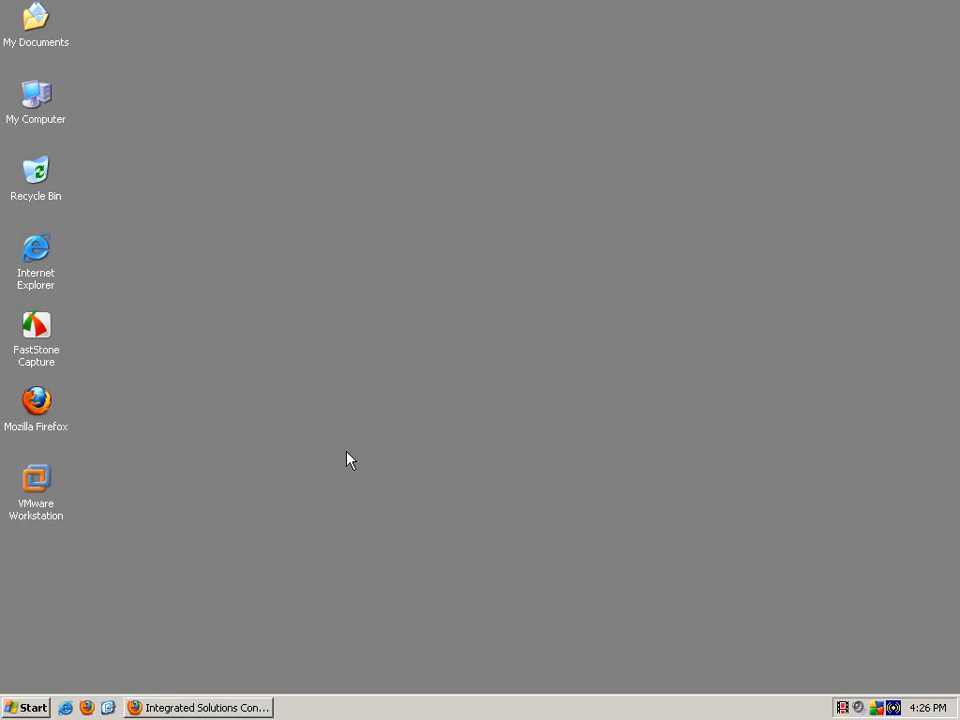
Step: Restore the console and show the Application servers list with server1 running
{"action": "left_click", "coordinate": [188, 708]}
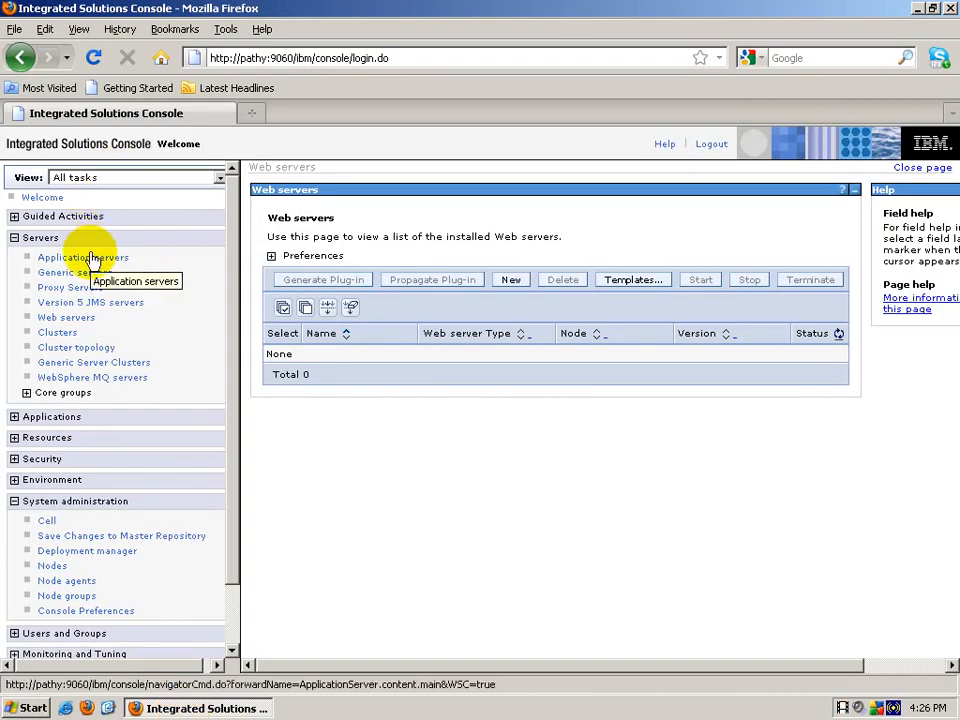
{"action": "left_click", "coordinate": [90, 258]}
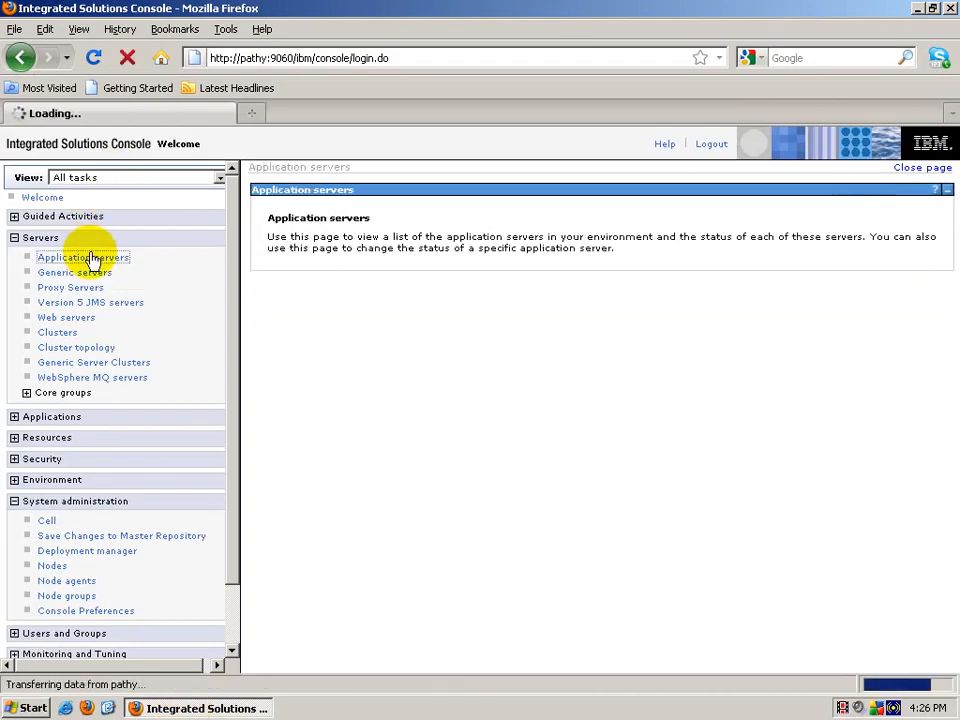
{"action": "left_click", "coordinate": [15, 503]}
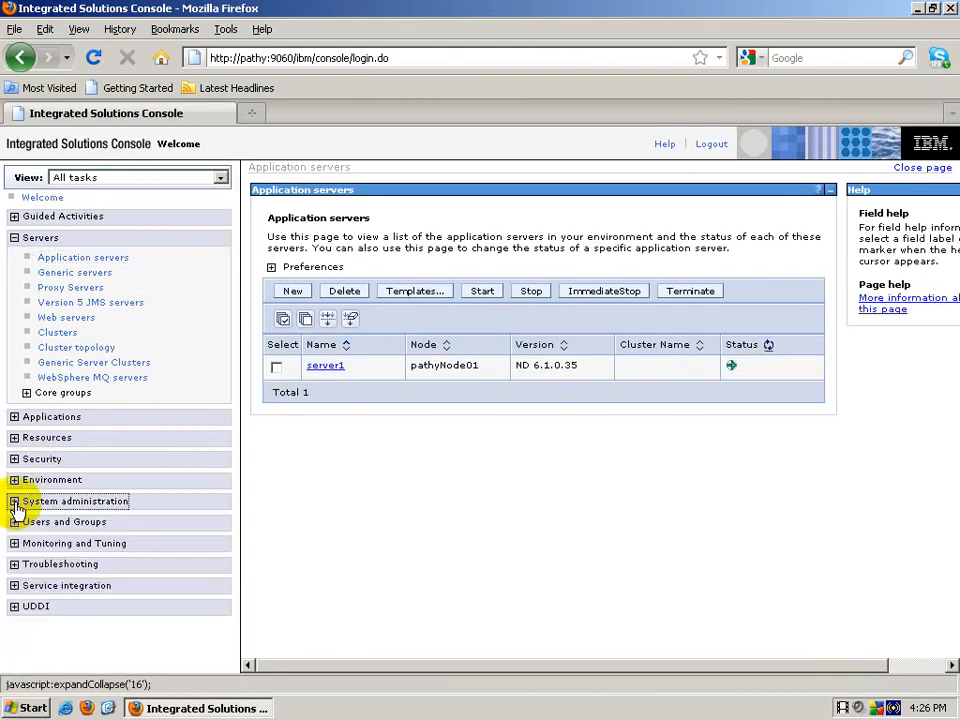
Step: Run Start HTTP Server from the IBM HTTP Server V6.1 programs menu
{"action": "left_click", "coordinate": [22, 705]}
{"action": "mouse_move", "coordinate": [113, 495]}
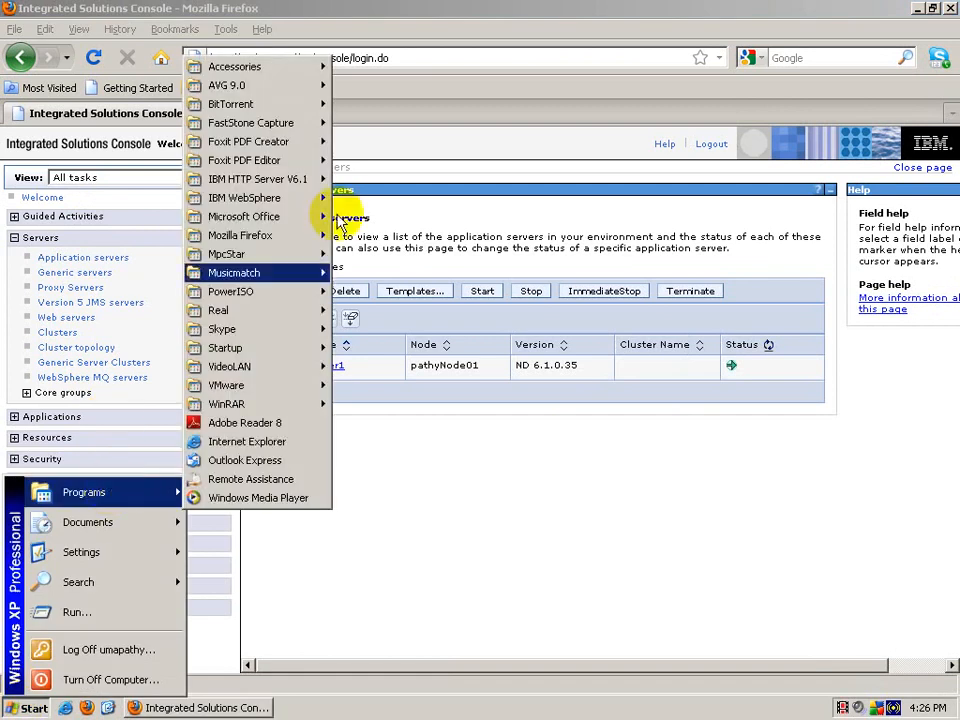
{"action": "mouse_move", "coordinate": [297, 180]}
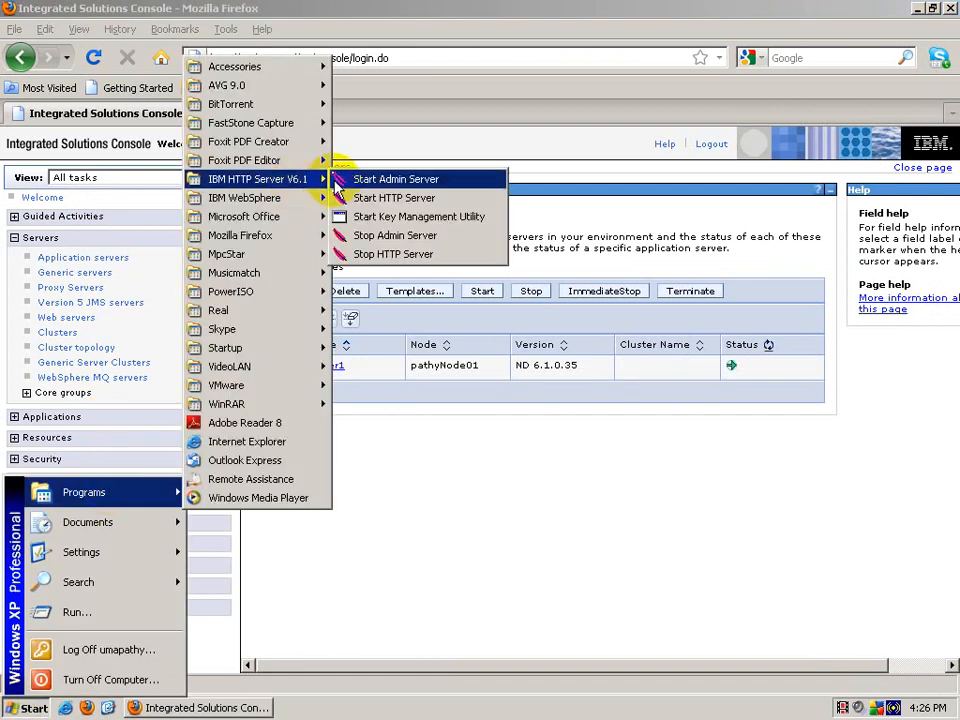
{"action": "left_click", "coordinate": [398, 198]}
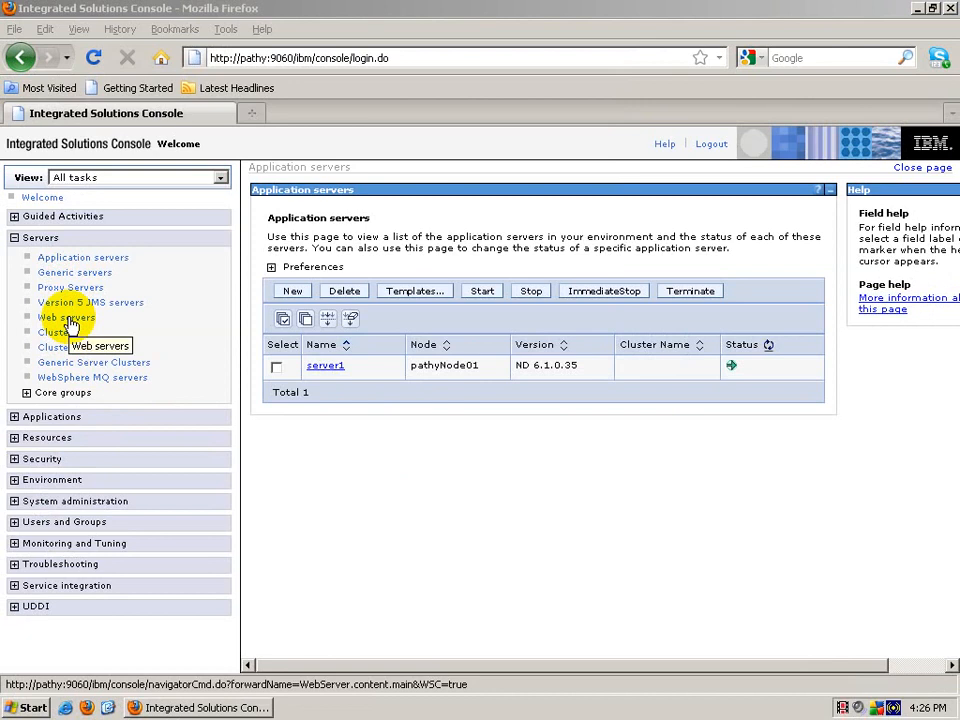
Step: Define a new IBM HTTP Server named webserver1 on node pathyNode01
{"action": "left_click", "coordinate": [68, 320]}
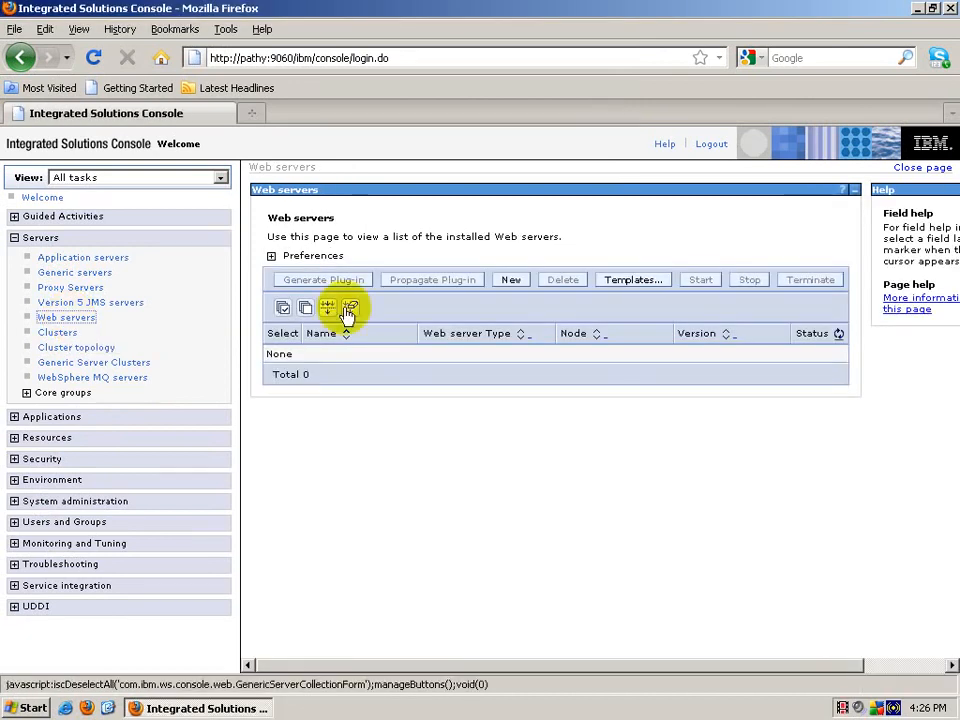
{"action": "left_click", "coordinate": [512, 282]}
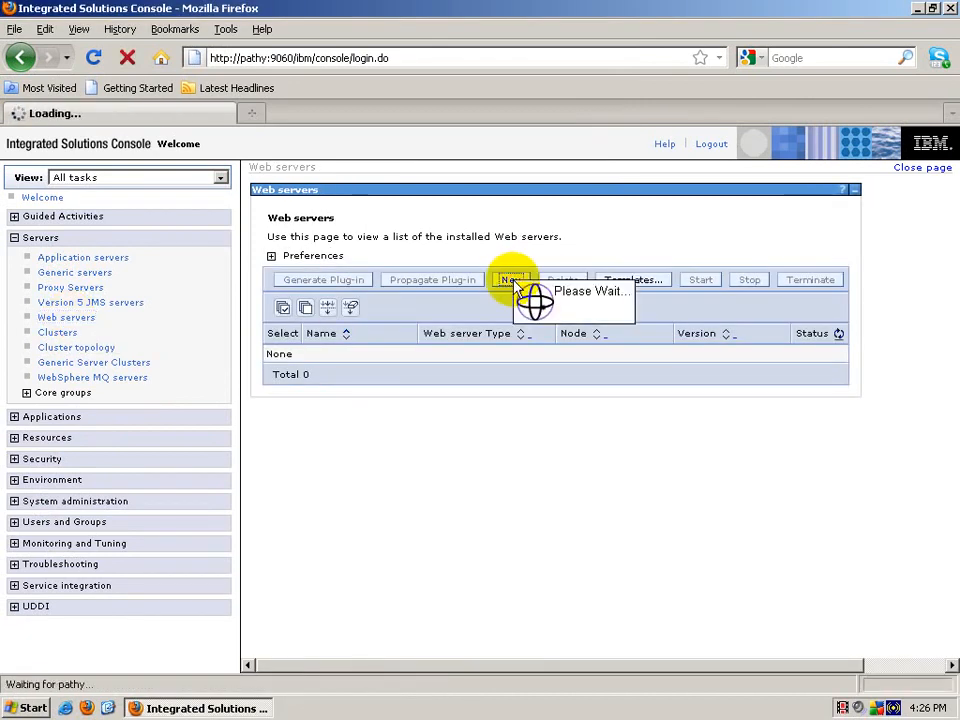
{"action": "left_click", "coordinate": [487, 341]}
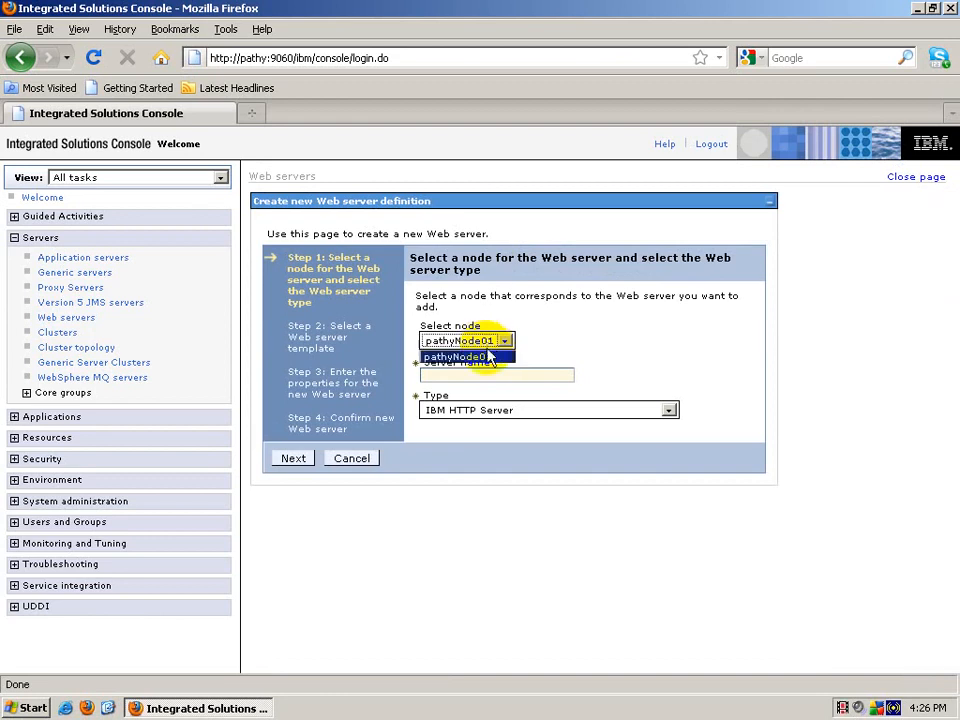
{"action": "left_click", "coordinate": [487, 345]}
{"action": "left_click", "coordinate": [490, 372]}
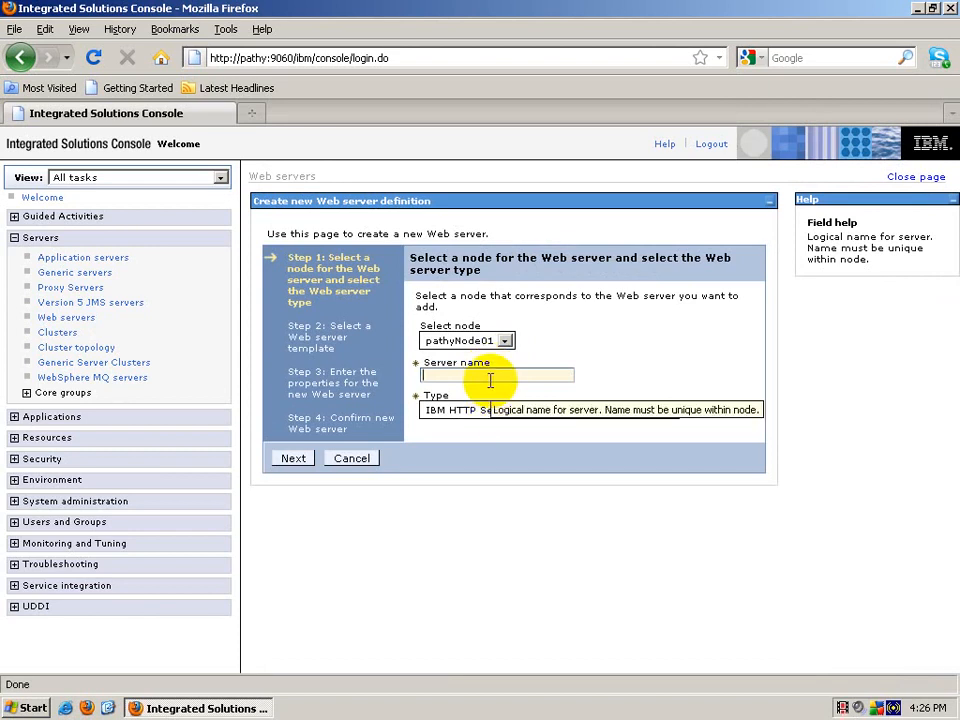
{"action": "left_click", "coordinate": [494, 411]}
{"action": "left_click", "coordinate": [506, 382]}
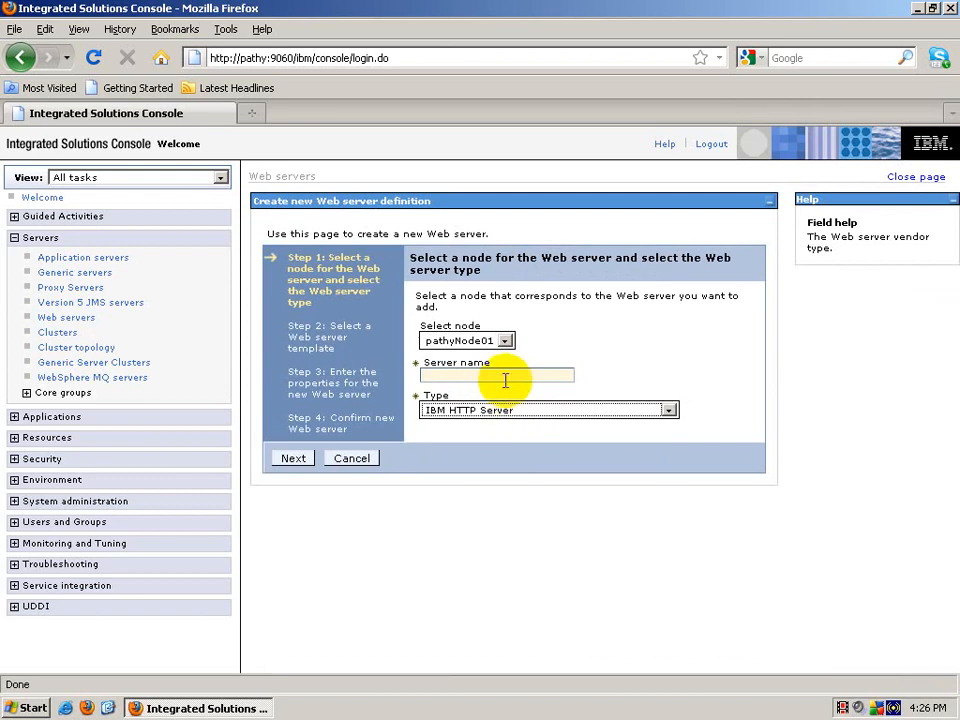
{"action": "left_click", "coordinate": [502, 374]}
{"action": "type", "text": "w"}
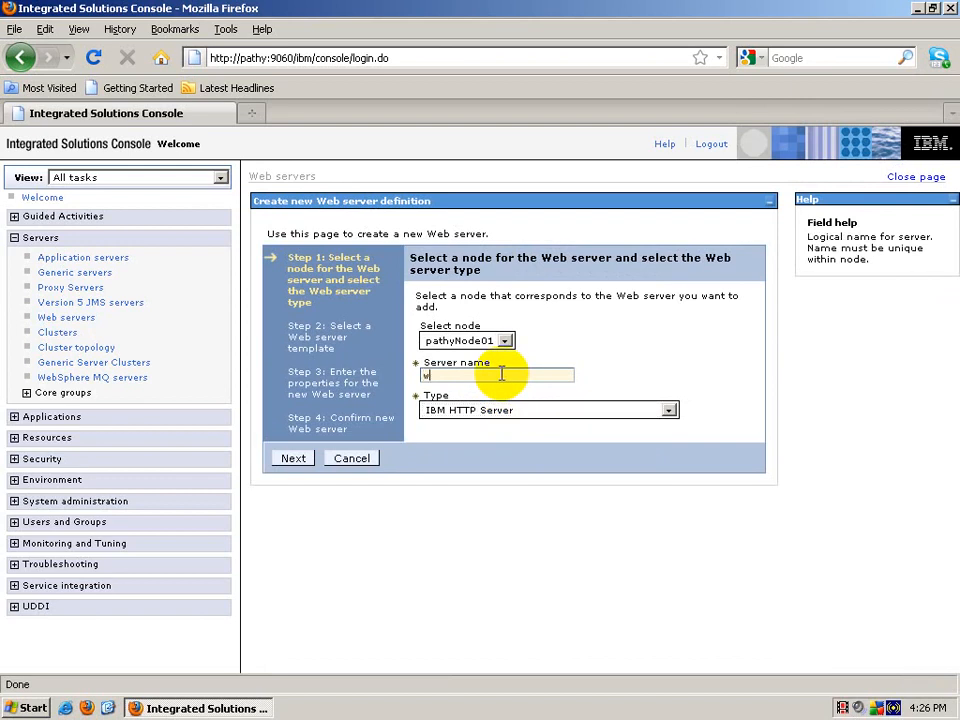
{"action": "type", "text": "ebserver1"}
{"action": "left_click", "coordinate": [305, 461]}
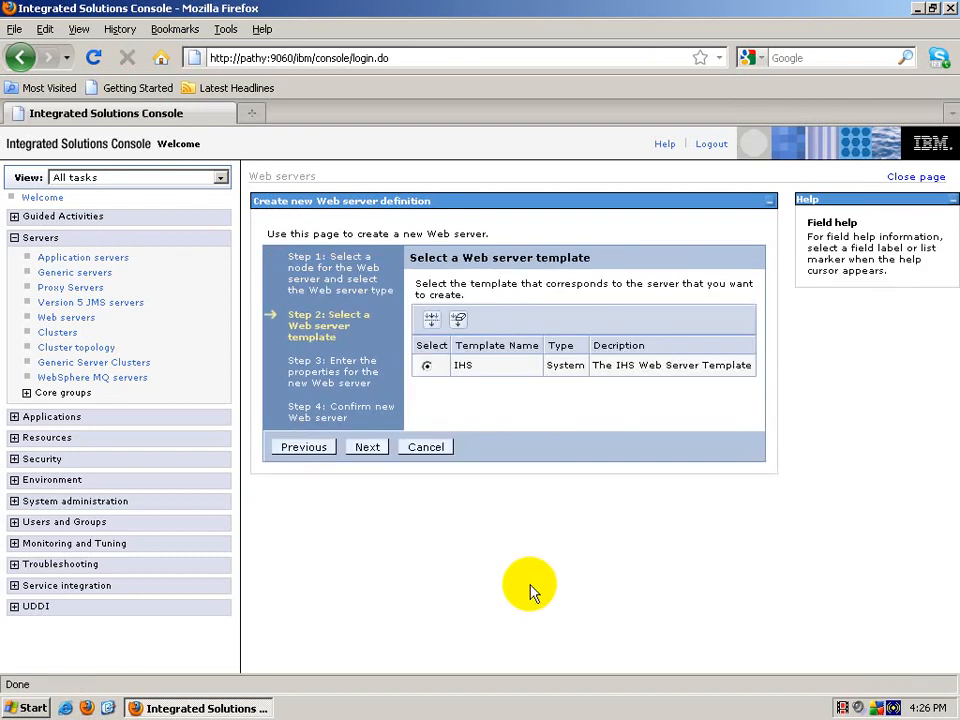
Step: Accept the IHS template and defaults (port 80, mapping All) and create webserver1
{"action": "left_click", "coordinate": [366, 448]}
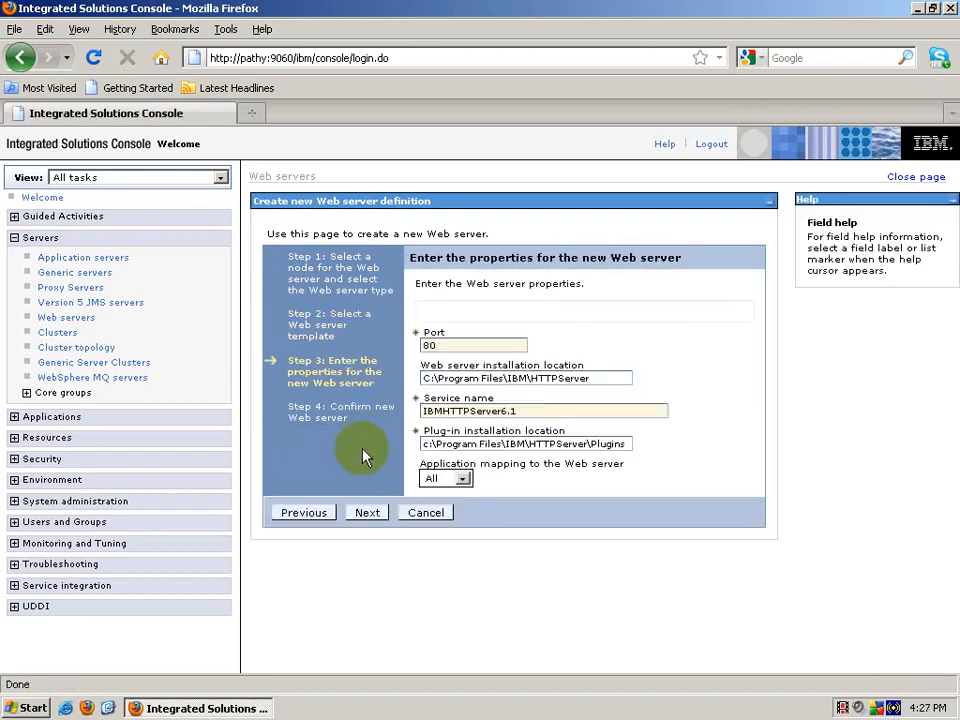
{"action": "double_click", "coordinate": [428, 345]}
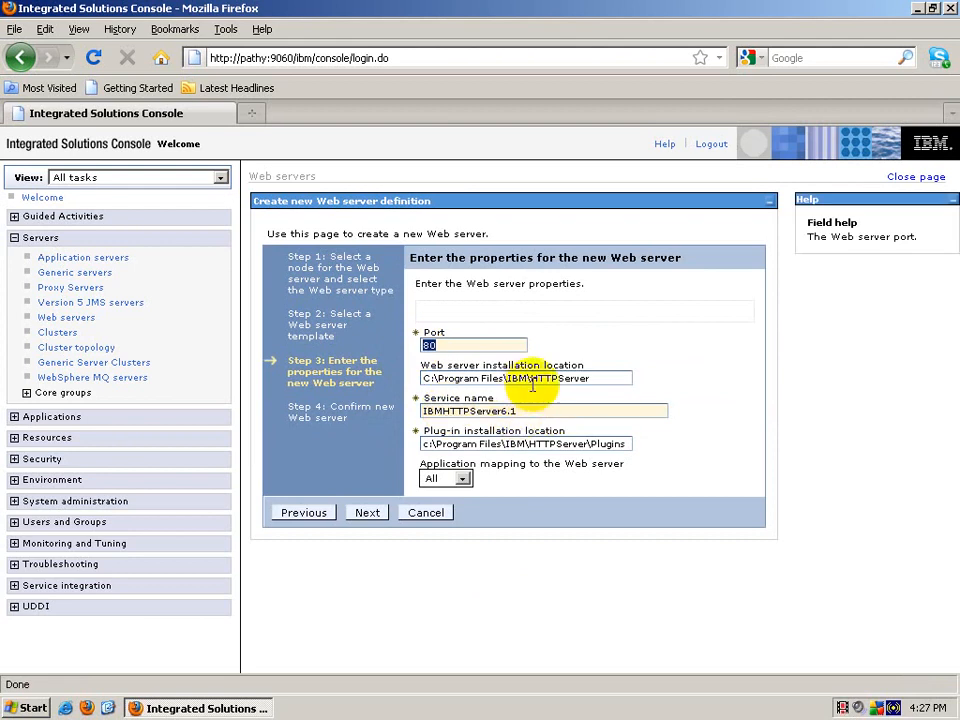
{"action": "left_click_drag", "start_coordinate": [602, 378], "coordinate": [407, 381]}
{"action": "left_click_drag", "start_coordinate": [542, 409], "coordinate": [396, 399]}
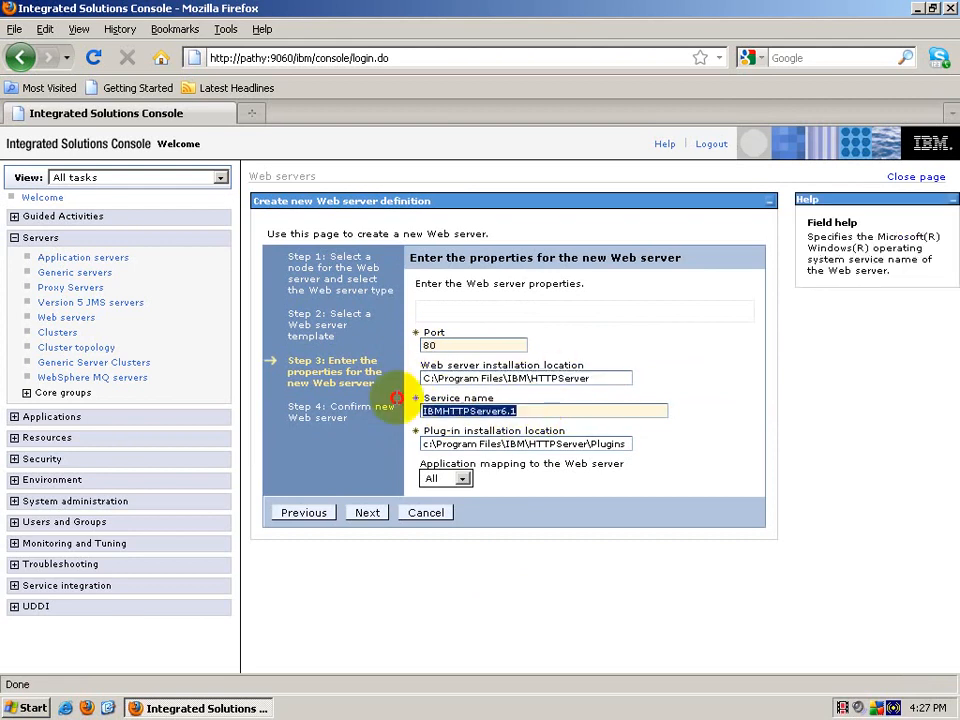
{"action": "left_click", "coordinate": [458, 481]}
{"action": "left_click", "coordinate": [447, 484]}
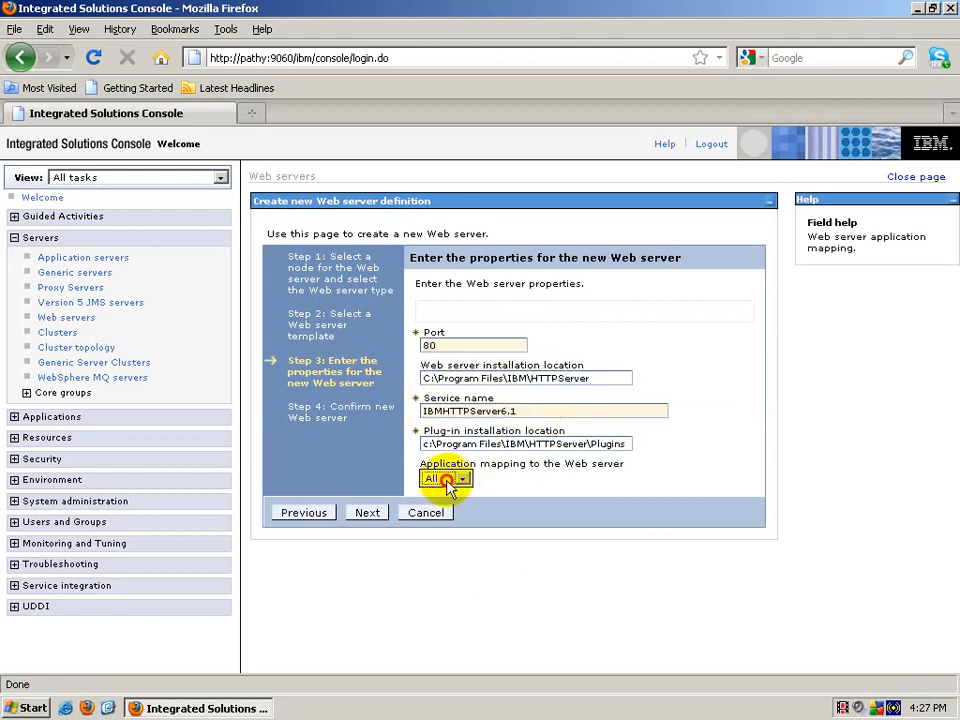
{"action": "left_click", "coordinate": [360, 513]}
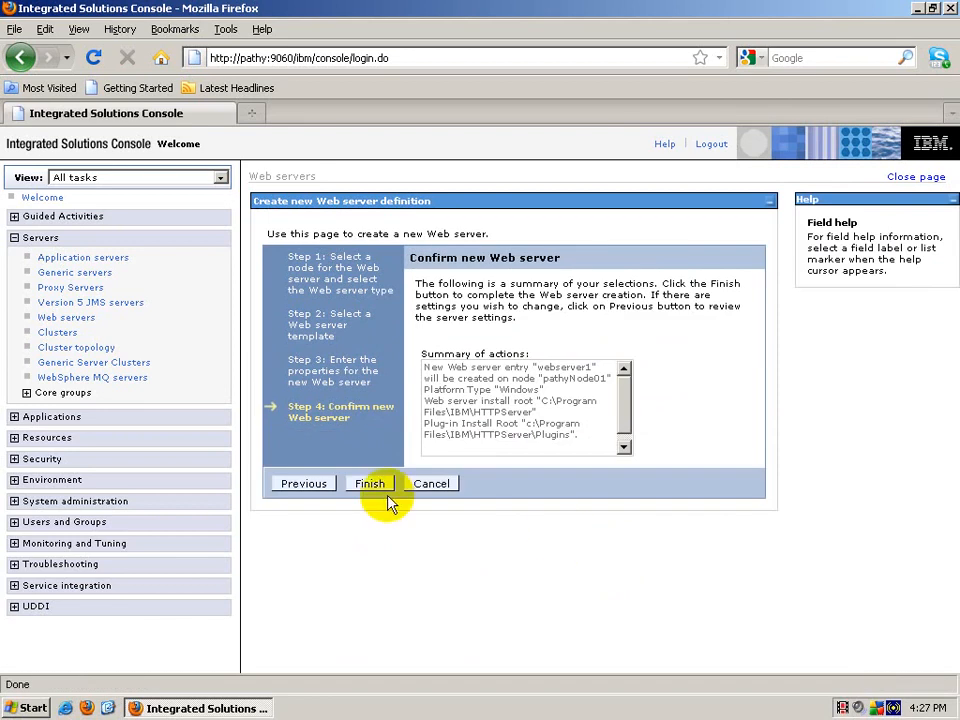
{"action": "left_click", "coordinate": [369, 484]}
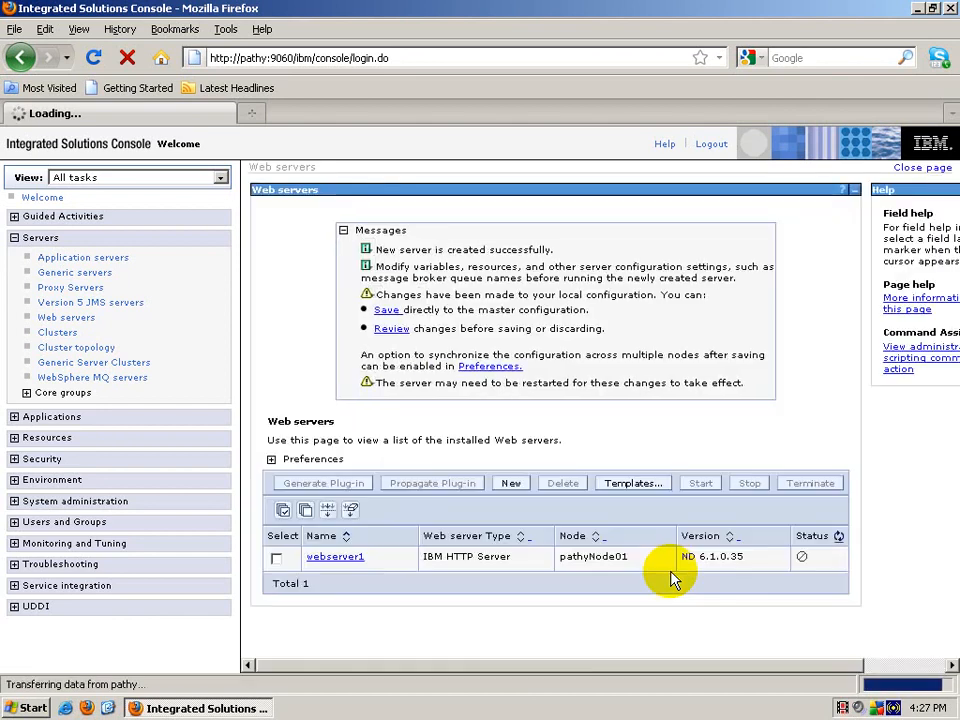
Step: Save webserver1 to the master configuration and check its version ND 6.1.0.35
{"action": "left_click", "coordinate": [385, 310]}
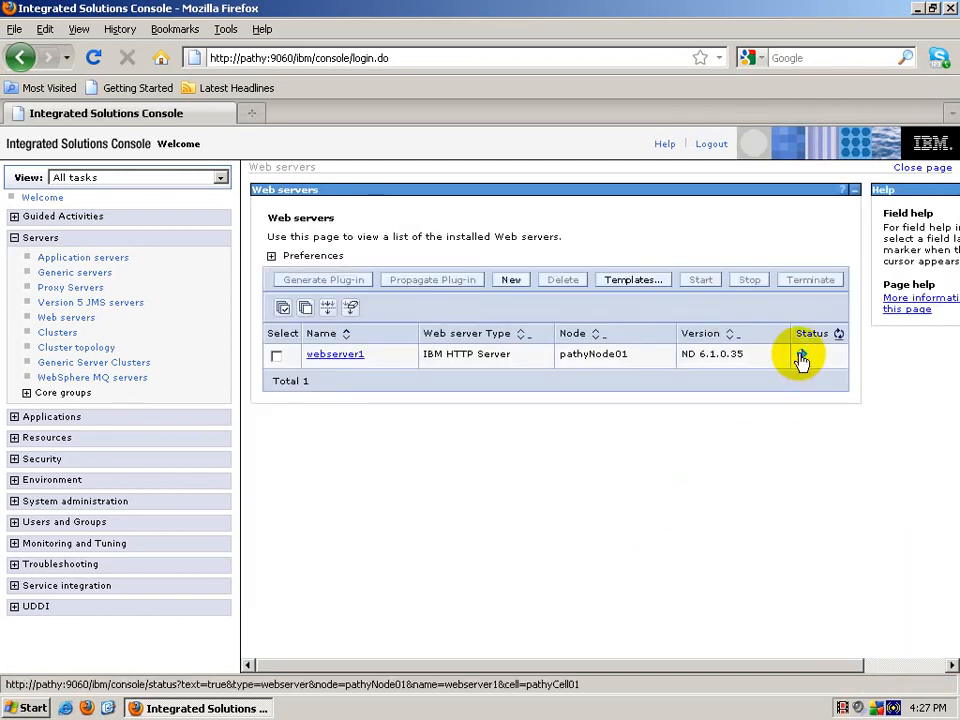
{"action": "mouse_move", "coordinate": [803, 360]}
{"action": "left_click_drag", "start_coordinate": [743, 358], "coordinate": [676, 366]}
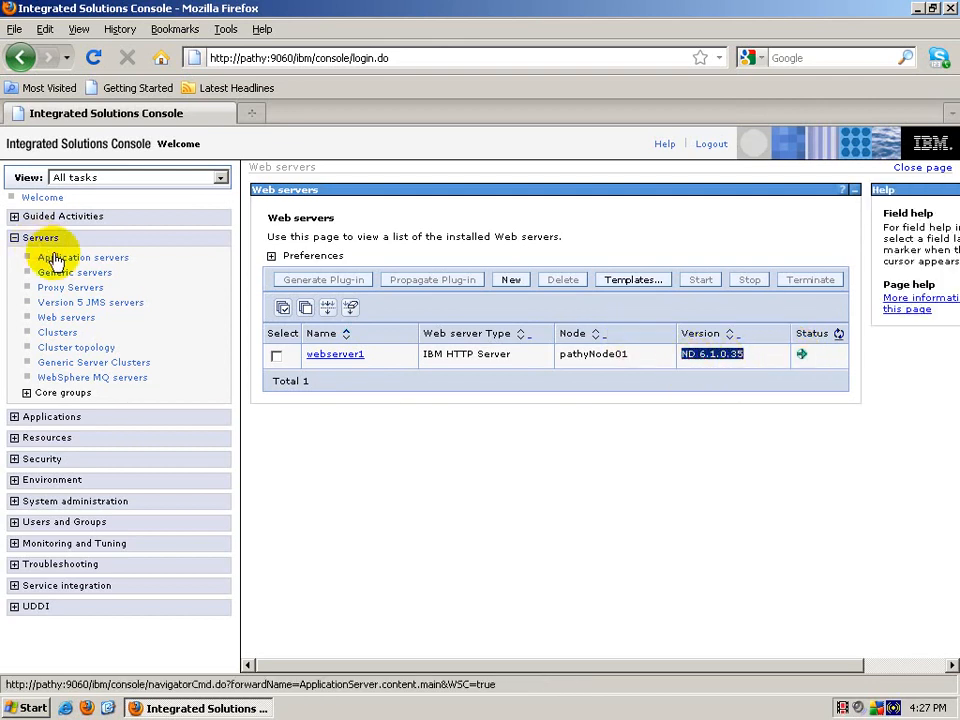
Step: Check the application server version ND 6.1.0.35, then minimize the browser
{"action": "left_click", "coordinate": [55, 258]}
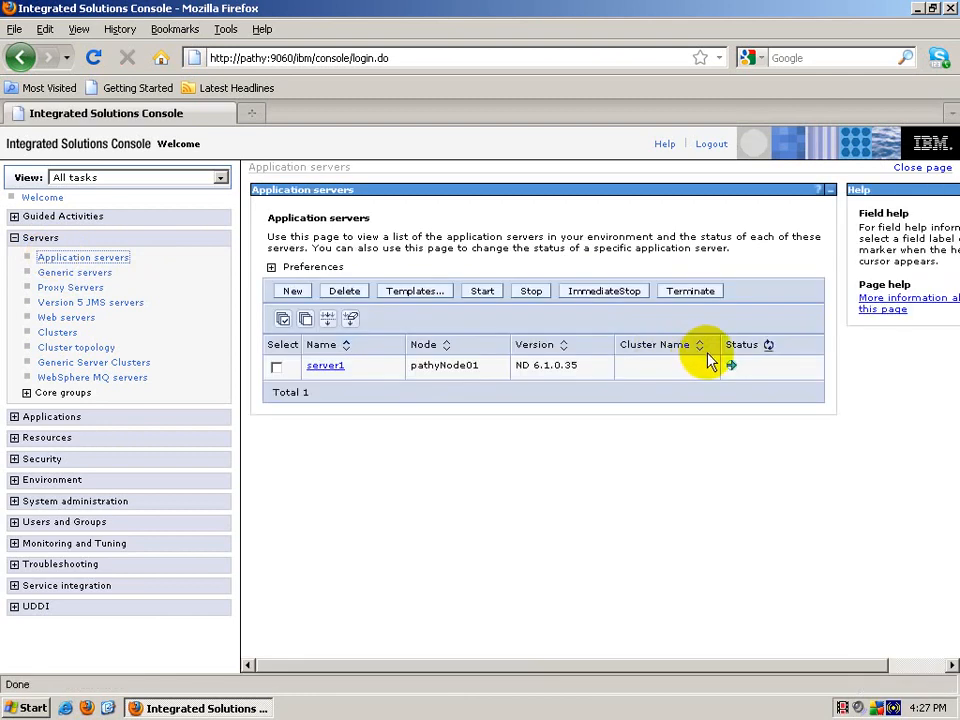
{"action": "left_click_drag", "start_coordinate": [572, 366], "coordinate": [514, 370]}
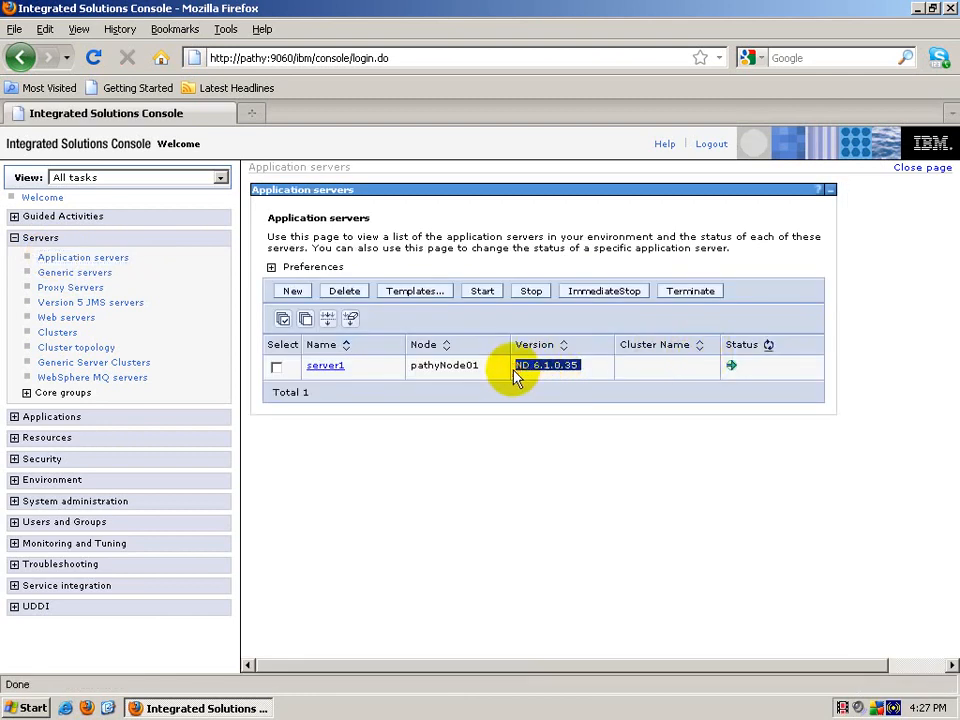
{"action": "left_click", "coordinate": [574, 370]}
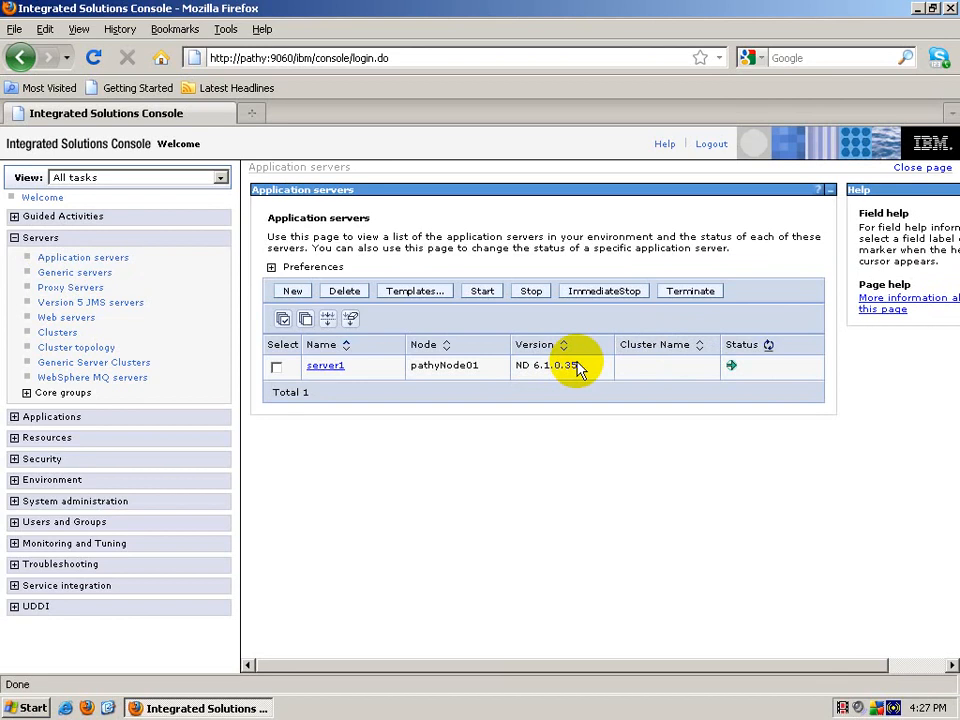
{"action": "left_click_drag", "start_coordinate": [578, 370], "coordinate": [525, 368]}
{"action": "left_click", "coordinate": [518, 372]}
{"action": "left_click", "coordinate": [574, 372]}
{"action": "left_click", "coordinate": [518, 366]}
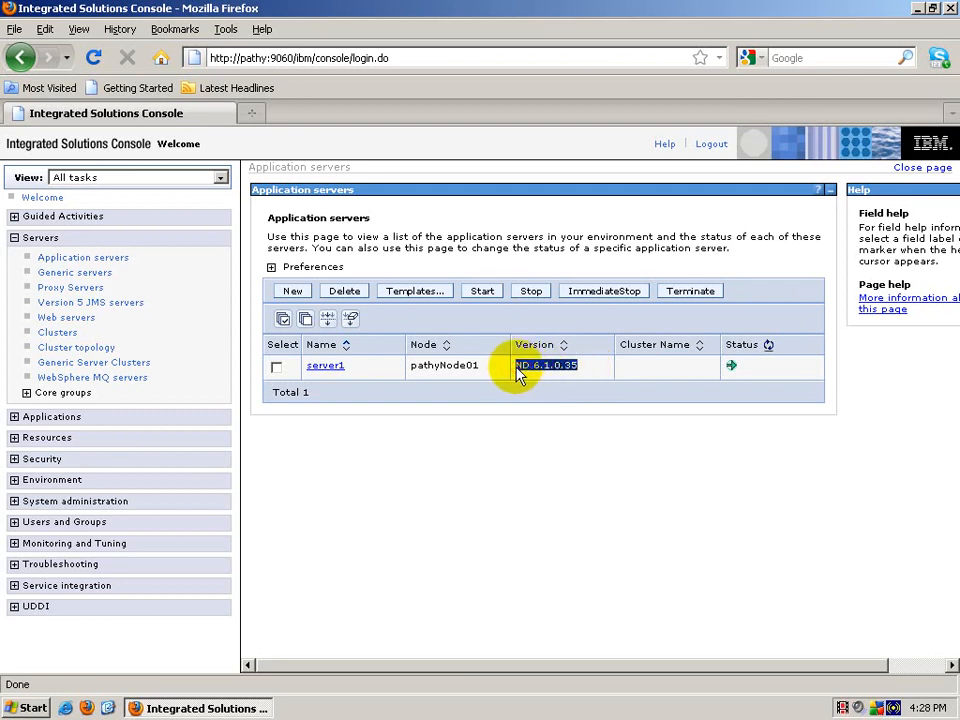
{"action": "left_click", "coordinate": [525, 368]}
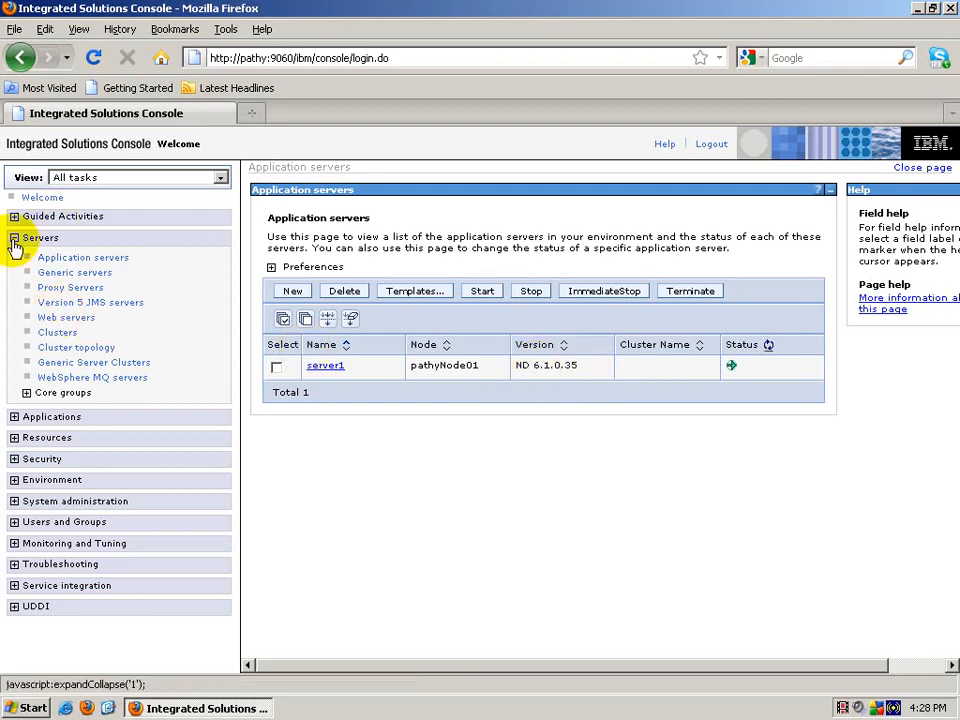
{"action": "left_click", "coordinate": [14, 242]}
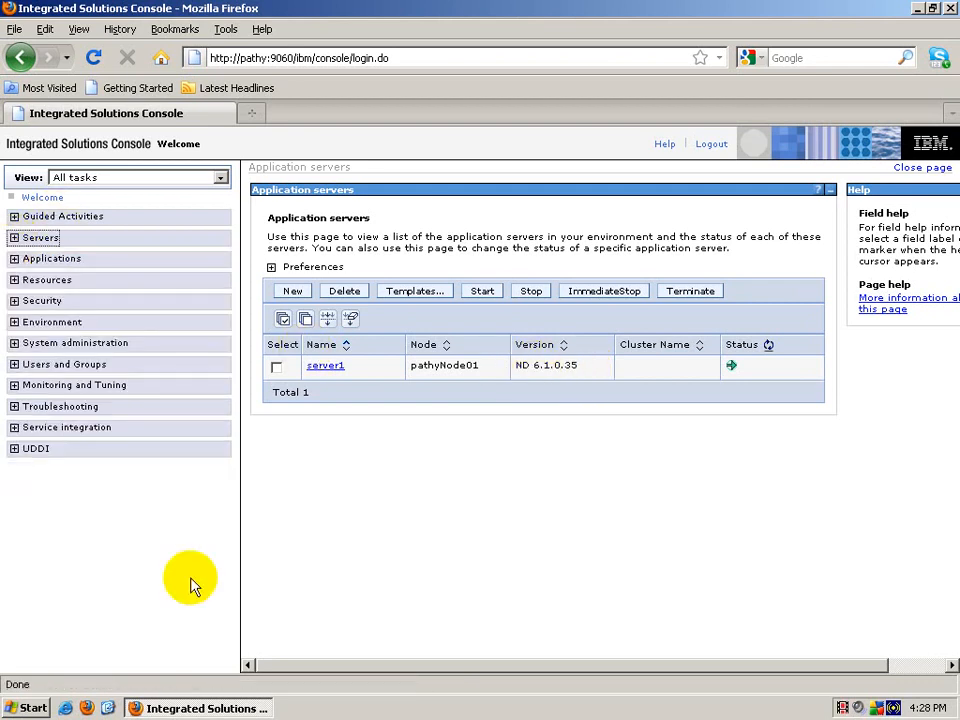
{"action": "left_click", "coordinate": [178, 710]}
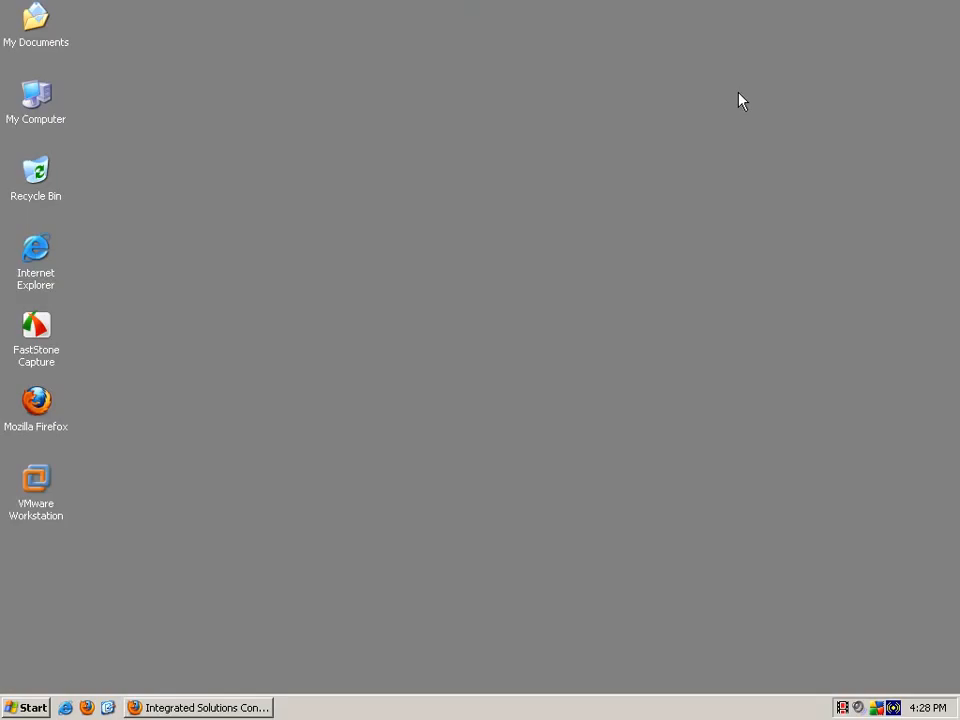
Step: Launch ikeyman.bat from C:\Program Files\IBM\HTTPServer\bin
{"action": "right_click", "coordinate": [331, 277]}
{"action": "left_click", "coordinate": [366, 303]}
{"action": "double_click", "coordinate": [43, 115]}
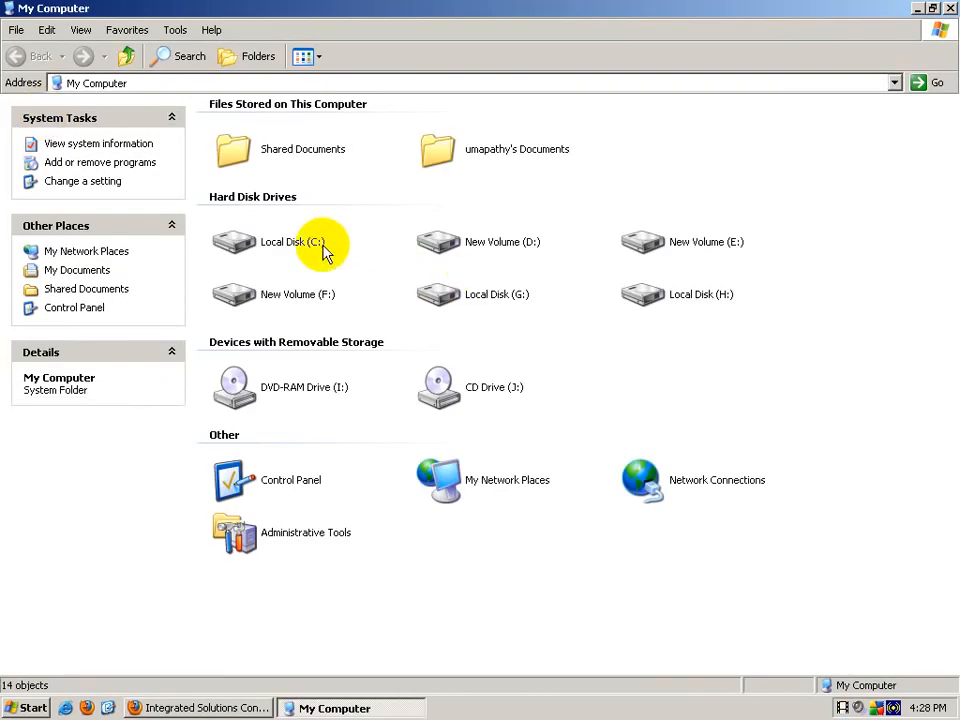
{"action": "double_click", "coordinate": [322, 250]}
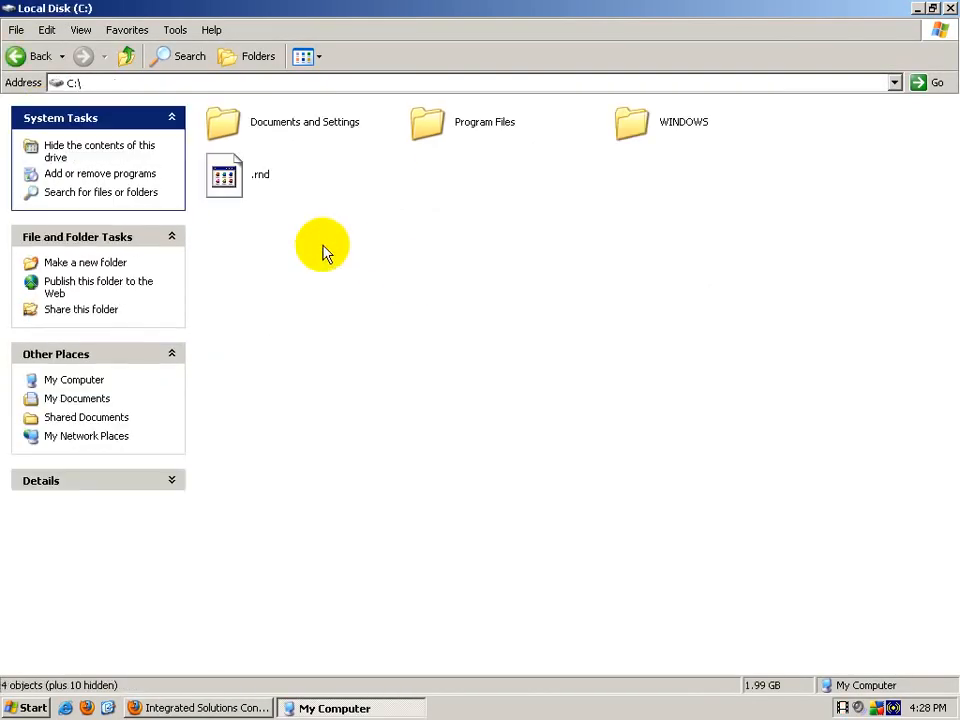
{"action": "double_click", "coordinate": [478, 133]}
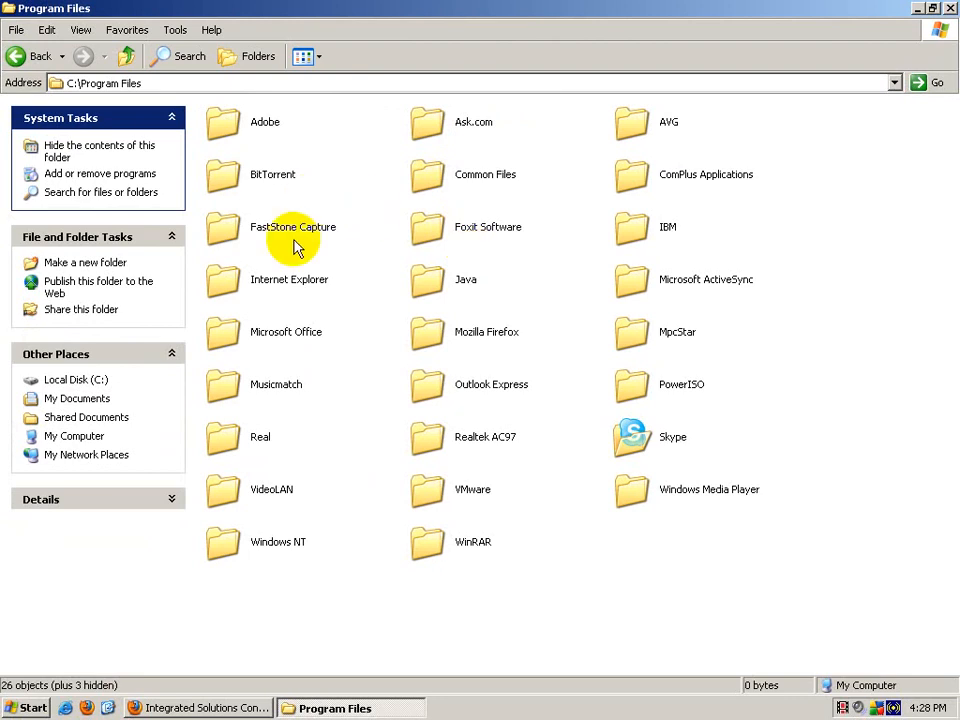
{"action": "double_click", "coordinate": [636, 226]}
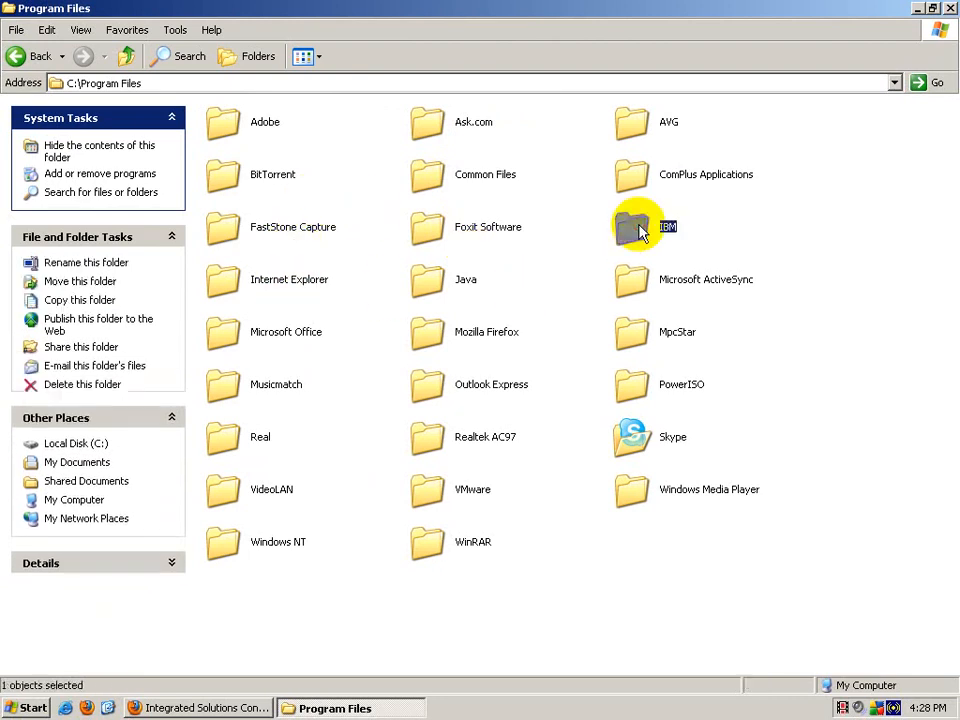
{"action": "double_click", "coordinate": [459, 138]}
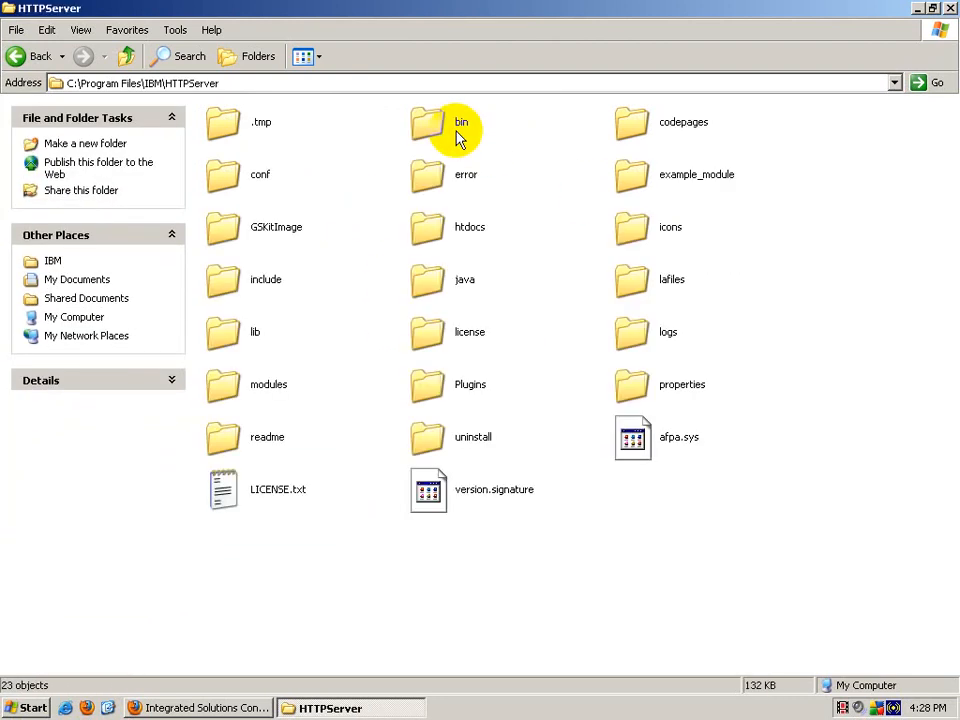
{"action": "left_click", "coordinate": [443, 136]}
{"action": "double_click", "coordinate": [443, 136]}
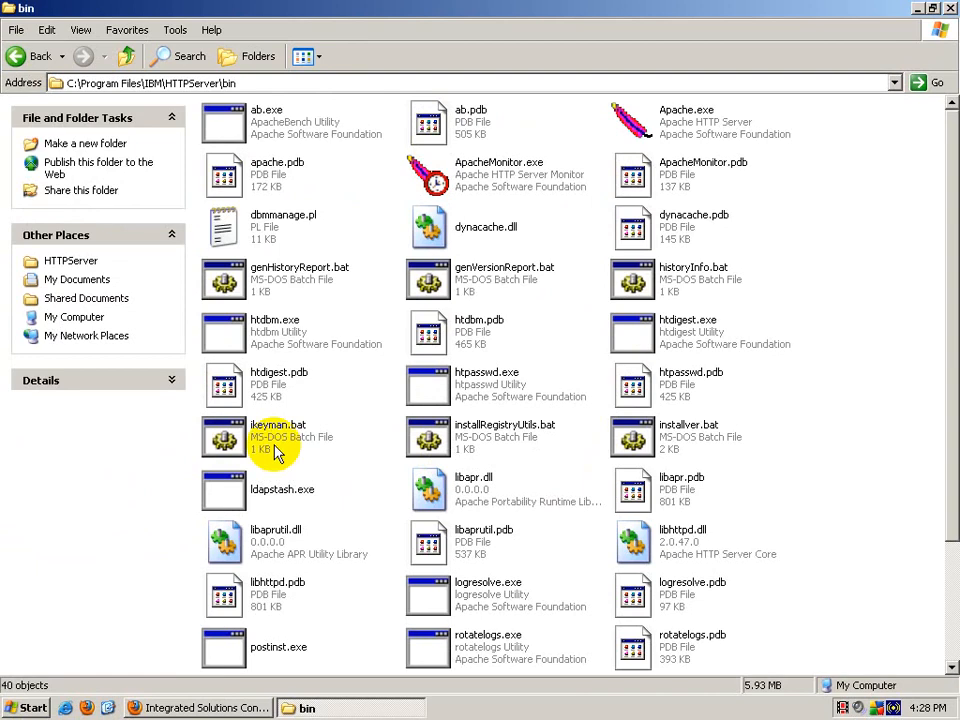
{"action": "left_click", "coordinate": [277, 452]}
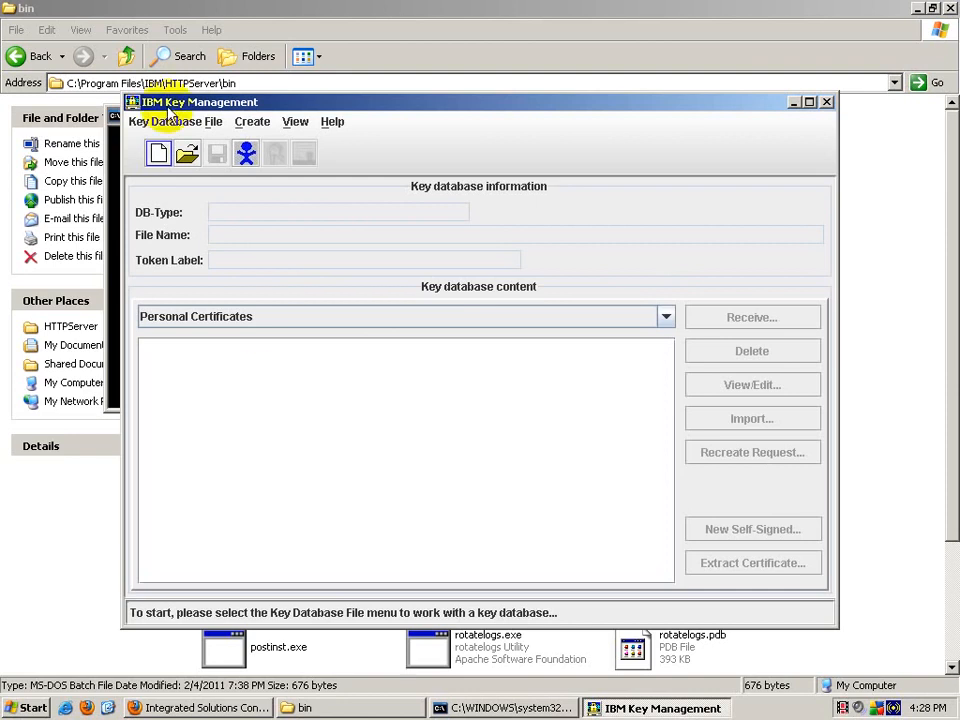
Step: Create a new folder named ssl in HTTPServer and refresh the listing
{"action": "left_click", "coordinate": [126, 56]}
{"action": "right_click", "coordinate": [505, 558]}
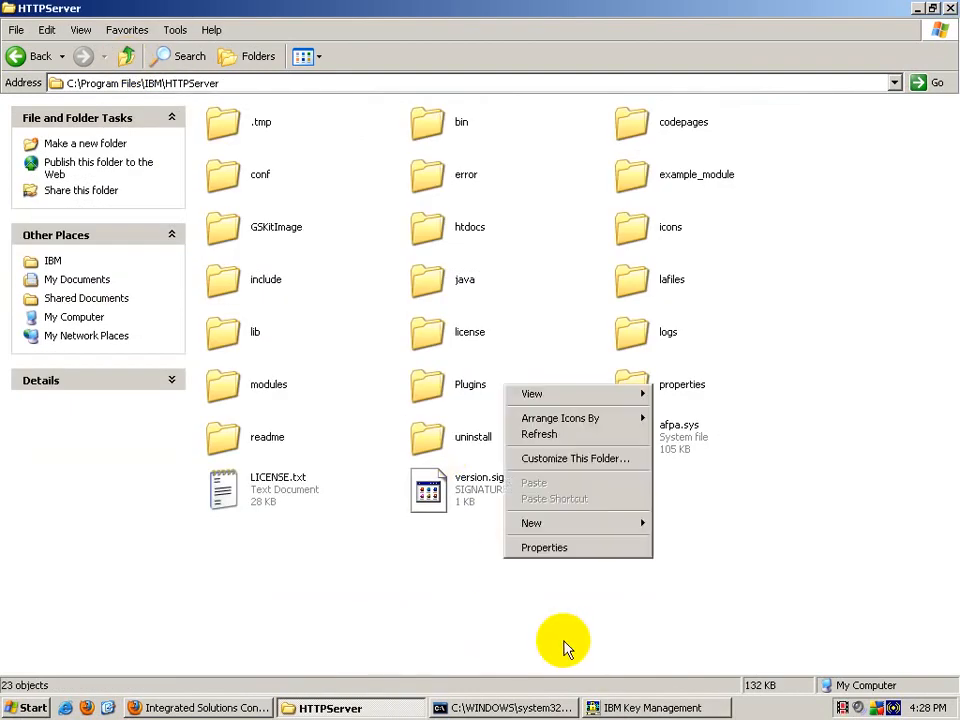
{"action": "mouse_move", "coordinate": [575, 530]}
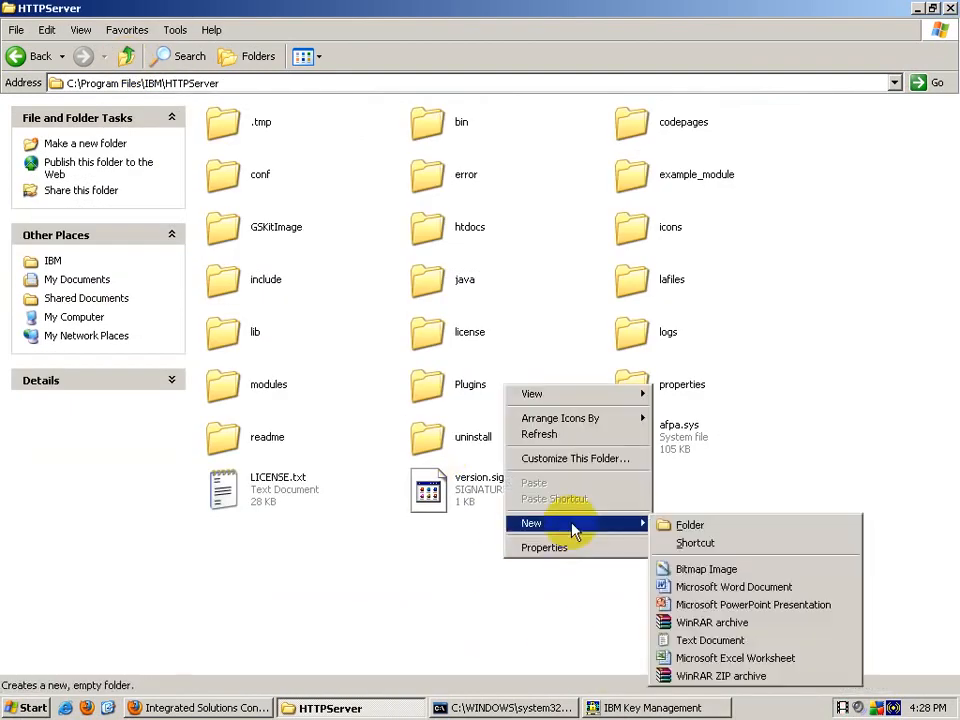
{"action": "left_click", "coordinate": [690, 524]}
{"action": "type", "text": "ssl"}
{"action": "key", "text": "Return"}
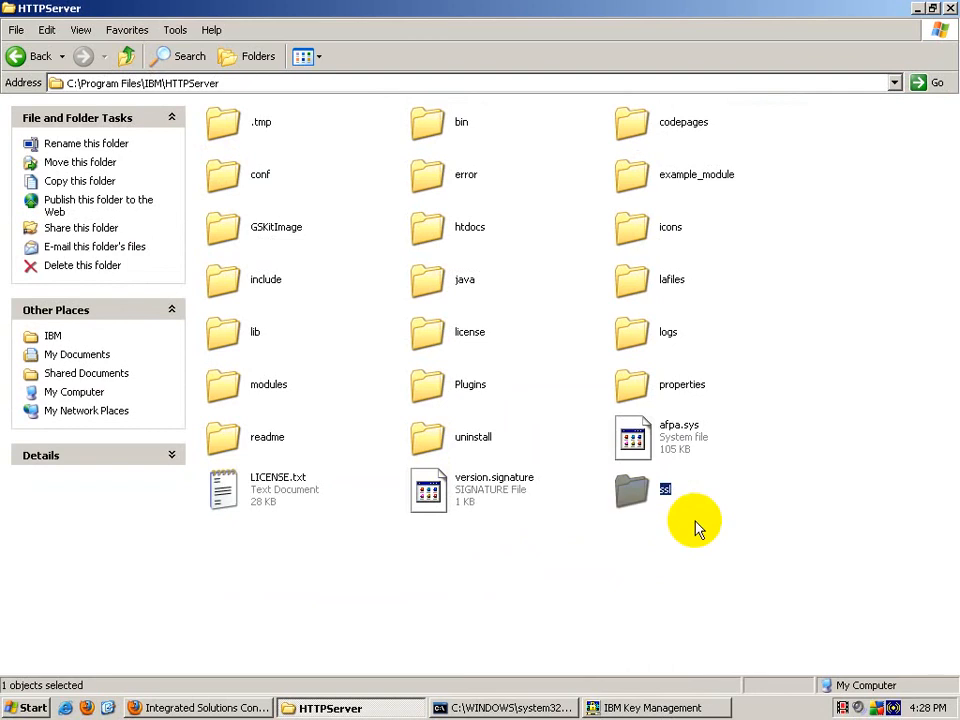
{"action": "right_click", "coordinate": [574, 603]}
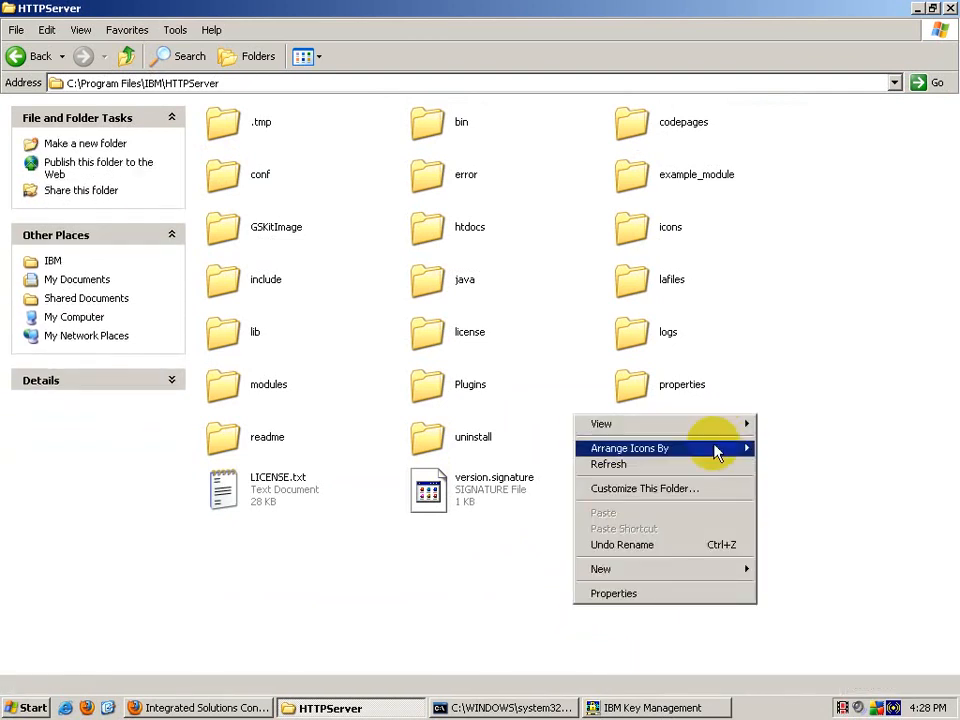
{"action": "left_click", "coordinate": [712, 464]}
Step: Start a new CMS-type key database in IBM Key Management
{"action": "left_click", "coordinate": [670, 708]}
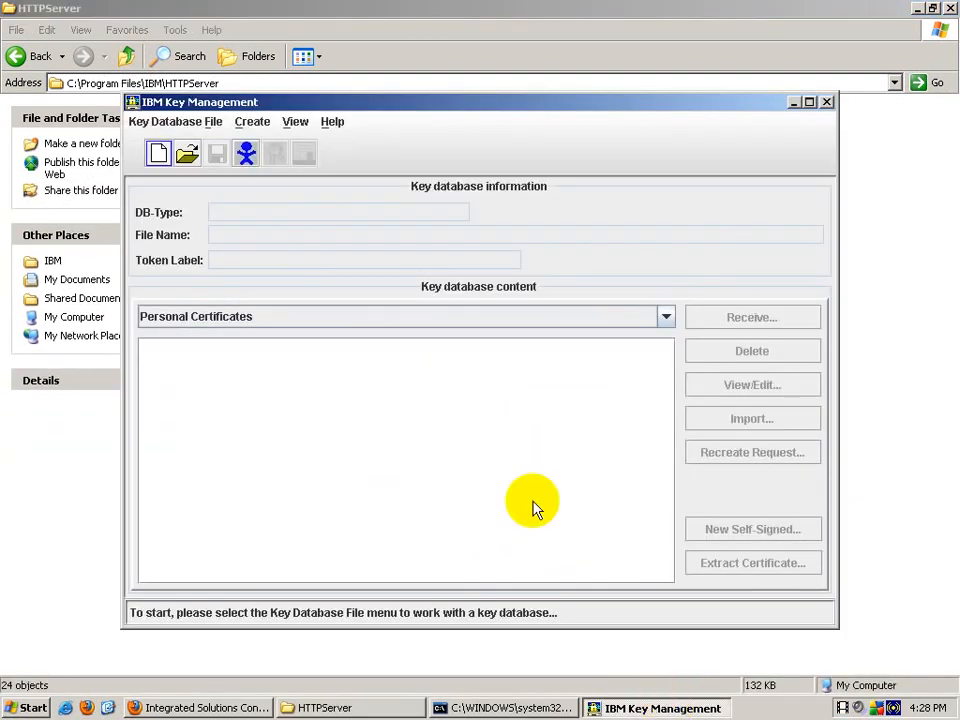
{"action": "left_click", "coordinate": [145, 123]}
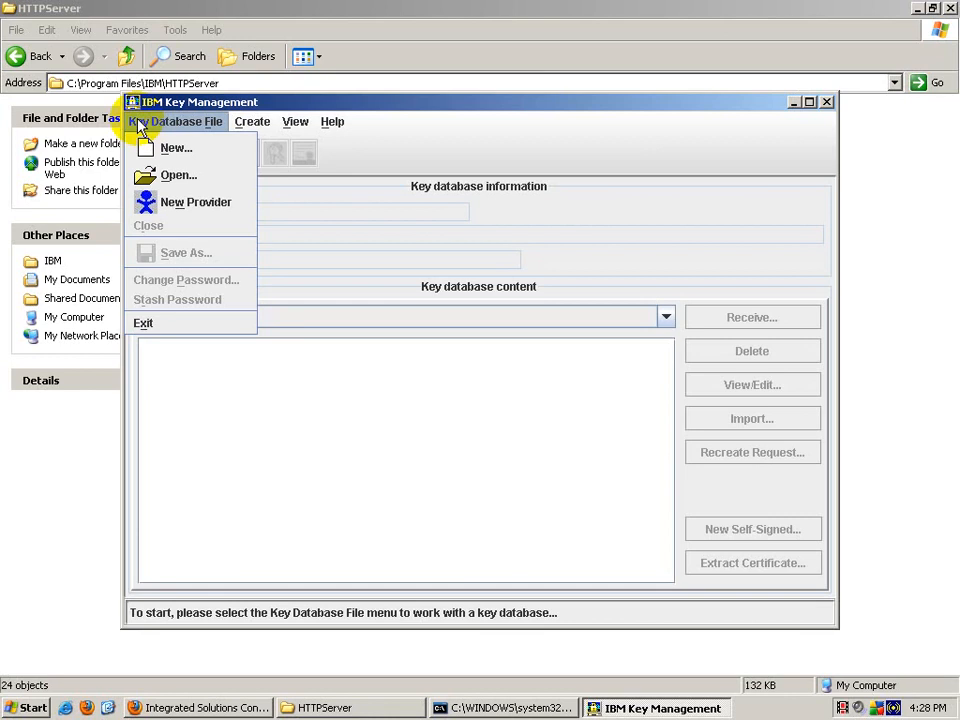
{"action": "left_click", "coordinate": [158, 147]}
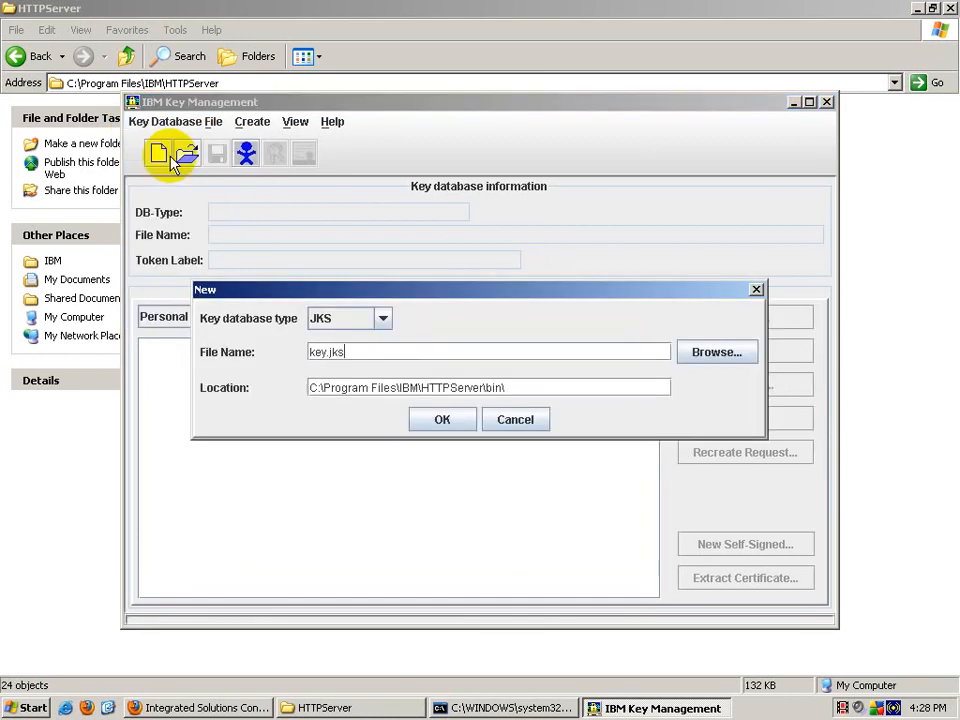
{"action": "left_click", "coordinate": [384, 318]}
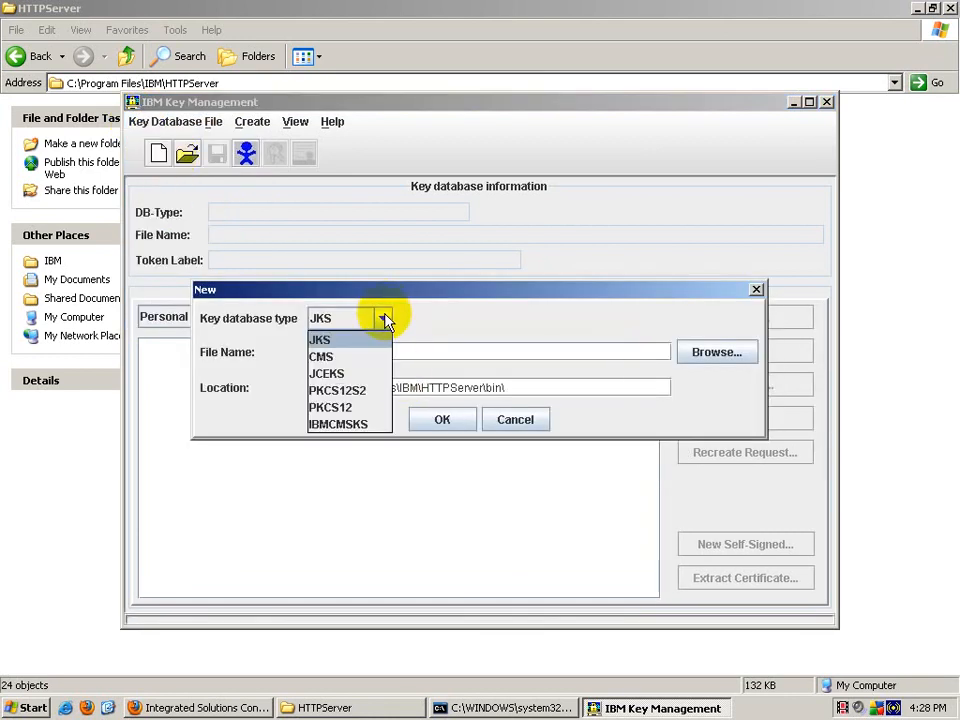
{"action": "left_click", "coordinate": [355, 357]}
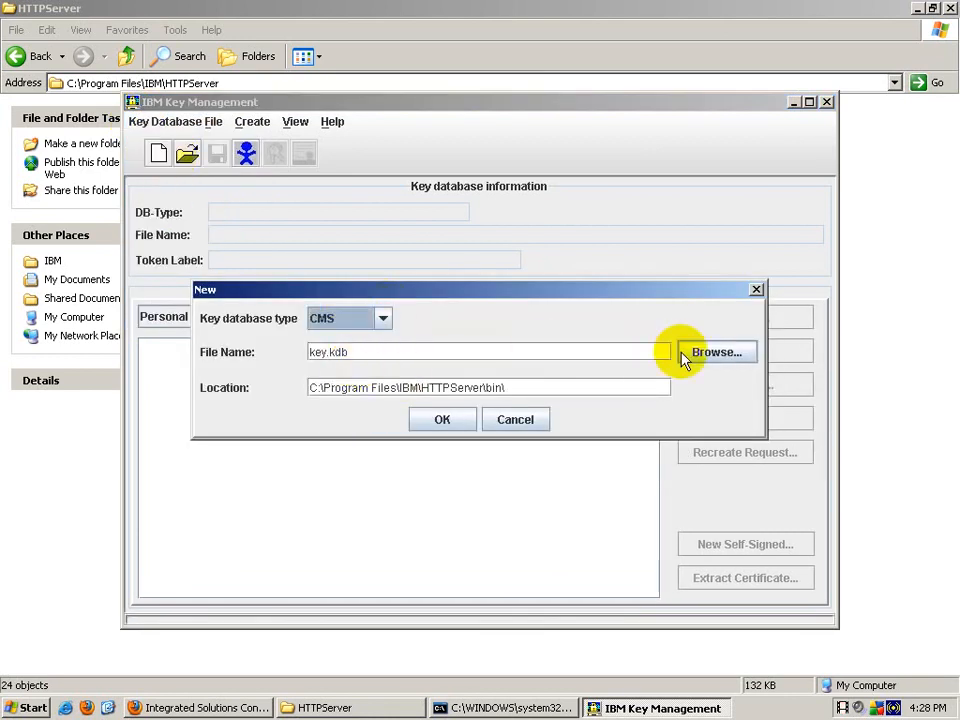
Step: Name it ihsKeyFile.kdb in C:\Program Files\IBM\HTTPServer\ssl and create it
{"action": "left_click", "coordinate": [365, 354]}
{"action": "left_click", "coordinate": [311, 351]}
{"action": "type", "text": "ihsKey"}
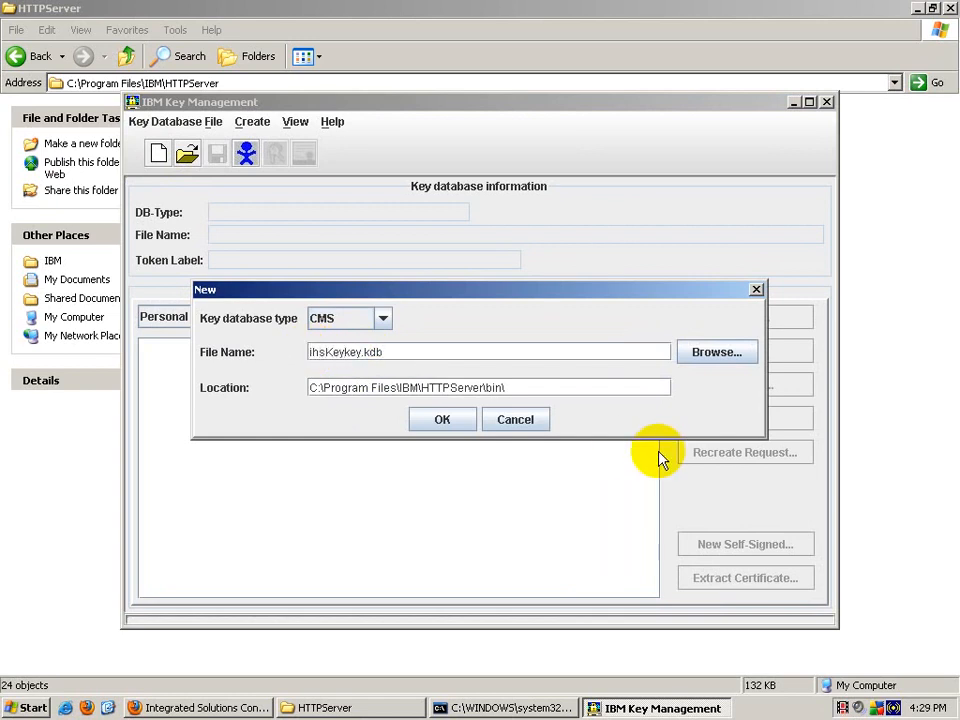
{"action": "type", "text": "File"}
{"action": "key", "text": "Delete"}
{"action": "key", "text": "Delete"}
{"action": "key", "text": "Delete"}
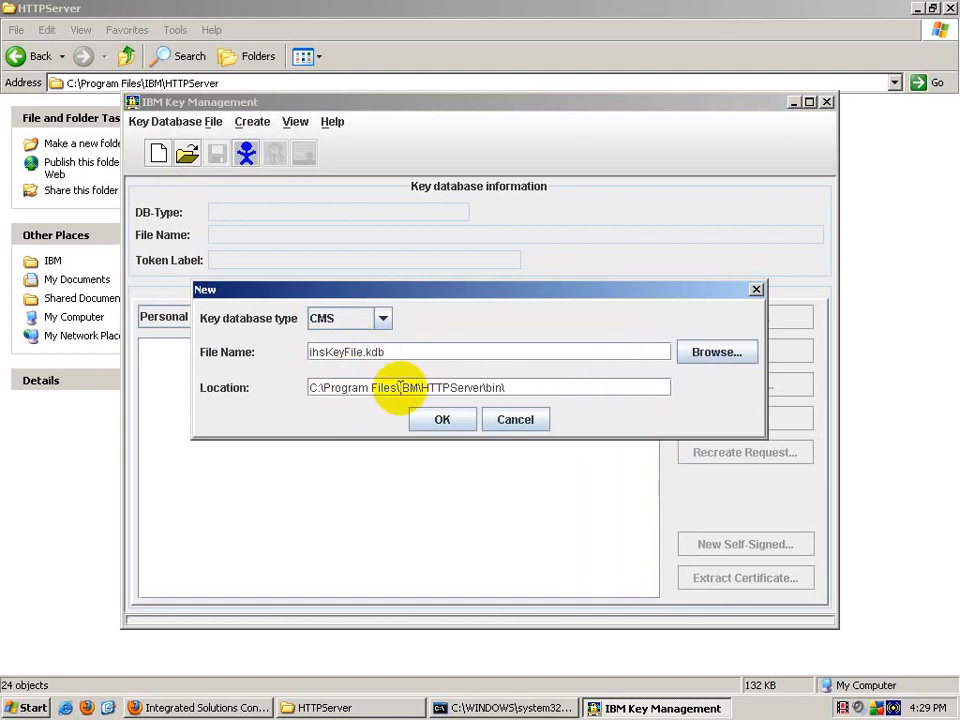
{"action": "left_click", "coordinate": [486, 387]}
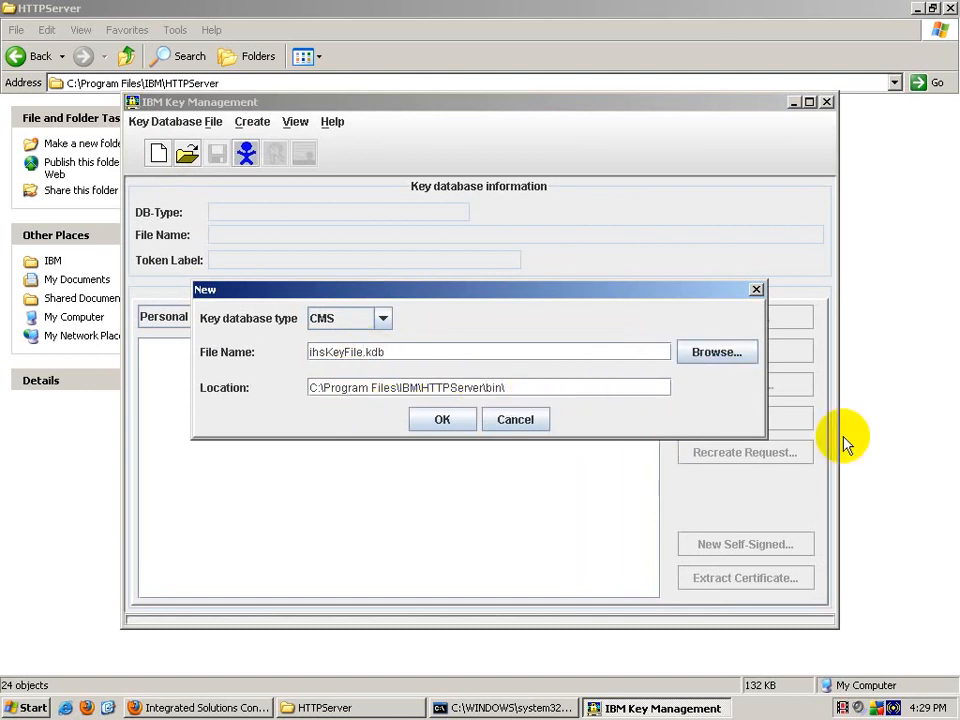
{"action": "key", "text": "Delete"}
{"action": "key", "text": "Delete"}
{"action": "key", "text": "Delete"}
{"action": "key", "text": "Delete"}
{"action": "type", "text": "ssl"}
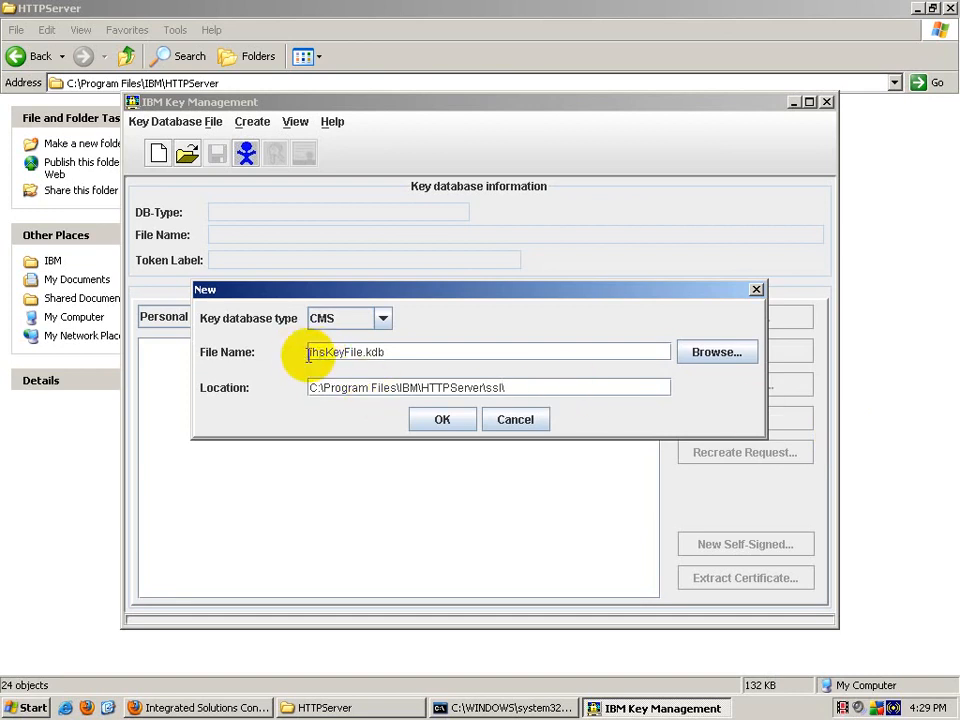
{"action": "left_click", "coordinate": [442, 420]}
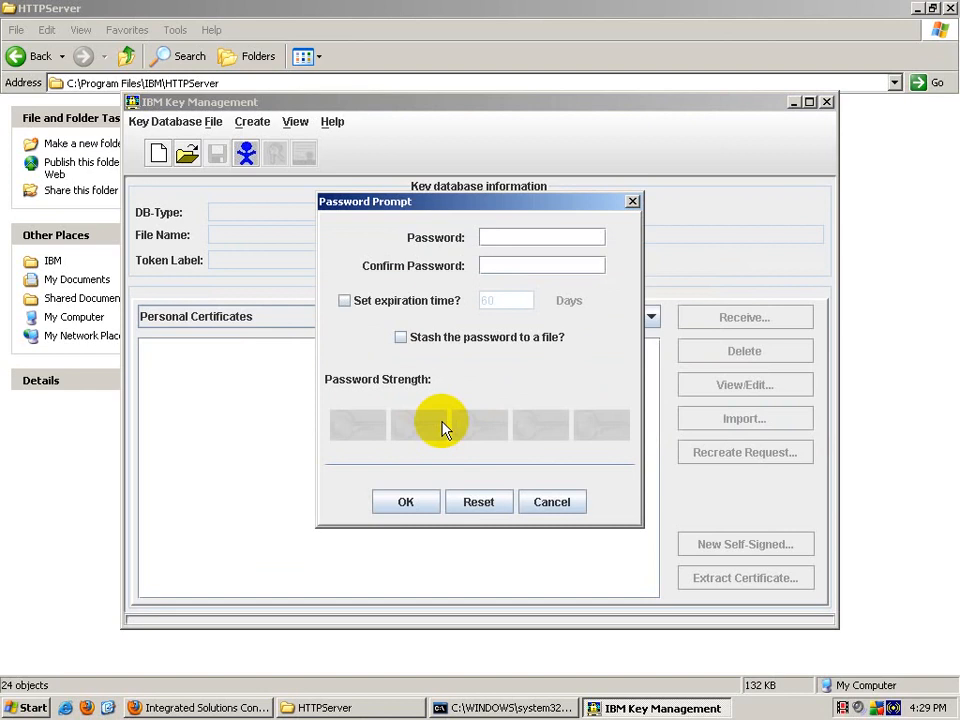
Step: Enter and confirm the database password, set 90-day expiration, and stash it to a file
{"action": "type", "text": "*********"}
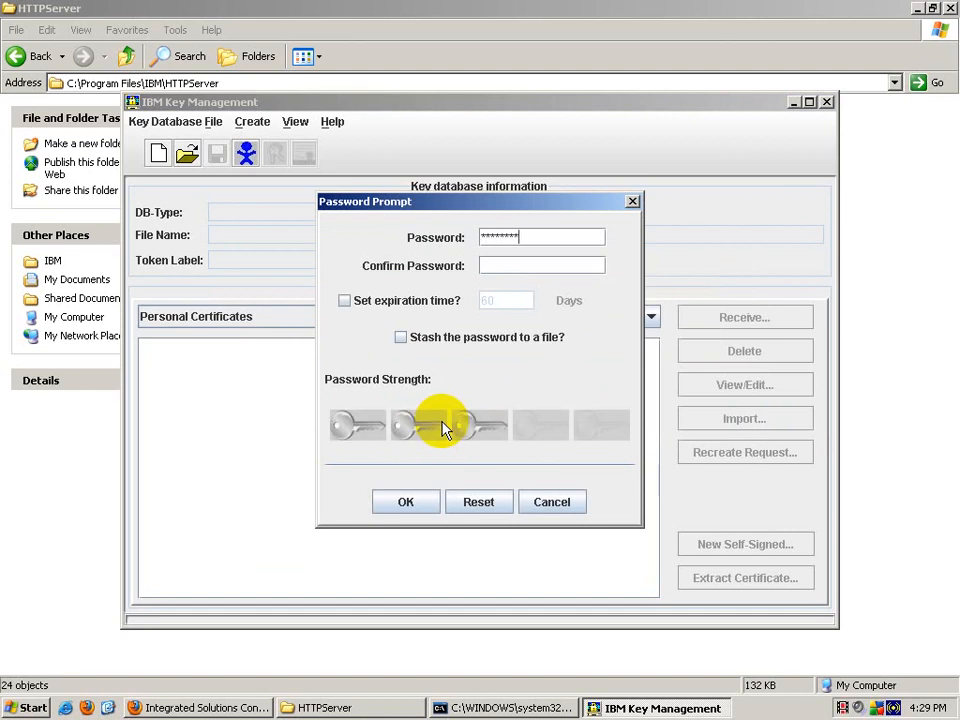
{"action": "key", "text": "Tab"}
{"action": "type", "text": "*********"}
{"action": "key", "text": "Tab"}
{"action": "key", "text": "space"}
{"action": "key", "text": "Tab"}
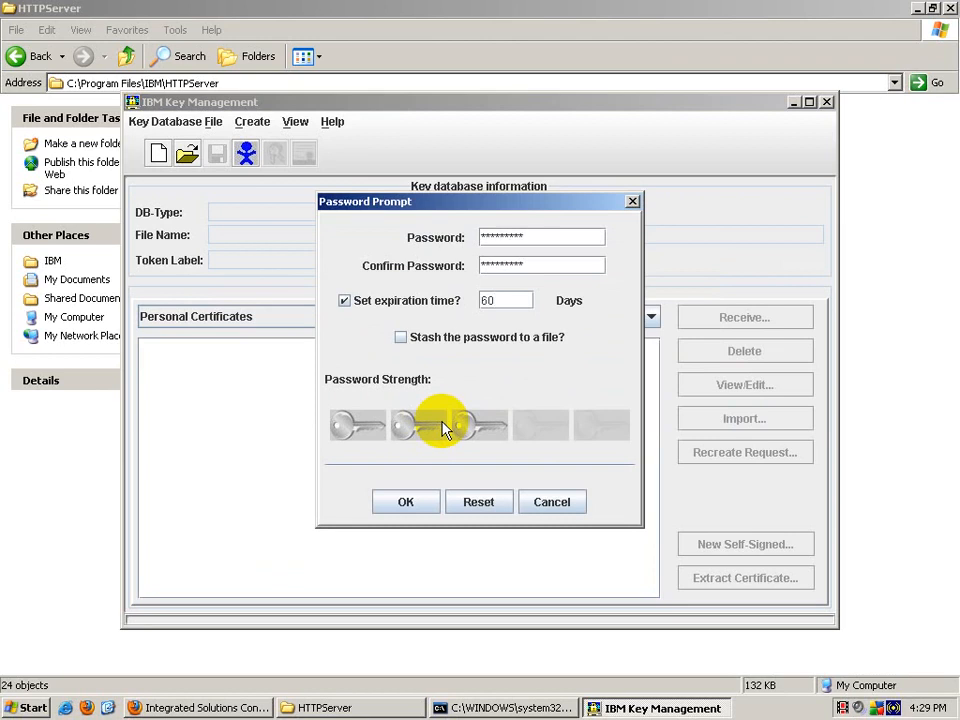
{"action": "key", "text": "BackSpace"}
{"action": "key", "text": "BackSpace"}
{"action": "type", "text": "90"}
{"action": "key", "text": "Tab"}
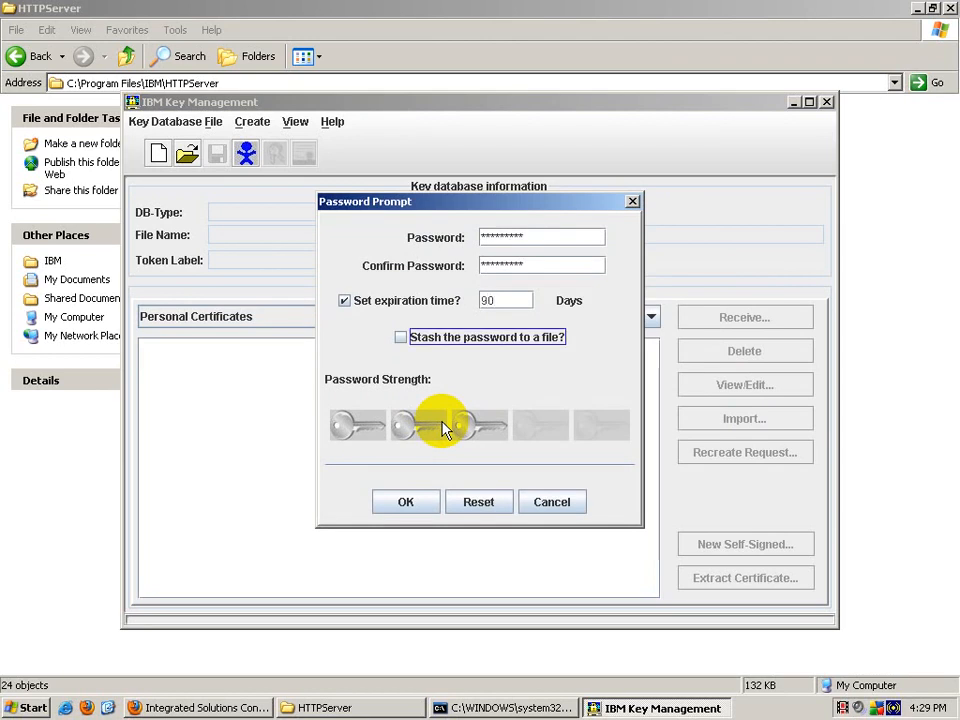
{"action": "key", "text": "space"}
{"action": "key", "text": "Tab"}
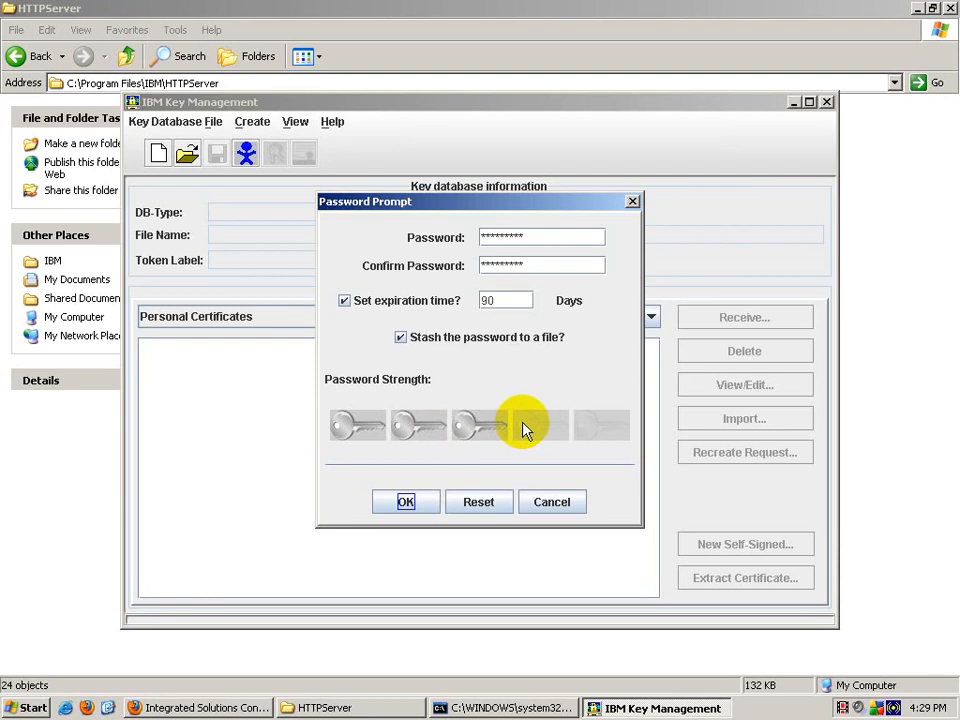
{"action": "left_click", "coordinate": [406, 502]}
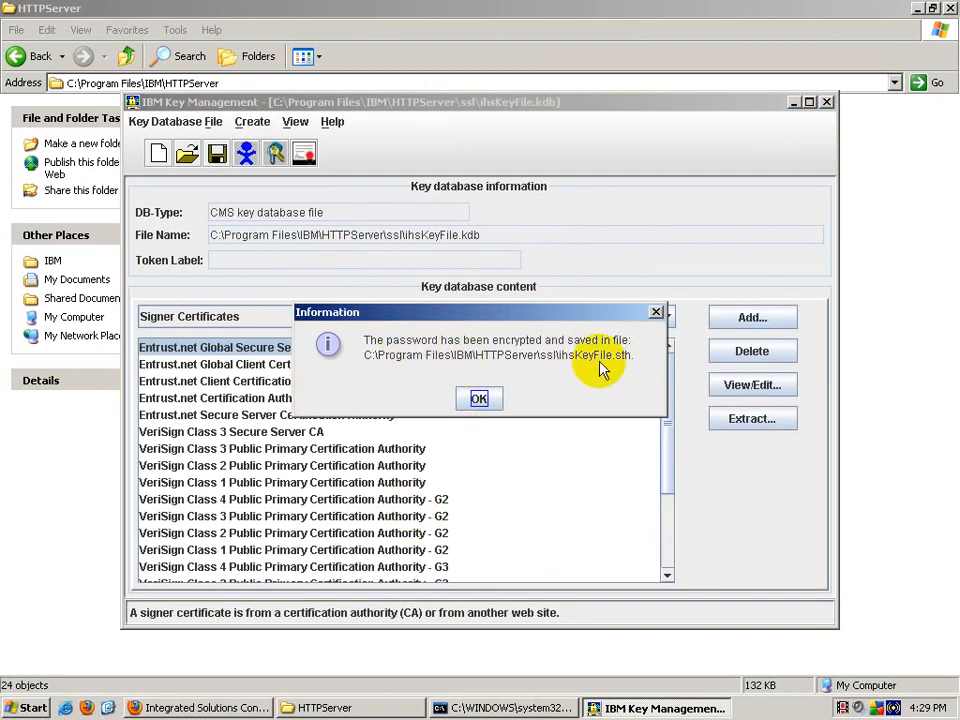
Step: Acknowledge the stash notice and start a new request under Personal Certificate Requests
{"action": "left_click", "coordinate": [481, 402]}
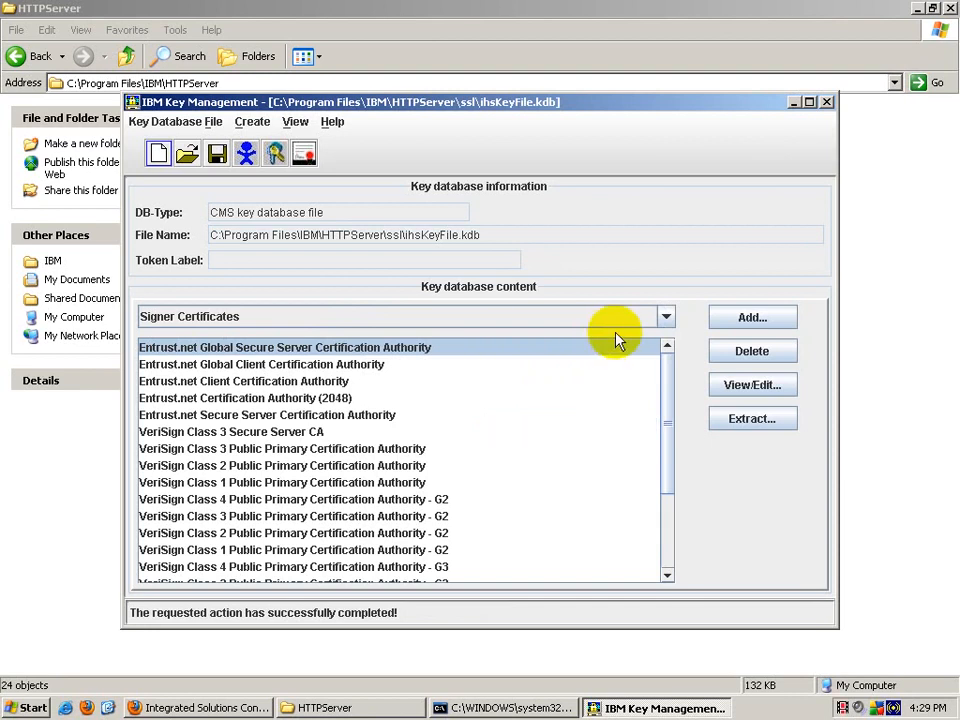
{"action": "left_click", "coordinate": [664, 317]}
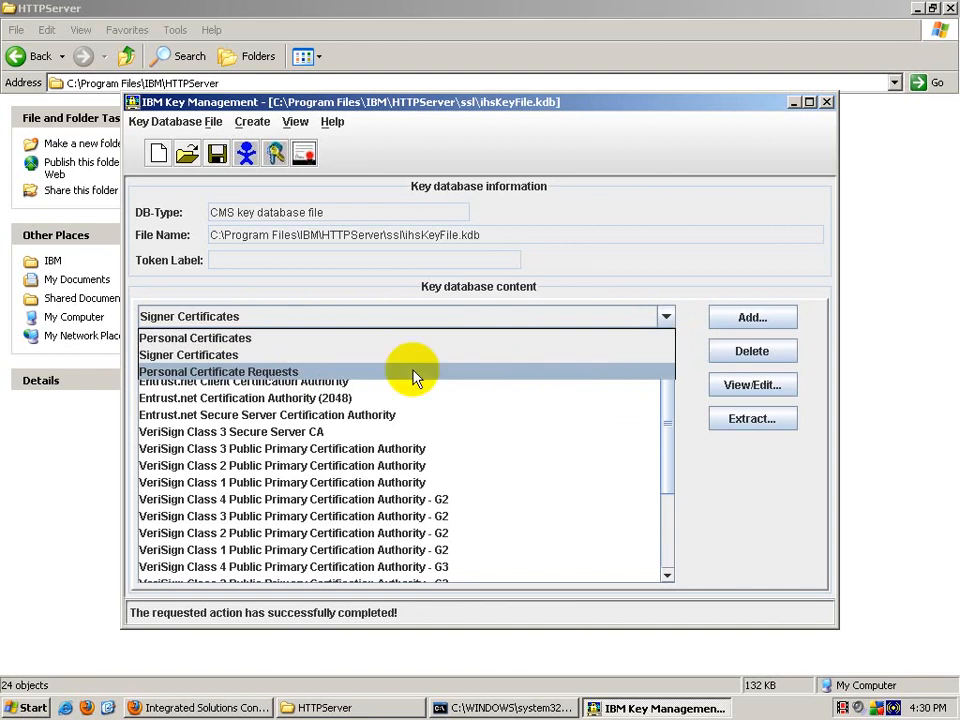
{"action": "left_click", "coordinate": [254, 373]}
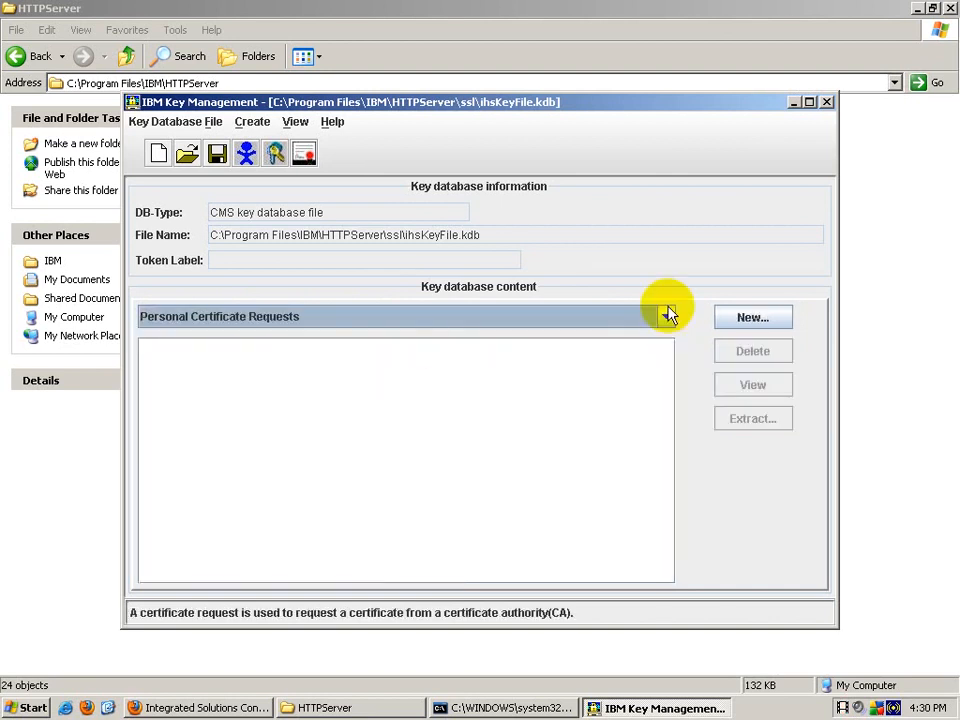
{"action": "left_click", "coordinate": [752, 320]}
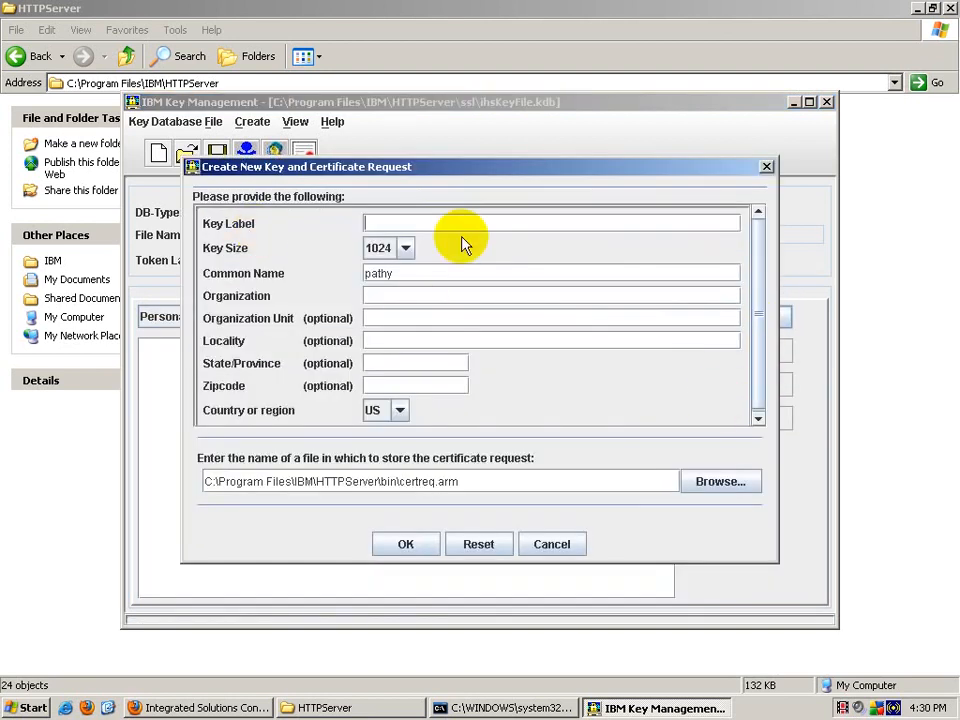
{"action": "type", "text": "WAS Sample Certificate"}
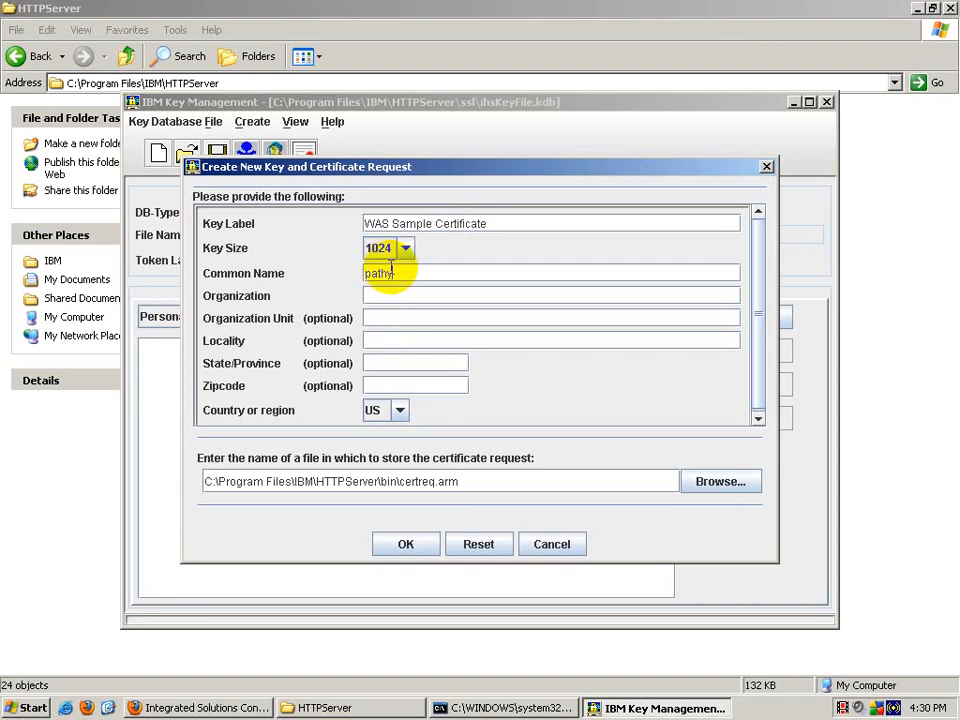
{"action": "left_click_drag", "start_coordinate": [407, 270], "coordinate": [358, 272]}
{"action": "type", "text": "www."}
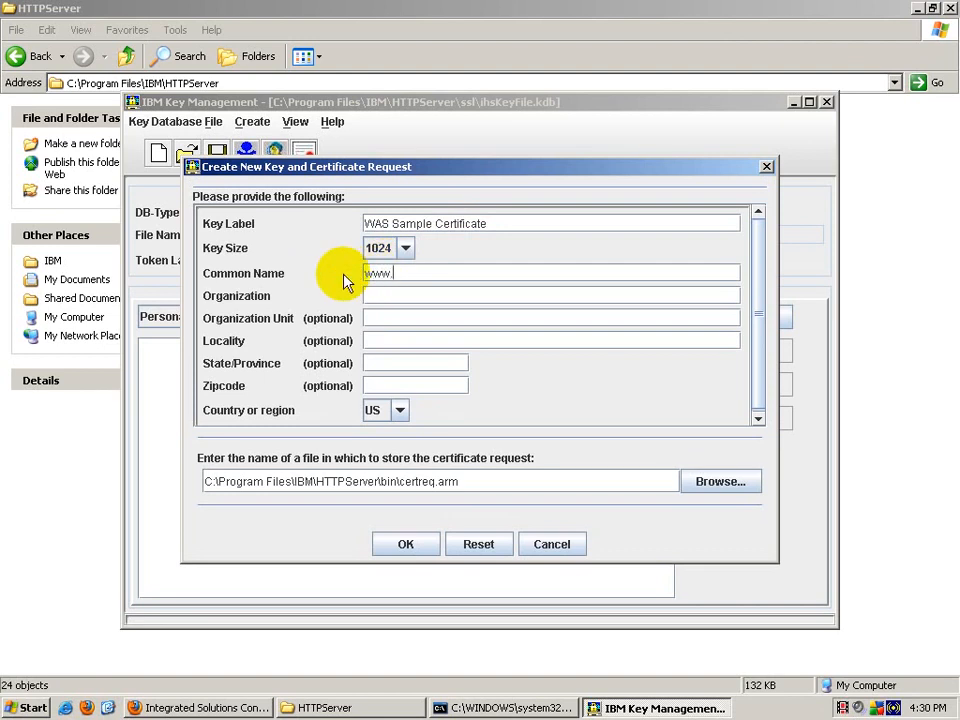
{"action": "type", "text": "wassamplecerti"}
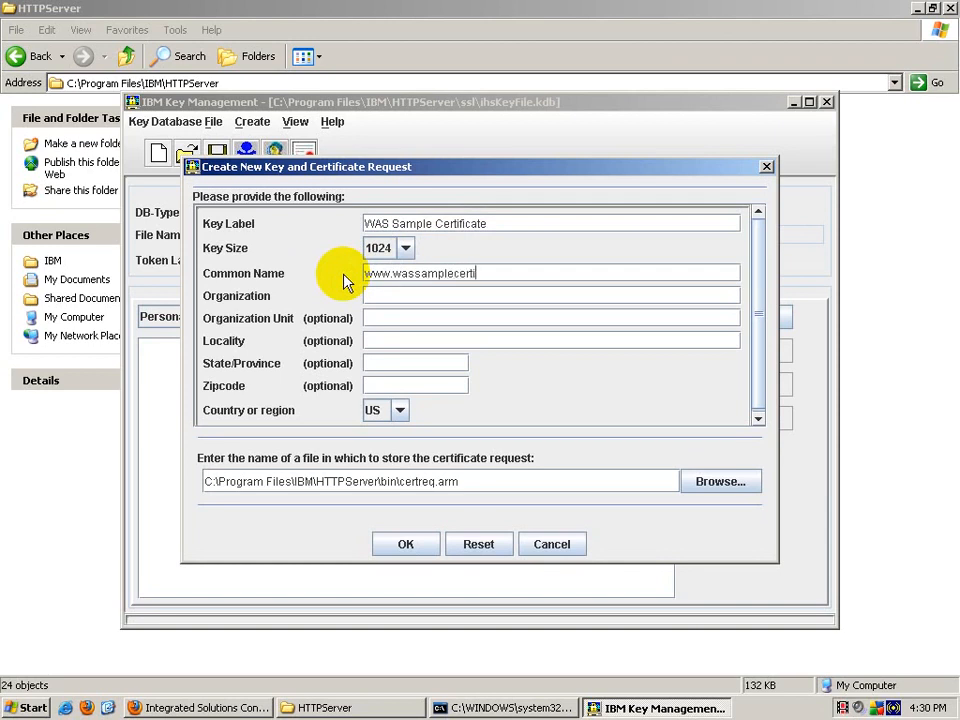
{"action": "type", "text": "ficate.com"}
{"action": "type", "text": "WebSpher"}
{"action": "type", "text": "e"}
{"action": "key", "text": "Tab"}
{"action": "type", "text": "Web"}
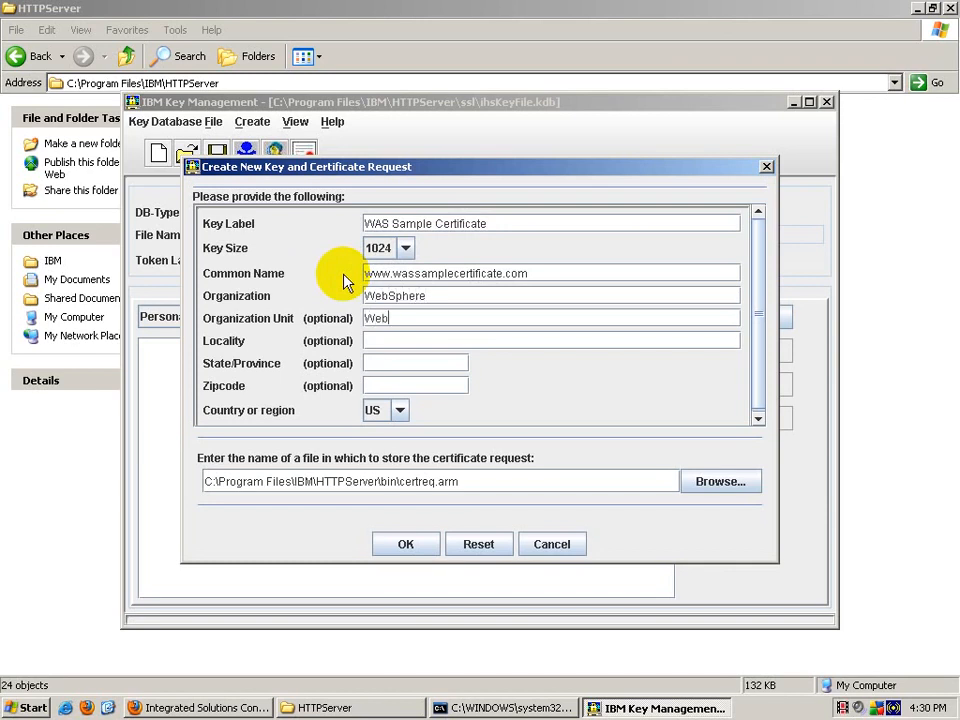
{"action": "type", "text": "Sphere"}
Step: Enter locality Bangalore, state Karnataka, zipcode 560029, and country IN
{"action": "key", "text": "Tab"}
{"action": "type", "text": "Bangalore"}
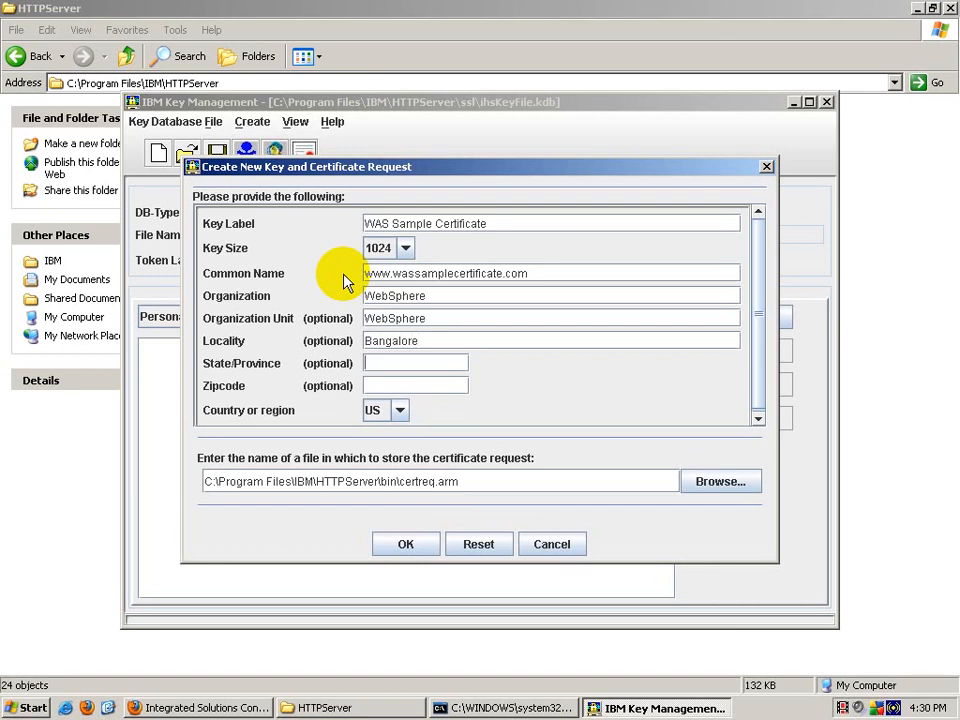
{"action": "key", "text": "Tab"}
{"action": "type", "text": "Karanta"}
{"action": "key", "text": "BackSpace"}
{"action": "key", "text": "BackSpace"}
{"action": "key", "text": "BackSpace"}
{"action": "key", "text": "BackSpace"}
{"action": "type", "text": "nataka"}
{"action": "key", "text": "Tab"}
{"action": "type", "text": "560029"}
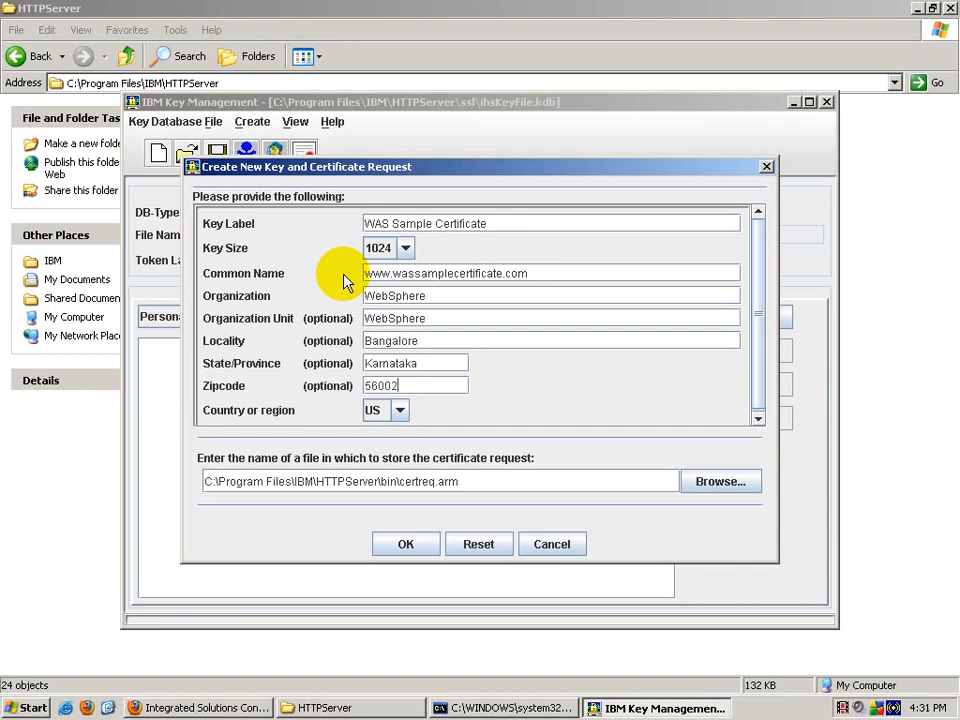
{"action": "key", "text": "Tab"}
{"action": "key", "text": "i"}
{"action": "key", "text": "Down"}
{"action": "key", "text": "Down"}
{"action": "key", "text": "Return"}
{"action": "left_click", "coordinate": [381, 481]}
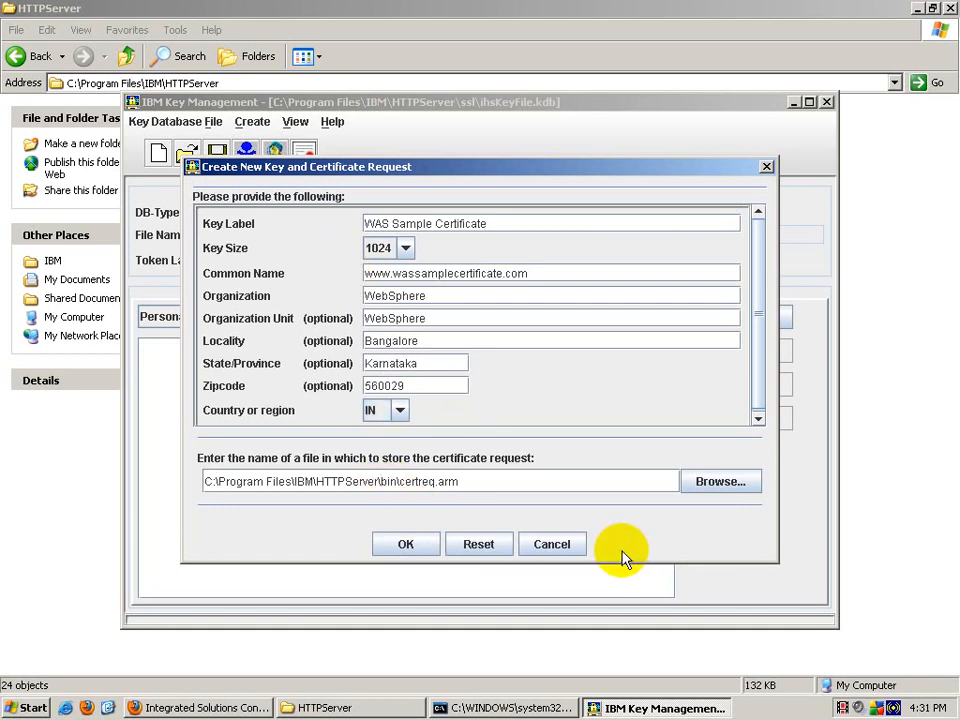
Step: Save the request as HTTPServer\ssl\PersonalCertificateRequest.arm and confirm its creation
{"action": "key", "text": "Delete"}
{"action": "key", "text": "Delete"}
{"action": "key", "text": "Delete"}
{"action": "key", "text": "Delete"}
{"action": "type", "text": "ssl\\"}
{"action": "key", "text": "Delete"}
{"action": "key", "text": "Delete"}
{"action": "key", "text": "Delete"}
{"action": "key", "text": "Delete"}
{"action": "key", "text": "Delete"}
{"action": "key", "text": "Delete"}
{"action": "key", "text": "Delete"}
{"action": "type", "text": "Personal"}
{"action": "type", "text": "Certifica"}
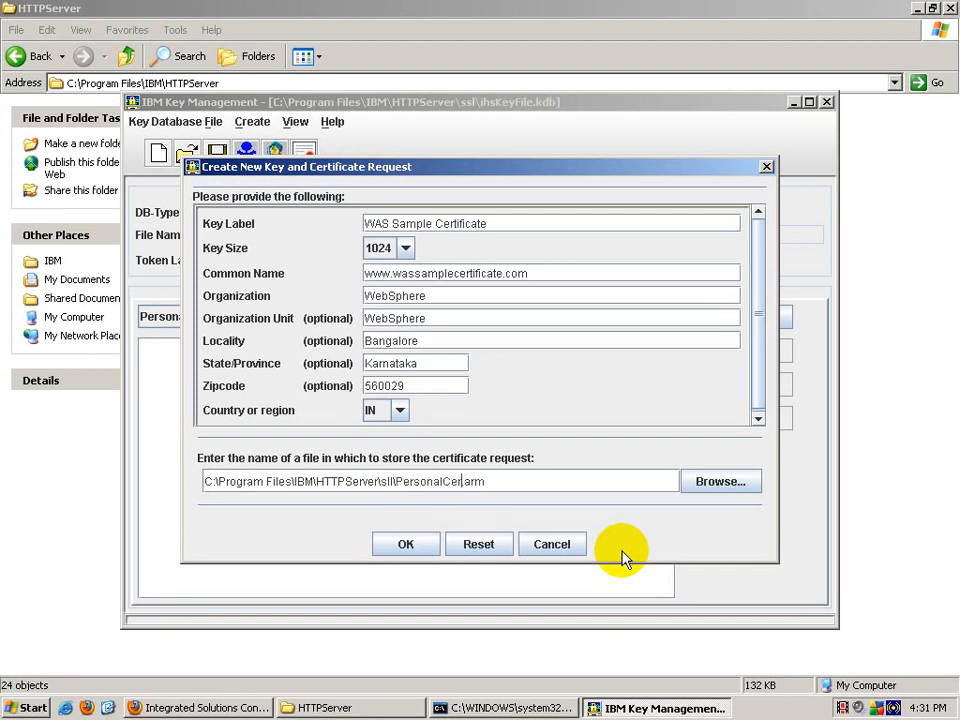
{"action": "type", "text": "teRequest"}
{"action": "left_click", "coordinate": [386, 481]}
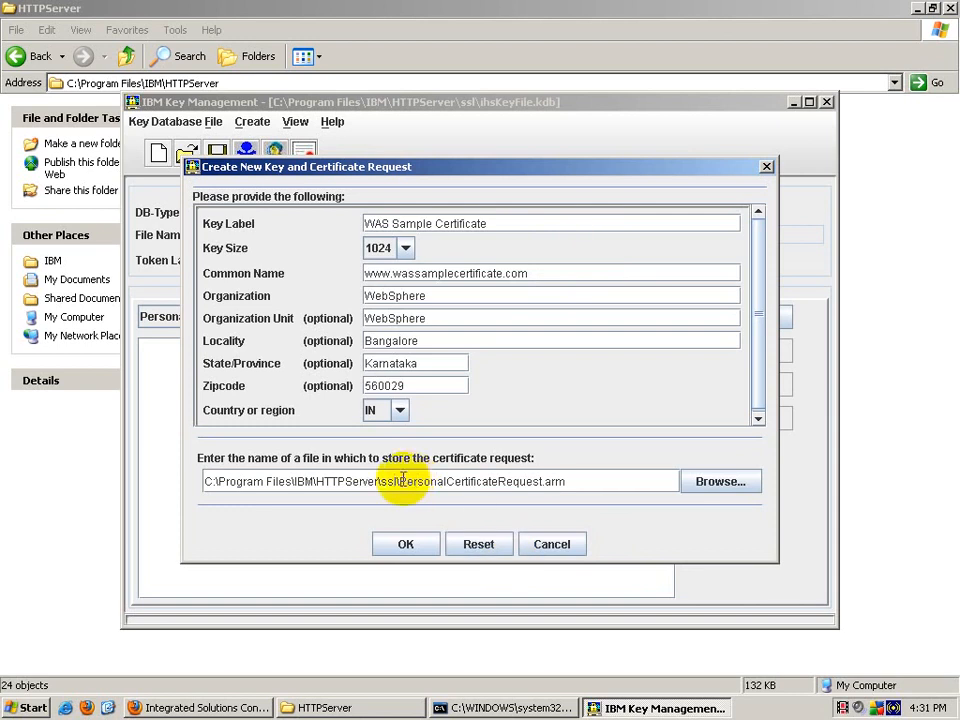
{"action": "left_click", "coordinate": [411, 549]}
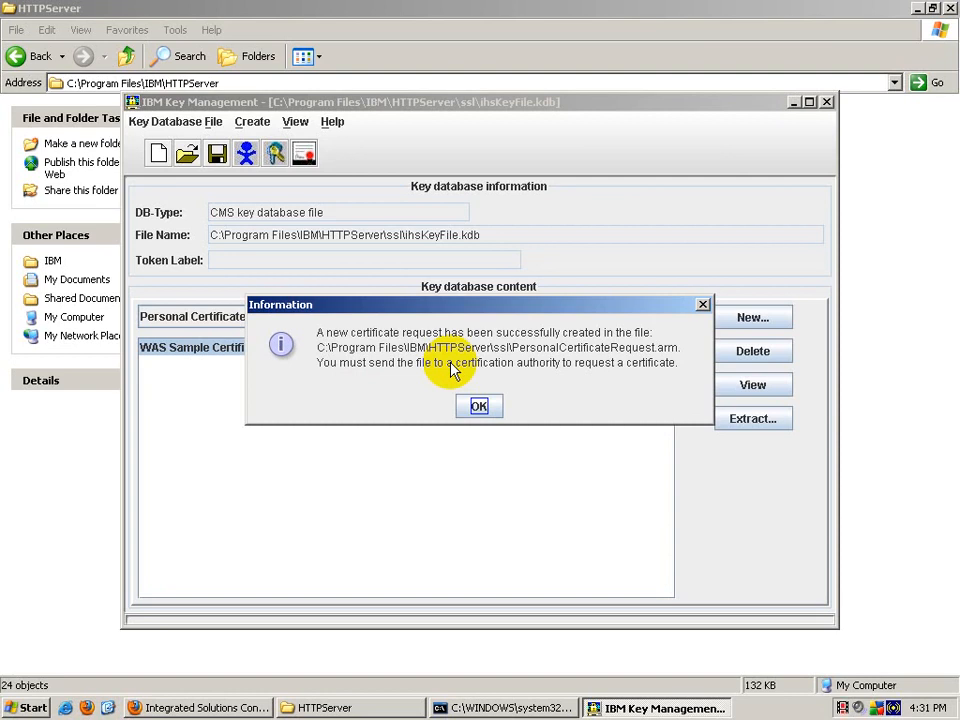
{"action": "left_click", "coordinate": [478, 407]}
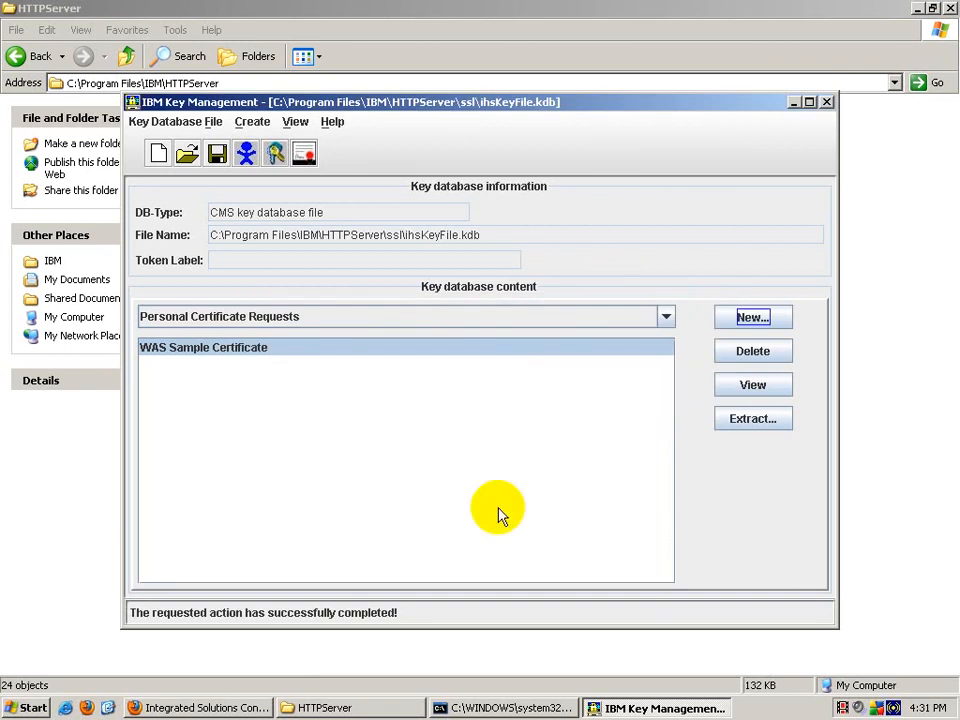
Step: Close IBM Key Management, clear windows to the desktop, and launch Mozilla Firefox
{"action": "left_click", "coordinate": [826, 103]}
{"action": "left_click", "coordinate": [918, 10]}
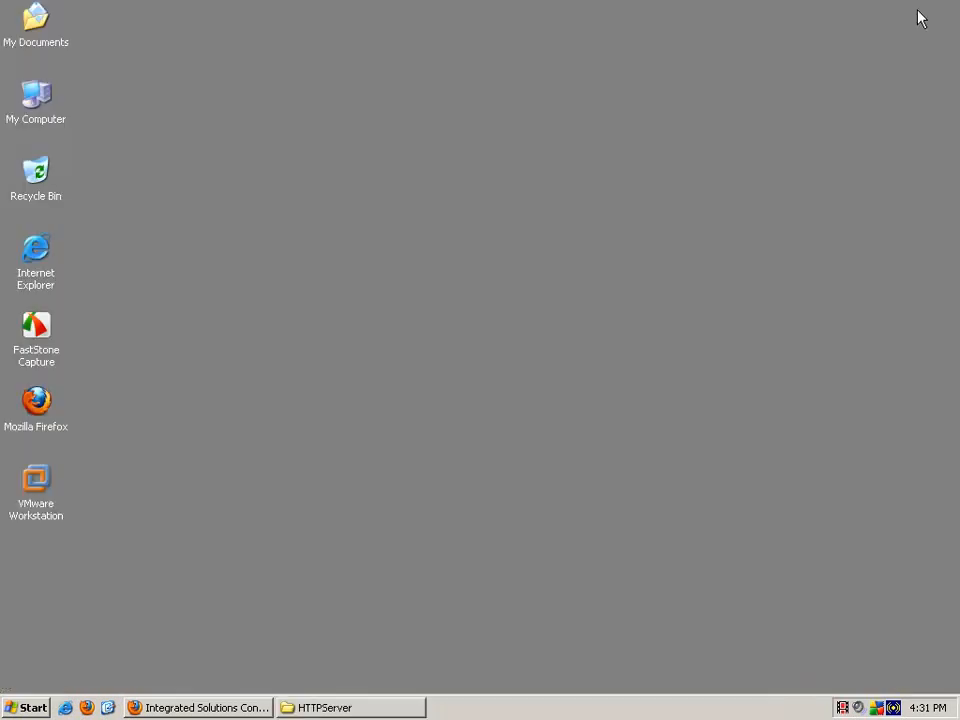
{"action": "double_click", "coordinate": [34, 405]}
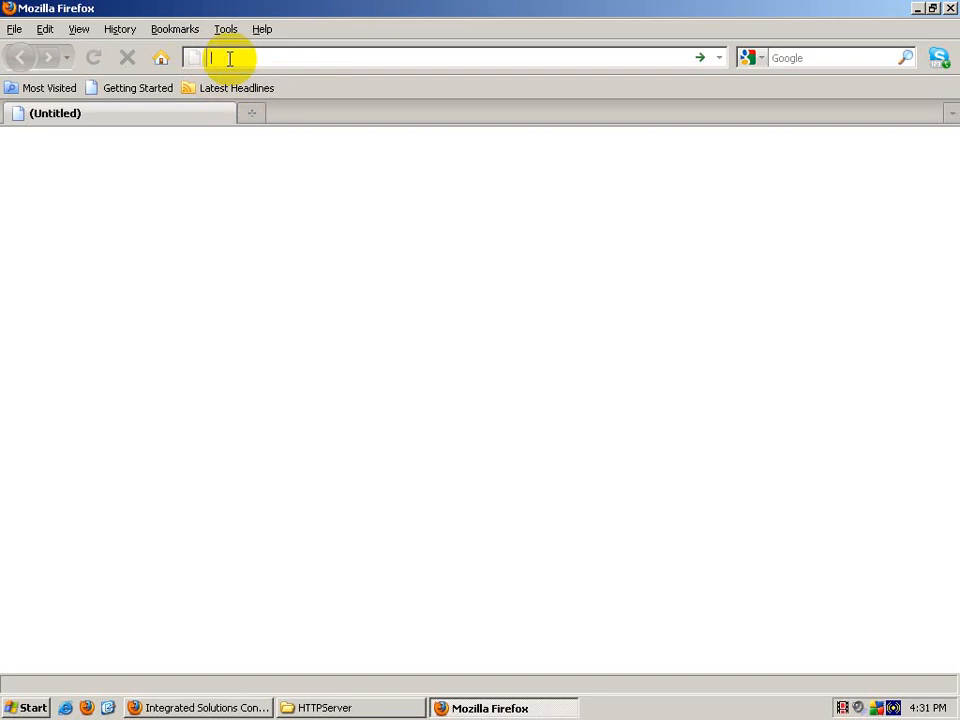
Step: Load verisign in Firefox and scroll down the VeriSign homepage
{"action": "type", "text": "v"}
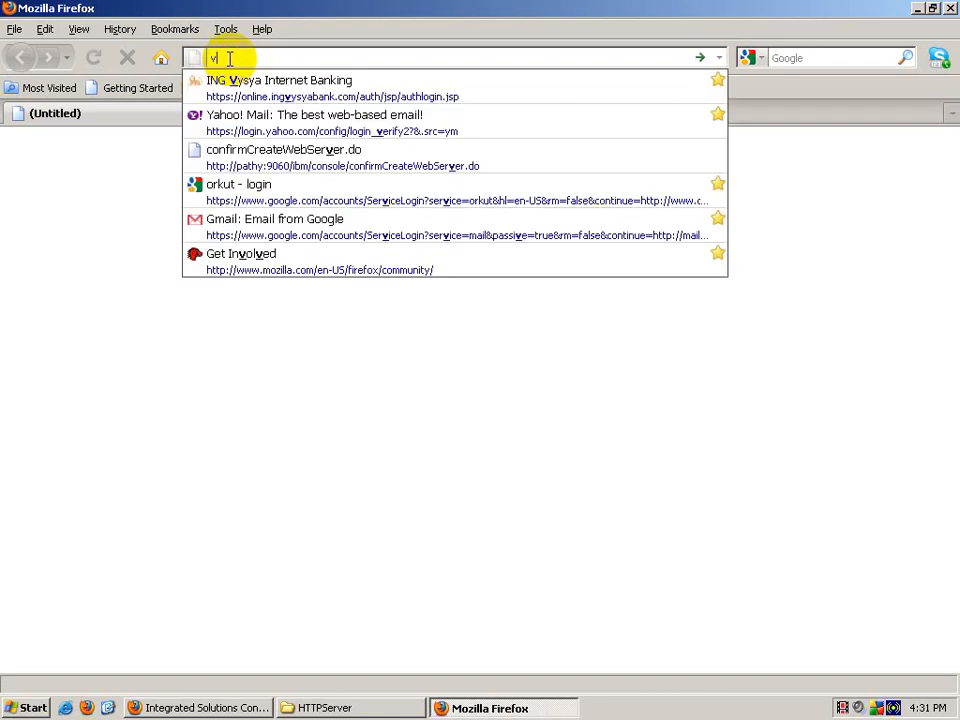
{"action": "type", "text": "eris"}
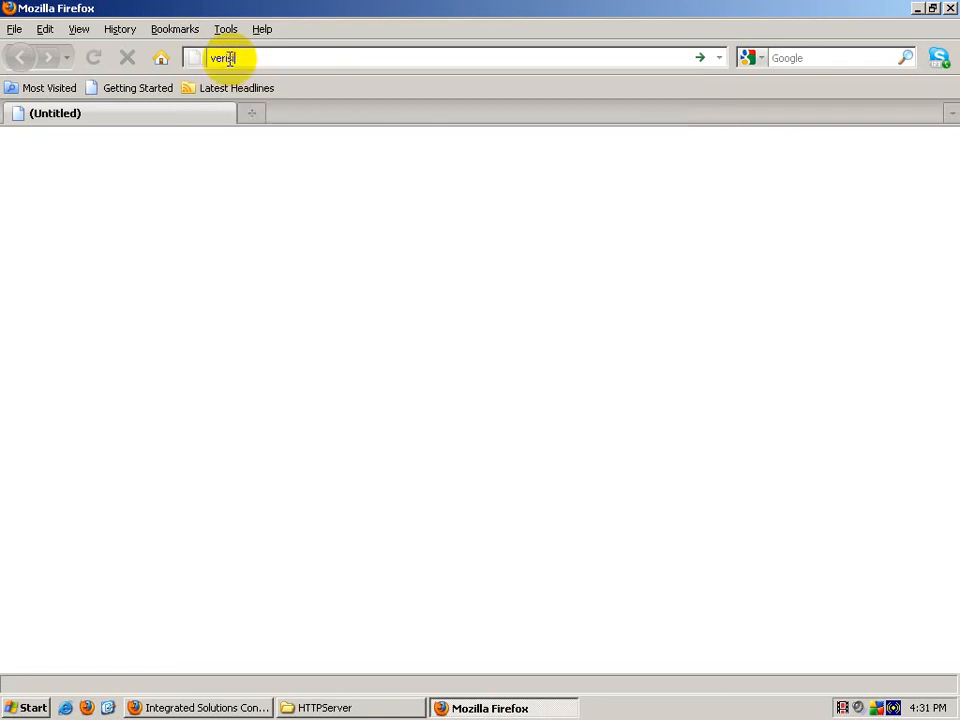
{"action": "type", "text": "ign"}
{"action": "key", "text": "Return"}
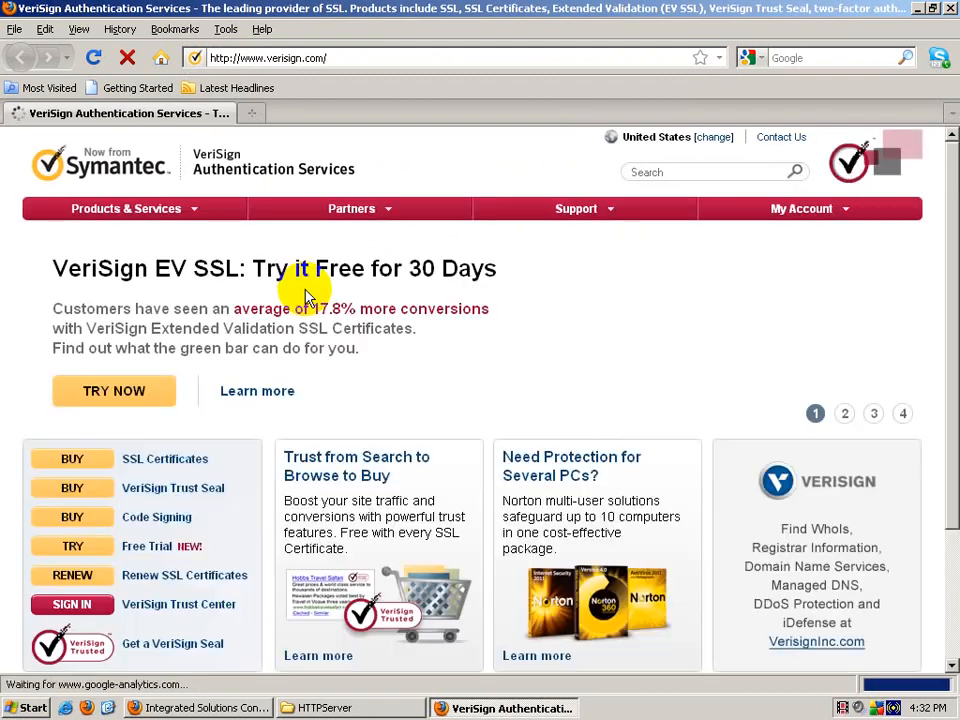
{"action": "scroll", "coordinate": [235, 525], "scroll_direction": "down", "scroll_amount": 2}
Step: Follow VeriSign's Free Trial offer to the free SSL Test Certificate options page
{"action": "scroll", "coordinate": [235, 525], "scroll_direction": "down", "scroll_amount": 1}
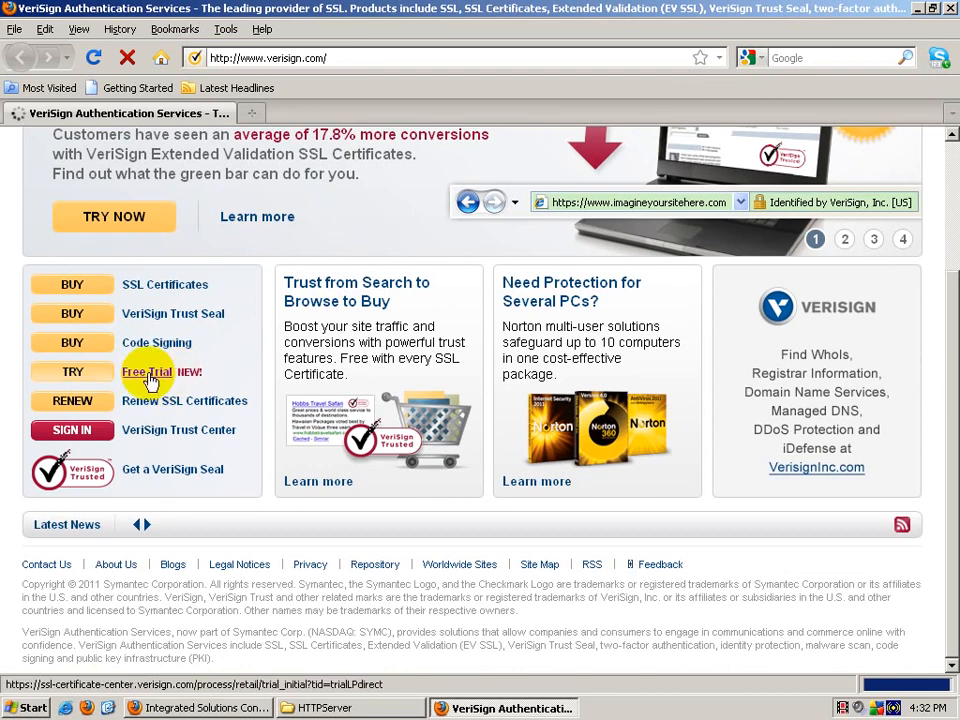
{"action": "left_click", "coordinate": [142, 377]}
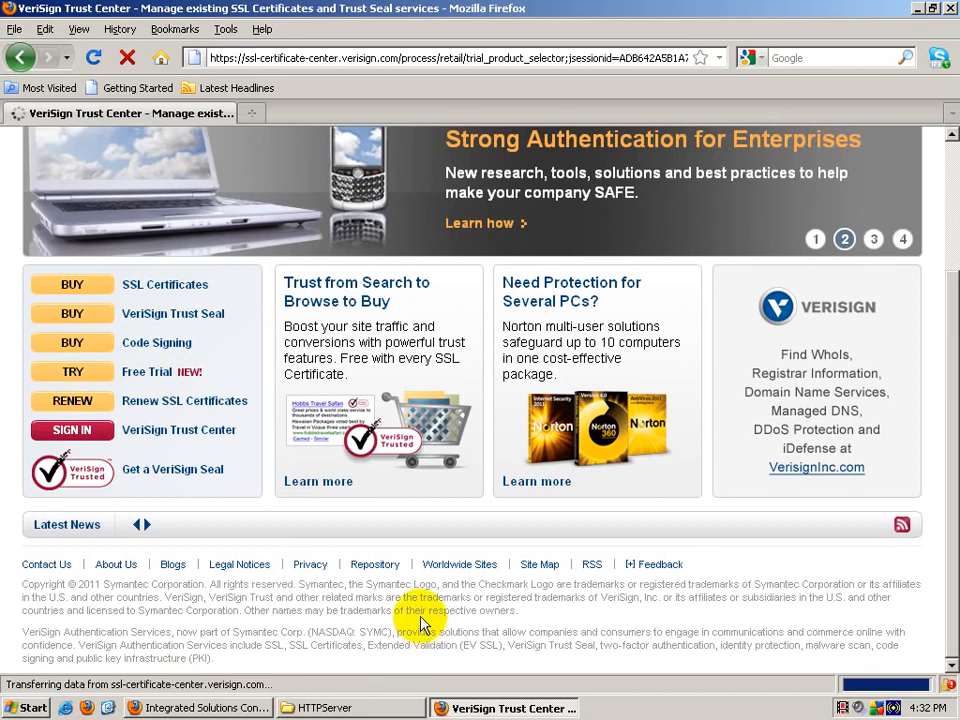
{"action": "left_click", "coordinate": [159, 370]}
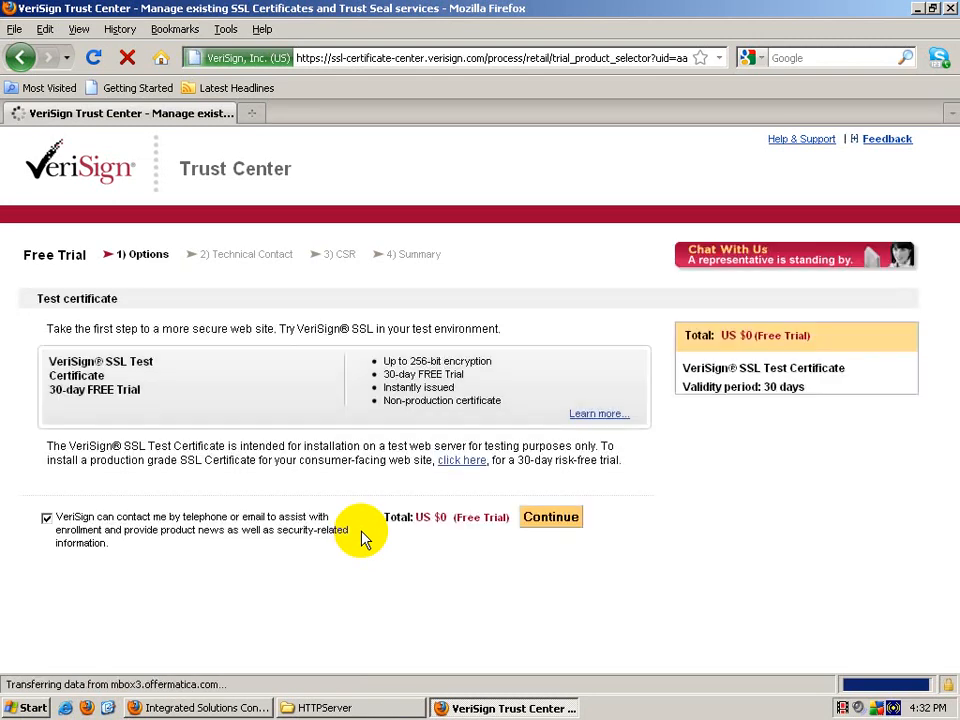
Step: Opt out of 'VeriSign can contact me' and continue to the empty Technical Contact form
{"action": "left_click", "coordinate": [46, 518]}
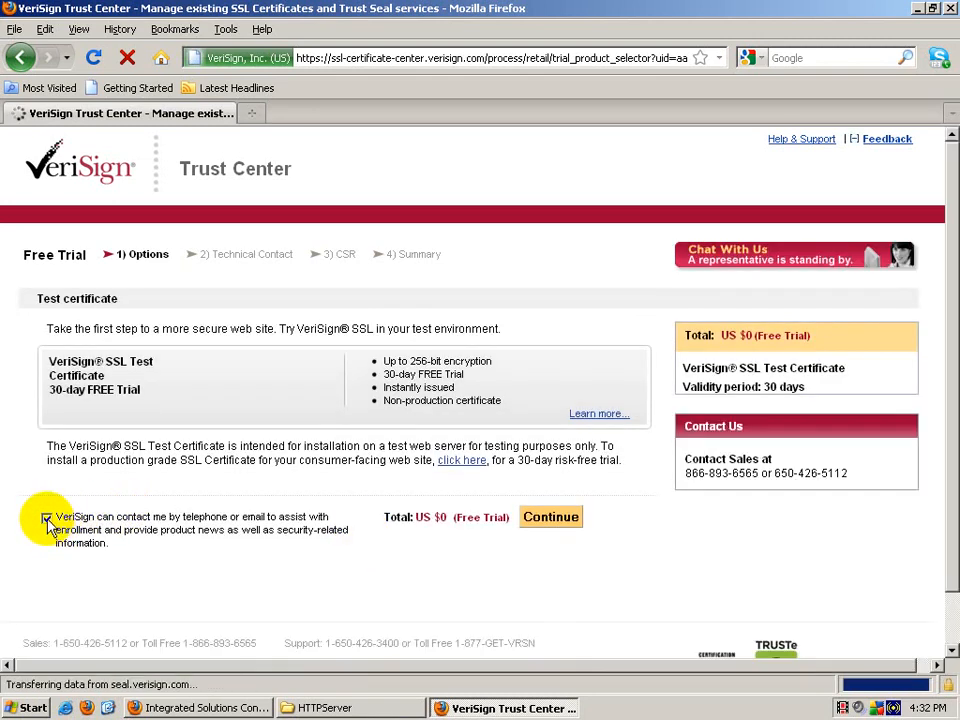
{"action": "left_click", "coordinate": [551, 518]}
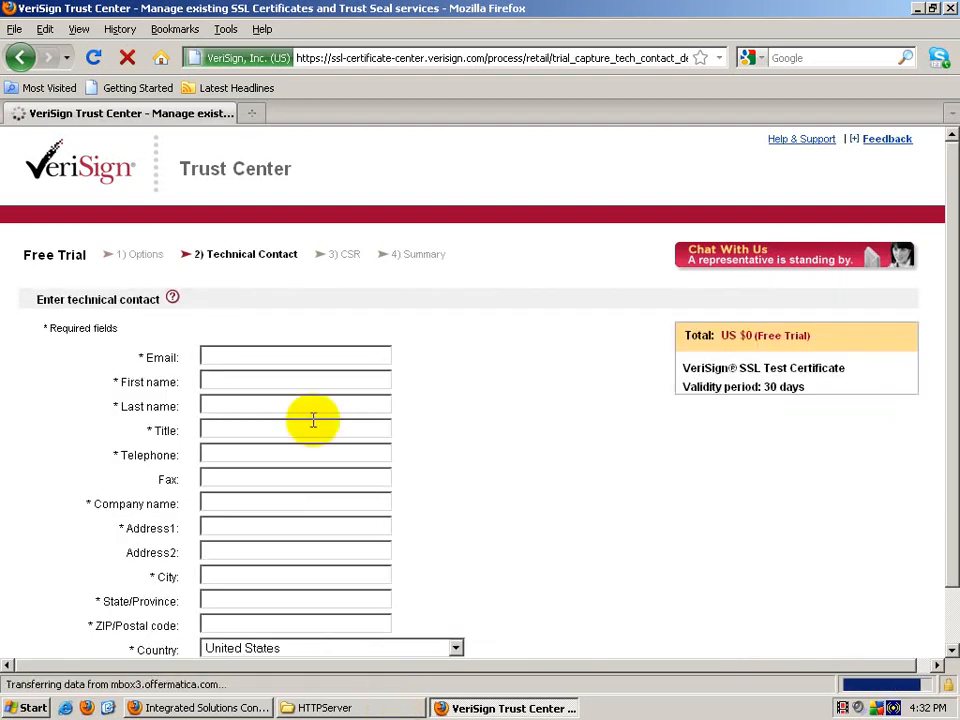
{"action": "left_click", "coordinate": [284, 358]}
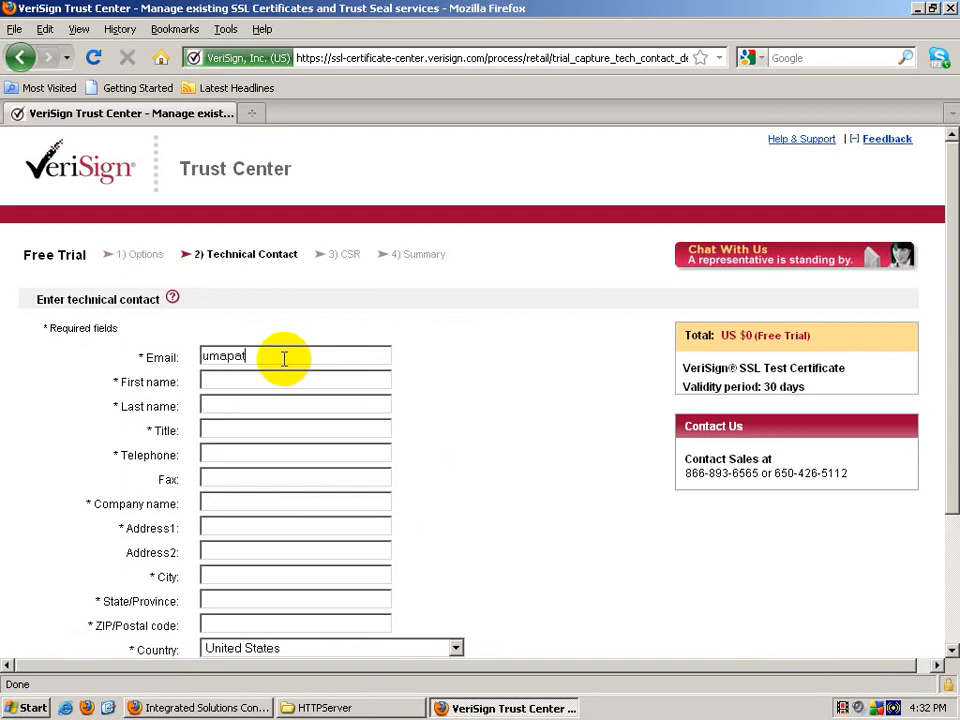
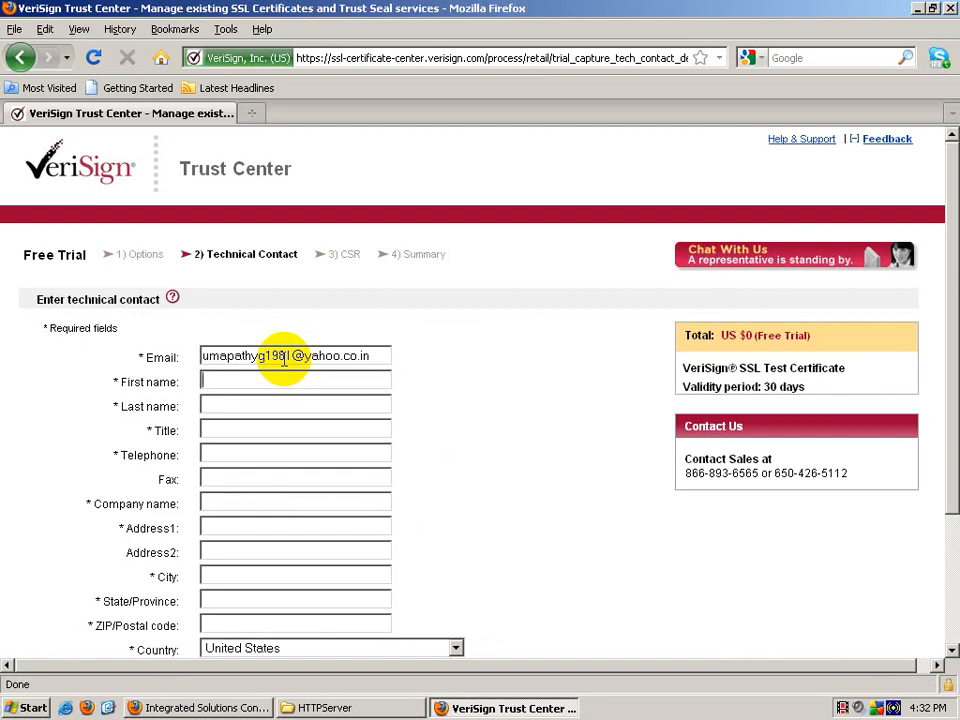
Step: Enter the contact's e-mail, name and telephone, with company name WebSphere
{"action": "type", "text": "Umapathy"}
{"action": "key", "text": "Tab"}
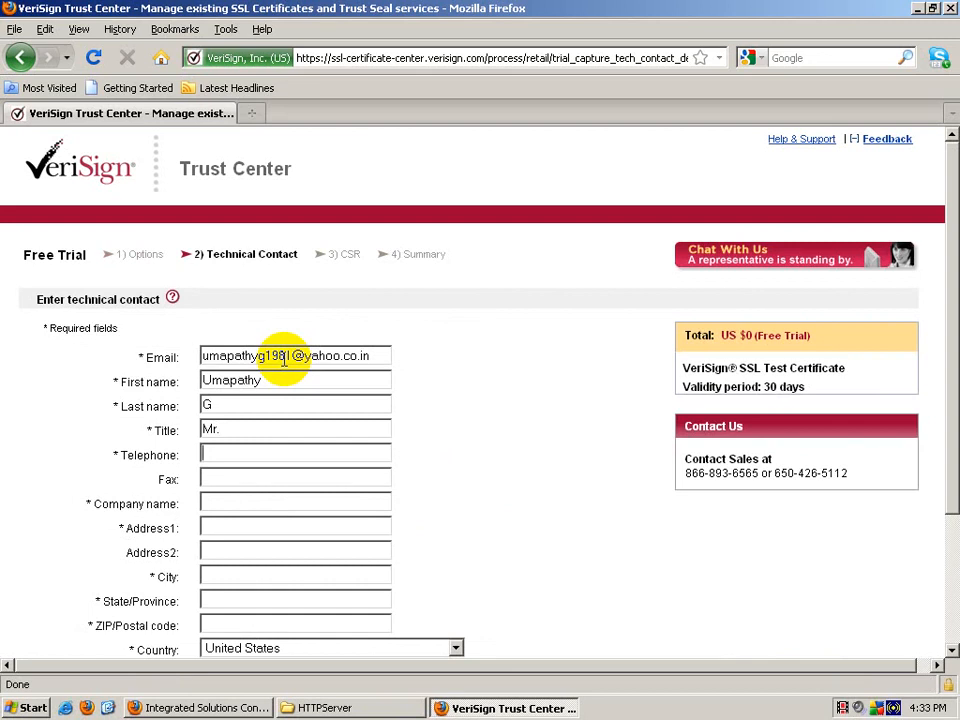
{"action": "type", "text": "9090909090"}
{"action": "key", "text": "Tab"}
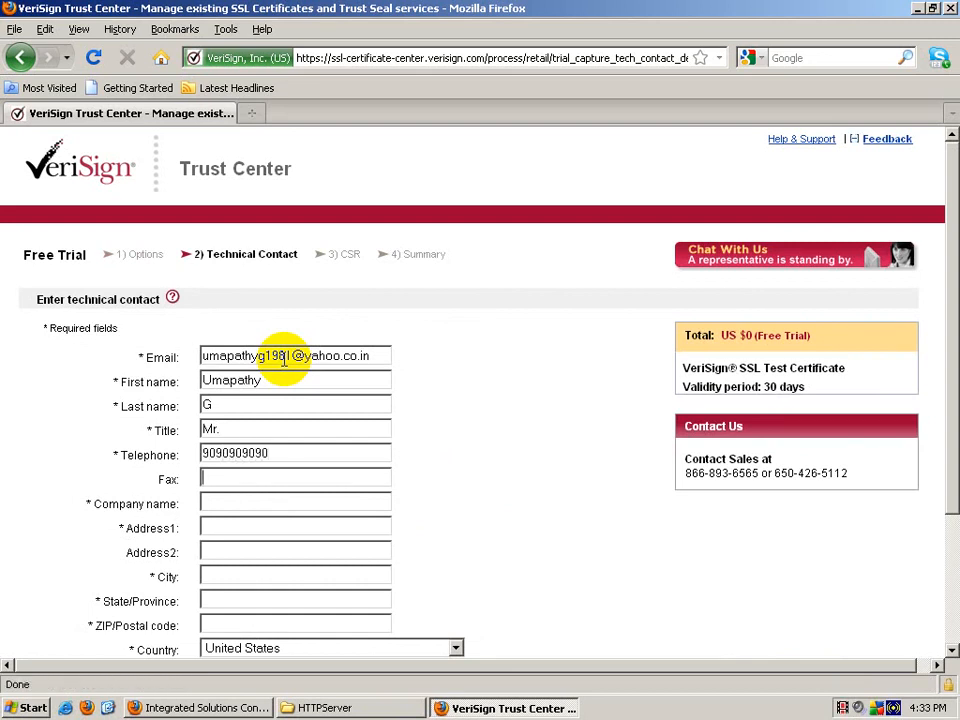
{"action": "key", "text": "Tab"}
{"action": "type", "text": "WebSphere"}
Step: Fill in the address, city, state and ZIP, choose country India, and submit the contact details
{"action": "key", "text": "Tab"}
{"action": "type", "text": "Tavarekere"}
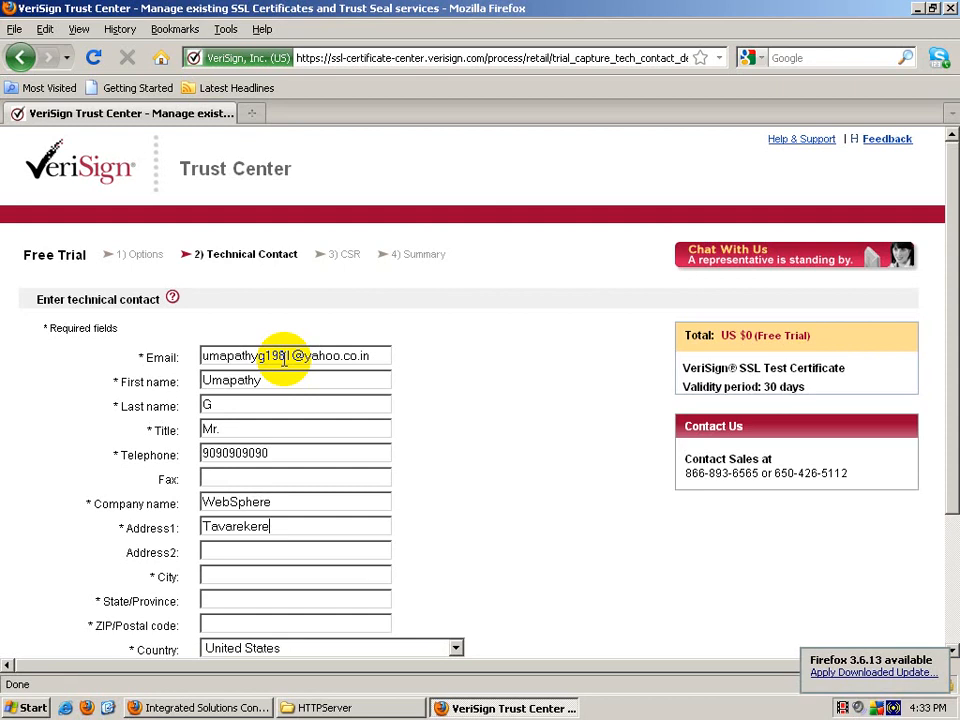
{"action": "key", "text": "ctrl+a"}
{"action": "key", "text": "BackSpace"}
{"action": "key", "text": "ctrl+z"}
{"action": "key", "text": "Tab"}
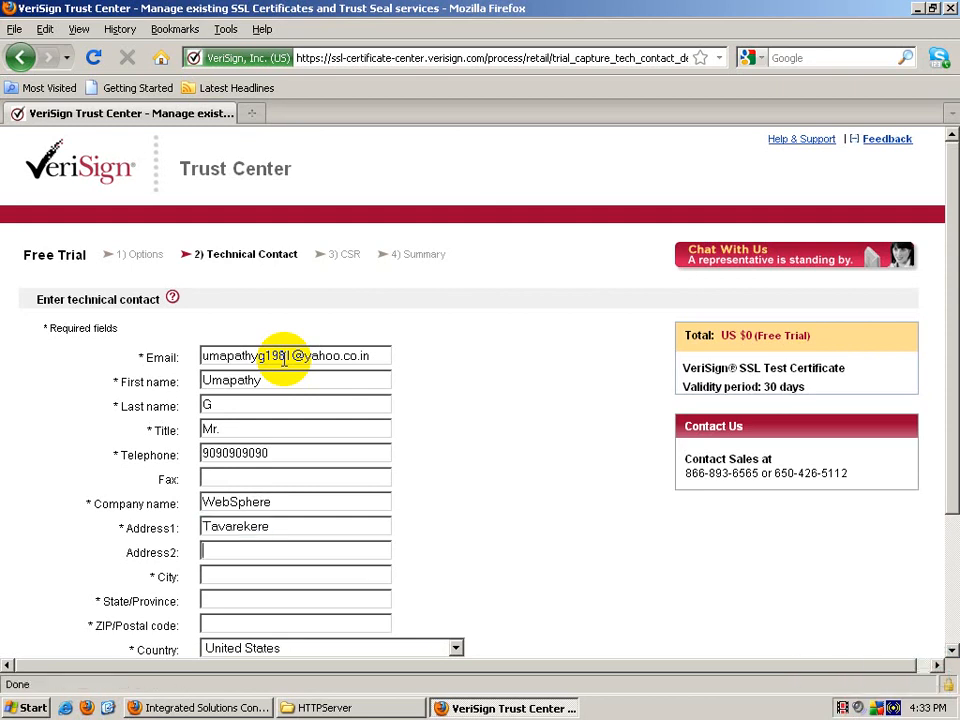
{"action": "type", "text": "Bangalore"}
{"action": "key", "text": "Tab"}
{"action": "type", "text": "Karna"}
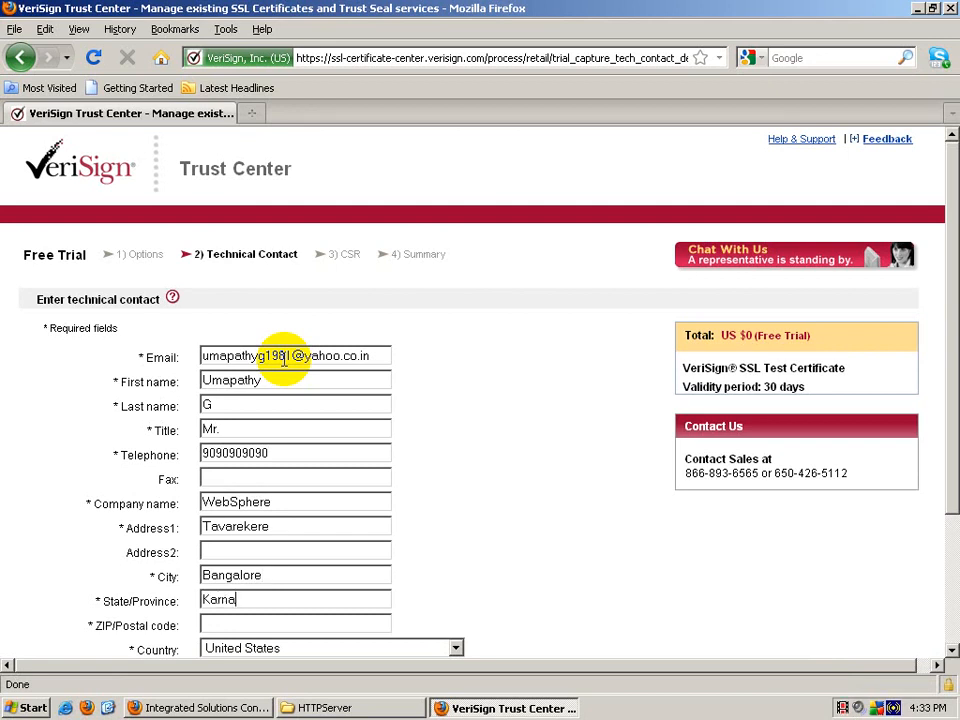
{"action": "type", "text": "taka"}
{"action": "type", "text": "560029"}
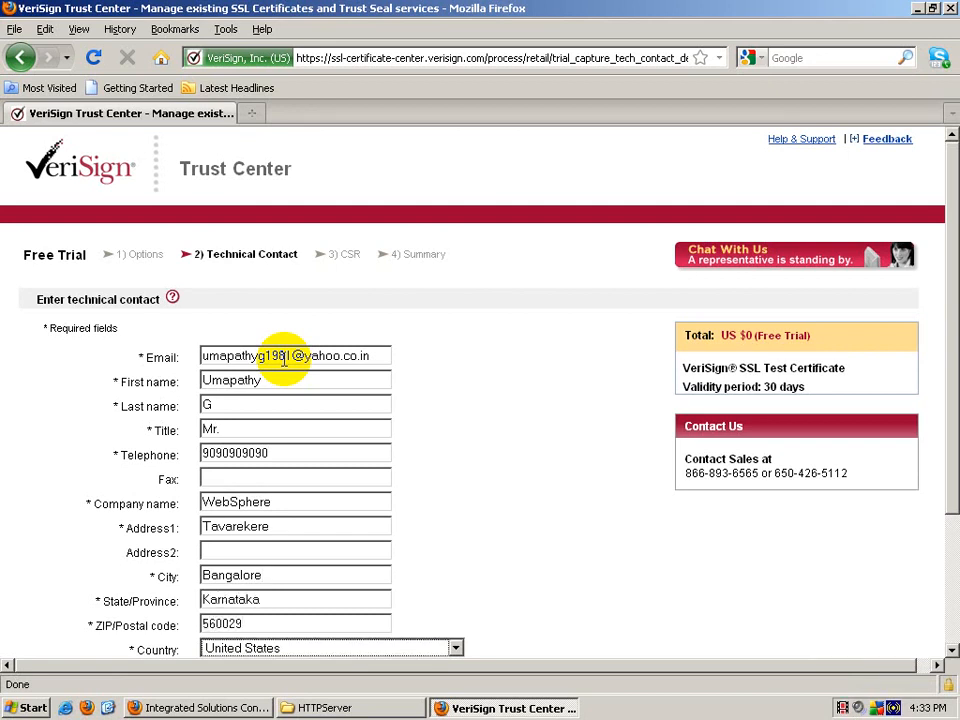
{"action": "key", "text": "Tab"}
{"action": "type", "text": "India"}
{"action": "scroll", "coordinate": [284, 360], "scroll_direction": "down", "scroll_amount": 1}
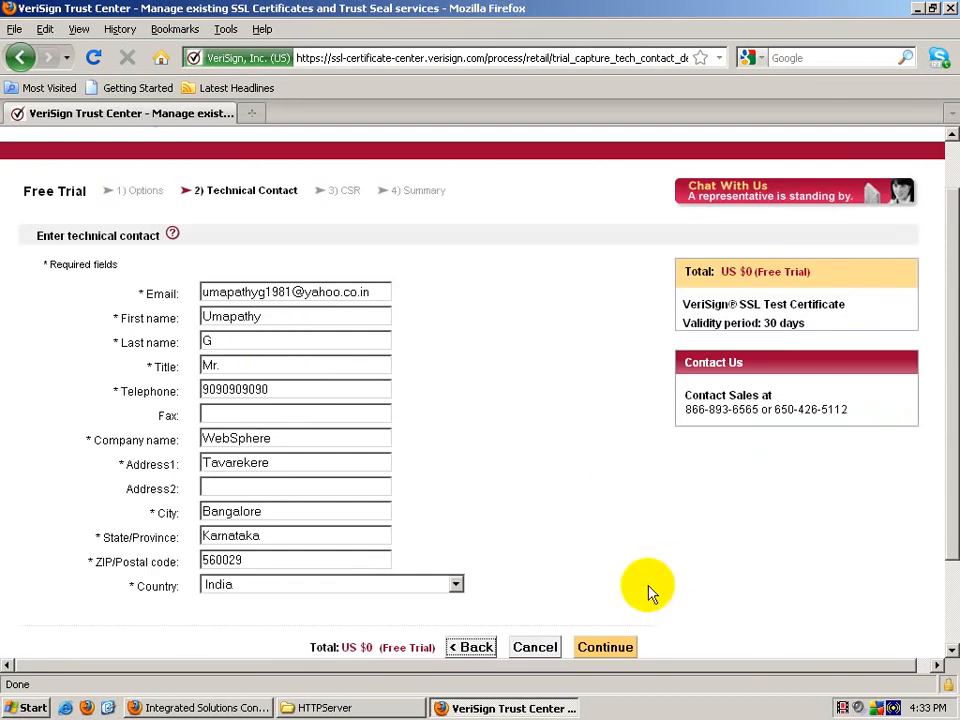
{"action": "left_click", "coordinate": [620, 648]}
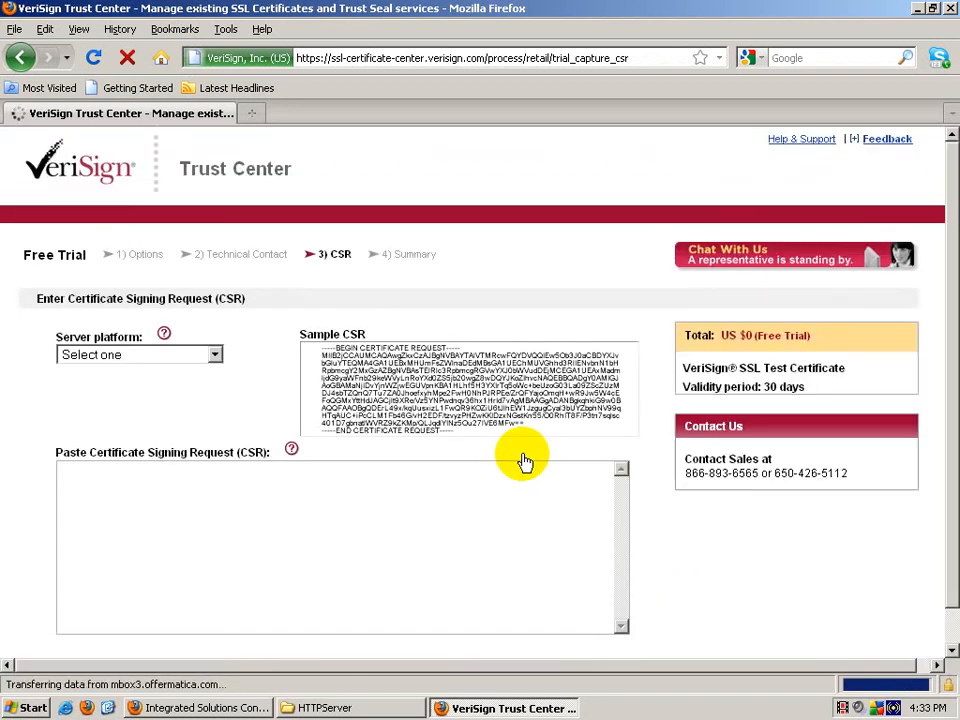
Step: Set the server platform to 'Server not listed' and name it IBM HTTP Server
{"action": "left_click", "coordinate": [215, 355]}
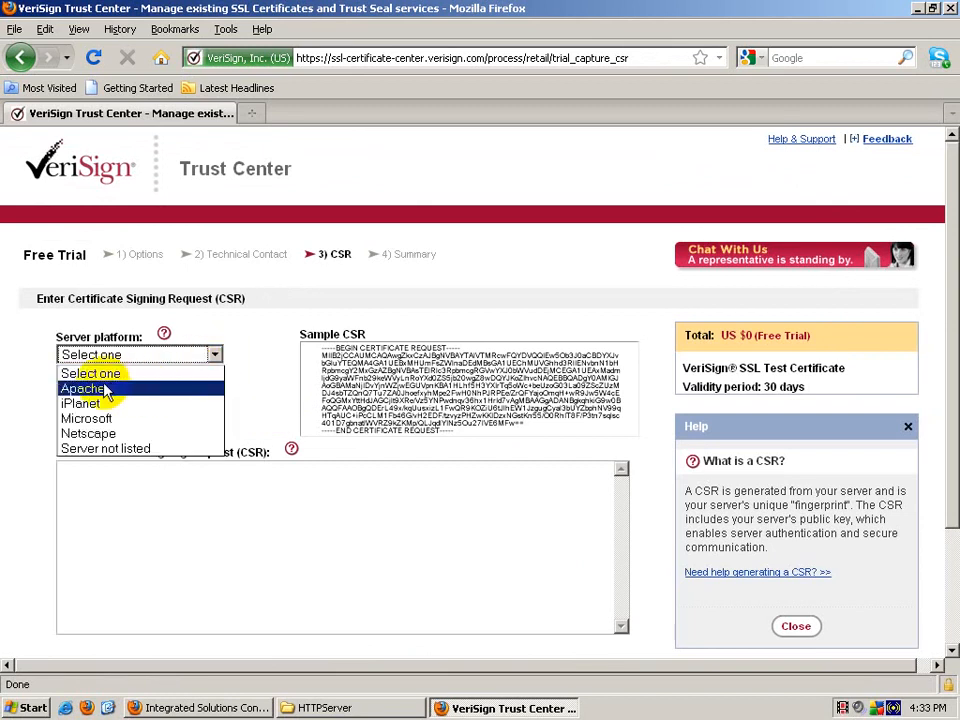
{"action": "left_click", "coordinate": [160, 450]}
{"action": "left_click", "coordinate": [153, 403]}
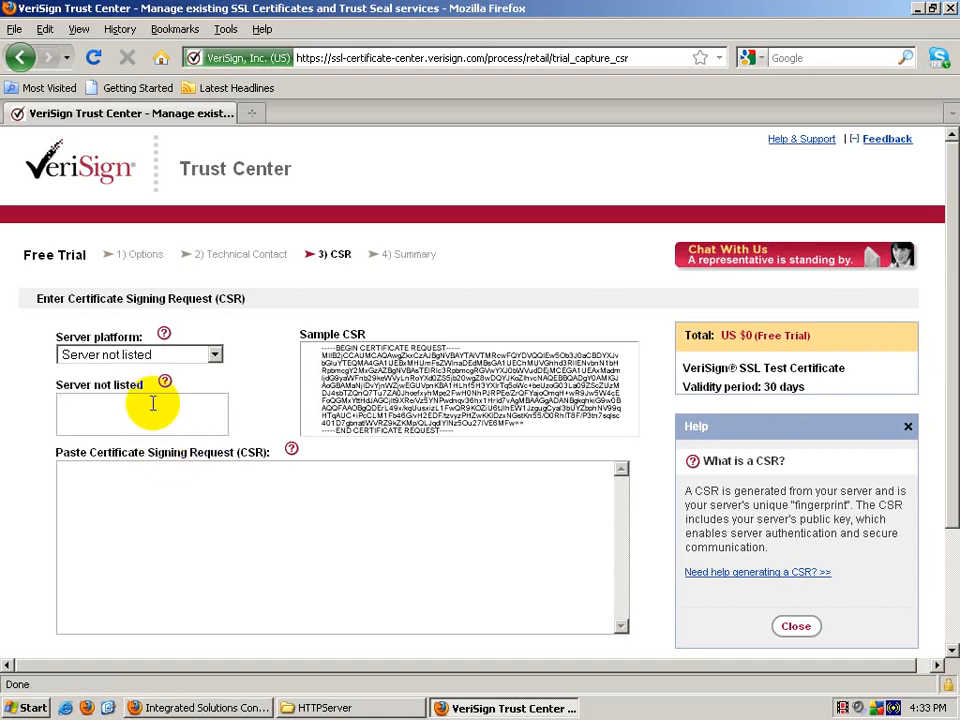
{"action": "type", "text": "IBM HTTP Server"}
Step: Place the caret in the CSR box and bring the HTTPServer folder forward
{"action": "left_click", "coordinate": [96, 497]}
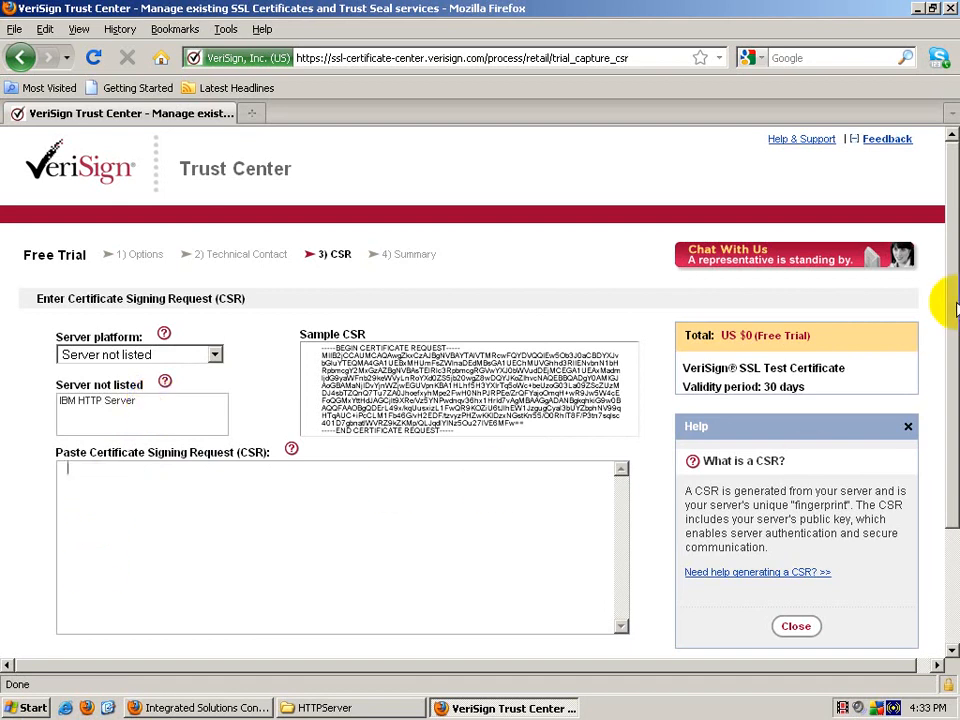
{"action": "left_click_drag", "start_coordinate": [952, 303], "coordinate": [944, 354]}
{"action": "left_click", "coordinate": [406, 708]}
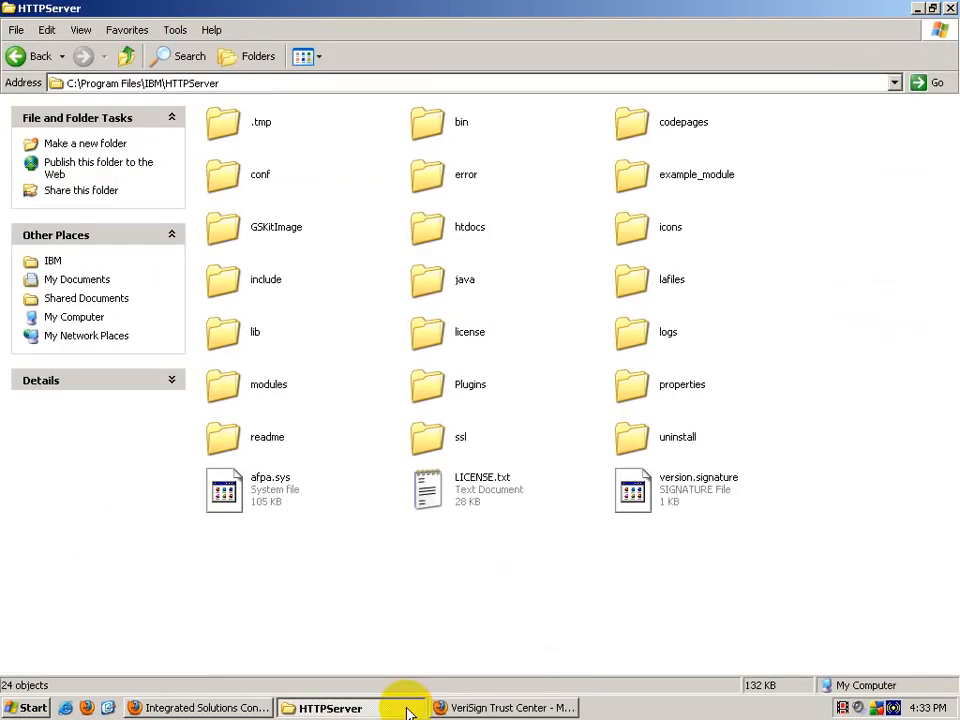
Step: Open PersonalCertificateRequest.arm from the ssl folder in WordPad
{"action": "double_click", "coordinate": [432, 434]}
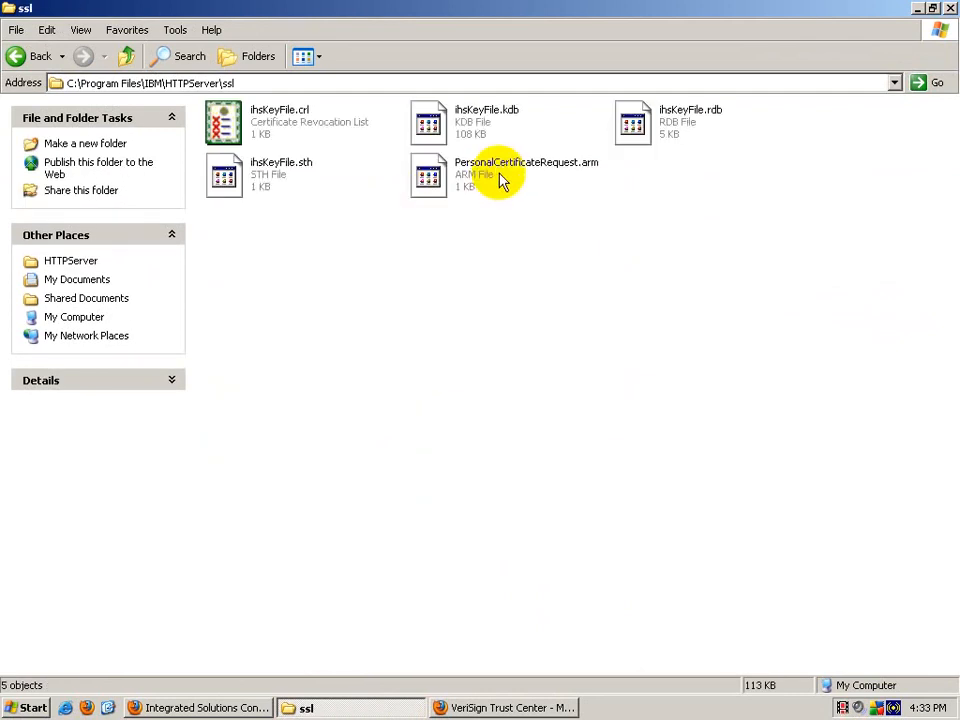
{"action": "left_click", "coordinate": [468, 182]}
{"action": "right_click", "coordinate": [469, 181]}
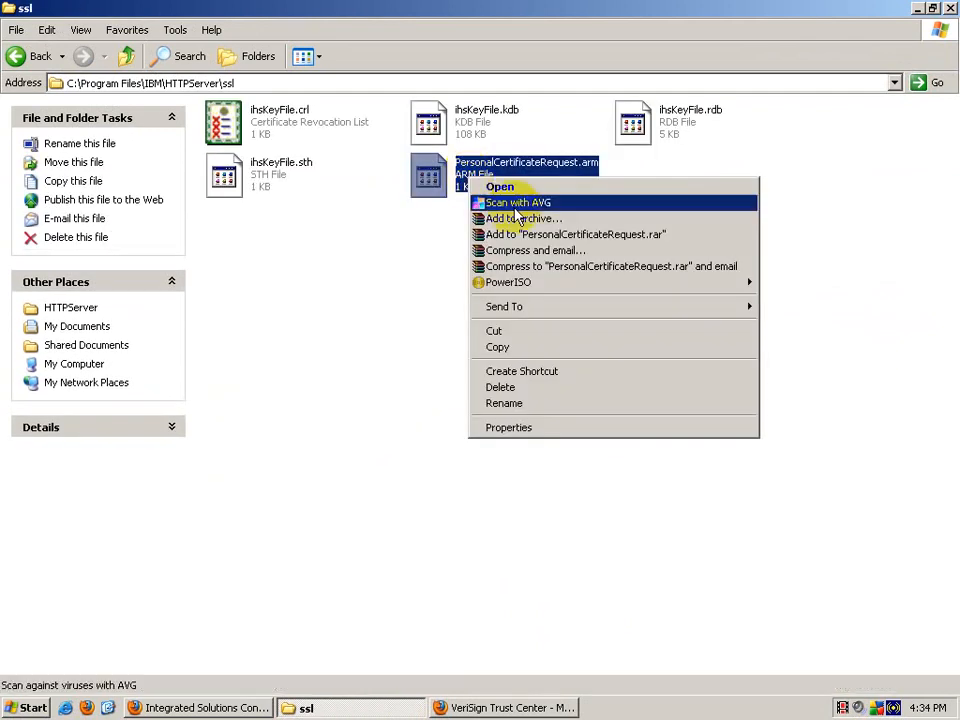
{"action": "right_click", "coordinate": [420, 178]}
{"action": "left_click", "coordinate": [428, 192]}
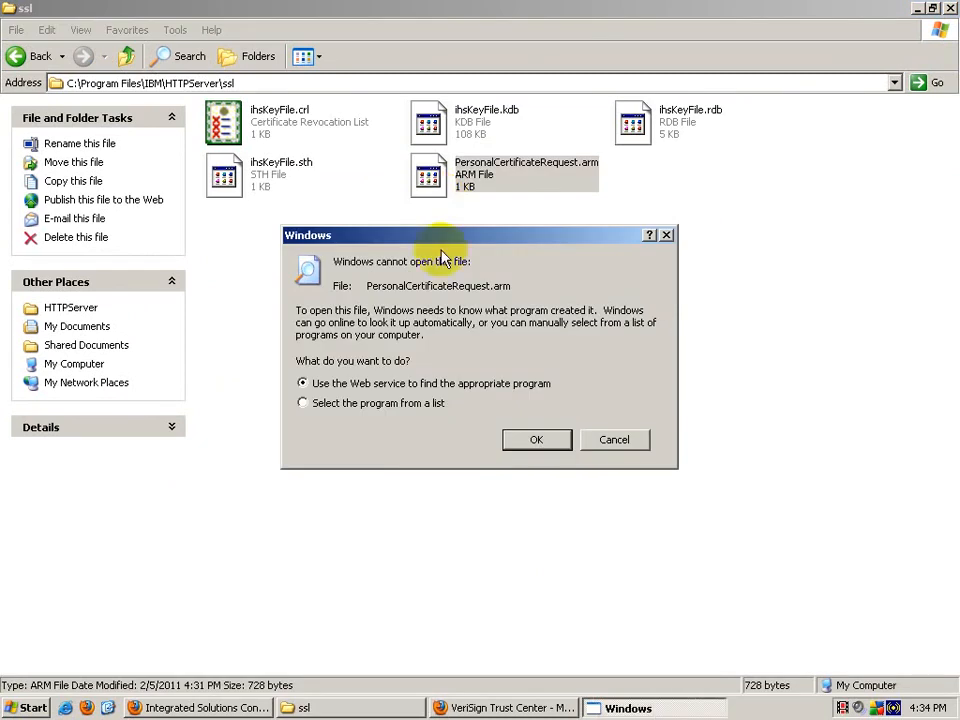
{"action": "left_click", "coordinate": [388, 404]}
{"action": "left_click", "coordinate": [558, 442]}
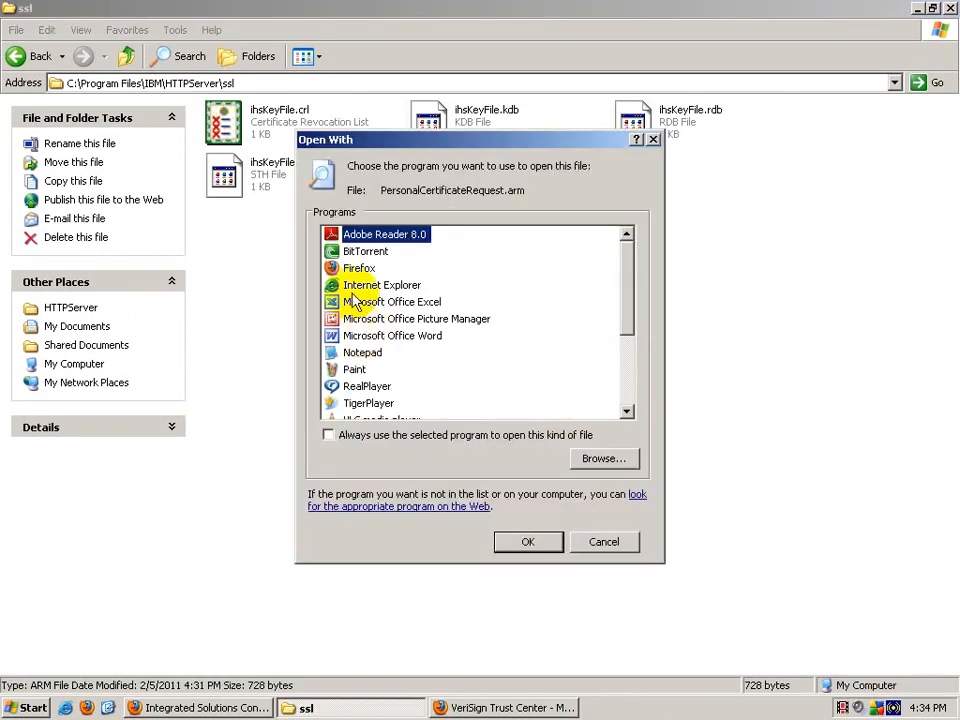
{"action": "left_click_drag", "start_coordinate": [628, 279], "coordinate": [561, 390]}
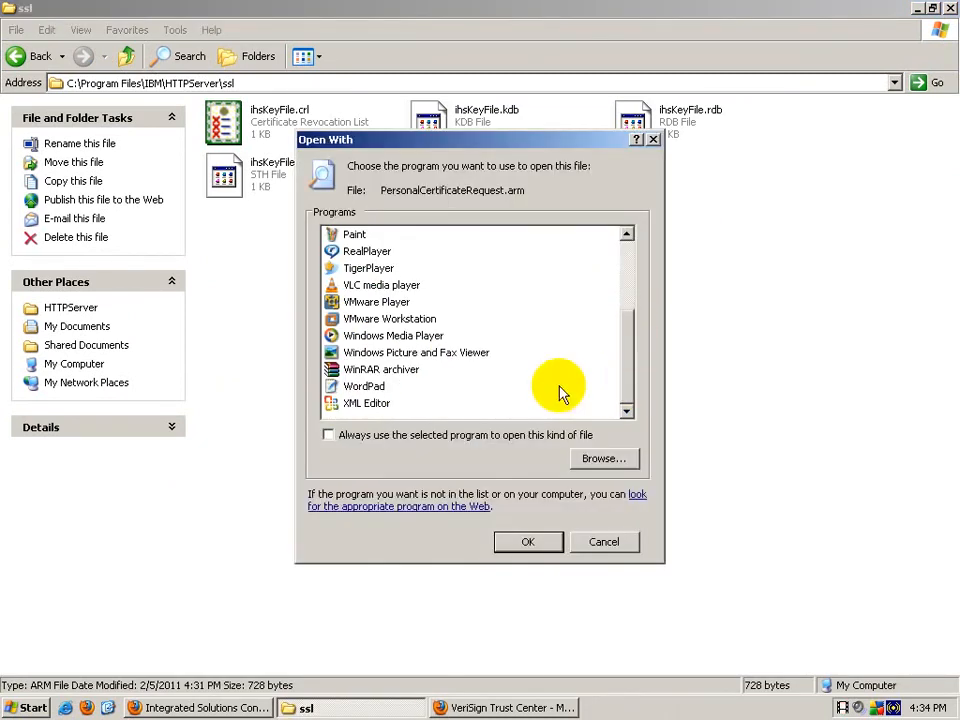
{"action": "left_click", "coordinate": [368, 388]}
{"action": "left_click", "coordinate": [528, 542]}
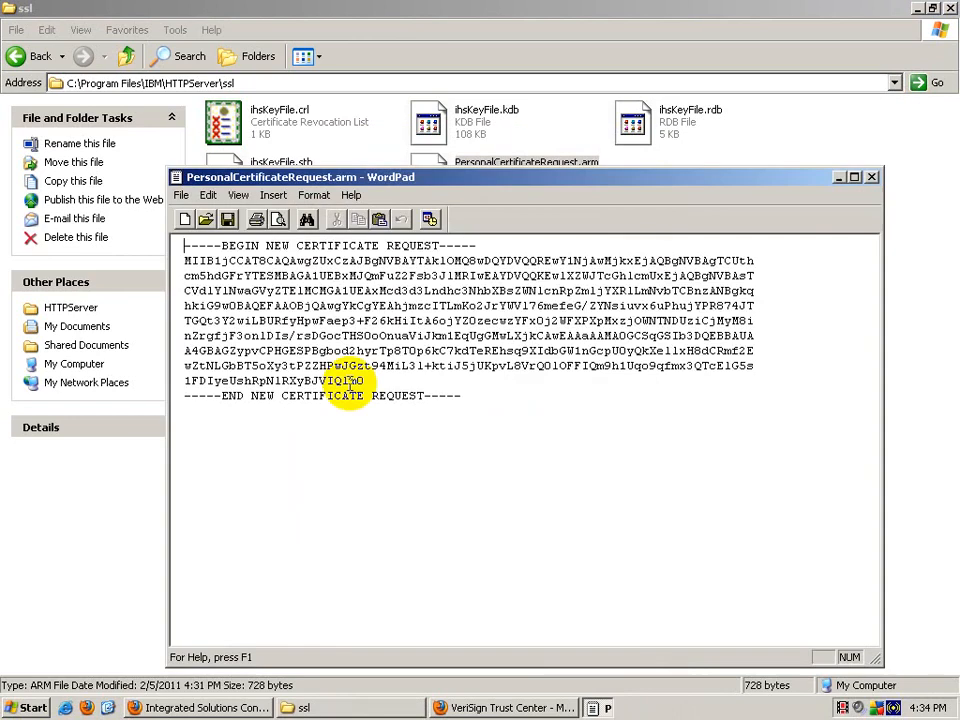
Step: Copy the whole certificate request text and return to the VeriSign CSR form
{"action": "key", "text": "ctrl+a"}
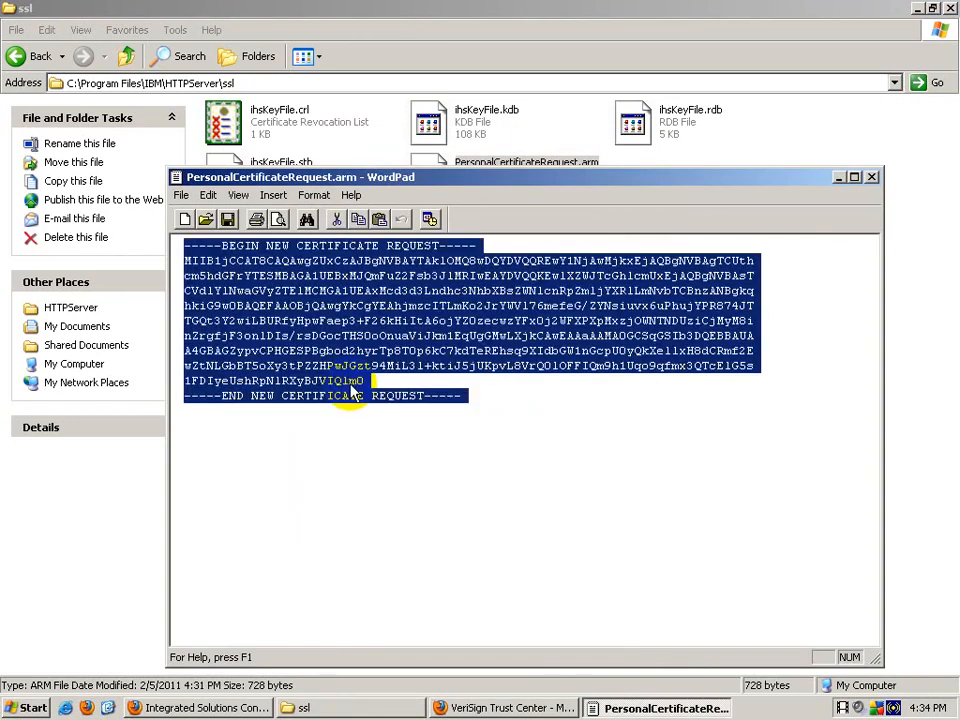
{"action": "right_click", "coordinate": [365, 301]}
{"action": "left_click", "coordinate": [386, 320]}
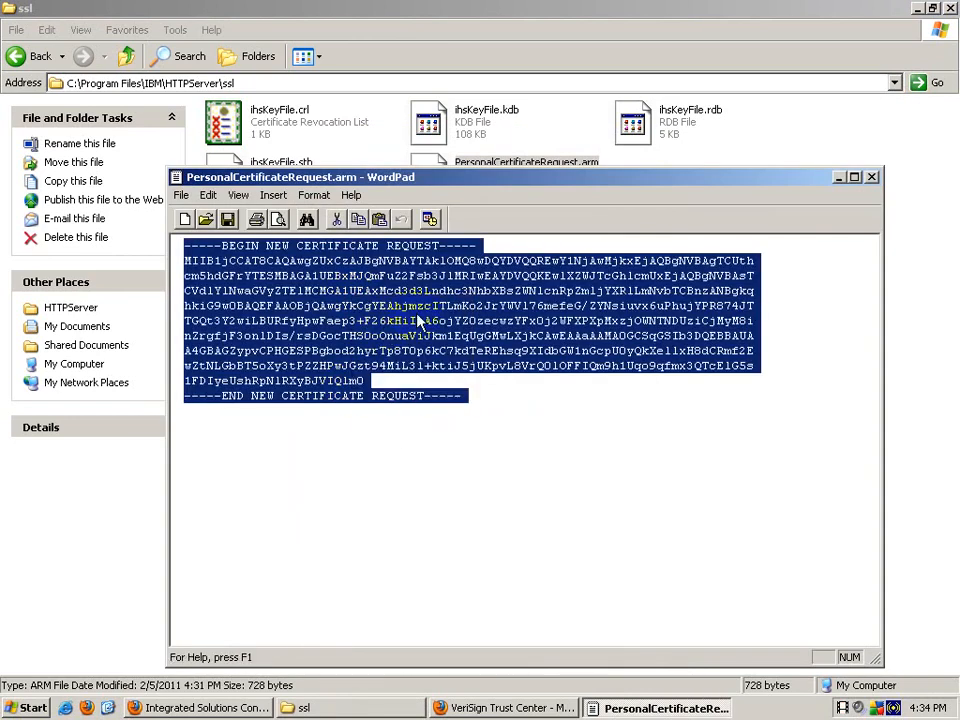
{"action": "left_click", "coordinate": [838, 178]}
{"action": "left_click", "coordinate": [505, 708]}
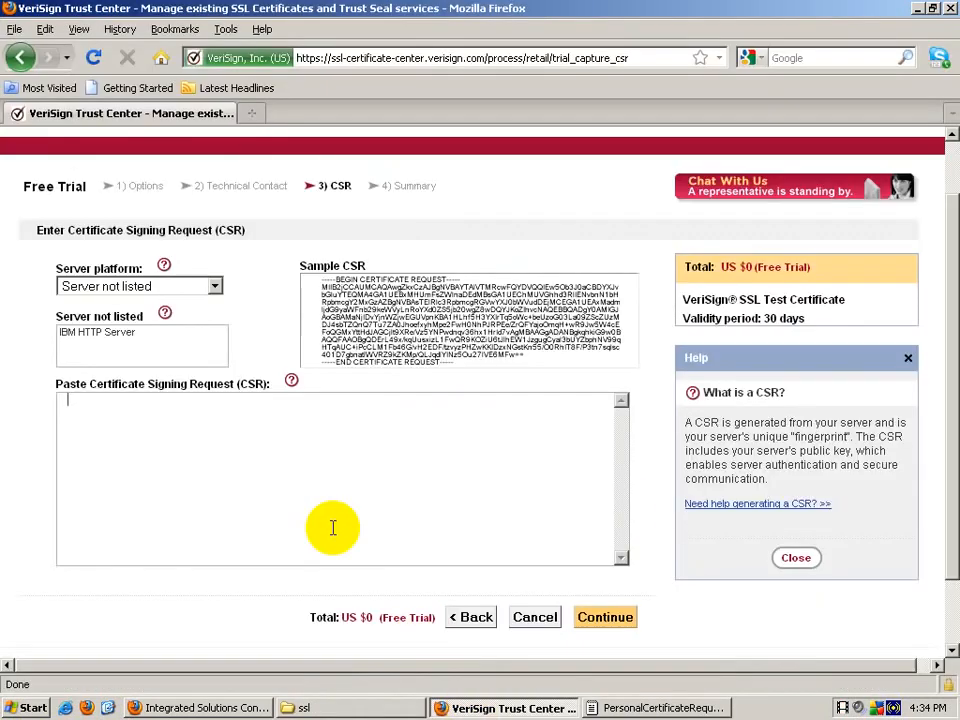
Step: Paste the certificate request into the CSR box and continue to the order summary
{"action": "right_click", "coordinate": [273, 449]}
{"action": "left_click", "coordinate": [311, 516]}
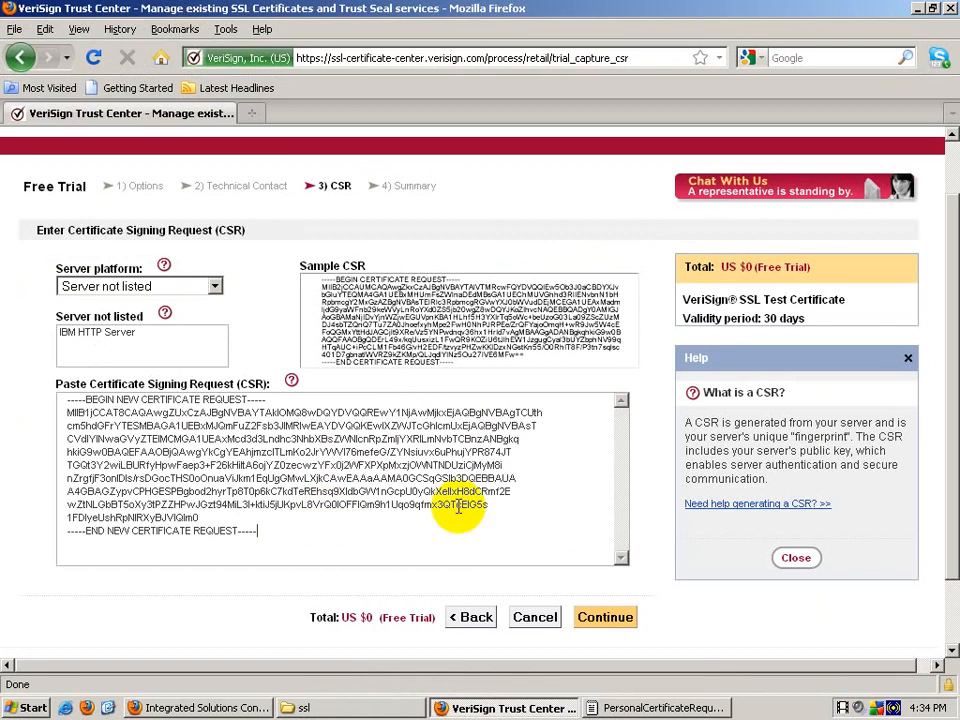
{"action": "left_click", "coordinate": [600, 625]}
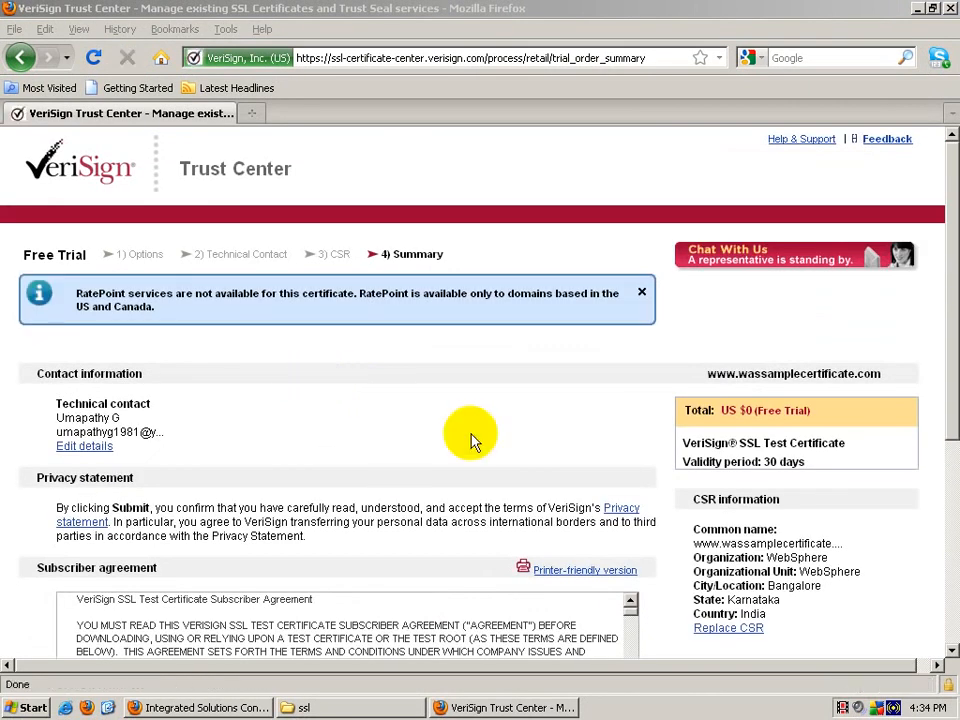
Step: Accept the subscriber agreement terms and submit the trial certificate order
{"action": "left_click_drag", "start_coordinate": [955, 236], "coordinate": [955, 460]}
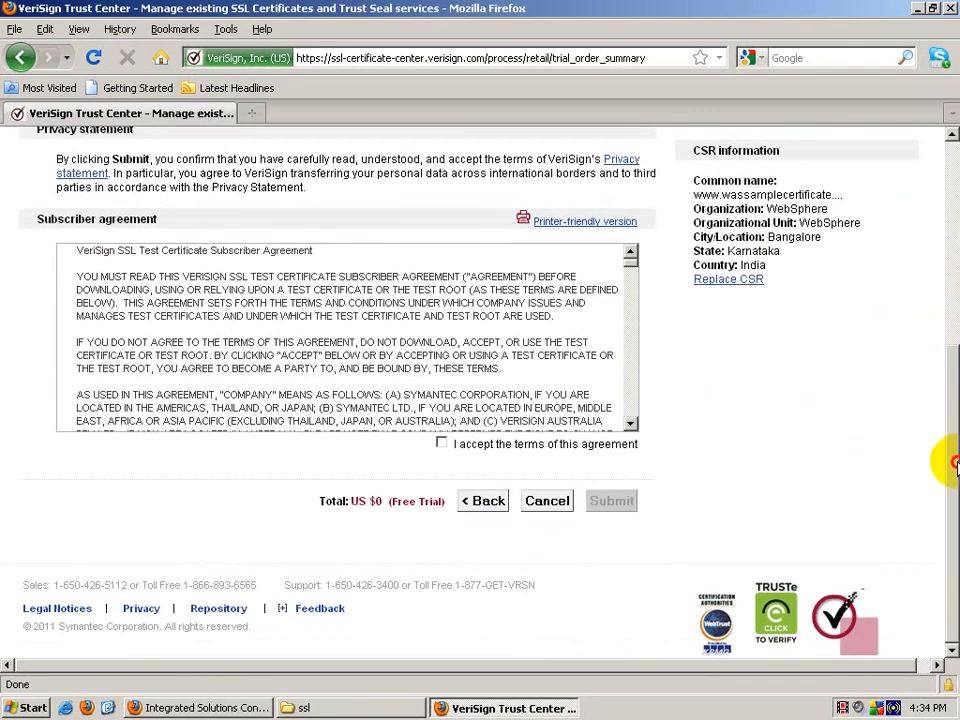
{"action": "left_click", "coordinate": [442, 444]}
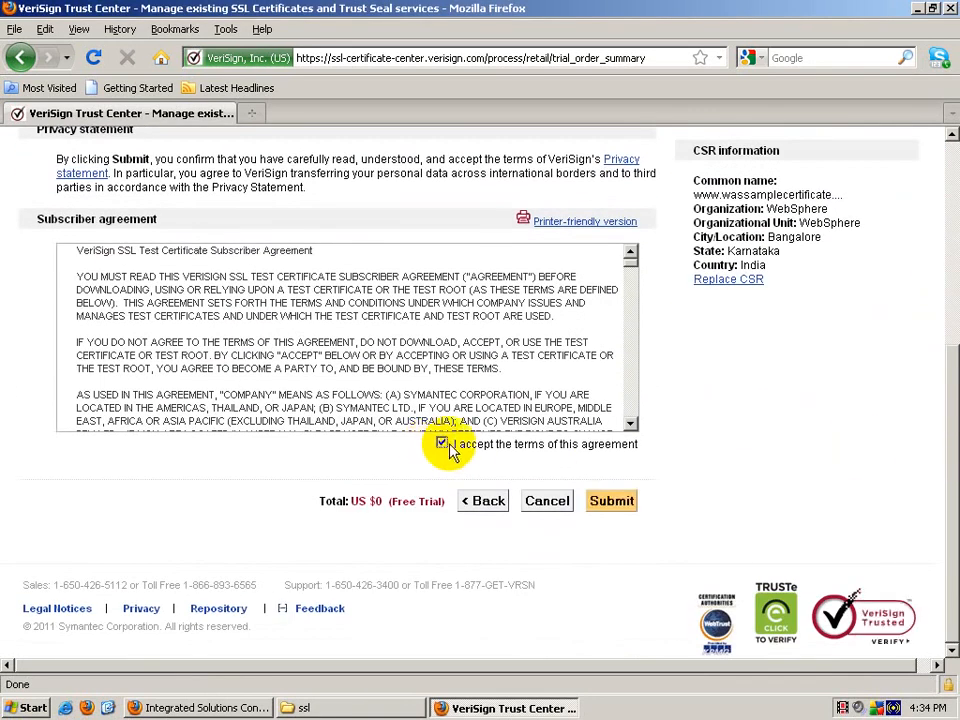
{"action": "left_click", "coordinate": [611, 503]}
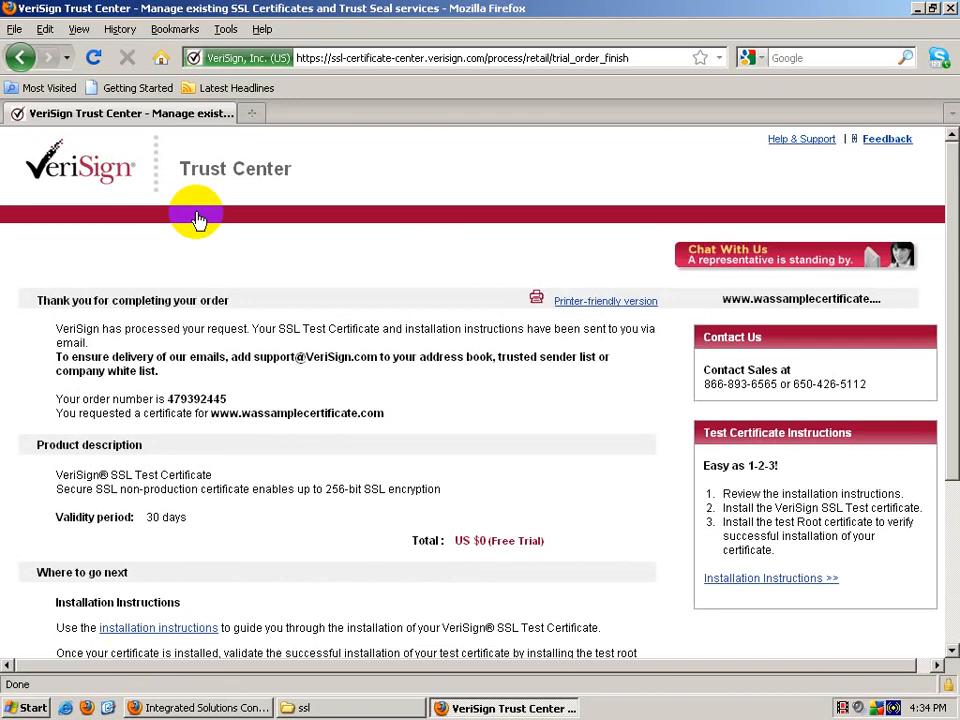
Step: Load Yahoo Mail in a new tab and sign in with the Yahoo ID
{"action": "key", "text": "ctrl+t"}
{"action": "type", "text": "mail."}
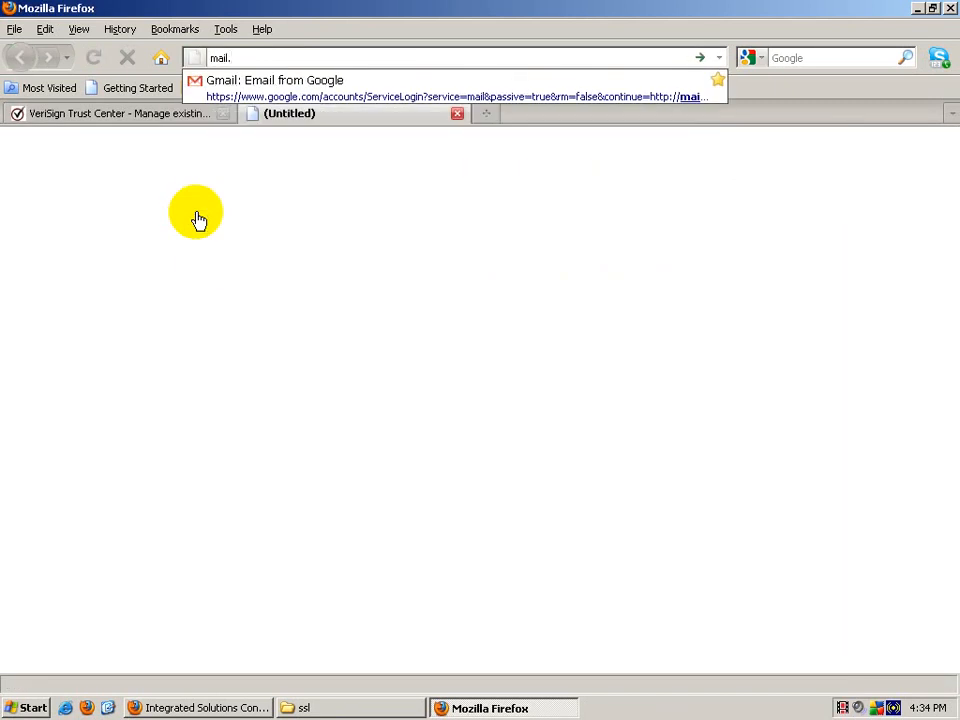
{"action": "key", "text": "BackSpace"}
{"action": "type", "text": "yahoo"}
{"action": "key", "text": "ctrl+Return"}
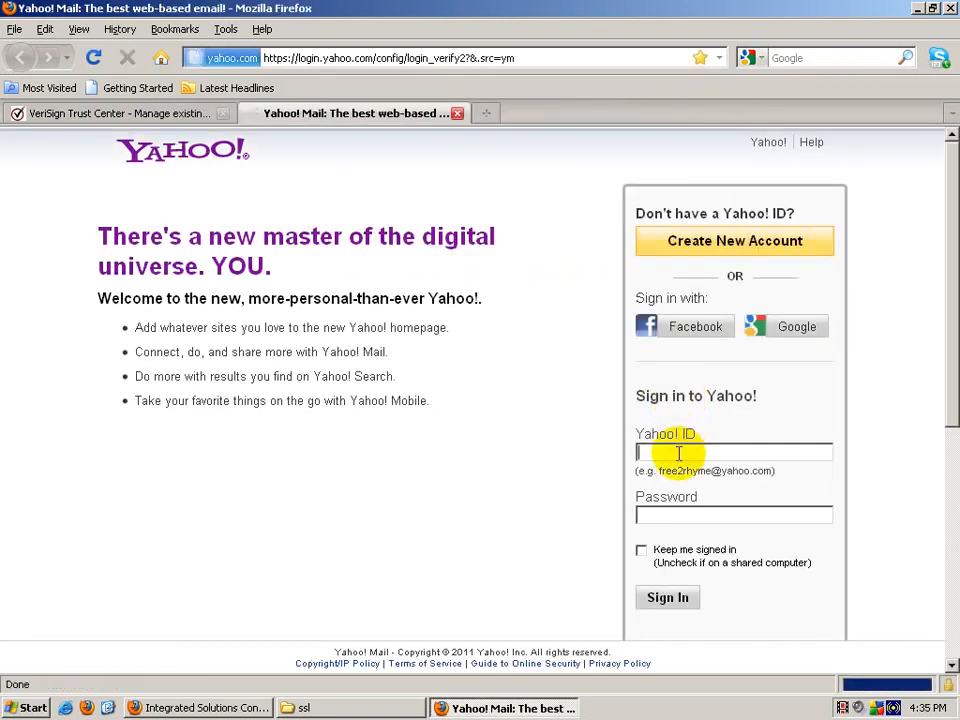
{"action": "left_click", "coordinate": [678, 453]}
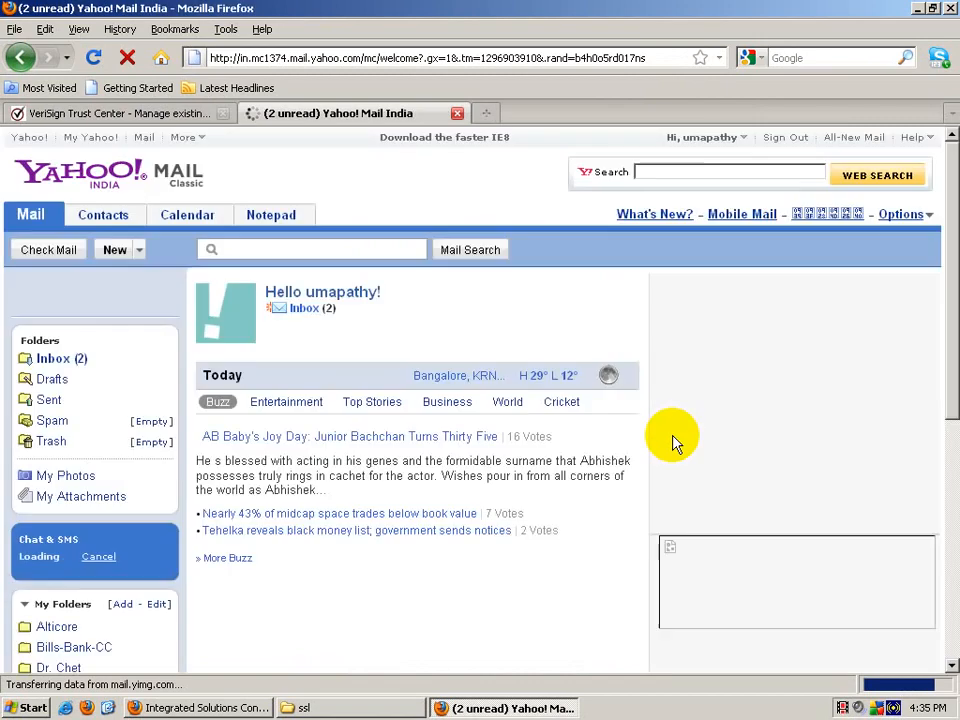
Step: Open the VeriSign Trial SSL Certificate email from the Inbox and review its installation steps
{"action": "left_click", "coordinate": [76, 364]}
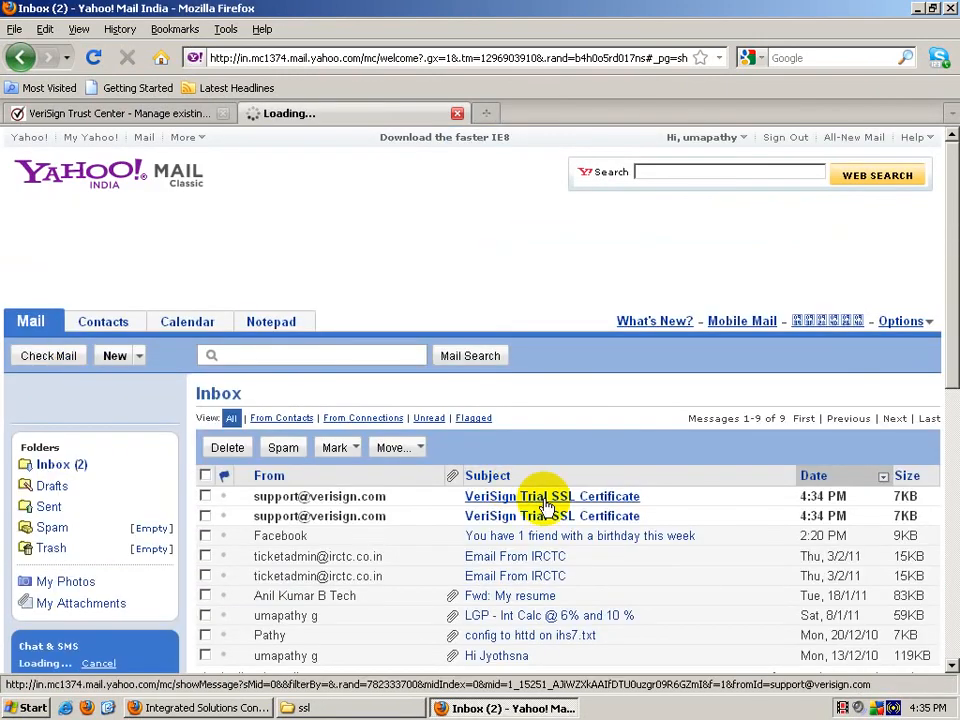
{"action": "left_click", "coordinate": [533, 523]}
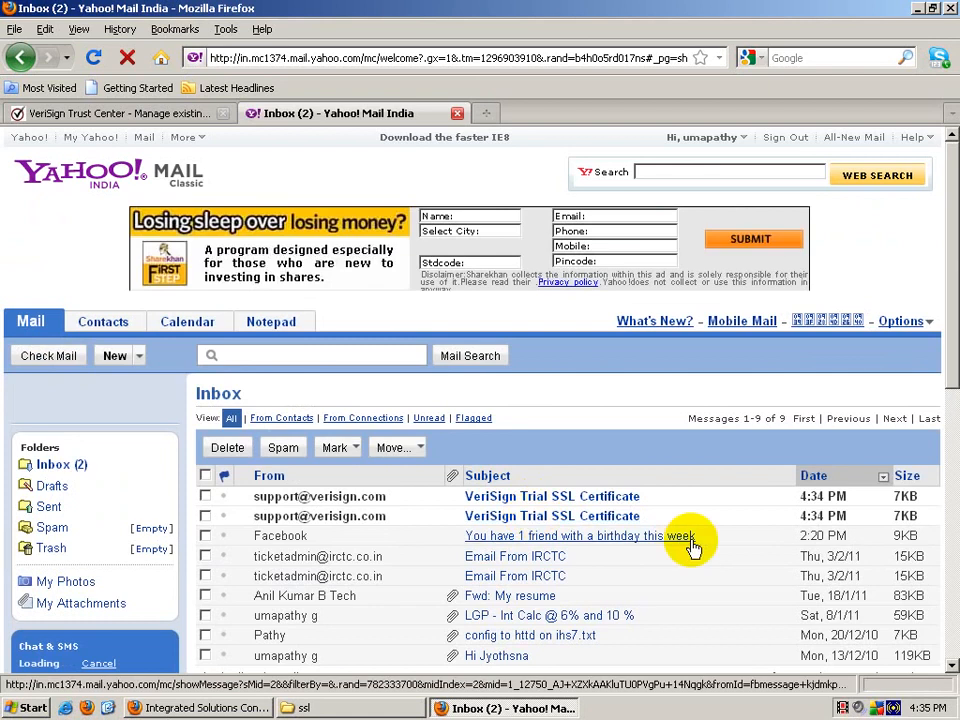
{"action": "scroll", "coordinate": [690, 545], "scroll_direction": "down", "scroll_amount": 8}
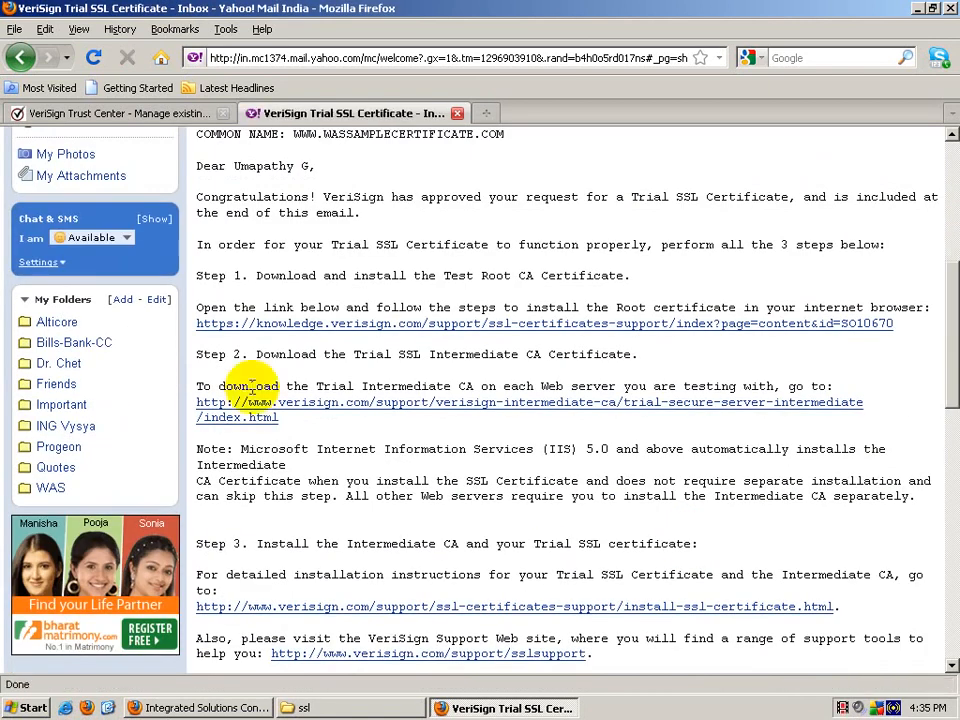
{"action": "left_click_drag", "start_coordinate": [197, 272], "coordinate": [669, 279]}
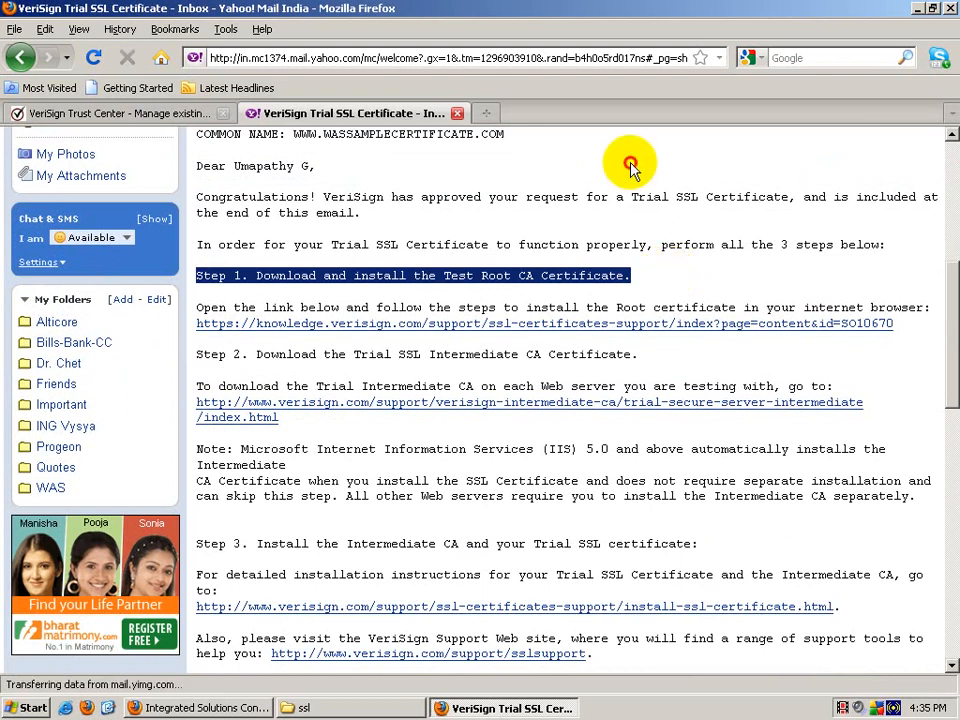
{"action": "left_click_drag", "start_coordinate": [628, 161], "coordinate": [660, 292]}
{"action": "left_click", "coordinate": [650, 285]}
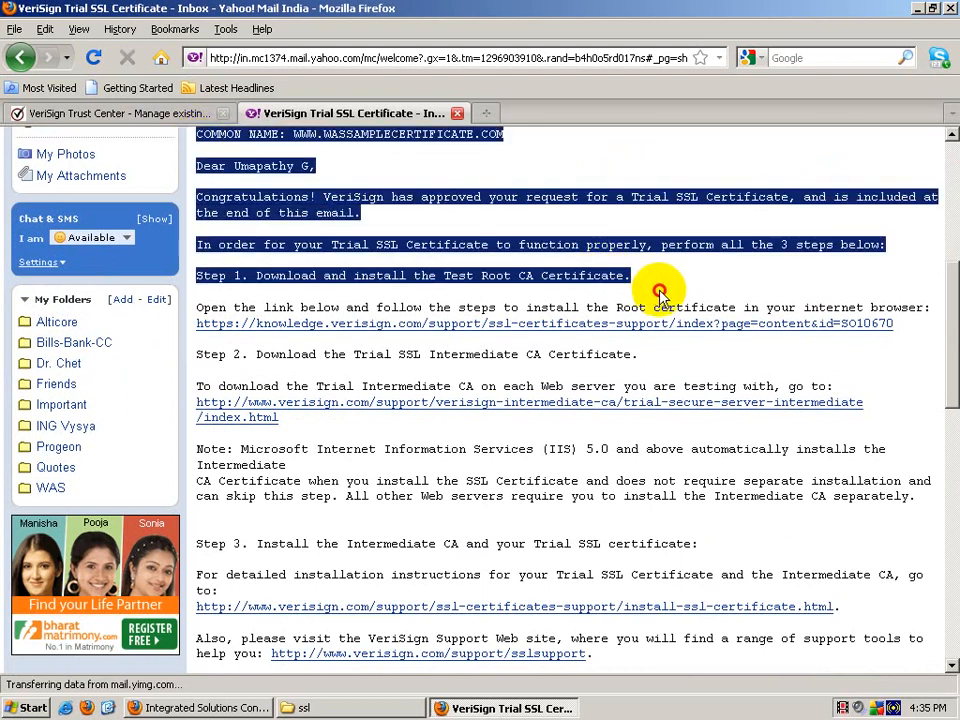
{"action": "left_click_drag", "start_coordinate": [325, 355], "coordinate": [470, 354]}
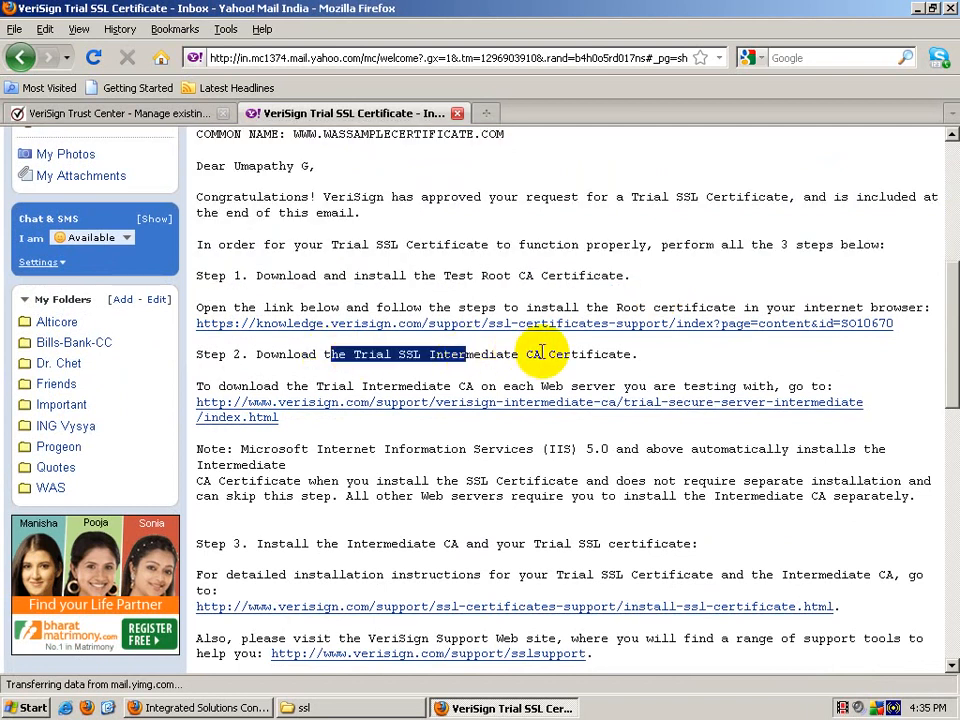
{"action": "left_click_drag", "start_coordinate": [541, 352], "coordinate": [323, 358]}
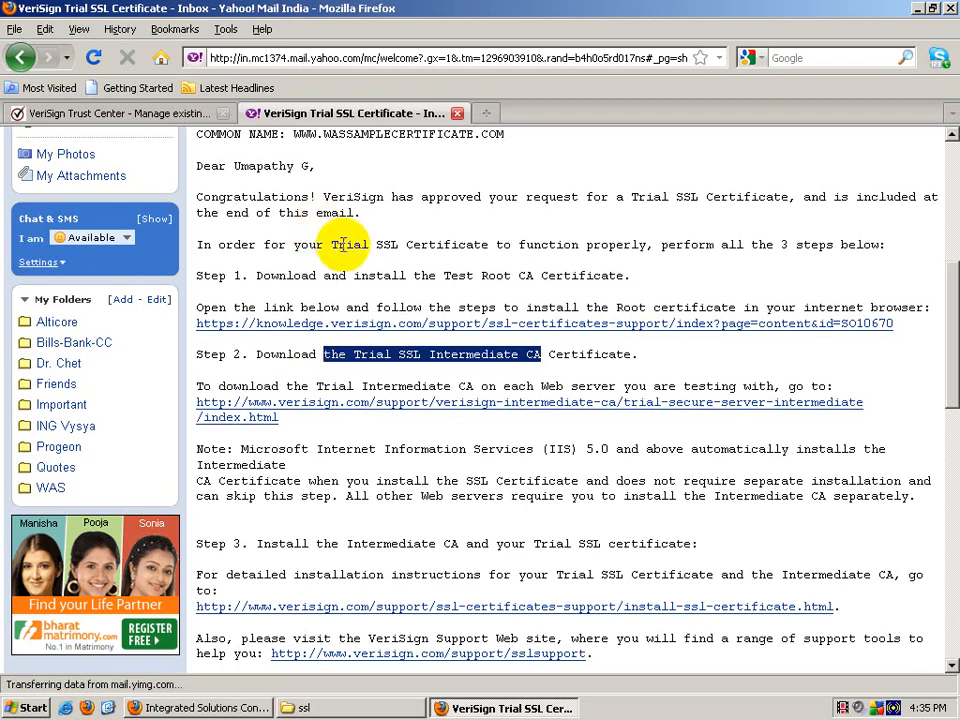
{"action": "left_click_drag", "start_coordinate": [333, 246], "coordinate": [540, 279]}
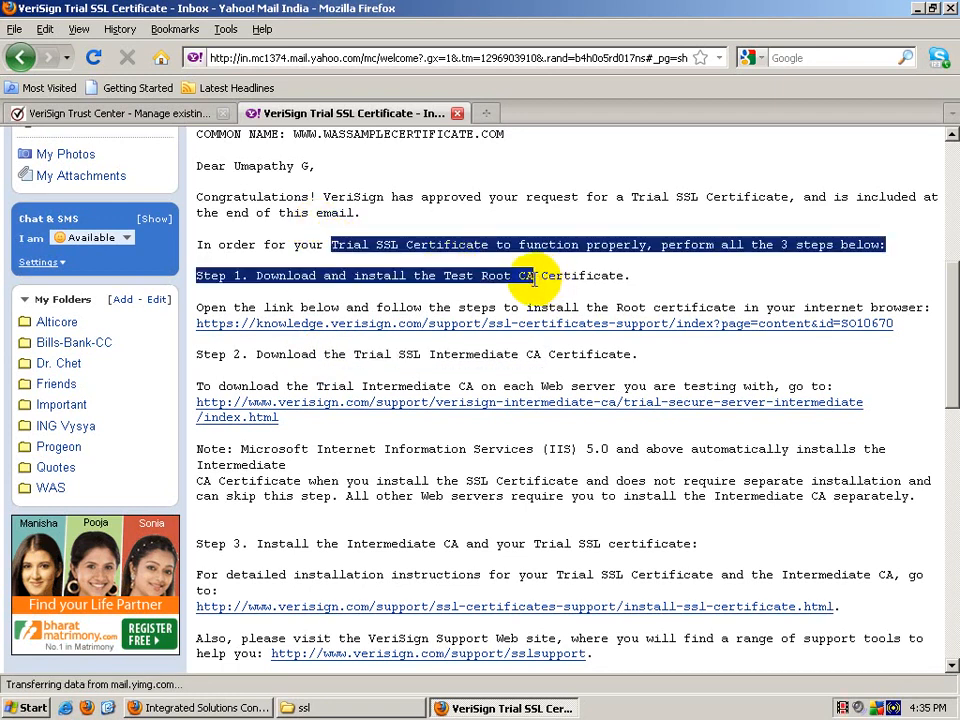
{"action": "left_click", "coordinate": [354, 251]}
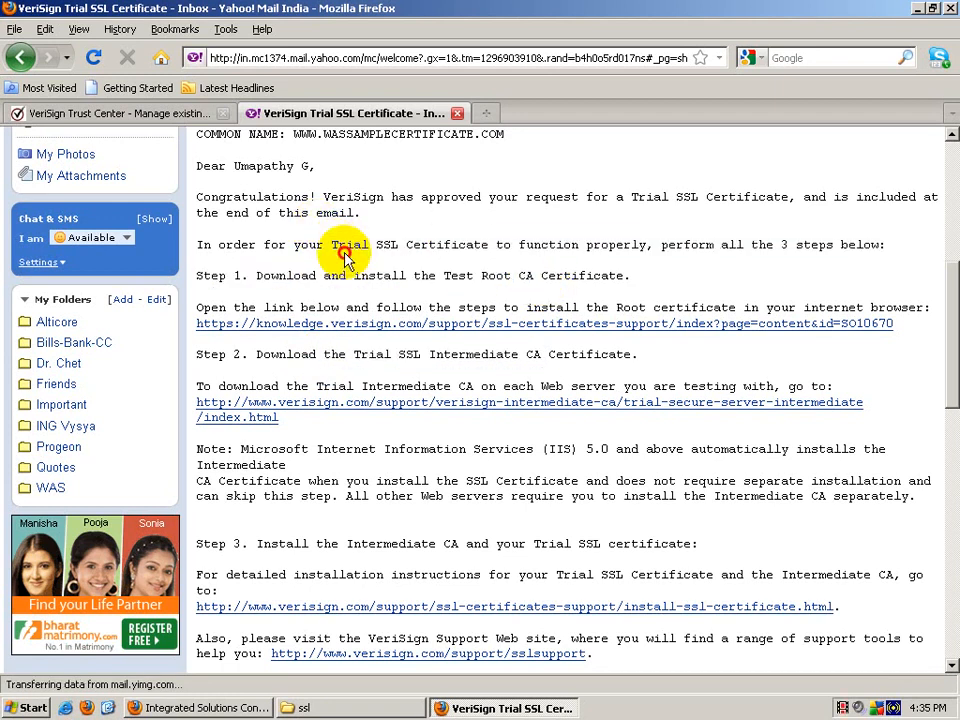
Step: Follow Step 1 through the Firefox root CA article to the trial root certificate download page
{"action": "left_click", "coordinate": [318, 326]}
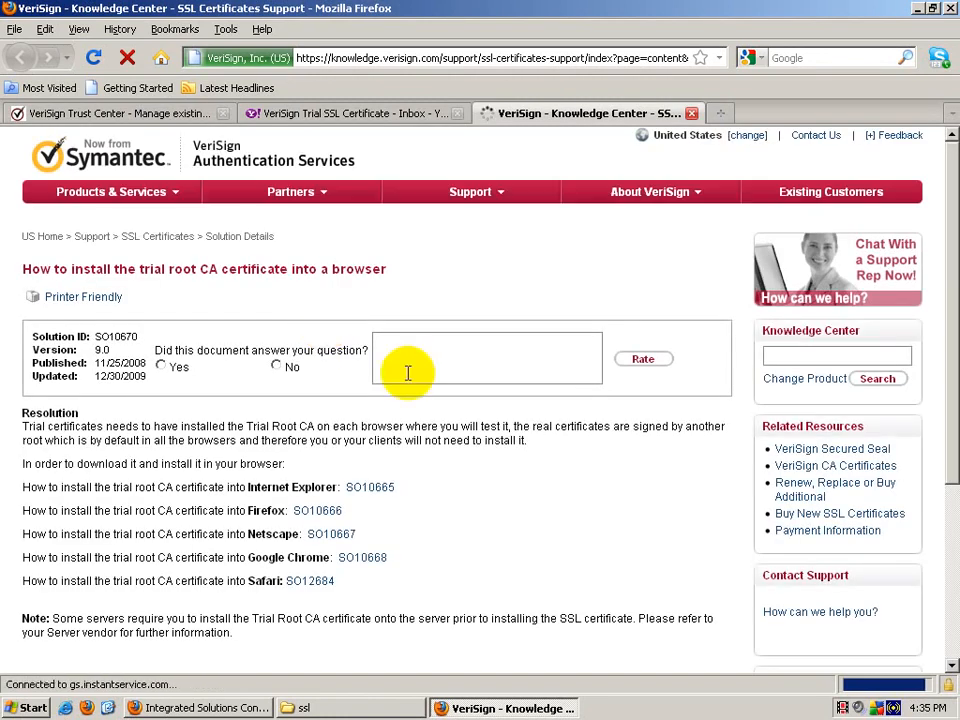
{"action": "left_click", "coordinate": [318, 511]}
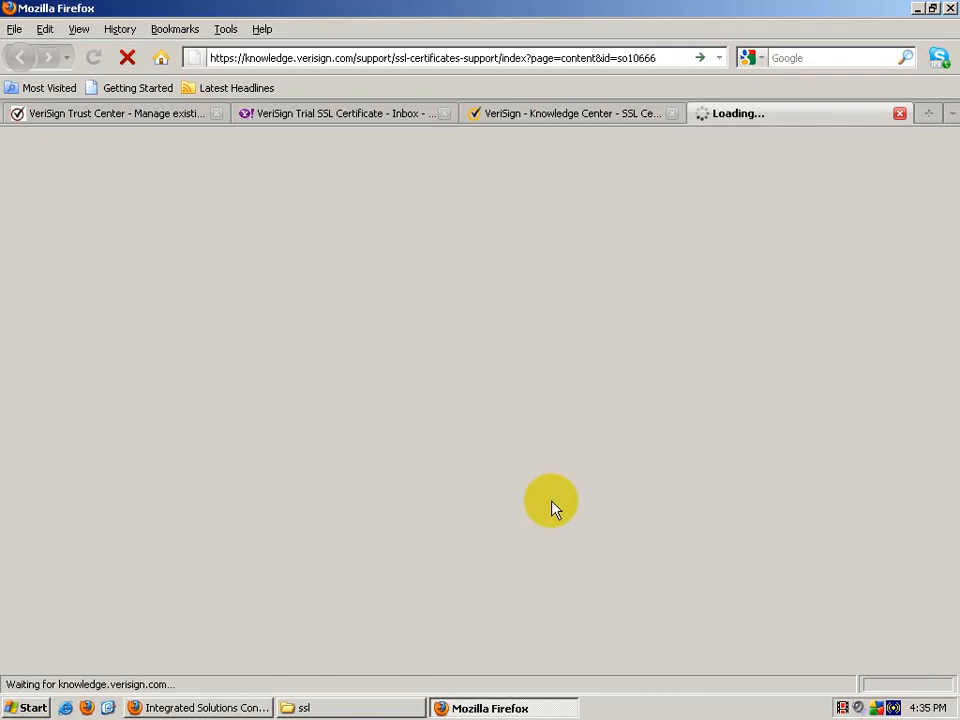
{"action": "scroll", "coordinate": [450, 470], "scroll_direction": "down", "scroll_amount": 2}
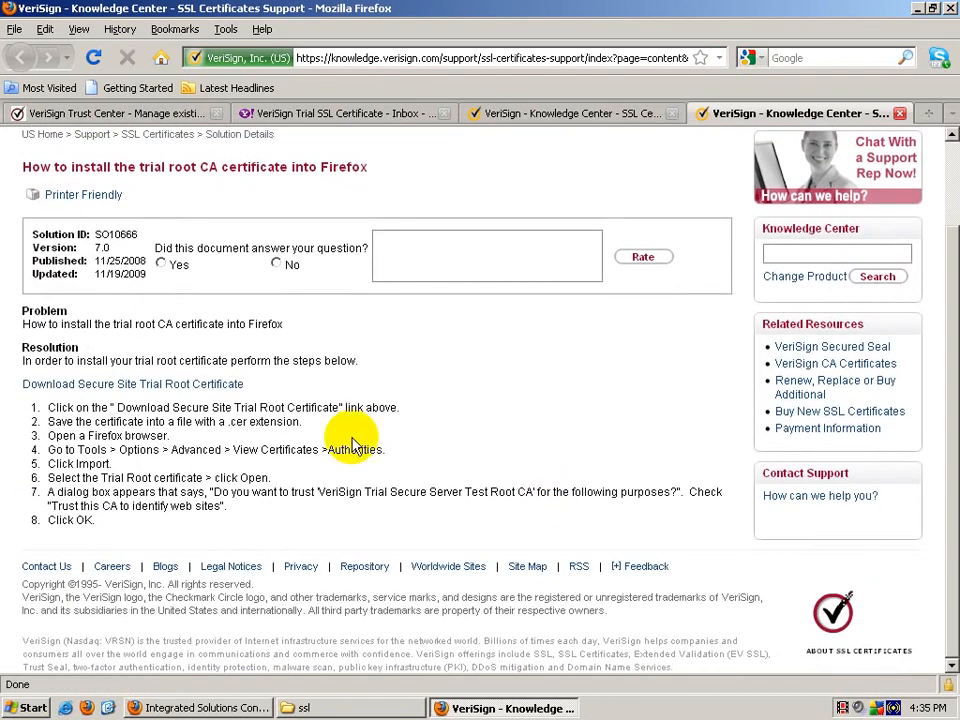
{"action": "left_click", "coordinate": [148, 394]}
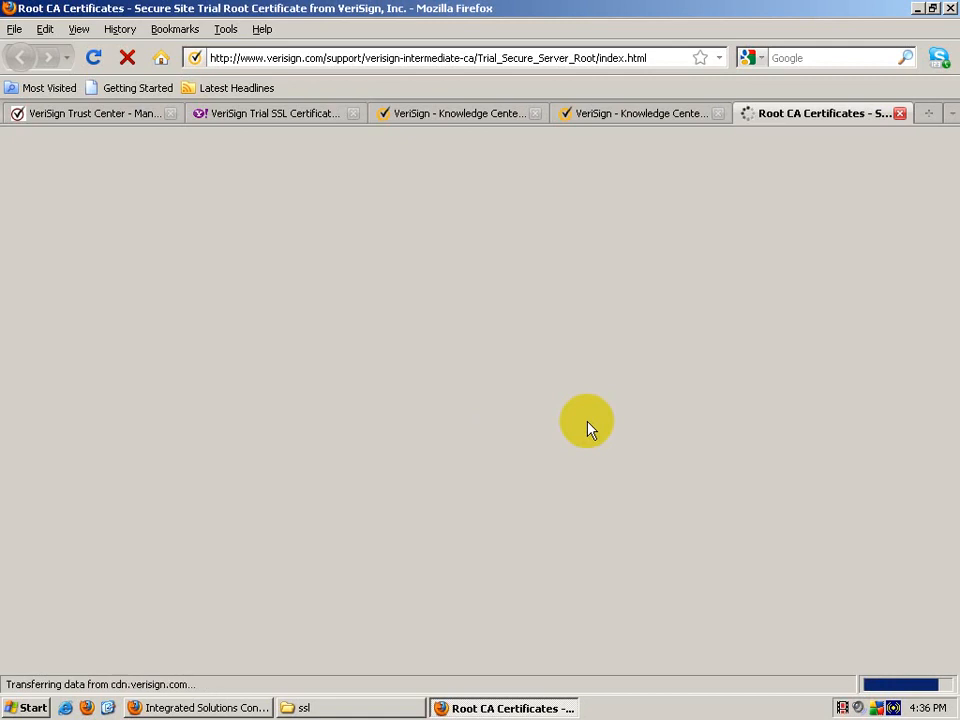
Step: Copy the entire trial root certificate text and switch to the ssl folder
{"action": "scroll", "coordinate": [589, 425], "scroll_direction": "down", "scroll_amount": 3}
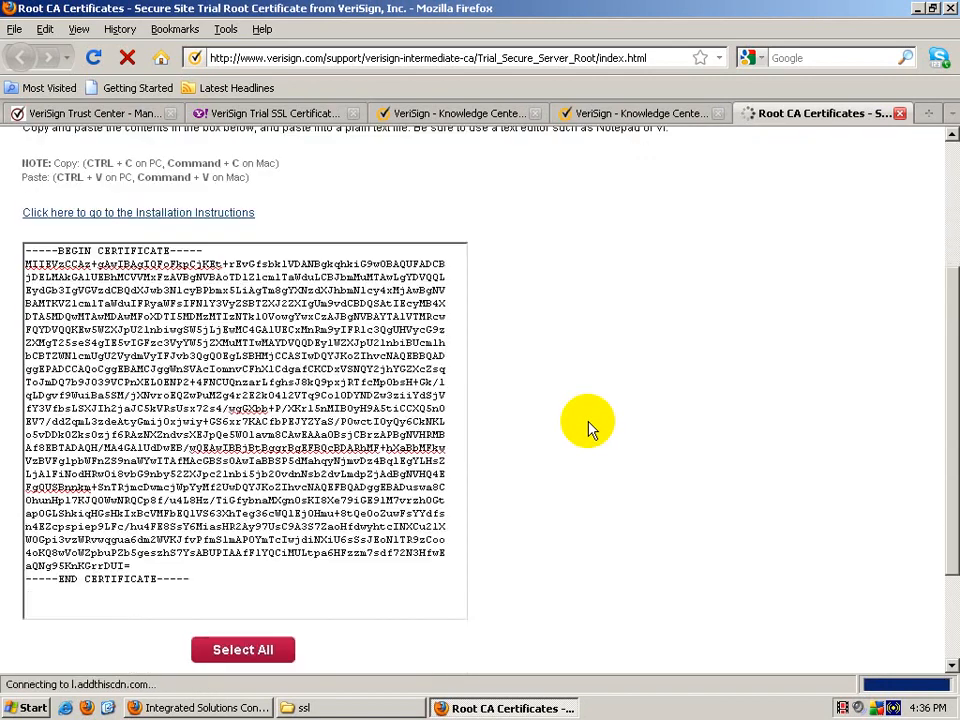
{"action": "left_click", "coordinate": [240, 650]}
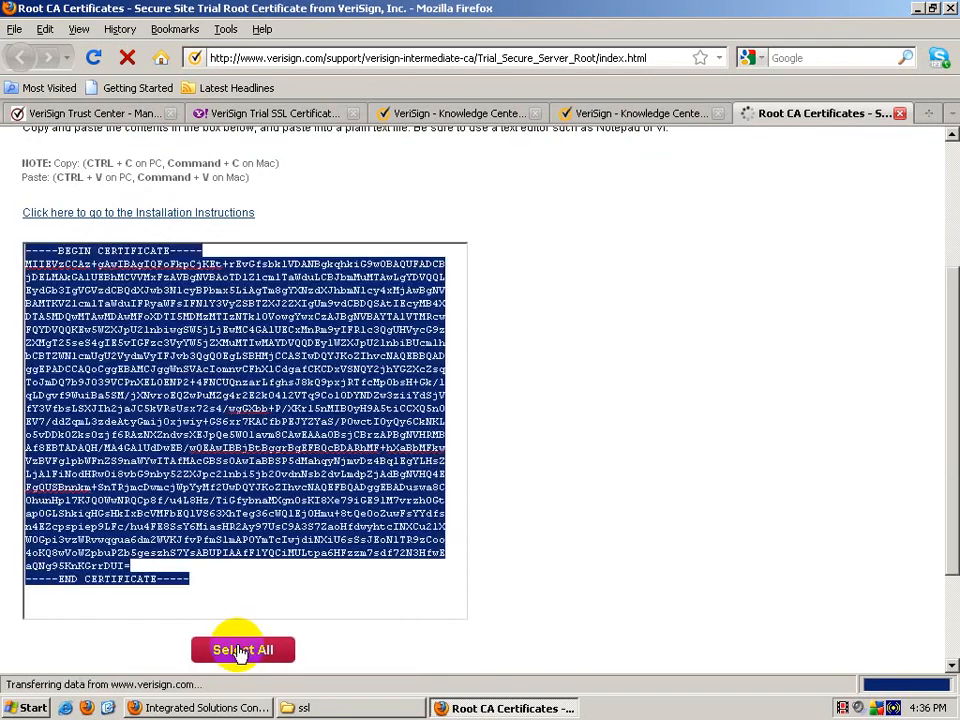
{"action": "right_click", "coordinate": [242, 402]}
{"action": "left_click", "coordinate": [270, 450]}
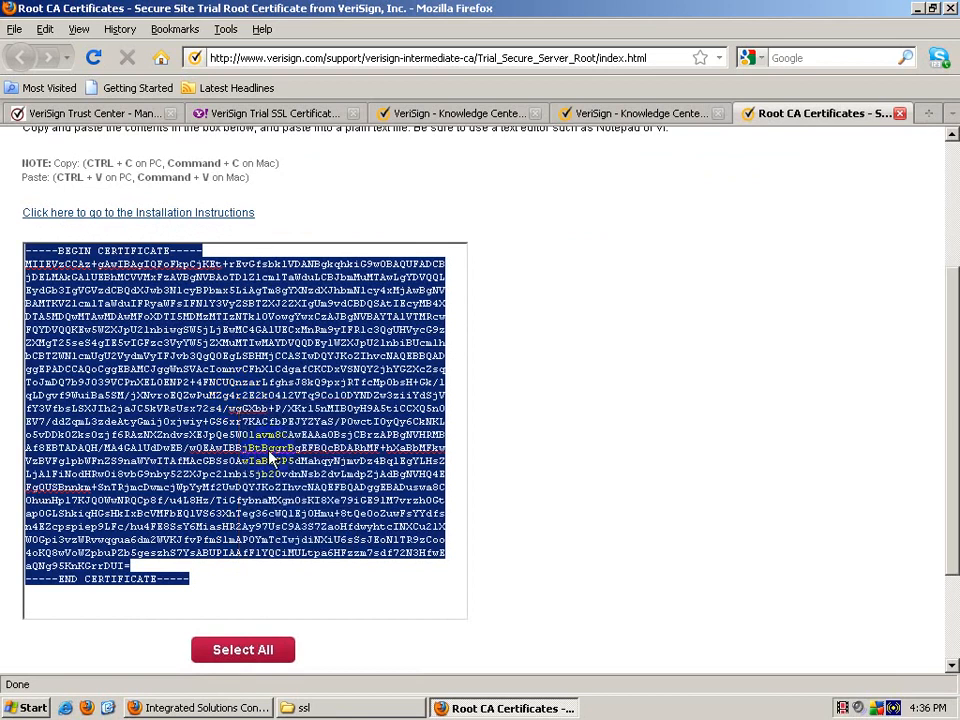
{"action": "scroll", "coordinate": [400, 465], "scroll_direction": "down", "scroll_amount": 3}
{"action": "left_click", "coordinate": [352, 712]}
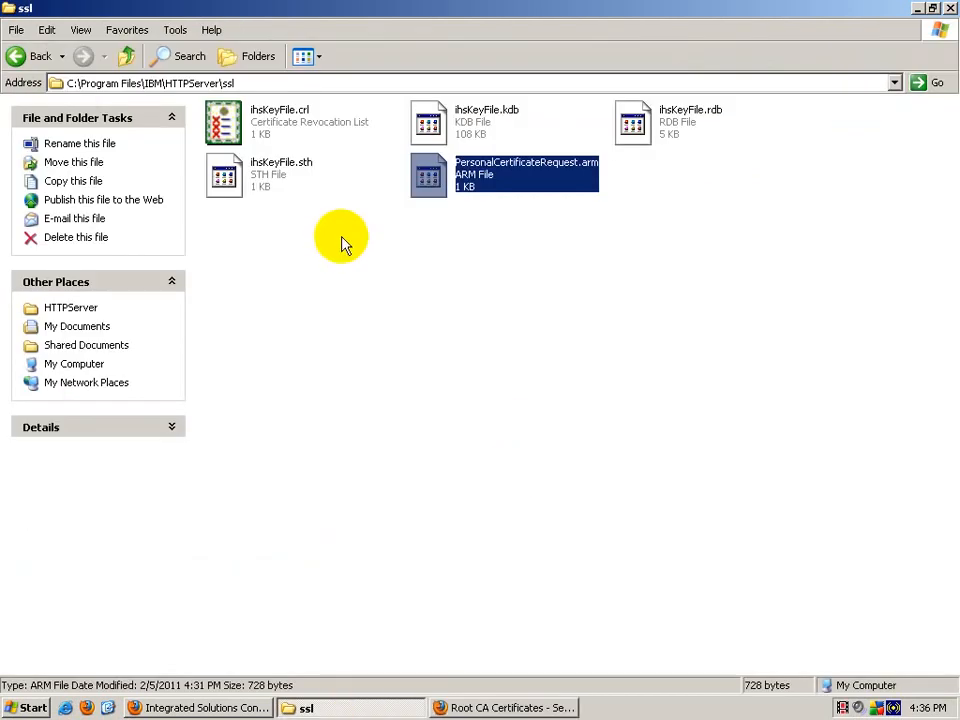
Step: Create a new text file named RootCert.arm in the ssl folder and open it in WordPad
{"action": "right_click", "coordinate": [351, 428]}
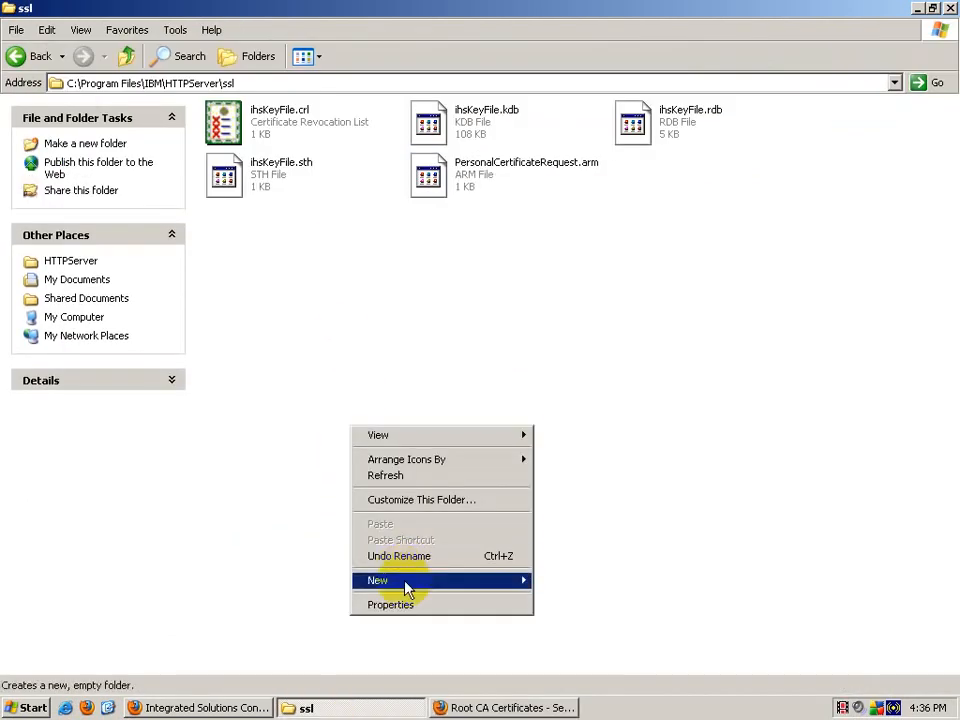
{"action": "mouse_move", "coordinate": [408, 590]}
{"action": "left_click", "coordinate": [563, 548]}
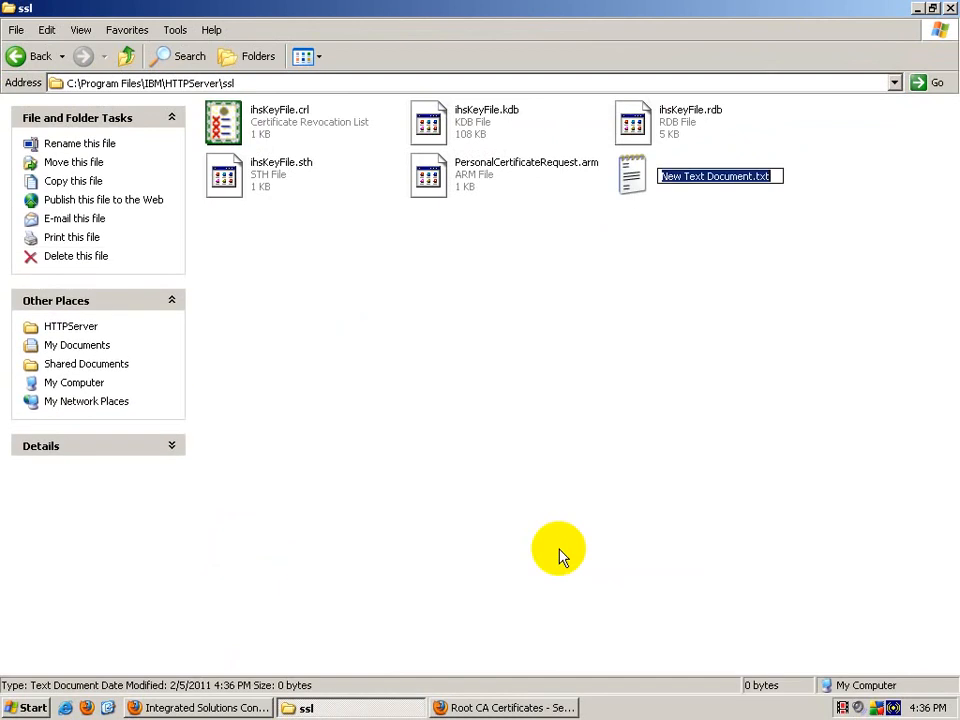
{"action": "type", "text": "RootCert.arm"}
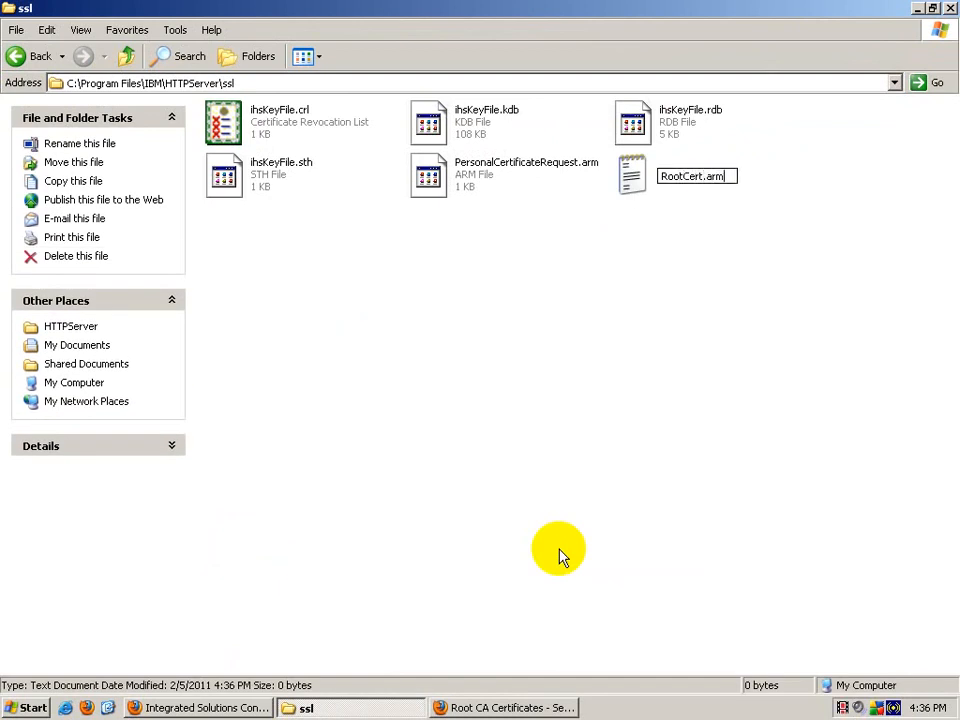
{"action": "key", "text": "Return"}
{"action": "key", "text": "Return"}
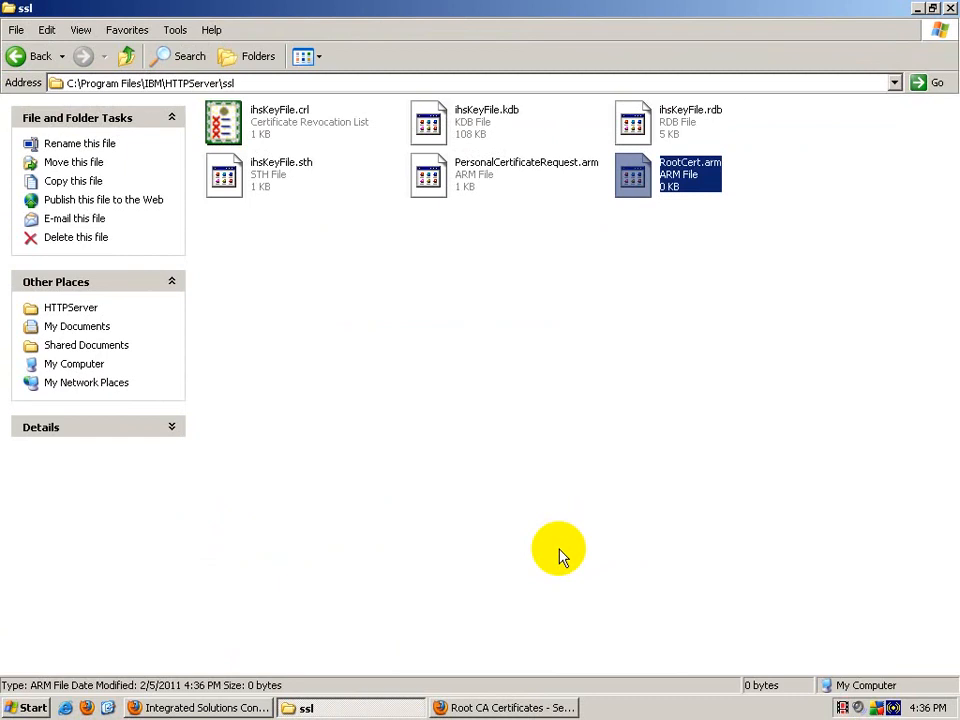
{"action": "key", "text": "Return"}
{"action": "key", "text": "Down"}
{"action": "key", "text": "Return"}
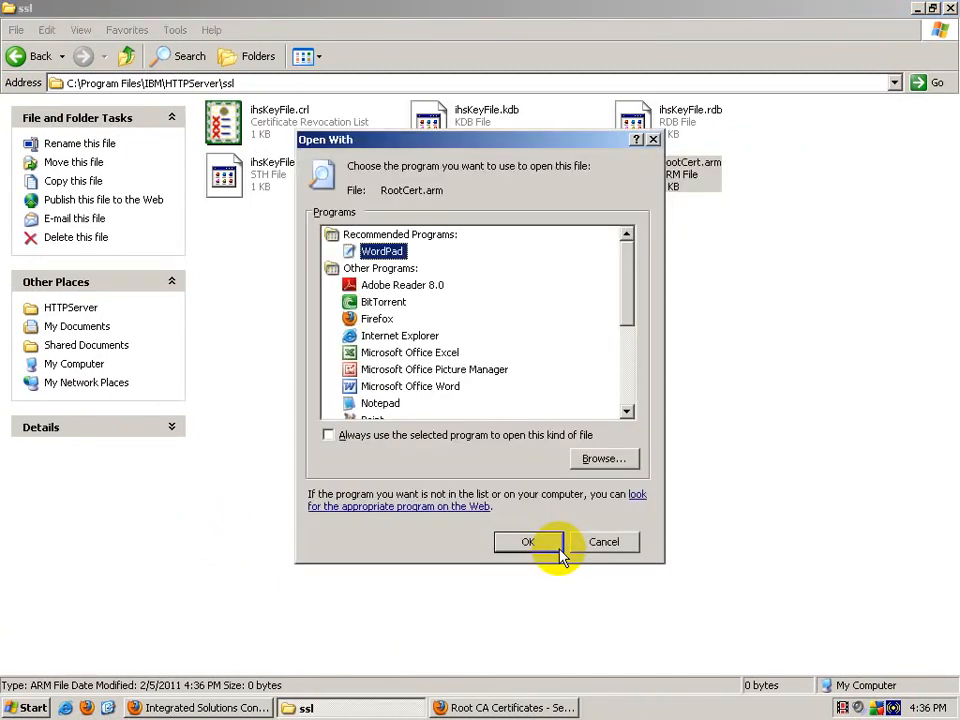
{"action": "left_click", "coordinate": [516, 542]}
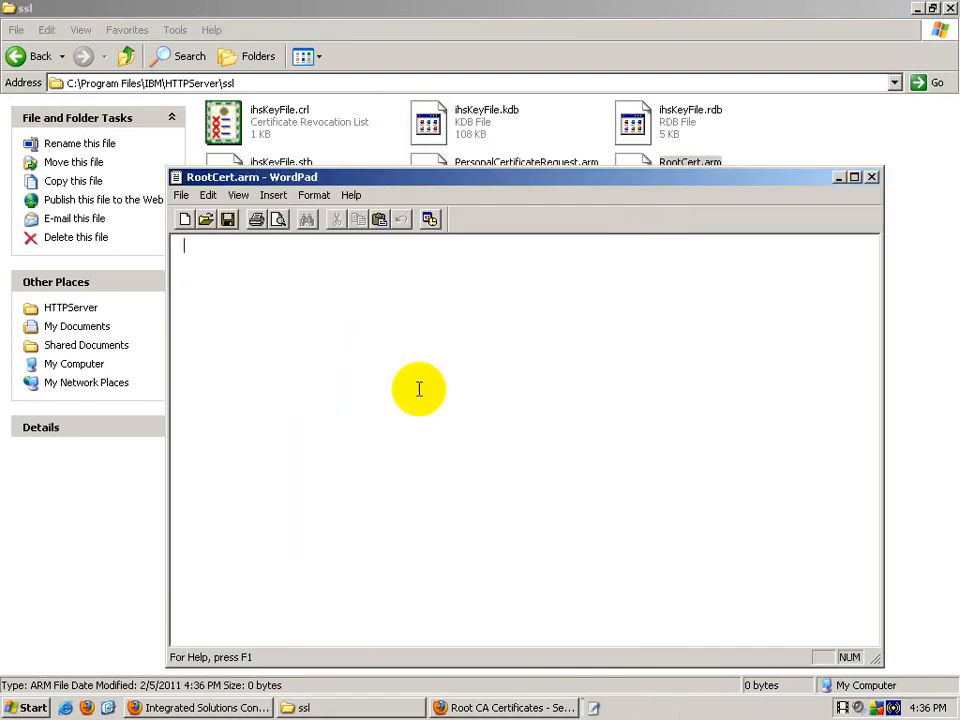
Step: Paste the root certificate into RootCert.arm, save and close it, then close the Root CA Certificates page
{"action": "right_click", "coordinate": [348, 287]}
{"action": "left_click", "coordinate": [380, 328]}
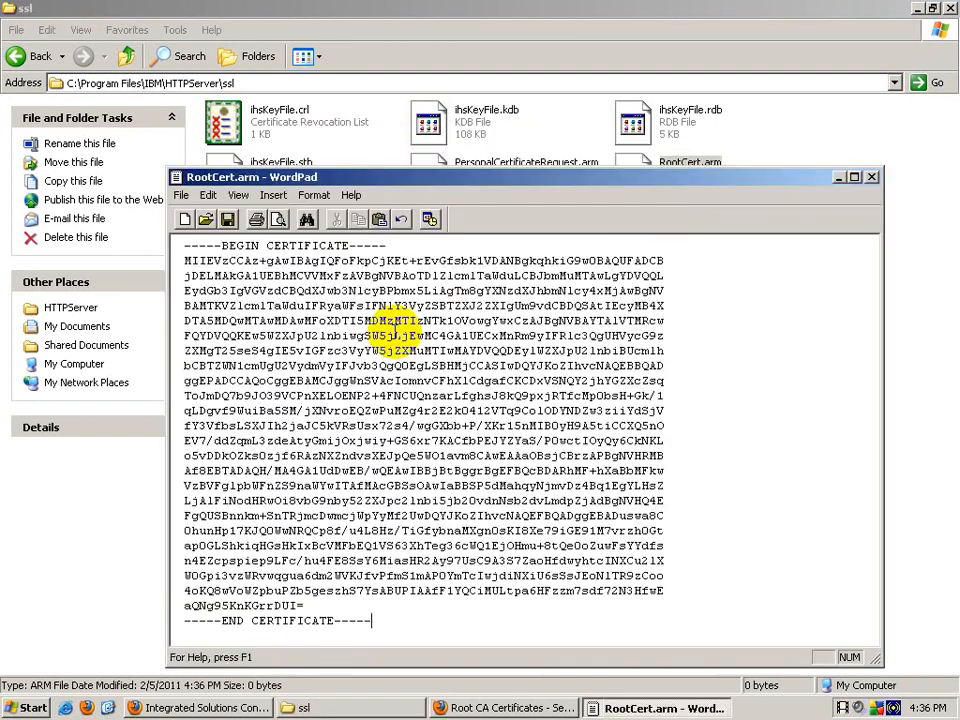
{"action": "left_click", "coordinate": [228, 222]}
{"action": "left_click", "coordinate": [870, 177]}
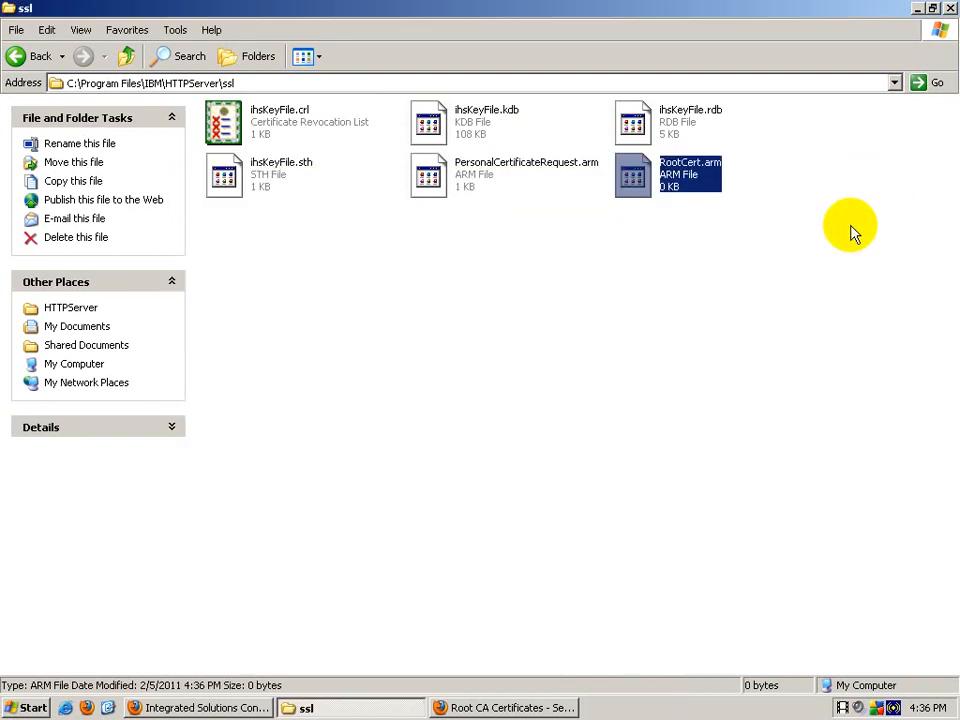
{"action": "left_click", "coordinate": [468, 705]}
{"action": "left_click", "coordinate": [900, 114]}
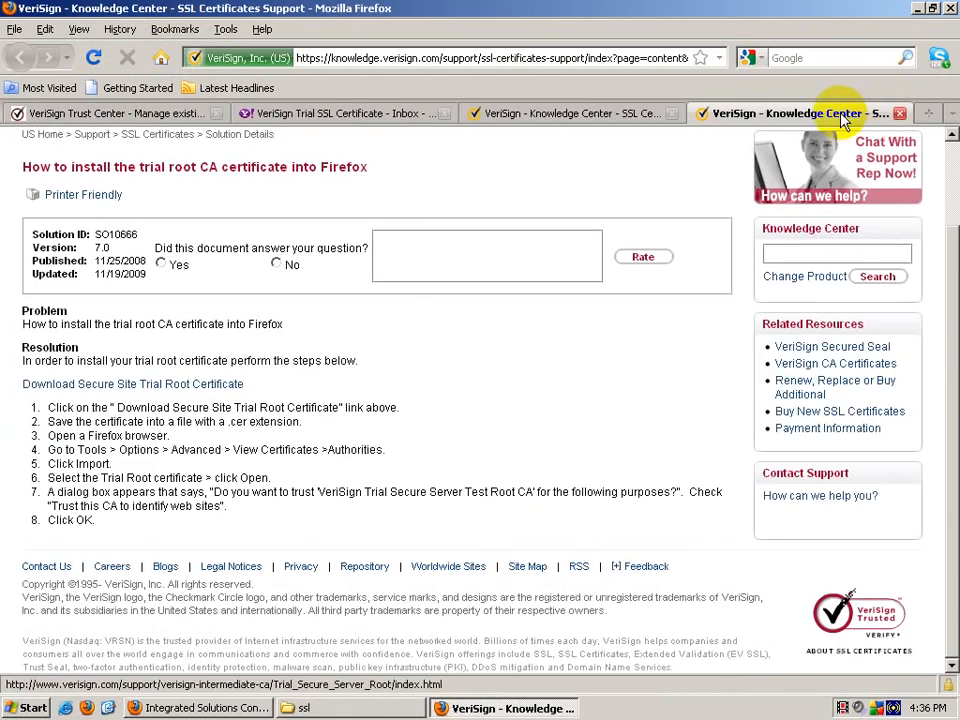
Step: Close the Knowledge Center tabs and open the Trial SSL Intermediate CA page from the email's Step 2
{"action": "left_click", "coordinate": [900, 114]}
{"action": "left_click", "coordinate": [689, 113]}
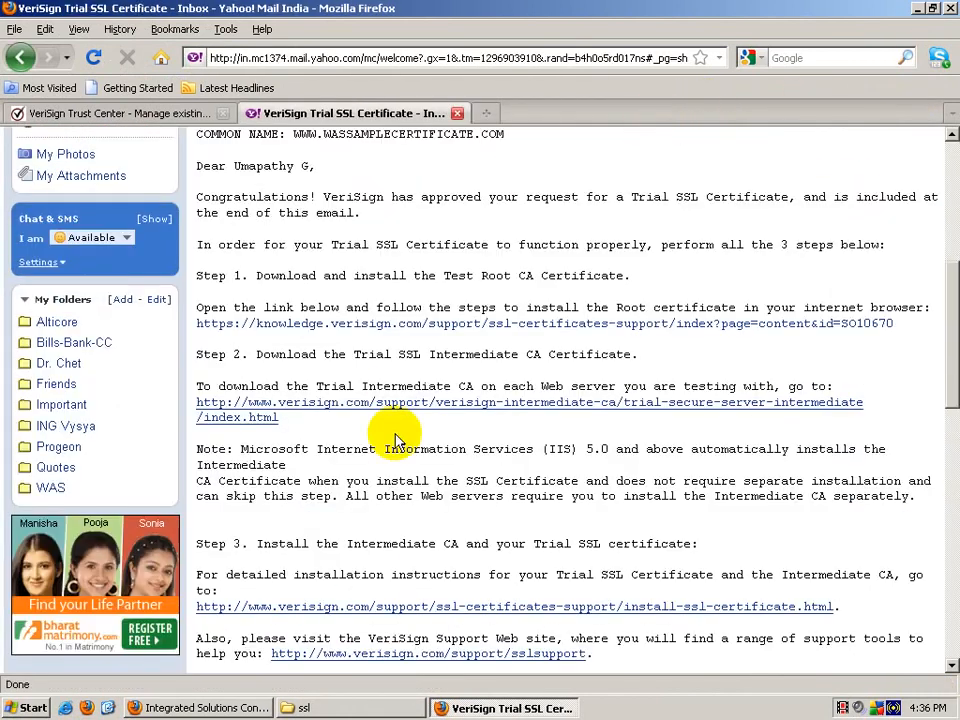
{"action": "left_click_drag", "start_coordinate": [338, 355], "coordinate": [448, 354]}
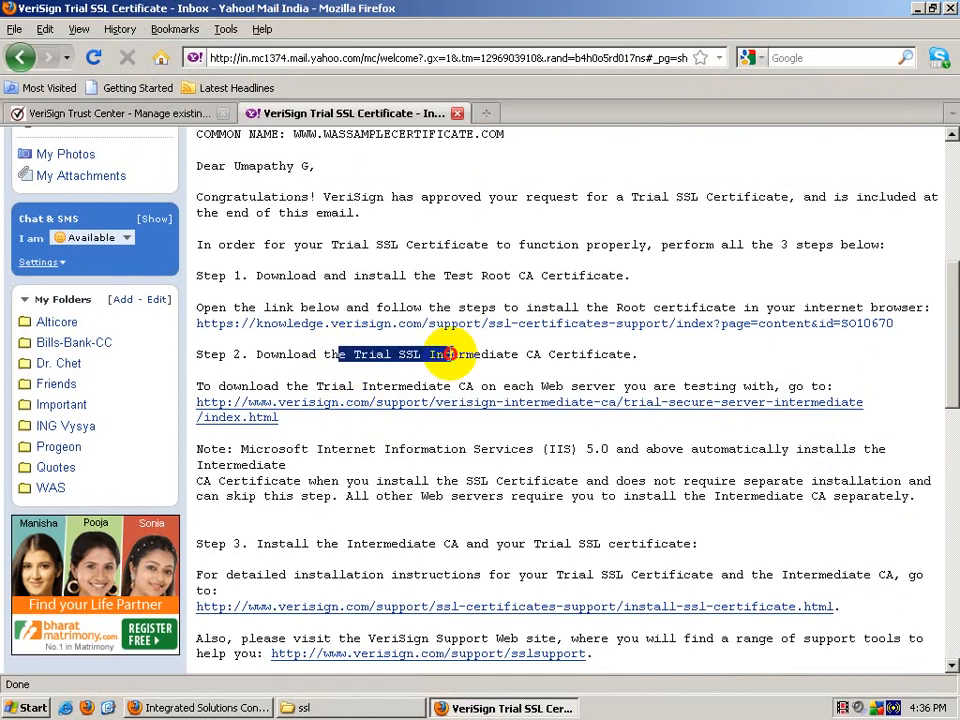
{"action": "left_click_drag", "start_coordinate": [555, 354], "coordinate": [370, 360]}
{"action": "left_click", "coordinate": [369, 404]}
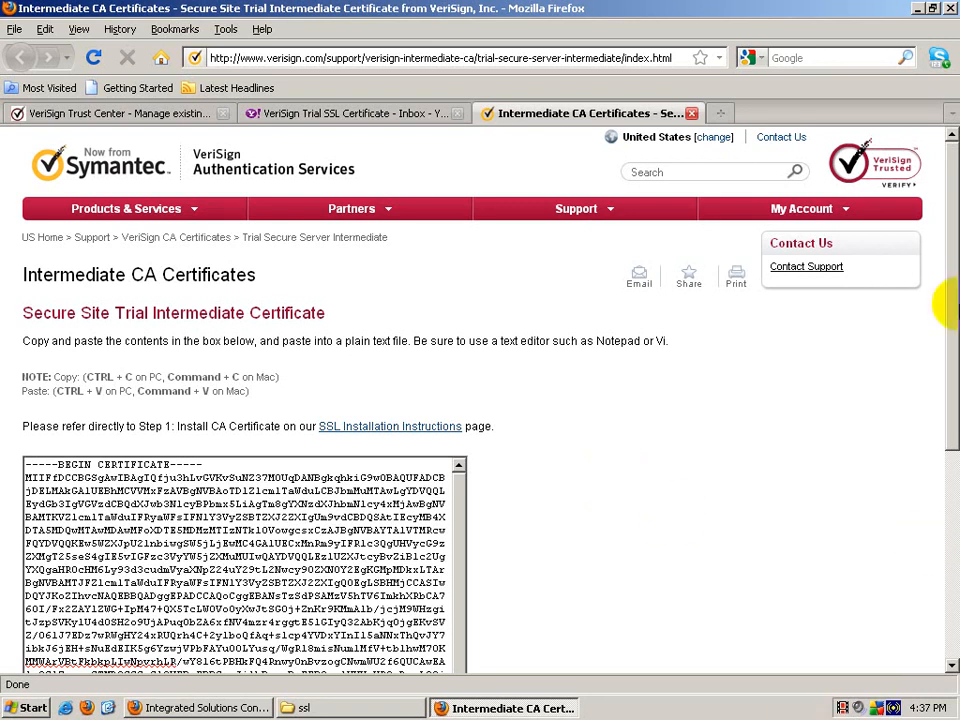
Step: Copy the entire intermediate certificate text and switch back to the ssl folder
{"action": "left_click_drag", "start_coordinate": [951, 176], "coordinate": [952, 372]}
{"action": "left_click", "coordinate": [244, 529]}
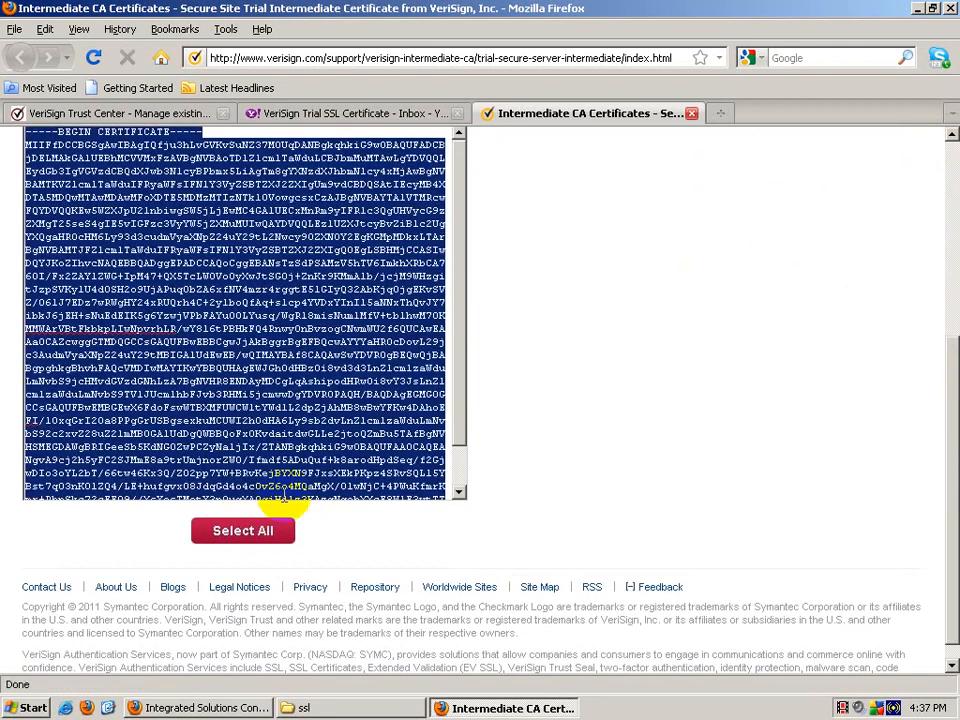
{"action": "right_click", "coordinate": [252, 342]}
{"action": "left_click", "coordinate": [270, 390]}
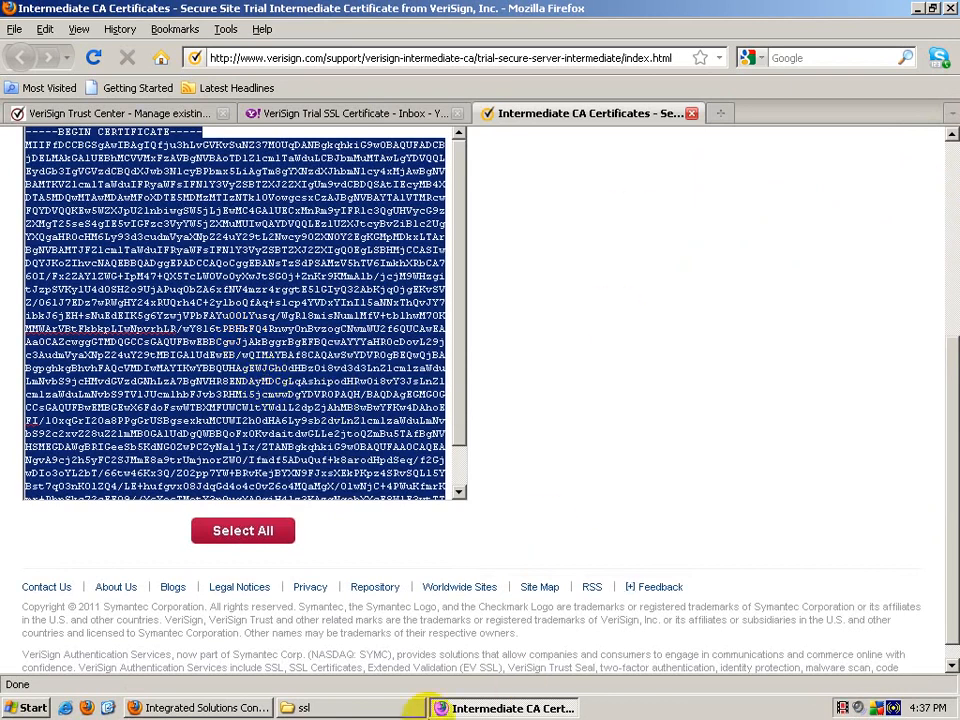
{"action": "left_click", "coordinate": [362, 708]}
{"action": "right_click", "coordinate": [443, 462]}
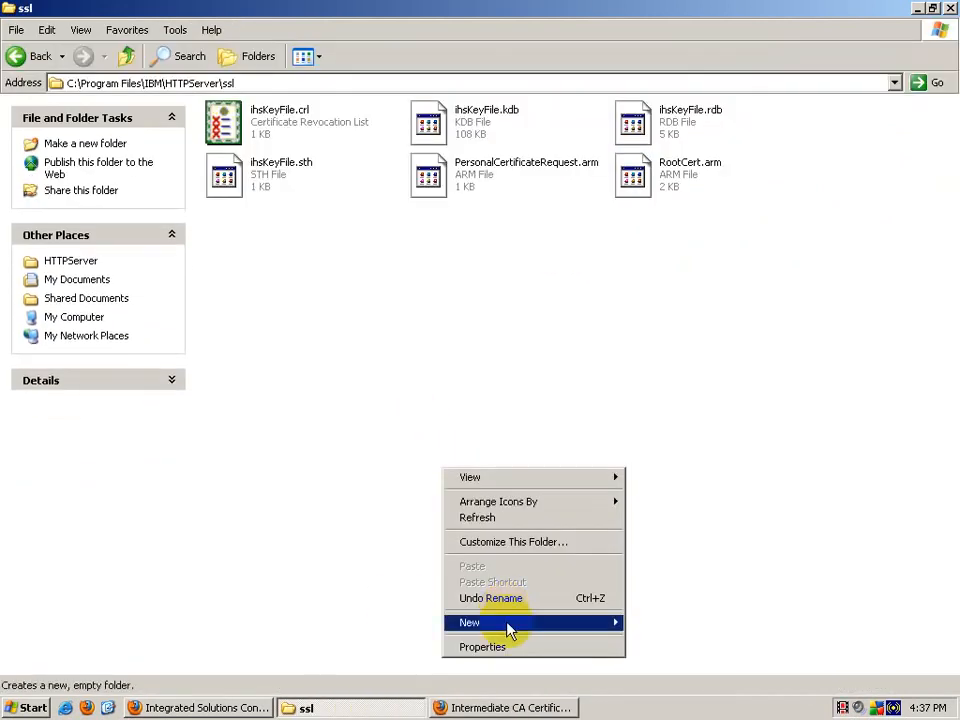
Step: Create a new text file named IntermediateCert.arm and open it in WordPad
{"action": "mouse_move", "coordinate": [510, 621]}
{"action": "left_click", "coordinate": [757, 592]}
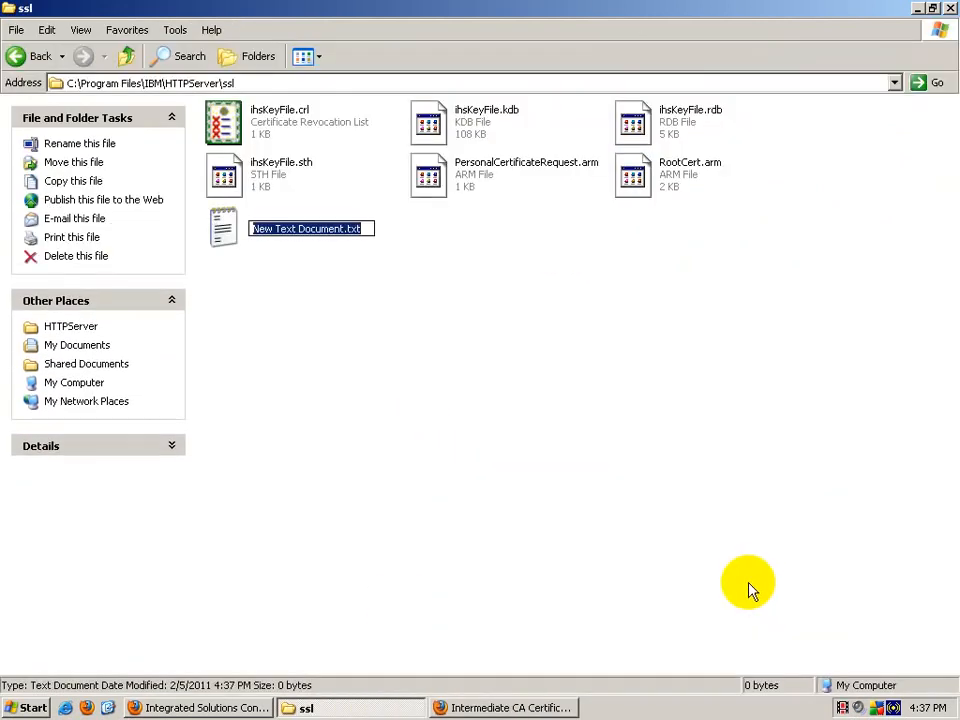
{"action": "type", "text": "IntermediateCert.arm"}
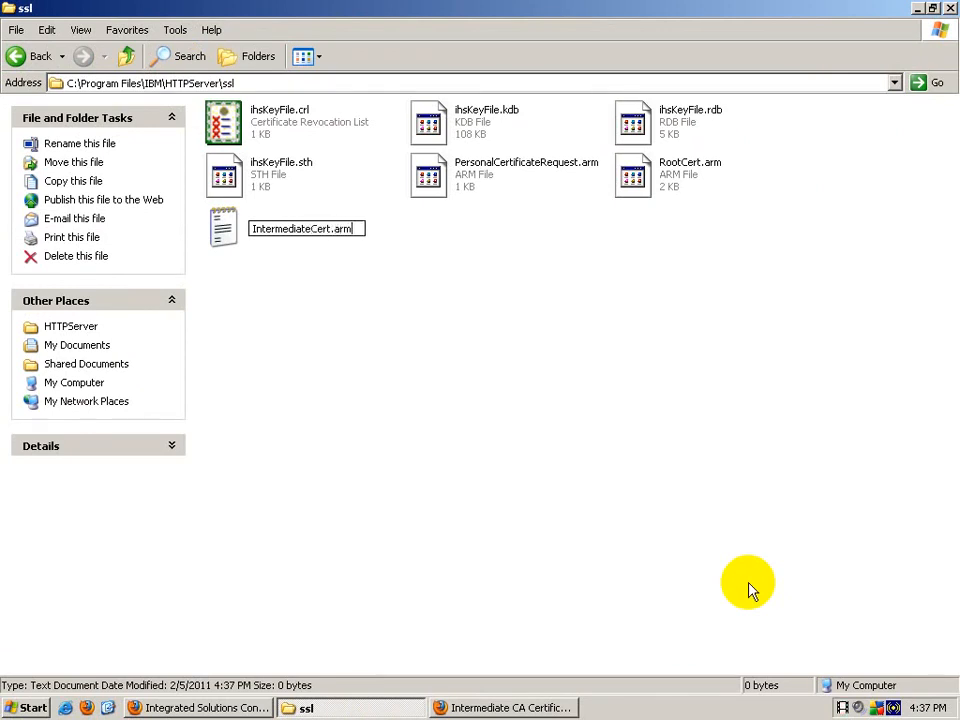
{"action": "key", "text": "Return"}
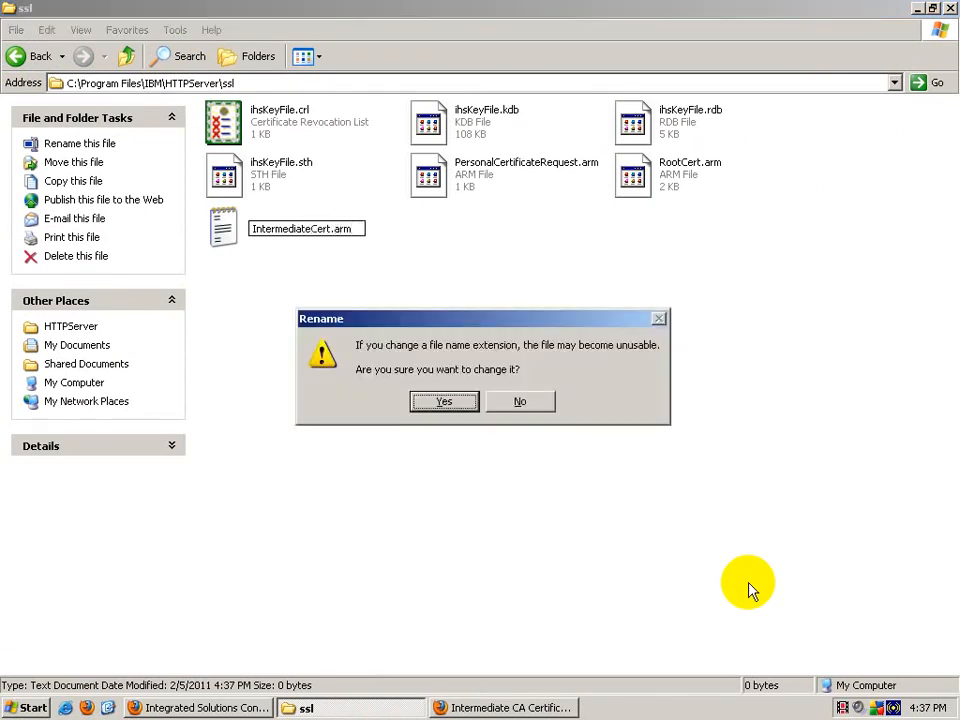
{"action": "key", "text": "Return"}
{"action": "key", "text": "Return"}
{"action": "key", "text": "Down"}
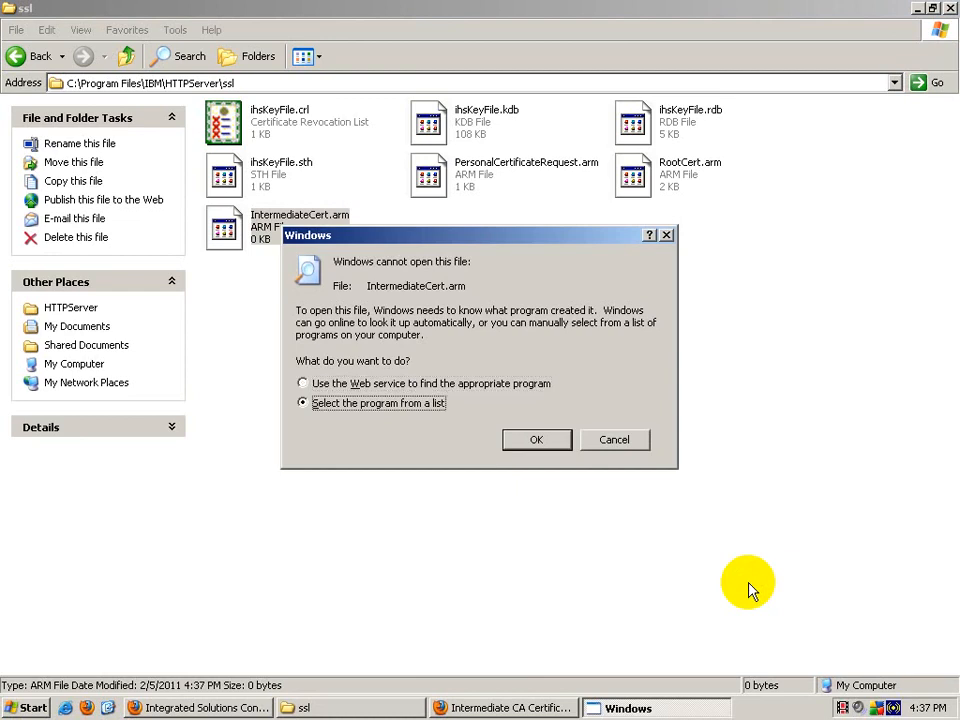
{"action": "key", "text": "Return"}
{"action": "left_click", "coordinate": [527, 541]}
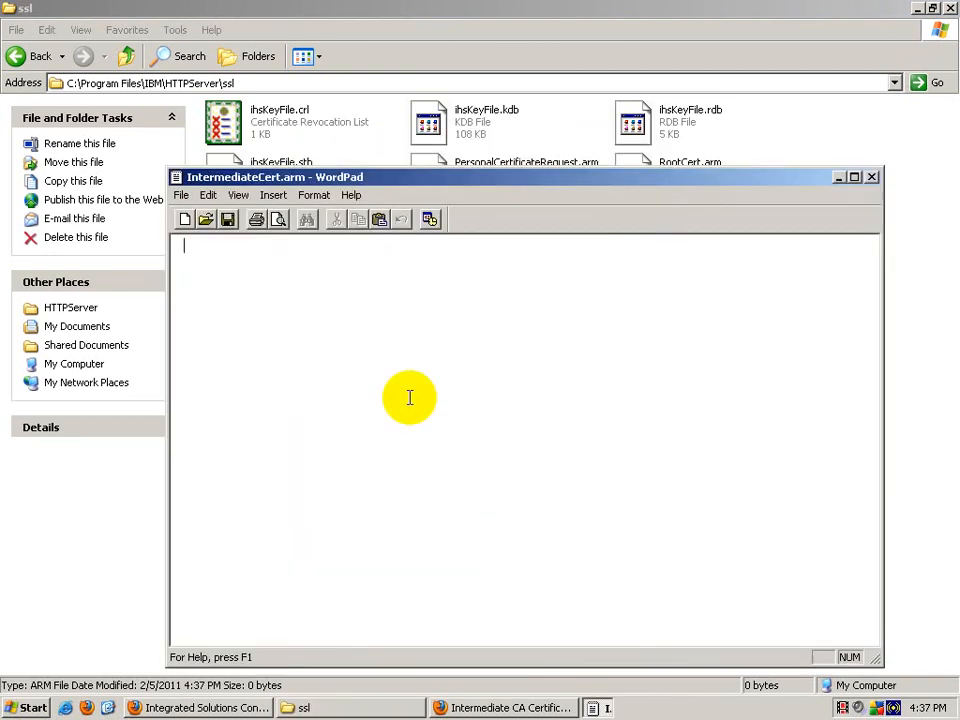
Step: Paste the intermediate certificate into IntermediateCert.arm, save and close it, and return to Firefox
{"action": "right_click", "coordinate": [396, 344]}
{"action": "left_click", "coordinate": [439, 386]}
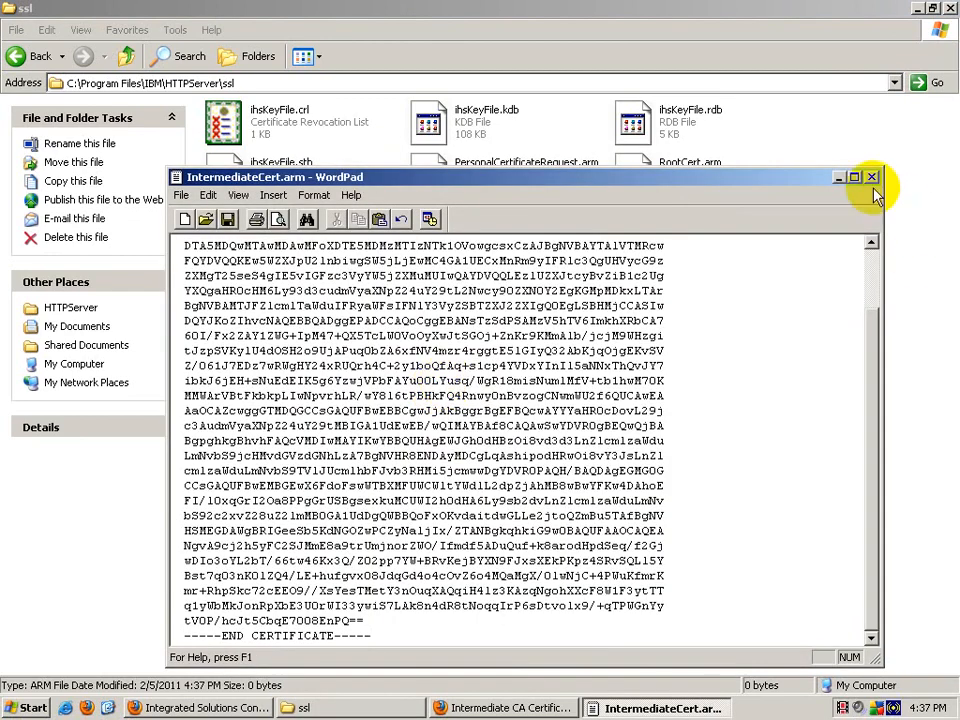
{"action": "left_click", "coordinate": [227, 219]}
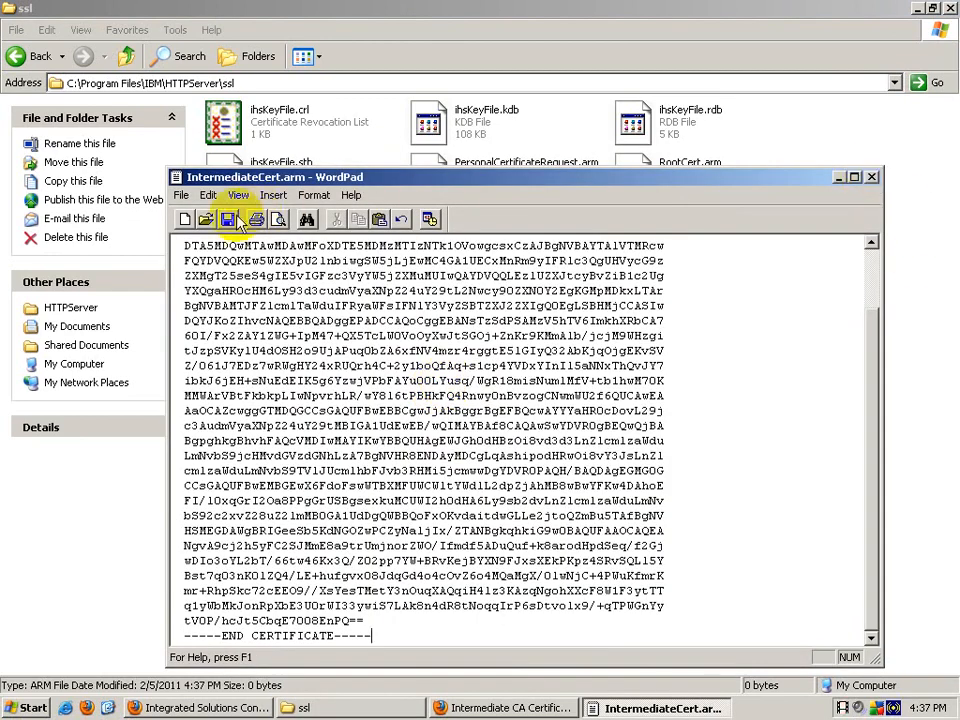
{"action": "left_click", "coordinate": [870, 178]}
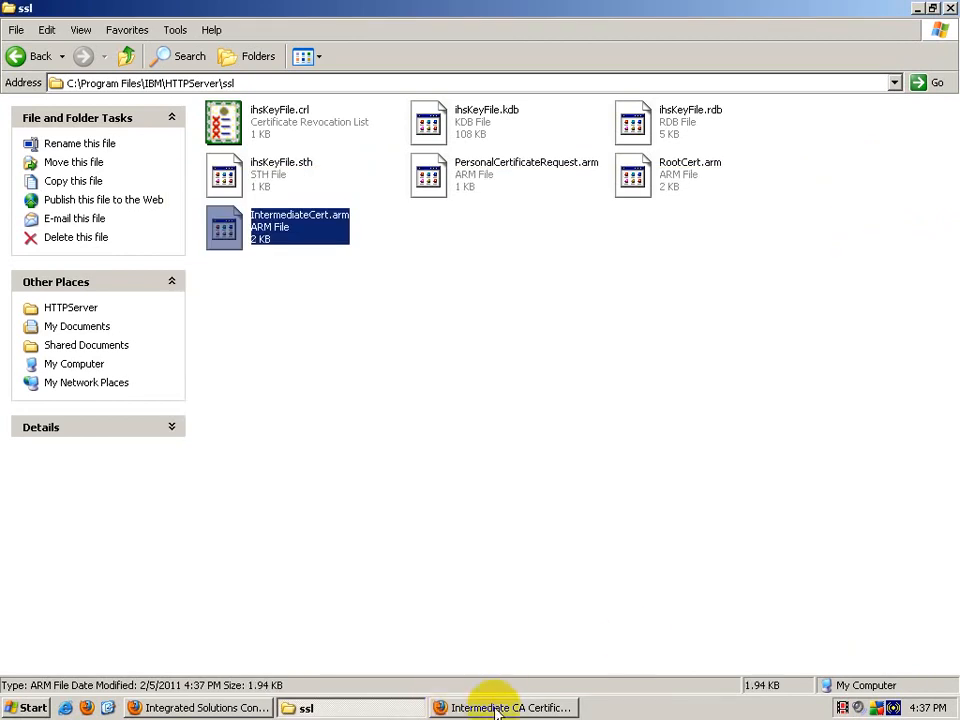
{"action": "left_click", "coordinate": [454, 643]}
Step: Close the Intermediate CA Certificates tab and copy the trial certificate block from the Yahoo email
{"action": "left_click", "coordinate": [489, 703]}
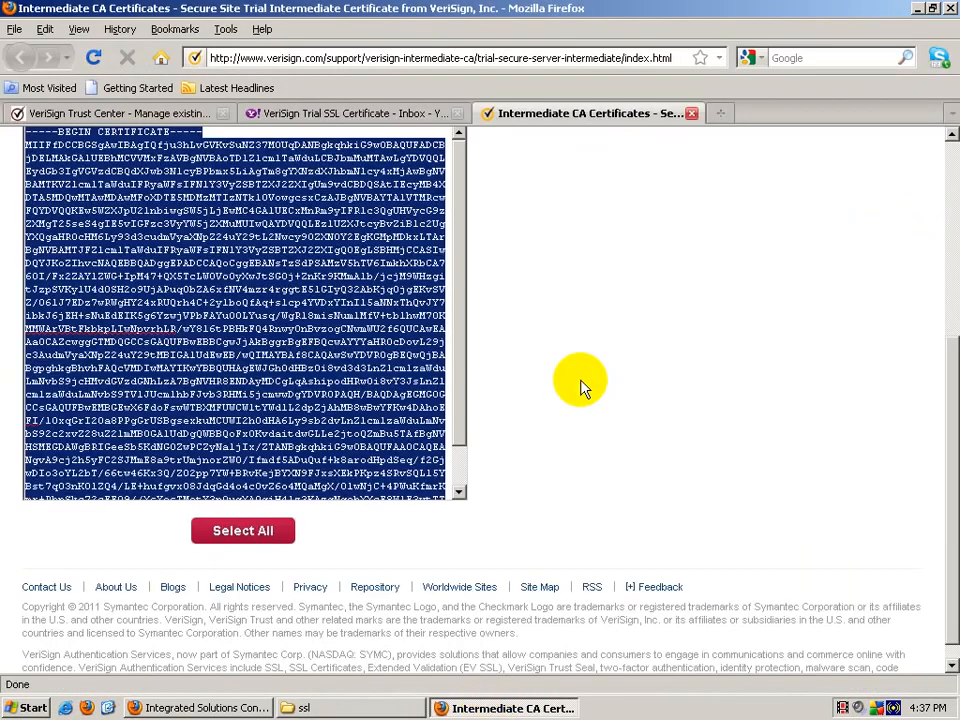
{"action": "left_click", "coordinate": [691, 113]}
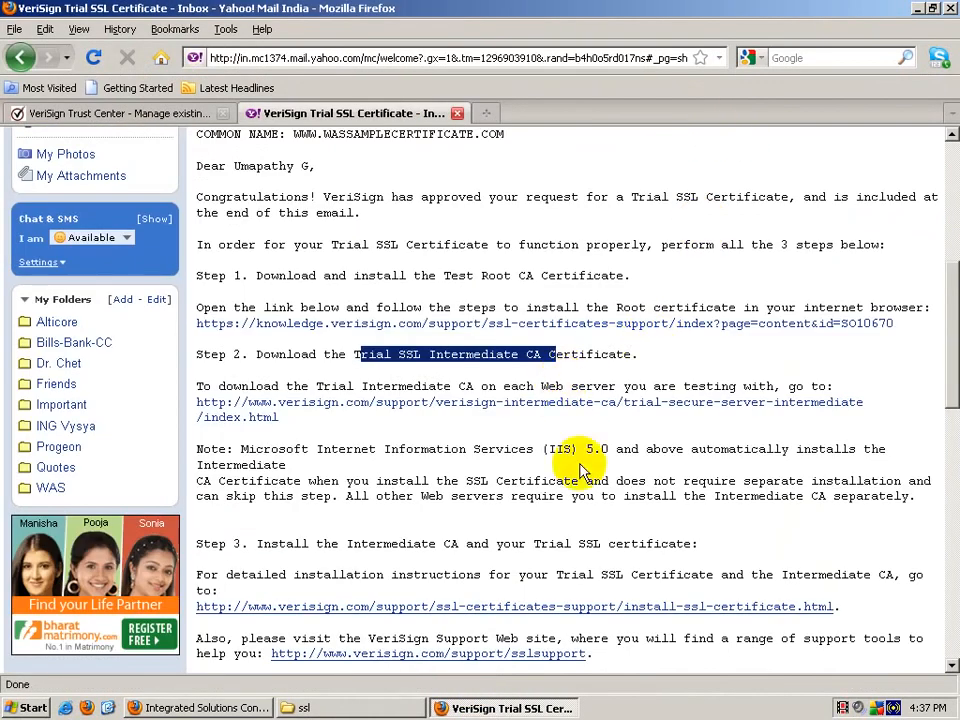
{"action": "scroll", "coordinate": [575, 475], "scroll_direction": "down", "scroll_amount": 10}
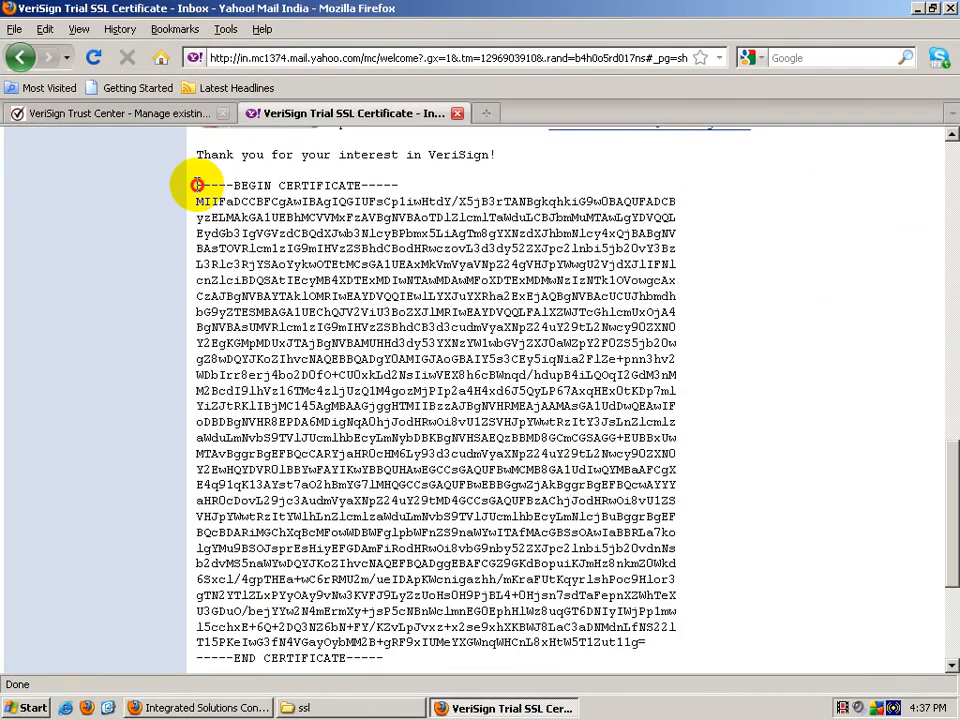
{"action": "left_click_drag", "start_coordinate": [197, 186], "coordinate": [405, 663]}
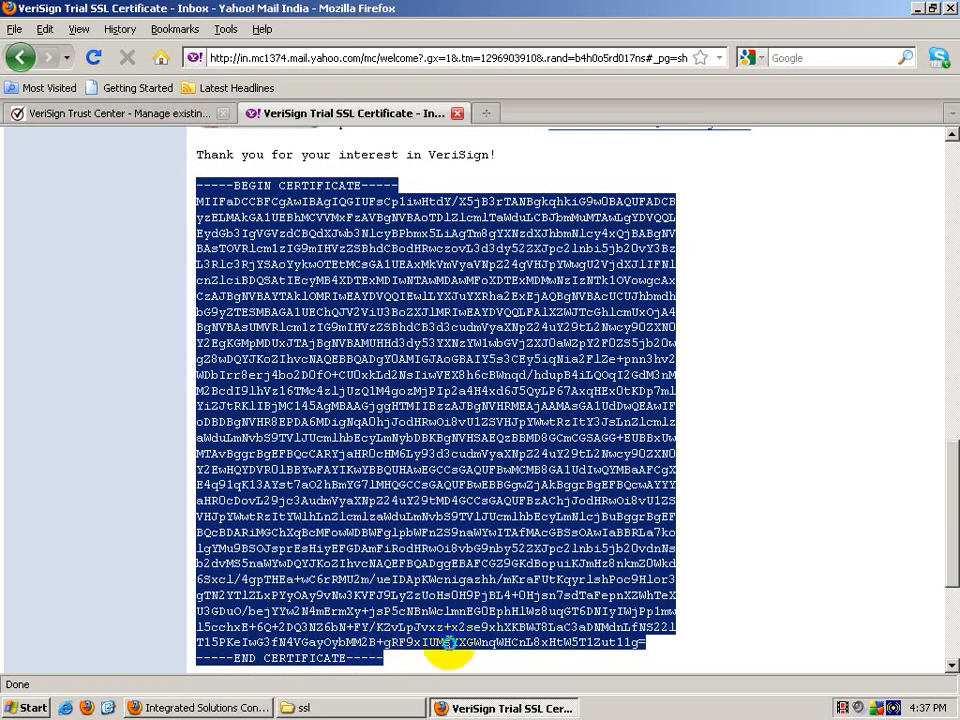
{"action": "right_click", "coordinate": [447, 644]}
{"action": "left_click", "coordinate": [470, 572]}
{"action": "left_click", "coordinate": [388, 707]}
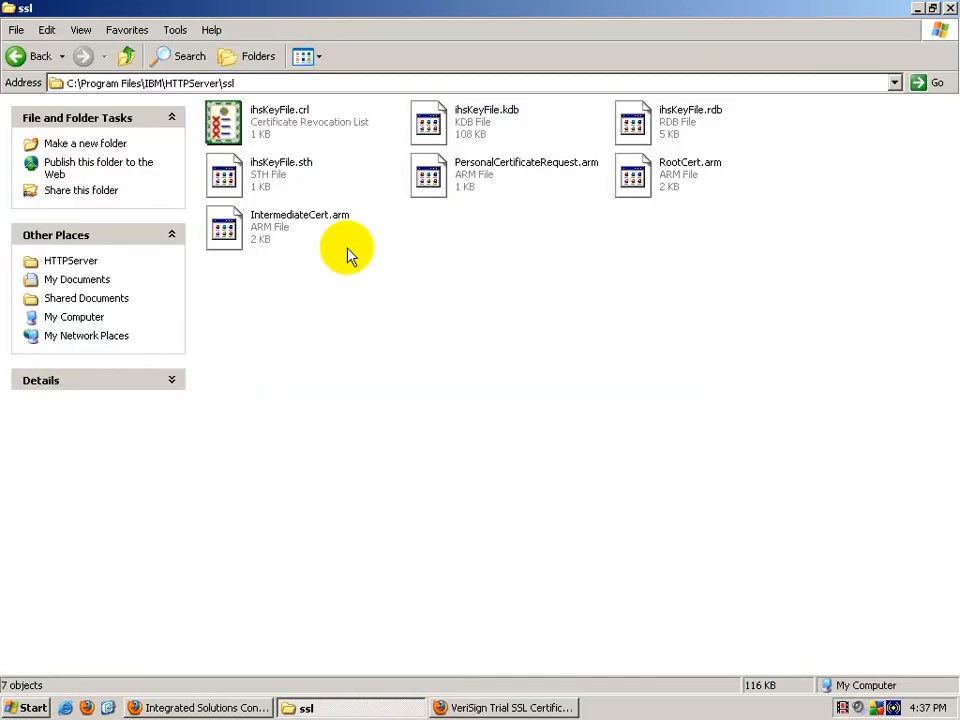
Step: Create a new text file named TrialCert.arm in the ssl folder
{"action": "right_click", "coordinate": [385, 411]}
{"action": "mouse_move", "coordinate": [527, 572]}
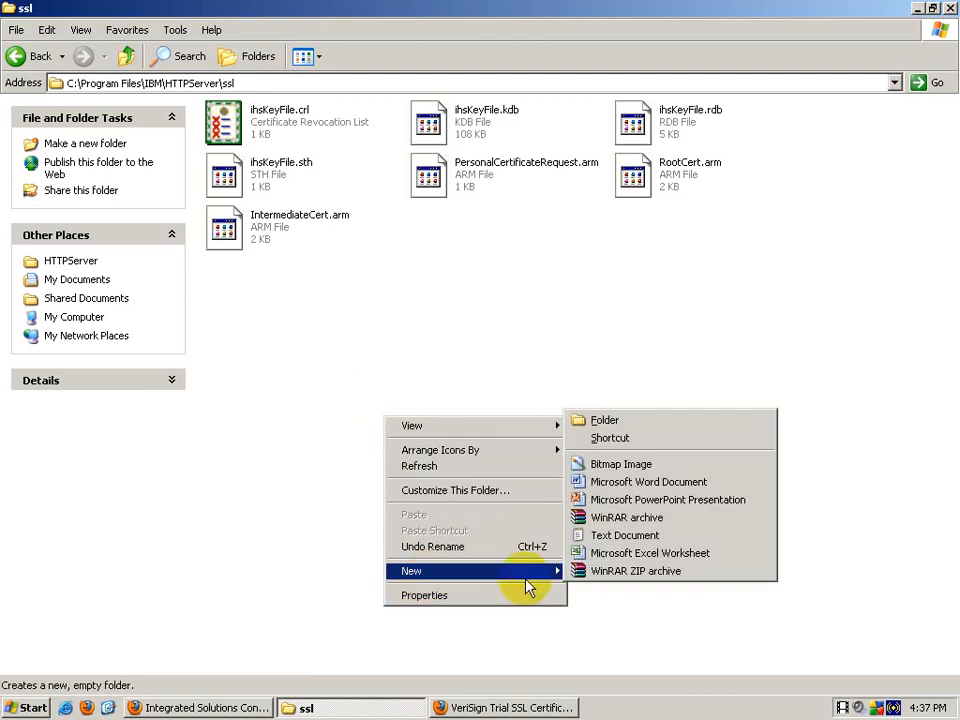
{"action": "left_click", "coordinate": [625, 536]}
{"action": "type", "text": "TrialCert"}
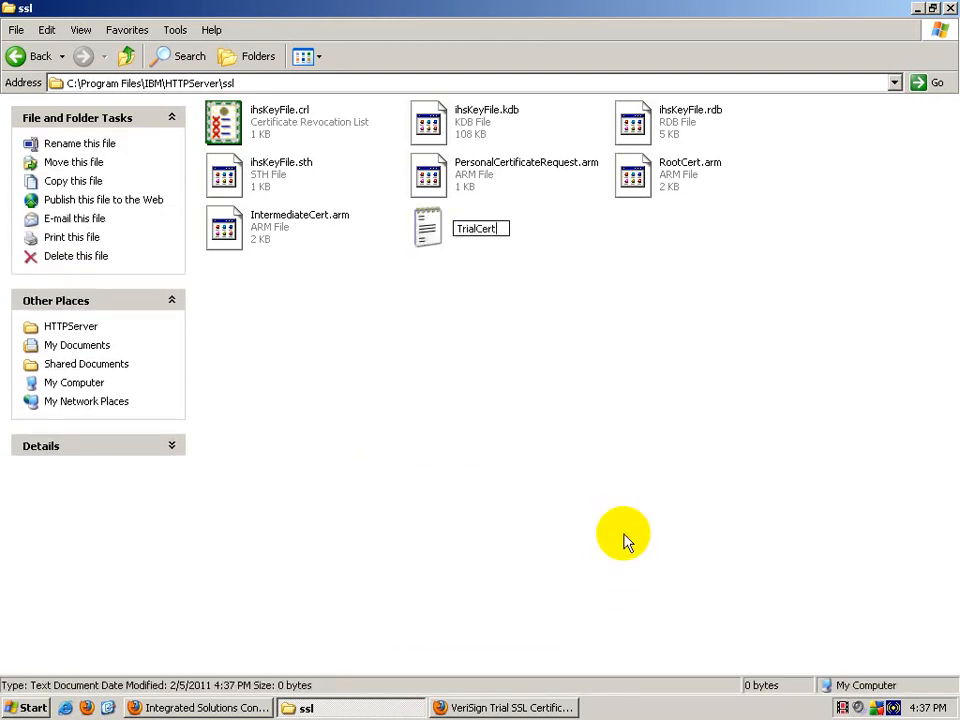
{"action": "type", "text": ".arm"}
{"action": "key", "text": "Return"}
{"action": "key", "text": "Return"}
{"action": "key", "text": "Return"}
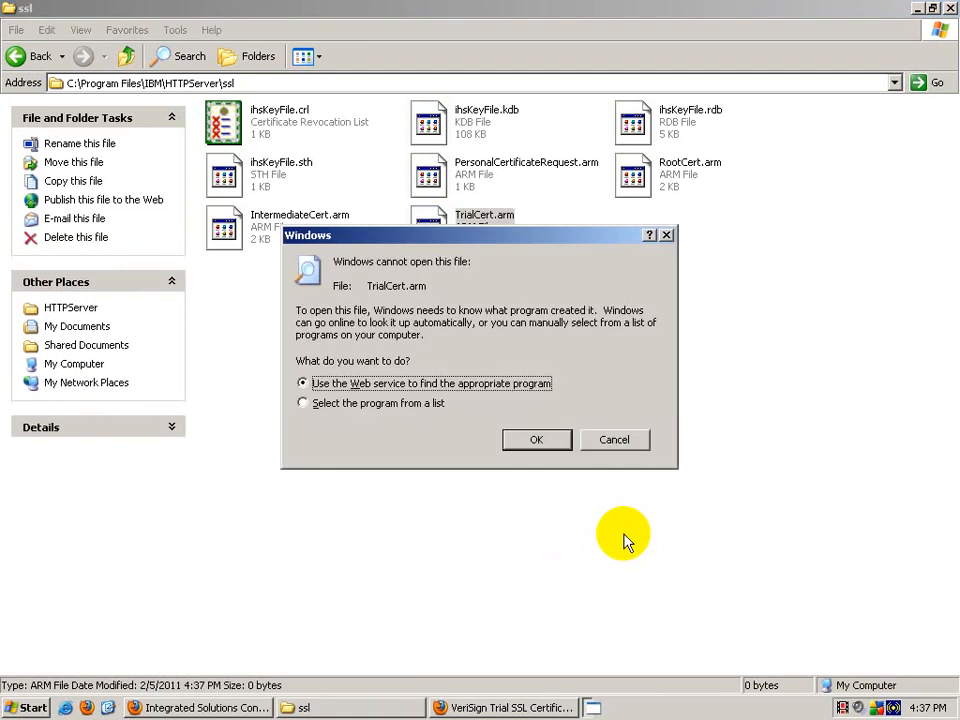
Step: Open TrialCert.arm in WordPad, paste the trial certificate, save it and exit WordPad
{"action": "left_click", "coordinate": [418, 404]}
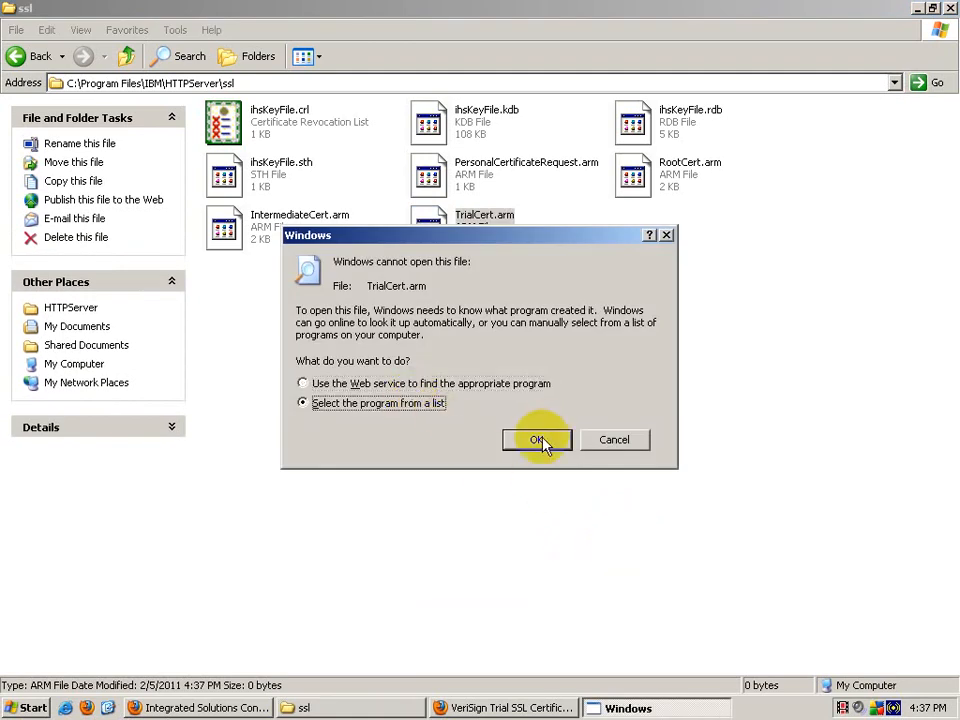
{"action": "left_click", "coordinate": [538, 441]}
{"action": "left_click", "coordinate": [508, 541]}
{"action": "right_click", "coordinate": [372, 340]}
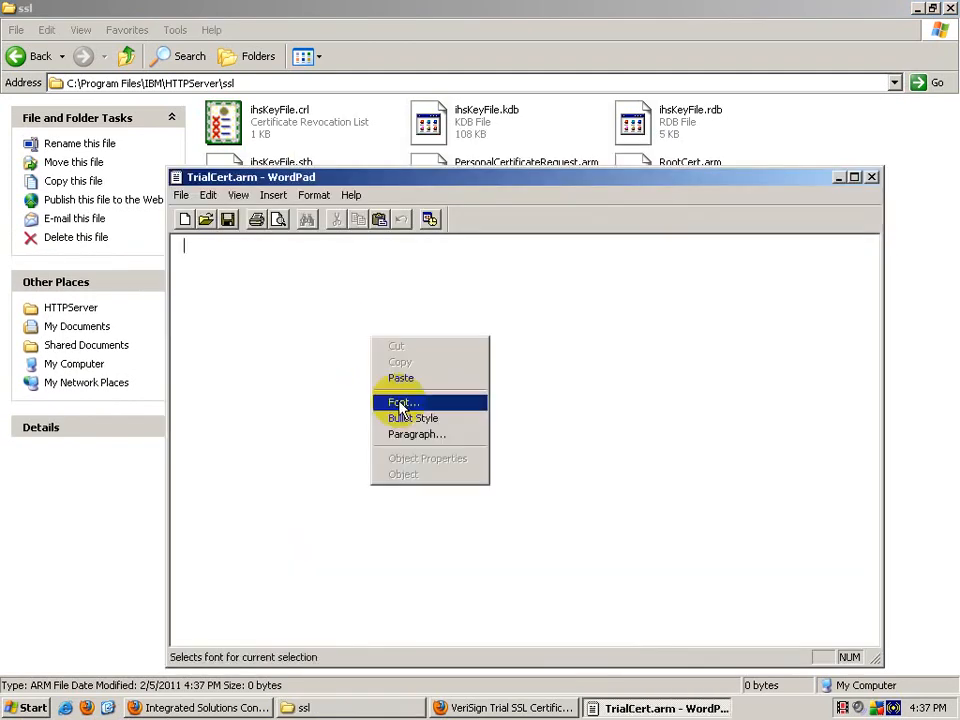
{"action": "left_click", "coordinate": [400, 378]}
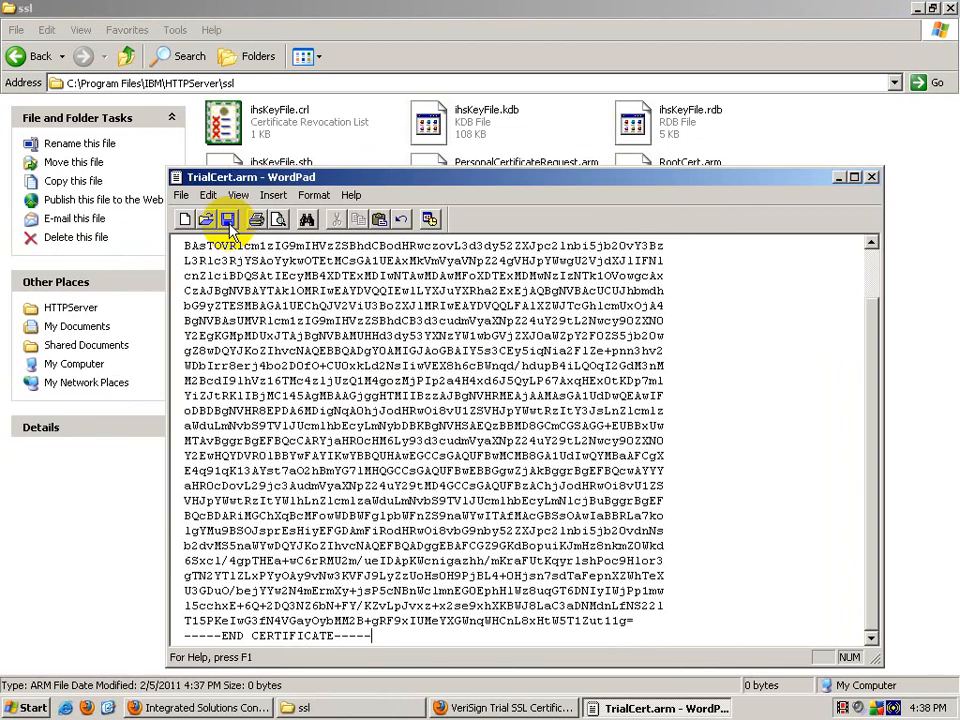
{"action": "left_click", "coordinate": [188, 197]}
{"action": "left_click", "coordinate": [205, 246]}
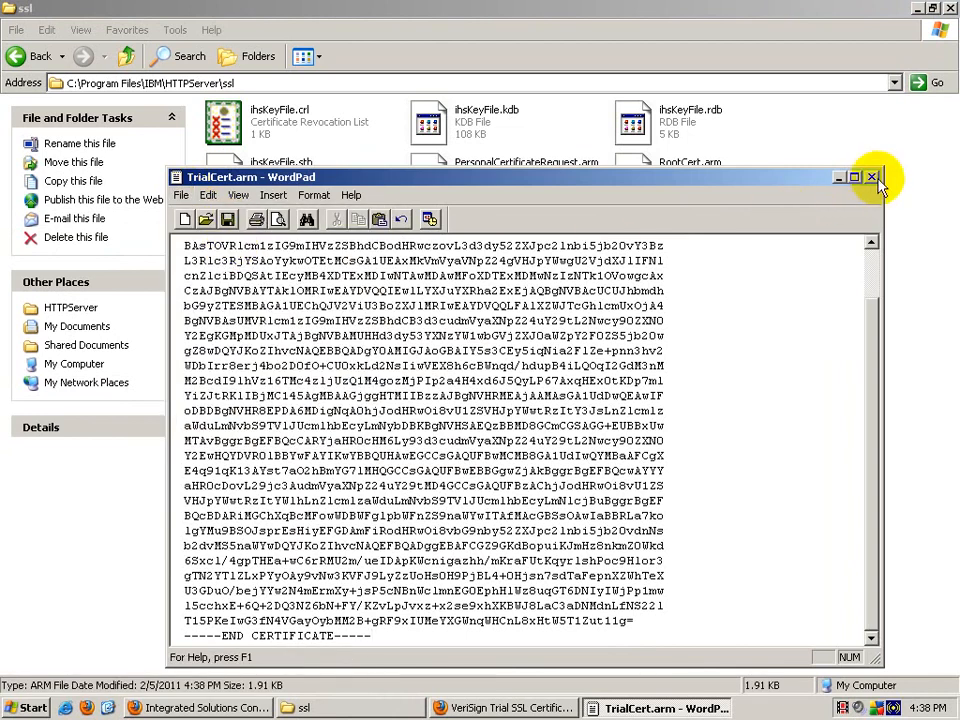
{"action": "left_click", "coordinate": [181, 195]}
{"action": "left_click", "coordinate": [231, 441]}
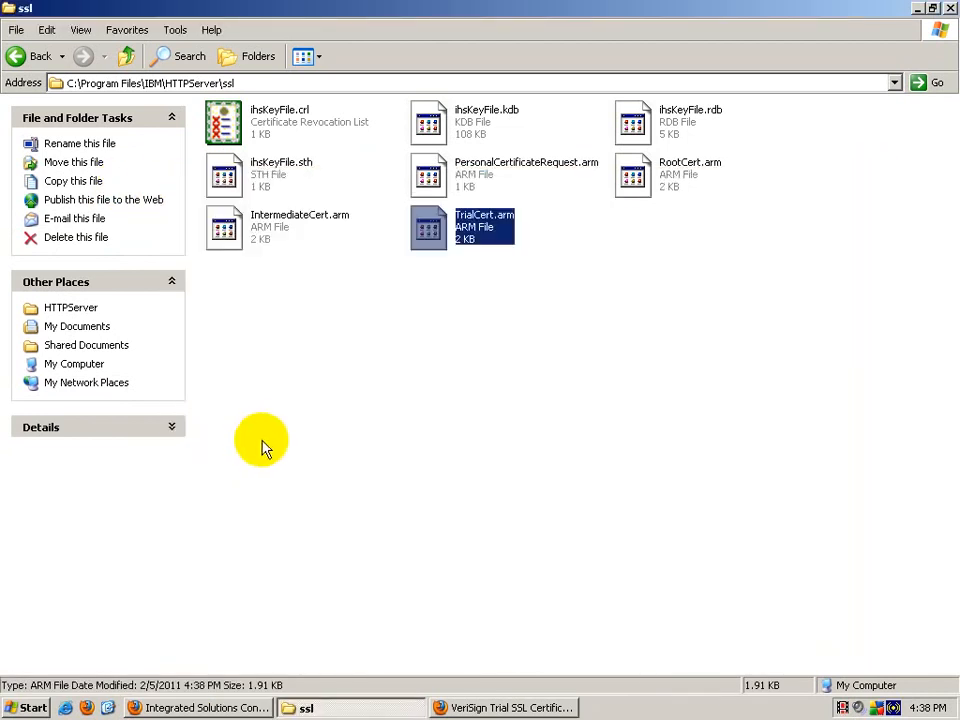
Step: Refresh the ssl folder so the saved TrialCert.arm is listed
{"action": "right_click", "coordinate": [490, 354]}
{"action": "left_click", "coordinate": [530, 405]}
{"action": "left_click", "coordinate": [505, 707]}
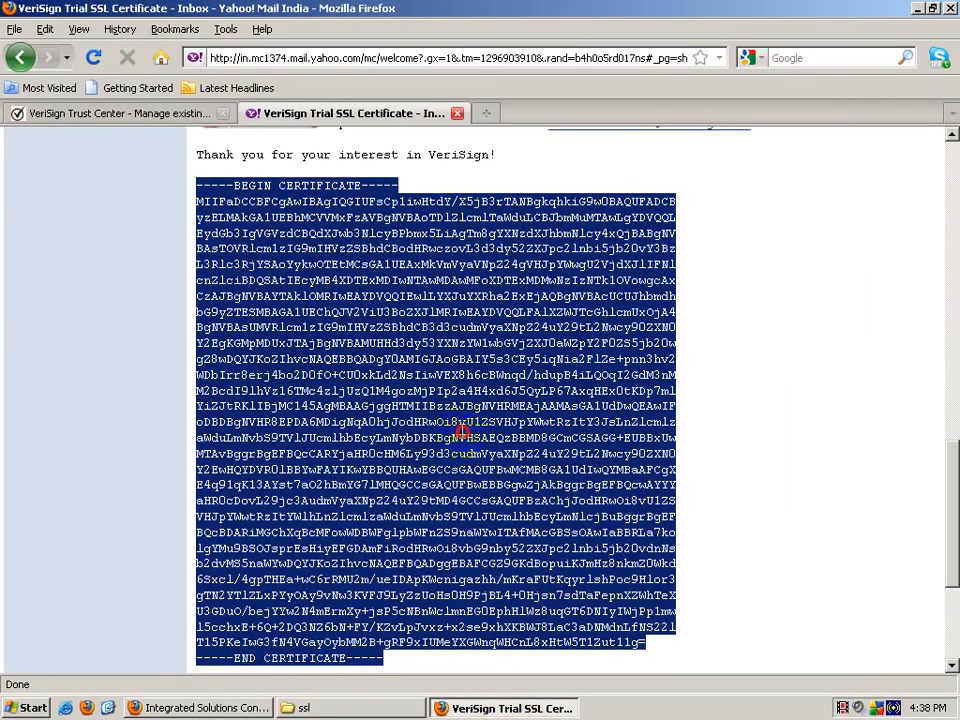
Step: Sign out of Yahoo Mail, then close the login tab and the Firefox window
{"action": "left_click", "coordinate": [793, 598]}
{"action": "scroll", "coordinate": [793, 590], "scroll_direction": "up", "scroll_amount": 20}
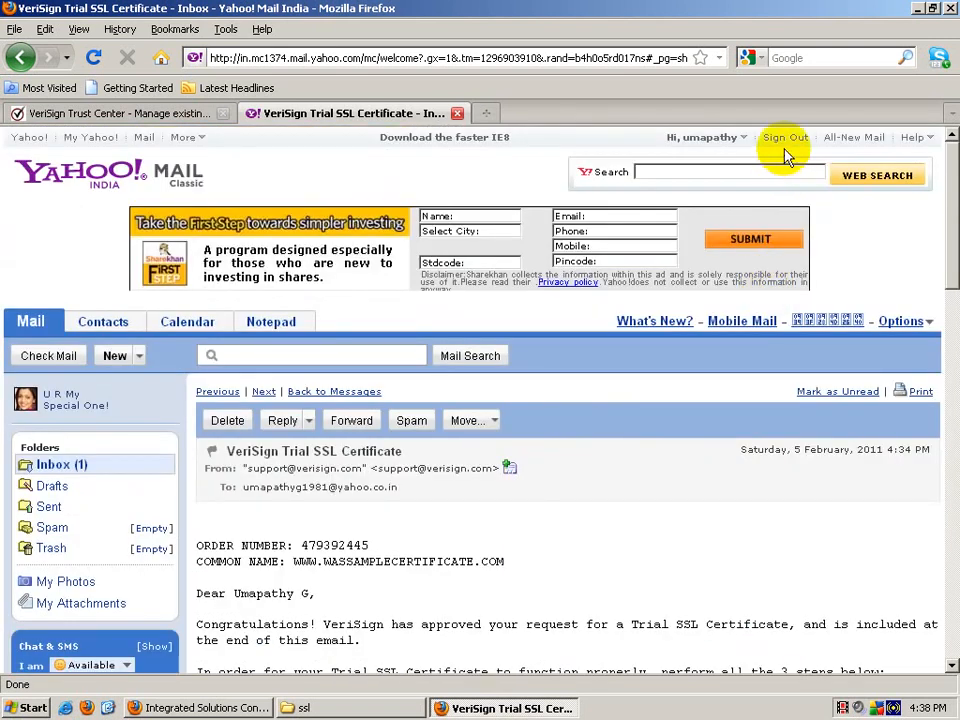
{"action": "left_click", "coordinate": [786, 142]}
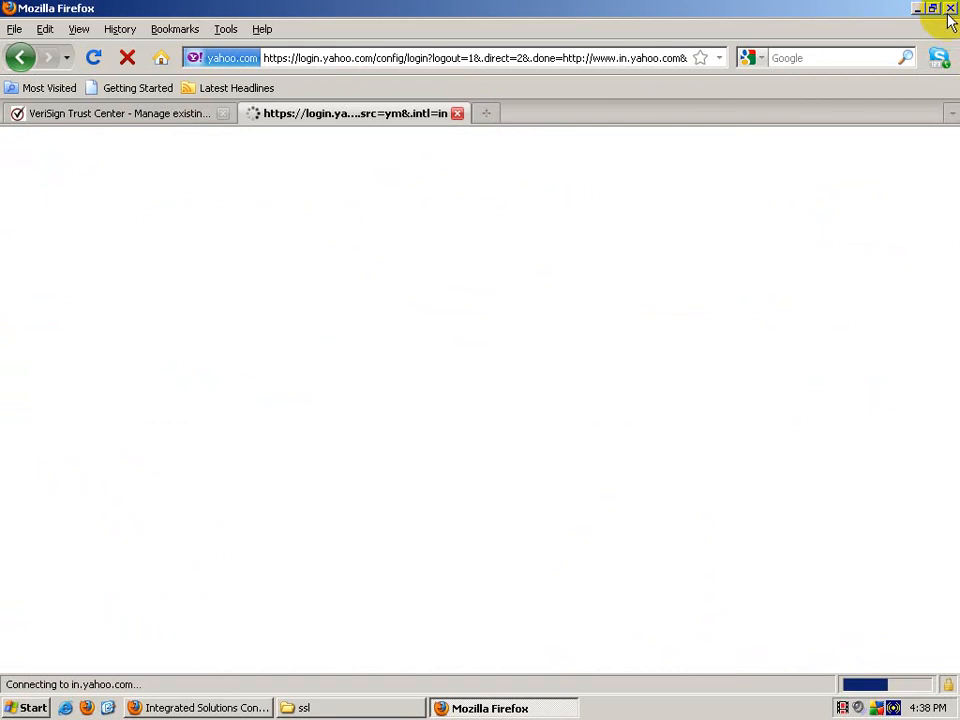
{"action": "left_click", "coordinate": [457, 114]}
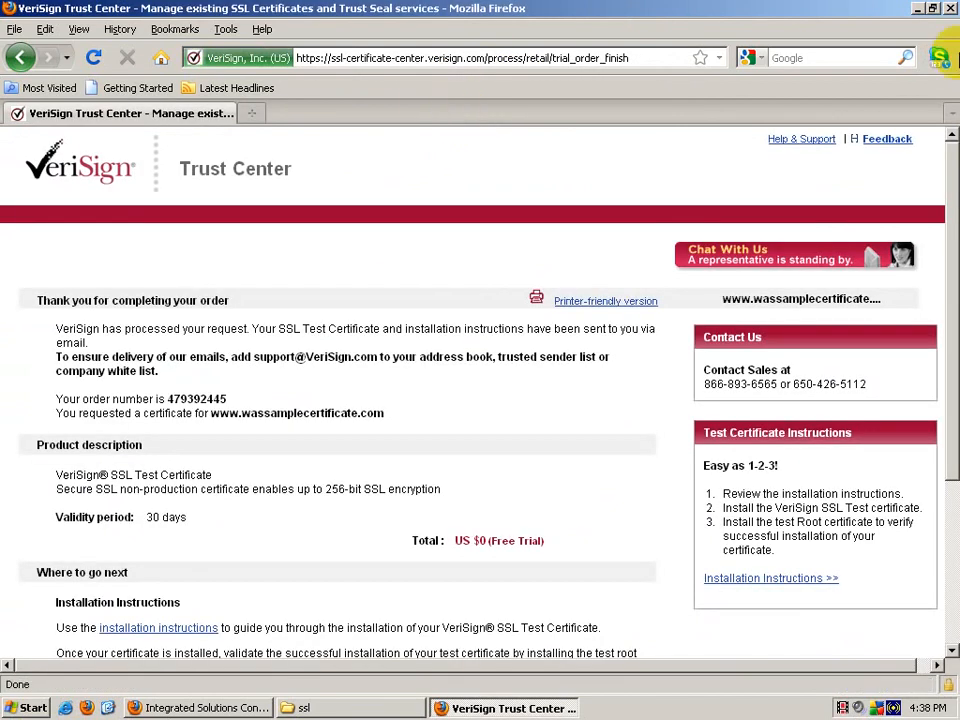
{"action": "left_click", "coordinate": [950, 9]}
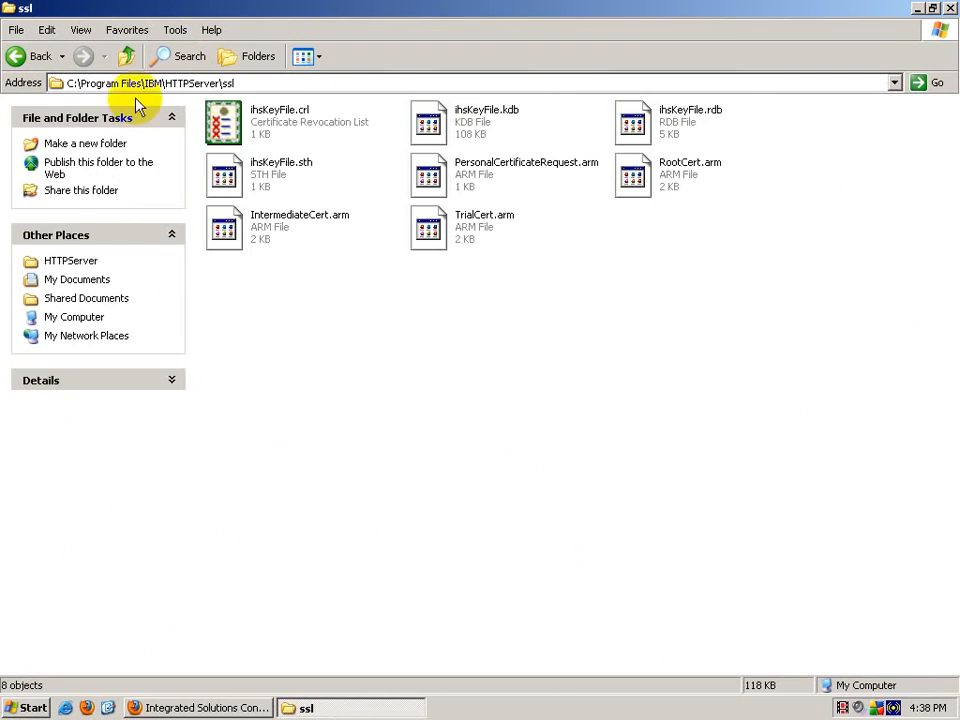
Step: Launch IBM Key Management from ikeyman.bat in the HTTPServer bin folder
{"action": "left_click", "coordinate": [127, 56]}
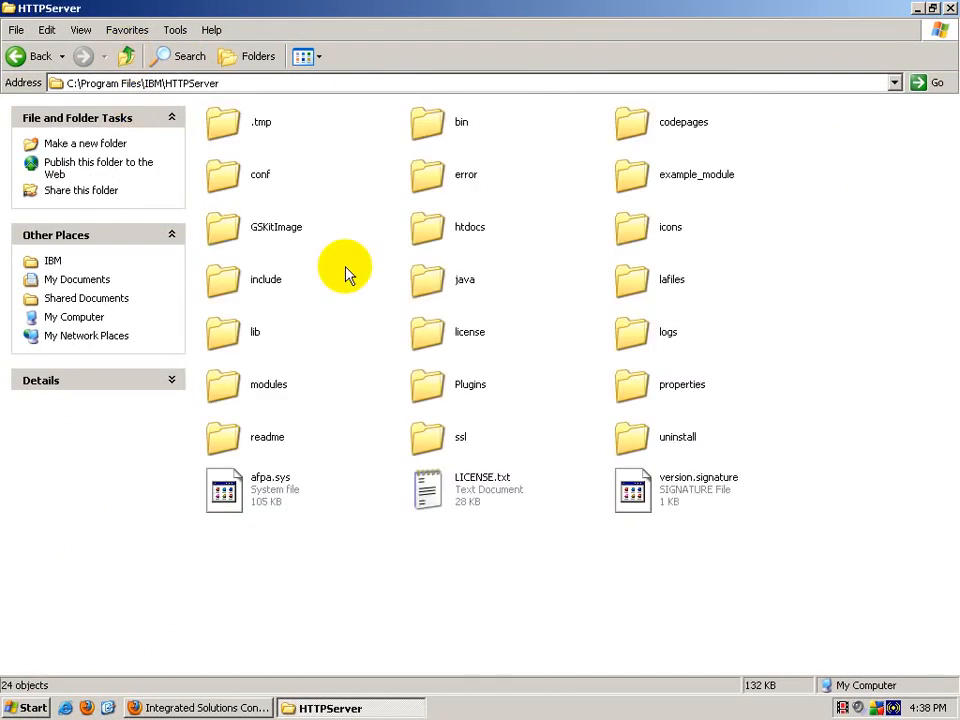
{"action": "double_click", "coordinate": [445, 125]}
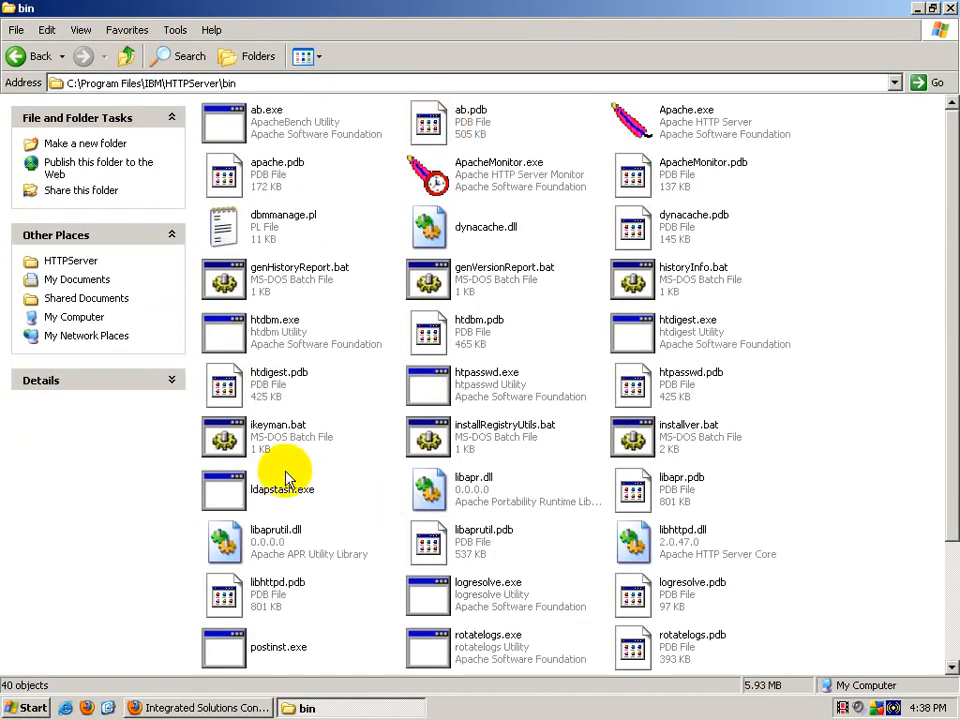
{"action": "double_click", "coordinate": [264, 446]}
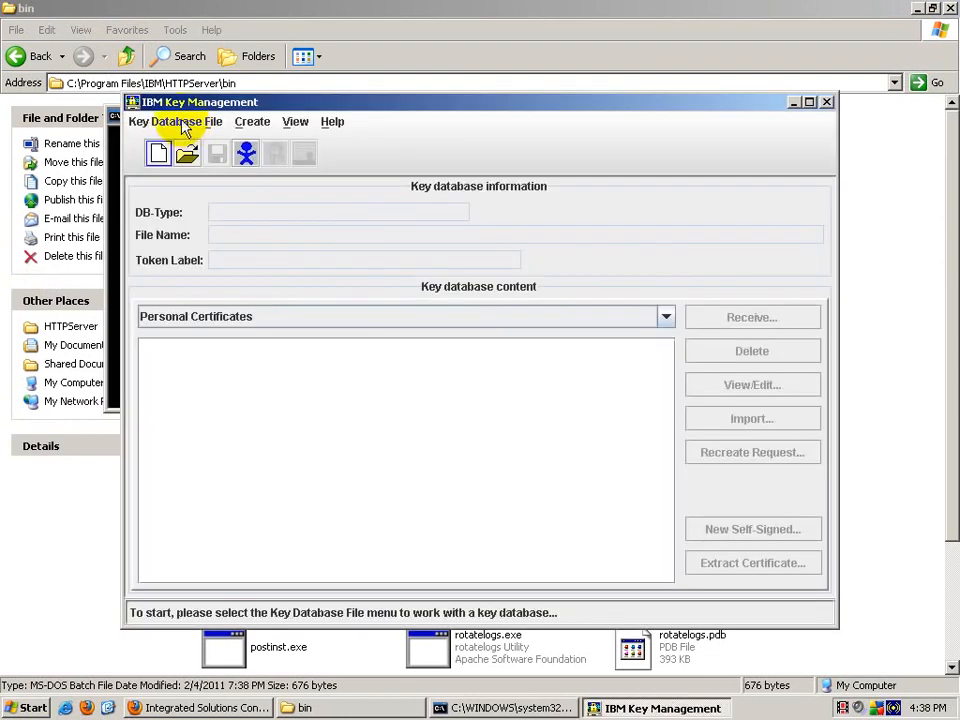
Step: Open the CMS key database HTTPServer\ssl\ihsKeyFile.kdb and enter its password
{"action": "left_click", "coordinate": [165, 122]}
{"action": "left_click", "coordinate": [178, 176]}
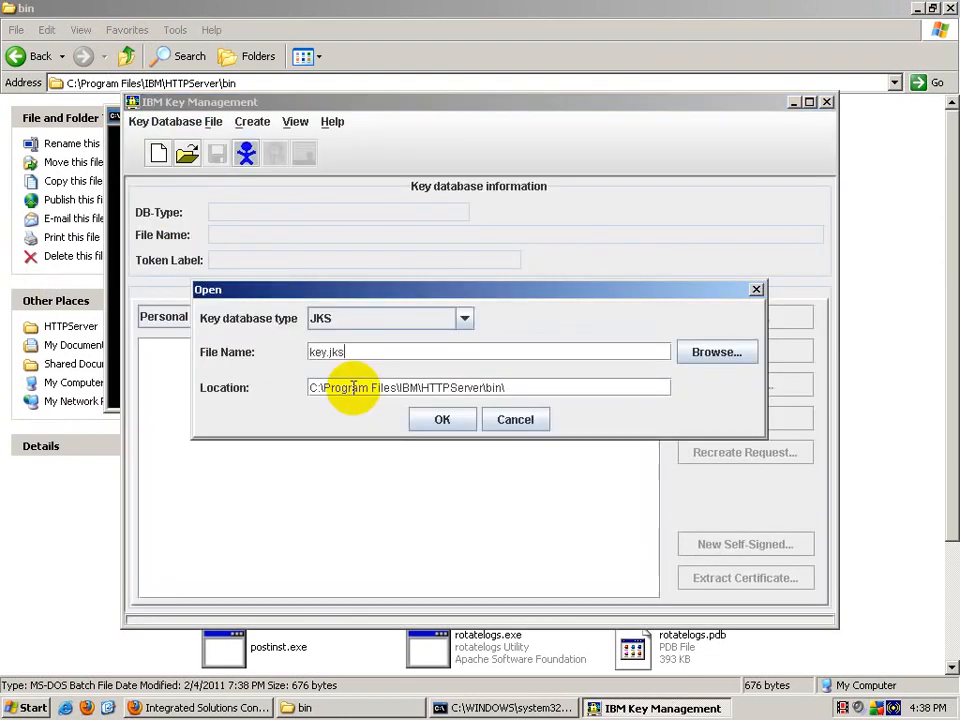
{"action": "left_click", "coordinate": [462, 318]}
{"action": "left_click", "coordinate": [407, 356]}
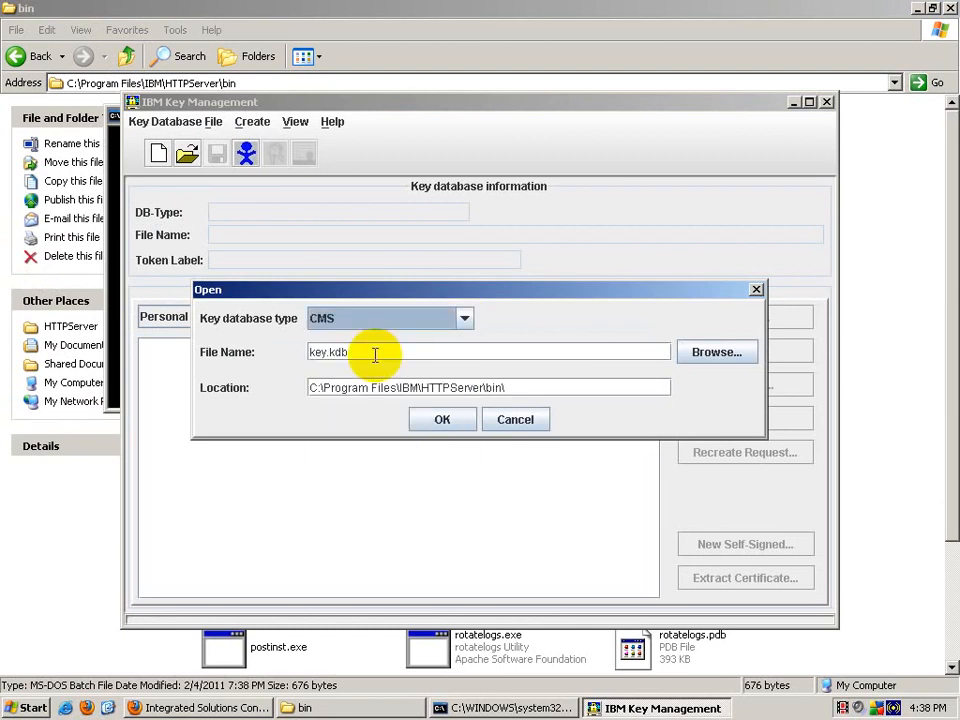
{"action": "left_click", "coordinate": [688, 351]}
{"action": "left_click", "coordinate": [586, 242]}
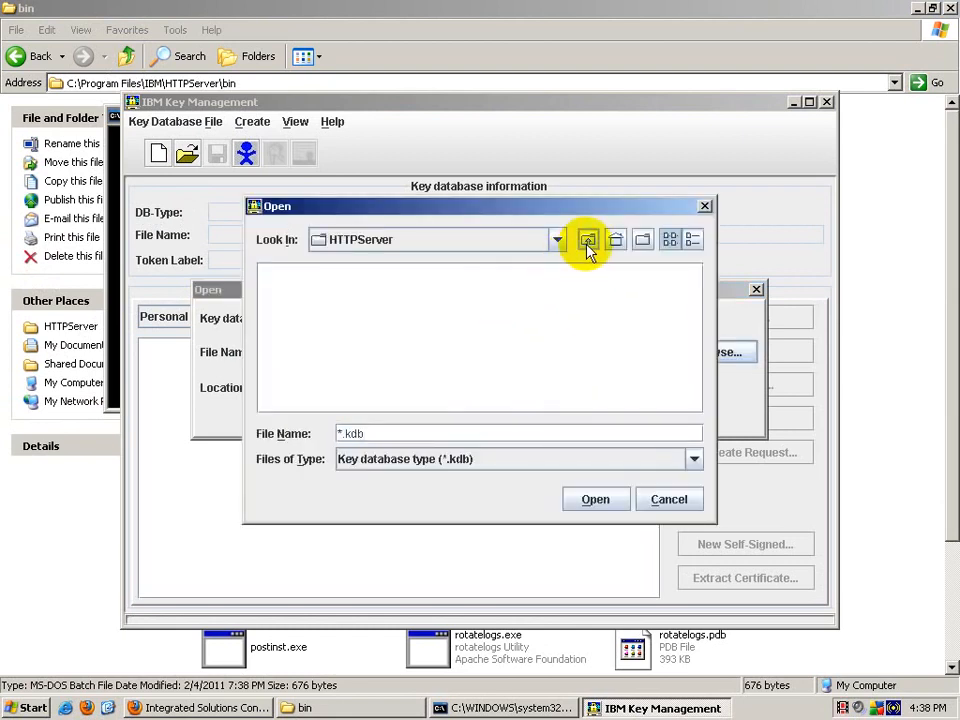
{"action": "double_click", "coordinate": [505, 367]}
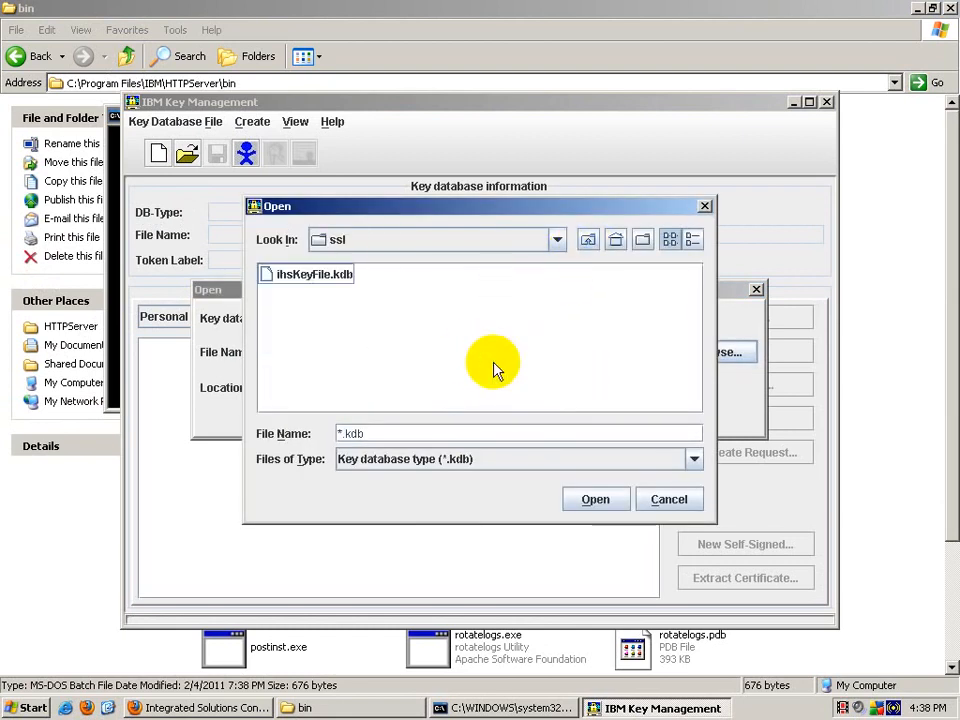
{"action": "double_click", "coordinate": [300, 282]}
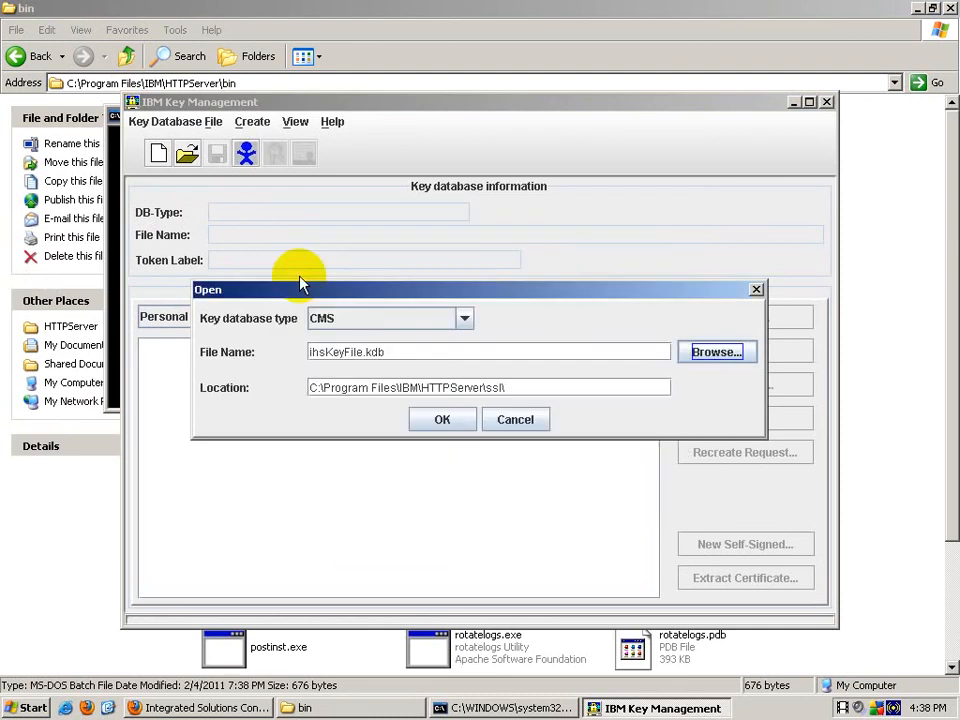
{"action": "left_click", "coordinate": [431, 421]}
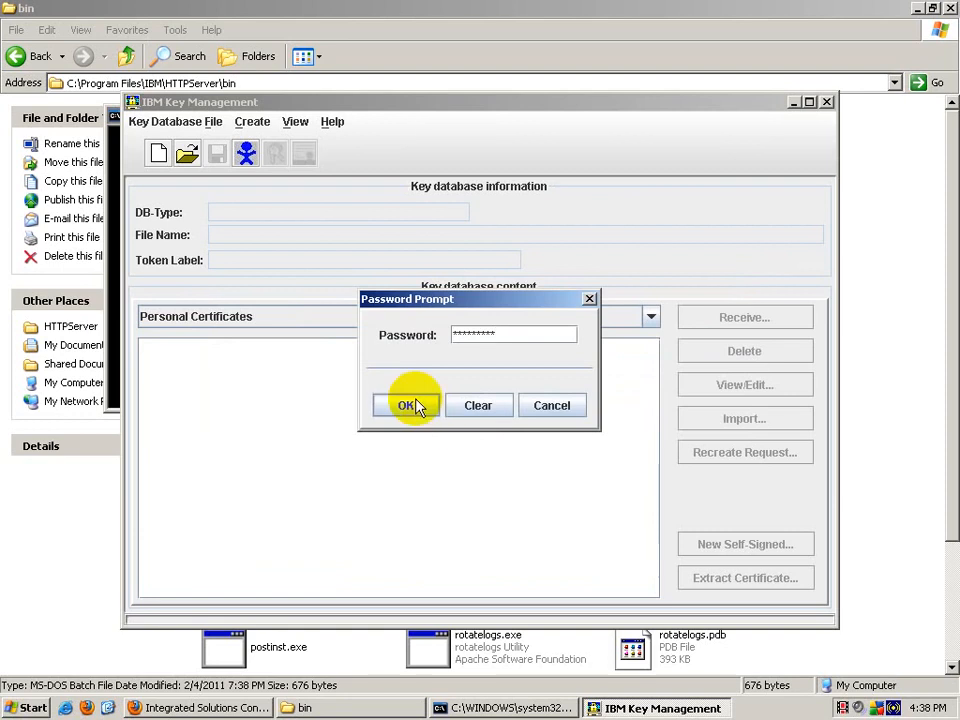
{"action": "left_click", "coordinate": [418, 404]}
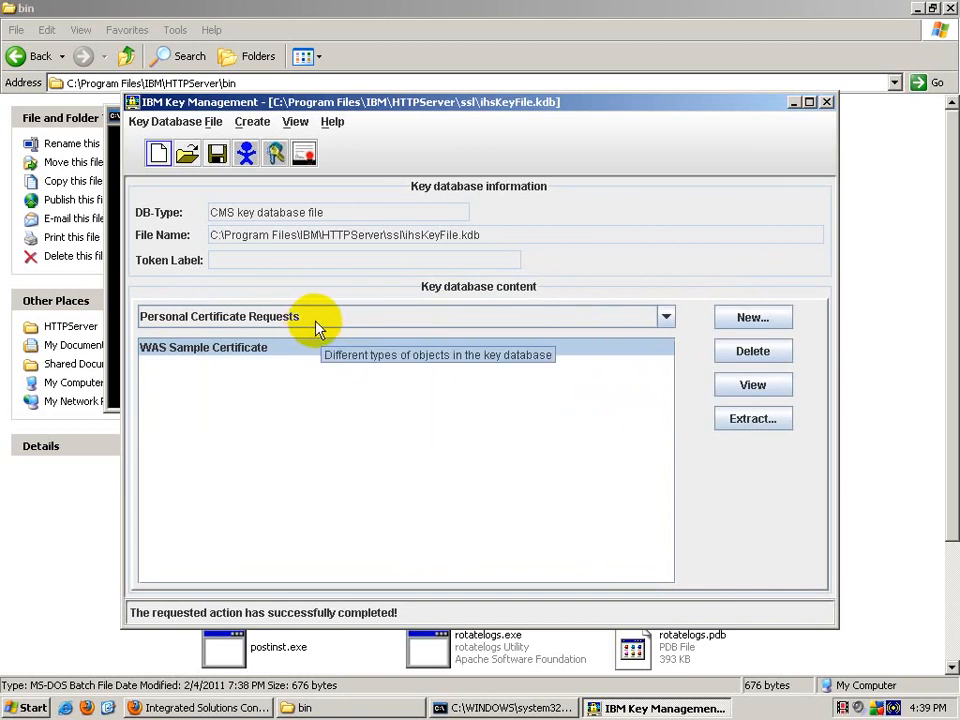
{"action": "left_click", "coordinate": [256, 318]}
Step: Add ssl\RootCert.arm as a signer certificate labelled Root Certificate
{"action": "left_click", "coordinate": [250, 355]}
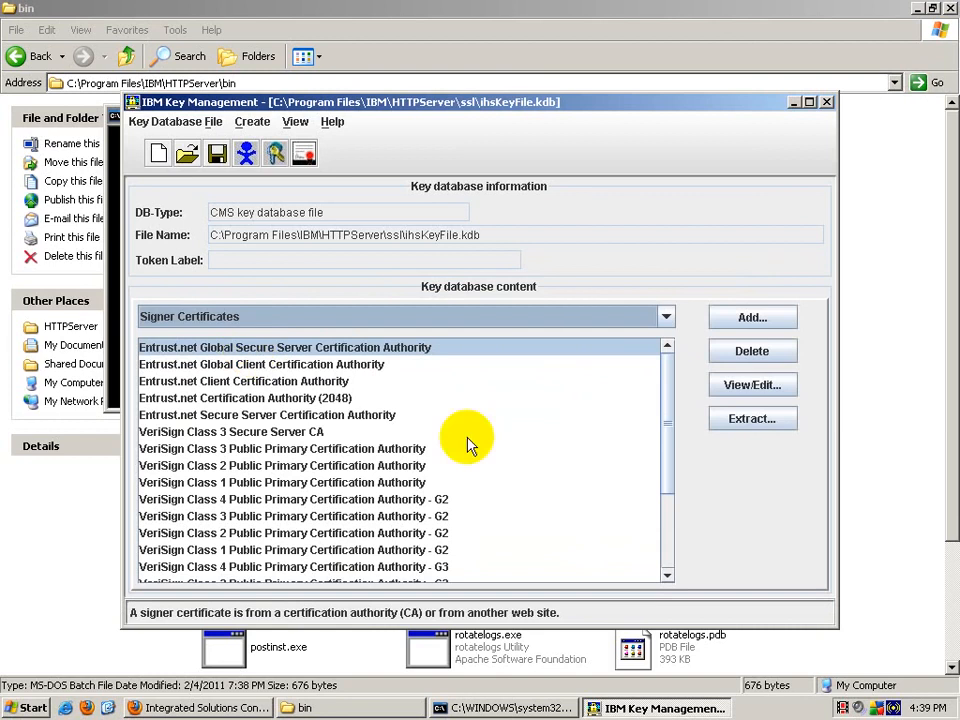
{"action": "left_click", "coordinate": [752, 317]}
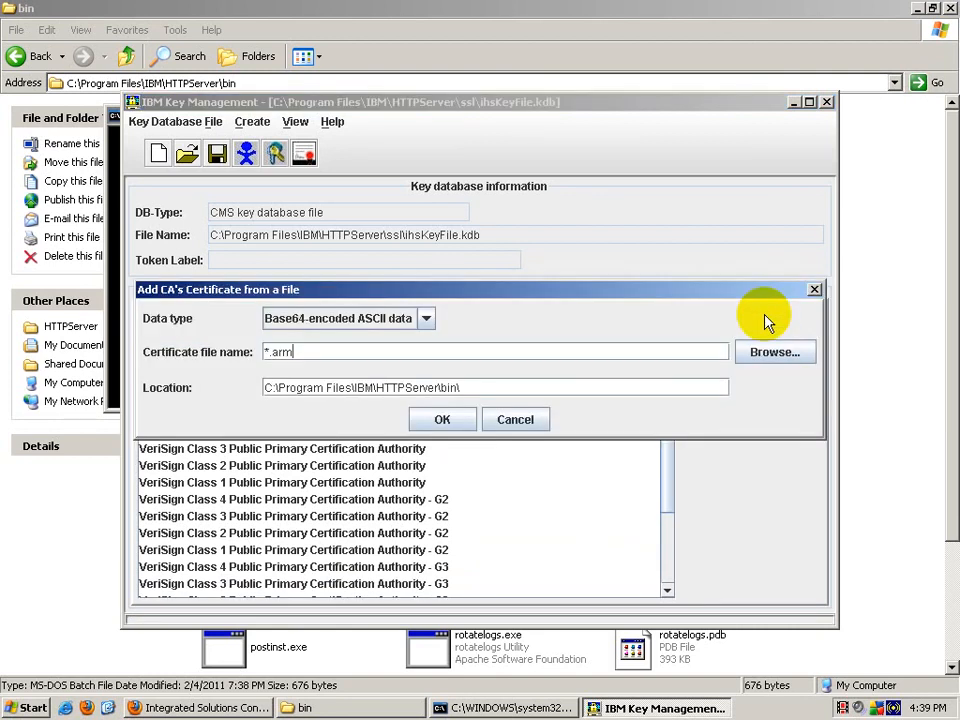
{"action": "left_click", "coordinate": [808, 352]}
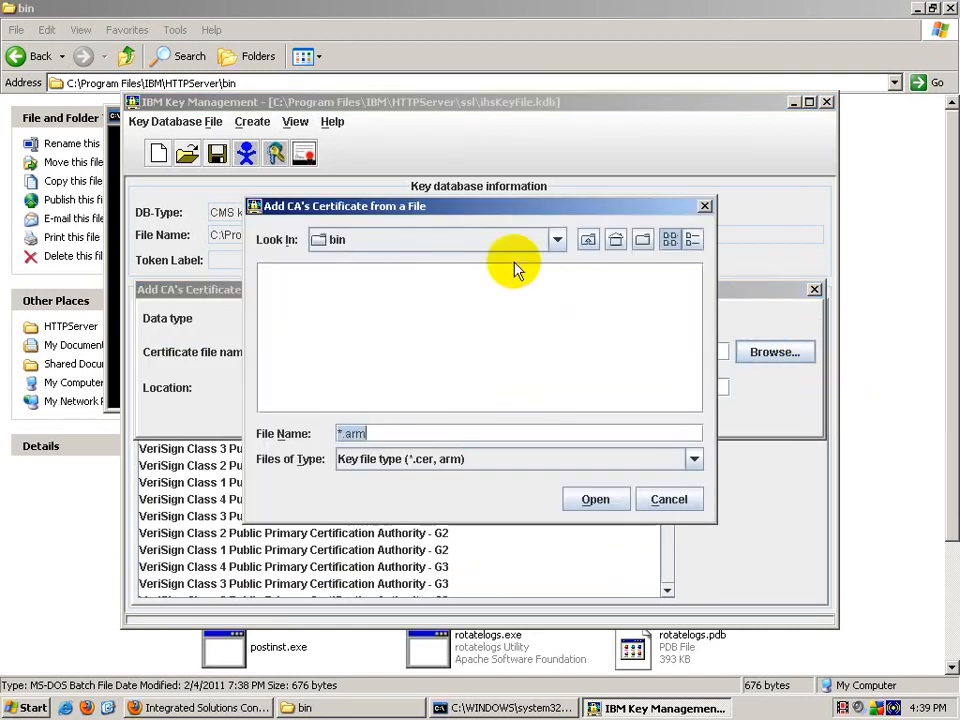
{"action": "left_click", "coordinate": [614, 241]}
{"action": "double_click", "coordinate": [491, 372]}
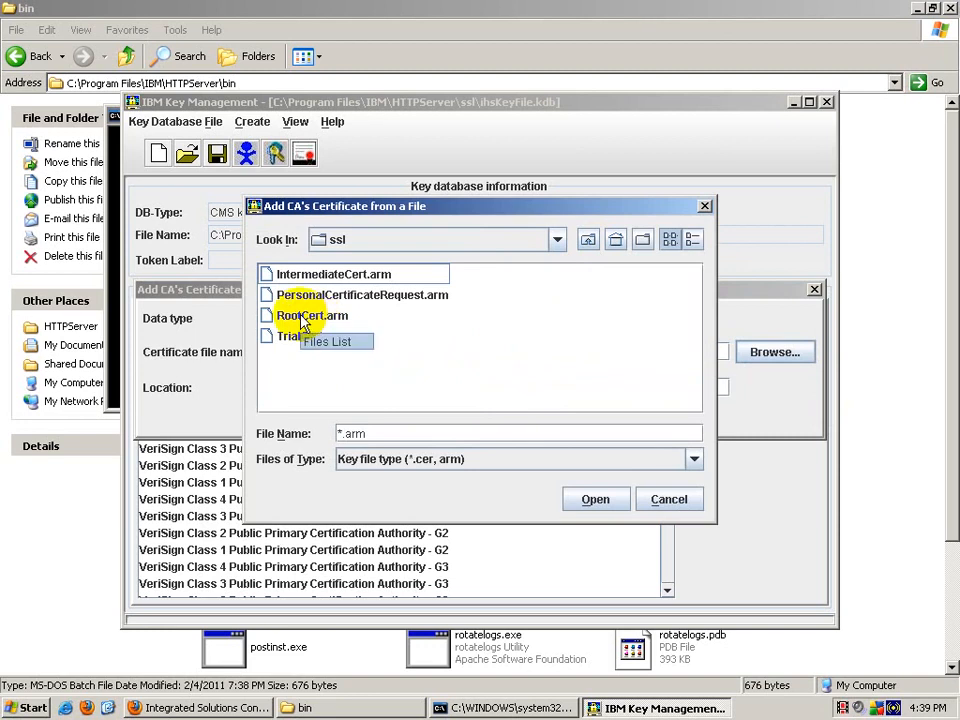
{"action": "left_click", "coordinate": [268, 322]}
{"action": "double_click", "coordinate": [267, 318]}
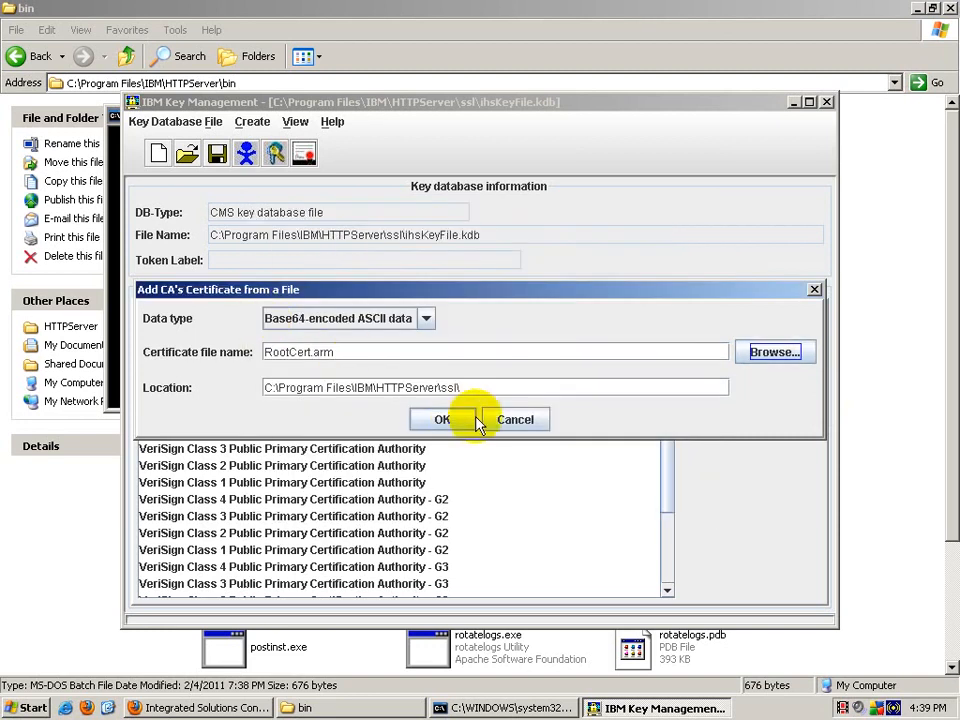
{"action": "left_click", "coordinate": [447, 419]}
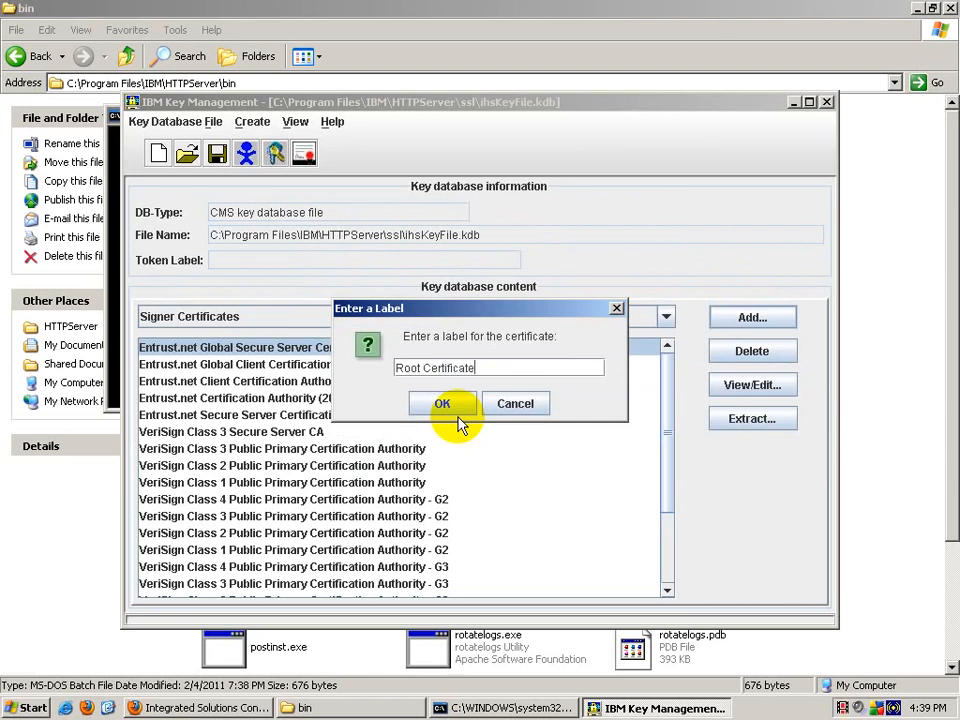
{"action": "left_click", "coordinate": [458, 421]}
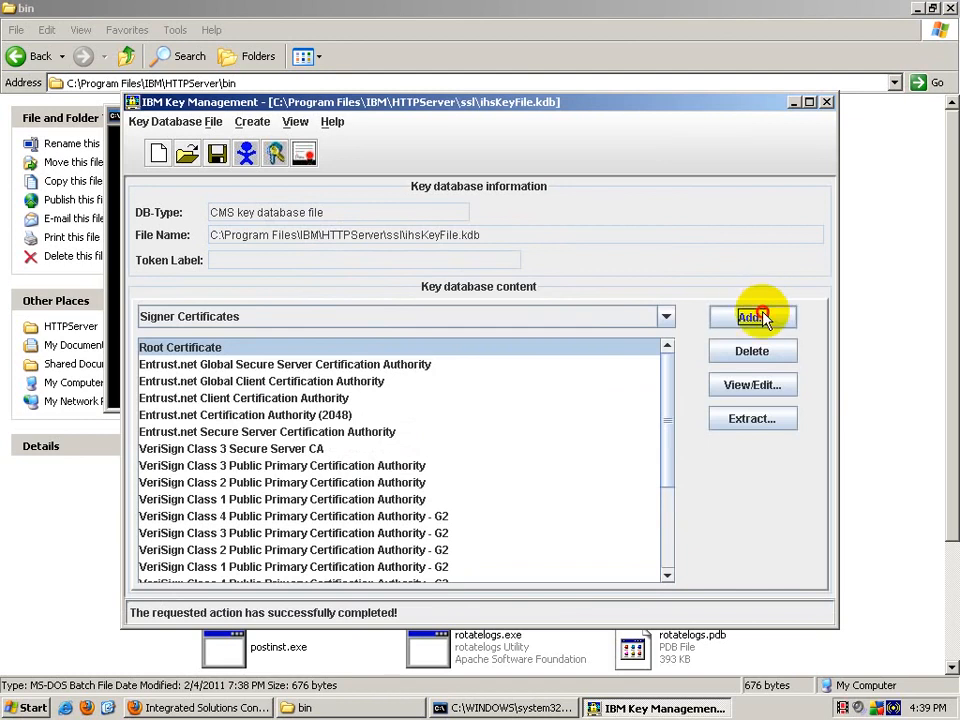
Step: Add ssl\IntermediateCert.arm as a signer certificate labelled Intermediate Certificate
{"action": "left_click", "coordinate": [757, 309]}
{"action": "left_click", "coordinate": [767, 355]}
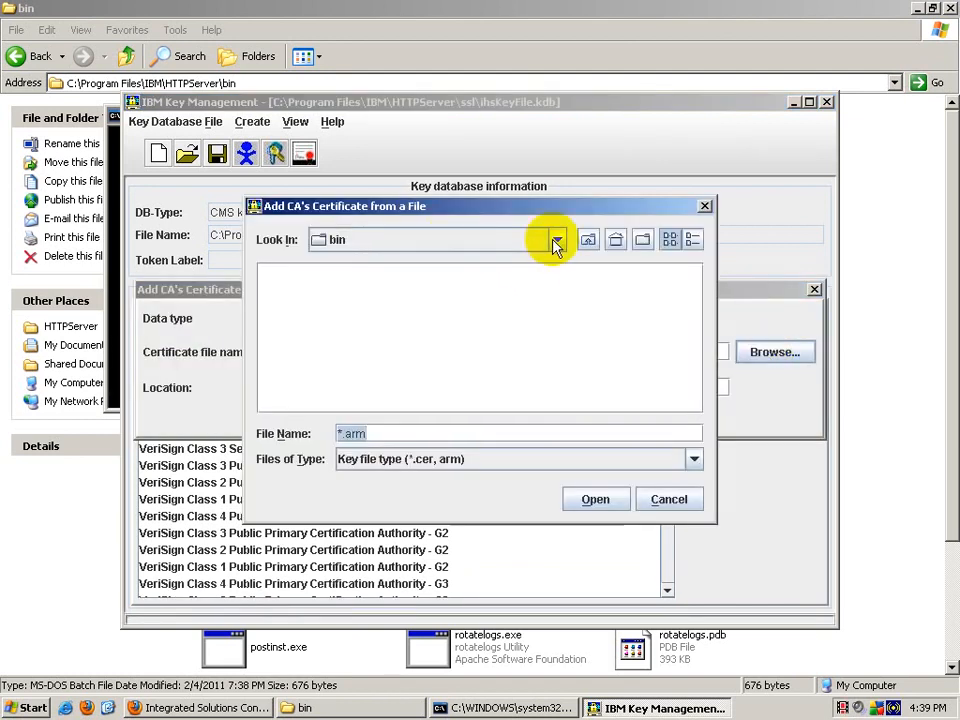
{"action": "left_click", "coordinate": [587, 242]}
{"action": "double_click", "coordinate": [502, 367]}
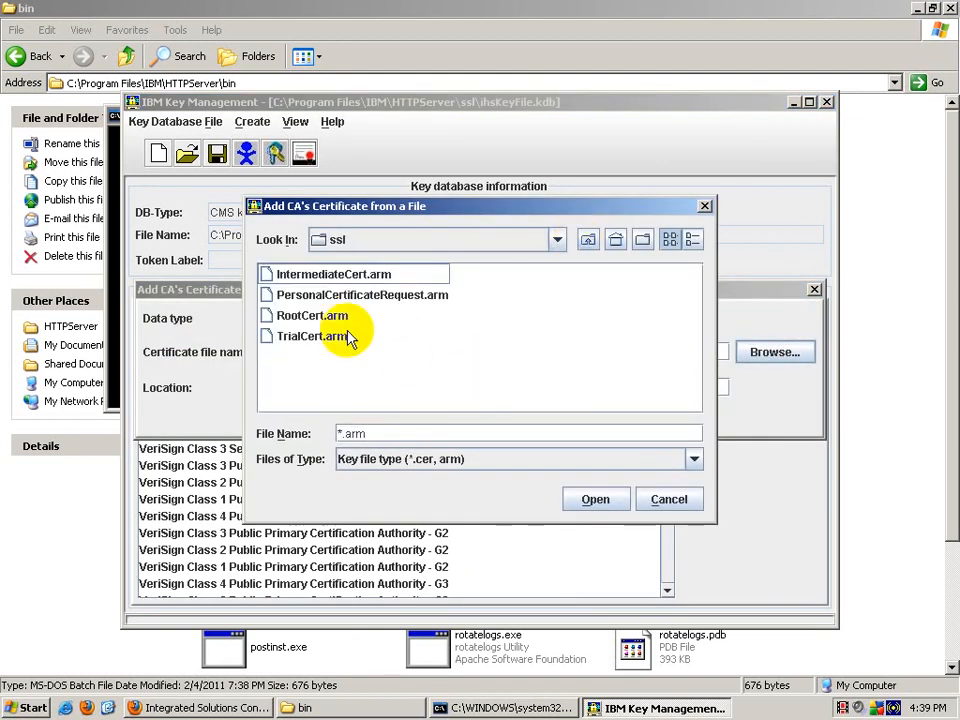
{"action": "left_click", "coordinate": [281, 274]}
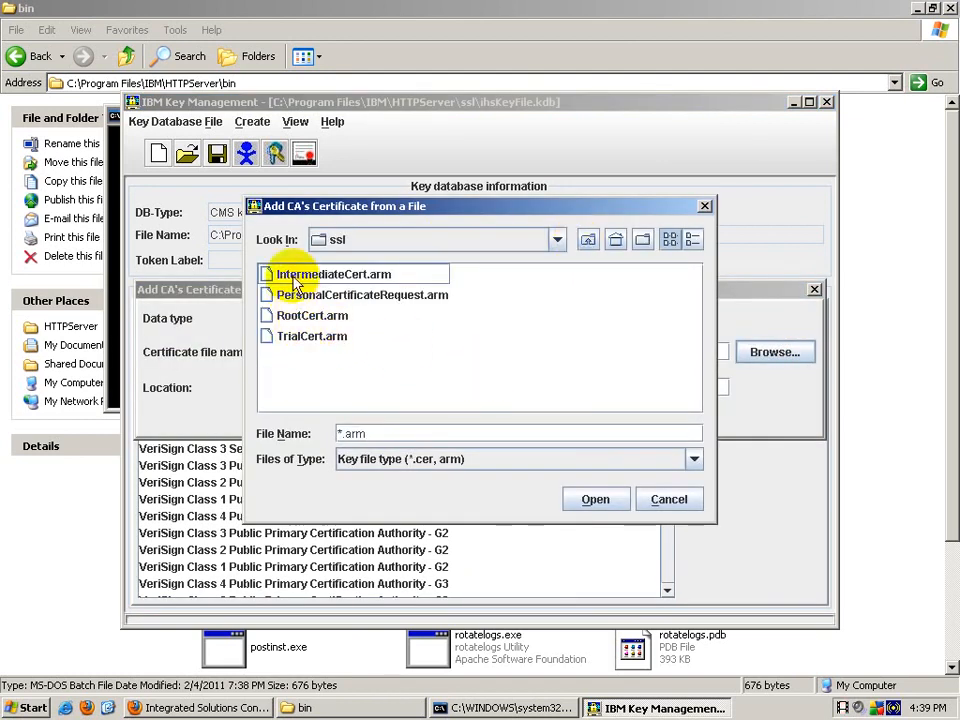
{"action": "left_click", "coordinate": [596, 498]}
{"action": "left_click", "coordinate": [443, 420]}
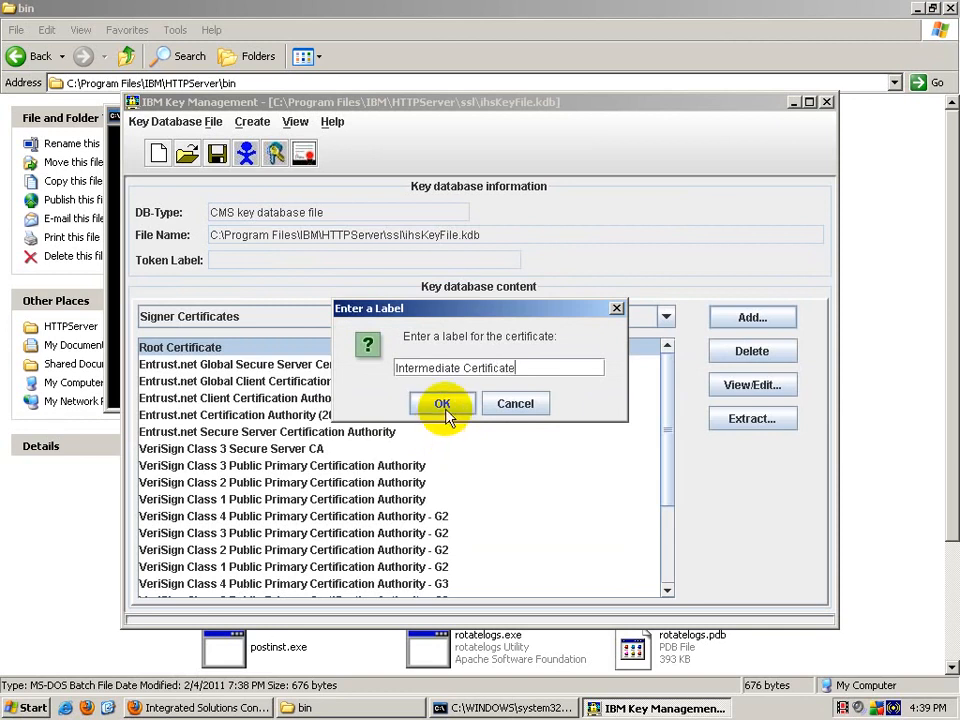
{"action": "left_click", "coordinate": [447, 406]}
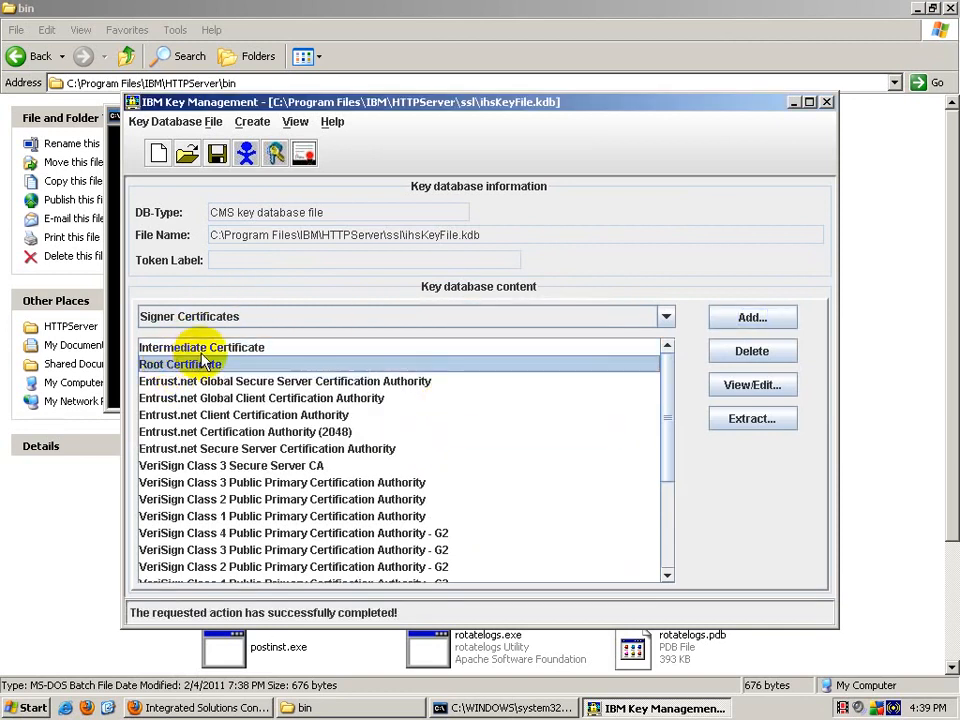
{"action": "left_click", "coordinate": [310, 318]}
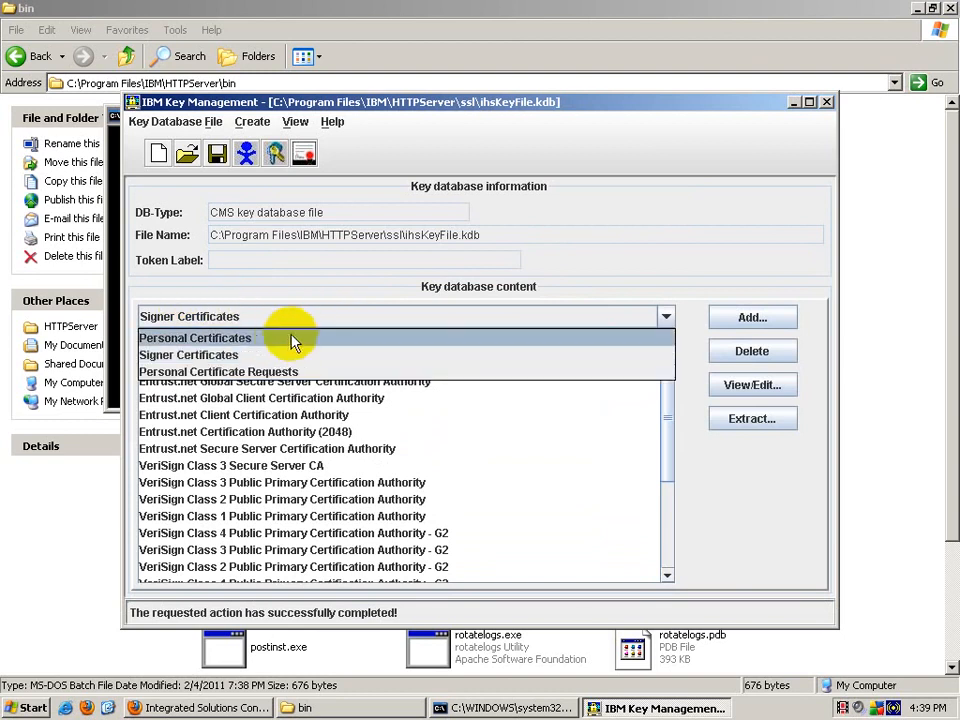
Step: Receive HTTPServer\ssl\TrialCert.arm into the personal certificates, then close IBM Key Management
{"action": "left_click", "coordinate": [285, 336]}
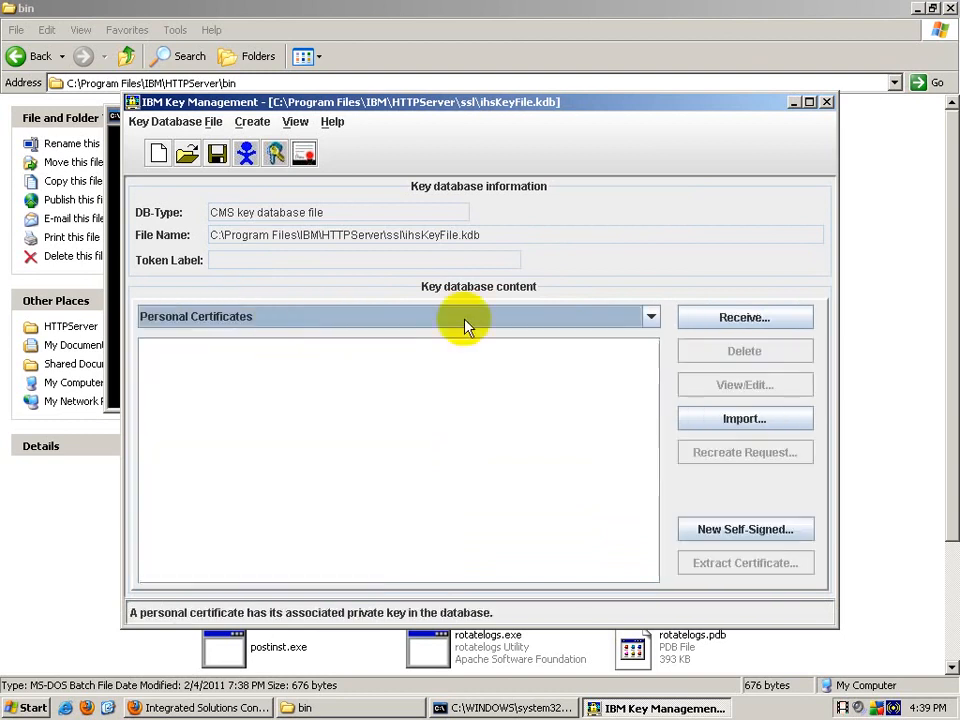
{"action": "left_click", "coordinate": [738, 322]}
{"action": "left_click", "coordinate": [768, 351]}
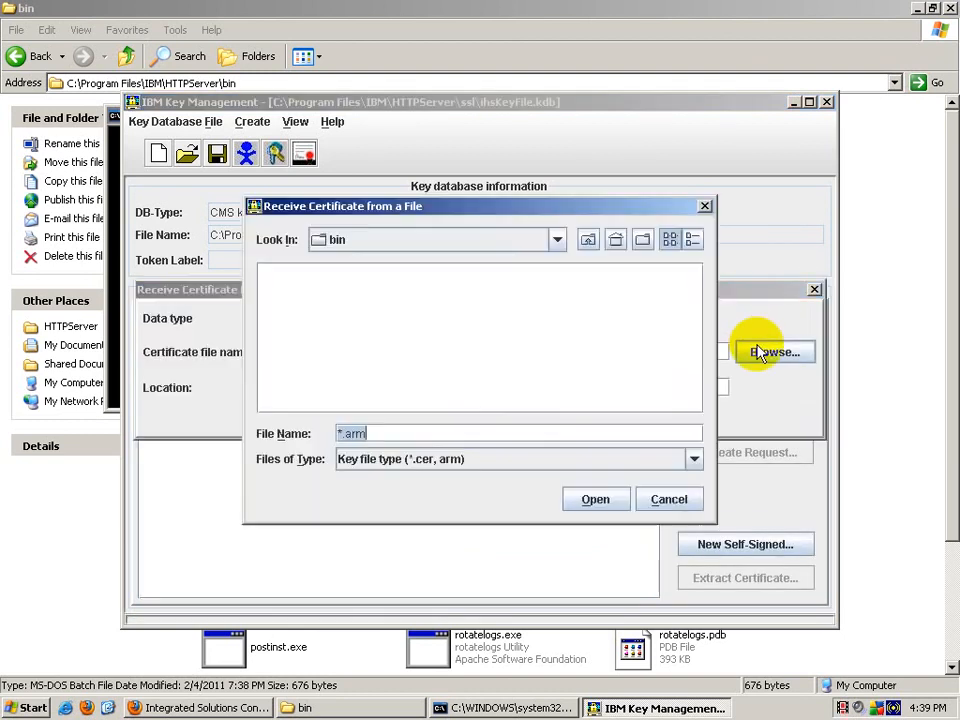
{"action": "left_click", "coordinate": [588, 241]}
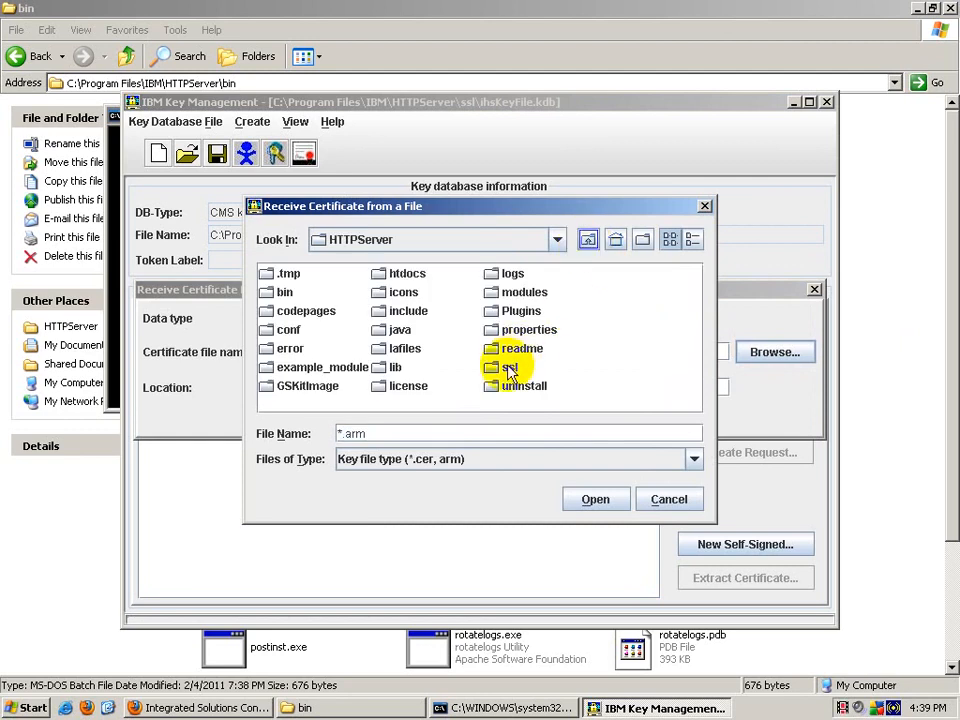
{"action": "double_click", "coordinate": [452, 368]}
{"action": "left_click", "coordinate": [285, 337]}
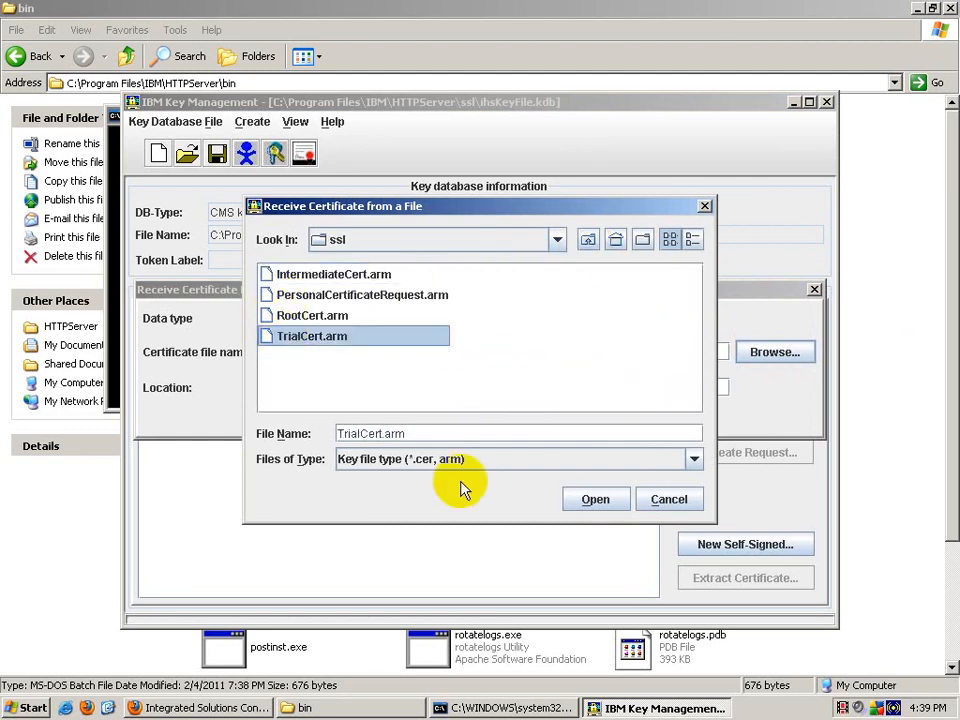
{"action": "left_click", "coordinate": [590, 499]}
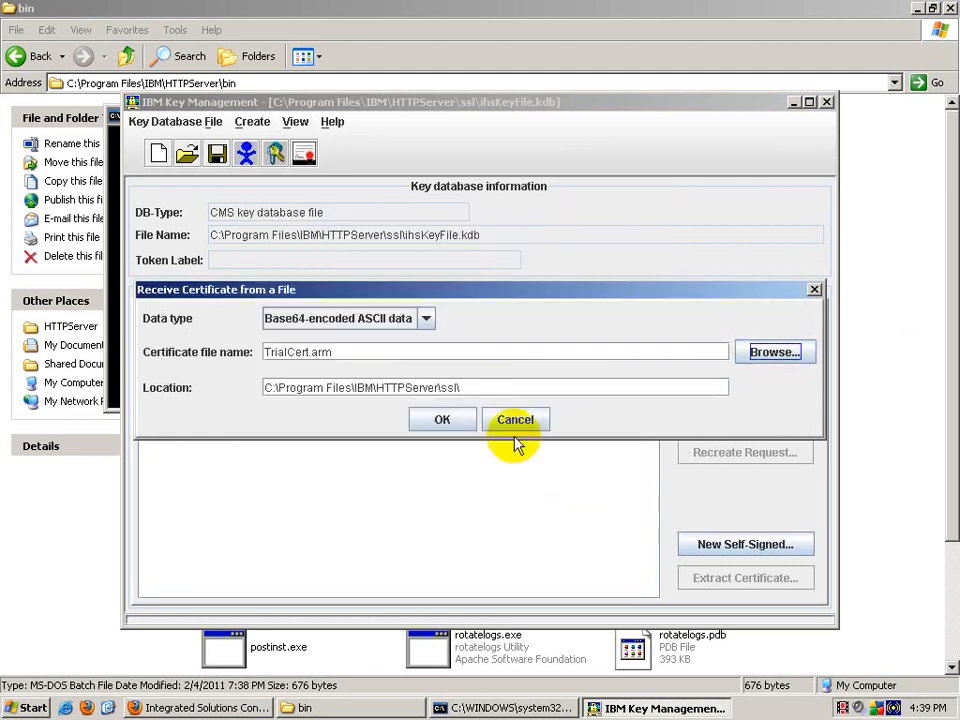
{"action": "left_click", "coordinate": [452, 422]}
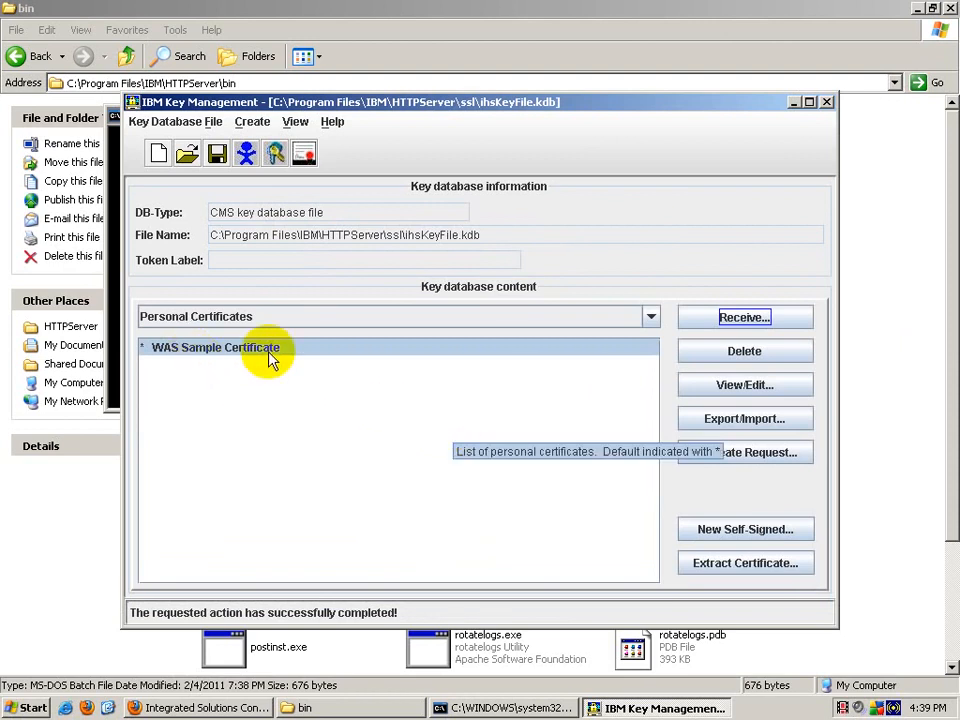
{"action": "left_click", "coordinate": [826, 104]}
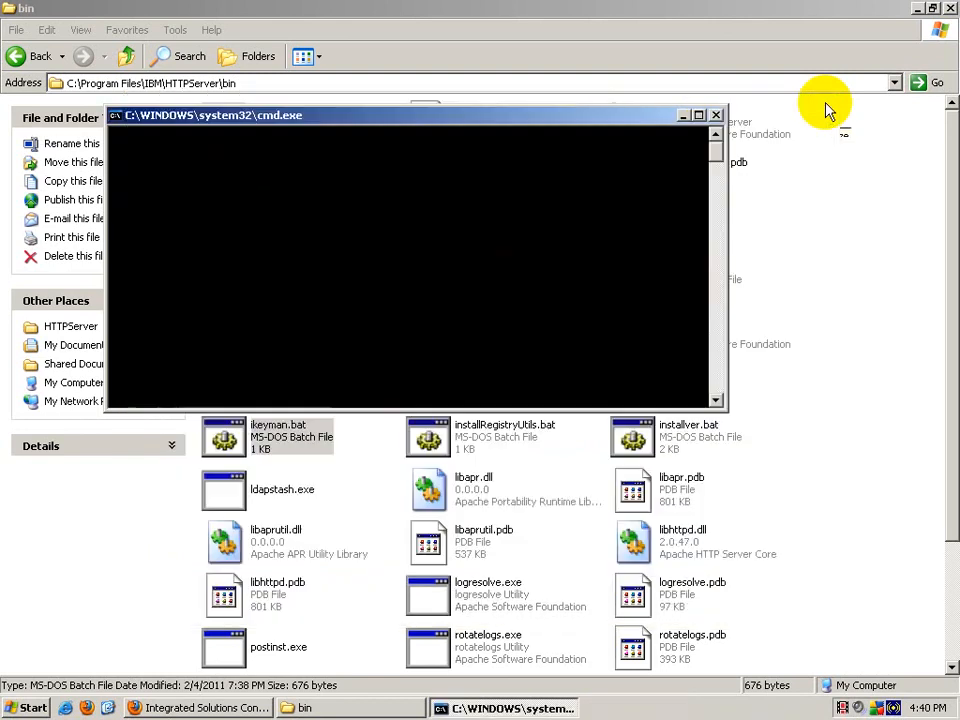
Step: Refresh and close the bin folder window
{"action": "right_click", "coordinate": [882, 214]}
{"action": "left_click", "coordinate": [855, 263]}
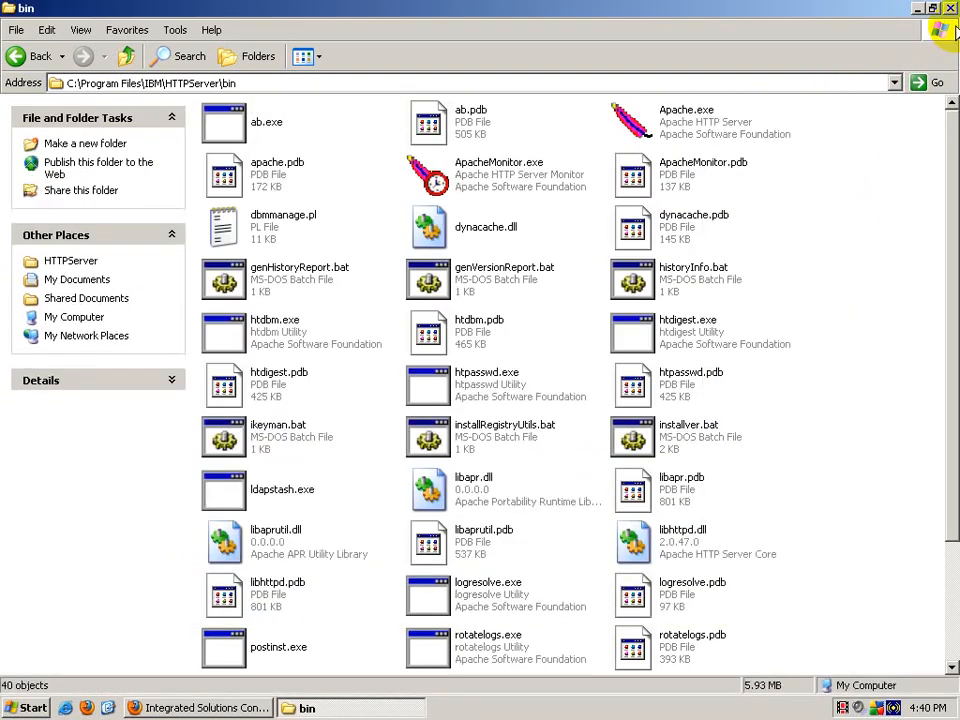
{"action": "left_click", "coordinate": [950, 12]}
{"action": "left_click", "coordinate": [232, 708]}
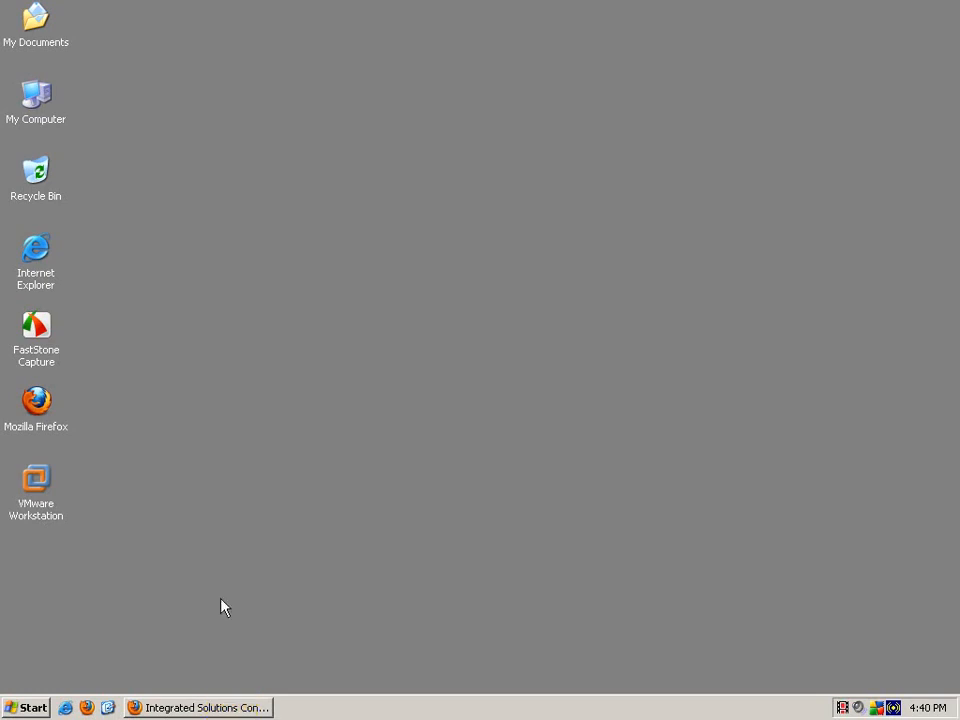
Step: Browse from My Computer to C:\Program Files\IBM\HTTPServer\conf
{"action": "double_click", "coordinate": [33, 118]}
{"action": "double_click", "coordinate": [265, 238]}
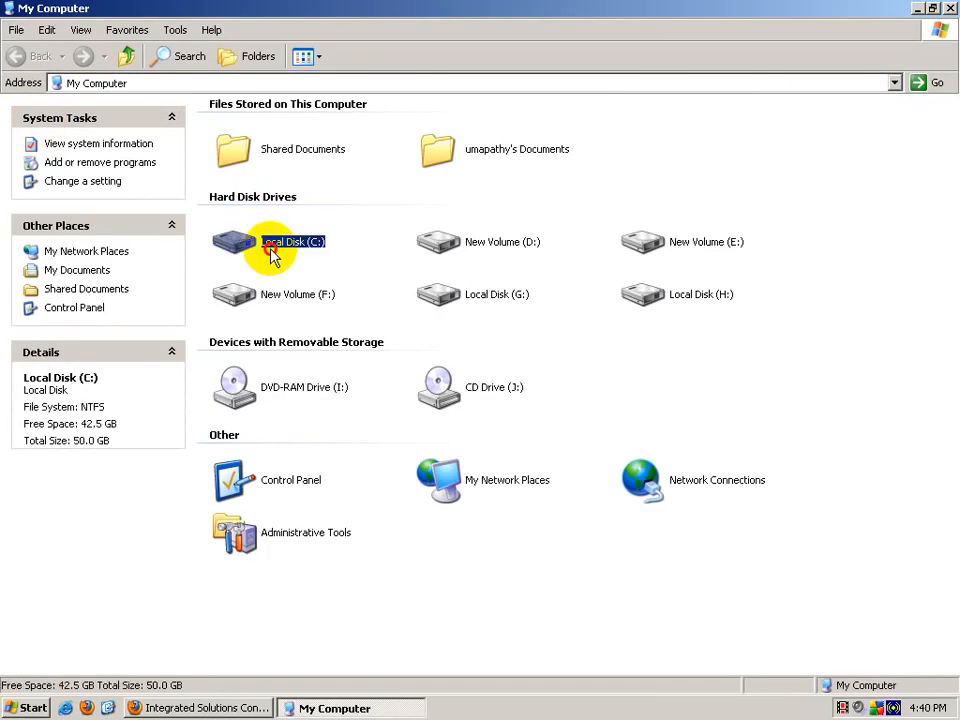
{"action": "double_click", "coordinate": [457, 131]}
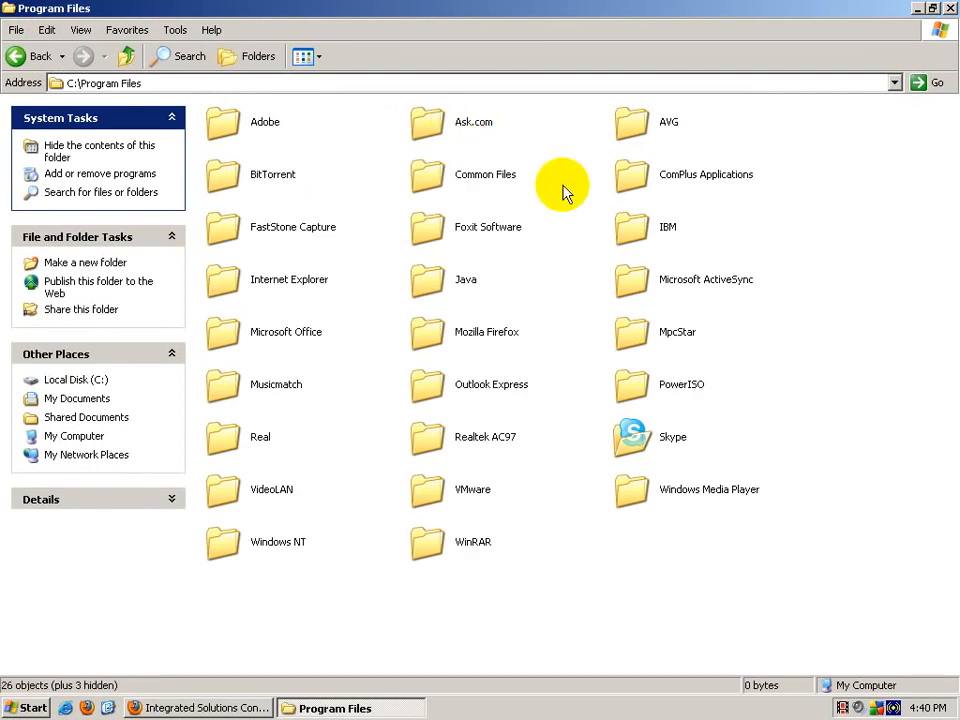
{"action": "double_click", "coordinate": [655, 248]}
{"action": "double_click", "coordinate": [443, 141]}
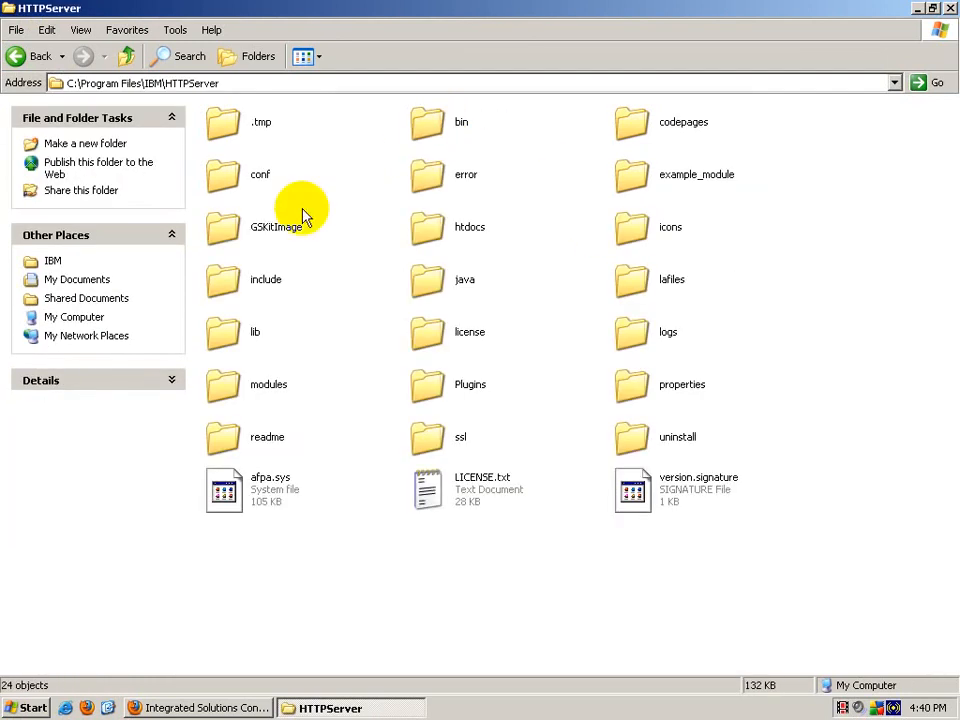
{"action": "double_click", "coordinate": [253, 193]}
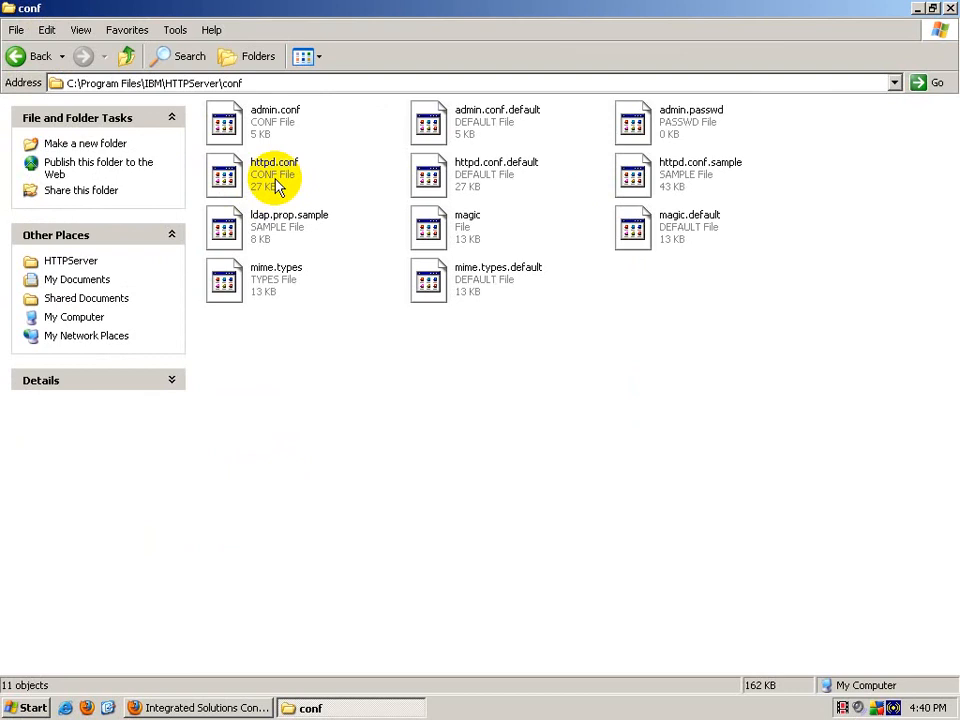
Step: Open httpd.conf in WordPad via the Open With program list
{"action": "double_click", "coordinate": [278, 188]}
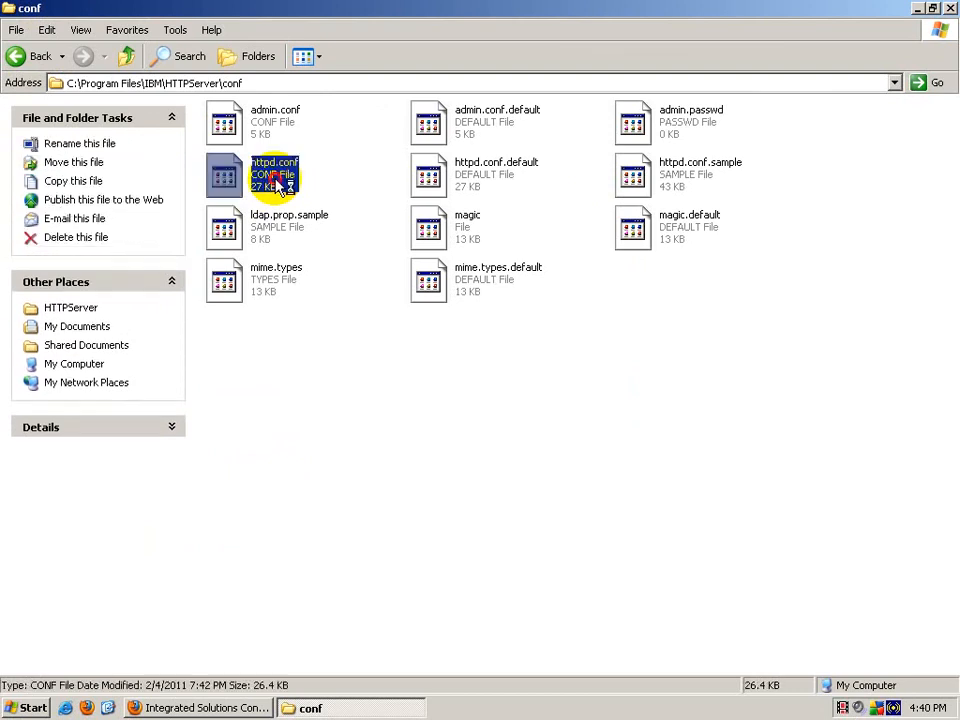
{"action": "left_click", "coordinate": [440, 405]}
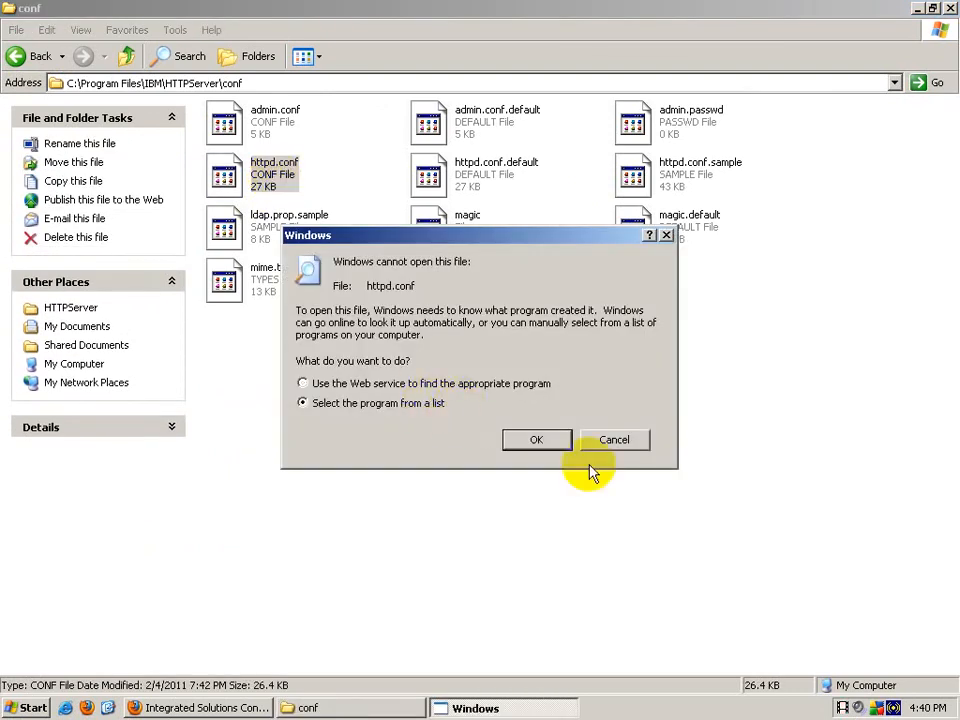
{"action": "left_click", "coordinate": [541, 445]}
{"action": "left_click", "coordinate": [360, 437]}
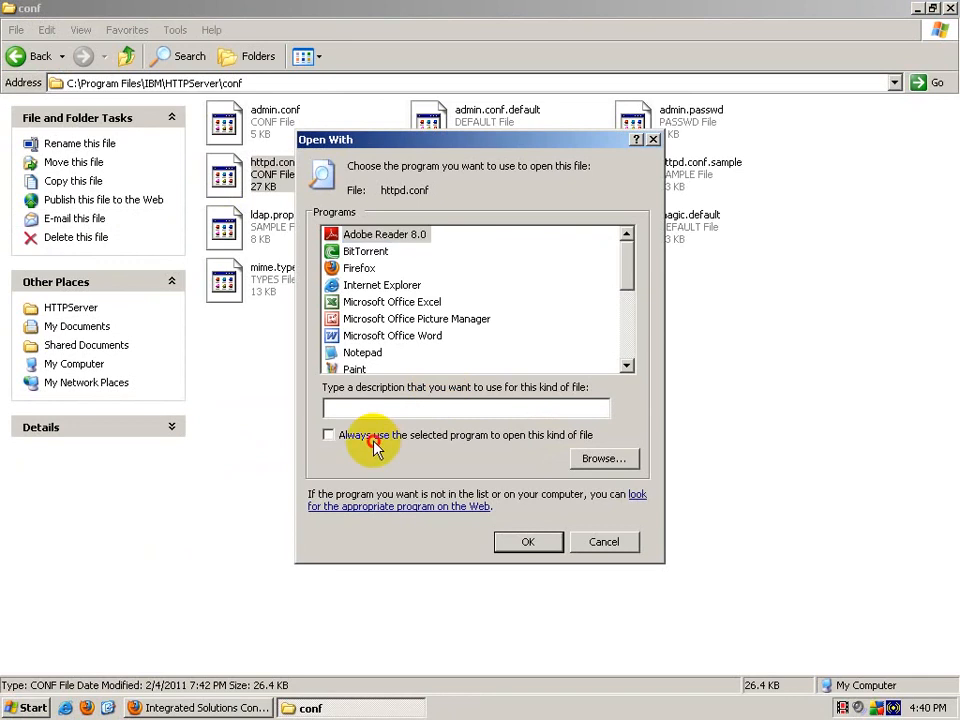
{"action": "left_click_drag", "start_coordinate": [628, 261], "coordinate": [625, 285]}
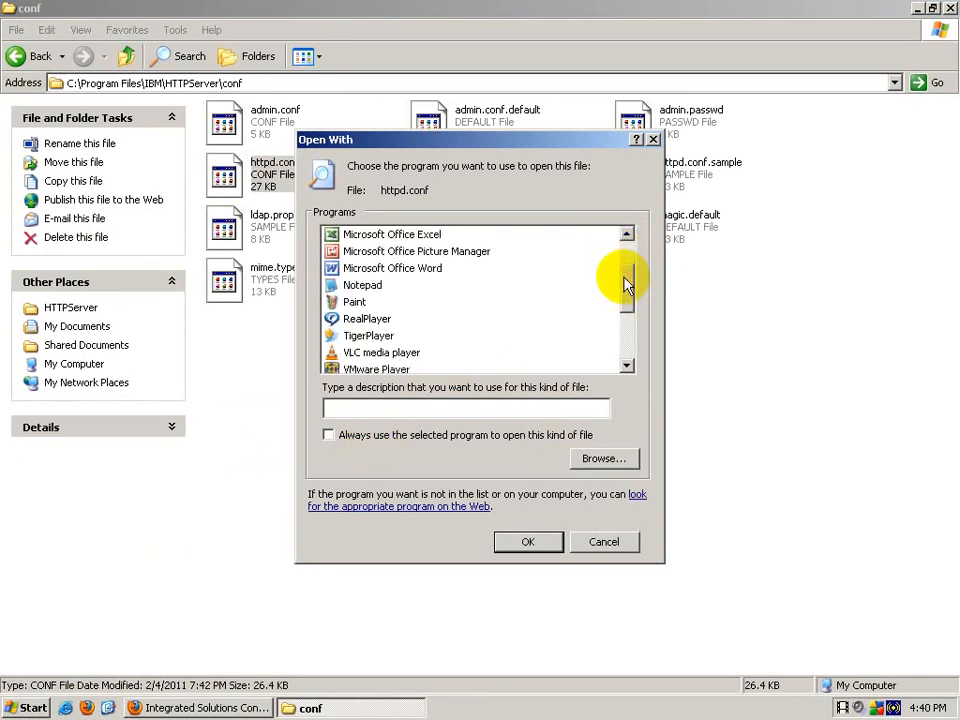
{"action": "left_click", "coordinate": [363, 286]}
{"action": "left_click", "coordinate": [620, 335]}
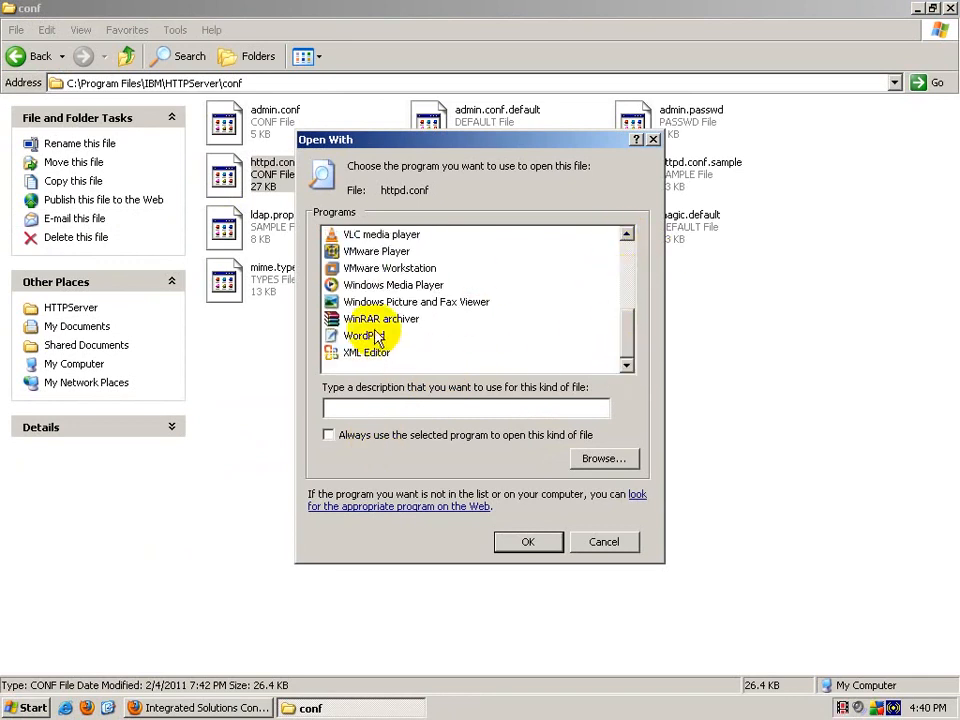
{"action": "left_click", "coordinate": [372, 336]}
{"action": "left_click", "coordinate": [555, 541]}
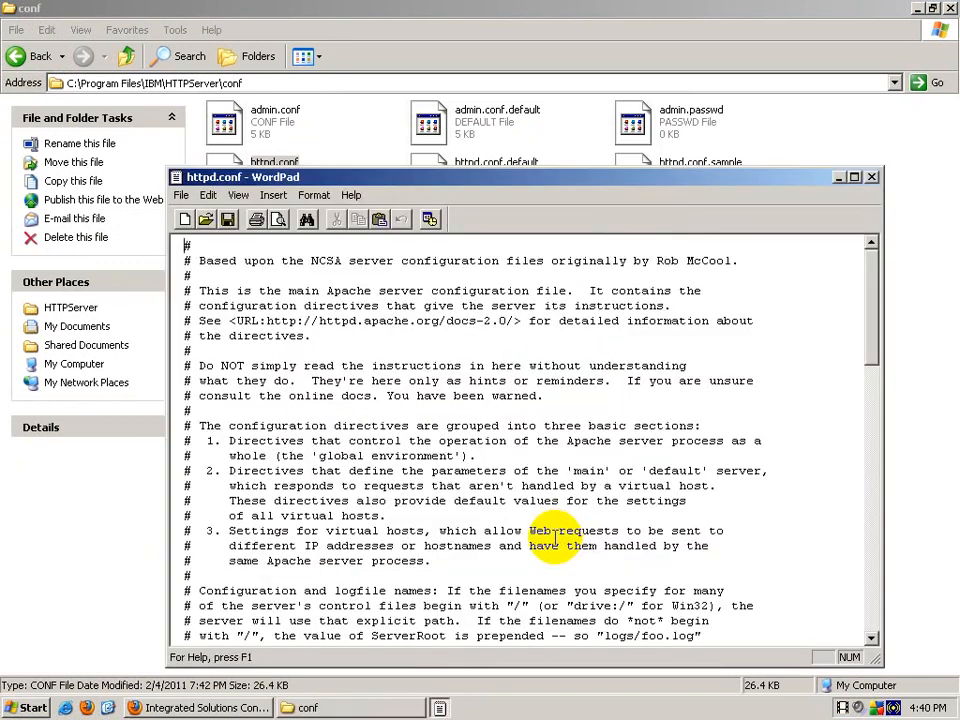
Step: Maximize WordPad, find LoadModule, and insert a blank line after the access_module line
{"action": "left_click", "coordinate": [854, 176]}
{"action": "mouse_move", "coordinate": [949, 92]}
{"action": "left_mouse_down"}
{"action": "mouse_move", "coordinate": [950, 110]}
{"action": "mouse_move", "coordinate": [951, 96]}
{"action": "left_mouse_up"}
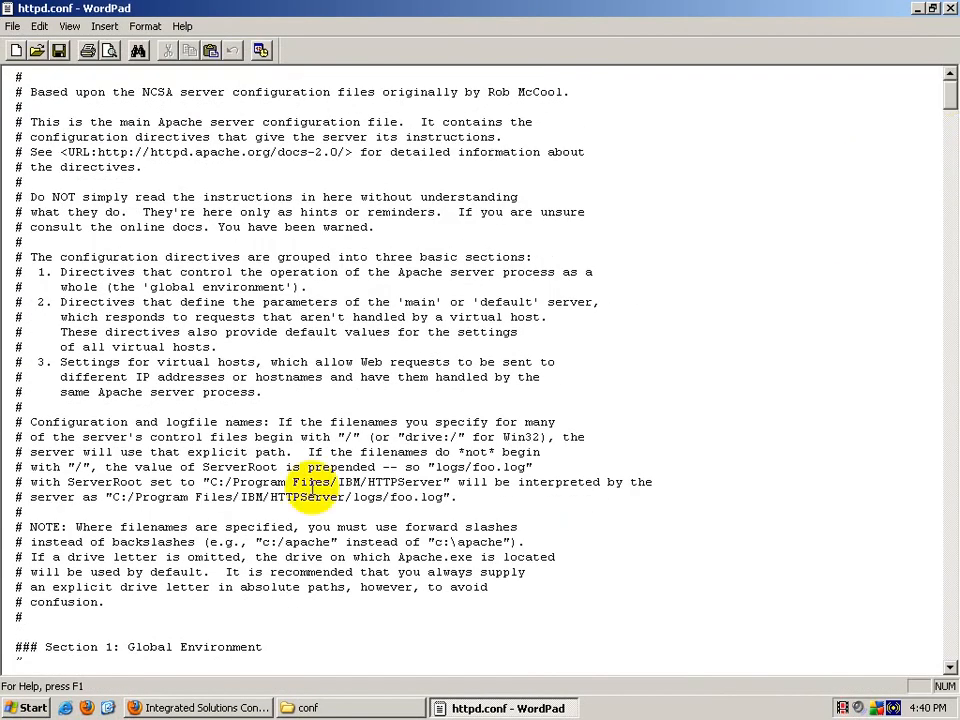
{"action": "key", "text": "ctrl+f"}
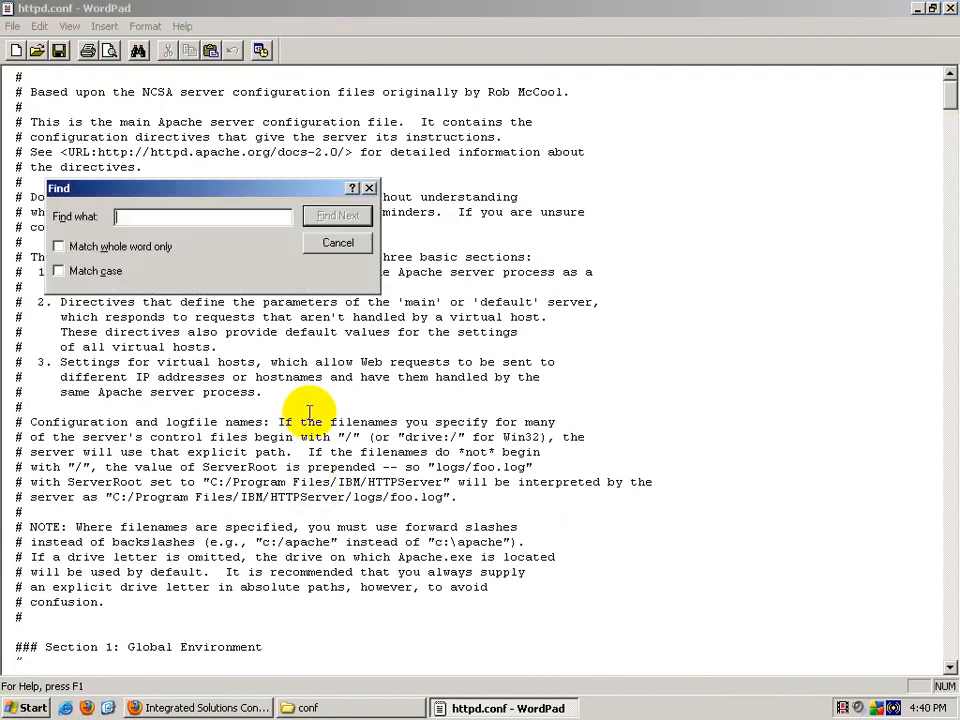
{"action": "type", "text": "LoadM"}
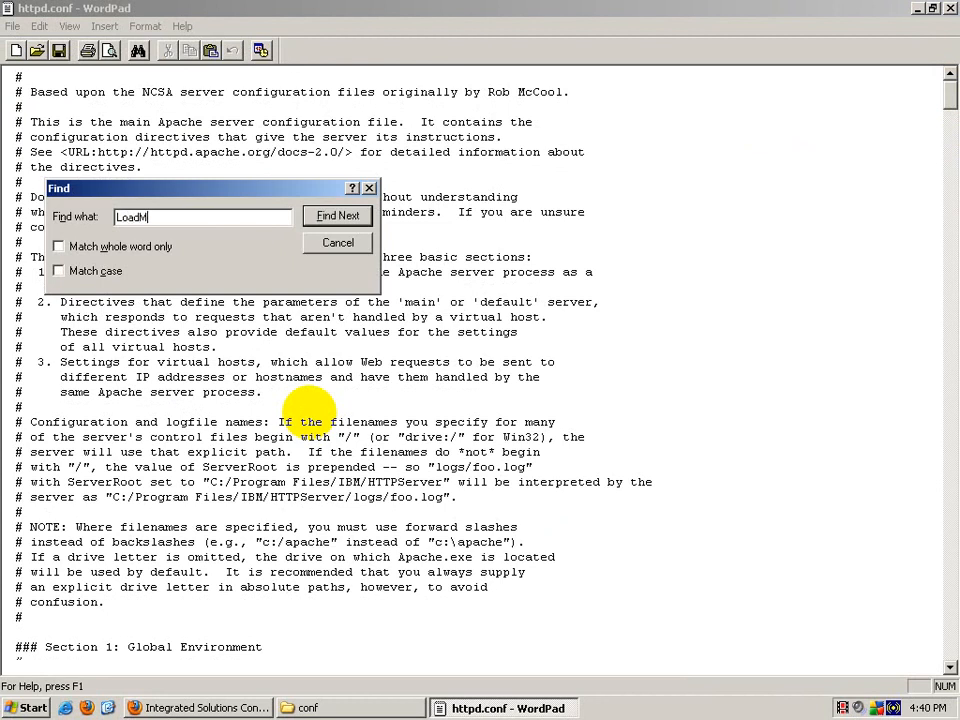
{"action": "type", "text": "odule"}
{"action": "key", "text": "Return"}
{"action": "key", "text": "Escape"}
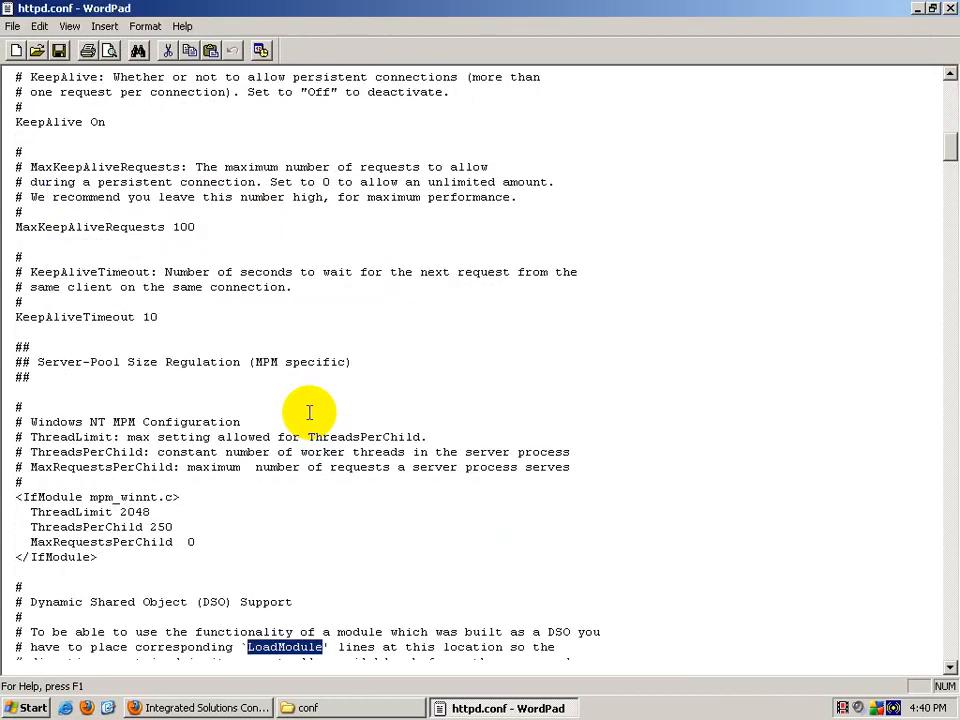
{"action": "scroll", "coordinate": [310, 411], "scroll_direction": "down", "scroll_amount": 7}
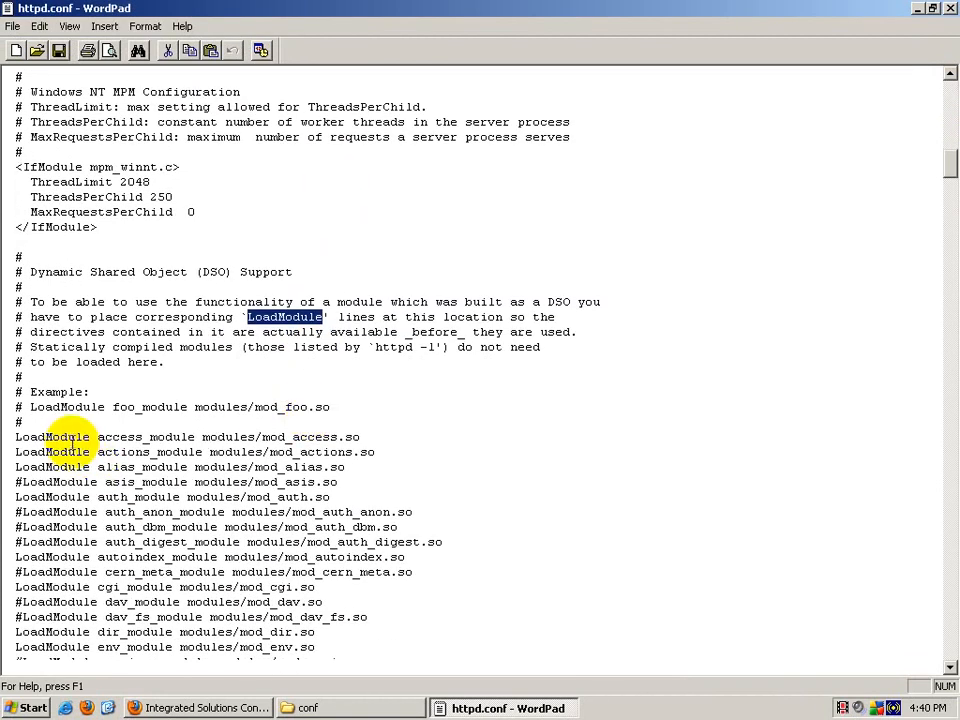
{"action": "left_click", "coordinate": [666, 478]}
{"action": "key", "text": "Return"}
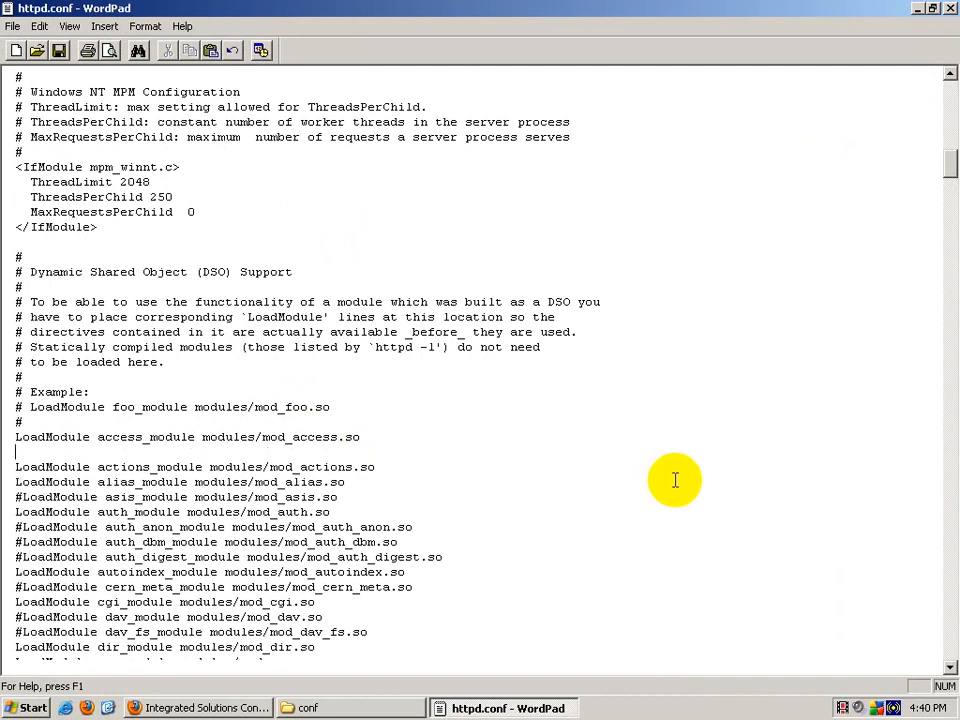
{"action": "left_click", "coordinate": [388, 708]}
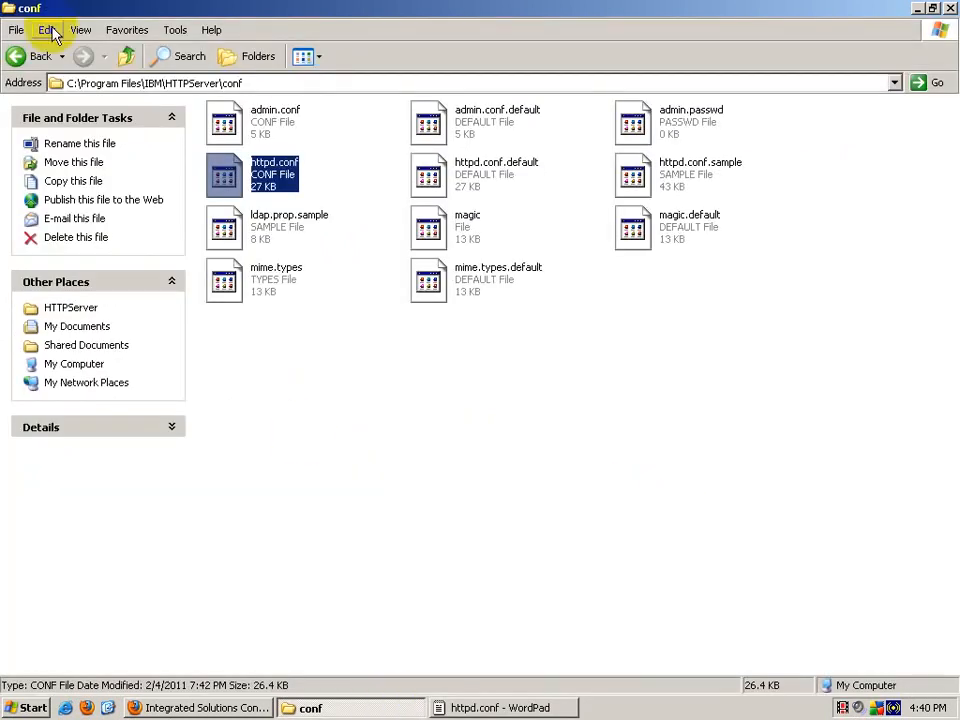
Step: Go up to My Computer and open F:\WAS Documents to locate Changes to httpd conf File.txt
{"action": "left_click", "coordinate": [127, 62]}
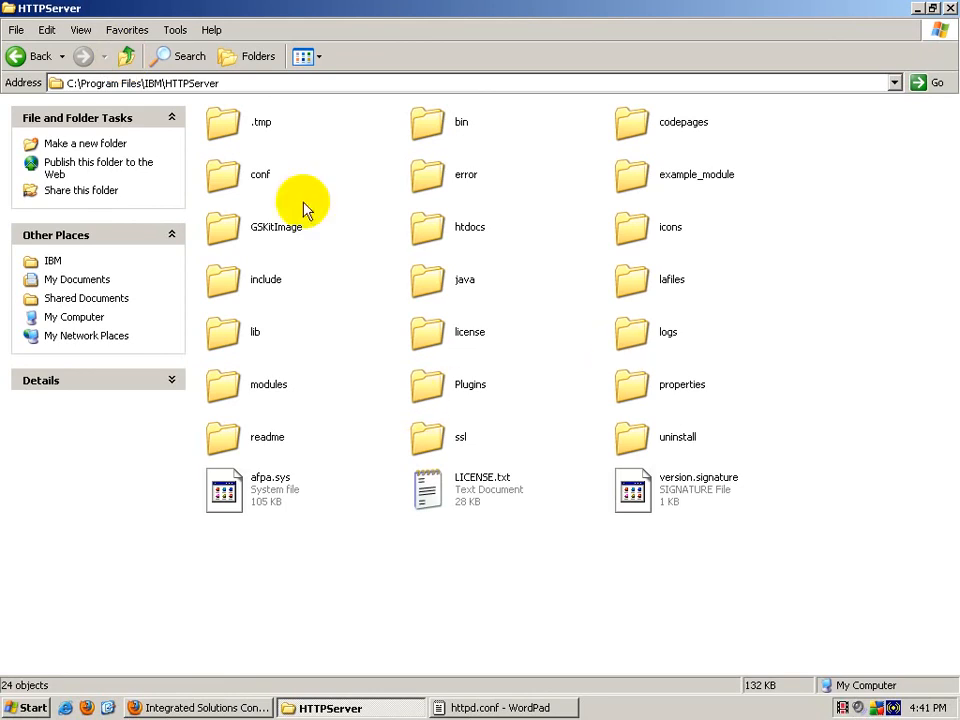
{"action": "left_click", "coordinate": [127, 56]}
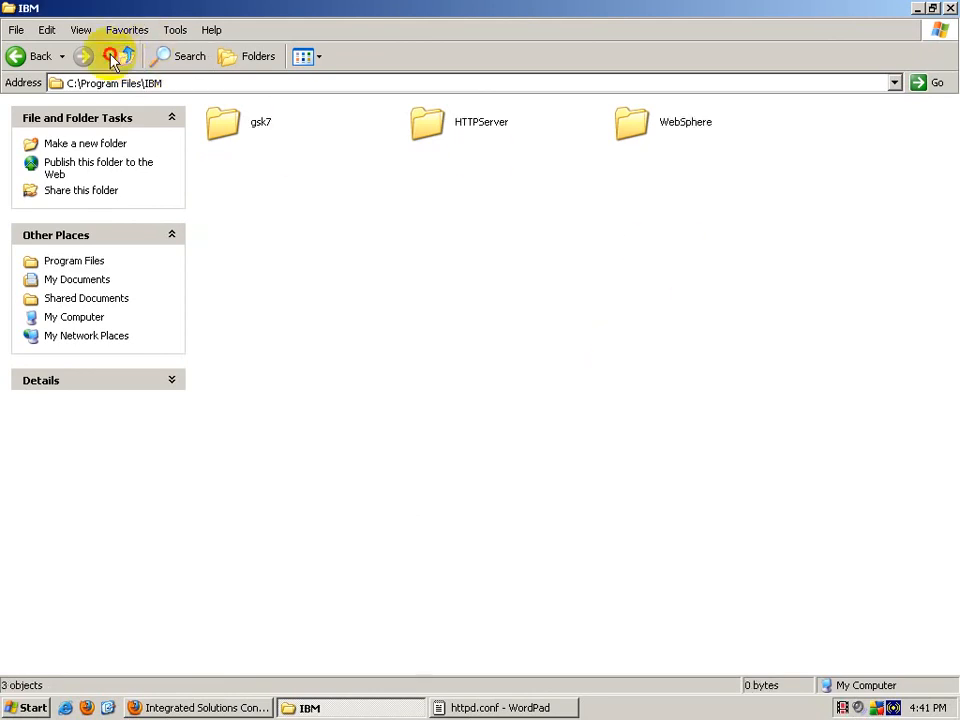
{"action": "left_click", "coordinate": [122, 57]}
{"action": "left_click", "coordinate": [122, 57]}
{"action": "left_click", "coordinate": [122, 57]}
{"action": "left_click", "coordinate": [262, 292]}
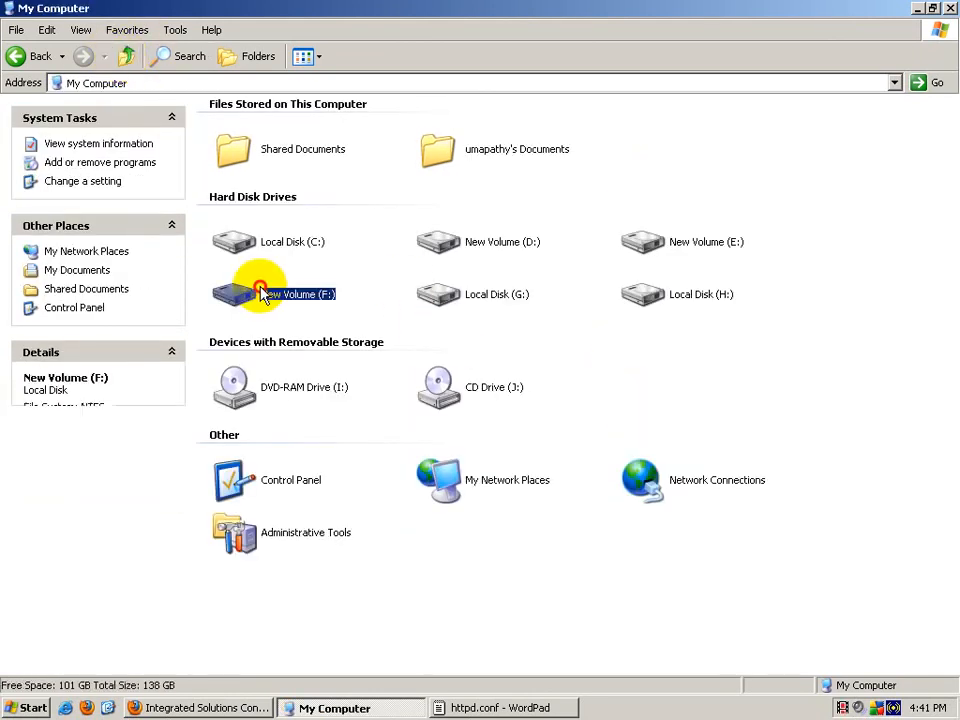
{"action": "double_click", "coordinate": [262, 292]}
{"action": "double_click", "coordinate": [656, 180]}
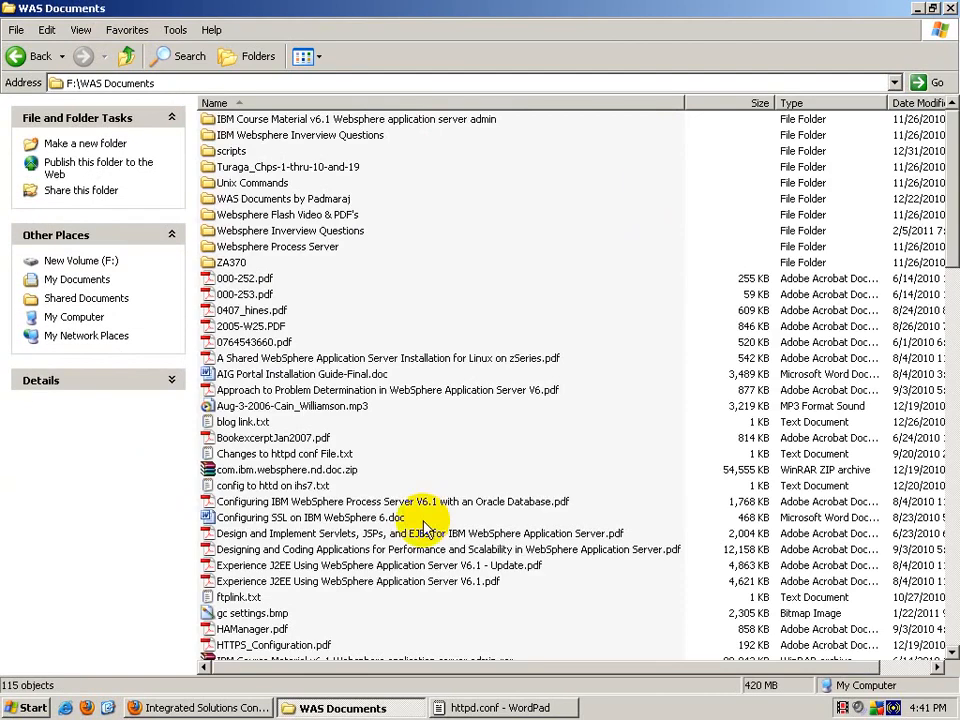
{"action": "scroll", "coordinate": [425, 527], "scroll_direction": "down", "scroll_amount": 7}
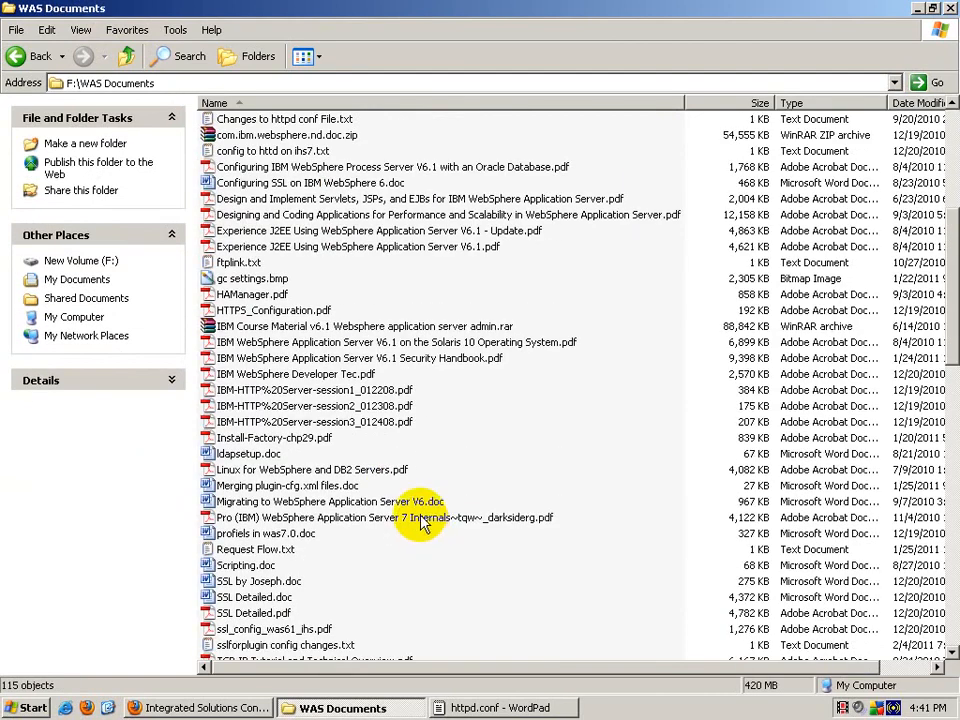
{"action": "scroll", "coordinate": [422, 522], "scroll_direction": "up", "scroll_amount": 2}
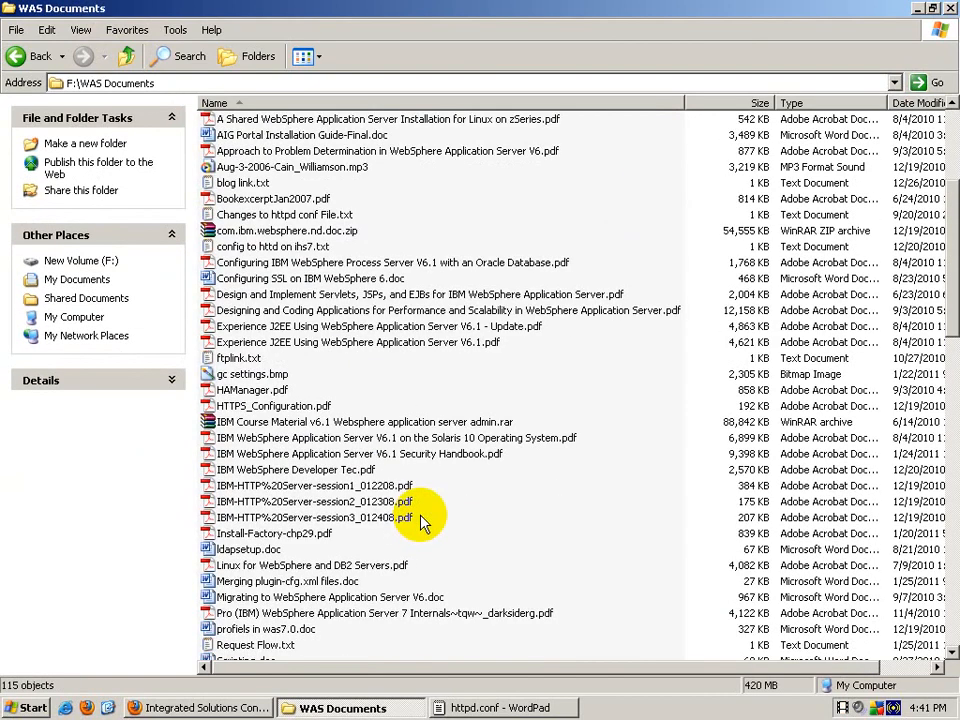
Step: Open the Changes to httpd conf File.txt note, select its ibm_ssl_module line, then close it
{"action": "left_click", "coordinate": [294, 216]}
{"action": "double_click", "coordinate": [294, 216]}
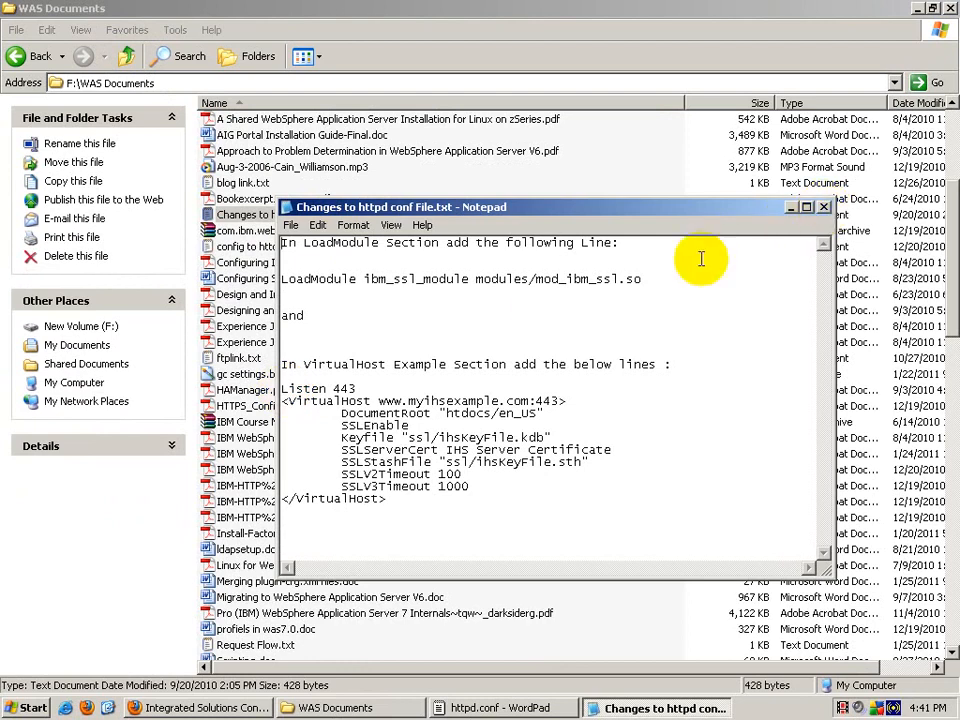
{"action": "left_click_drag", "start_coordinate": [658, 277], "coordinate": [277, 279]}
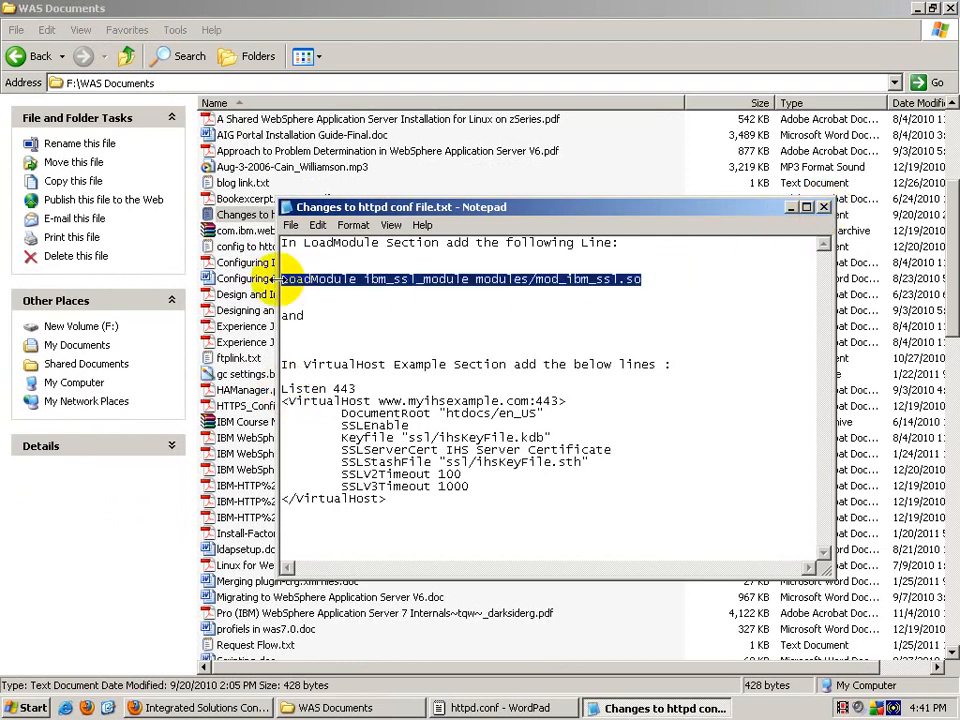
{"action": "left_click", "coordinate": [823, 207]}
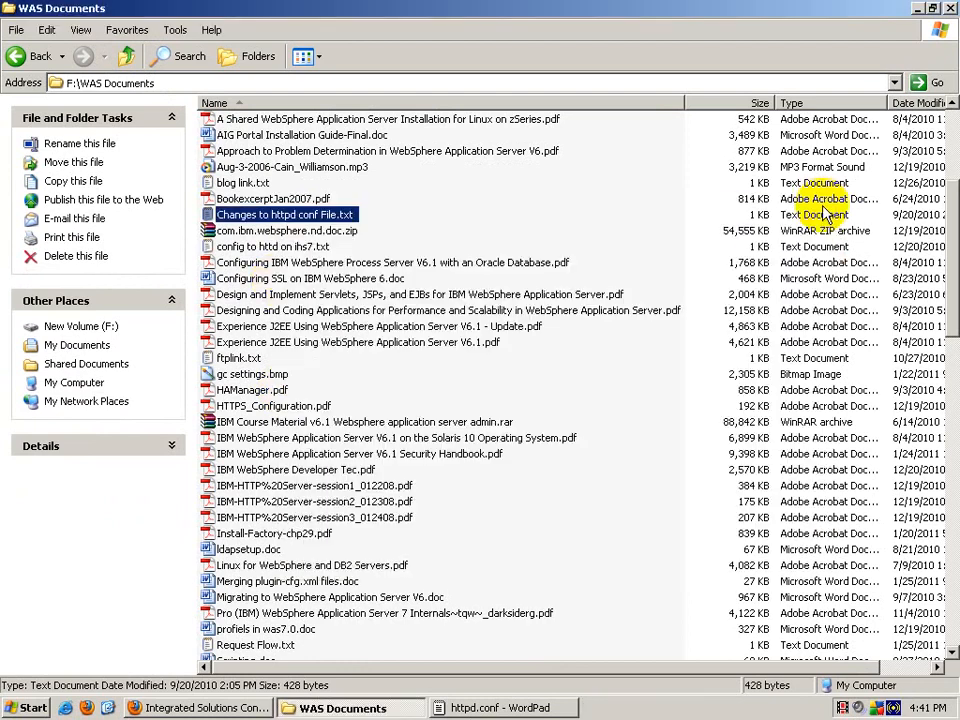
Step: Sort WAS Documents by size and check the sslforplugin config changes.txt notes
{"action": "left_click_drag", "start_coordinate": [952, 218], "coordinate": [943, 647]}
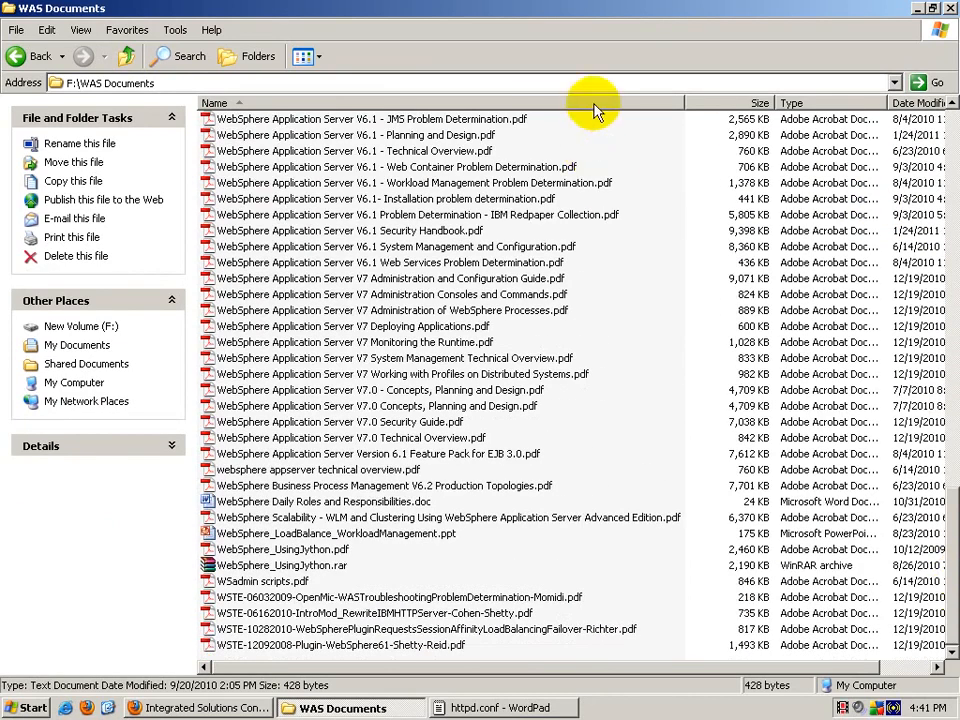
{"action": "left_click", "coordinate": [754, 103]}
{"action": "left_click_drag", "start_coordinate": [955, 530], "coordinate": [936, 126]}
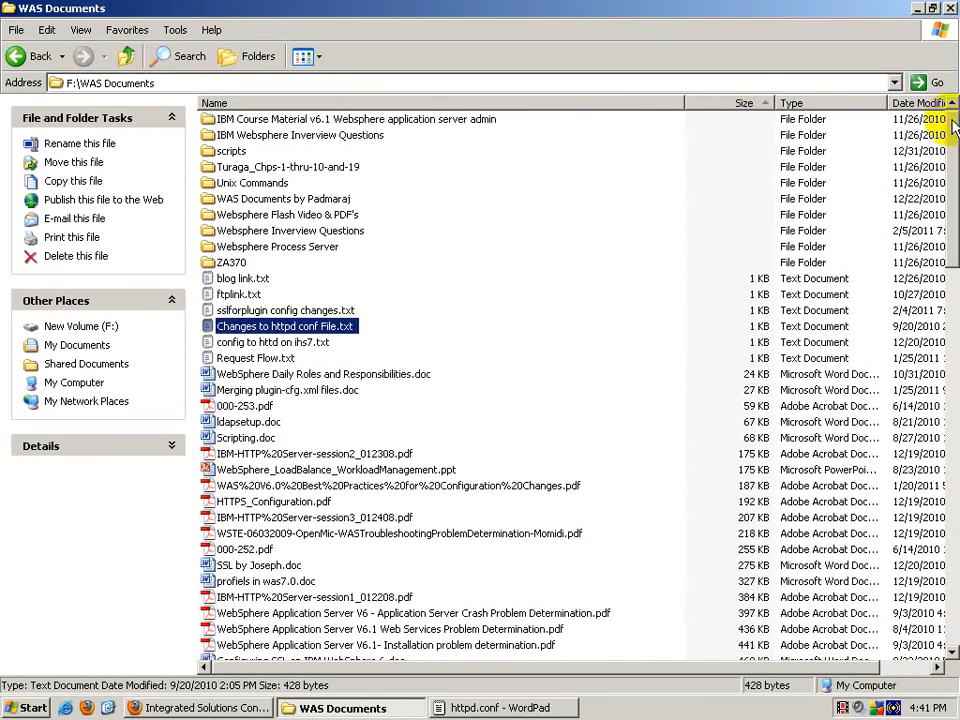
{"action": "double_click", "coordinate": [228, 310]}
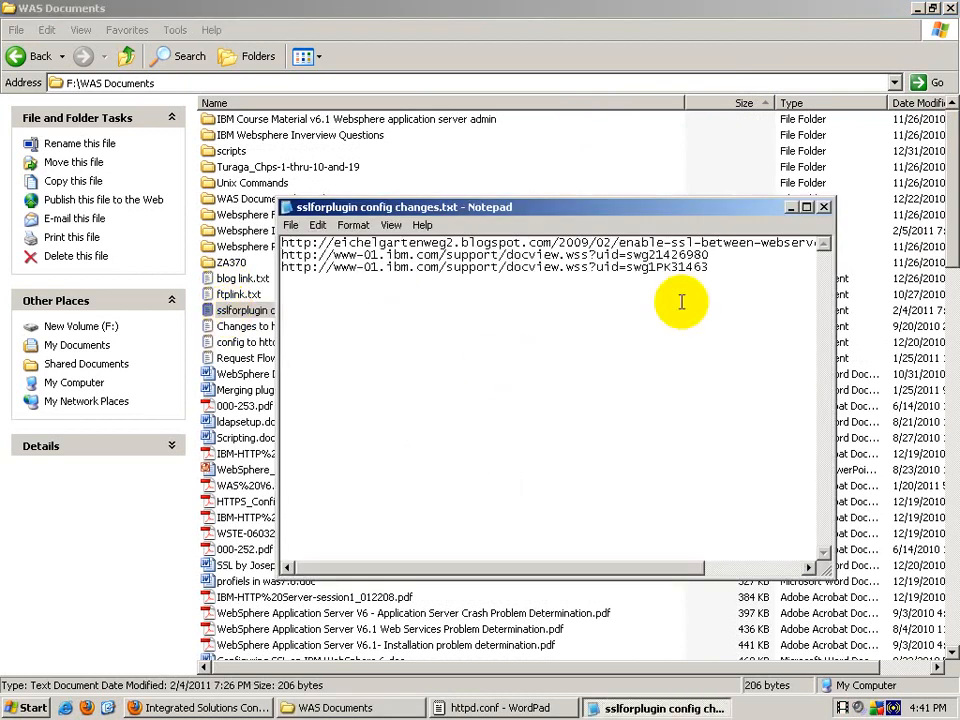
{"action": "left_click", "coordinate": [824, 207]}
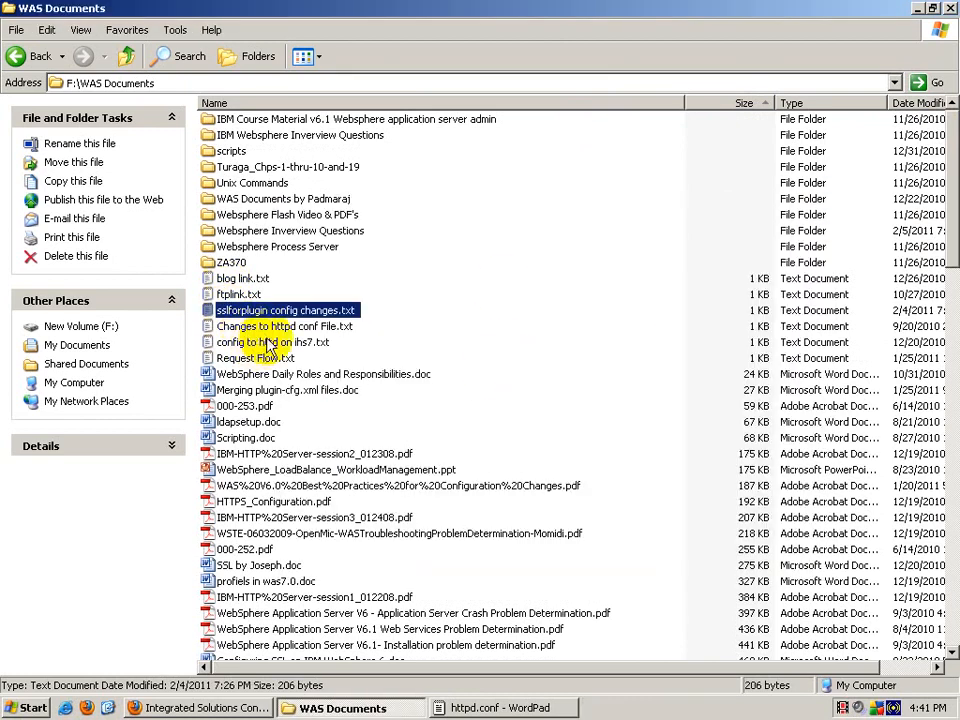
Step: Open config to httd on ihs7.txt and select its ibm_ssl_module LoadModule line for copying
{"action": "left_click", "coordinate": [286, 342]}
{"action": "double_click", "coordinate": [289, 343]}
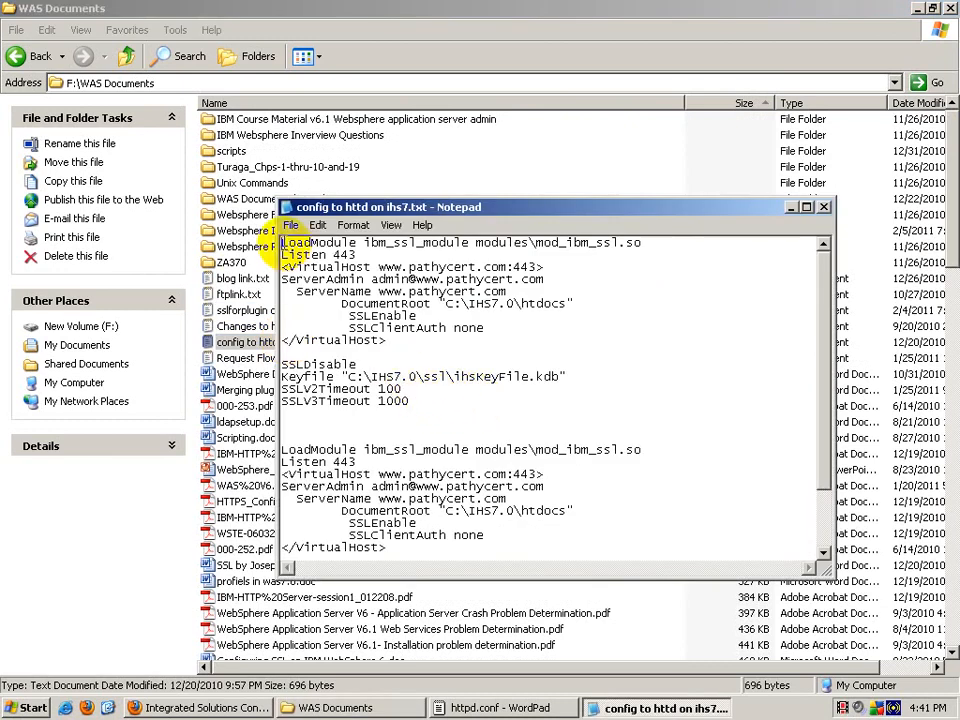
{"action": "left_click_drag", "start_coordinate": [282, 243], "coordinate": [678, 244]}
{"action": "key", "text": "ctrl+c"}
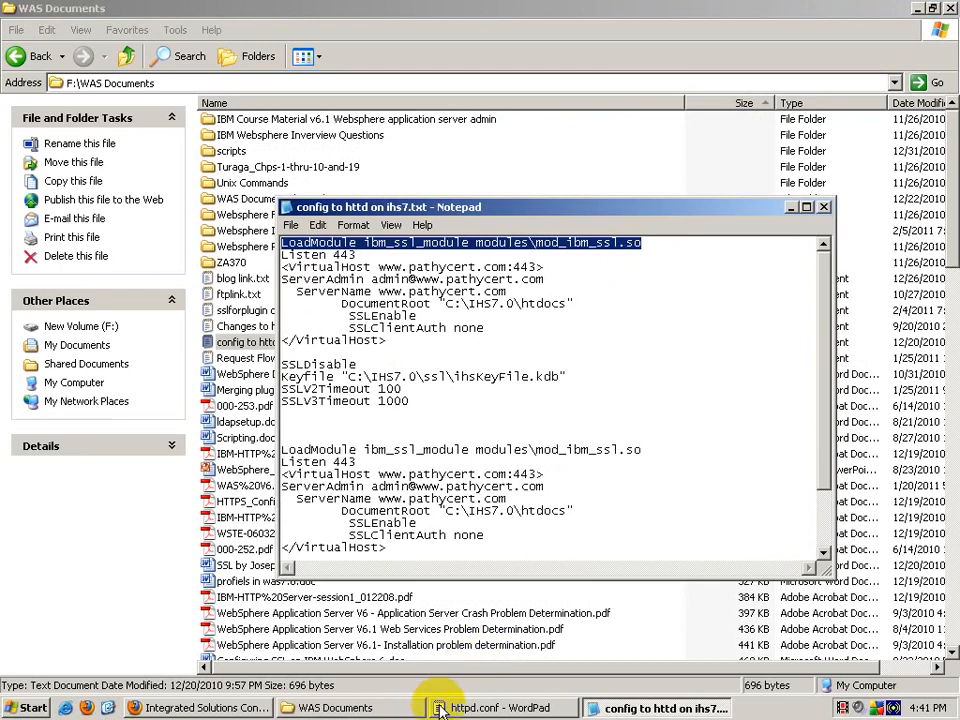
{"action": "left_click", "coordinate": [500, 708]}
{"action": "left_click", "coordinate": [380, 708]}
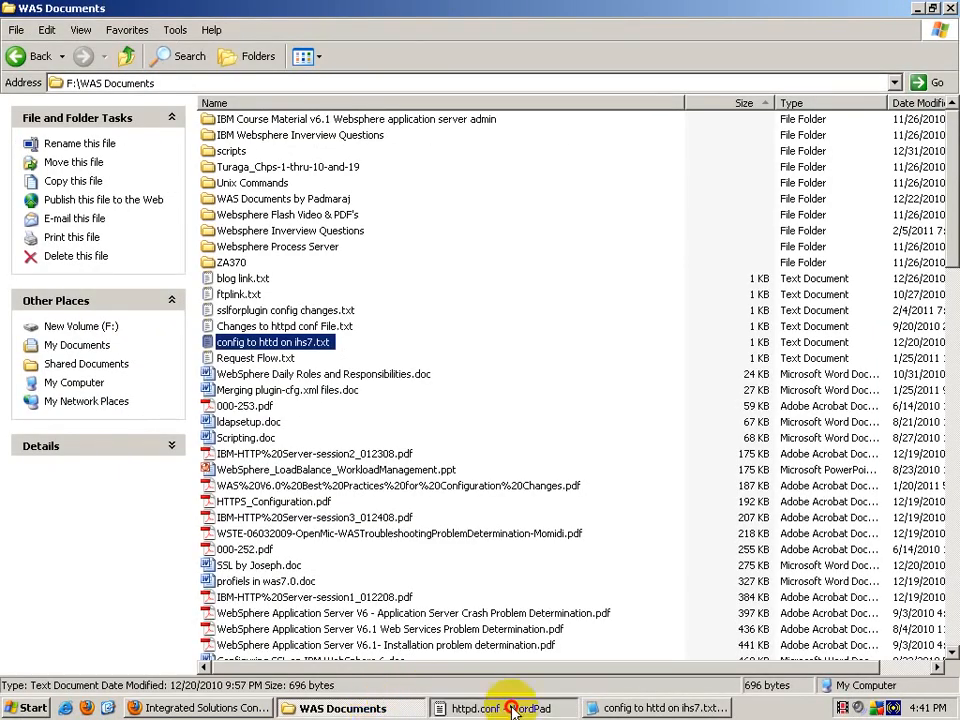
{"action": "left_click", "coordinate": [465, 707]}
Step: Paste the ibm_ssl_module LoadModule line under access_module, then close the config to httd notes
{"action": "key", "text": "ctrl+v"}
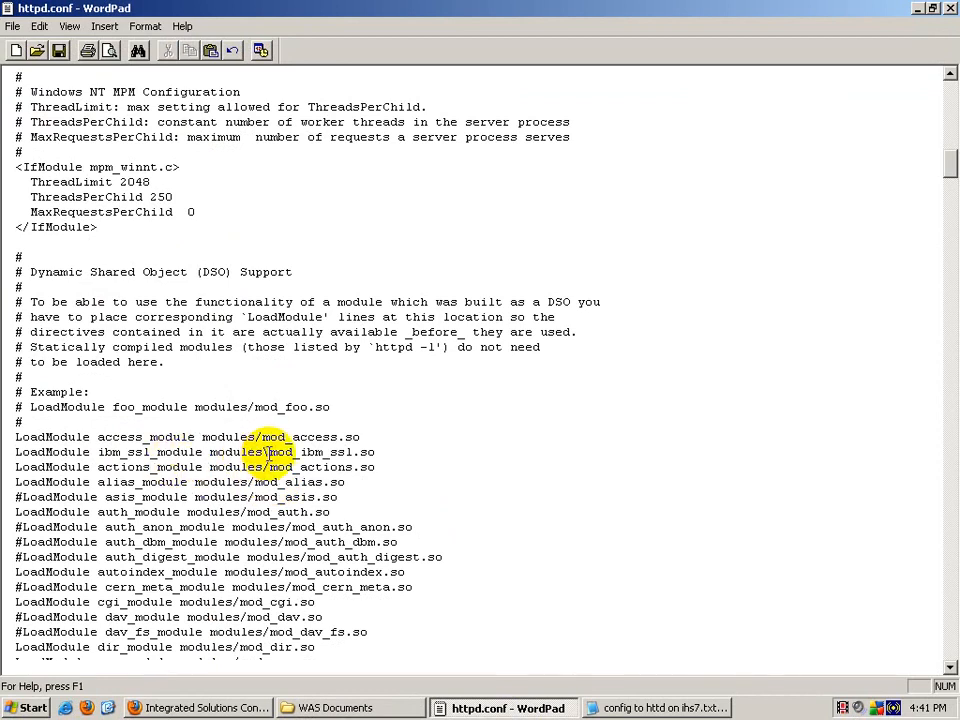
{"action": "left_click", "coordinate": [665, 708]}
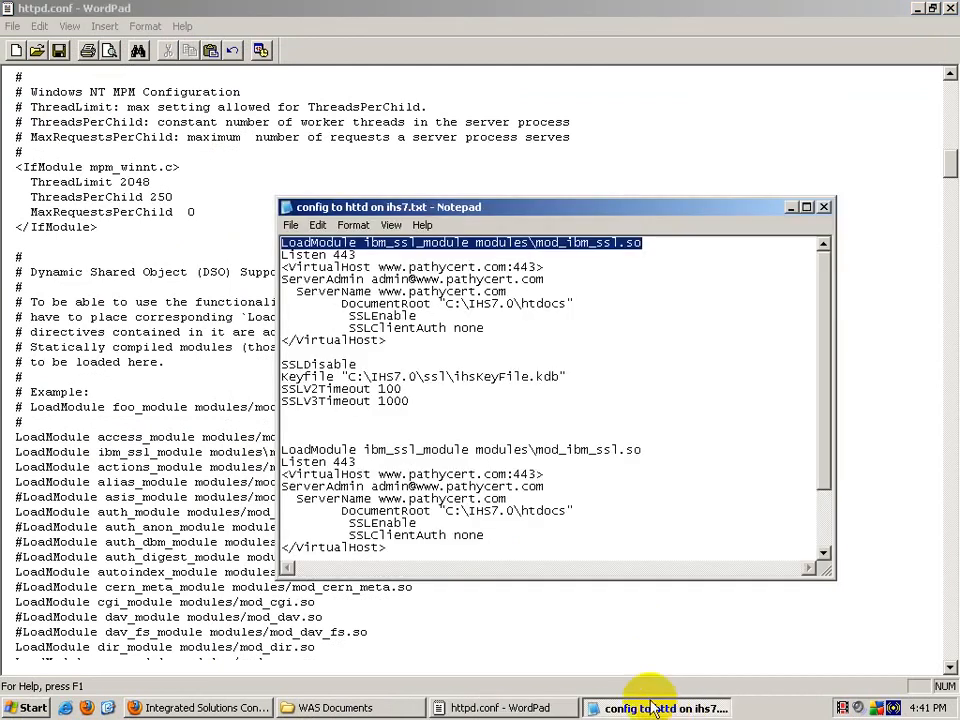
{"action": "left_click", "coordinate": [171, 405]}
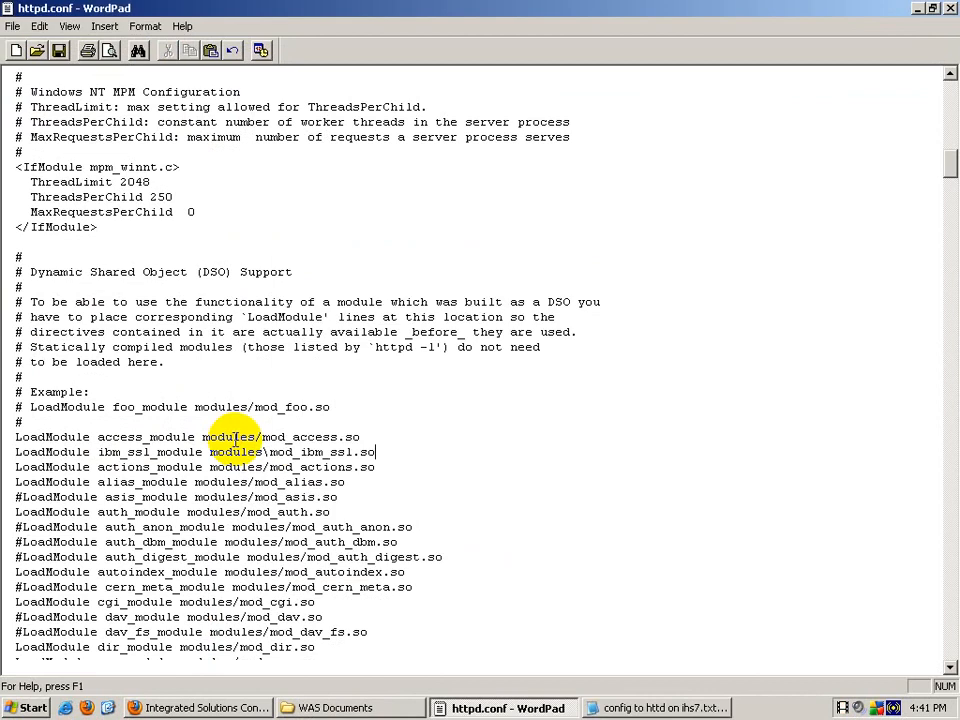
{"action": "right_click", "coordinate": [617, 707]}
{"action": "left_click", "coordinate": [630, 692]}
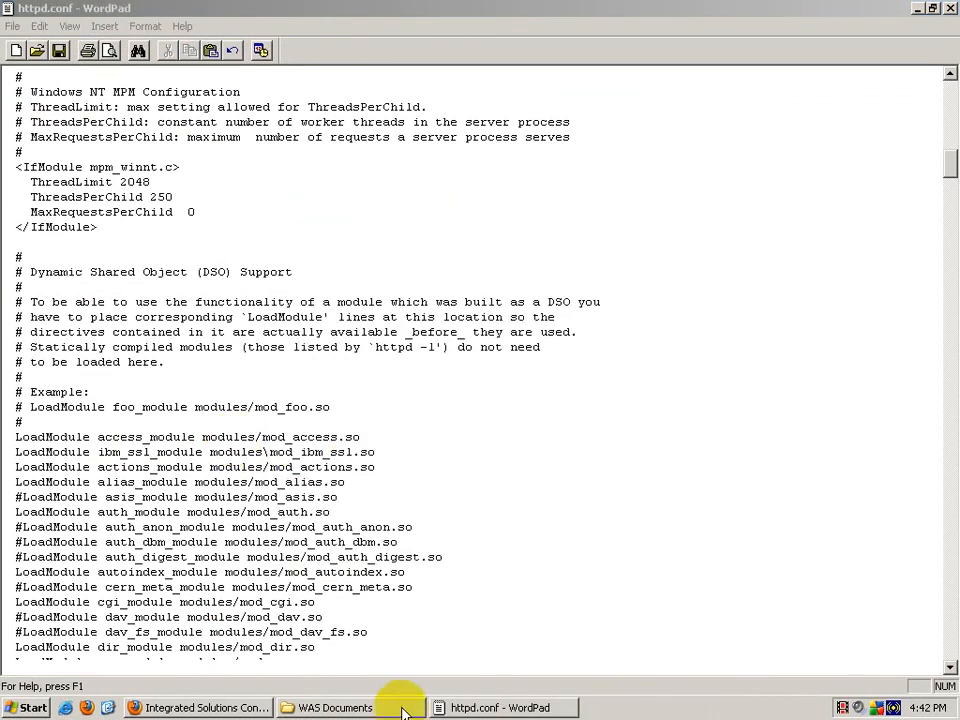
Step: Check the Request Flow.txt and Changes to httpd conf File.txt notes from WAS Documents
{"action": "left_click", "coordinate": [401, 707]}
{"action": "double_click", "coordinate": [256, 360]}
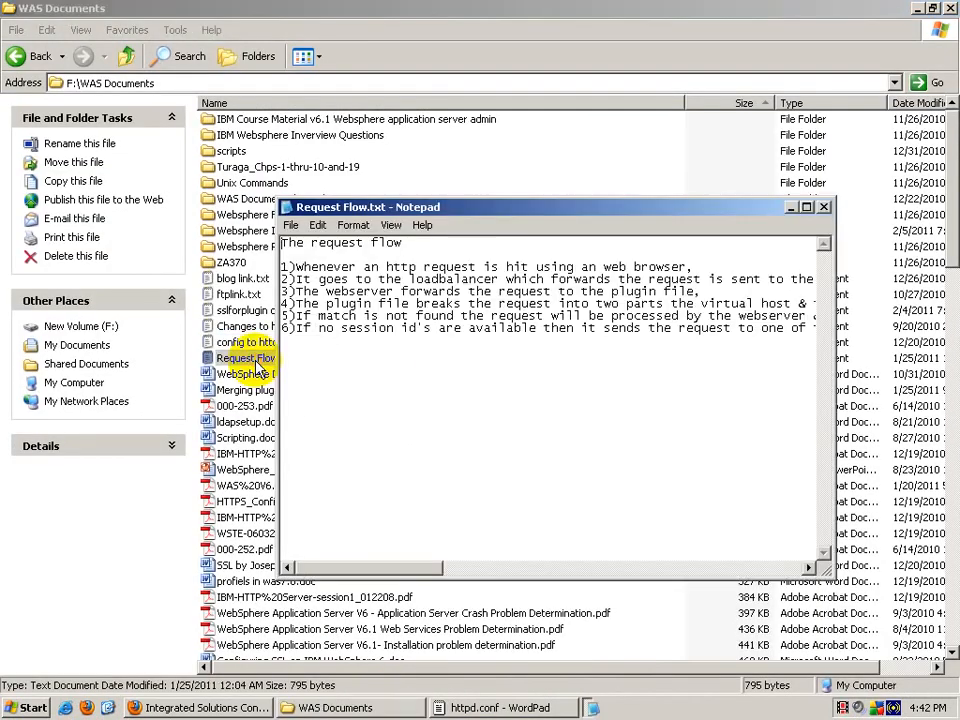
{"action": "left_click", "coordinate": [823, 147]}
{"action": "double_click", "coordinate": [255, 327]}
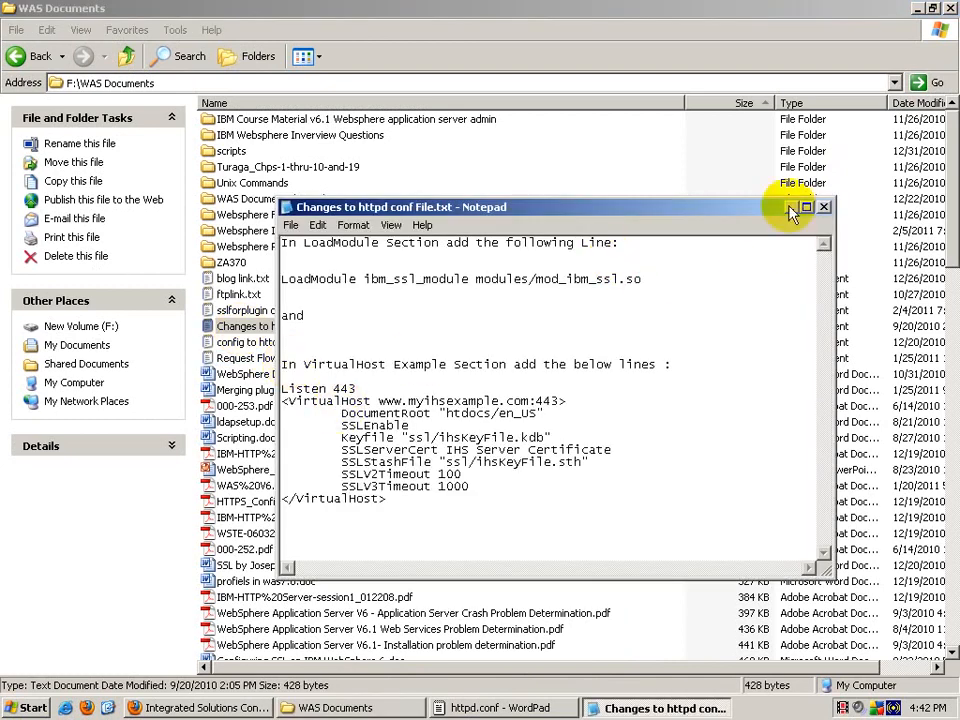
{"action": "left_click", "coordinate": [823, 207]}
Step: Change the backslash in modules\mod_ibm_ssl.so to a forward slash
{"action": "left_click", "coordinate": [497, 707]}
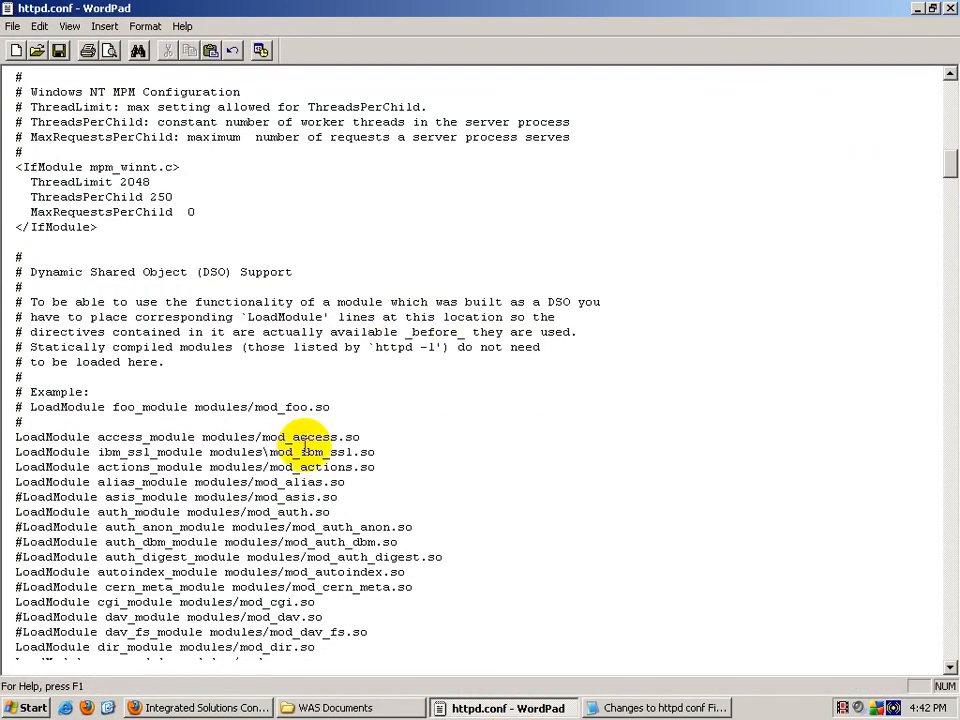
{"action": "left_click", "coordinate": [269, 452]}
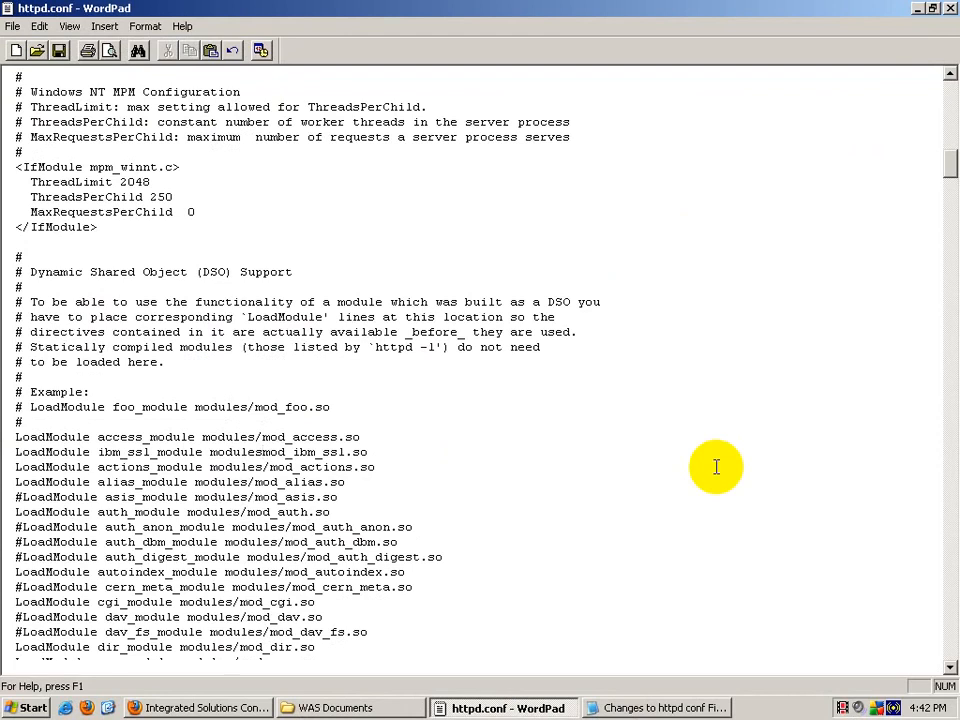
{"action": "type", "text": "/"}
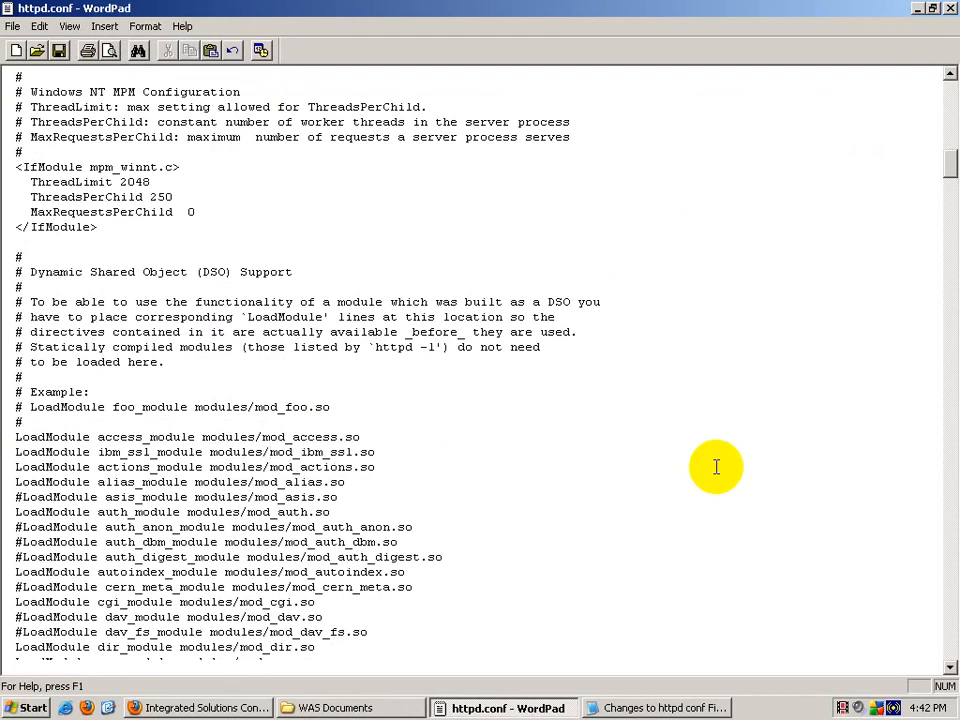
{"action": "scroll", "coordinate": [716, 467], "scroll_direction": "down", "scroll_amount": 8}
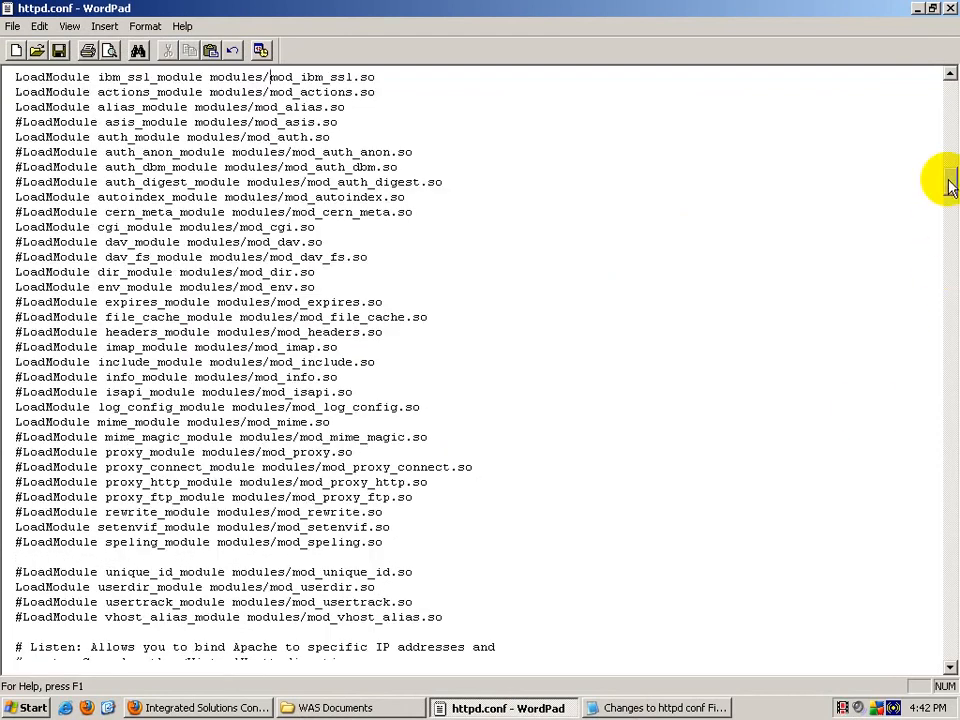
Step: Review the example Listen 443 VirtualHost block in the Changes to httpd conf notes, then close them
{"action": "left_click_drag", "start_coordinate": [950, 185], "coordinate": [950, 665]}
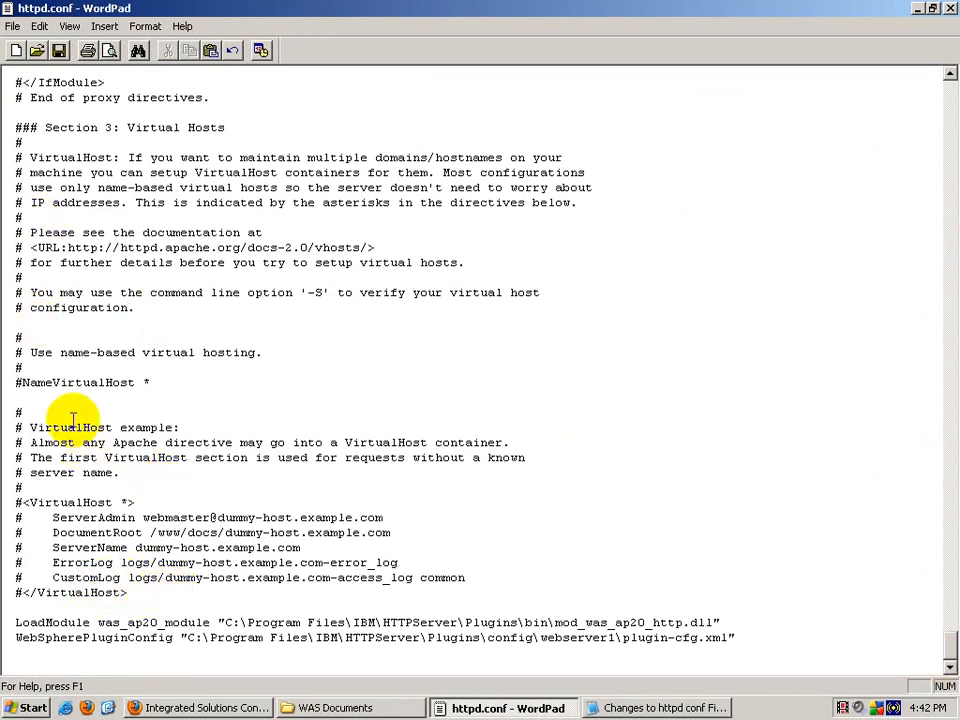
{"action": "left_click", "coordinate": [712, 707]}
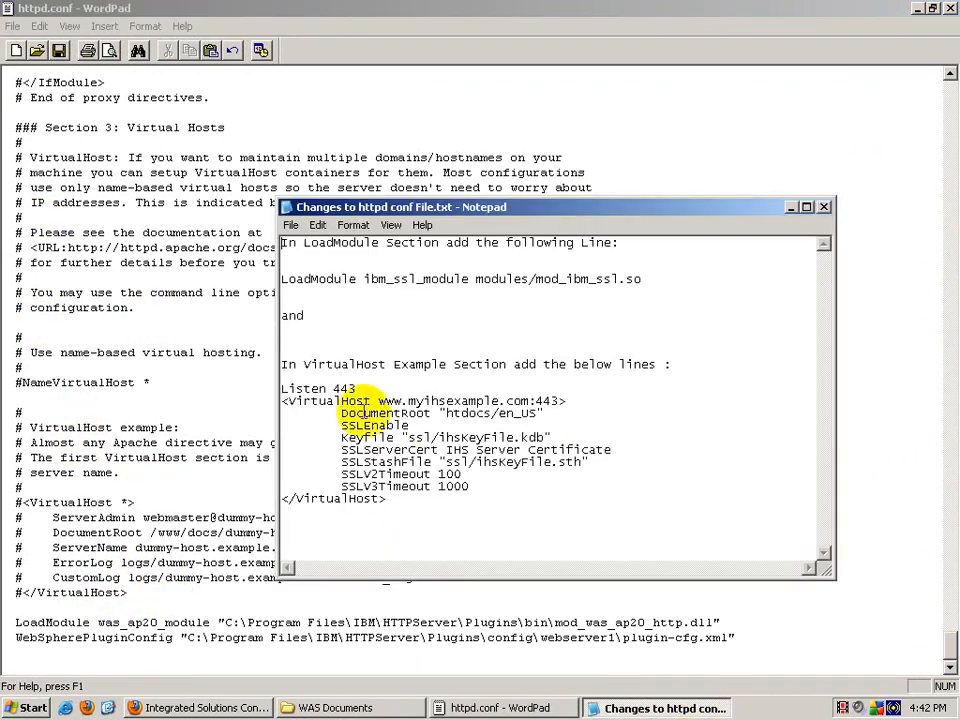
{"action": "left_click_drag", "start_coordinate": [281, 388], "coordinate": [388, 498]}
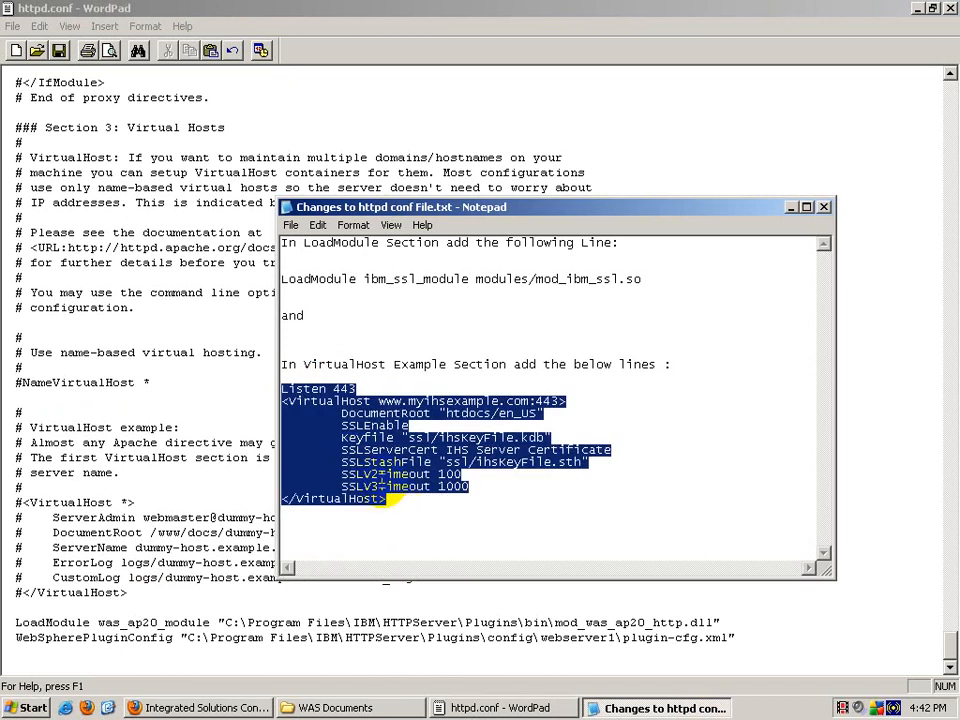
{"action": "left_click", "coordinate": [574, 486]}
{"action": "left_click", "coordinate": [823, 207]}
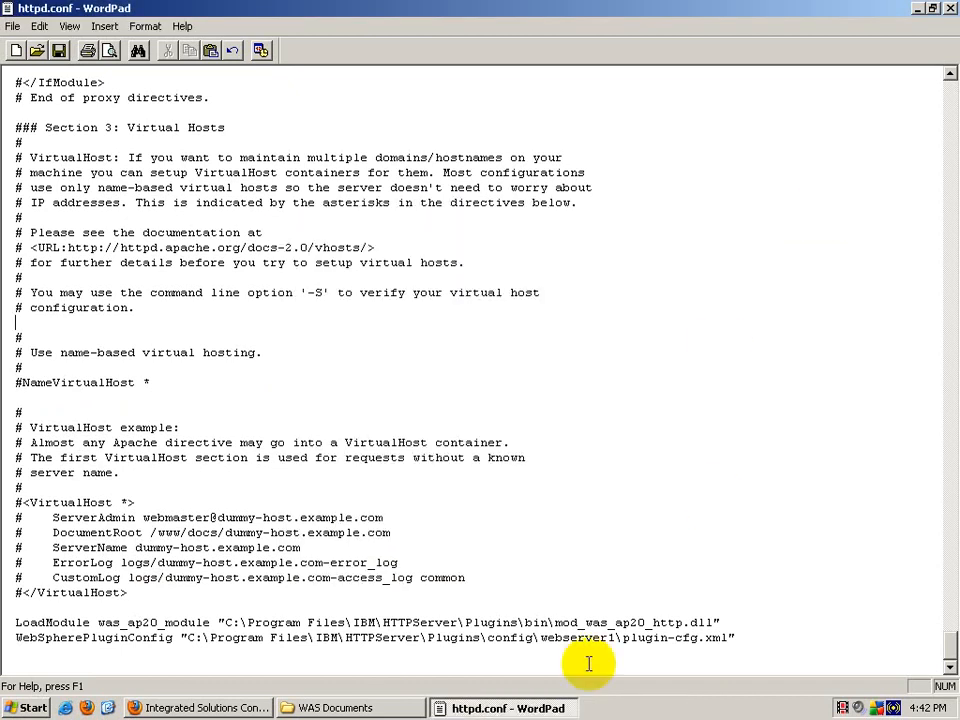
Step: Copy the second Listen 443 through SSLV3Timeout block from config to httd on ihs7.txt
{"action": "left_click", "coordinate": [383, 710]}
{"action": "double_click", "coordinate": [253, 343]}
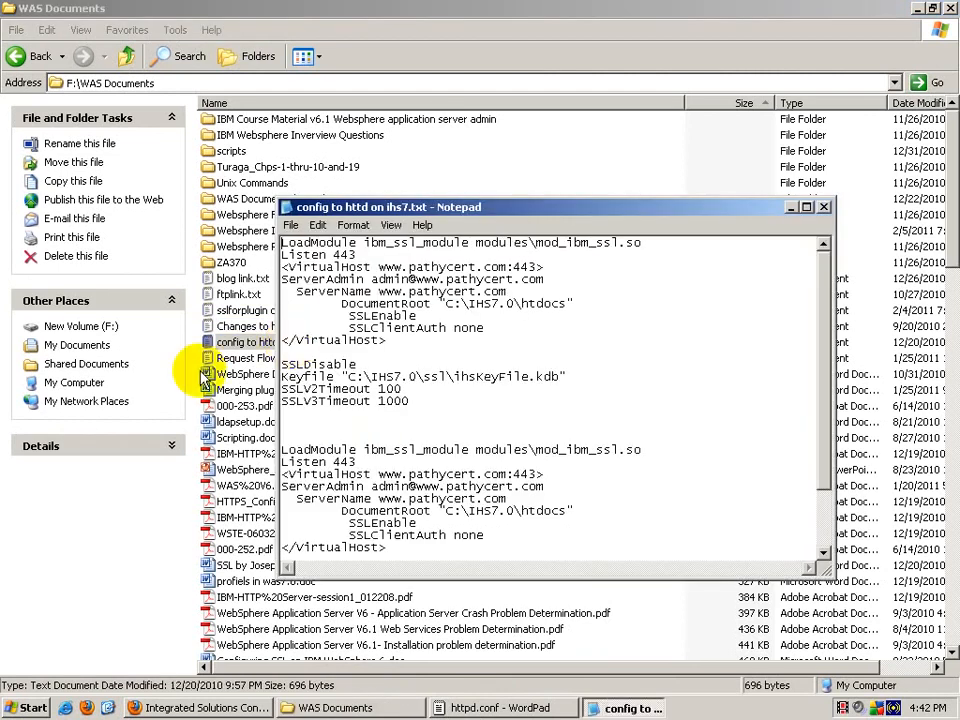
{"action": "left_click_drag", "start_coordinate": [281, 460], "coordinate": [392, 565]}
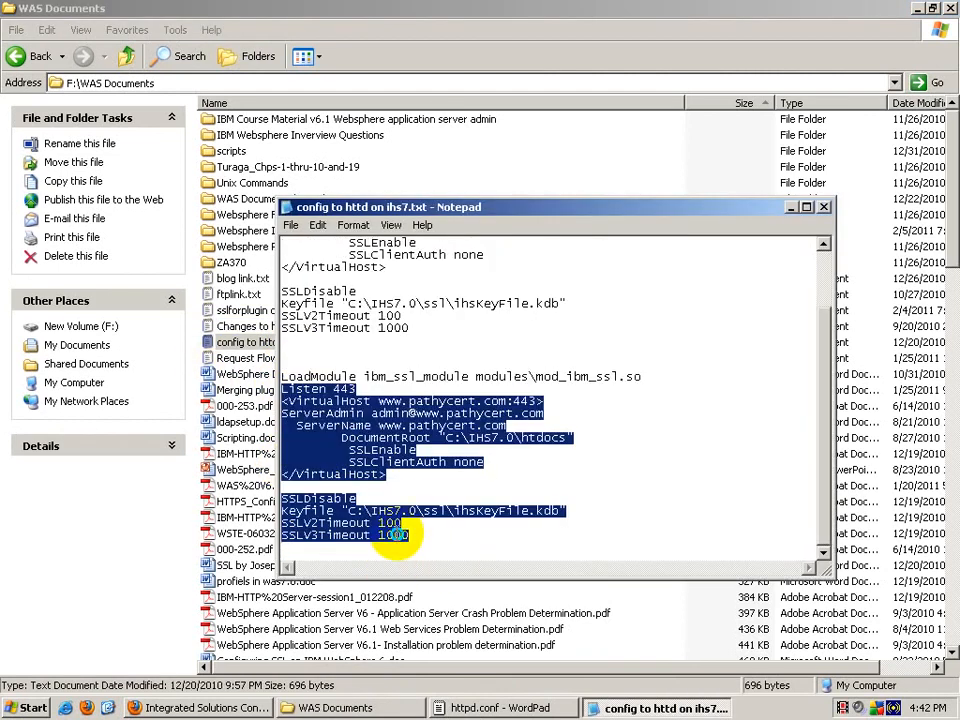
{"action": "right_click", "coordinate": [401, 537]}
{"action": "left_click", "coordinate": [425, 584]}
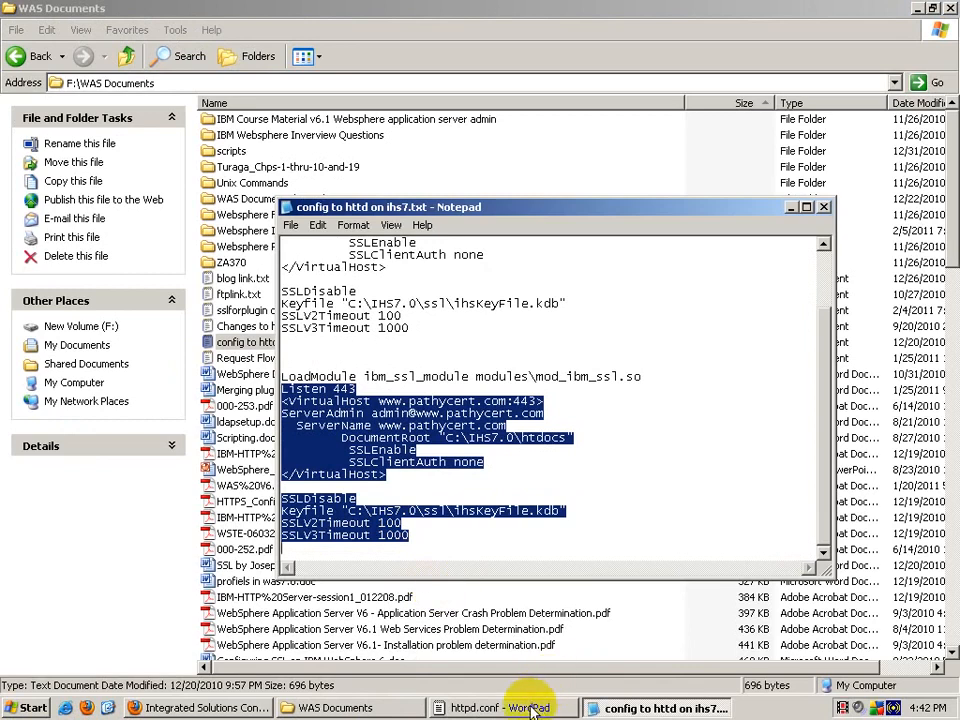
Step: Paste the Listen 443 VirtualHost SSL block below #NameVirtualHost * and replace pathycert with wassample
{"action": "left_click", "coordinate": [440, 707]}
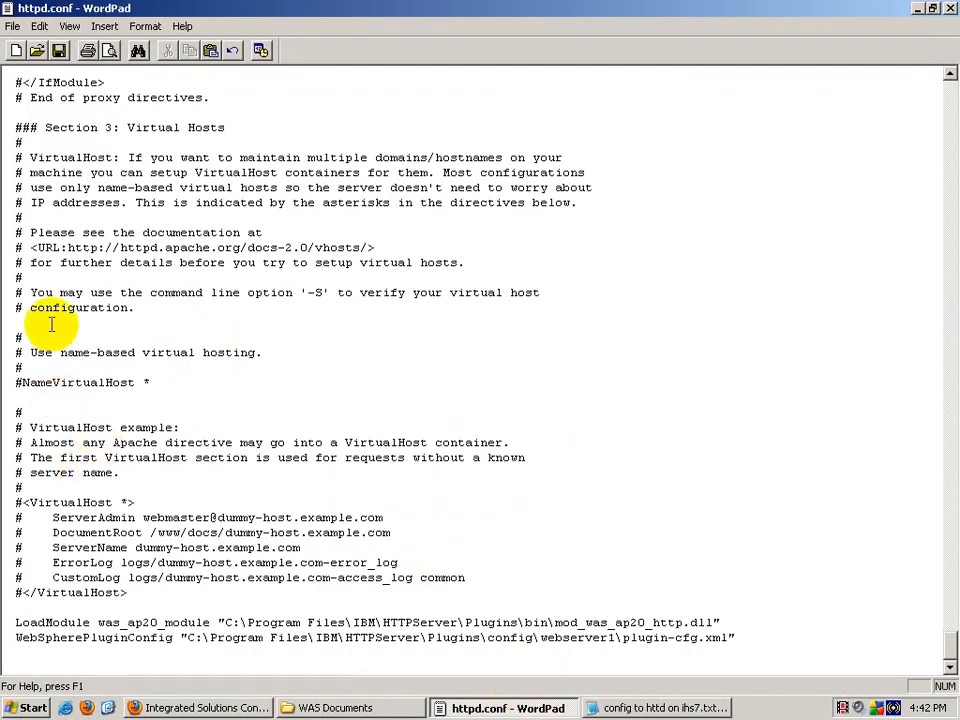
{"action": "left_click", "coordinate": [70, 399]}
{"action": "key", "text": "Return"}
{"action": "key", "text": "Return"}
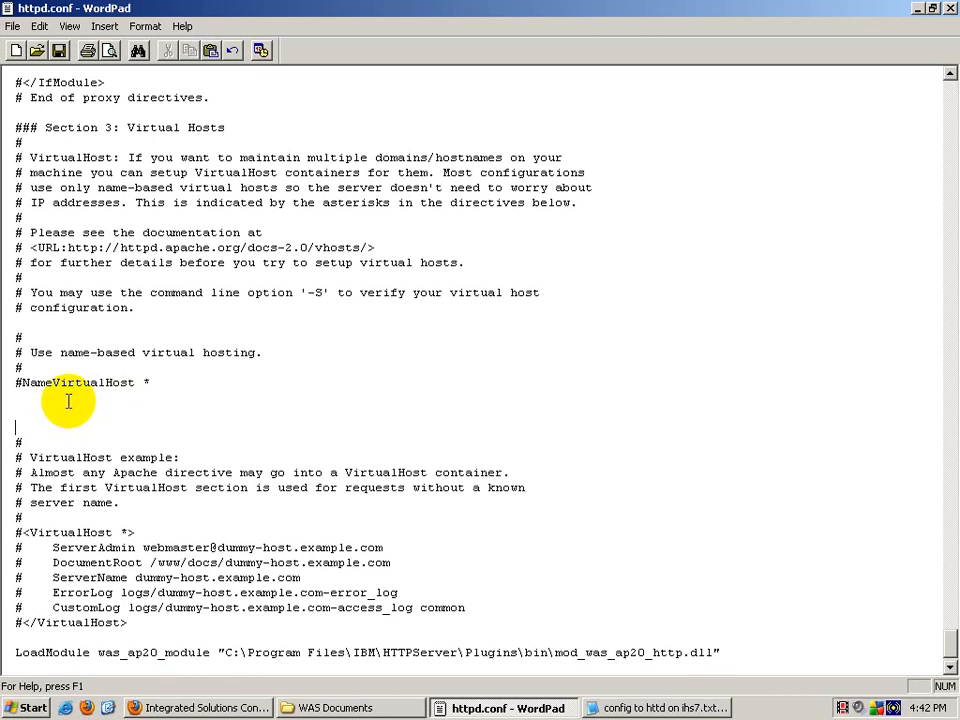
{"action": "left_click", "coordinate": [47, 410]}
{"action": "key", "text": "ctrl+v"}
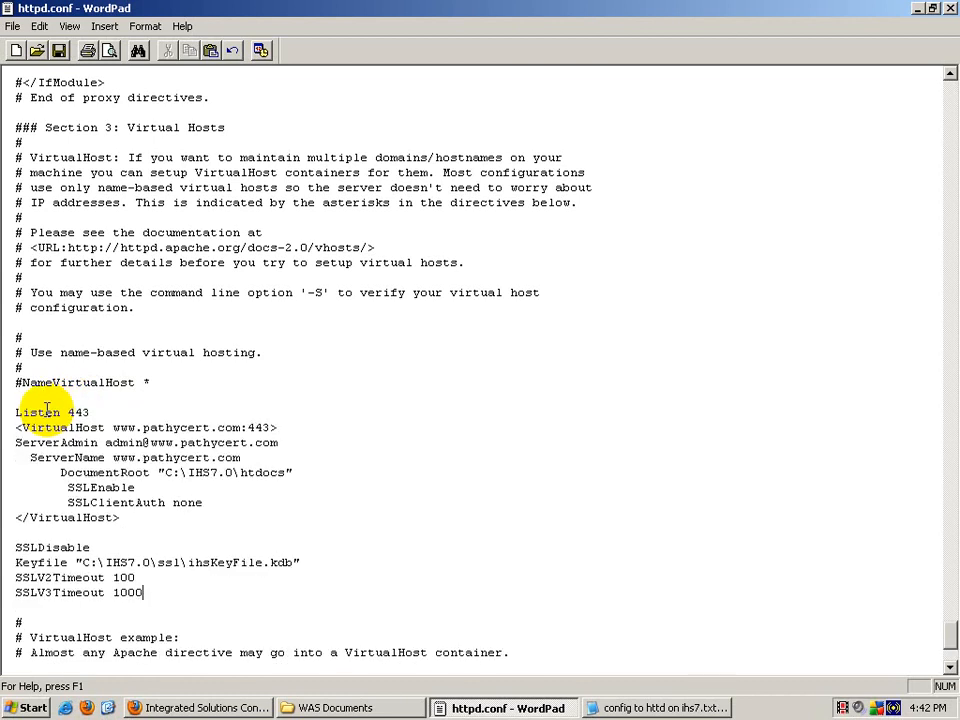
{"action": "double_click", "coordinate": [143, 427]}
{"action": "type", "text": "was"}
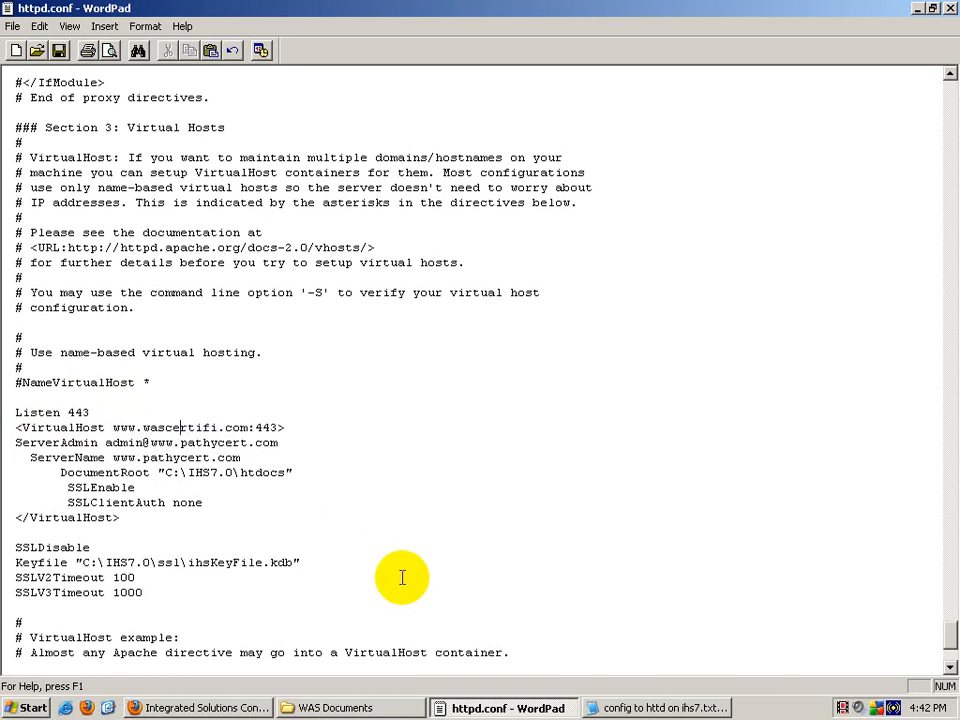
{"action": "type", "text": "sample"}
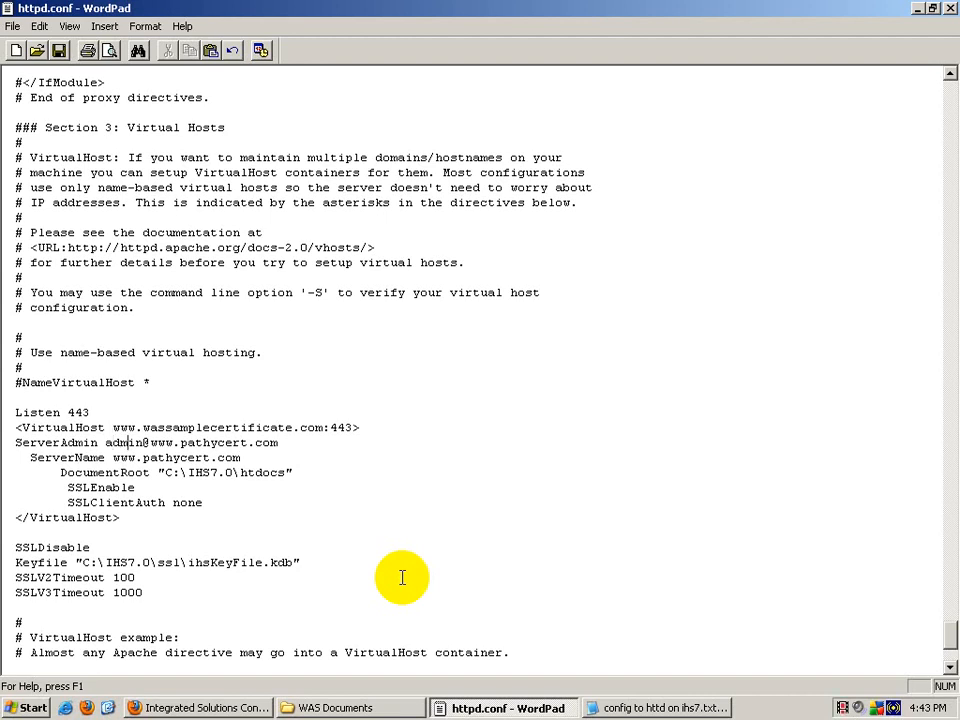
{"action": "key", "text": "shift+Right"}
{"action": "key", "text": "shift+Right"}
{"action": "key", "text": "shift+Right"}
{"action": "key", "text": "shift+Right"}
{"action": "key", "text": "shift+Right"}
{"action": "key", "text": "shift+Right"}
{"action": "key", "text": "shift+Right"}
{"action": "key", "text": "shift+Right"}
{"action": "key", "text": "shift+Right"}
{"action": "key", "text": "shift+Right"}
{"action": "key", "text": "shift+Right"}
{"action": "key", "text": "shift+Right"}
{"action": "key", "text": "shift+Right"}
{"action": "key", "text": "shift+Right"}
{"action": "key", "text": "shift+Right"}
{"action": "key", "text": "shift+Right"}
{"action": "key", "text": "shift+Right"}
{"action": "key", "text": "shift+Right"}
{"action": "key", "text": "shift+Right"}
{"action": "key", "text": "shift+Right"}
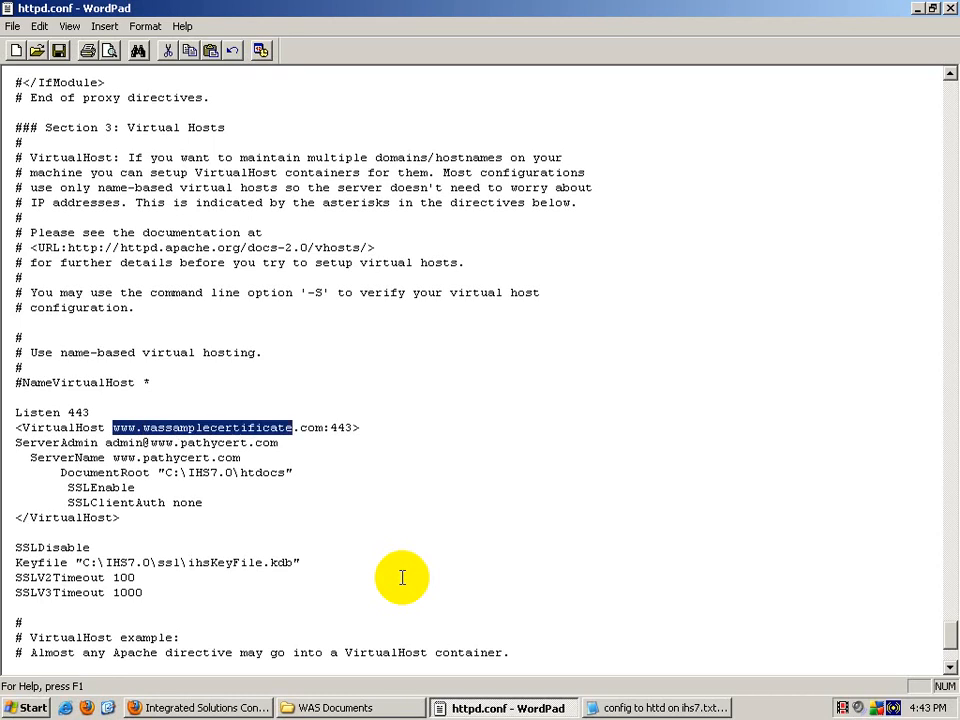
{"action": "key", "text": "Down"}
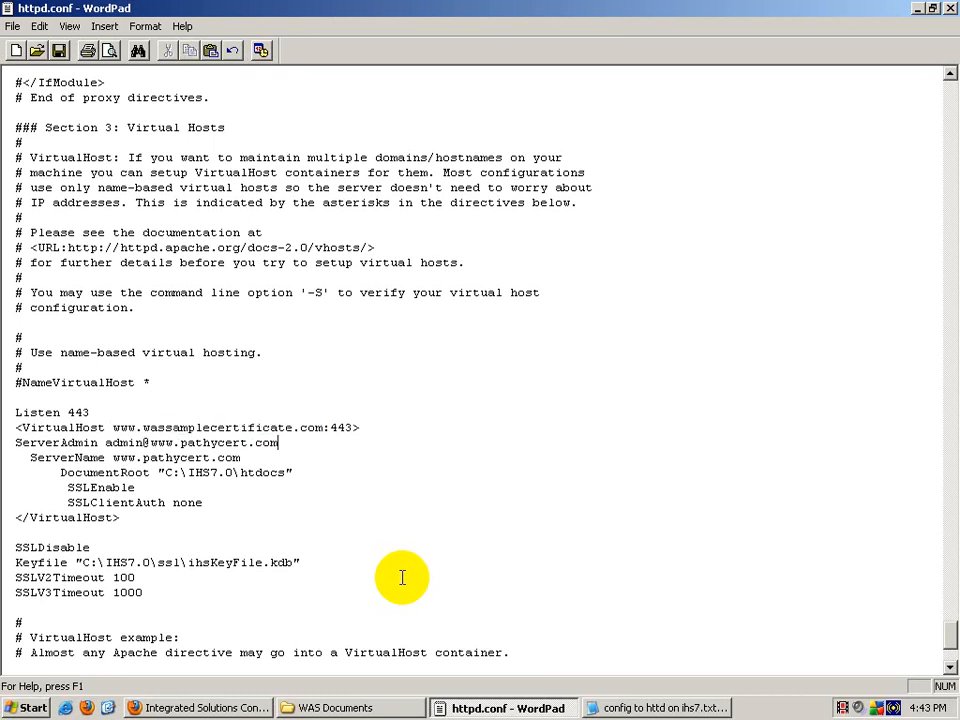
{"action": "key", "text": "shift+Left"}
{"action": "key", "text": "shift+Left"}
{"action": "key", "text": "shift+Left"}
{"action": "key", "text": "shift+Left"}
{"action": "key", "text": "shift+Left"}
{"action": "key", "text": "shift+Left"}
{"action": "key", "text": "shift+Left"}
{"action": "key", "text": "shift+Left"}
{"action": "key", "text": "shift+Left"}
{"action": "key", "text": "shift+Left"}
{"action": "key", "text": "shift+Left"}
{"action": "key", "text": "shift+Left"}
{"action": "key", "text": "shift+Left"}
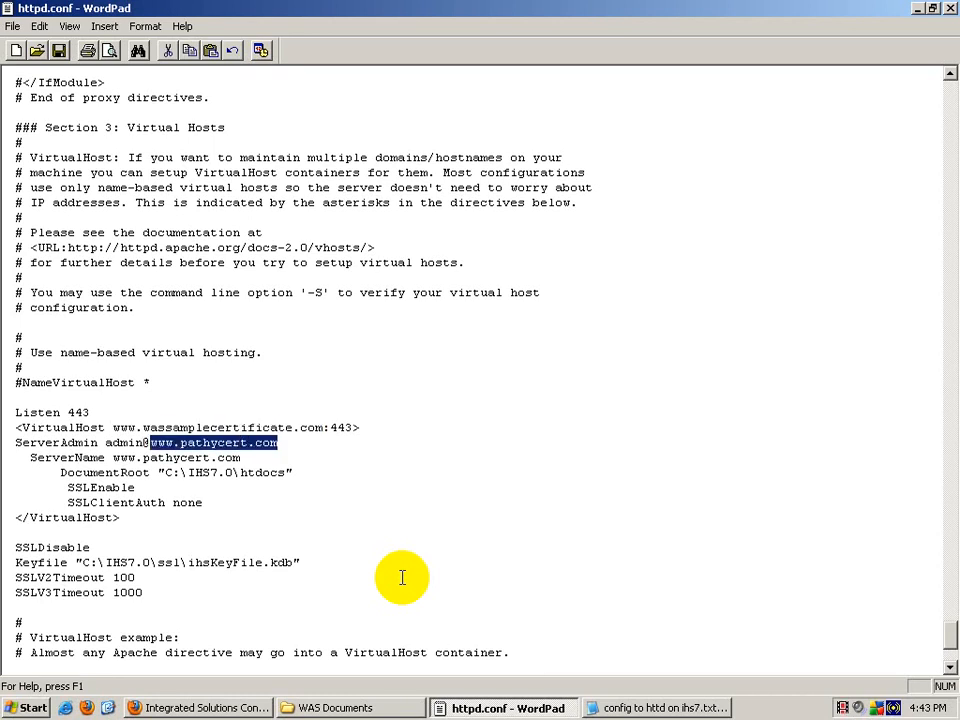
{"action": "type", "text": "www.wassamplecertificate.com"}
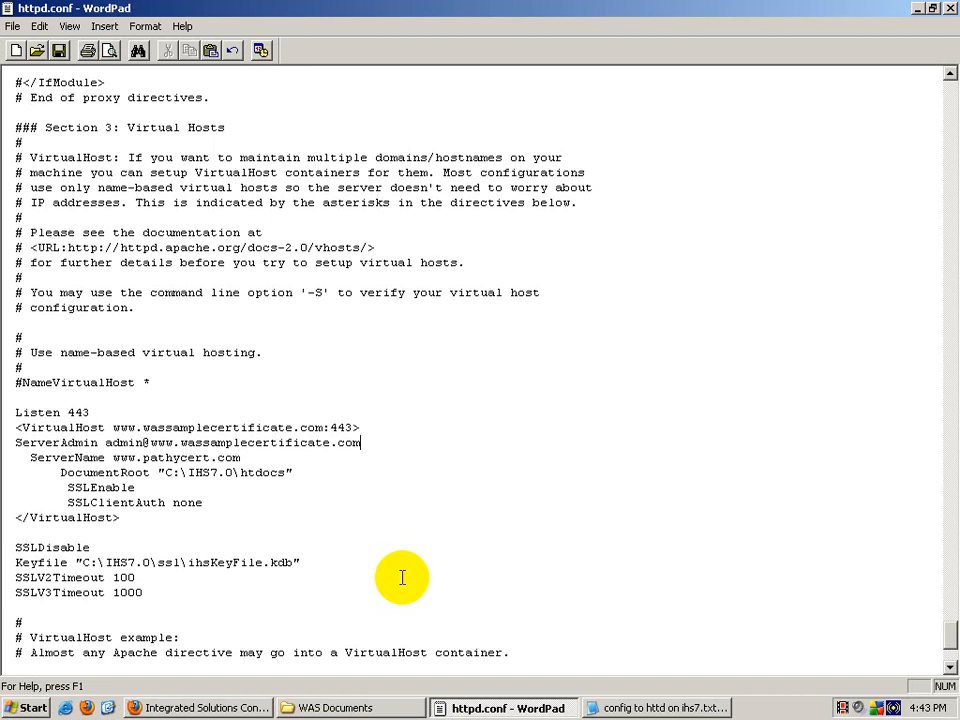
{"action": "key", "text": "shift+Left"}
{"action": "key", "text": "shift+Left"}
{"action": "key", "text": "shift+Left"}
{"action": "key", "text": "shift+Left"}
{"action": "key", "text": "shift+Left"}
{"action": "key", "text": "shift+Left"}
{"action": "key", "text": "shift+Left"}
{"action": "key", "text": "shift+Left"}
{"action": "key", "text": "shift+Left"}
{"action": "key", "text": "shift+Left"}
{"action": "key", "text": "shift+Left"}
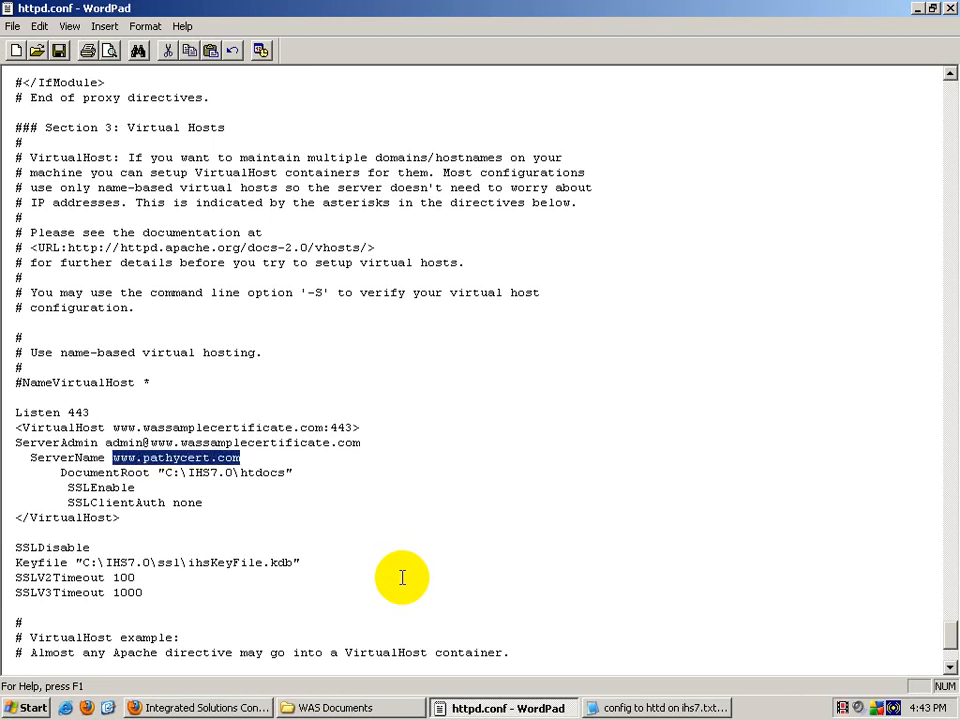
{"action": "type", "text": "www.wassamplecertificate.com"}
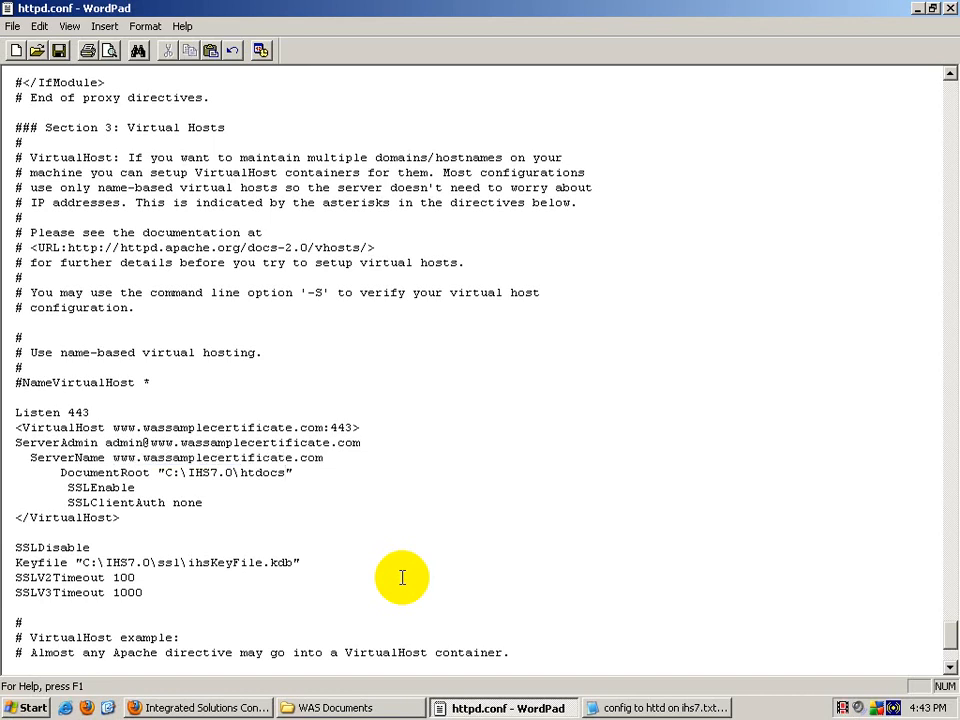
Step: Remove the extra spaces before SSLEnable and SSLClientAuth so the lines align
{"action": "left_click", "coordinate": [57, 490]}
{"action": "key", "text": "Delete"}
{"action": "left_click", "coordinate": [62, 504]}
{"action": "key", "text": "Delete"}
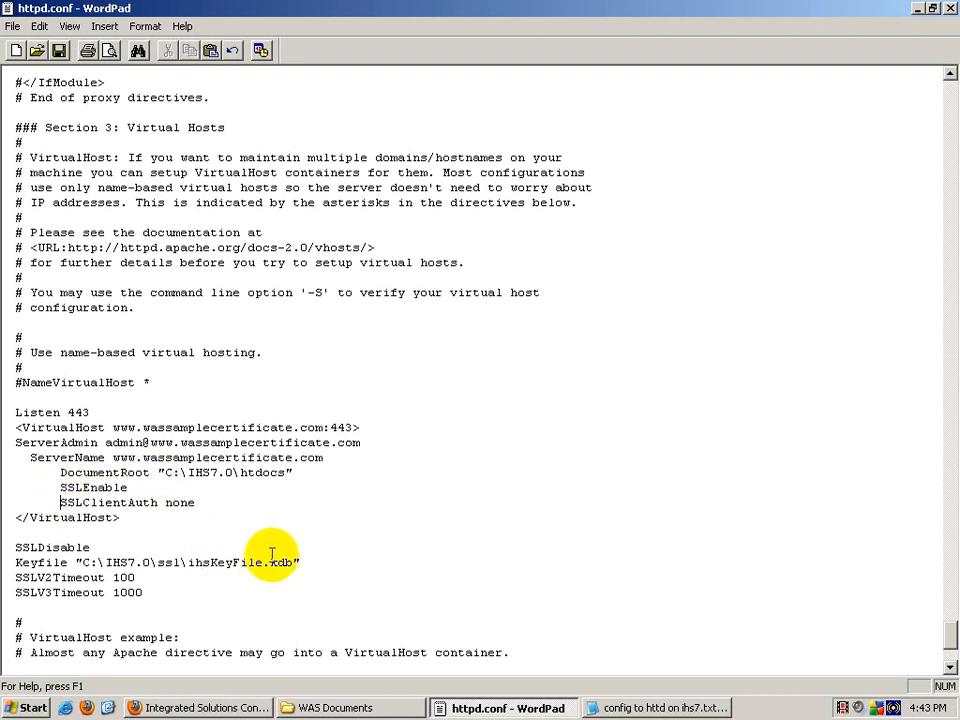
{"action": "left_click", "coordinate": [396, 708]}
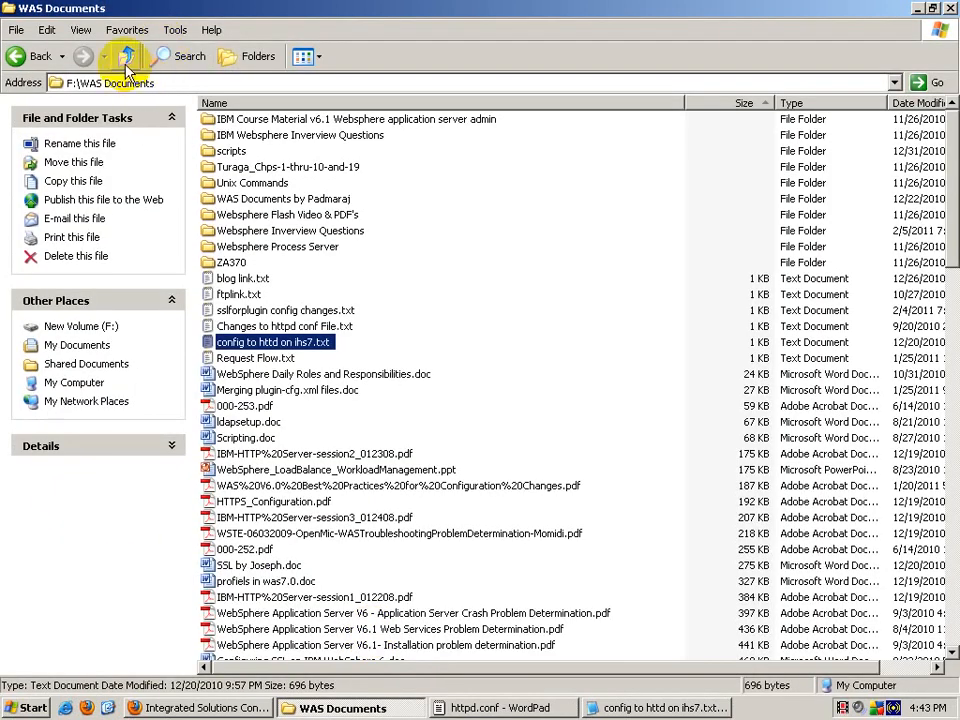
Step: Browse Explorer to C:\Program Files\IBM\HTTPServer\htdocs\en_US
{"action": "left_click", "coordinate": [124, 56]}
{"action": "left_click", "coordinate": [124, 56]}
{"action": "left_click", "coordinate": [124, 56]}
{"action": "double_click", "coordinate": [300, 132]}
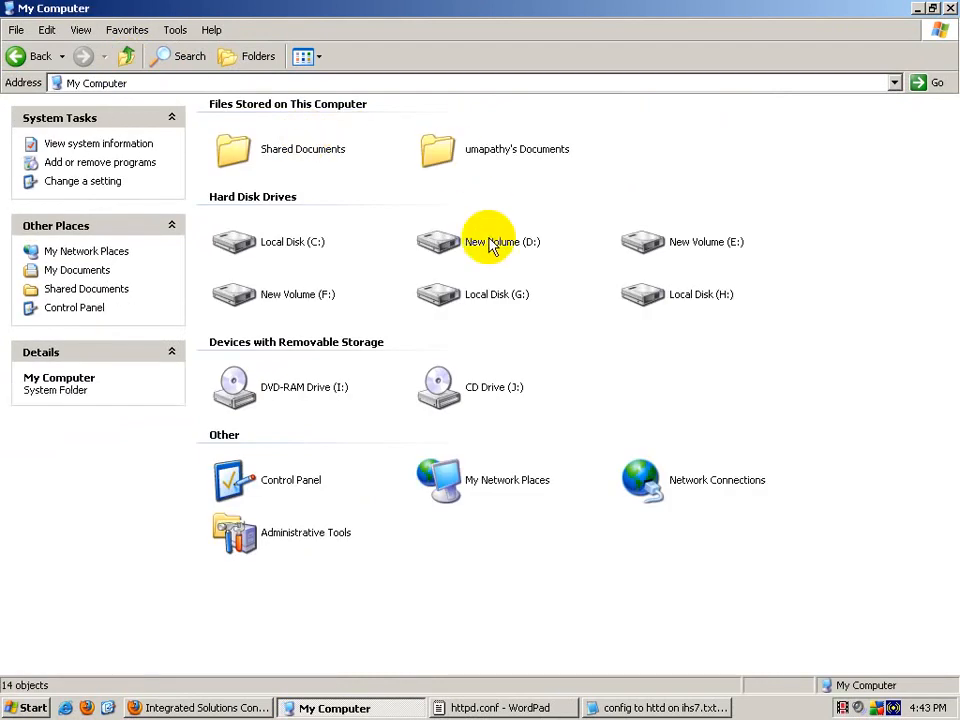
{"action": "double_click", "coordinate": [300, 238]}
{"action": "double_click", "coordinate": [435, 122]}
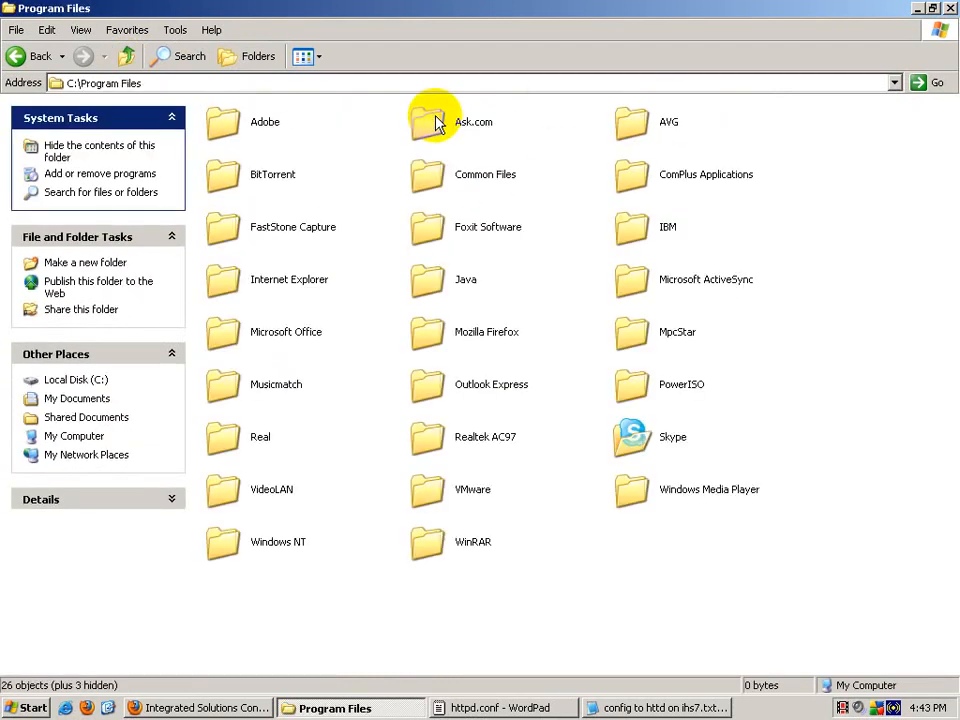
{"action": "double_click", "coordinate": [664, 223]}
{"action": "left_click", "coordinate": [465, 130]}
{"action": "double_click", "coordinate": [465, 130]}
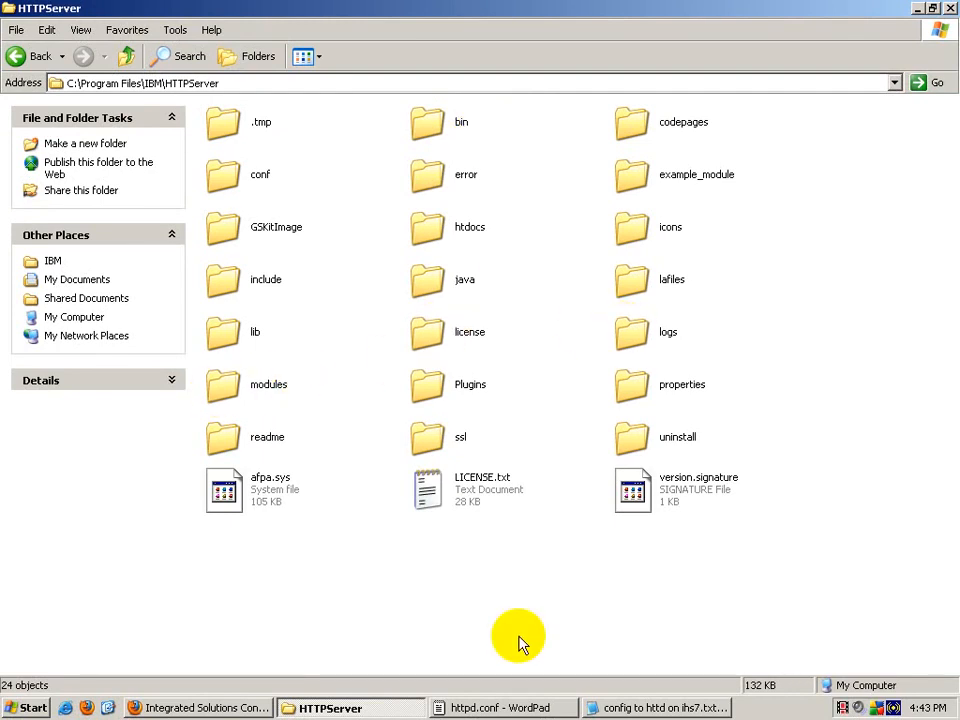
{"action": "double_click", "coordinate": [465, 230]}
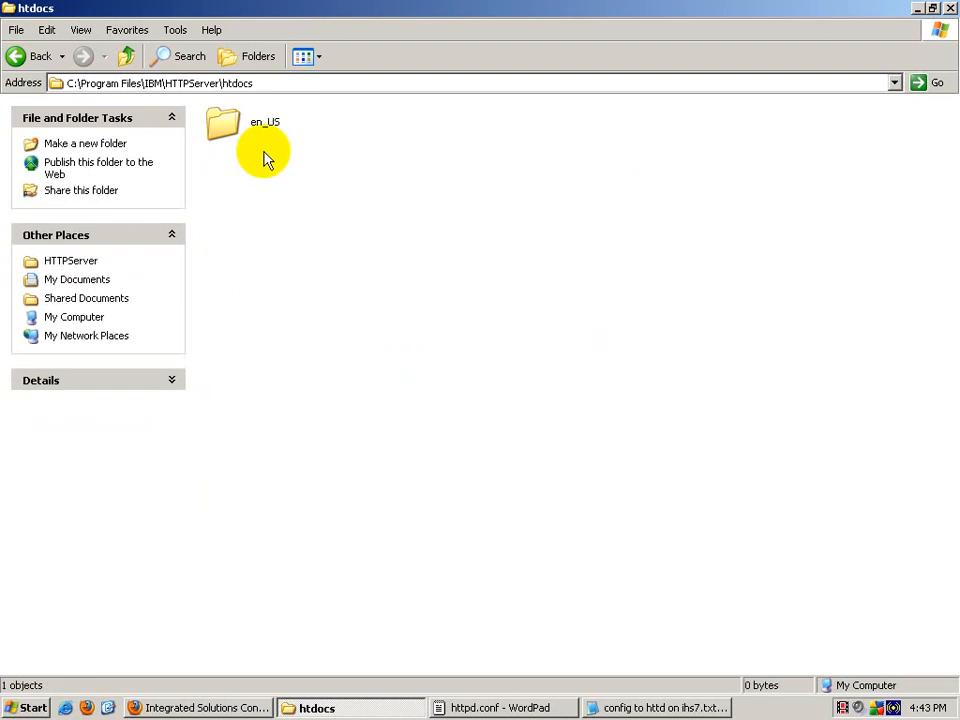
{"action": "left_click", "coordinate": [248, 135]}
{"action": "double_click", "coordinate": [248, 135]}
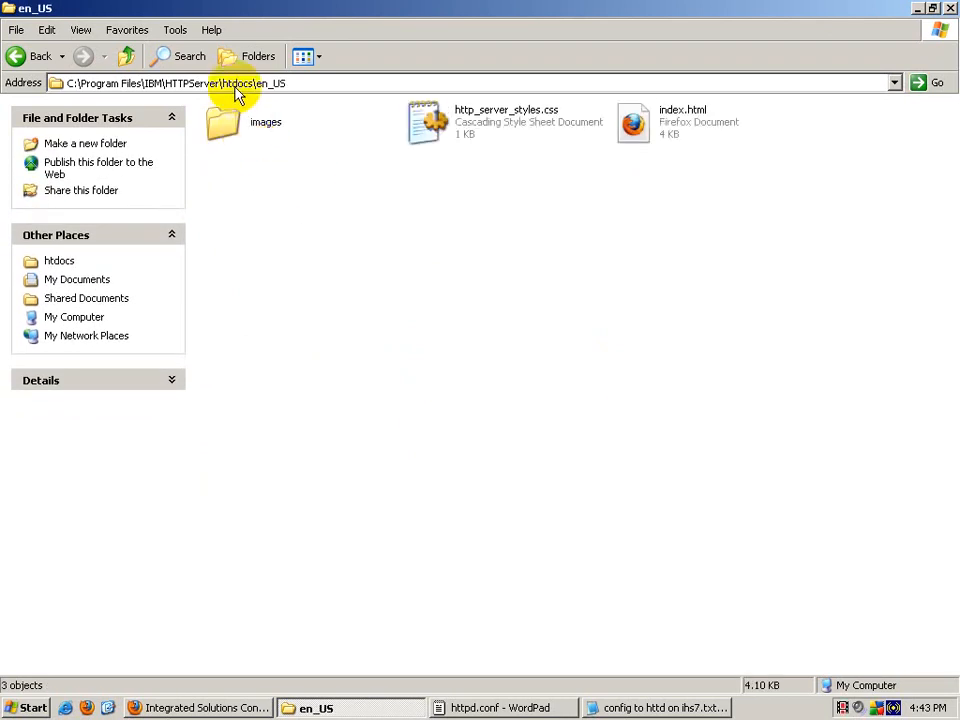
Step: Copy the en_US folder path from the address bar and return to httpd.conf
{"action": "left_click", "coordinate": [233, 85]}
{"action": "right_click", "coordinate": [240, 90]}
{"action": "left_click", "coordinate": [285, 133]}
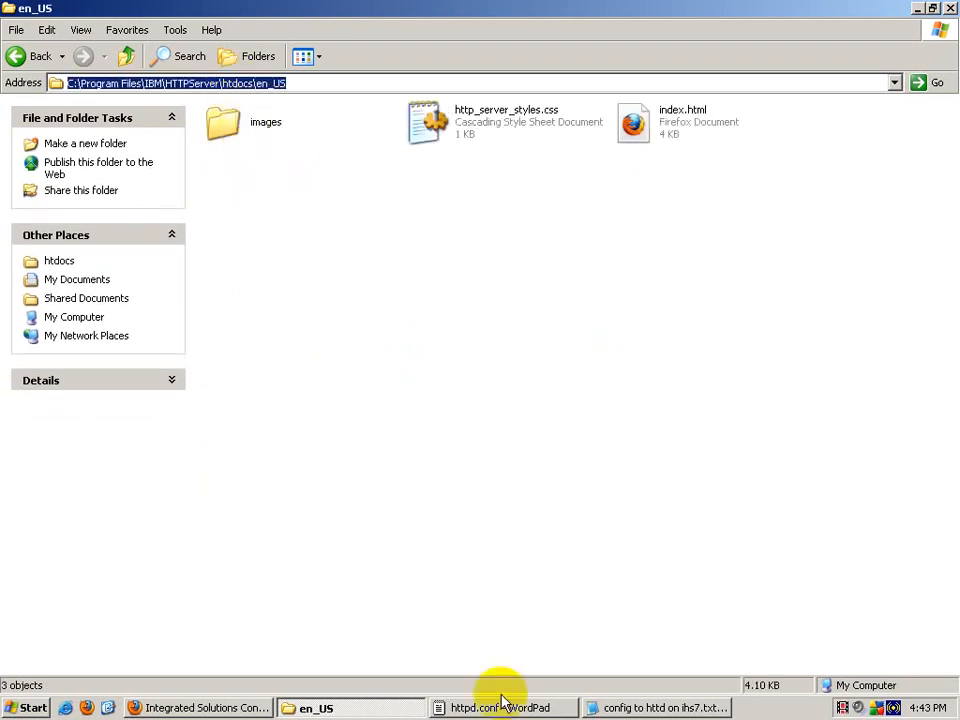
{"action": "left_click", "coordinate": [640, 707]}
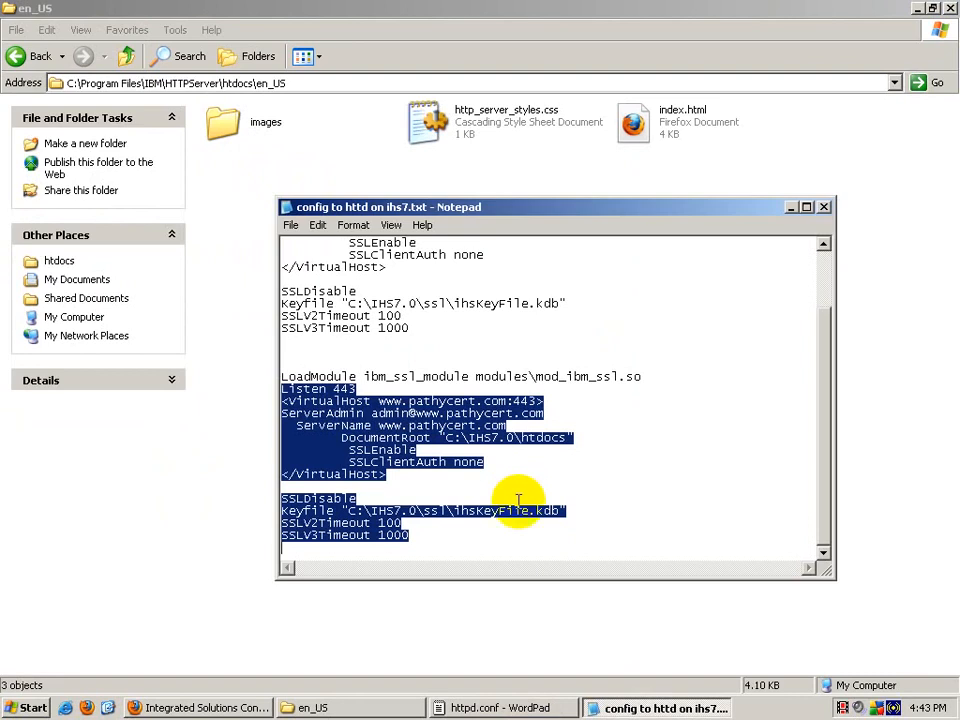
{"action": "left_click", "coordinate": [238, 708]}
{"action": "left_click", "coordinate": [314, 707]}
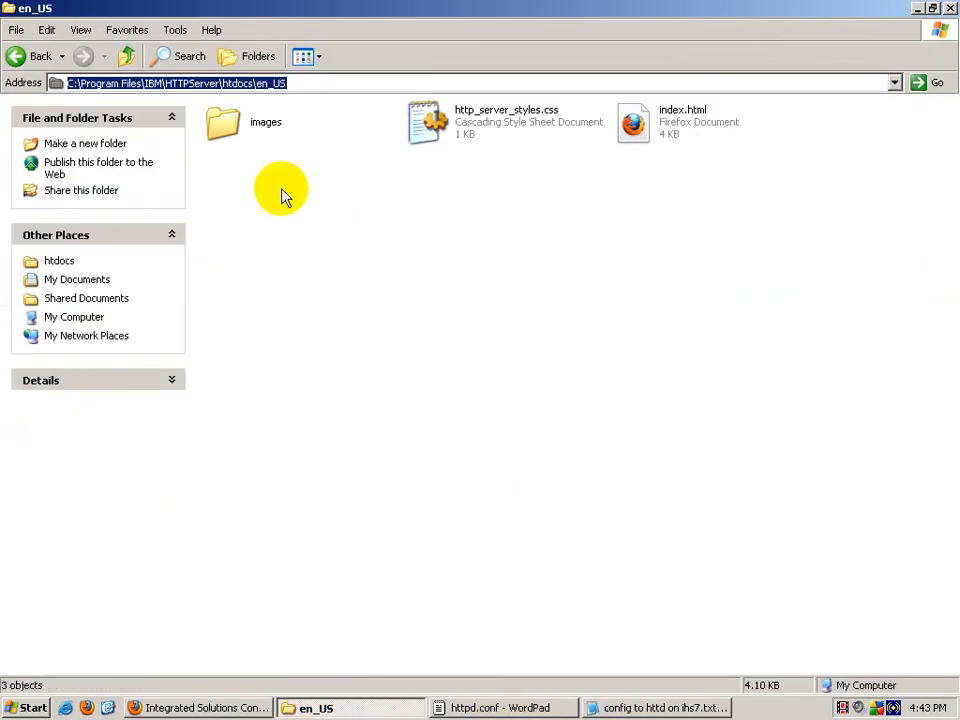
{"action": "left_click", "coordinate": [478, 707]}
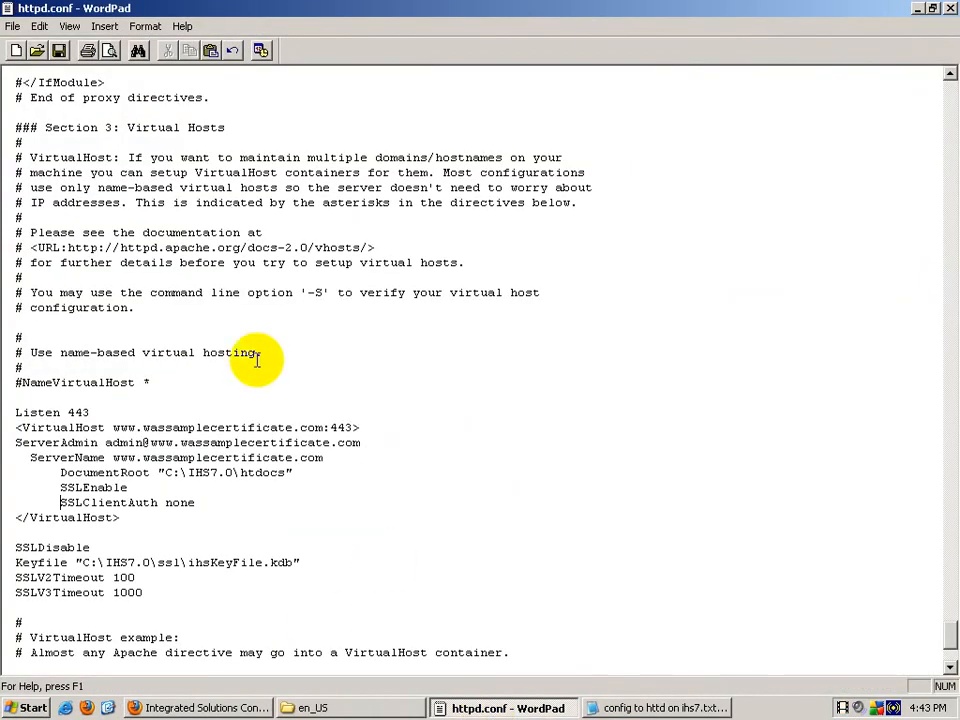
Step: Replace the DocumentRoot path C:\IHS7.0\htdocs with the copied en_US folder path
{"action": "left_click_drag", "start_coordinate": [165, 473], "coordinate": [277, 473]}
{"action": "right_click", "coordinate": [262, 476]}
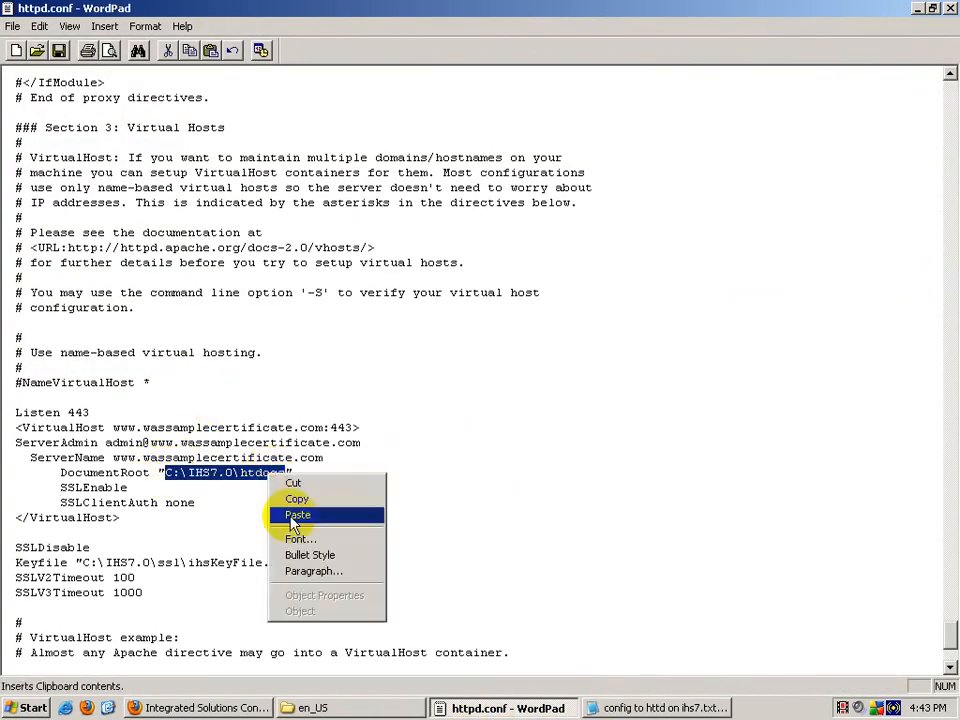
{"action": "left_click", "coordinate": [291, 511]}
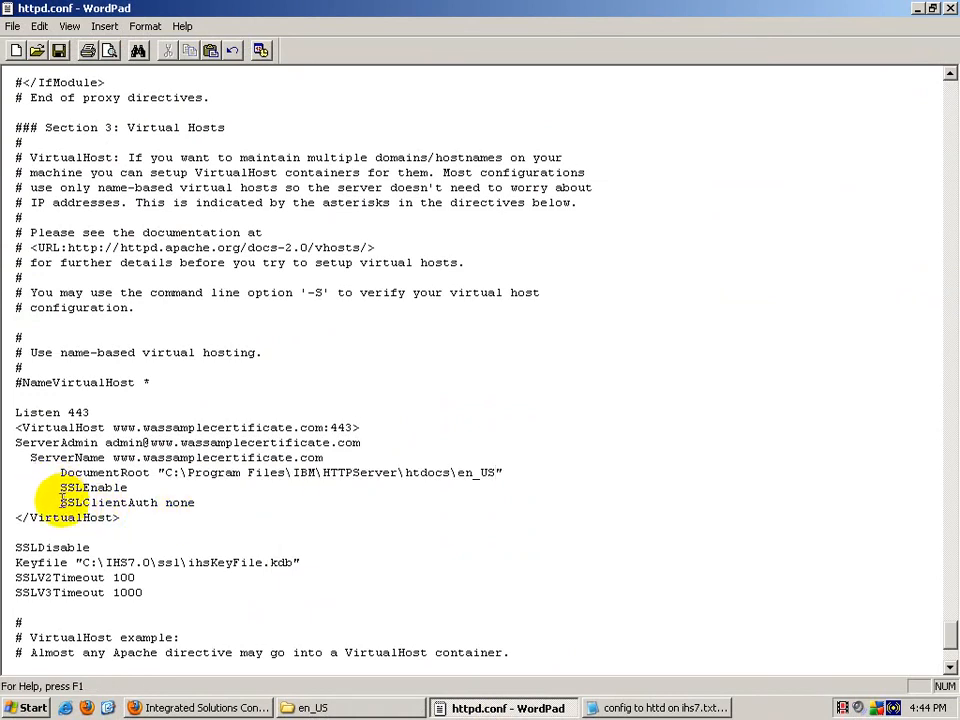
{"action": "left_click_drag", "start_coordinate": [62, 500], "coordinate": [178, 501]}
{"action": "left_click", "coordinate": [204, 502]}
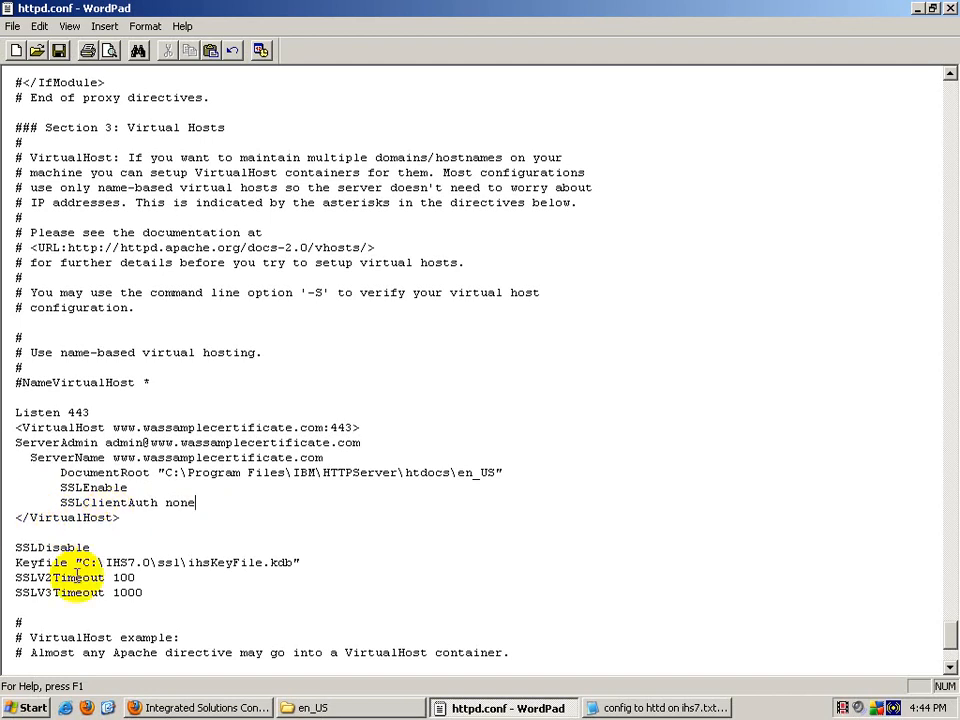
Step: Copy the HTTPServer folder path and paste it over C:\IHS7.0 in the Keyfile line
{"action": "left_click_drag", "start_coordinate": [82, 563], "coordinate": [180, 563]}
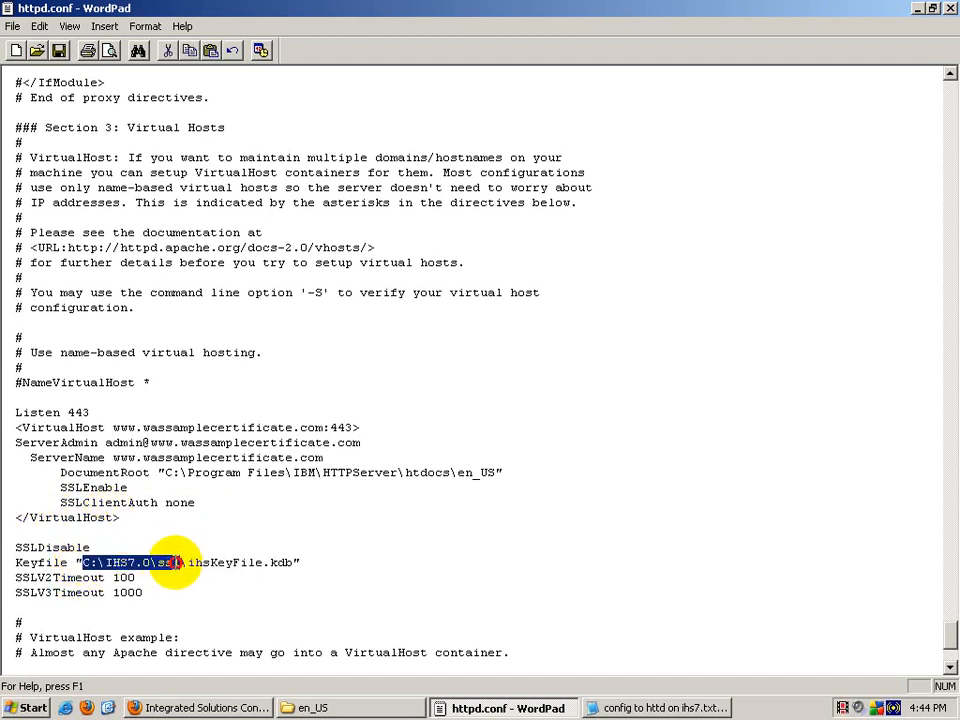
{"action": "left_click", "coordinate": [355, 708]}
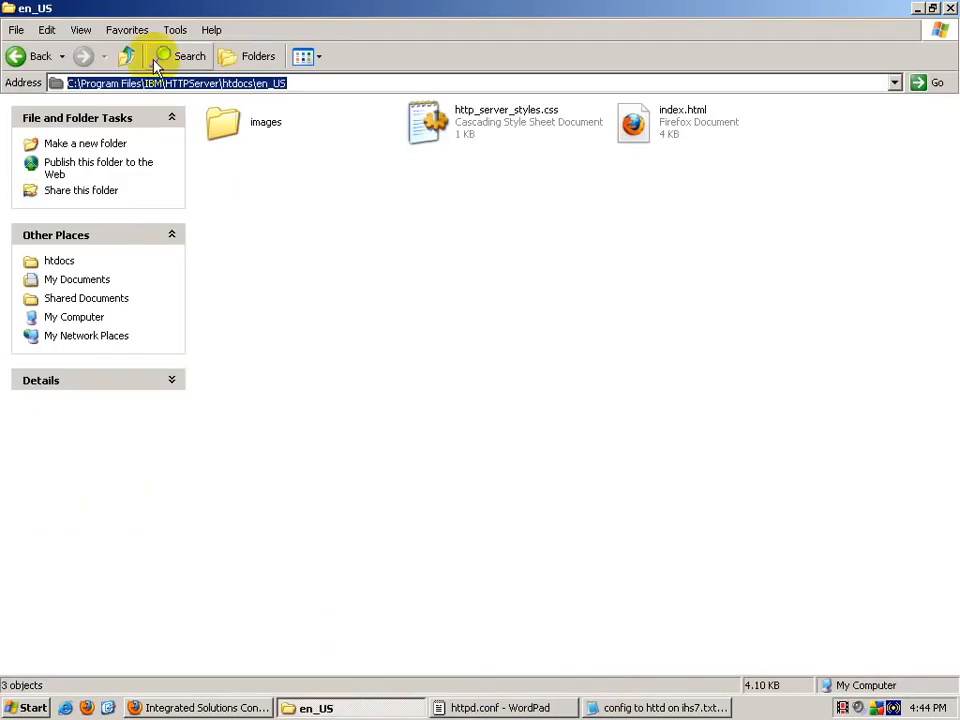
{"action": "left_click", "coordinate": [126, 56]}
{"action": "left_click", "coordinate": [126, 56]}
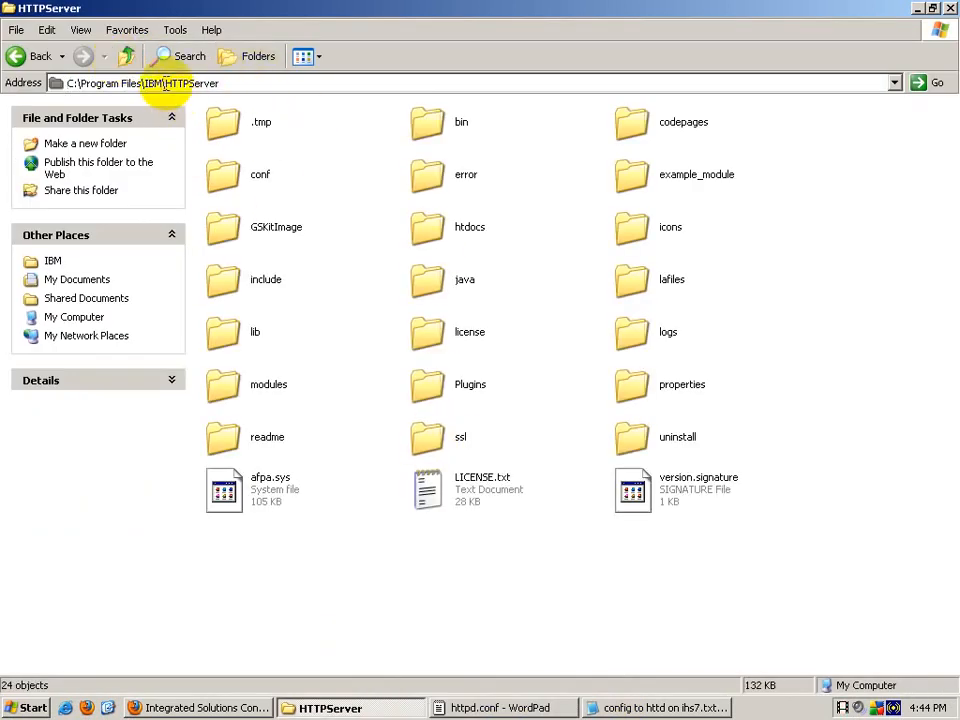
{"action": "left_click_drag", "start_coordinate": [118, 83], "coordinate": [3, 86]}
{"action": "left_click", "coordinate": [240, 86]}
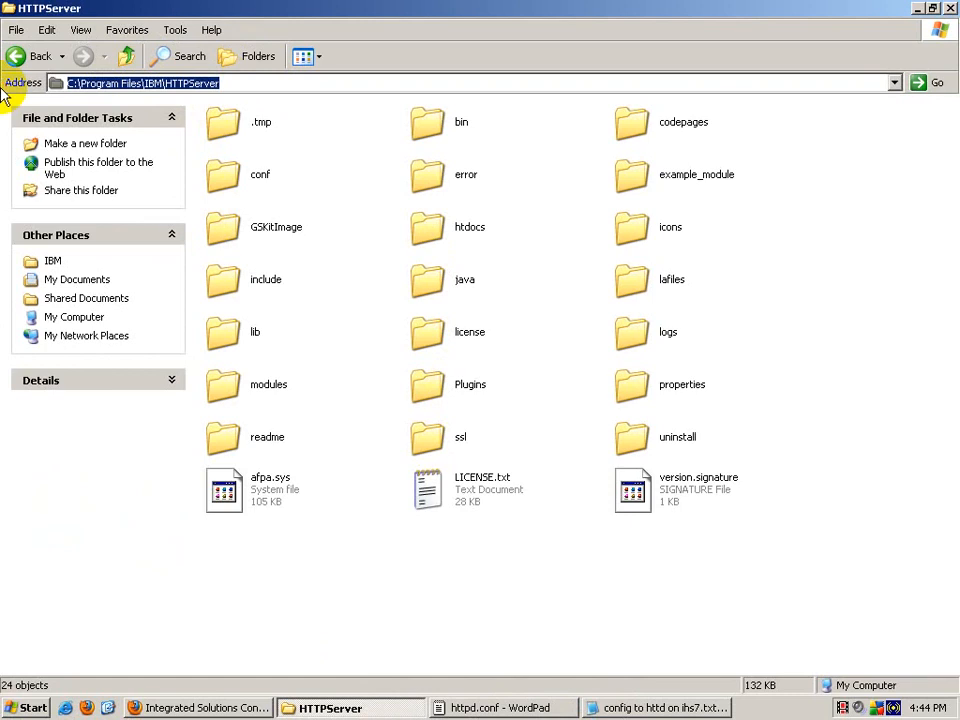
{"action": "left_click", "coordinate": [505, 708]}
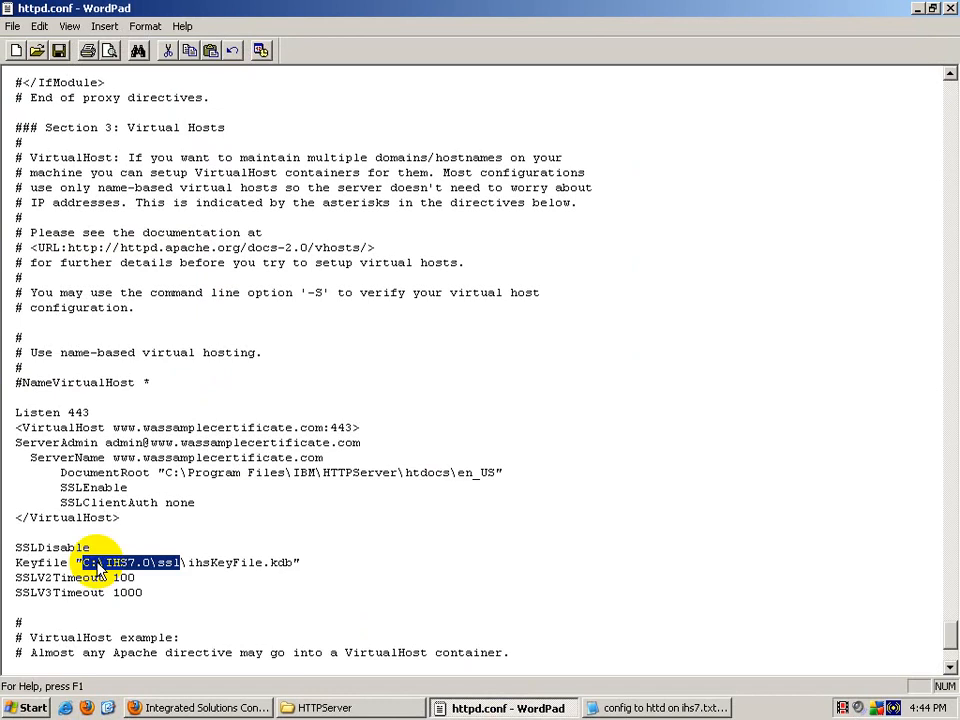
{"action": "left_click_drag", "start_coordinate": [84, 564], "coordinate": [147, 563]}
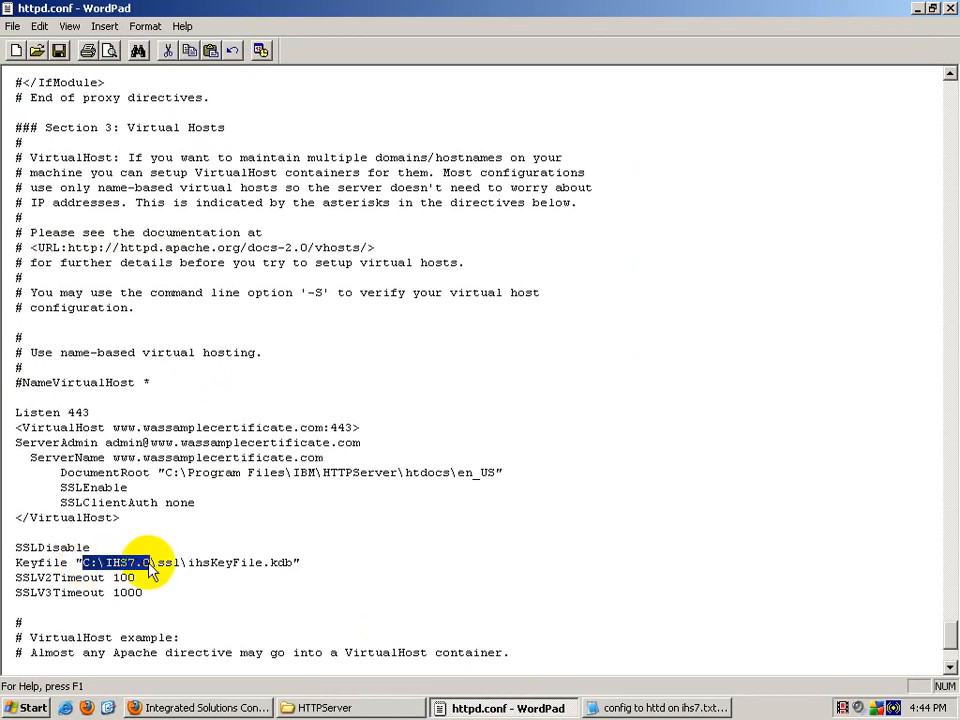
{"action": "key", "text": "ctrl+v"}
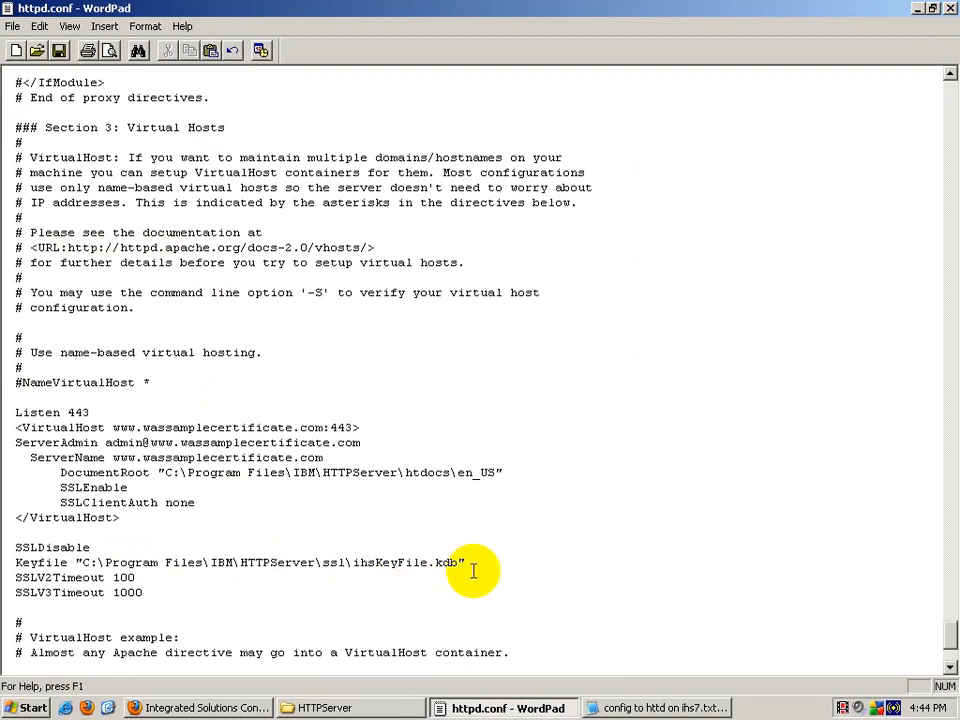
{"action": "left_click", "coordinate": [345, 707]}
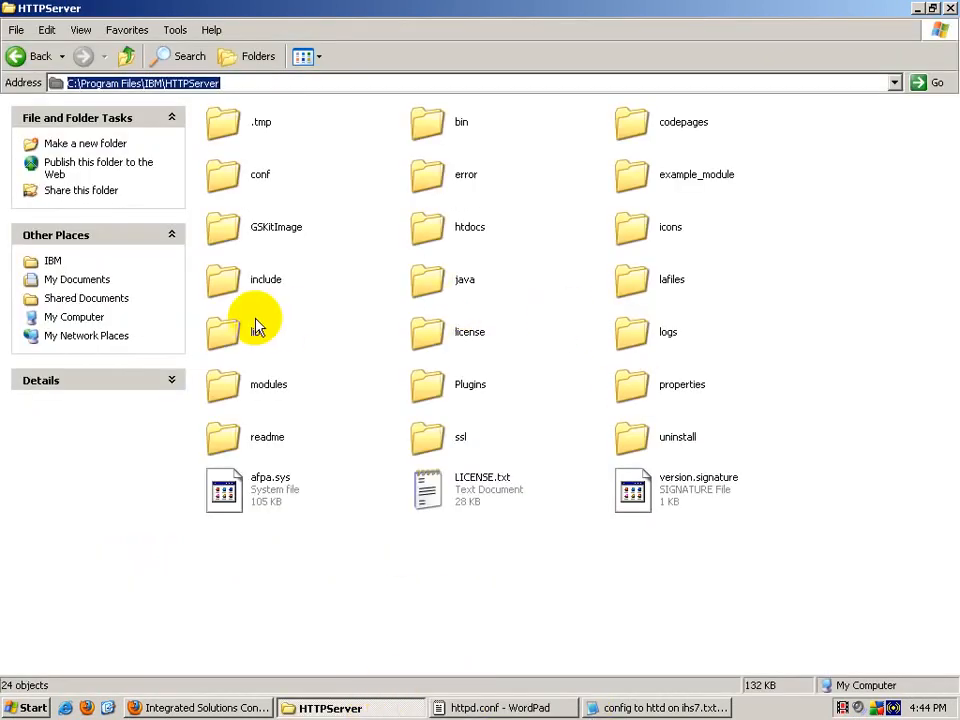
Step: Open the HTTPServer ssl folder and check the ihsKeyFile.kdb file
{"action": "double_click", "coordinate": [450, 435]}
{"action": "left_click", "coordinate": [258, 190]}
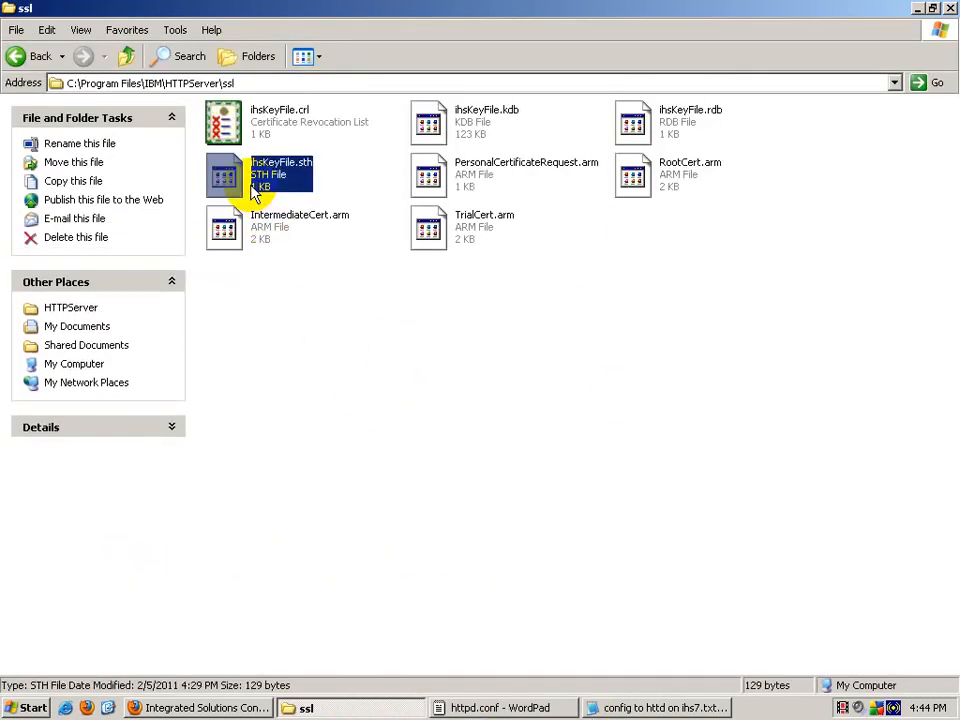
{"action": "left_click", "coordinate": [430, 122]}
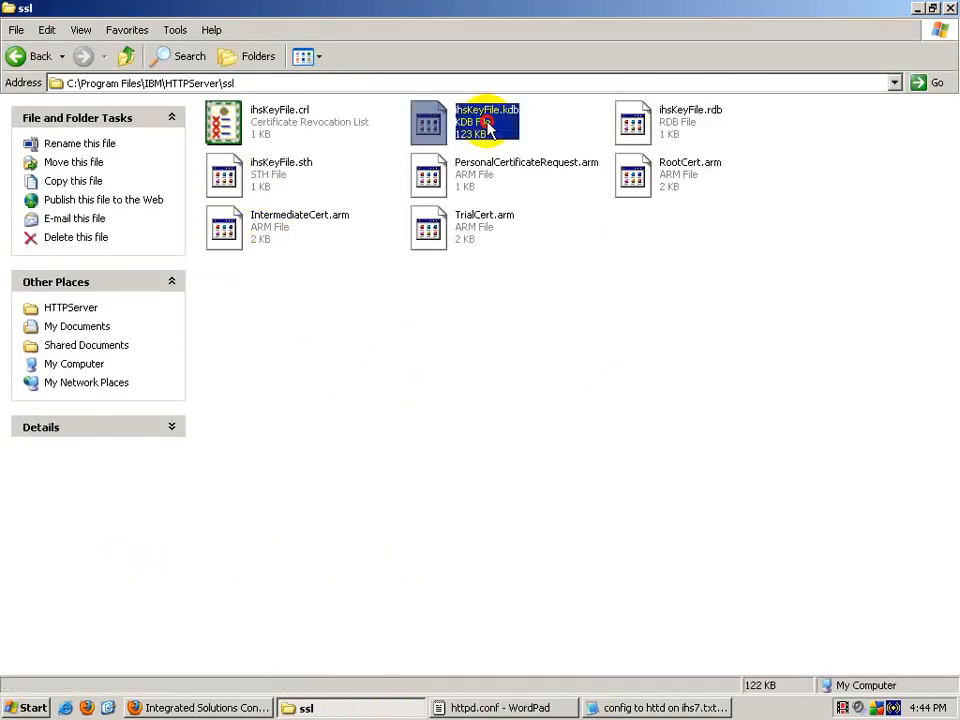
Step: Save the edited httpd.conf in WordPad
{"action": "left_click", "coordinate": [510, 706]}
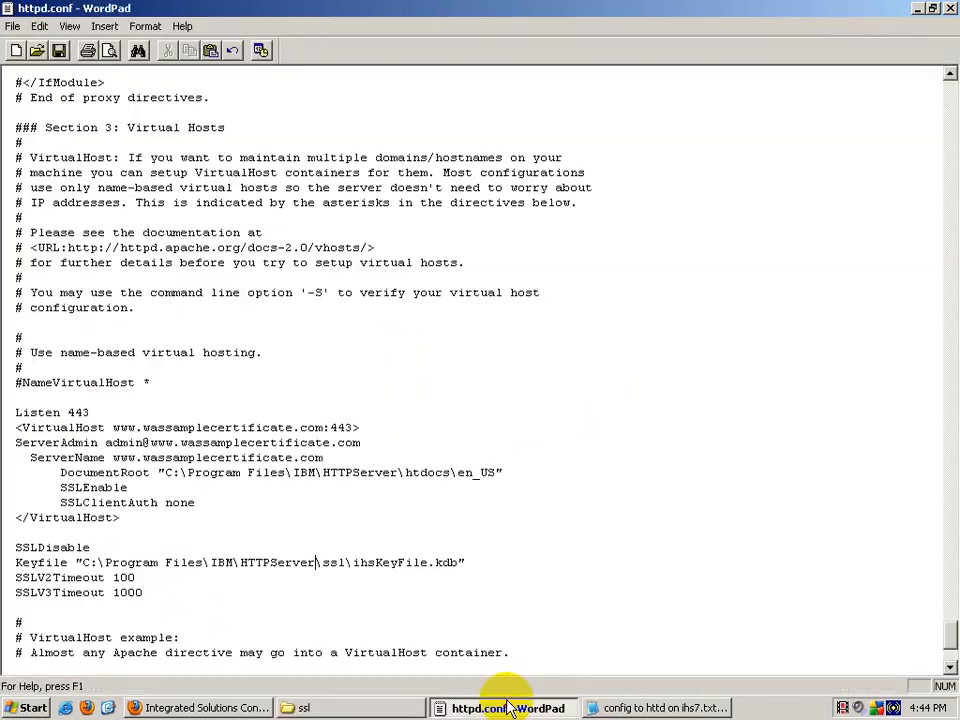
{"action": "left_click", "coordinate": [14, 26]}
{"action": "left_click", "coordinate": [22, 76]}
{"action": "scroll", "coordinate": [311, 364], "scroll_direction": "down", "scroll_amount": 5}
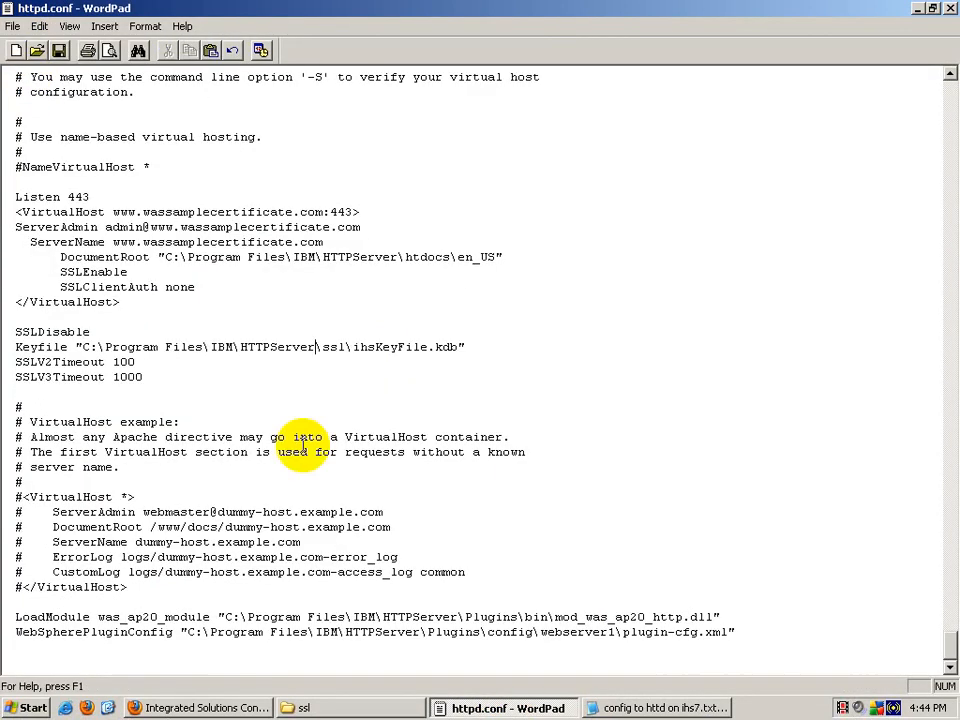
Step: Close httpd.conf and the ssl folder window, and minimize the console browser
{"action": "left_click", "coordinate": [949, 12]}
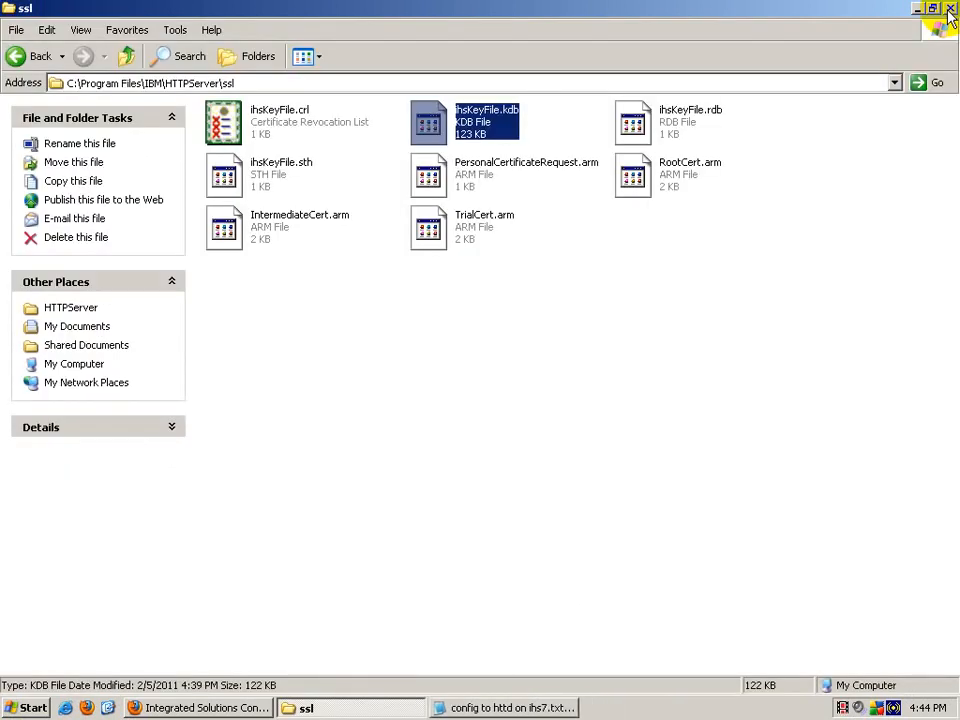
{"action": "left_click", "coordinate": [949, 12]}
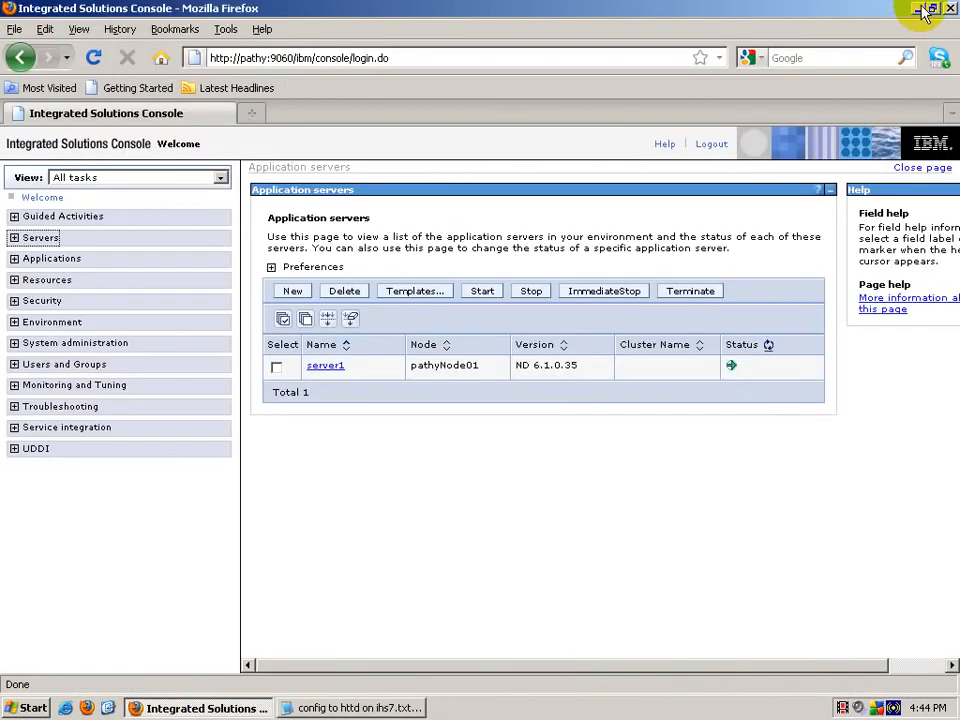
{"action": "left_click", "coordinate": [918, 10]}
{"action": "key", "text": "super"}
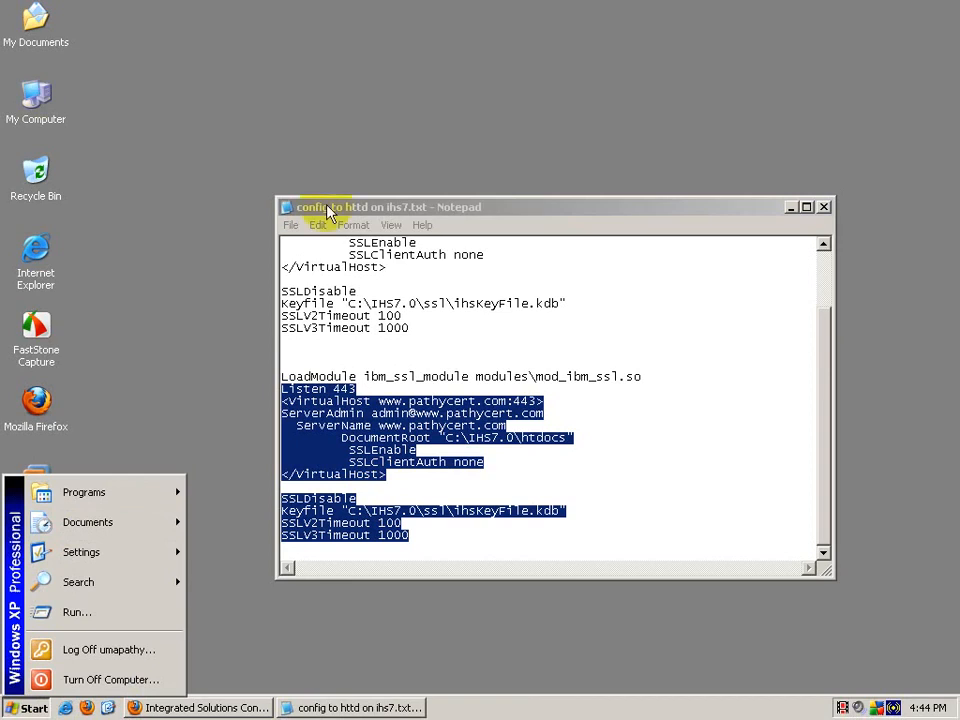
Step: Close the notes and open C:\WINDOWS\system32\drivers\etc\hosts in Notepad
{"action": "left_click", "coordinate": [824, 207]}
{"action": "double_click", "coordinate": [6, 125]}
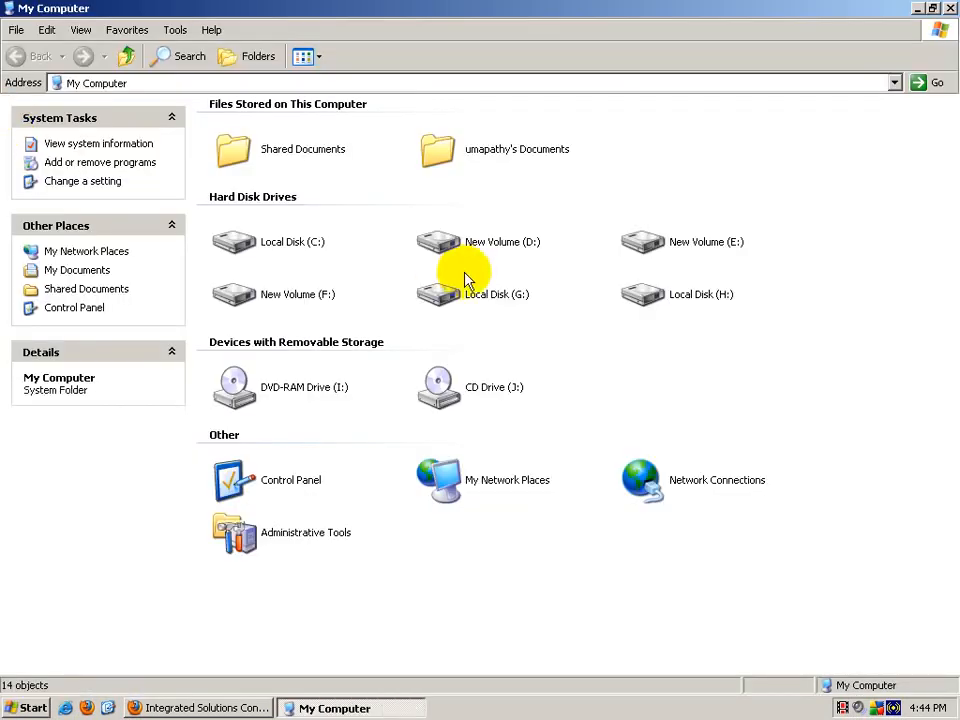
{"action": "double_click", "coordinate": [238, 242]}
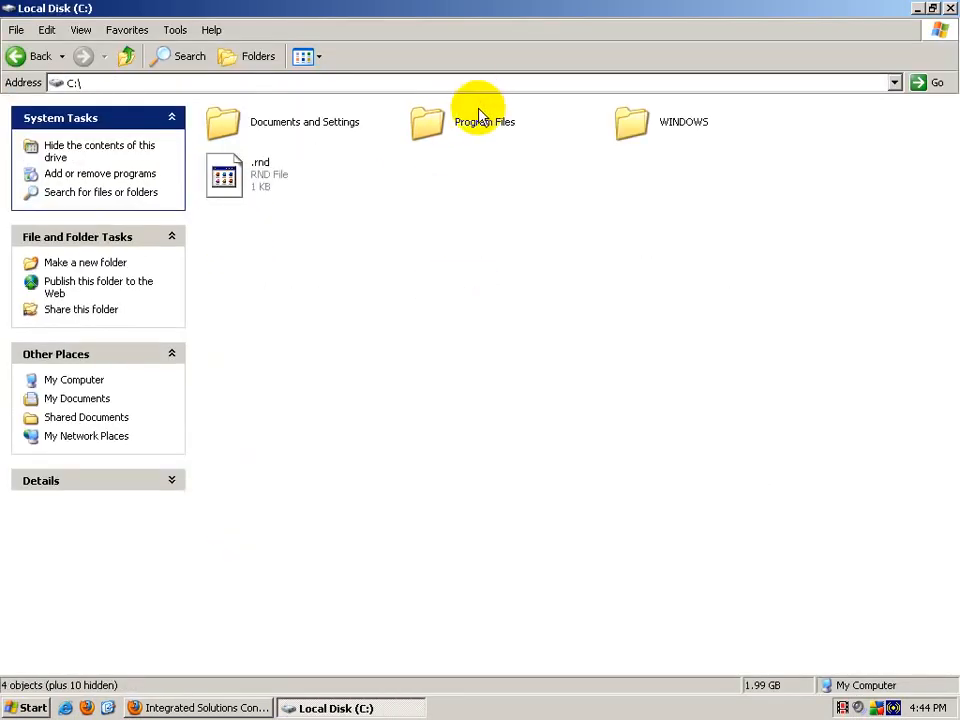
{"action": "double_click", "coordinate": [636, 122]}
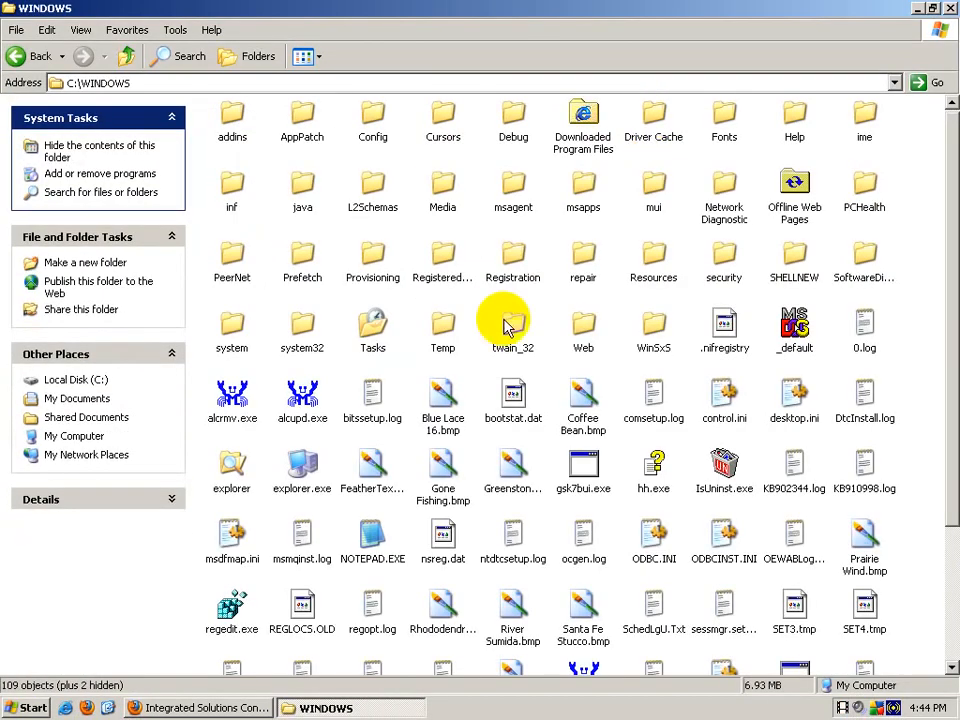
{"action": "double_click", "coordinate": [295, 332]}
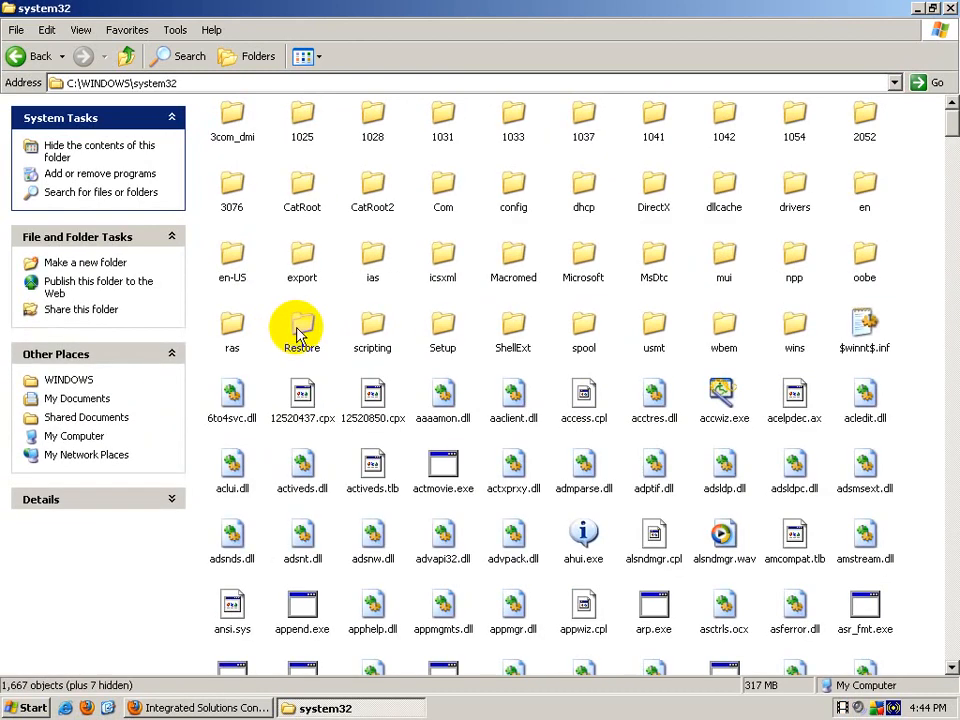
{"action": "double_click", "coordinate": [795, 192]}
{"action": "double_click", "coordinate": [374, 118]}
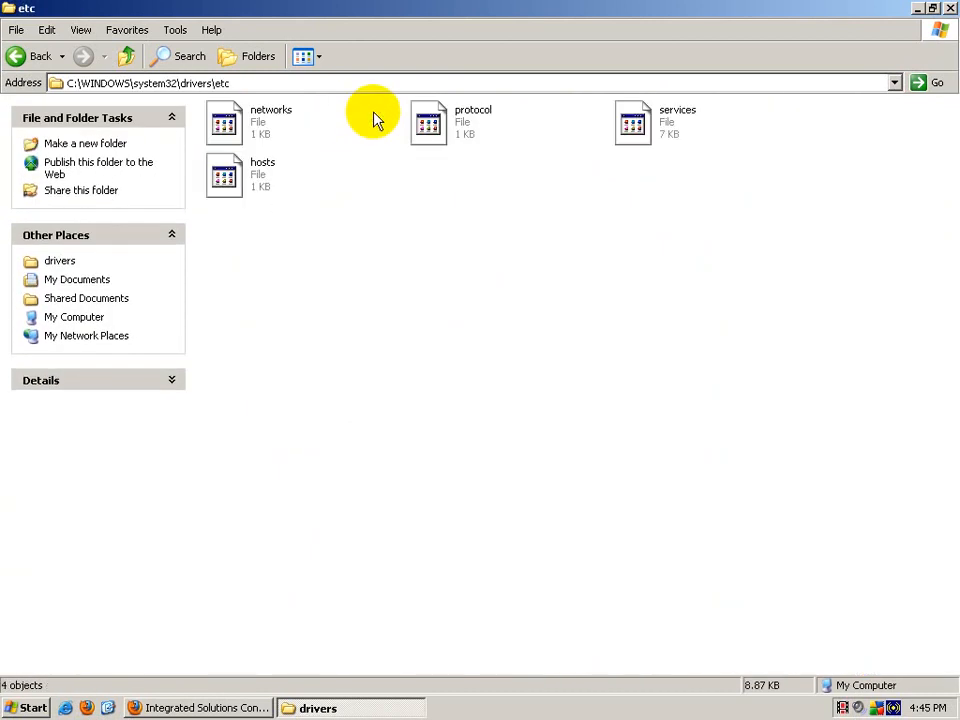
{"action": "double_click", "coordinate": [265, 170]}
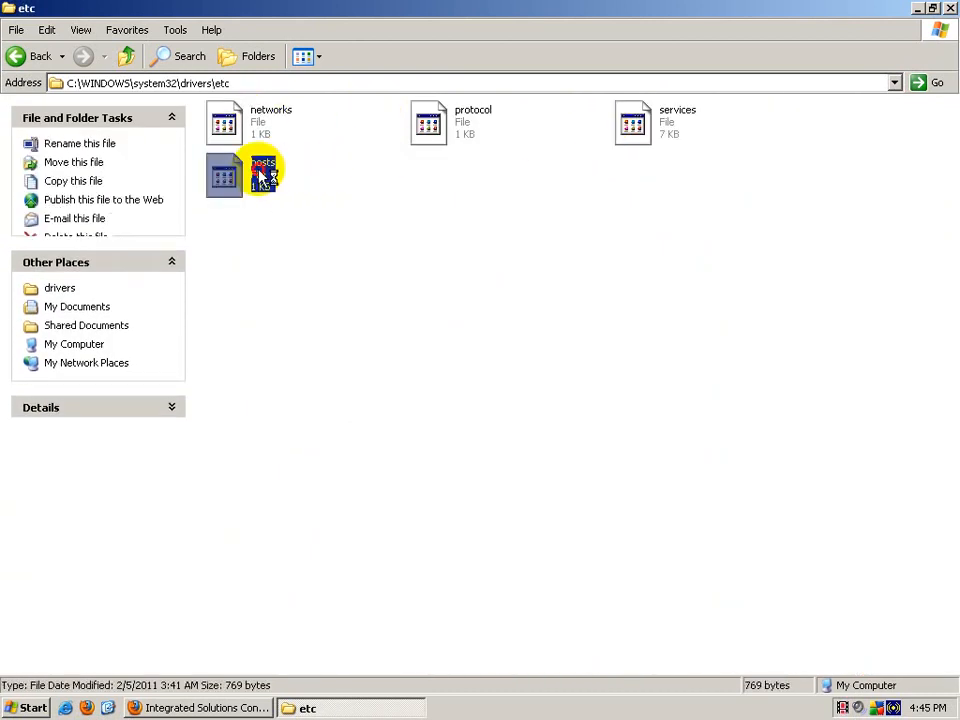
{"action": "left_click", "coordinate": [370, 353]}
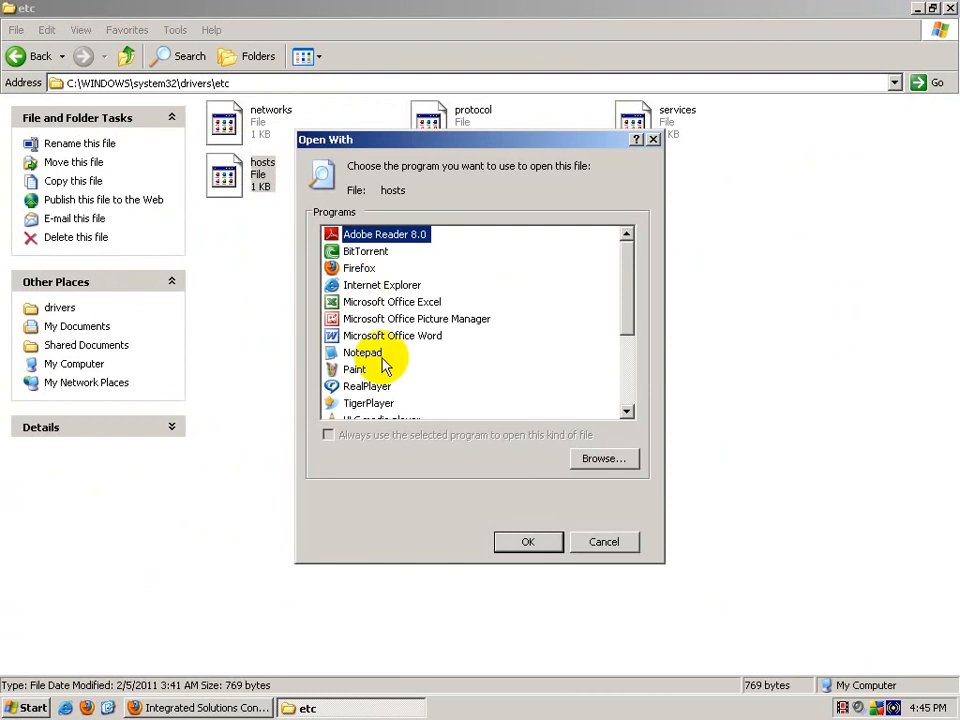
{"action": "left_click", "coordinate": [522, 544]}
{"action": "left_click_drag", "start_coordinate": [603, 470], "coordinate": [272, 476]}
{"action": "key", "text": "Delete"}
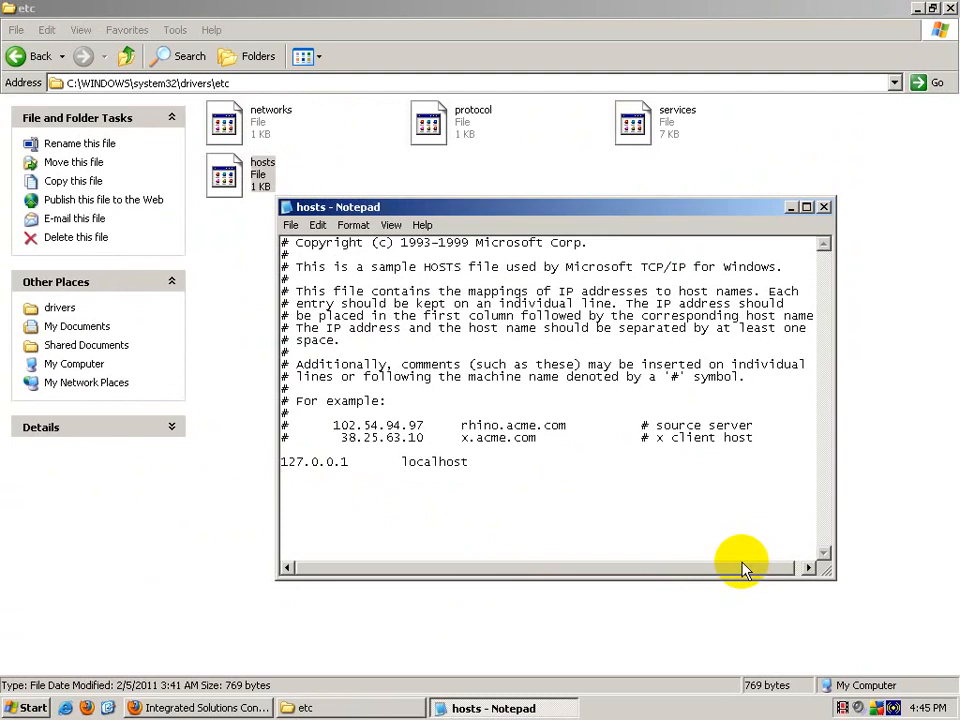
{"action": "type", "text": "192.168.1.2"}
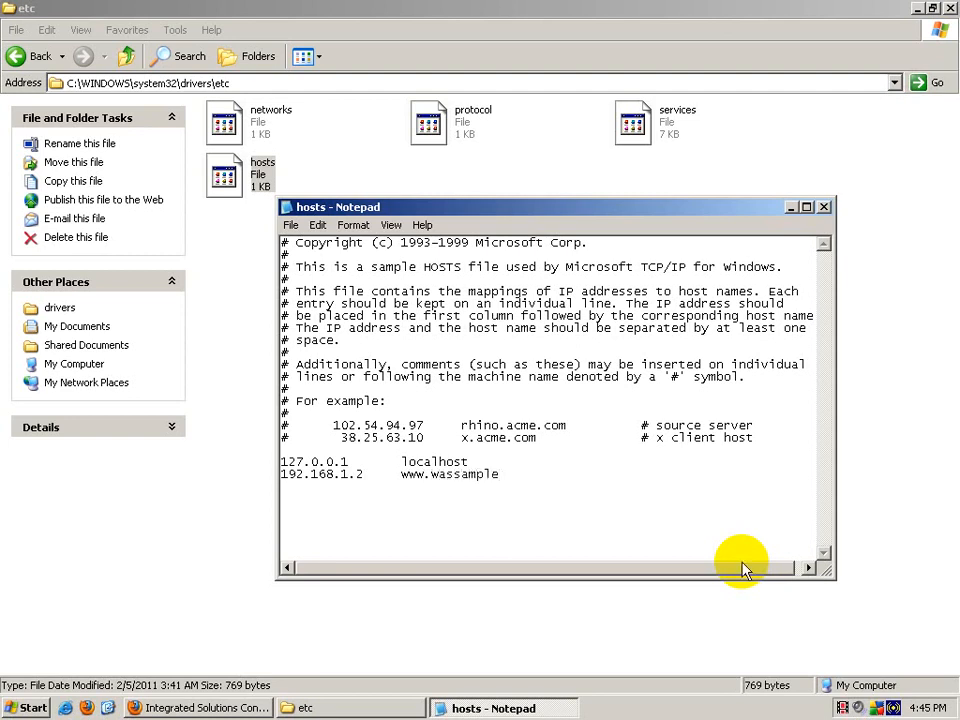
{"action": "type", "text": "certificate.com"}
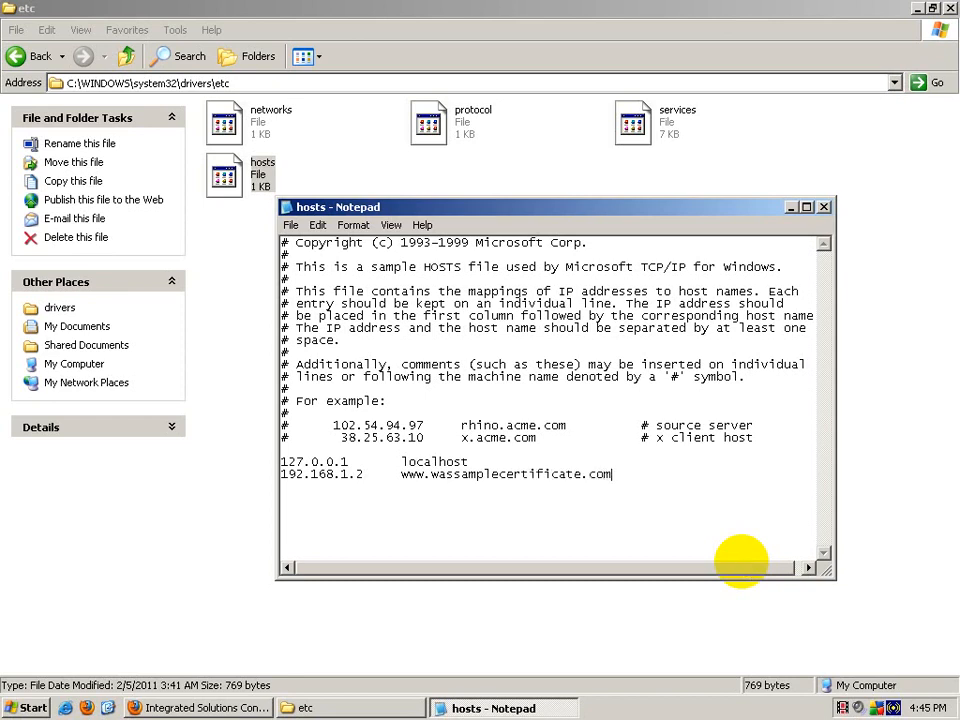
Step: Save the hosts file, then close Notepad and the etc folder window
{"action": "left_click", "coordinate": [825, 207]}
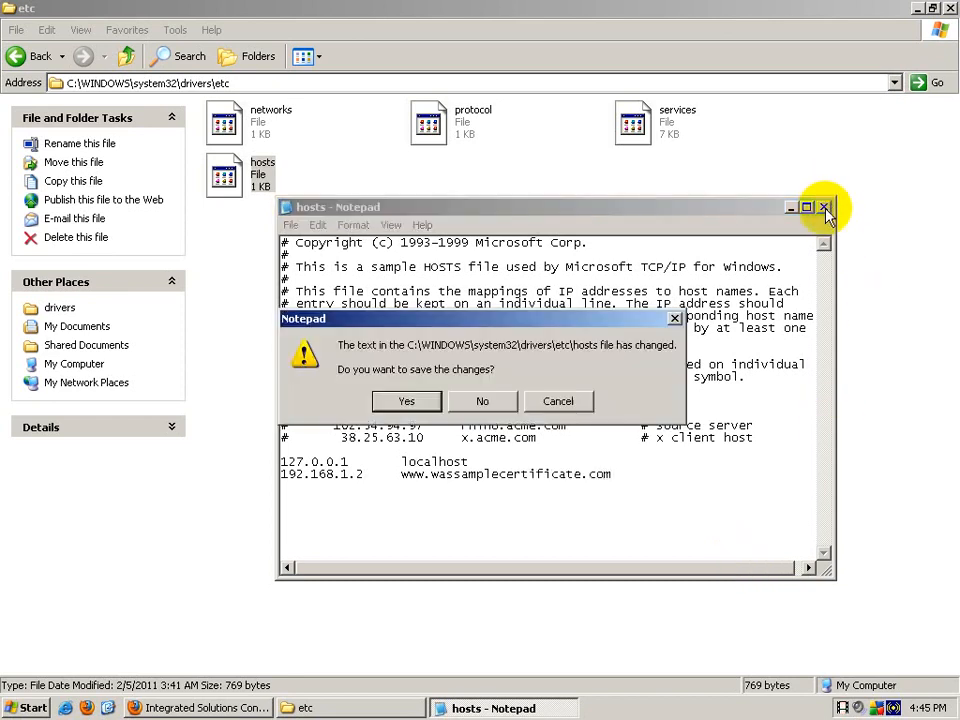
{"action": "left_click", "coordinate": [558, 401]}
{"action": "left_click", "coordinate": [290, 225]}
{"action": "left_click", "coordinate": [300, 272]}
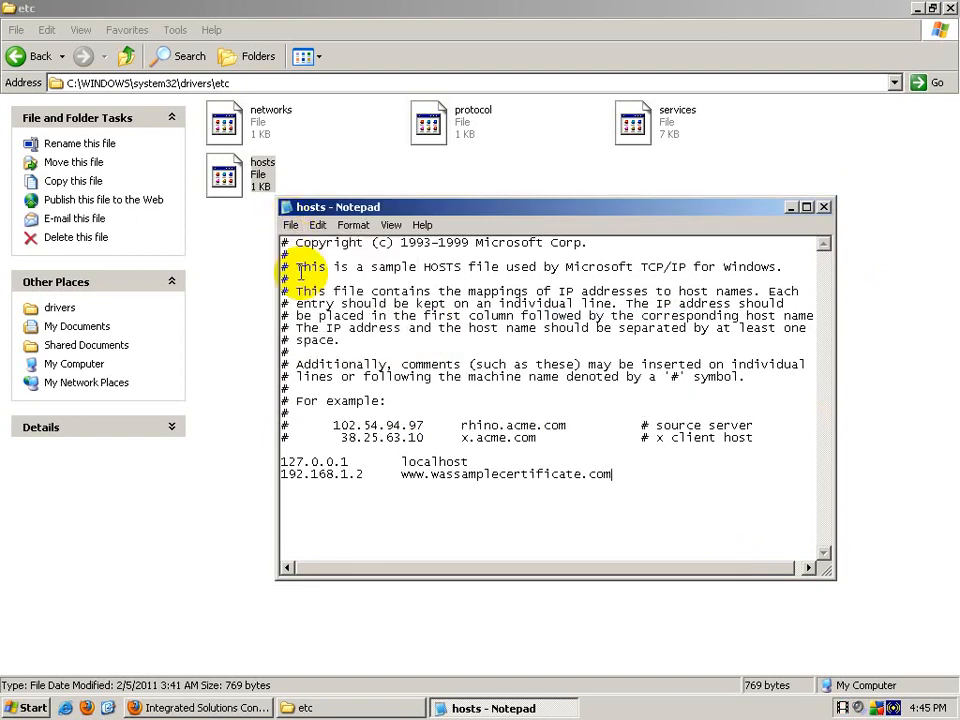
{"action": "left_click", "coordinate": [823, 208]}
{"action": "left_click", "coordinate": [951, 8]}
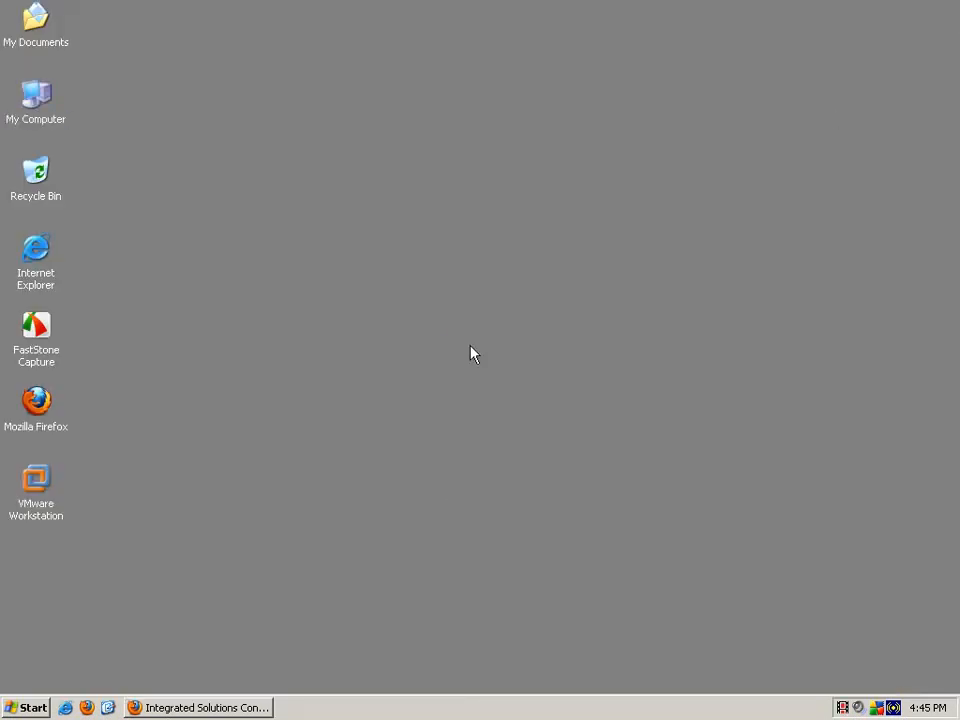
{"action": "left_click", "coordinate": [182, 707]}
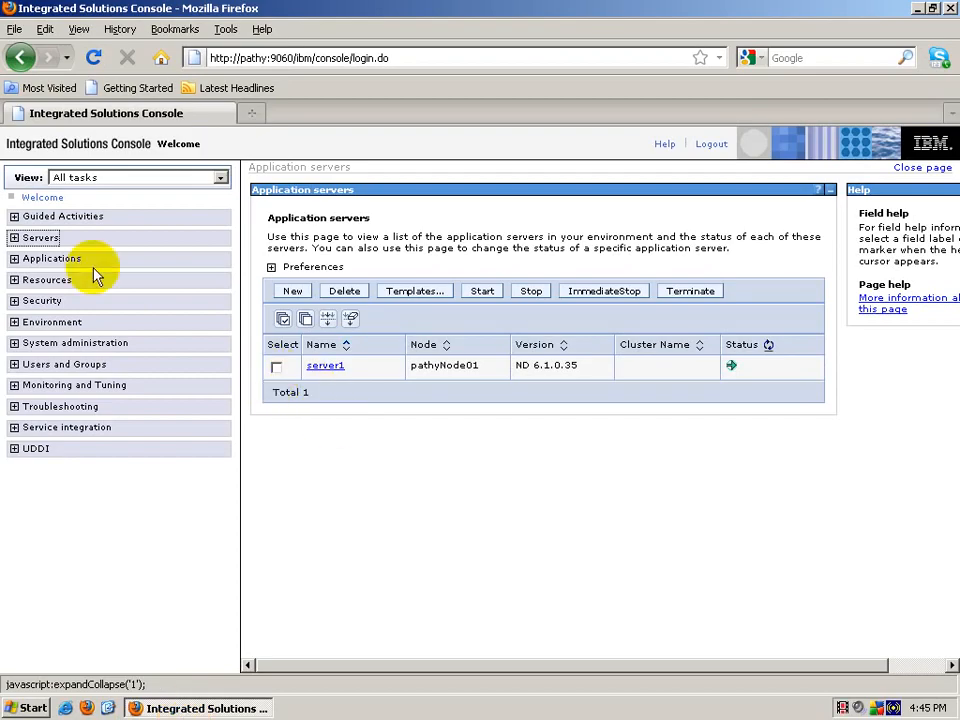
Step: Stop webserver1 under Servers > Web servers, refresh, and start it again
{"action": "left_click", "coordinate": [51, 262]}
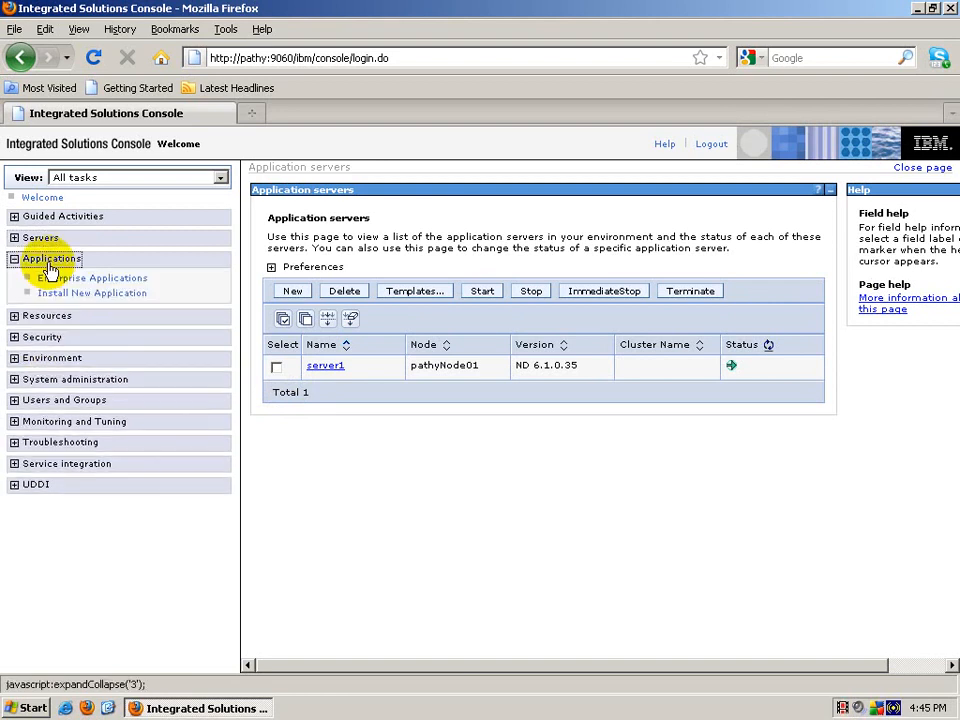
{"action": "left_click", "coordinate": [51, 262]}
{"action": "left_click", "coordinate": [40, 238]}
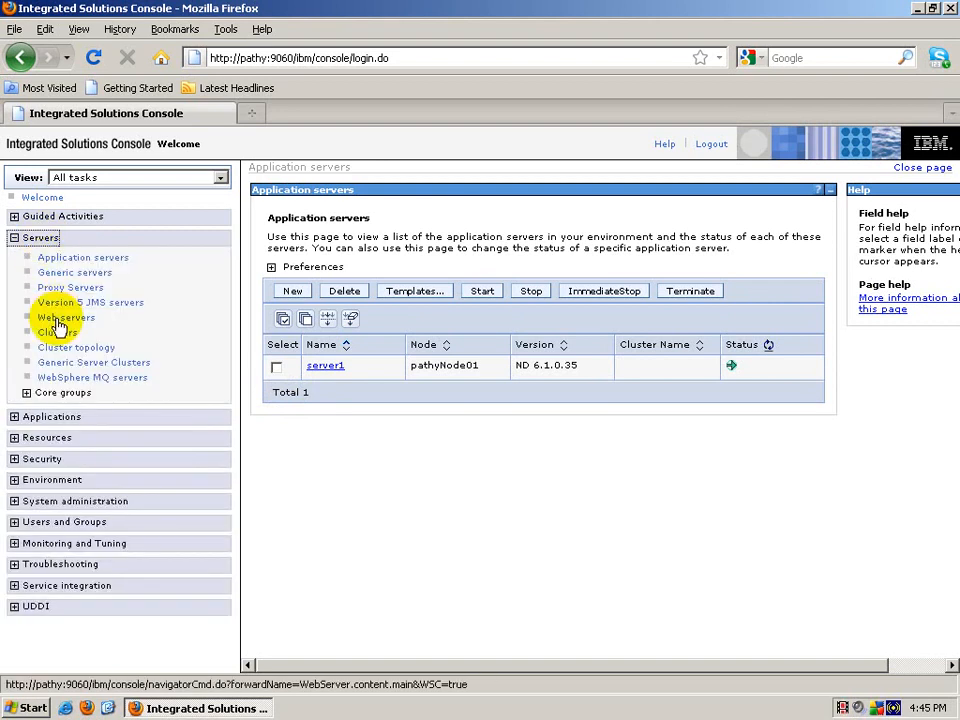
{"action": "left_click", "coordinate": [62, 317]}
{"action": "left_click", "coordinate": [277, 356]}
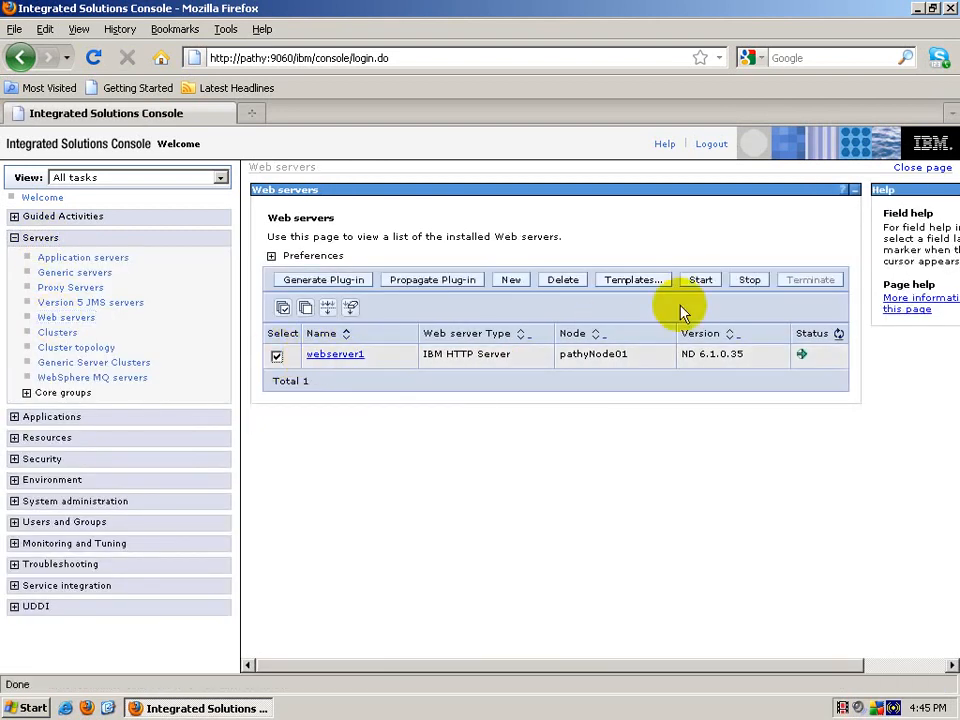
{"action": "left_click", "coordinate": [748, 280]}
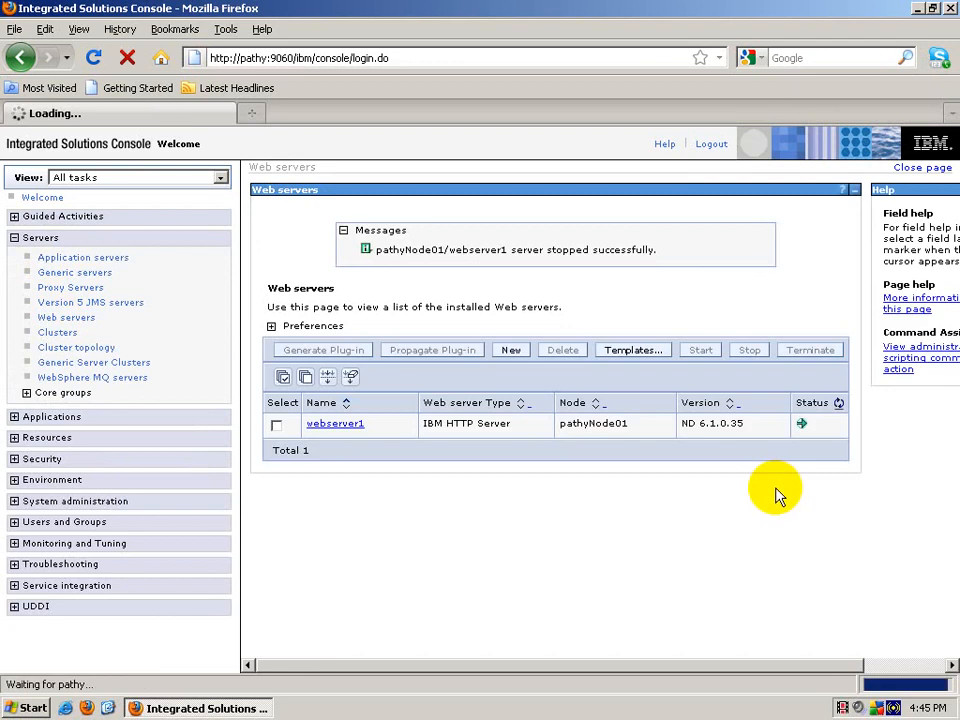
{"action": "left_click", "coordinate": [838, 403]}
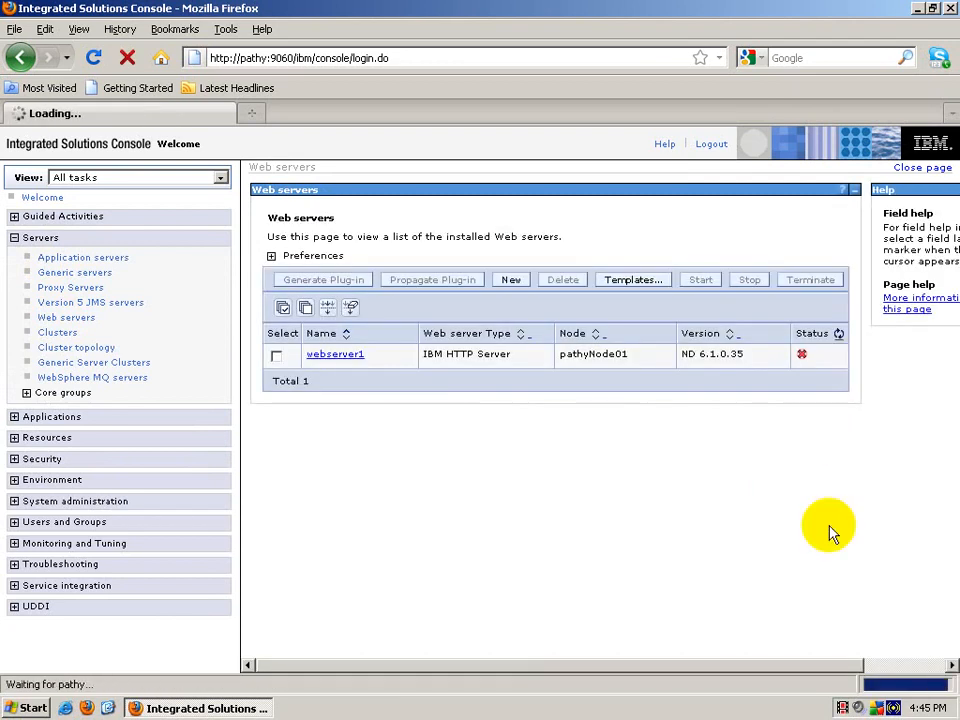
{"action": "left_click", "coordinate": [277, 357]}
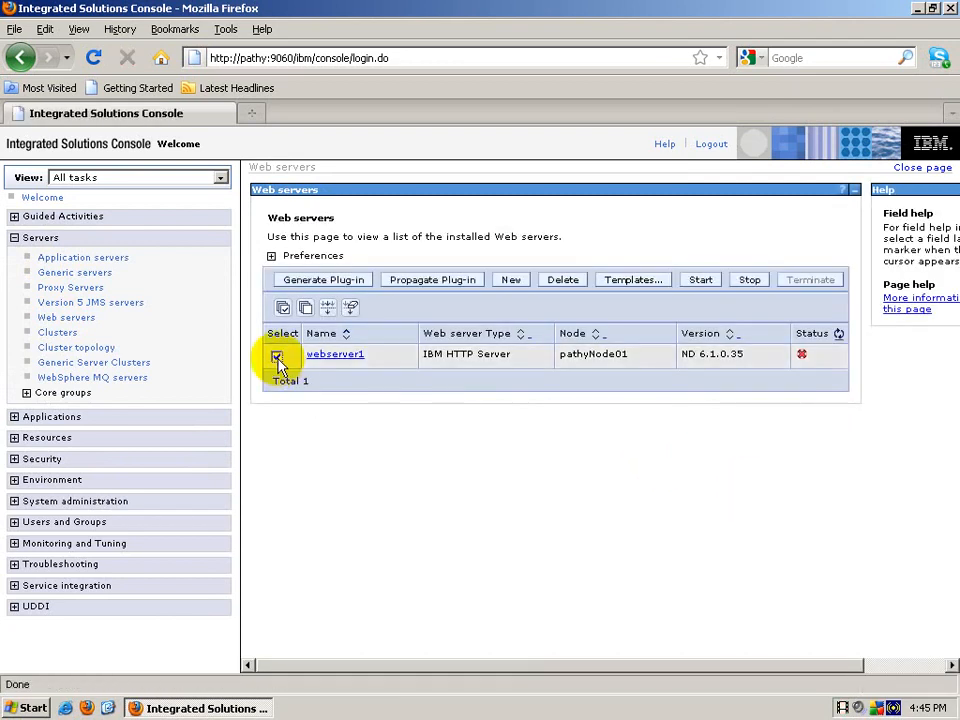
{"action": "left_click", "coordinate": [700, 284]}
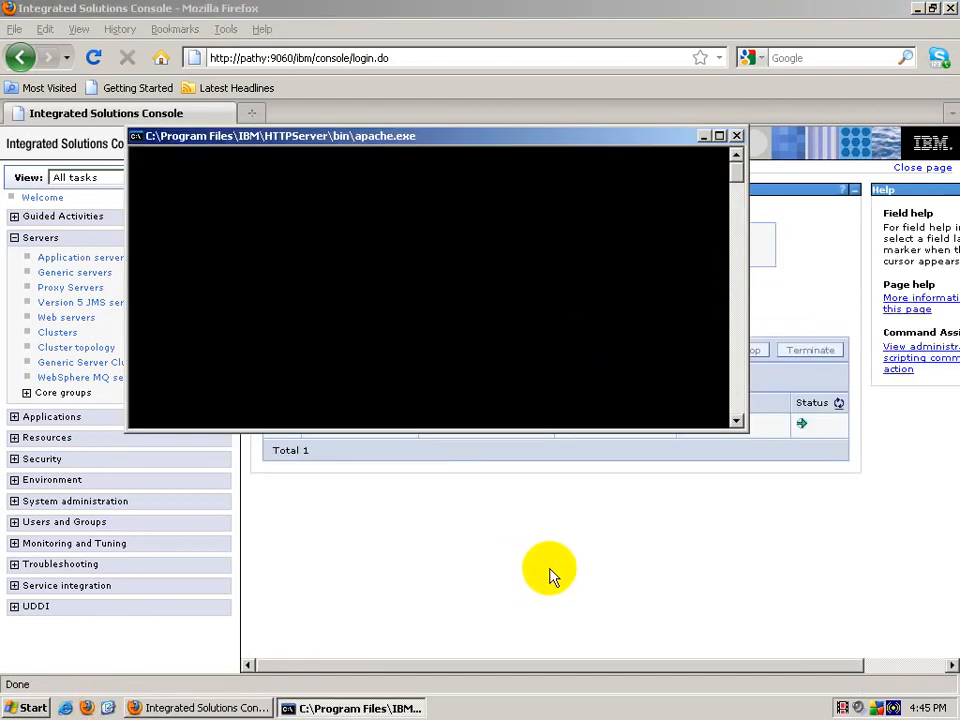
Step: Browse Explorer to C:\Program Files\IBM\HTTPServer\conf
{"action": "left_click", "coordinate": [108, 708]}
{"action": "double_click", "coordinate": [40, 100]}
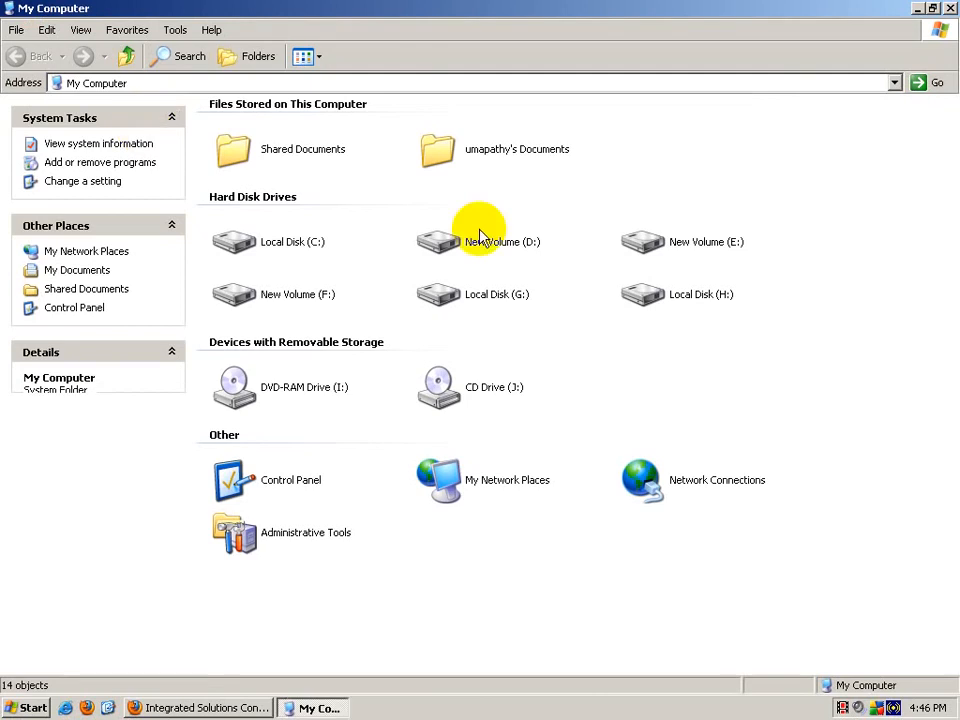
{"action": "left_click", "coordinate": [228, 250]}
{"action": "double_click", "coordinate": [228, 250]}
{"action": "double_click", "coordinate": [476, 122]}
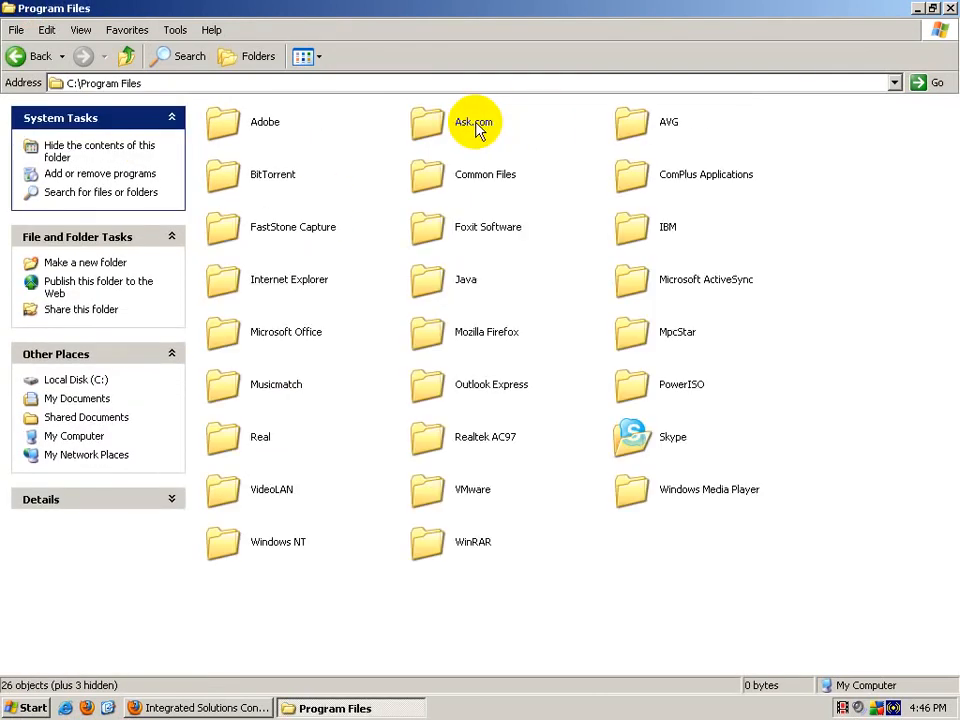
{"action": "double_click", "coordinate": [643, 222]}
{"action": "double_click", "coordinate": [422, 116]}
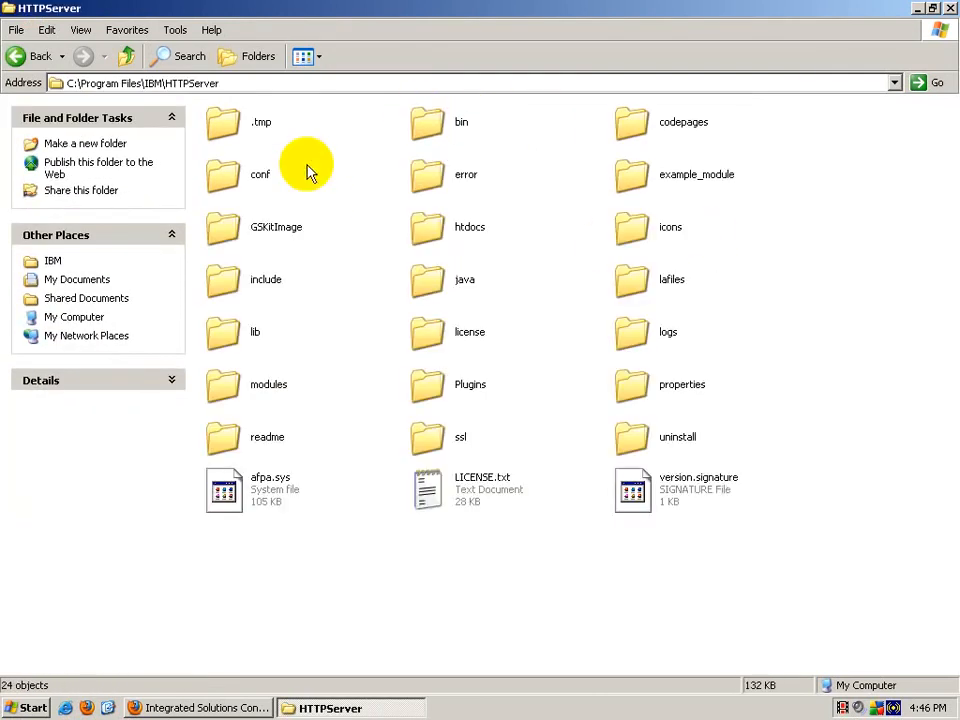
{"action": "double_click", "coordinate": [247, 193]}
Step: Open httpd.conf in WordPad at its last line, keeping the conf folder in front
{"action": "double_click", "coordinate": [266, 170]}
{"action": "left_click", "coordinate": [407, 414]}
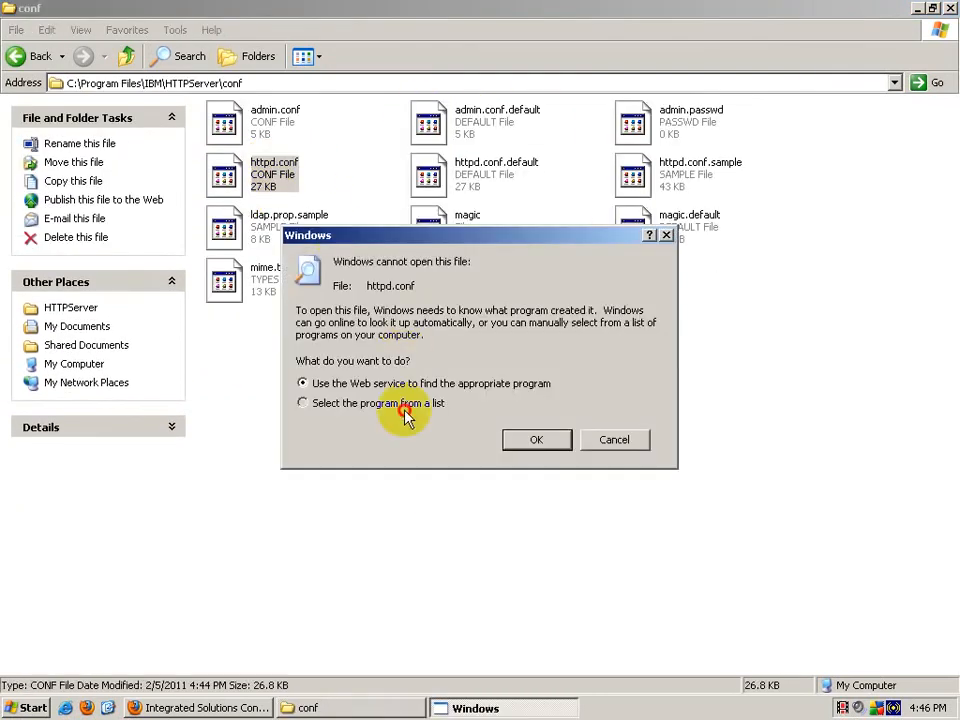
{"action": "left_click", "coordinate": [533, 440]}
{"action": "left_click", "coordinate": [392, 436]}
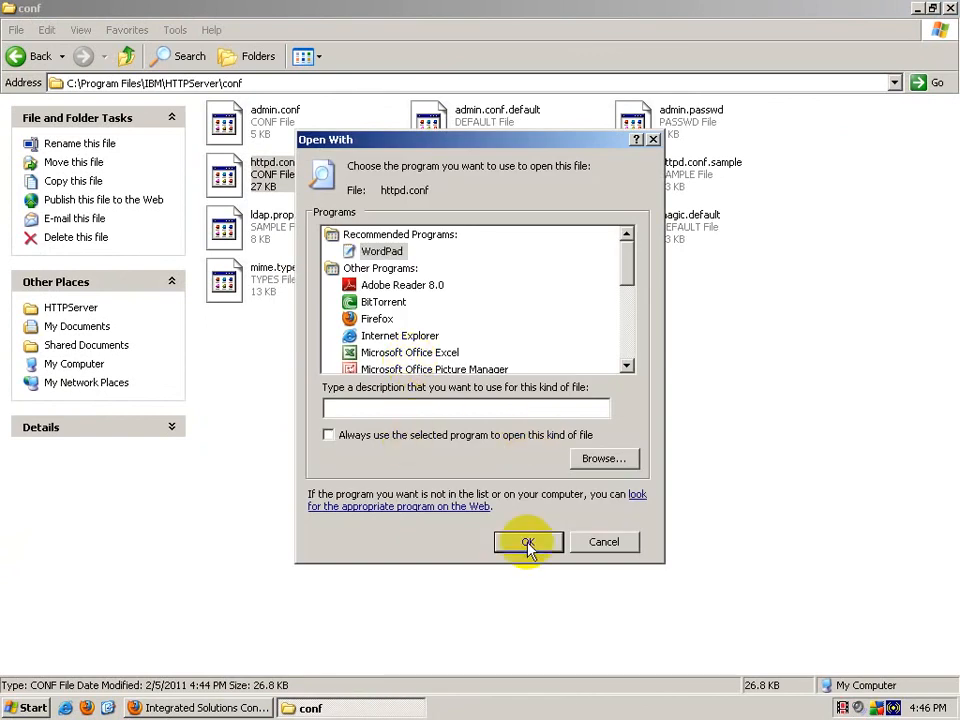
{"action": "left_click", "coordinate": [530, 541]}
{"action": "key", "text": "ctrl+End"}
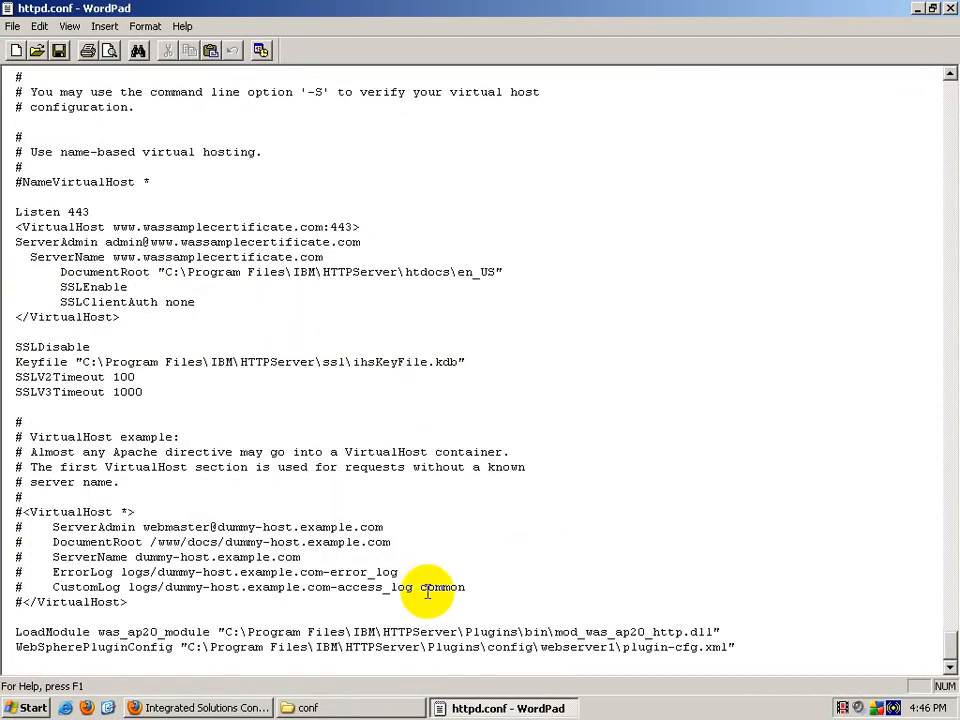
{"action": "left_click", "coordinate": [300, 707]}
{"action": "left_click", "coordinate": [127, 57]}
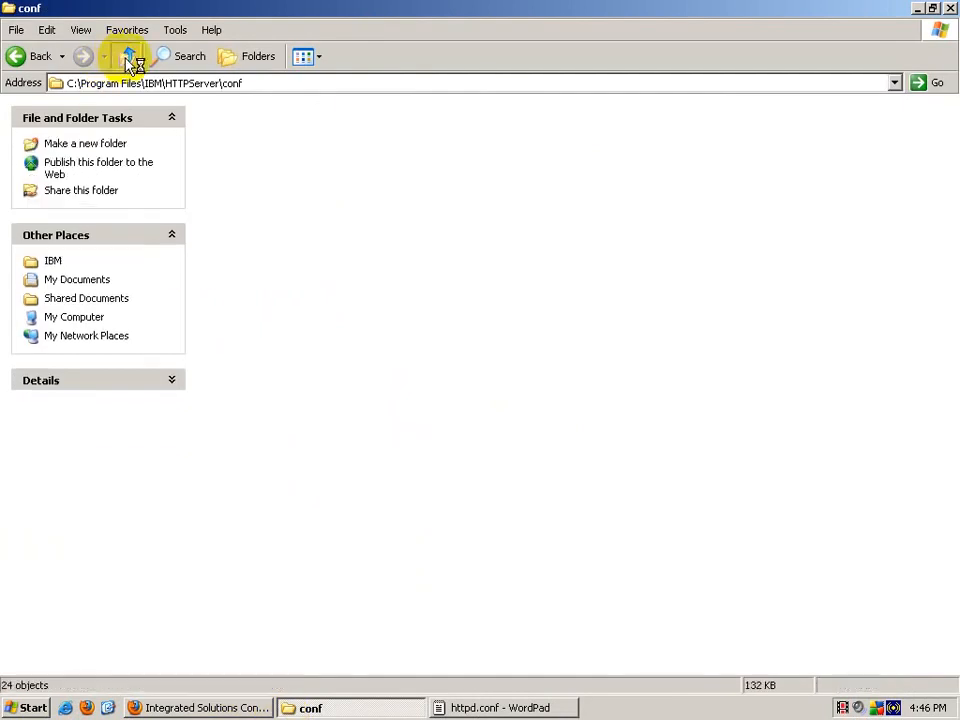
Step: Delete the Custom01 profile folder from WebSphere\AppServer\profiles
{"action": "left_click", "coordinate": [127, 57]}
{"action": "left_click", "coordinate": [127, 57]}
{"action": "double_click", "coordinate": [620, 232]}
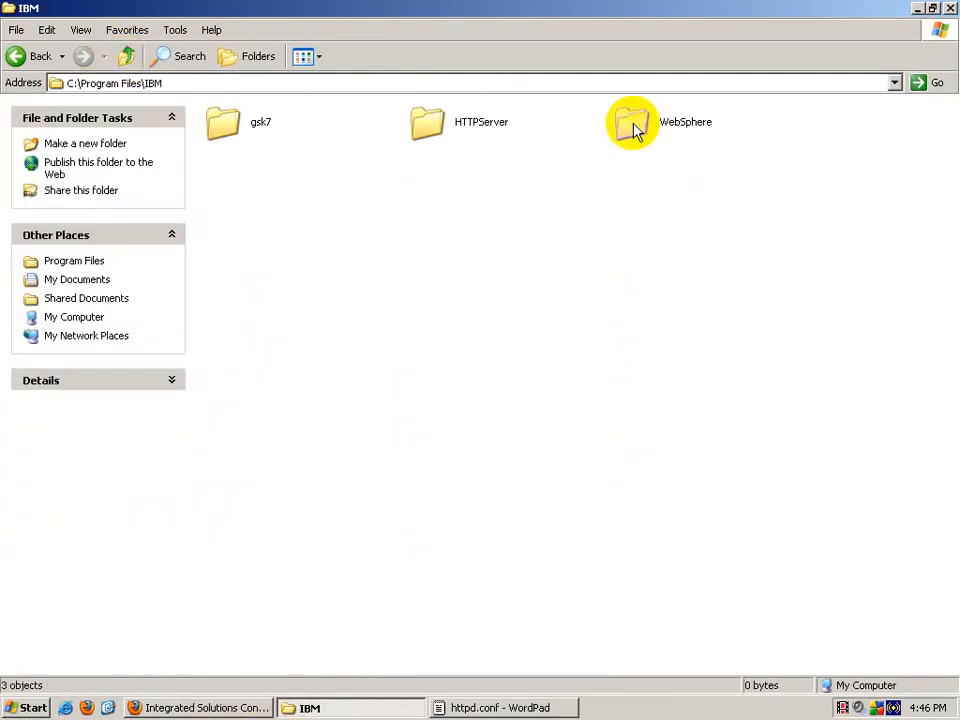
{"action": "double_click", "coordinate": [634, 128]}
{"action": "double_click", "coordinate": [258, 135]}
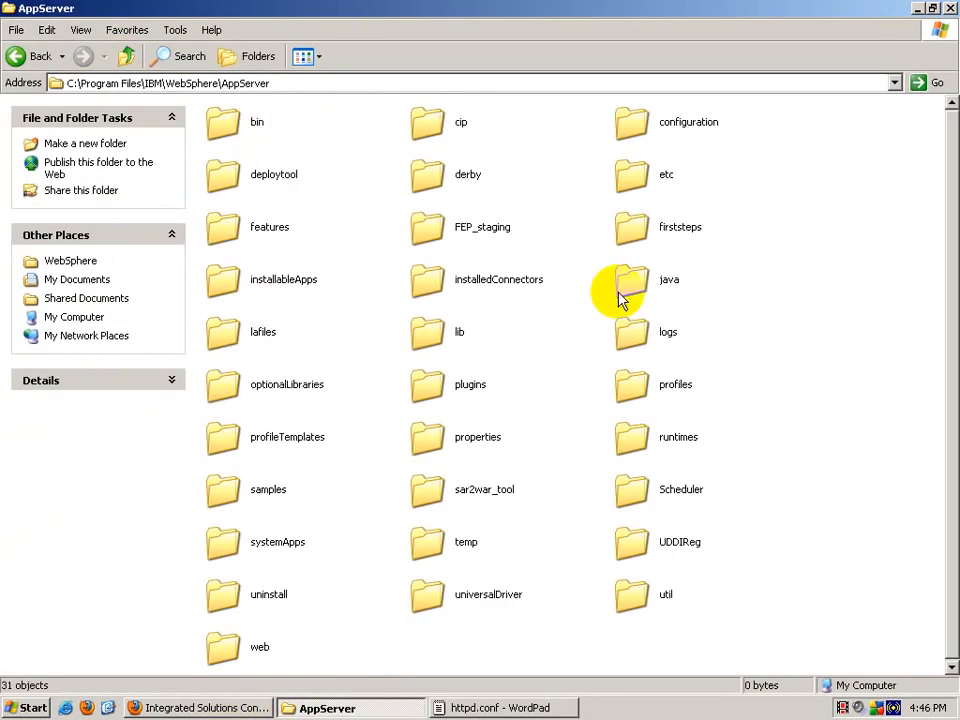
{"action": "double_click", "coordinate": [645, 386]}
{"action": "double_click", "coordinate": [430, 122]}
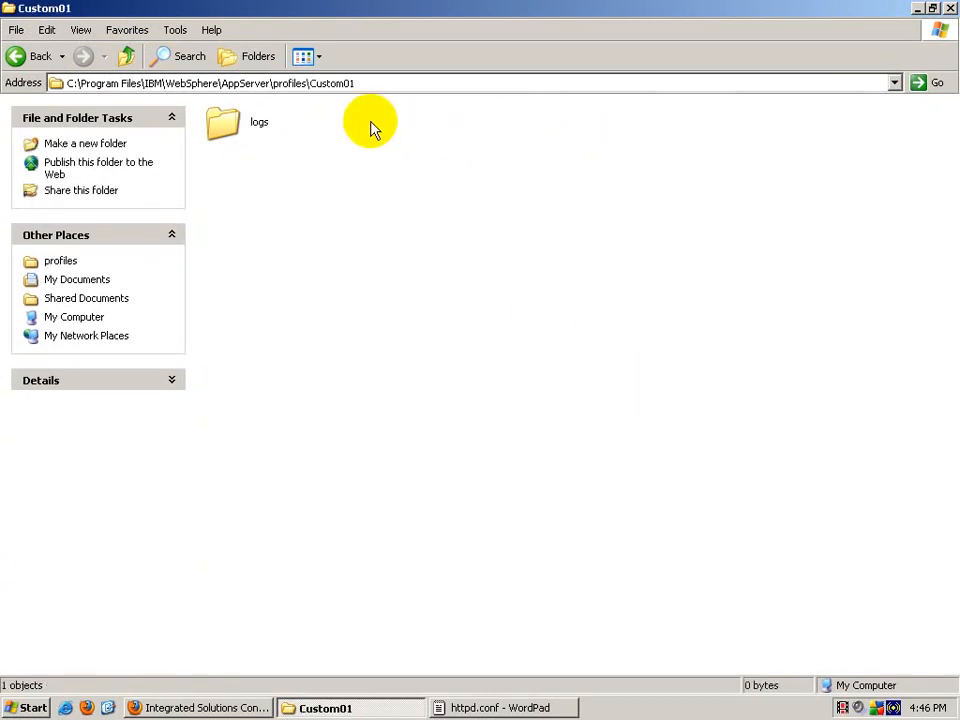
{"action": "left_click", "coordinate": [126, 56]}
{"action": "key", "text": "Delete"}
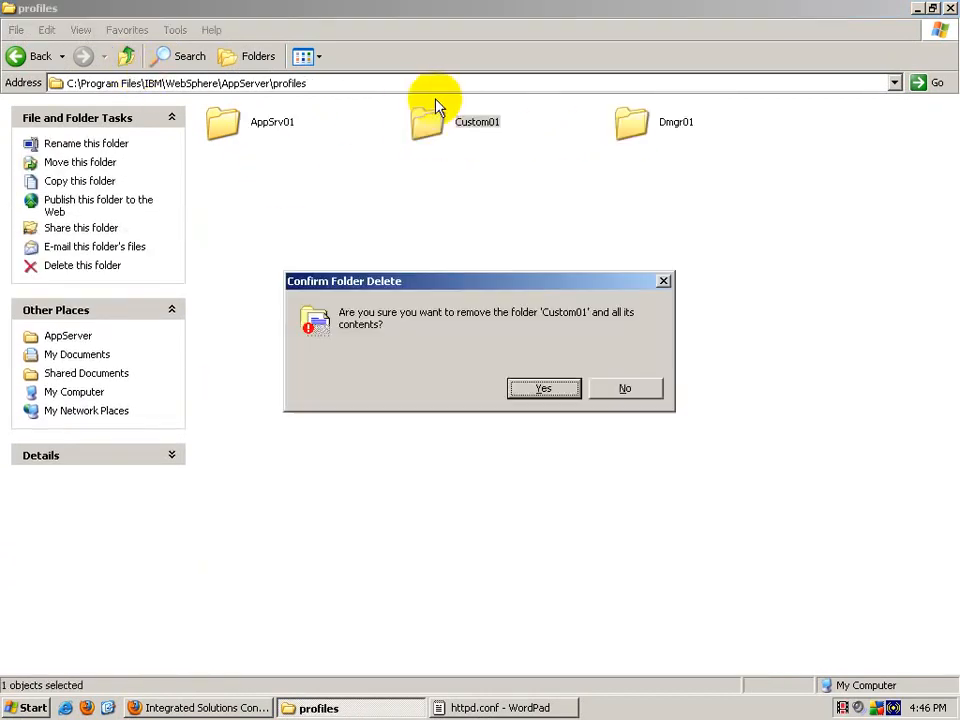
{"action": "key", "text": "Return"}
Step: Run GenPluginCfg.bat from Dmgr01\bin to regenerate the plugin configuration
{"action": "double_click", "coordinate": [484, 124]}
{"action": "double_click", "coordinate": [240, 130]}
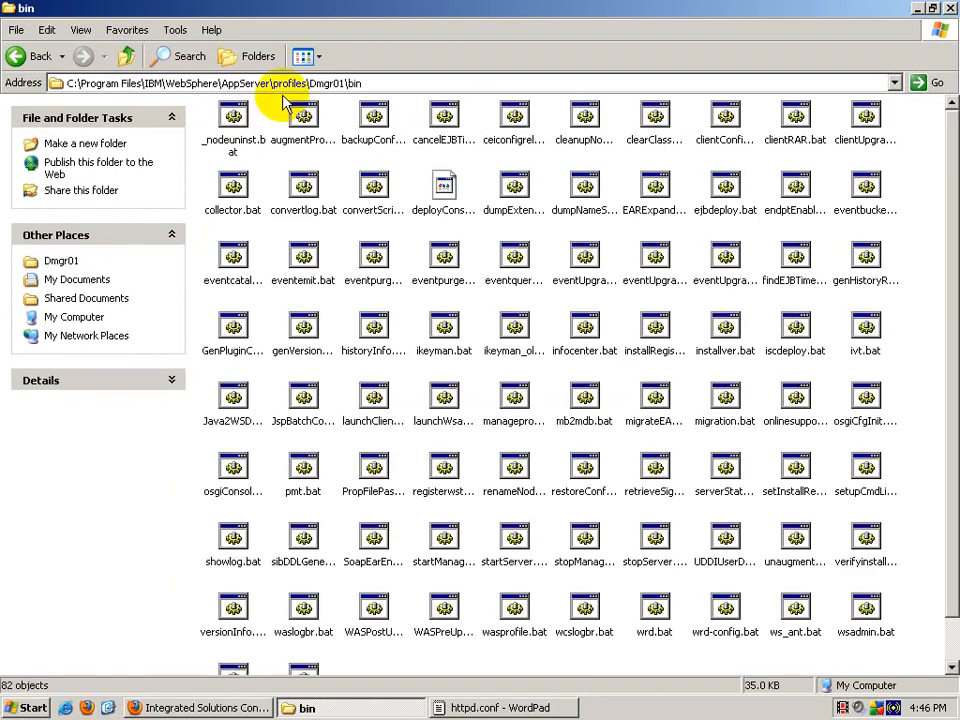
{"action": "left_click", "coordinate": [297, 325]}
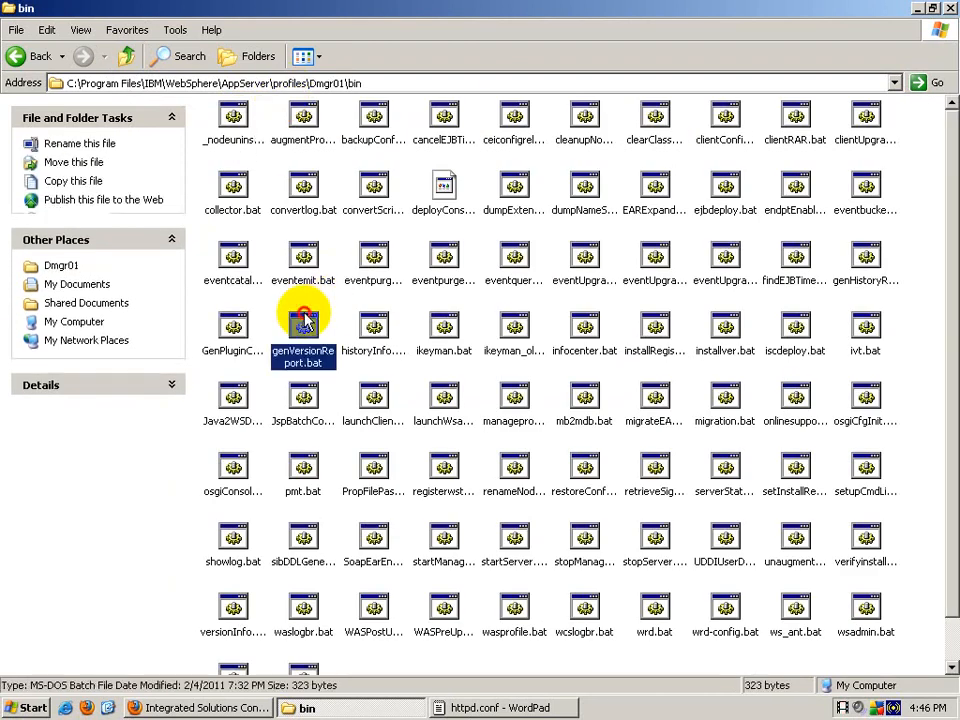
{"action": "double_click", "coordinate": [233, 333]}
{"action": "left_click_drag", "start_coordinate": [332, 30], "coordinate": [425, 372]}
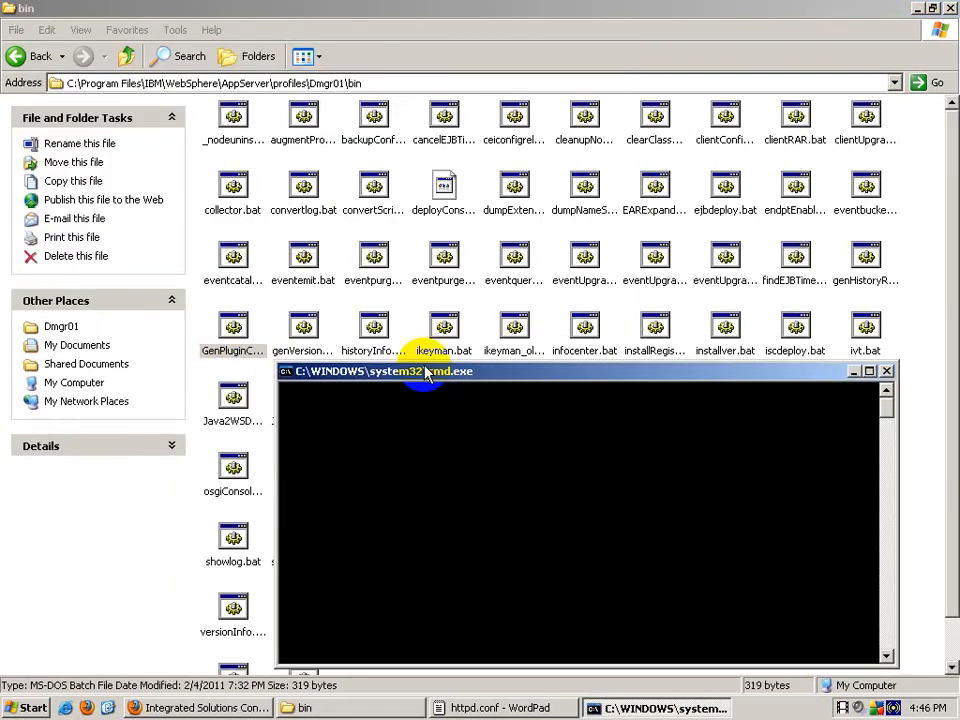
Step: Copy the Dmgr01\config\cells folder path that holds plugin-cfg.xml
{"action": "left_click", "coordinate": [127, 56]}
{"action": "left_click", "coordinate": [127, 56]}
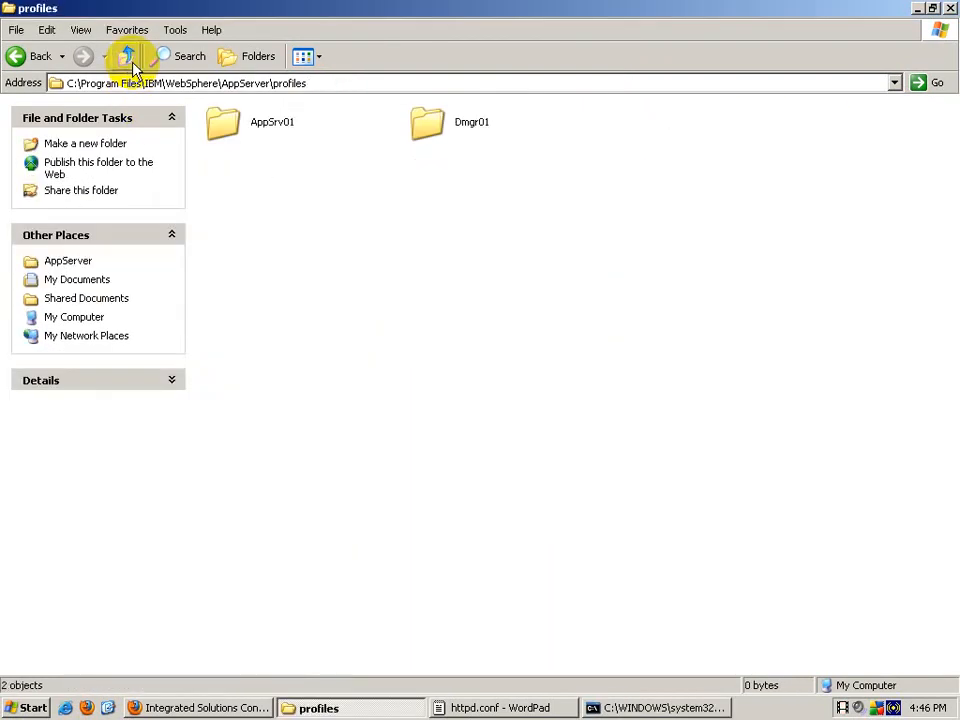
{"action": "double_click", "coordinate": [448, 136]}
{"action": "double_click", "coordinate": [447, 133]}
{"action": "double_click", "coordinate": [630, 120]}
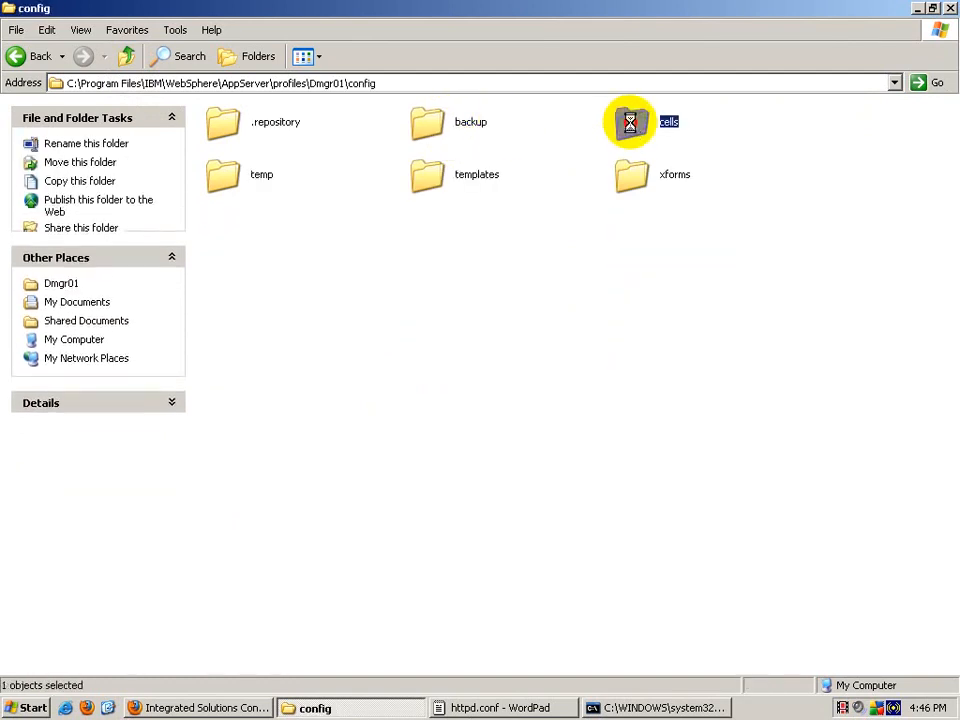
{"action": "left_click", "coordinate": [285, 83]}
{"action": "key", "text": "ctrl+c"}
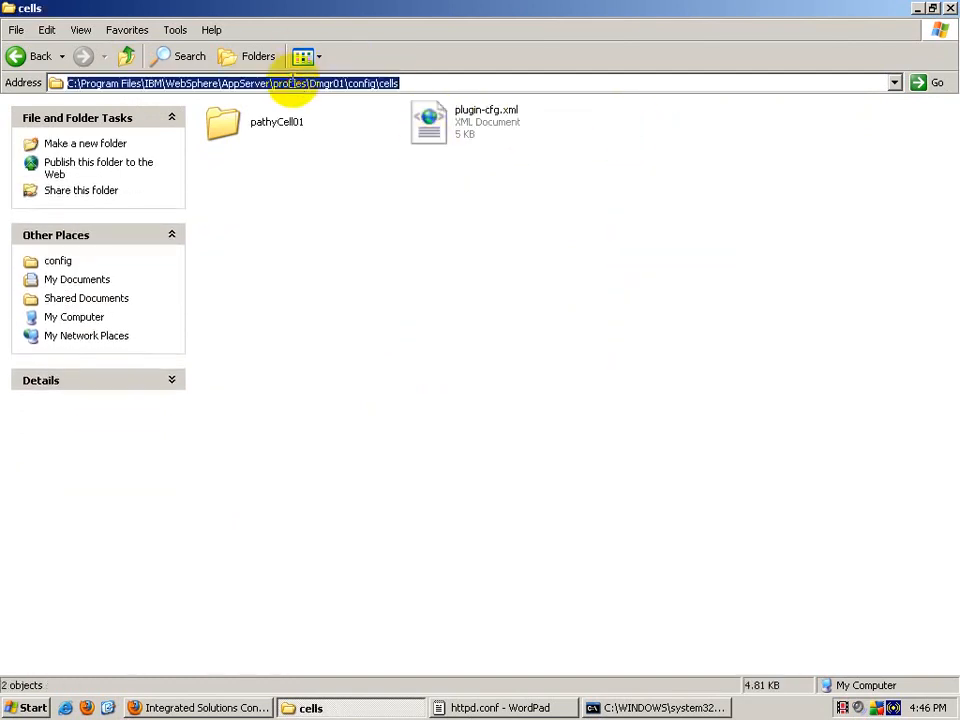
Step: Point WebSpherePluginConfig to the Dmgr01 config\cells path, then close WordPad and Explorer
{"action": "left_click", "coordinate": [545, 712]}
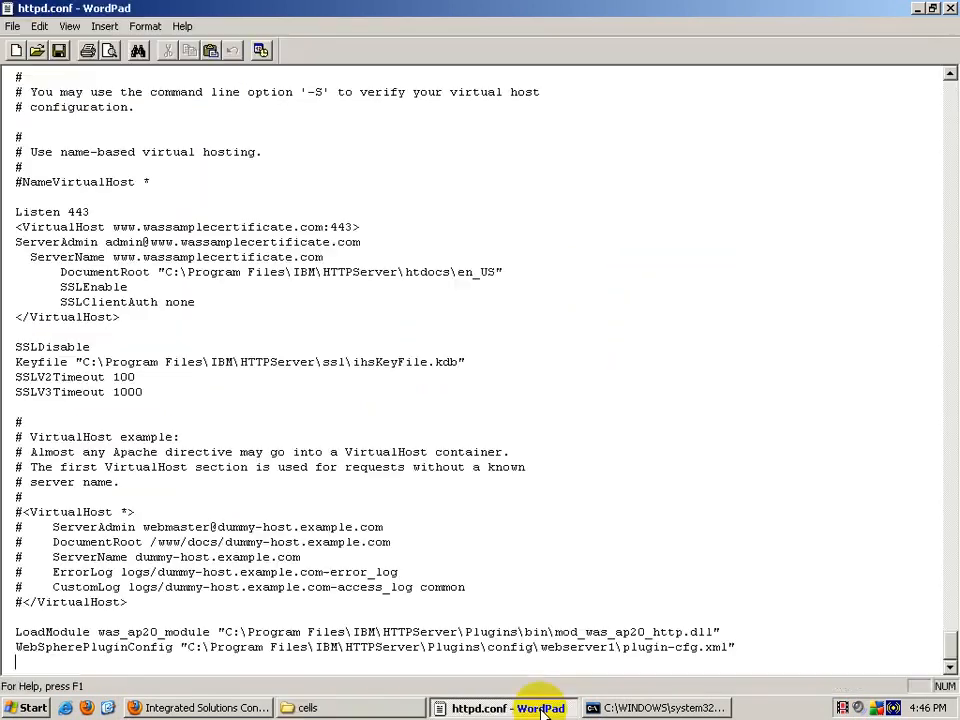
{"action": "left_click_drag", "start_coordinate": [188, 647], "coordinate": [606, 650]}
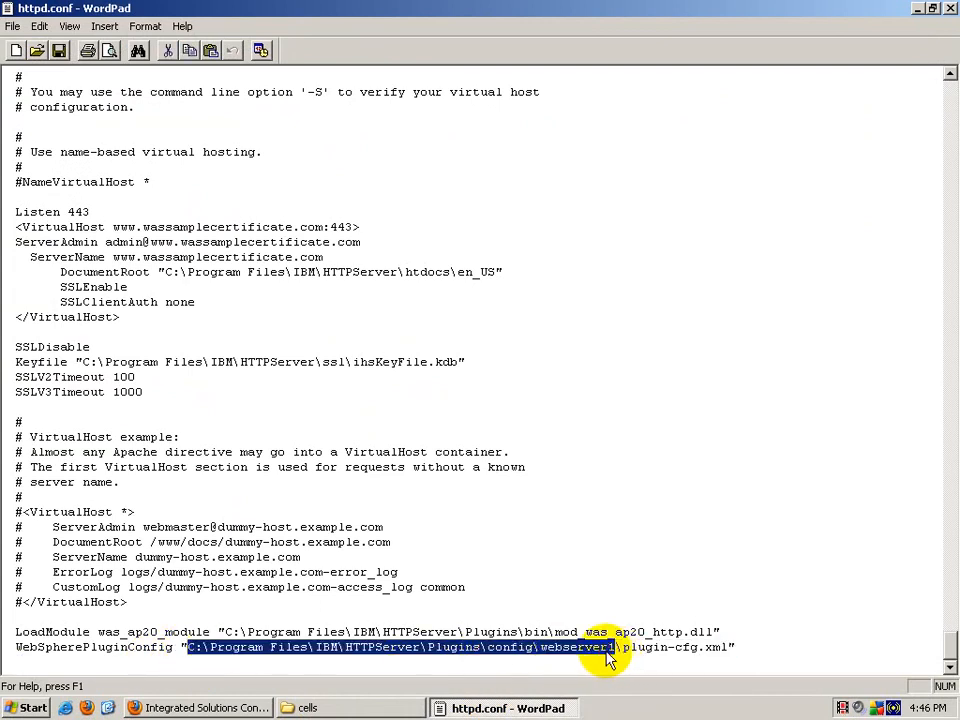
{"action": "key", "text": "ctrl+v"}
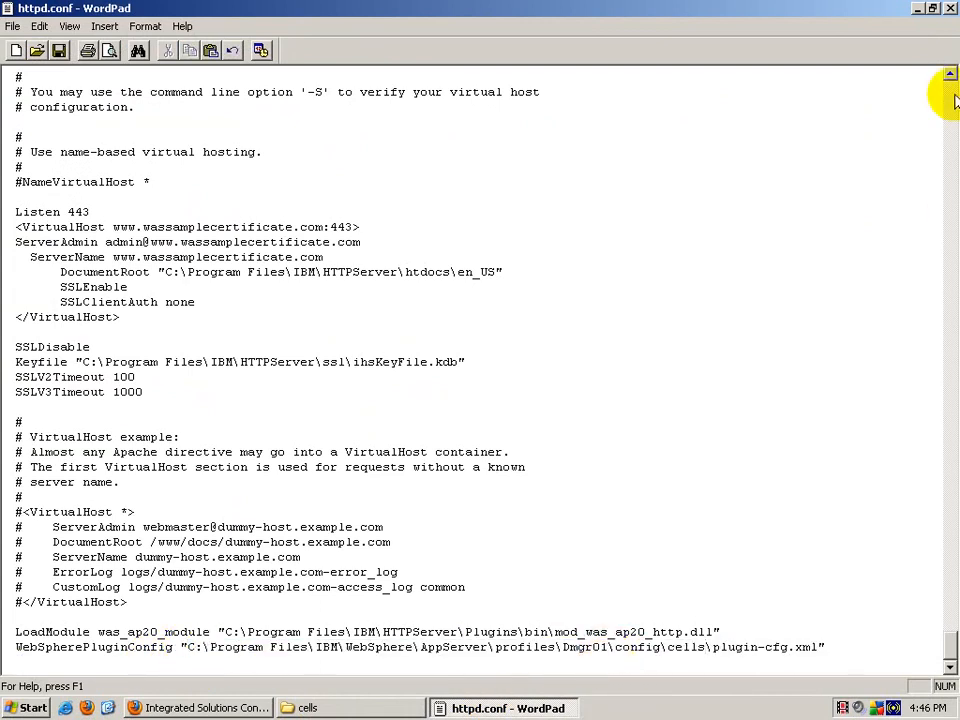
{"action": "left_click", "coordinate": [950, 8]}
{"action": "right_click", "coordinate": [310, 710]}
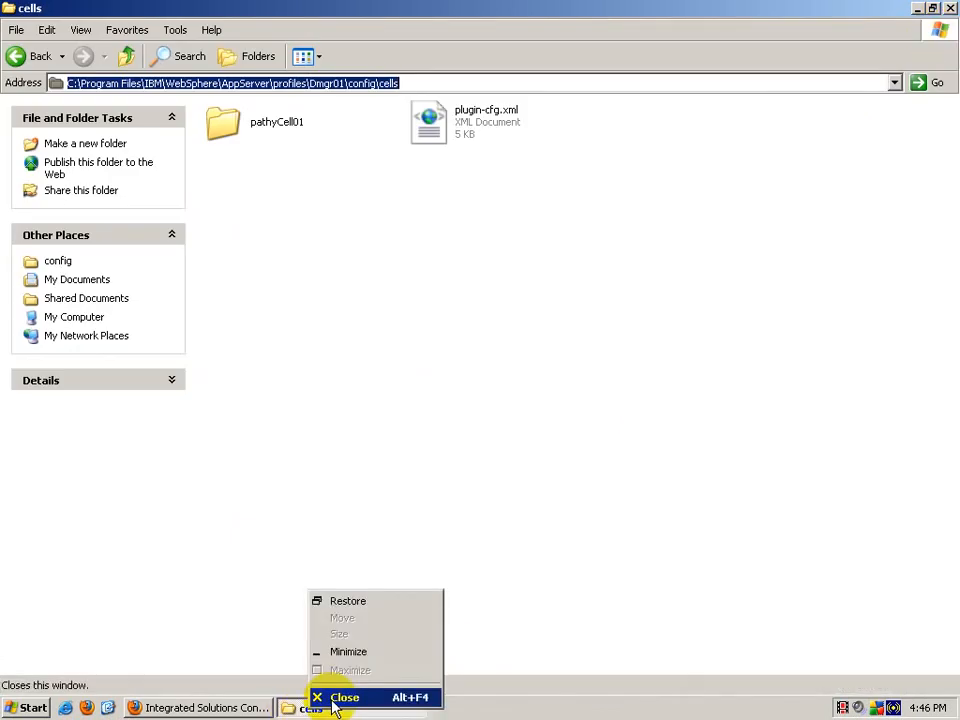
{"action": "left_click", "coordinate": [338, 694]}
Step: Stop webserver1, then start it again until it reports started successfully
{"action": "left_click", "coordinate": [277, 427]}
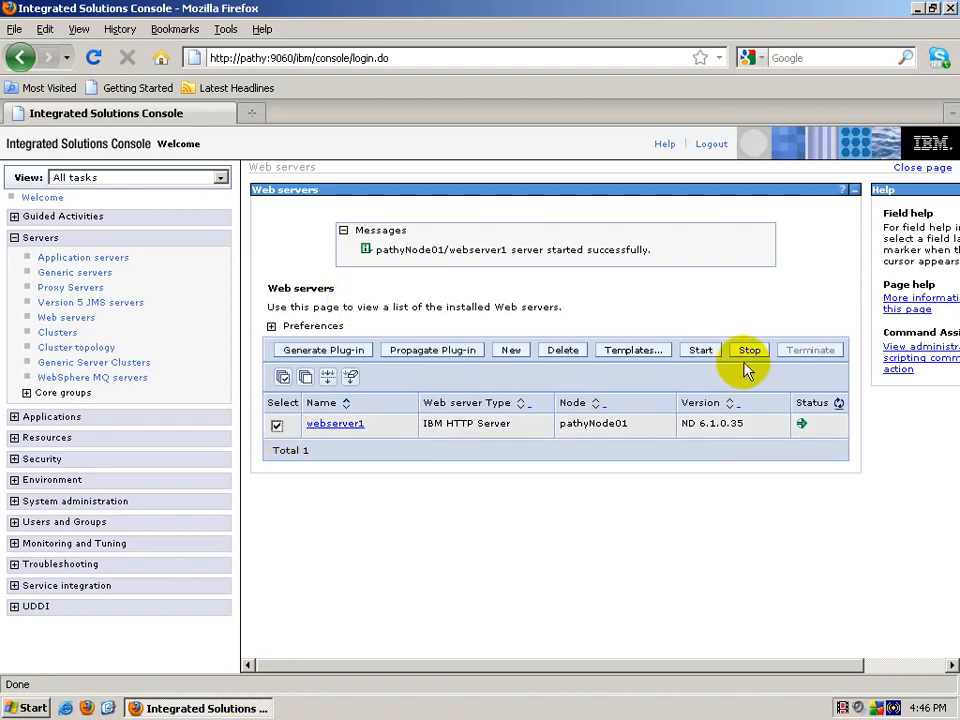
{"action": "left_click", "coordinate": [749, 350]}
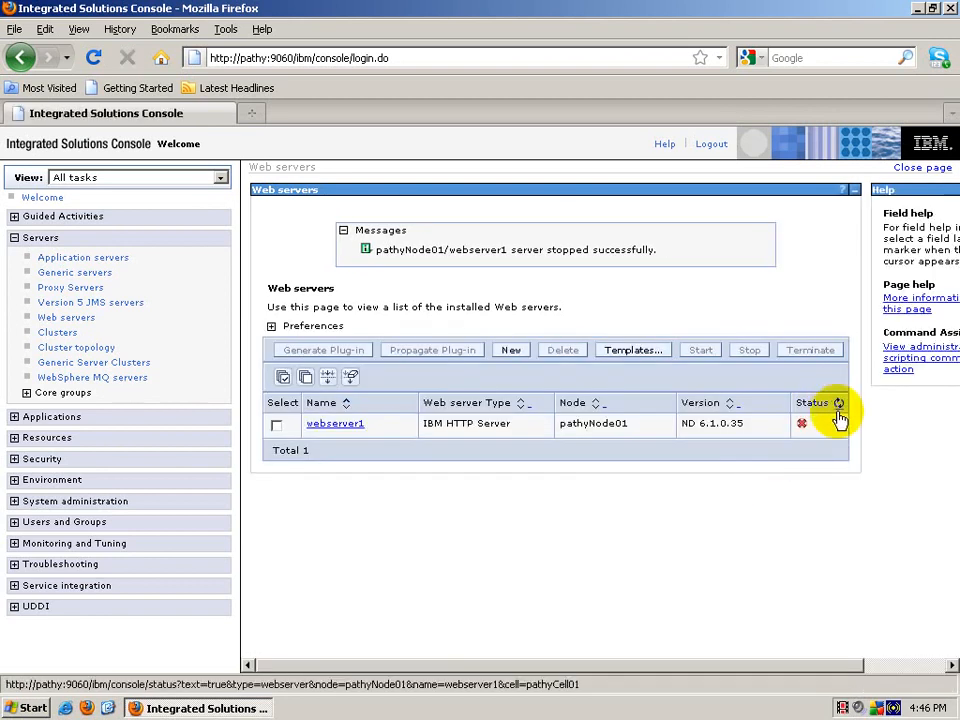
{"action": "left_click", "coordinate": [277, 426]}
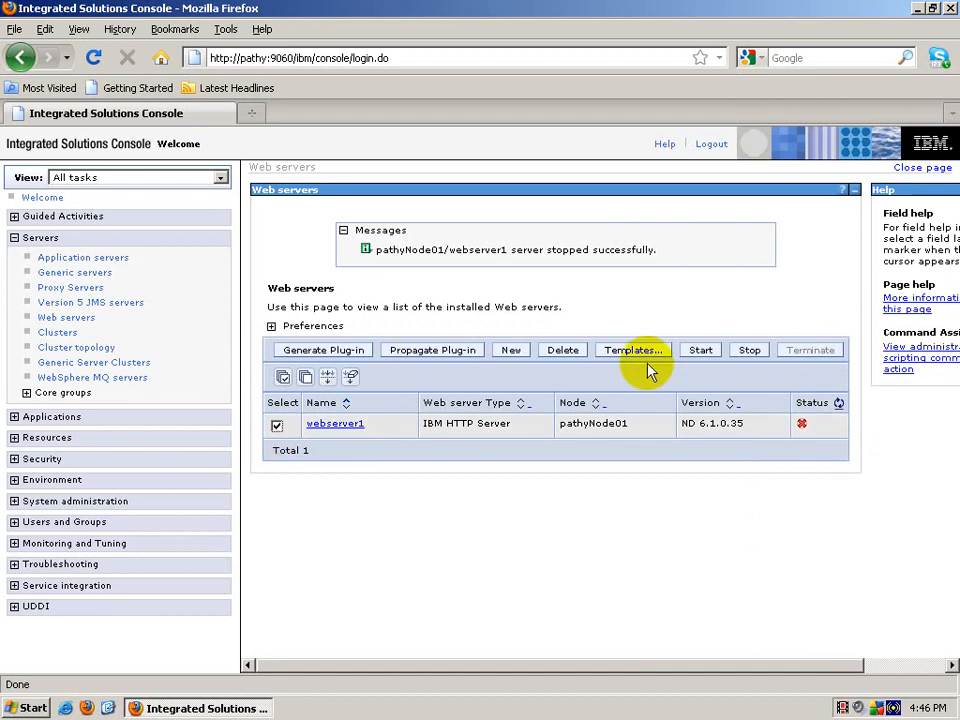
{"action": "left_click", "coordinate": [700, 350]}
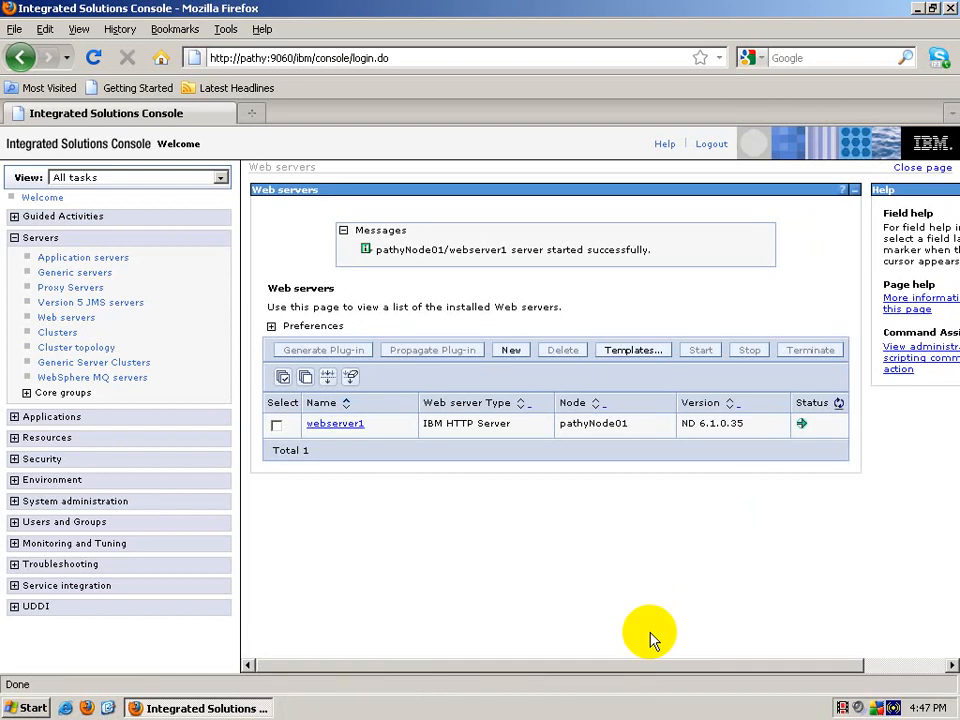
{"action": "left_click", "coordinate": [87, 708]}
{"action": "left_click", "coordinate": [87, 708]}
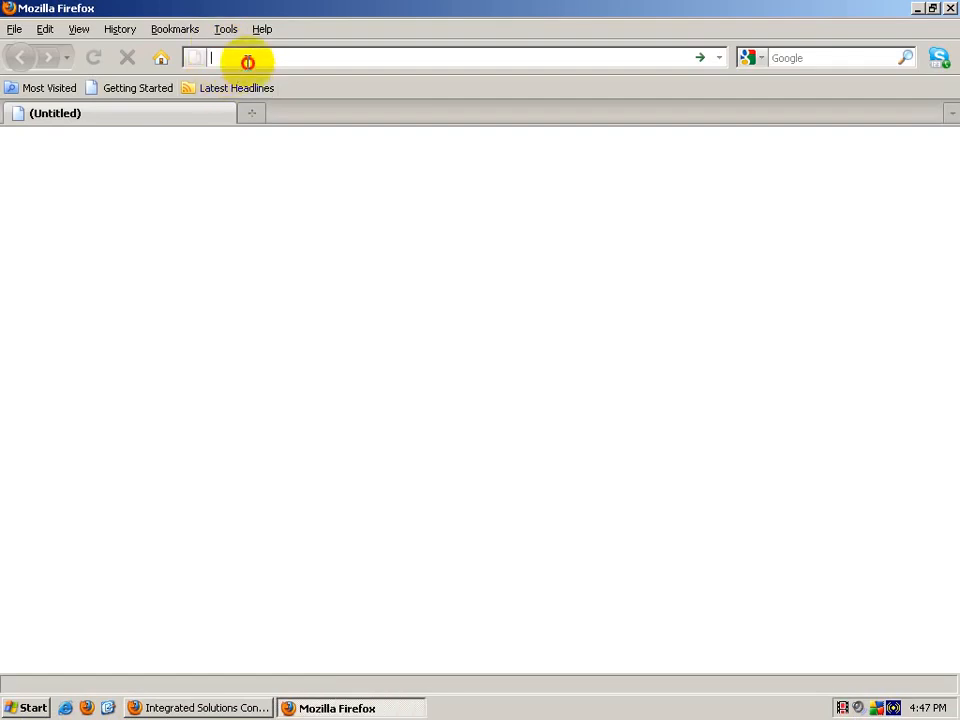
{"action": "type", "text": "http"}
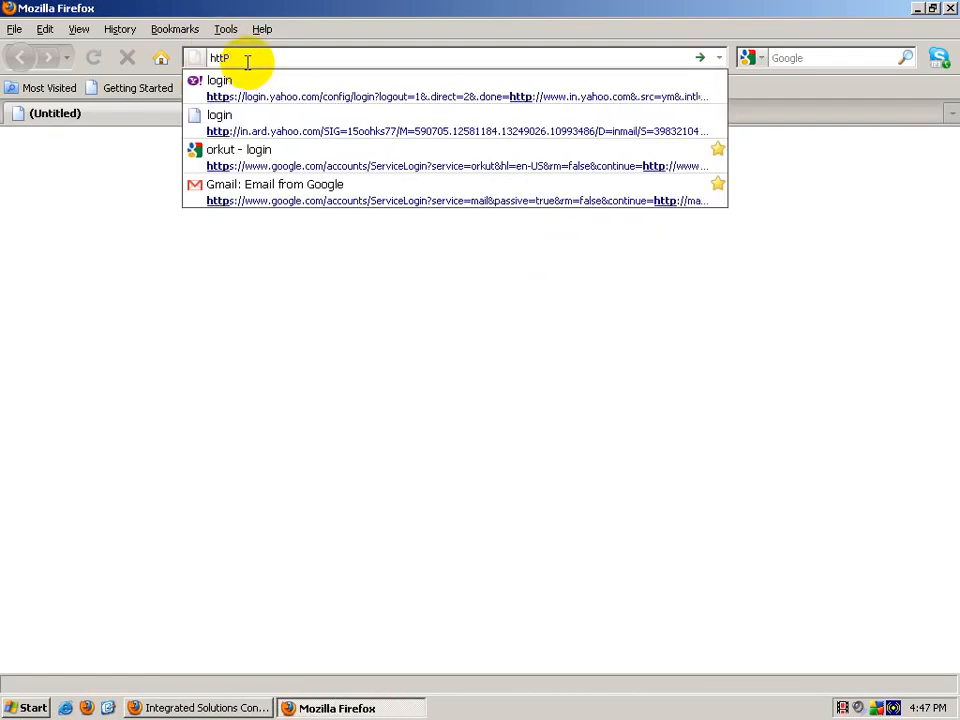
{"action": "type", "text": "s://"}
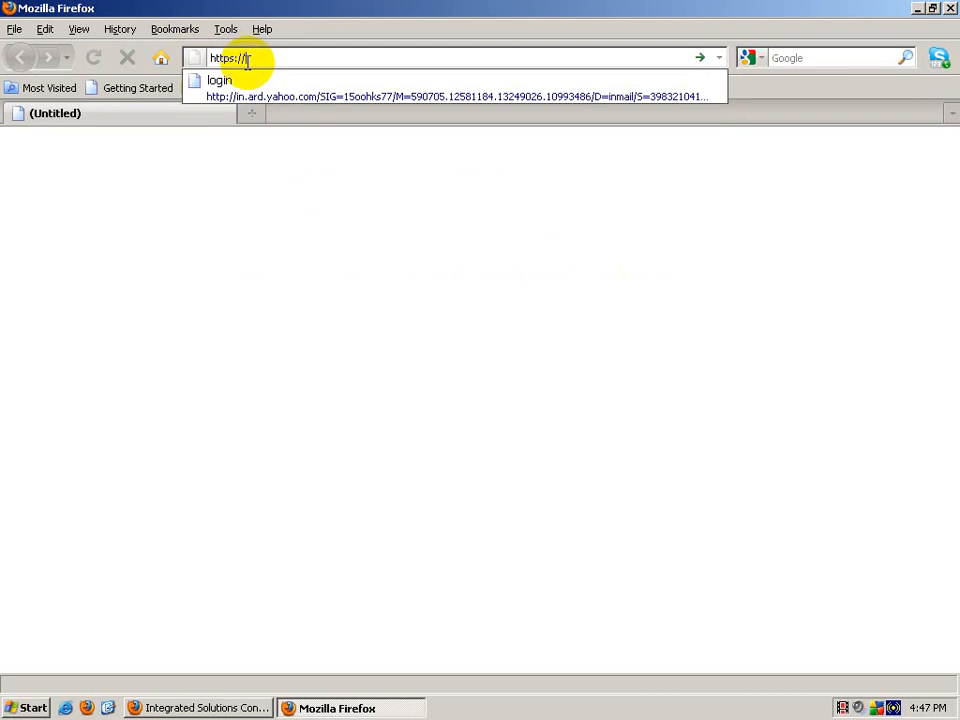
{"action": "type", "text": "ww"}
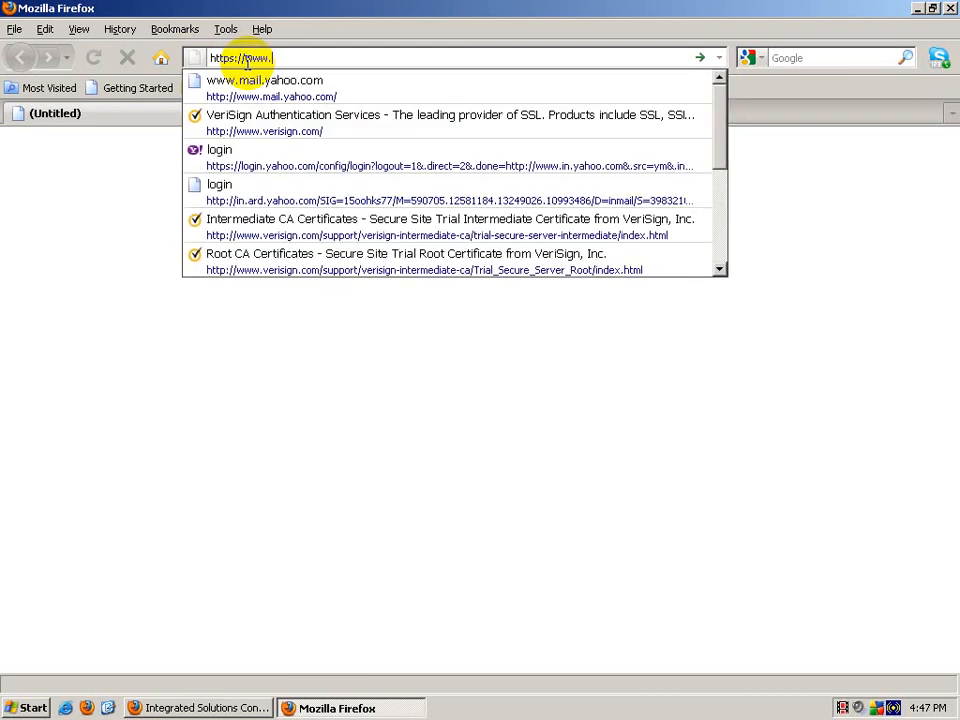
{"action": "type", "text": "w.wassamplecertificate.com:443"}
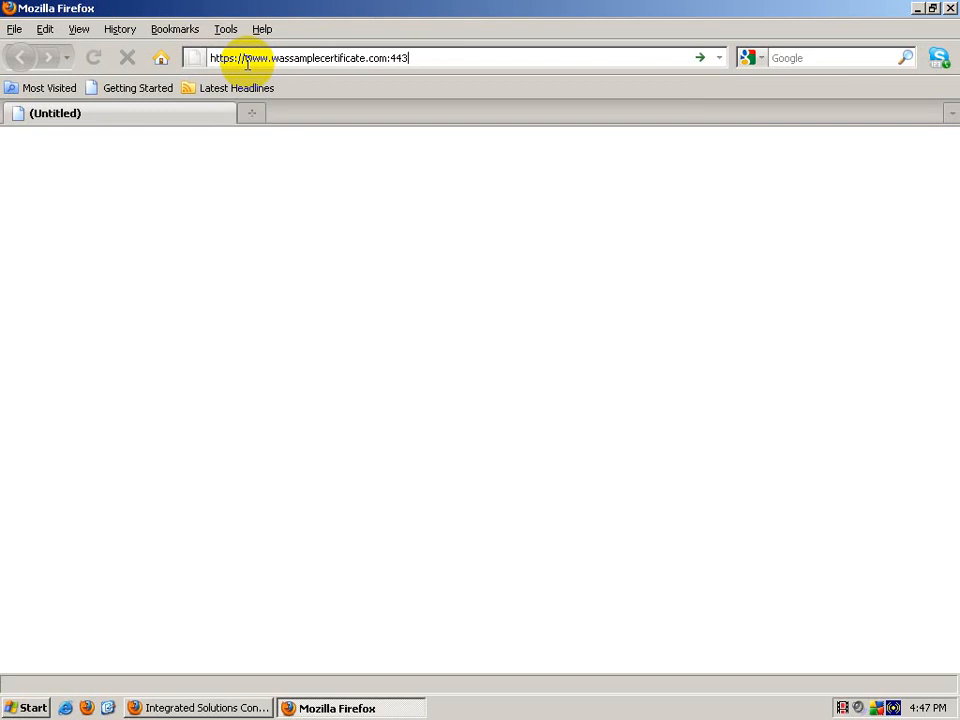
{"action": "key", "text": "Return"}
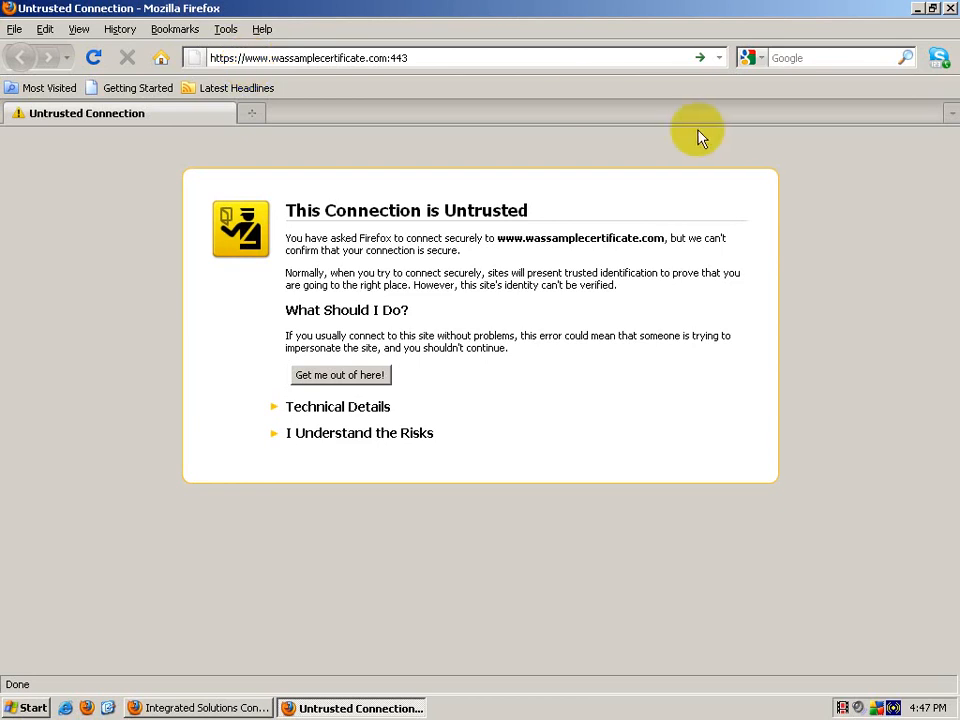
{"action": "left_click", "coordinate": [328, 440]}
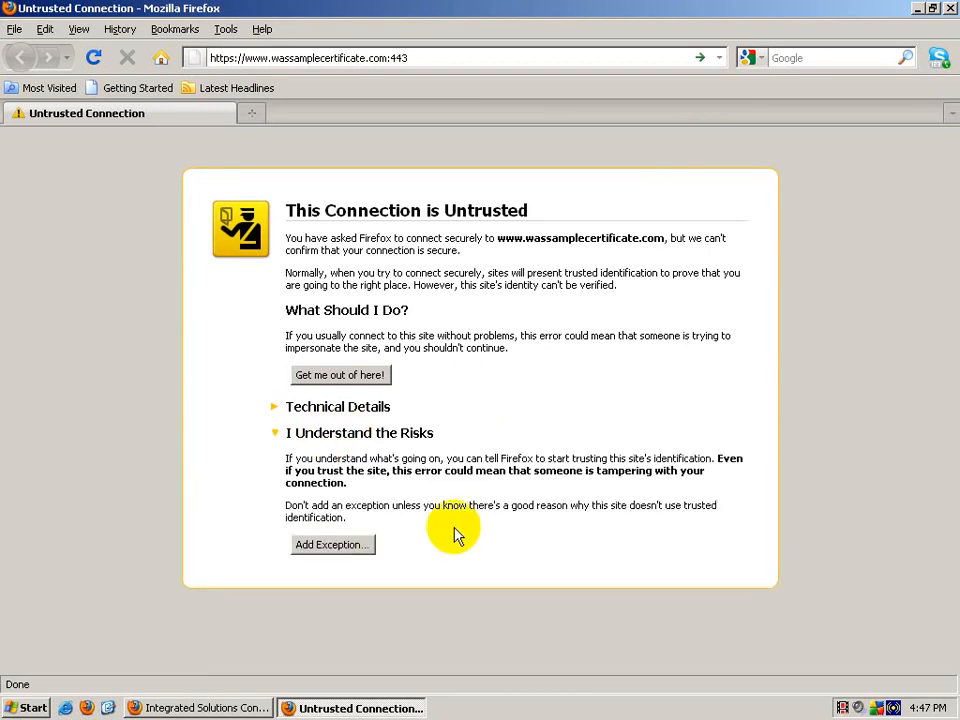
{"action": "left_click", "coordinate": [366, 544]}
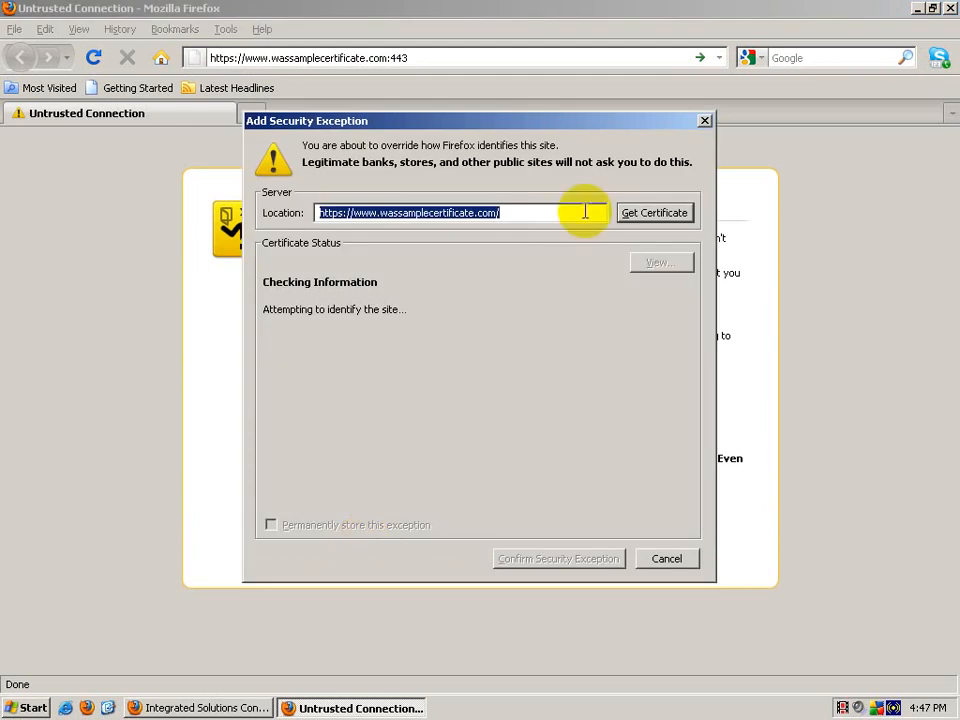
Step: Fetch and review the site's certificate, then confirm a permanently stored security exception
{"action": "left_click", "coordinate": [650, 220]}
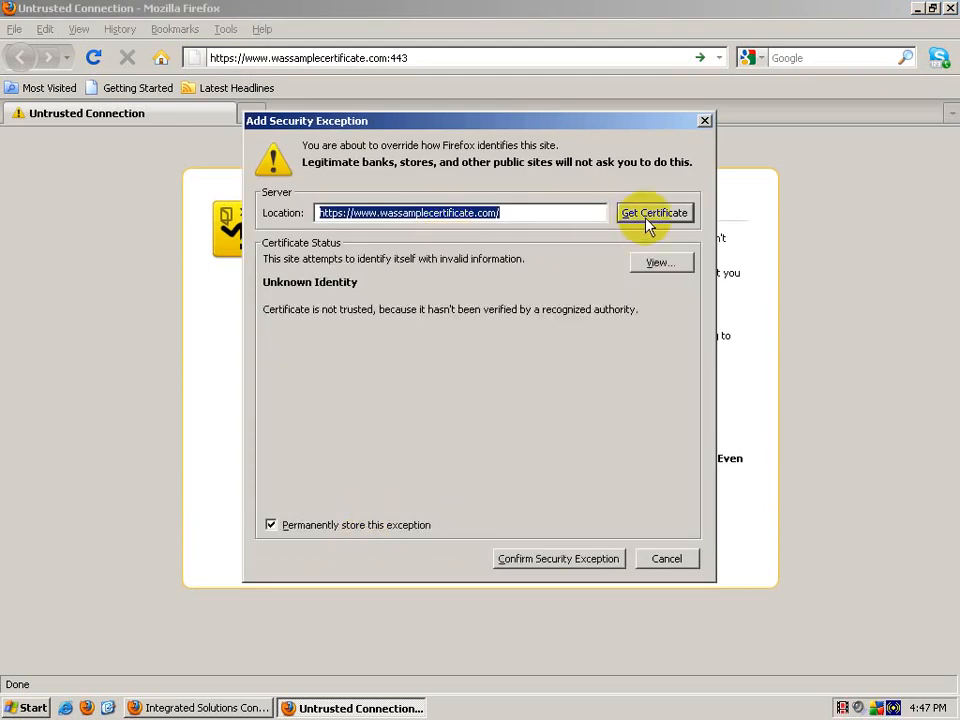
{"action": "left_click", "coordinate": [650, 213]}
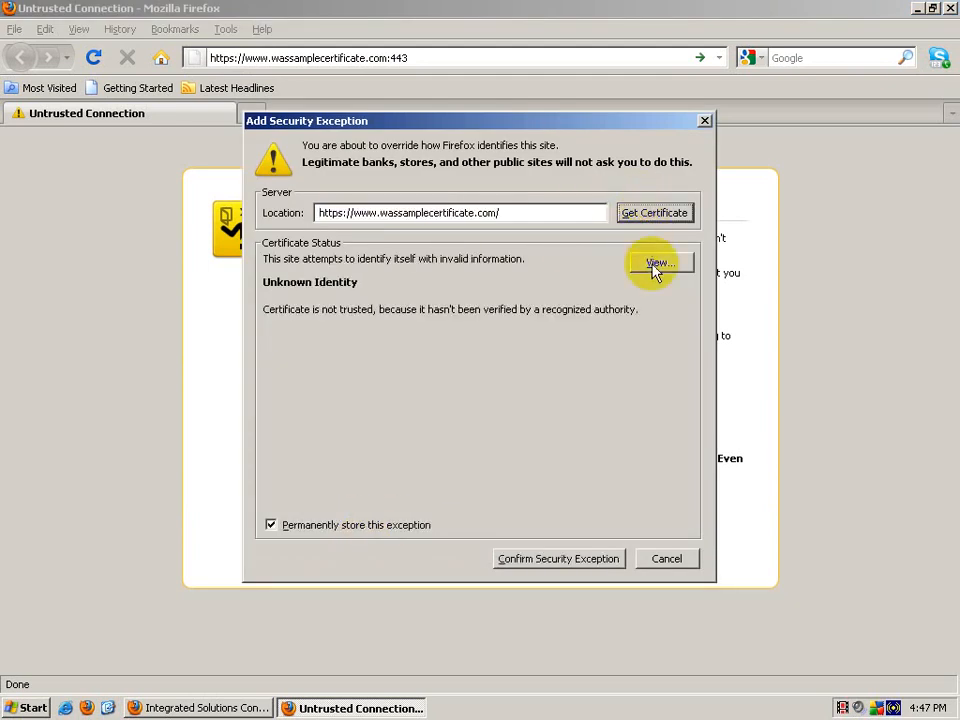
{"action": "left_click", "coordinate": [655, 265]}
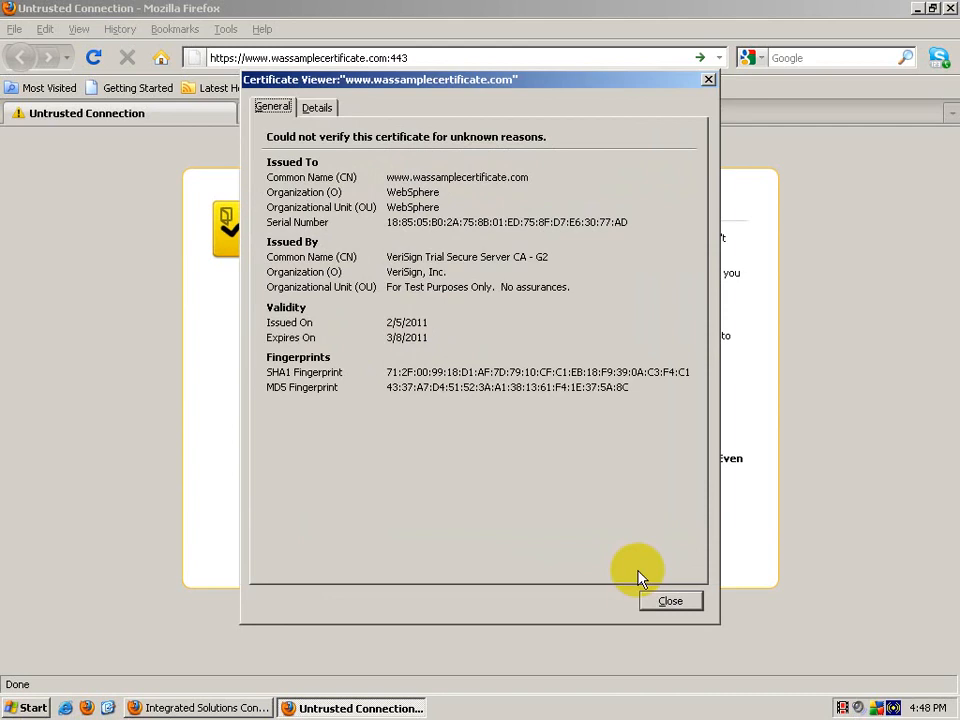
{"action": "left_click", "coordinate": [655, 600]}
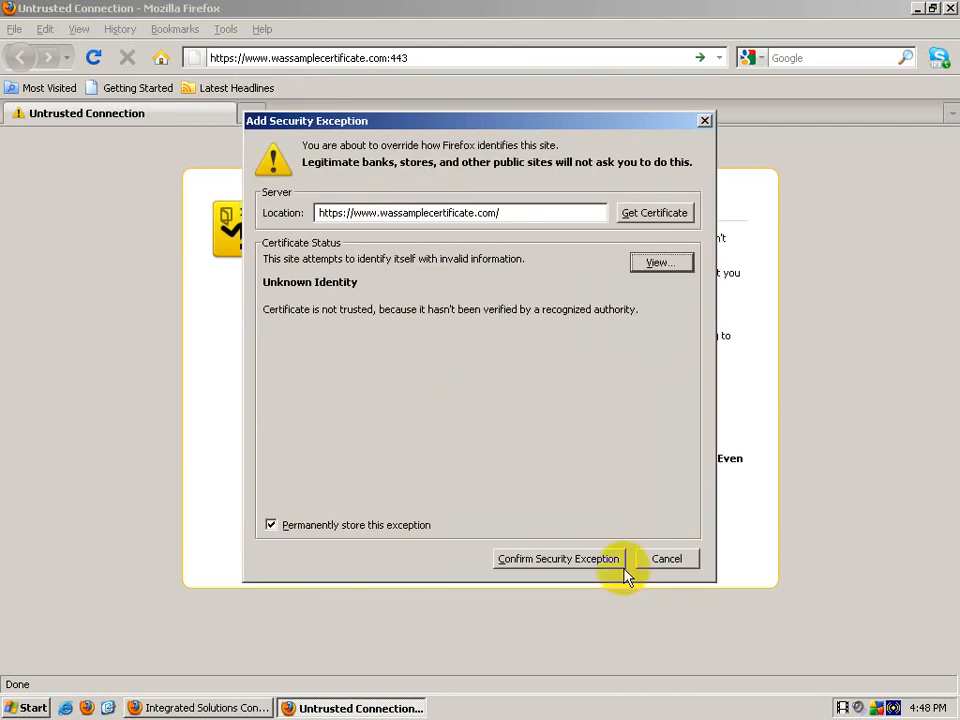
{"action": "left_click", "coordinate": [355, 537]}
{"action": "left_click", "coordinate": [358, 537]}
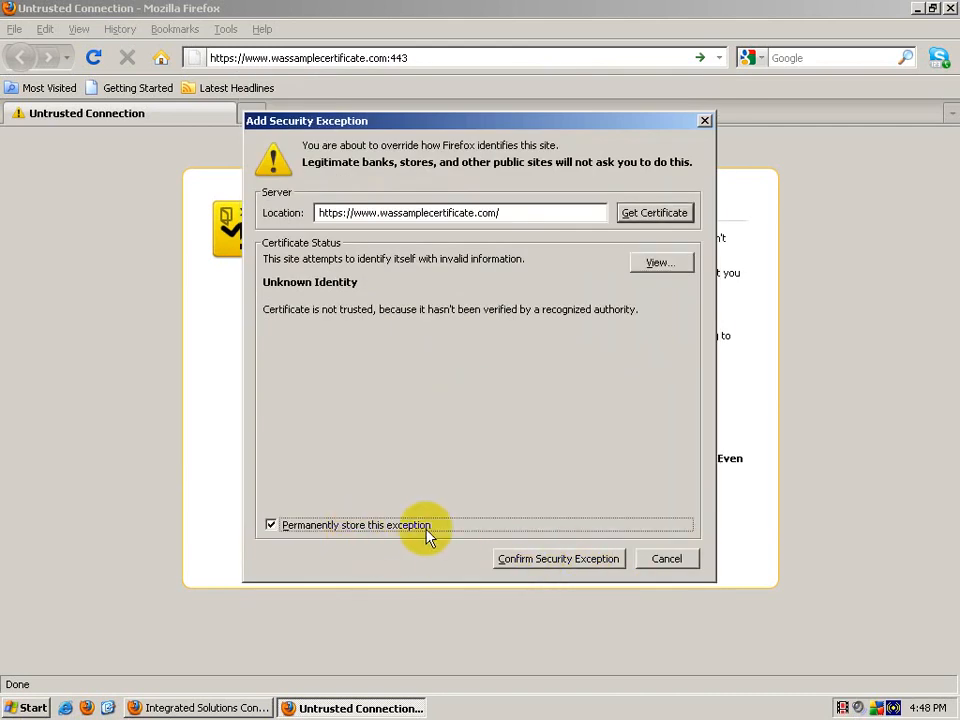
{"action": "left_click", "coordinate": [556, 564]}
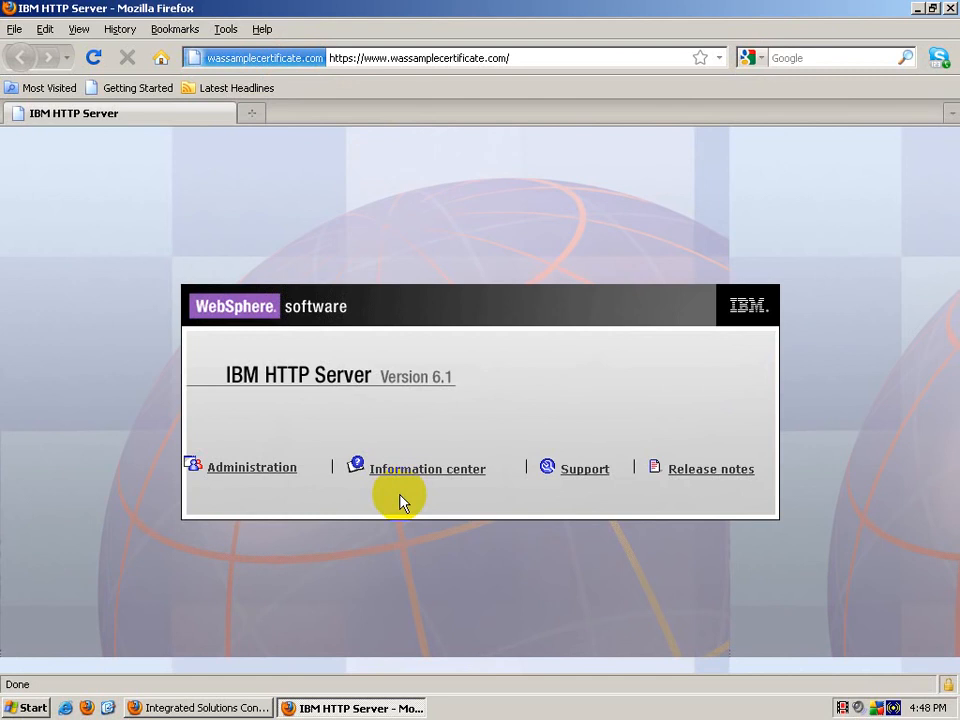
Step: Close the IBM HTTP Server browser window and bring the Integrated Solutions Console back
{"action": "left_click", "coordinate": [919, 9]}
{"action": "right_click", "coordinate": [442, 248]}
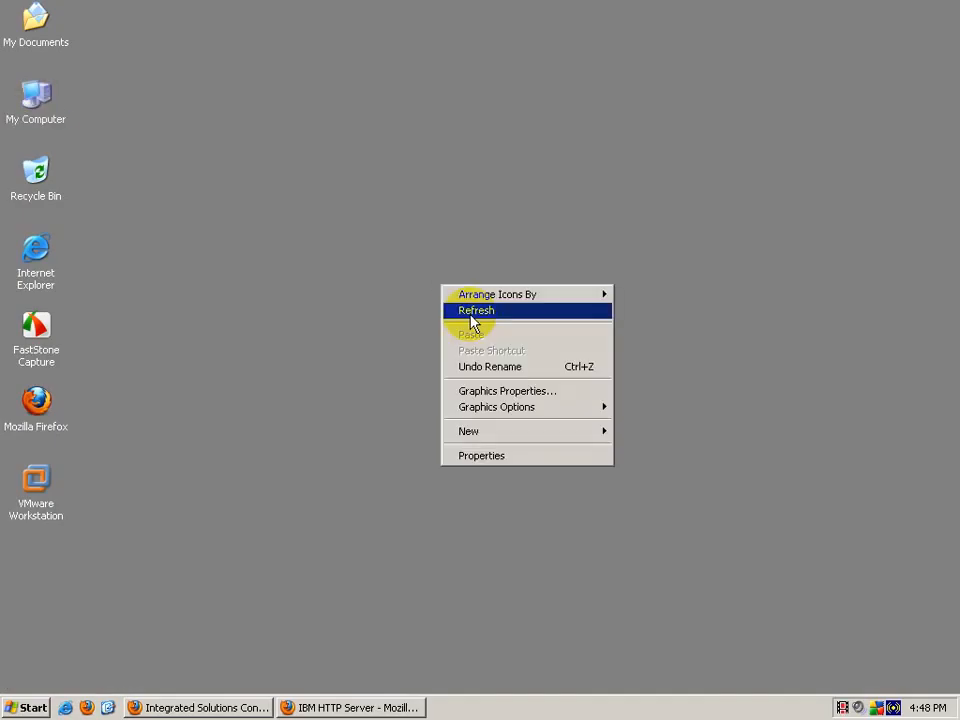
{"action": "left_click", "coordinate": [458, 276]}
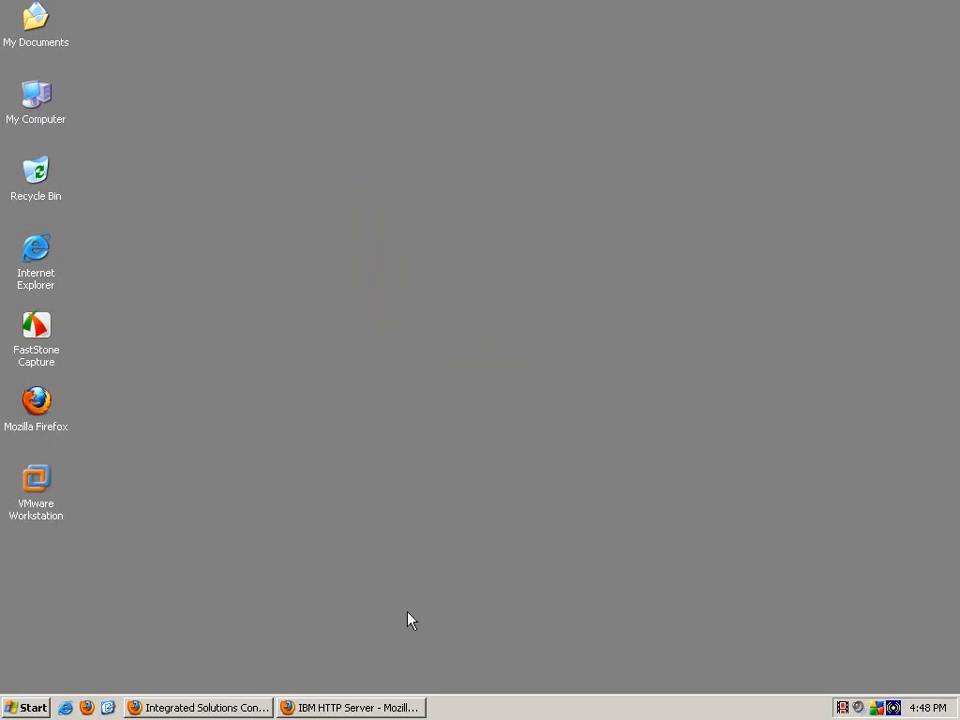
{"action": "left_click", "coordinate": [382, 710]}
{"action": "left_click", "coordinate": [947, 9]}
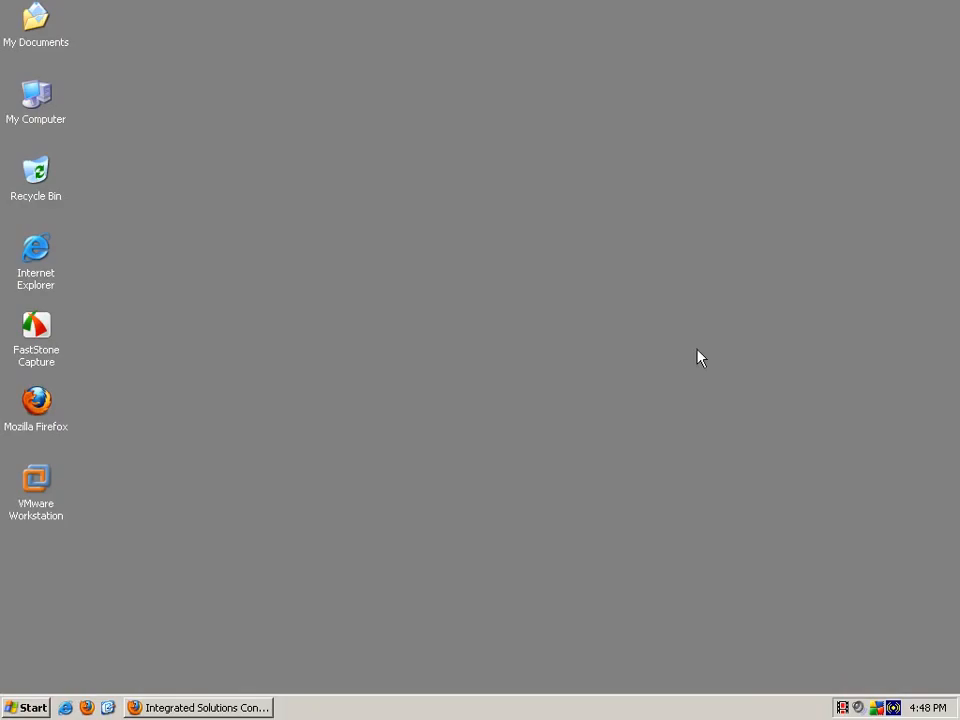
{"action": "left_click", "coordinate": [180, 710]}
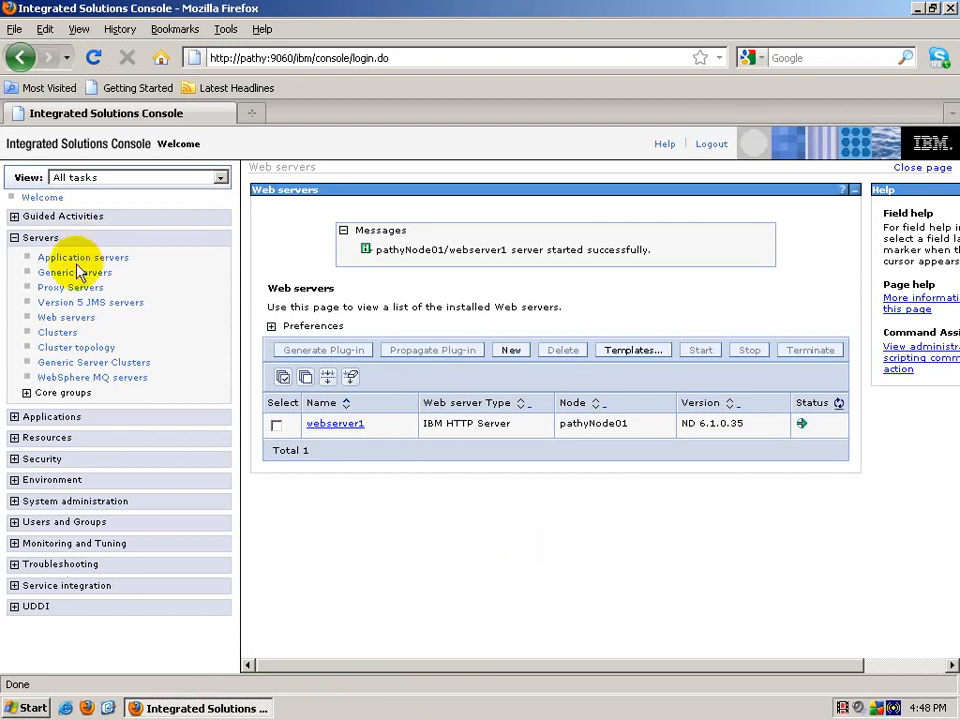
Step: Collapse Servers, refresh the desktop, open and close My Computer, then restore the console
{"action": "left_click", "coordinate": [15, 237]}
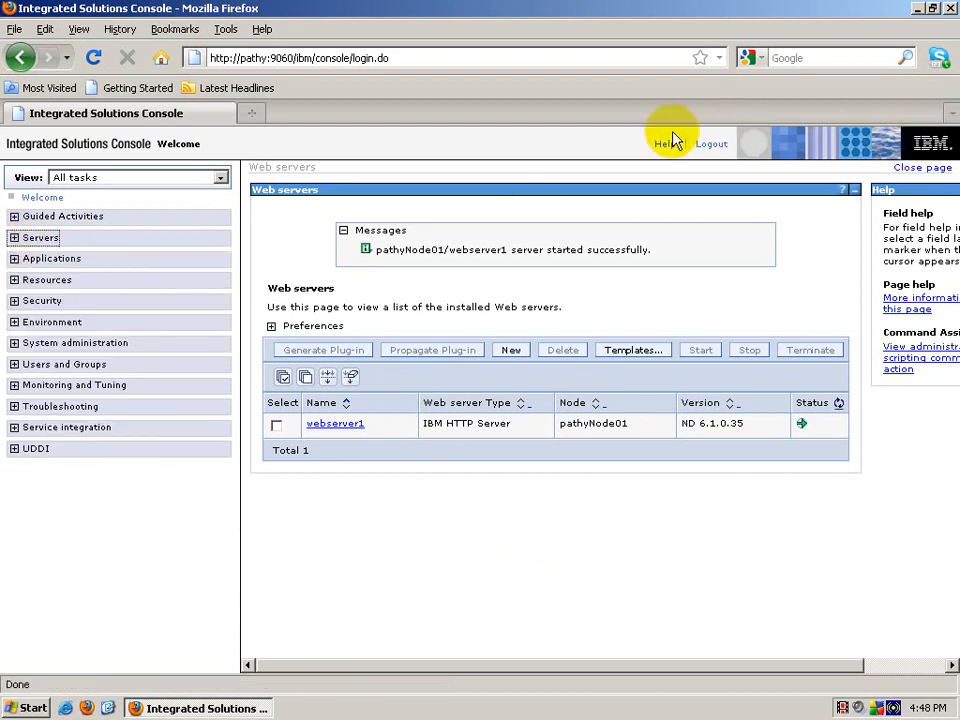
{"action": "left_click", "coordinate": [918, 8]}
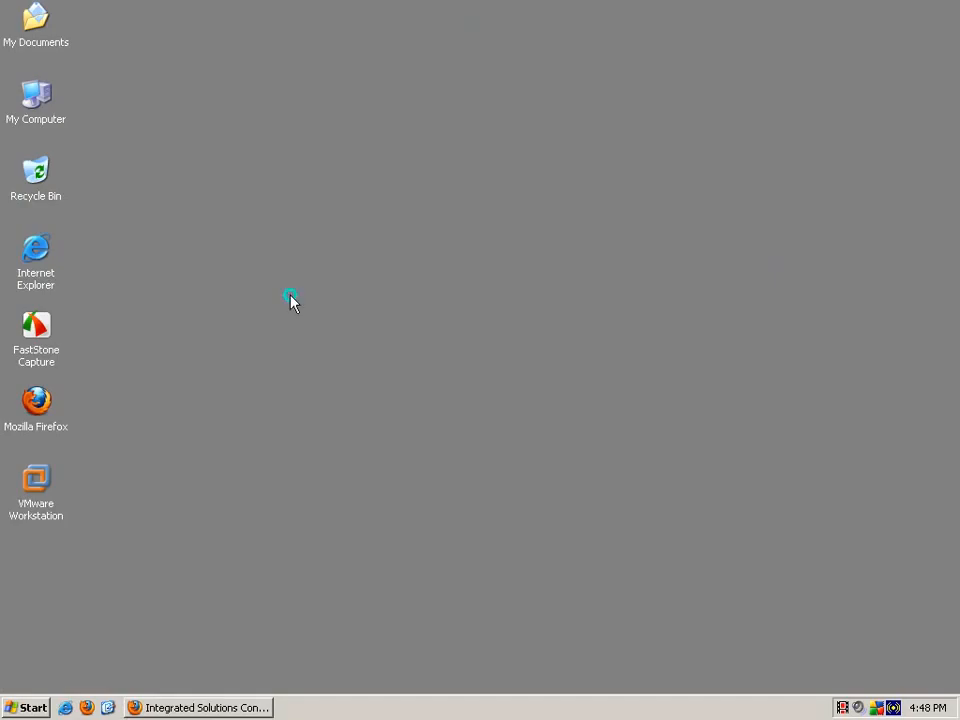
{"action": "right_click", "coordinate": [290, 296]}
{"action": "right_click", "coordinate": [321, 177]}
{"action": "right_click", "coordinate": [343, 122]}
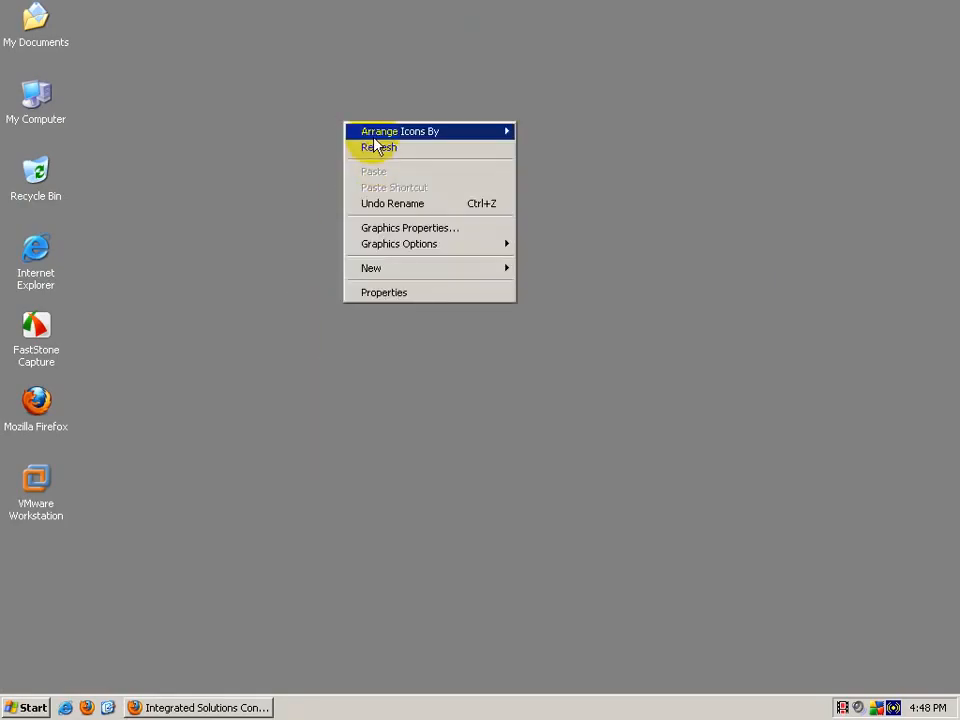
{"action": "left_click", "coordinate": [376, 147]}
{"action": "right_click", "coordinate": [391, 167]}
{"action": "left_click", "coordinate": [411, 195]}
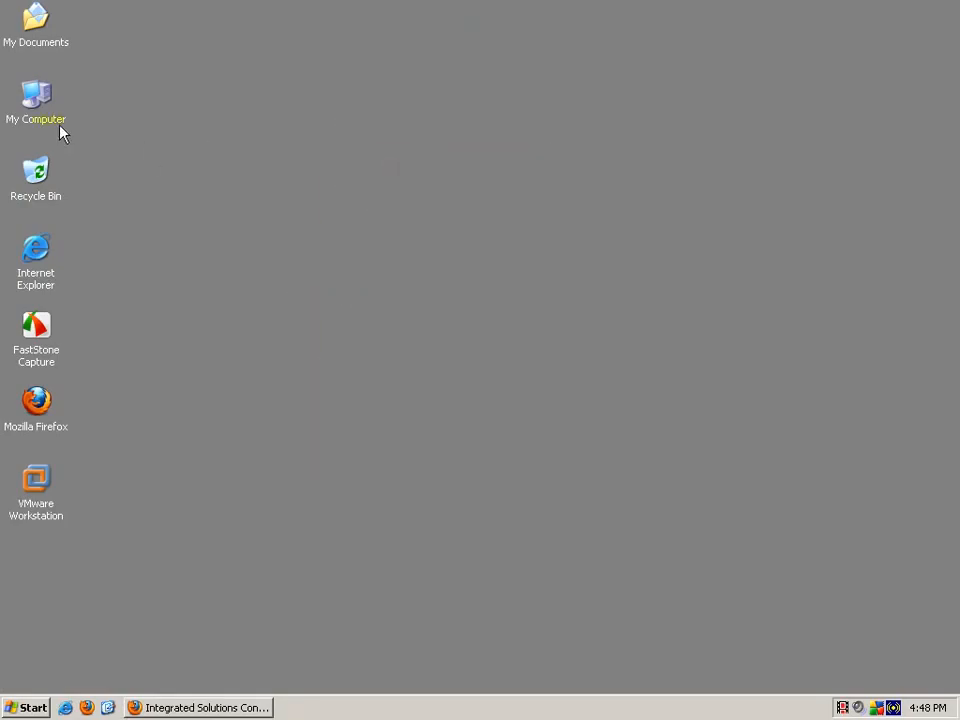
{"action": "double_click", "coordinate": [60, 128]}
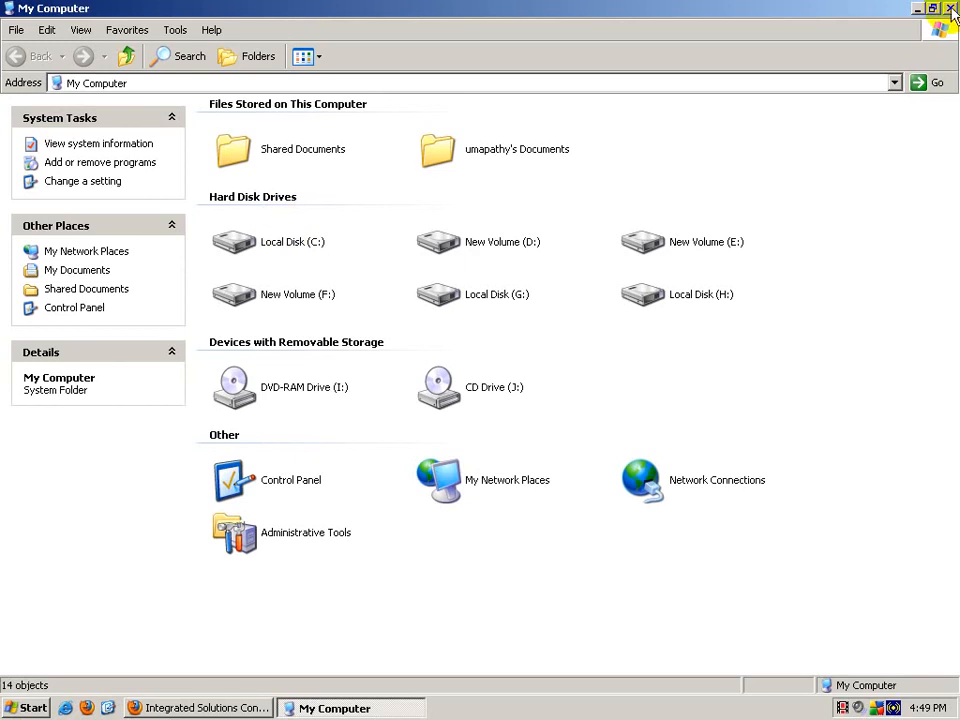
{"action": "left_click", "coordinate": [950, 8]}
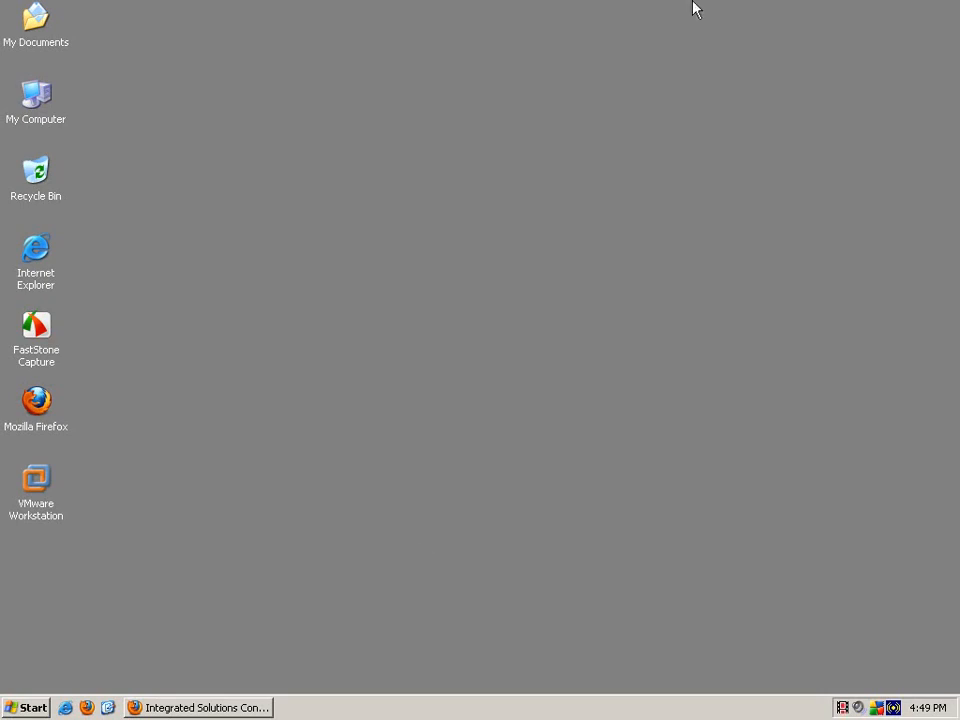
{"action": "left_click", "coordinate": [244, 704]}
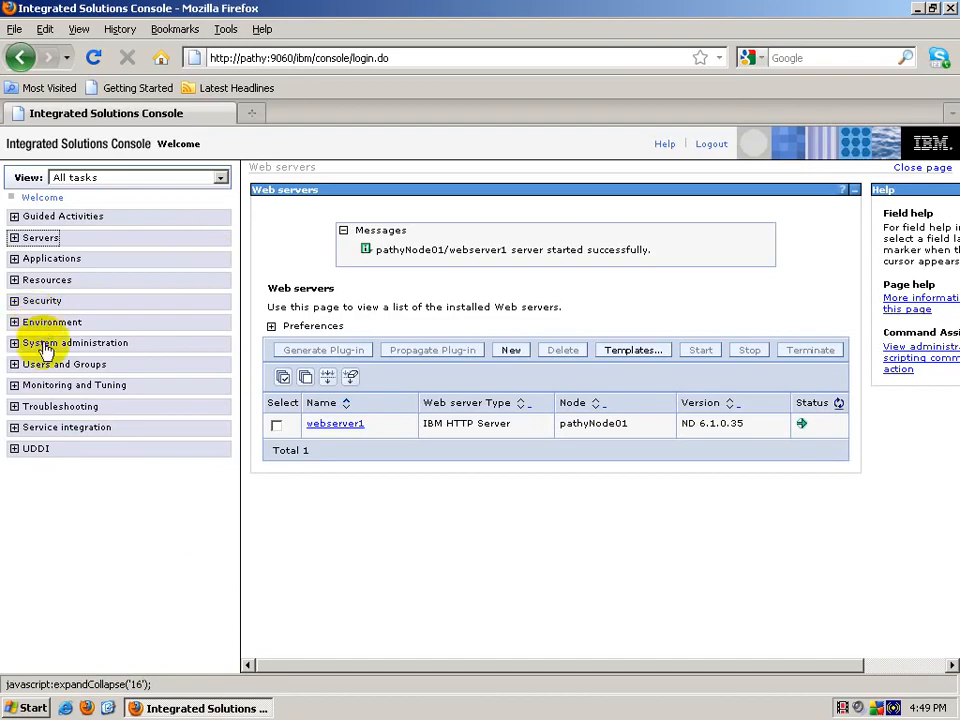
Step: Under Security > SSL certificate and key management, view CellDefaultKeyStore's personal certificates
{"action": "left_click", "coordinate": [46, 303]}
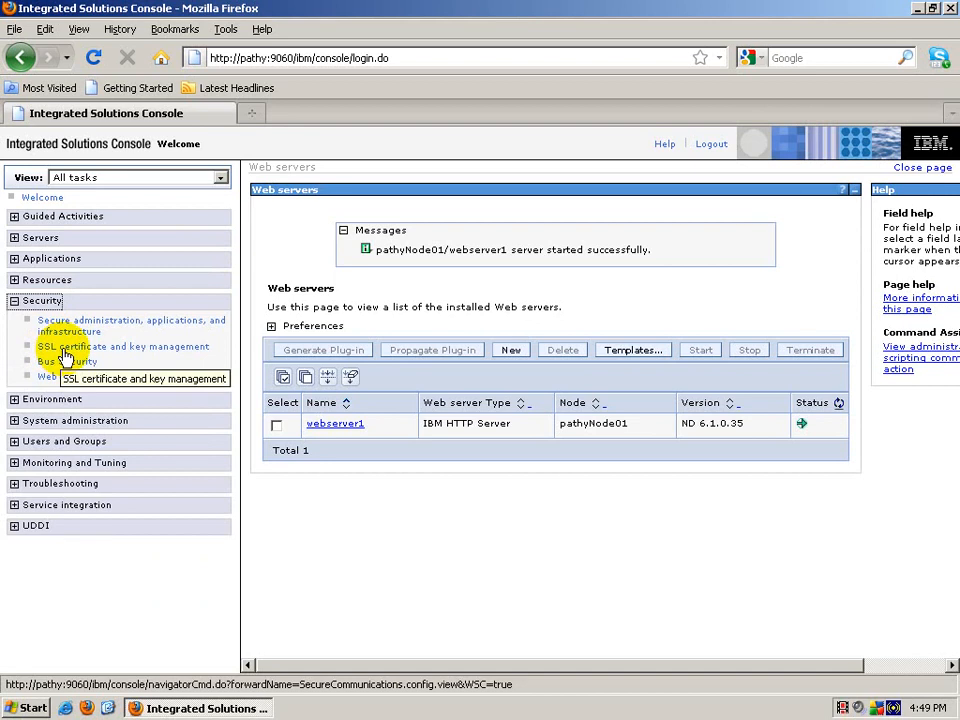
{"action": "left_click", "coordinate": [64, 350]}
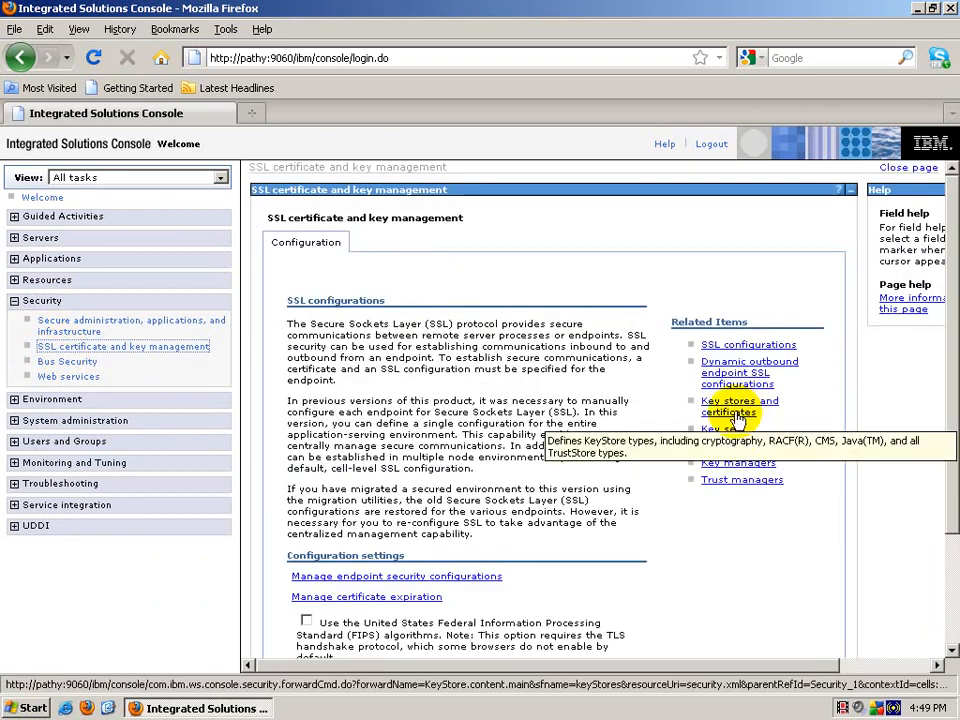
{"action": "left_click", "coordinate": [737, 418]}
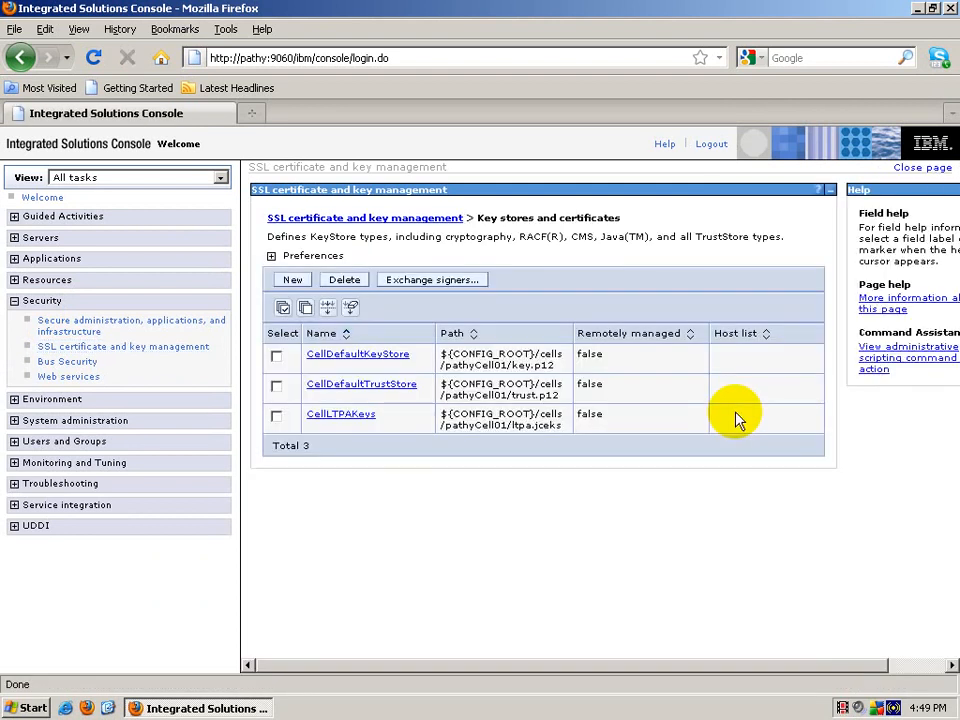
{"action": "left_click", "coordinate": [337, 357]}
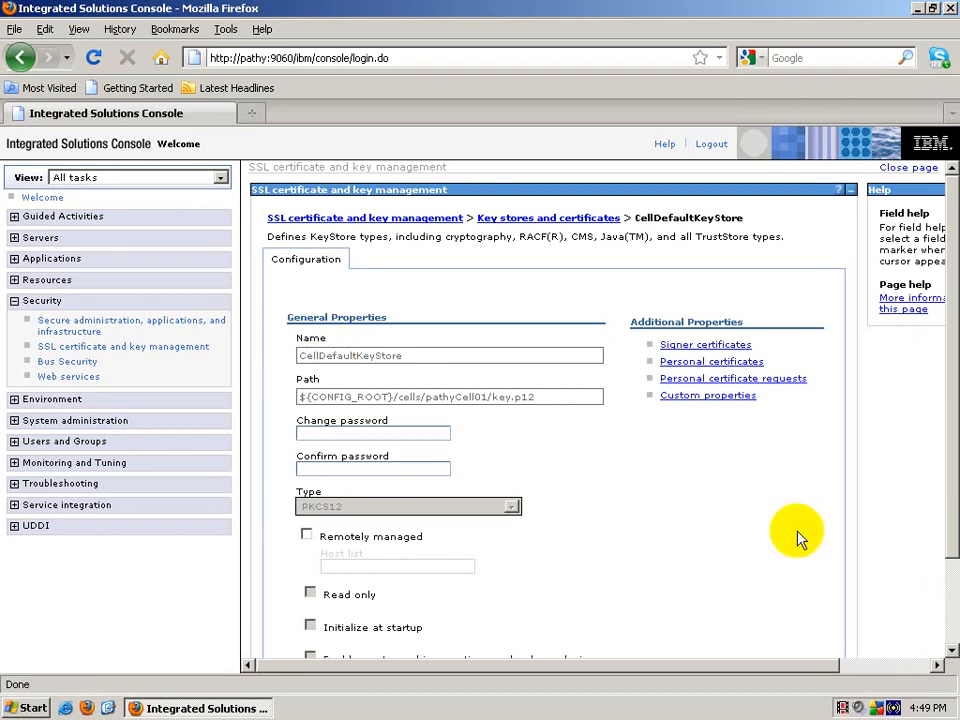
{"action": "scroll", "coordinate": [707, 561], "scroll_direction": "down", "scroll_amount": 2}
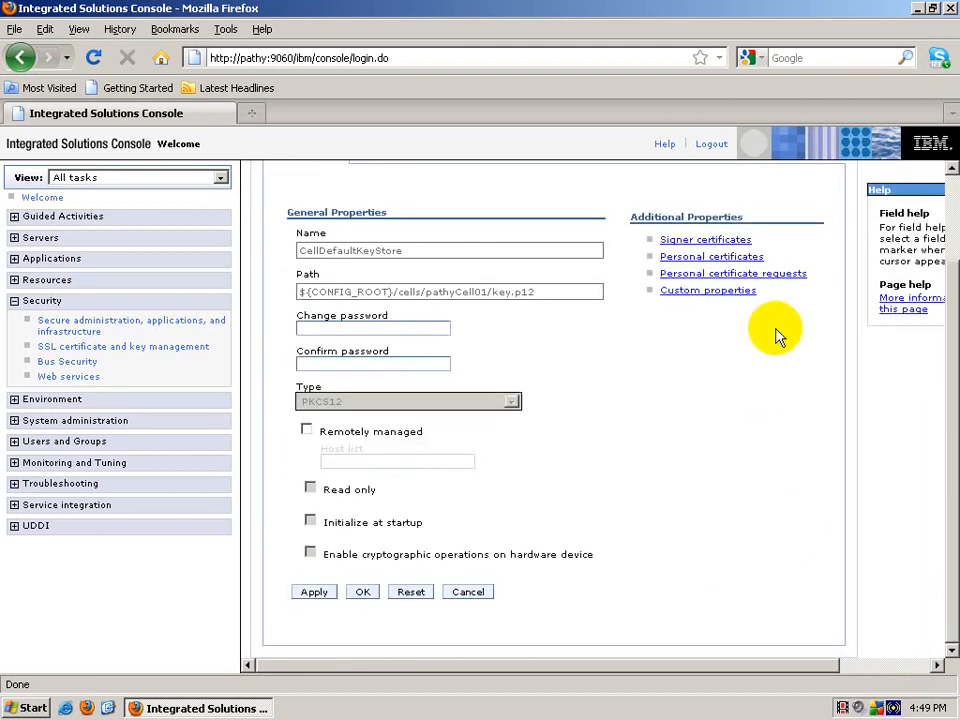
{"action": "left_click", "coordinate": [743, 258]}
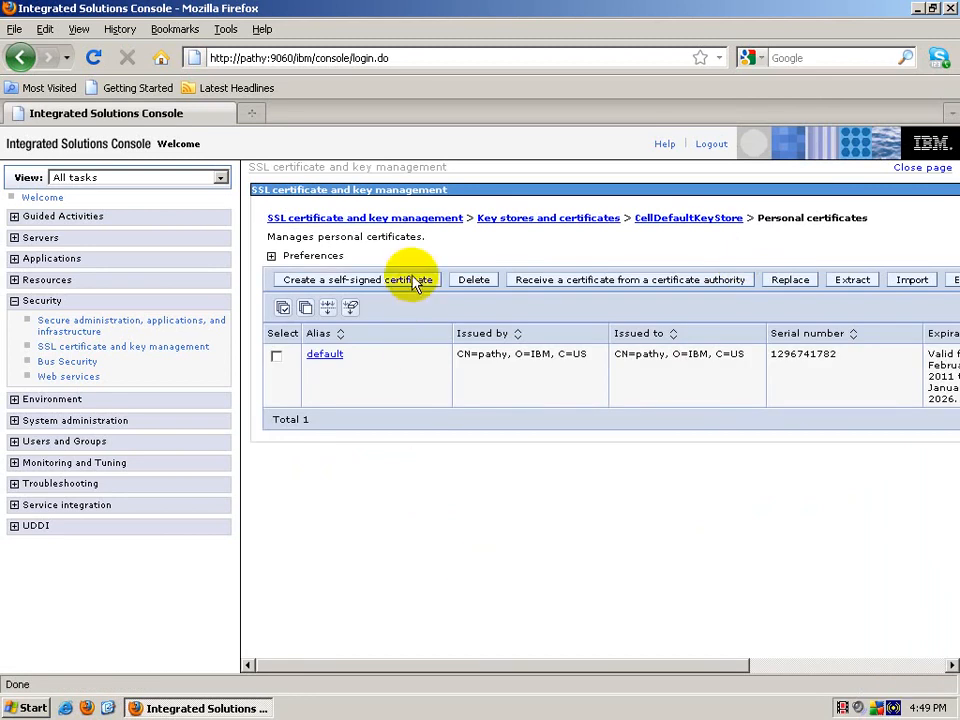
Step: Start a self-signed certificate with alias and common name dmgrcert, organization WebSphere
{"action": "left_click", "coordinate": [354, 288]}
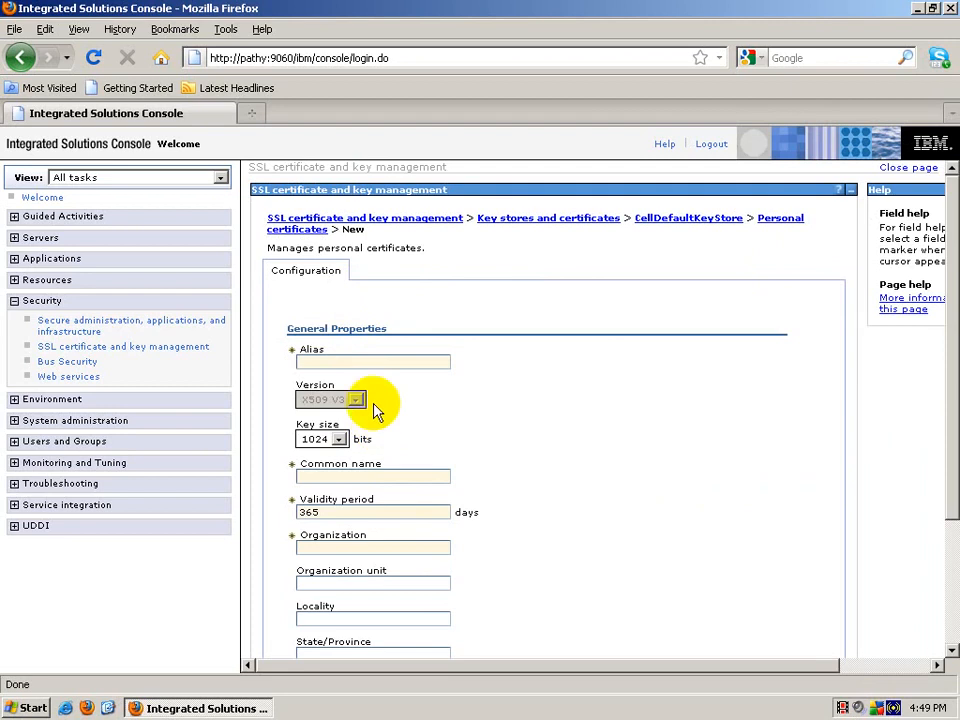
{"action": "left_click", "coordinate": [364, 362]}
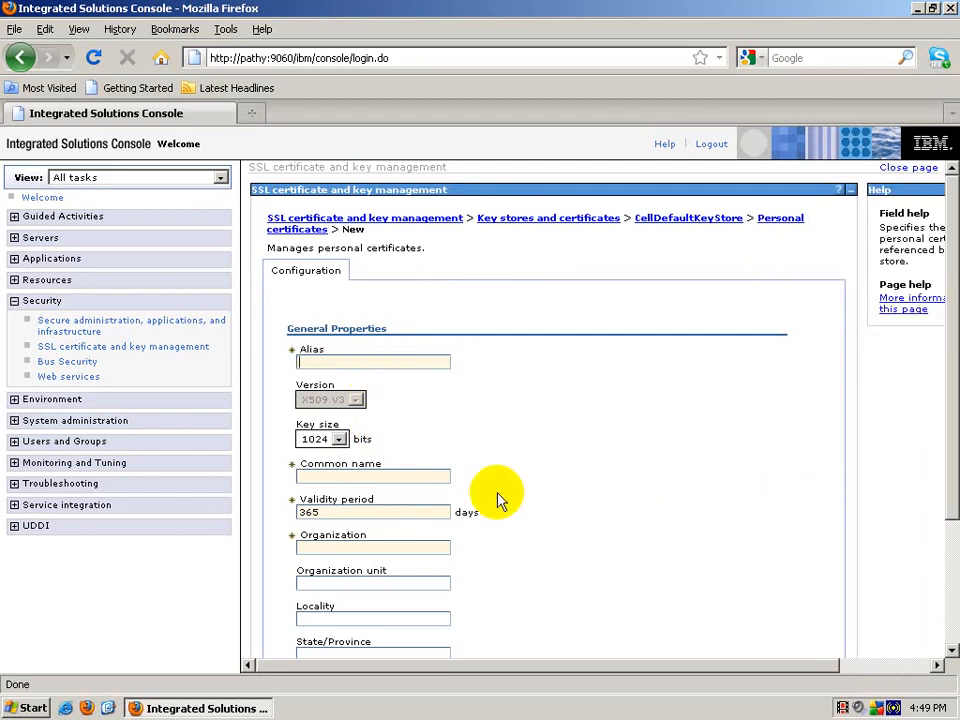
{"action": "type", "text": "dmgrcert"}
{"action": "key", "text": "Tab"}
{"action": "key", "text": "Tab"}
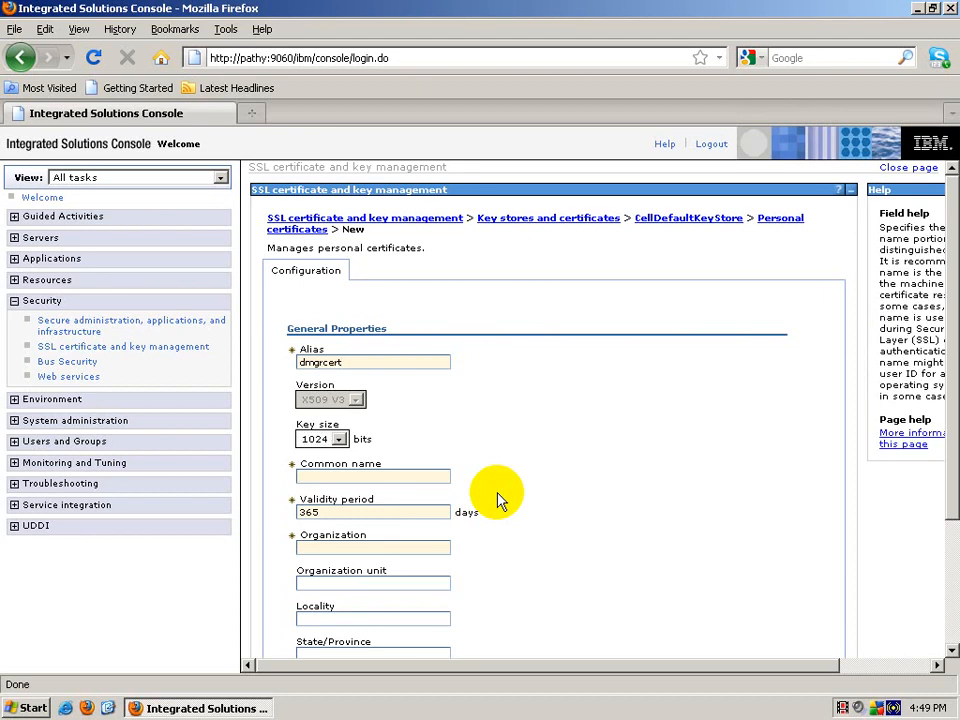
{"action": "type", "text": "dmgrcert"}
{"action": "key", "text": "Tab"}
{"action": "key", "text": "Tab"}
{"action": "type", "text": "WebSphere"}
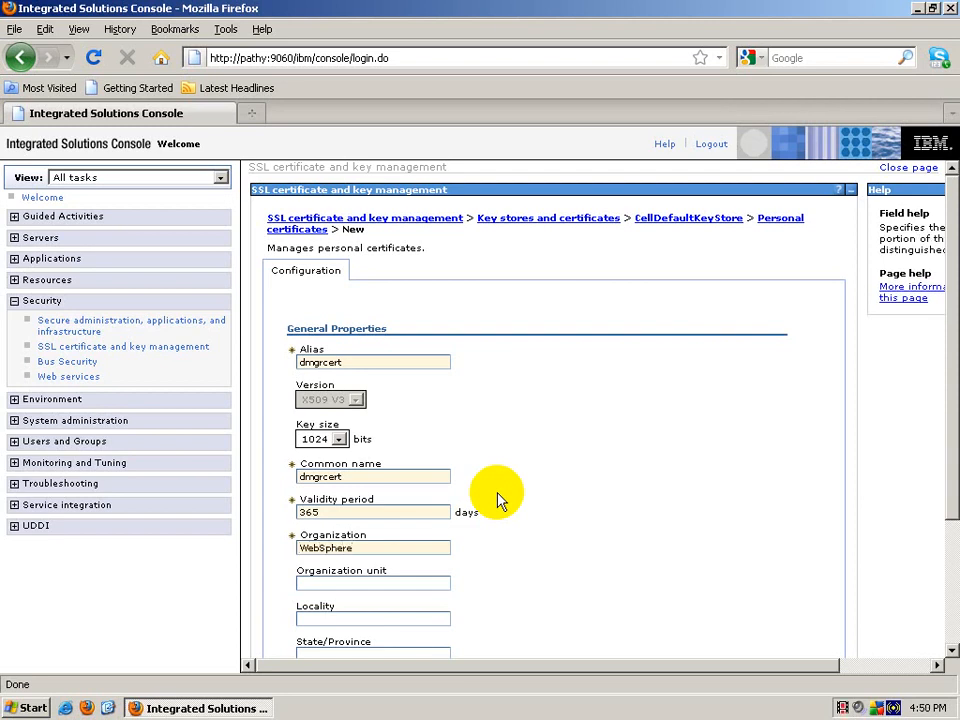
{"action": "scroll", "coordinate": [520, 505], "scroll_direction": "down", "scroll_amount": 3}
Step: Set unit WebSphere, Bangalore, Karnataka, zip 560029, country IN, then create and save the certificate
{"action": "left_click", "coordinate": [357, 411]}
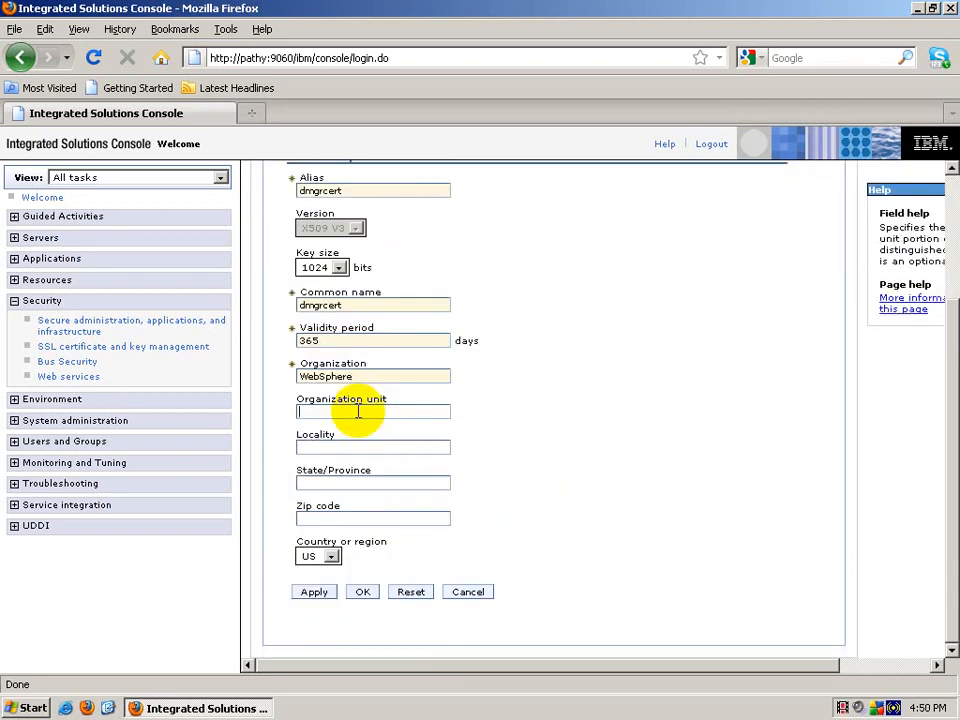
{"action": "type", "text": "WebSphere"}
{"action": "key", "text": "Tab"}
{"action": "type", "text": "Bangalore"}
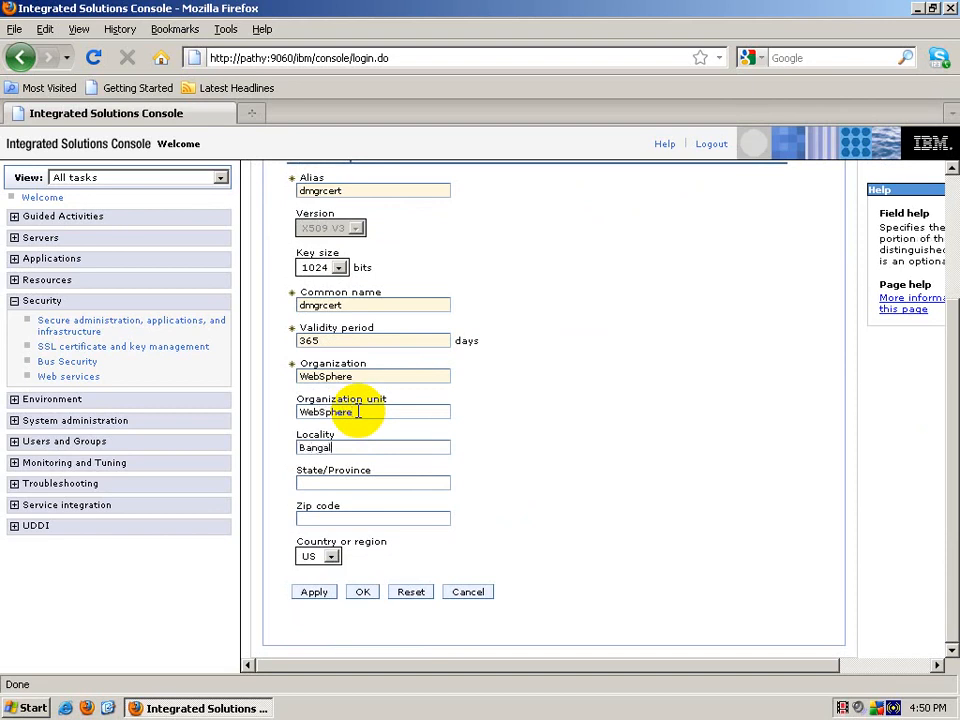
{"action": "key", "text": "Tab"}
{"action": "type", "text": "Karnataka"}
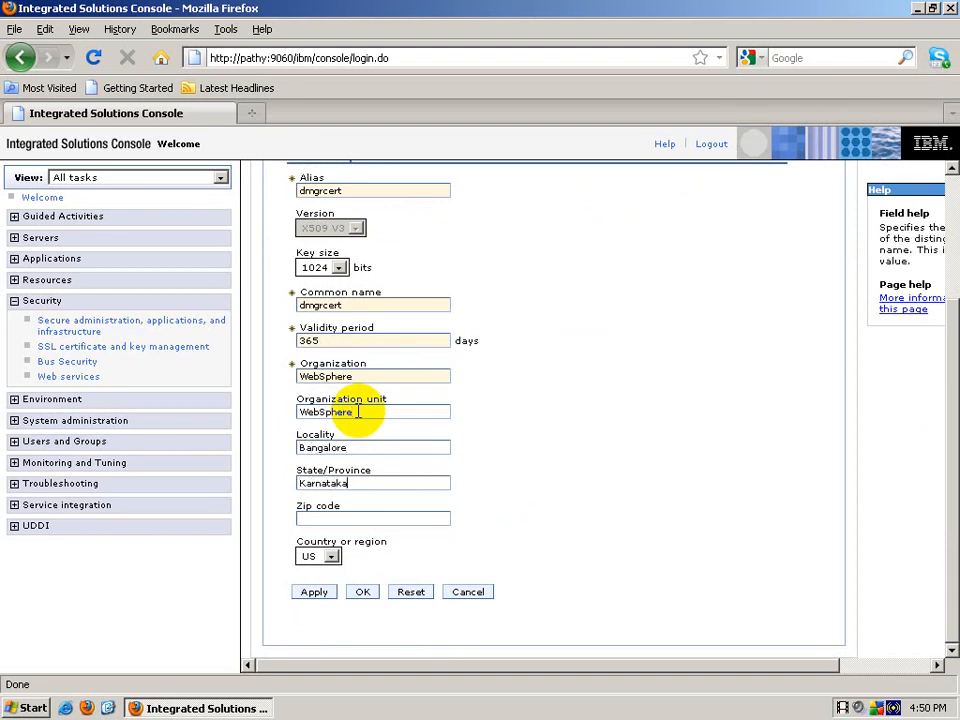
{"action": "key", "text": "Tab"}
{"action": "type", "text": "560029"}
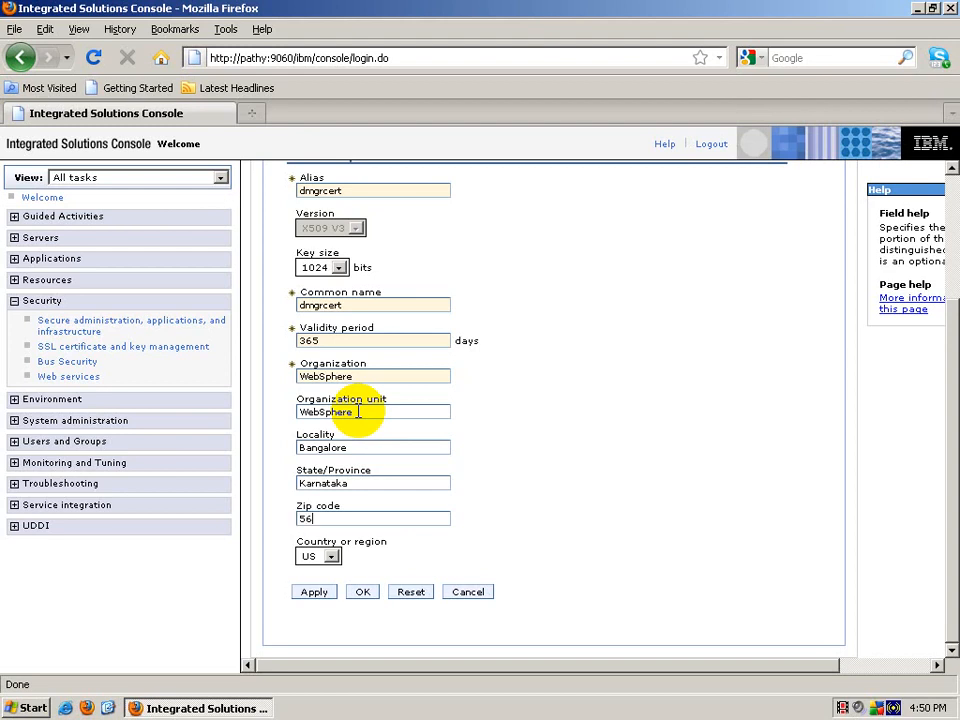
{"action": "key", "text": "Tab"}
{"action": "key", "text": "i"}
{"action": "key", "text": "i"}
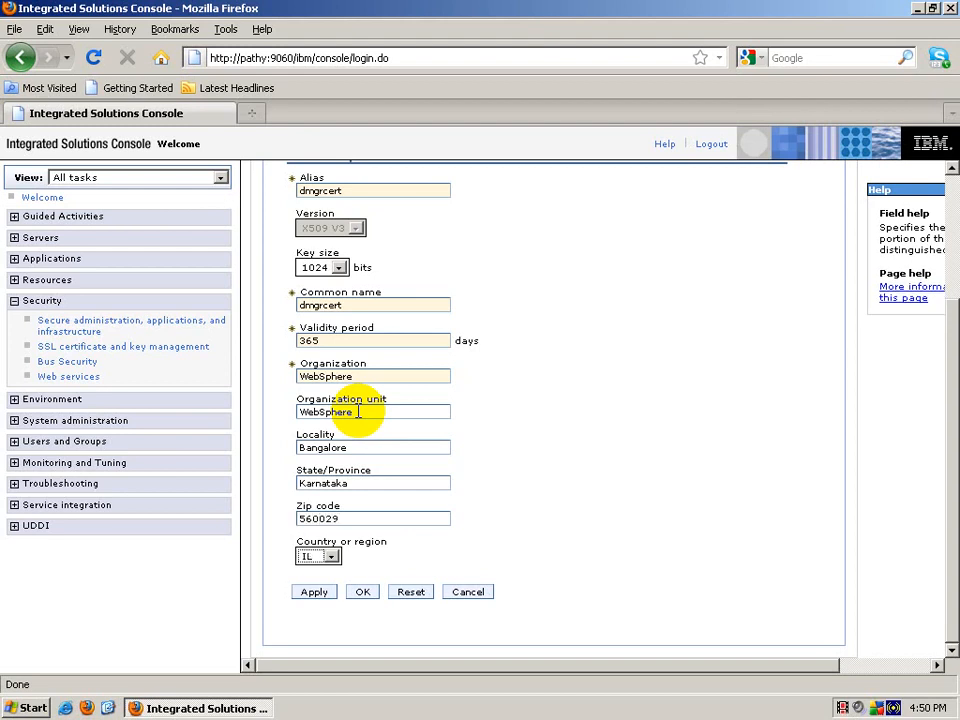
{"action": "left_click", "coordinate": [363, 592]}
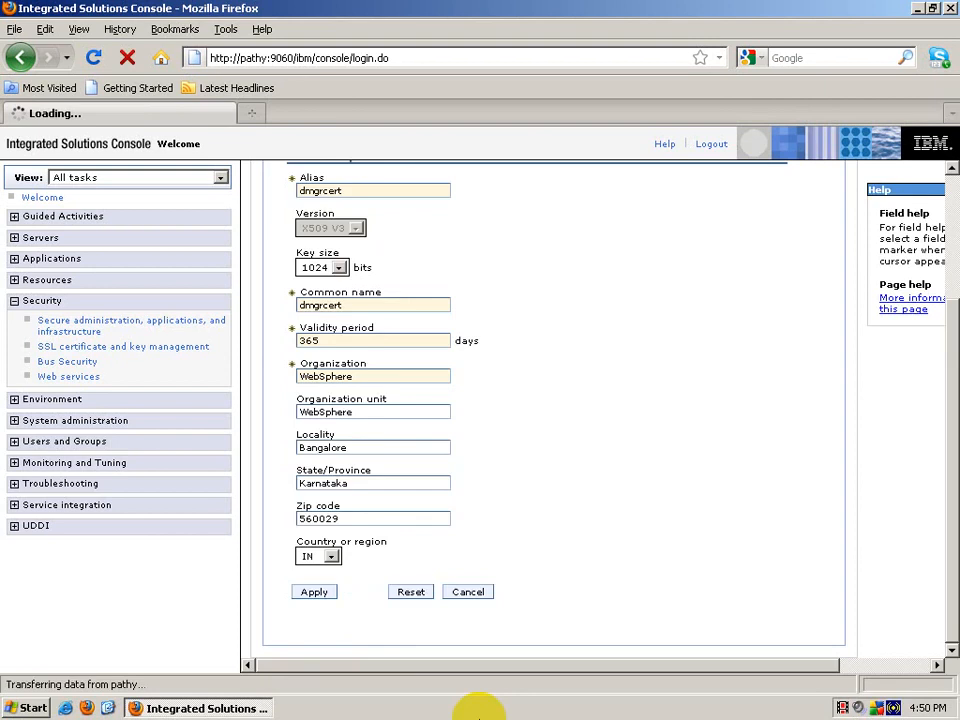
{"action": "left_click", "coordinate": [406, 265]}
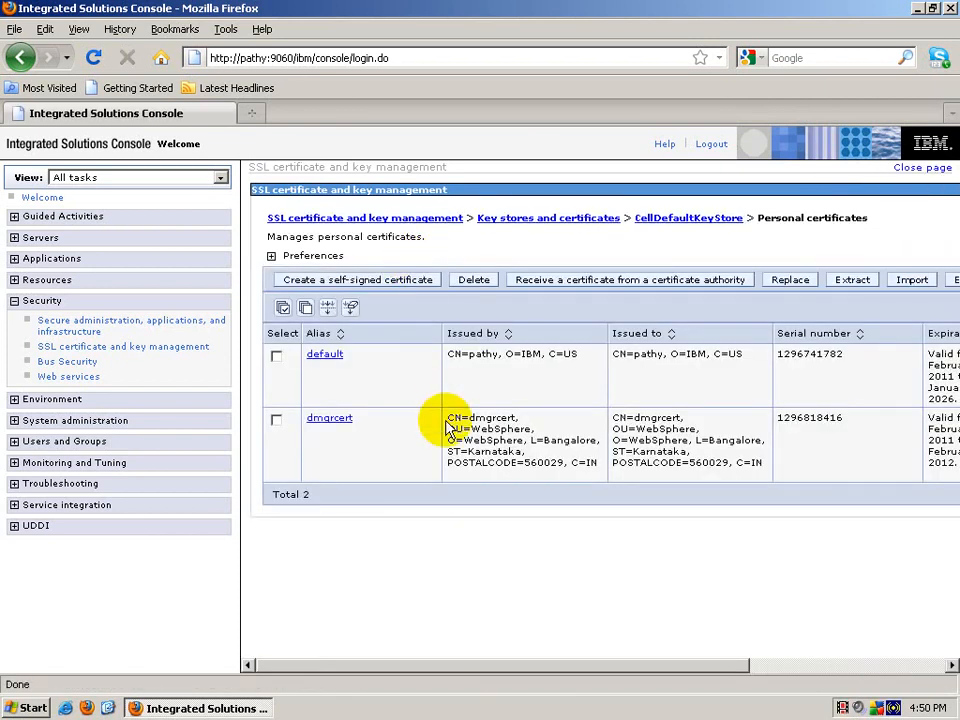
Step: Replace CellDefaultKeyStore's default certificate with dmgrcert
{"action": "left_click", "coordinate": [278, 358]}
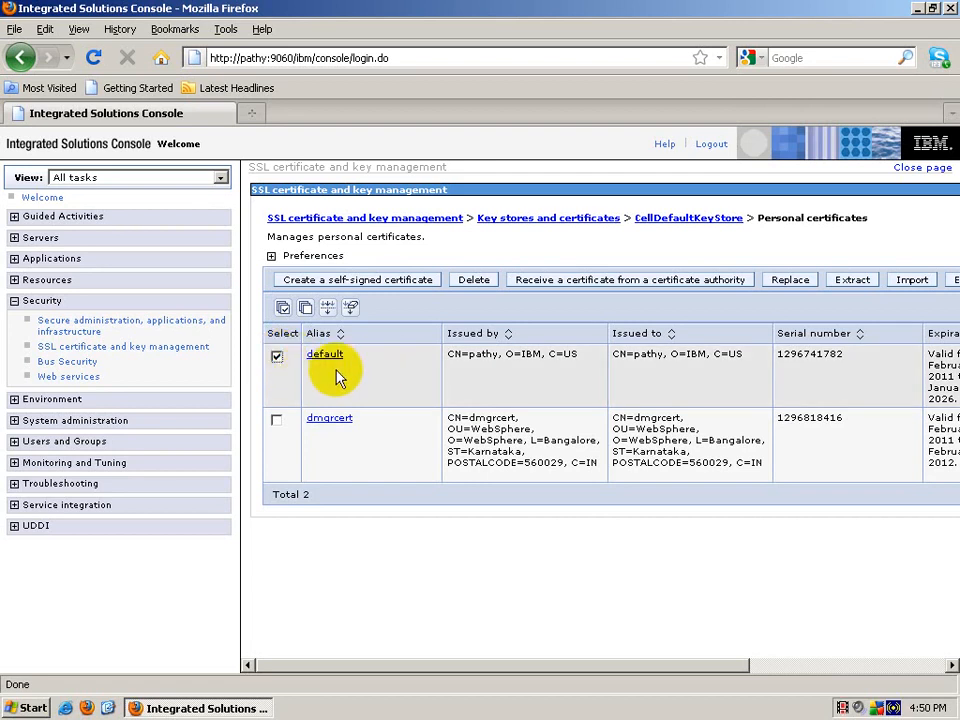
{"action": "left_click", "coordinate": [790, 280]}
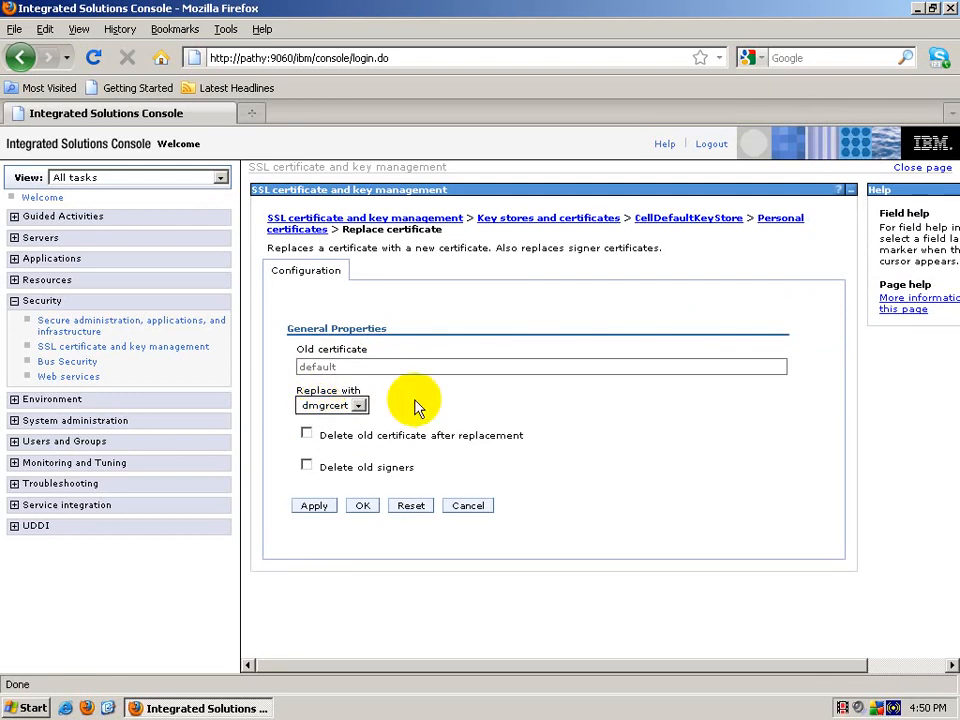
{"action": "left_click", "coordinate": [363, 508]}
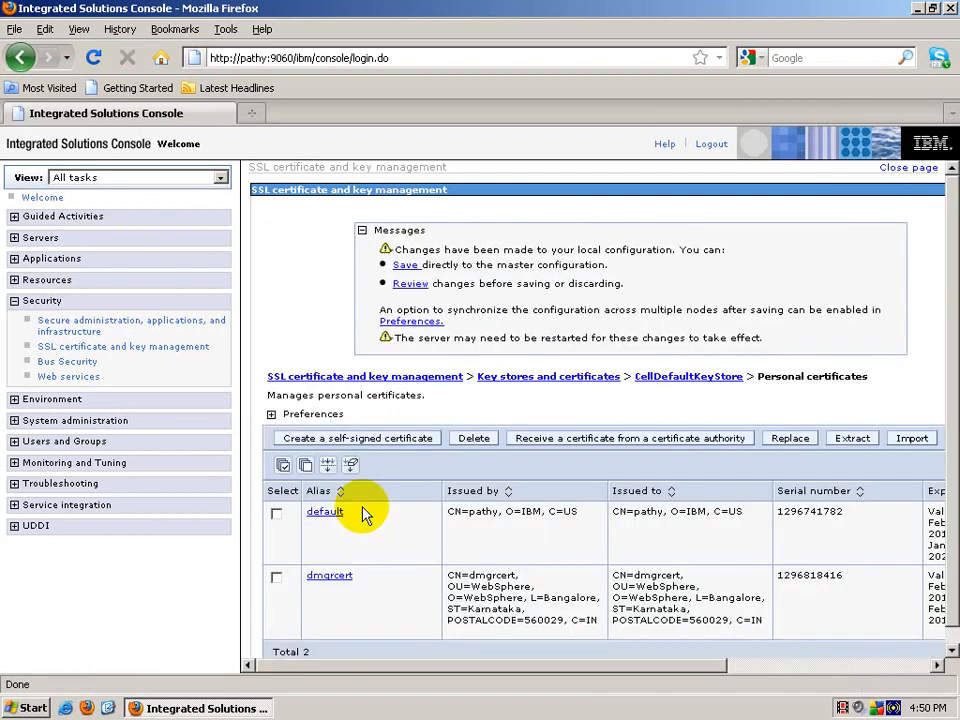
Step: Save the replacement, then delete the default certificate and save the configuration again
{"action": "left_click", "coordinate": [401, 268]}
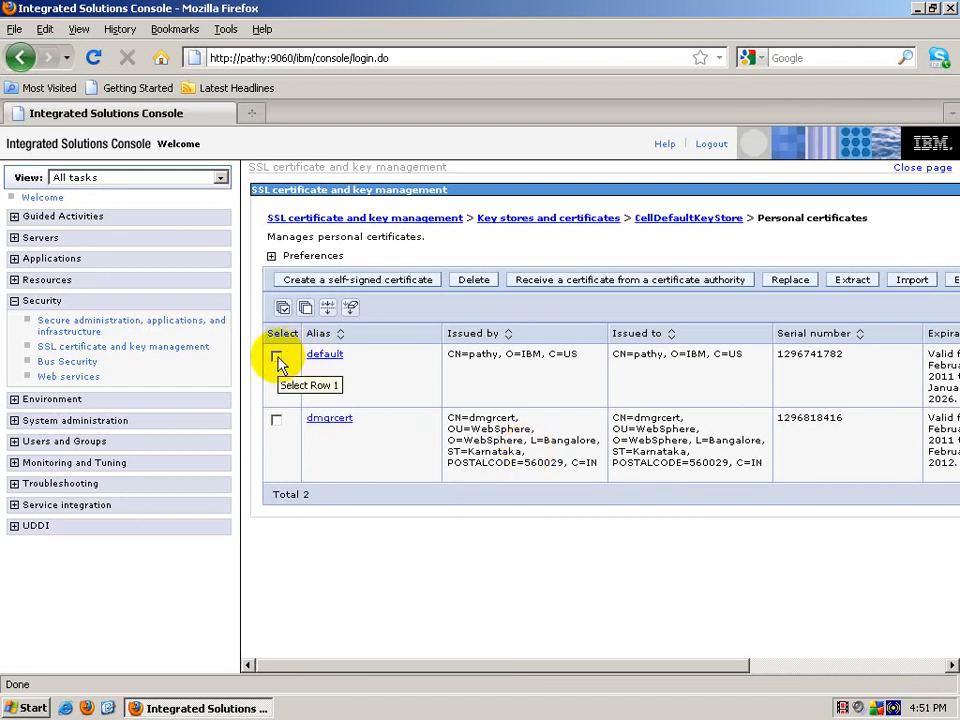
{"action": "left_click", "coordinate": [278, 358]}
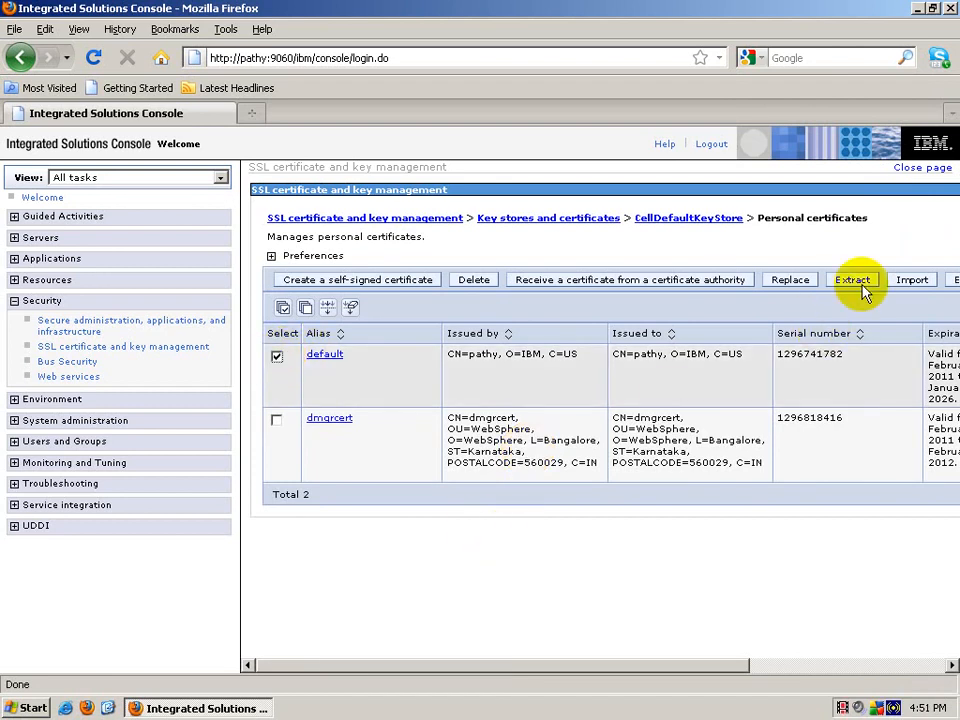
{"action": "left_click", "coordinate": [474, 280]}
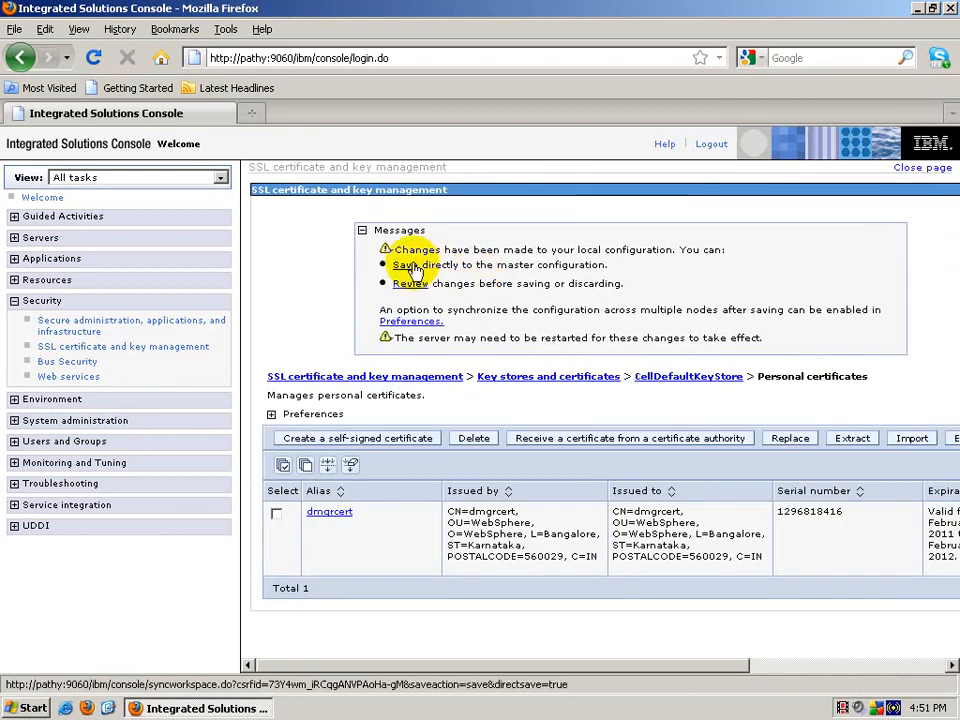
{"action": "left_click", "coordinate": [418, 267]}
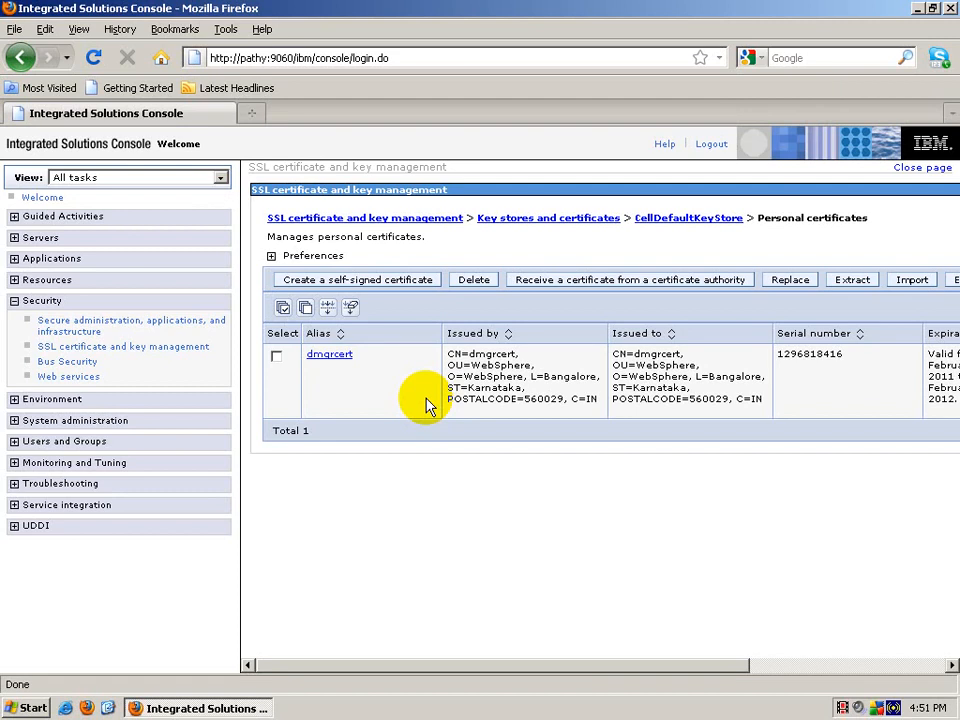
Step: Exchange signers between CellDefaultKeyStore and CellDefaultTrustStore, adding dmgrcert as a trust store signer
{"action": "left_click", "coordinate": [201, 348]}
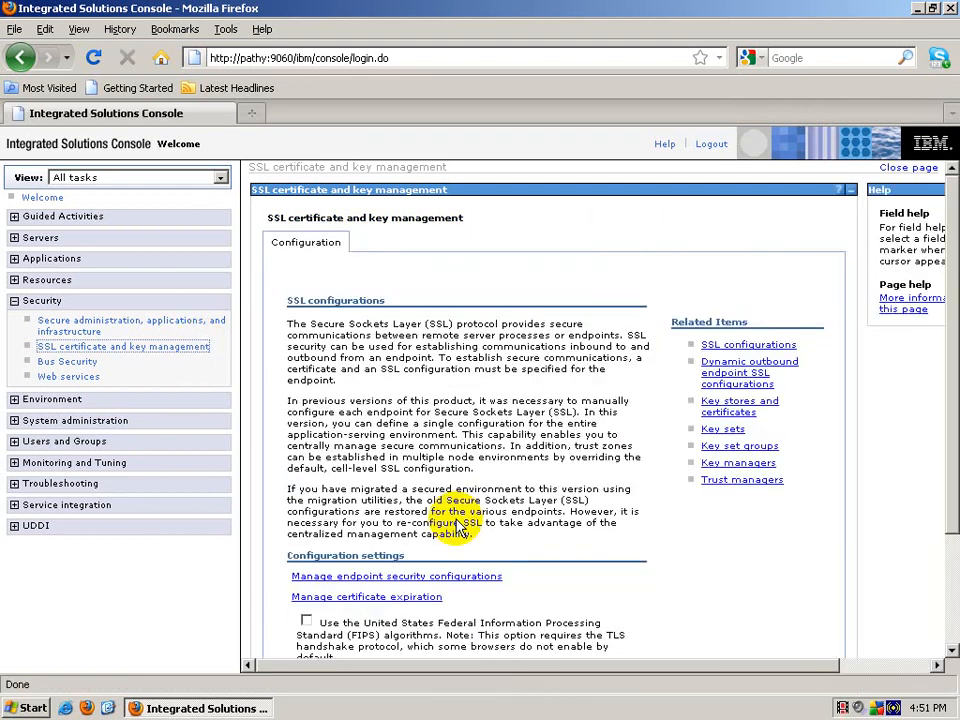
{"action": "left_click", "coordinate": [742, 406]}
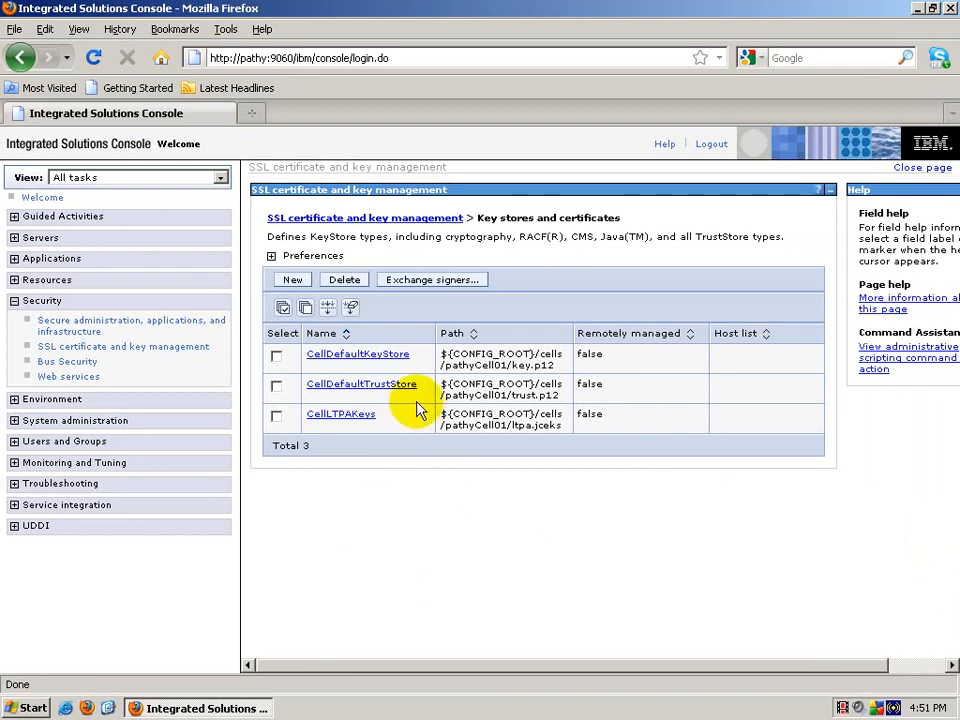
{"action": "left_click", "coordinate": [277, 356]}
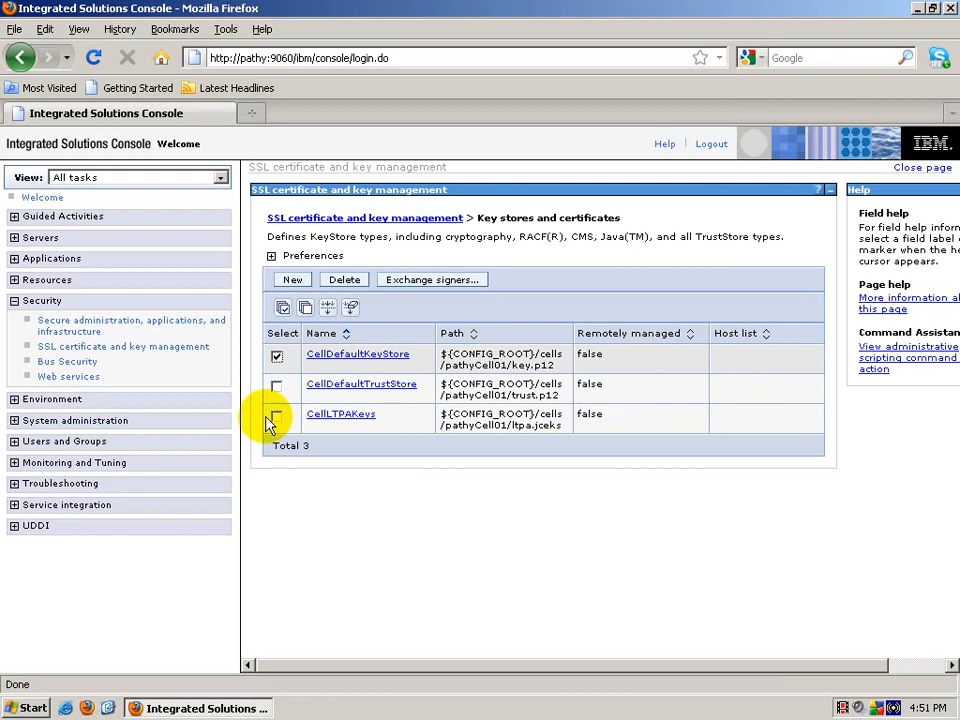
{"action": "left_click", "coordinate": [277, 387]}
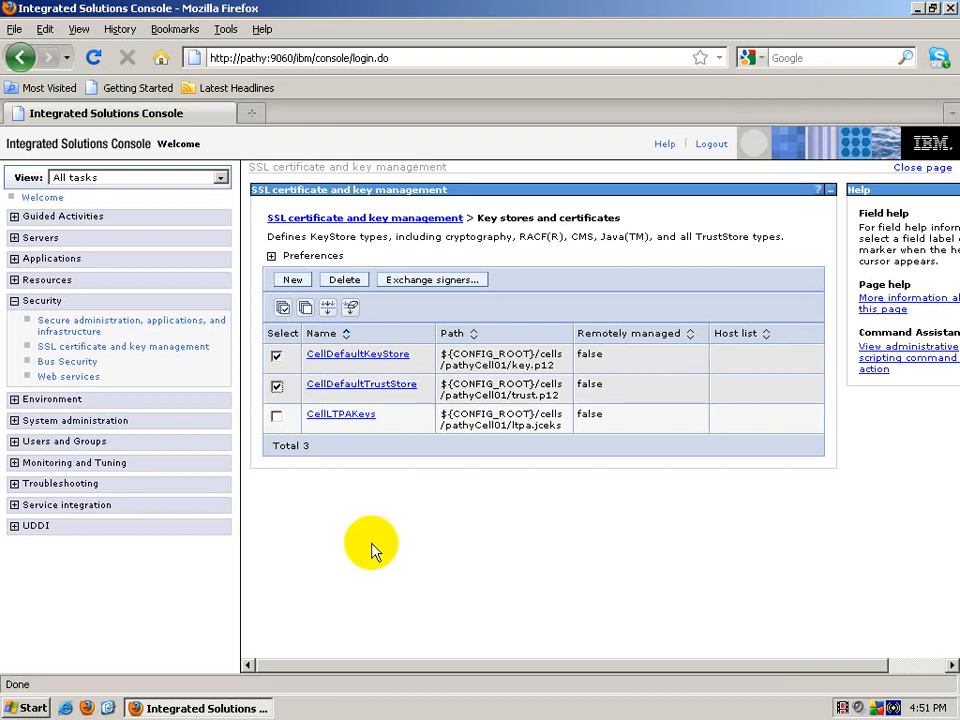
{"action": "left_click", "coordinate": [428, 283]}
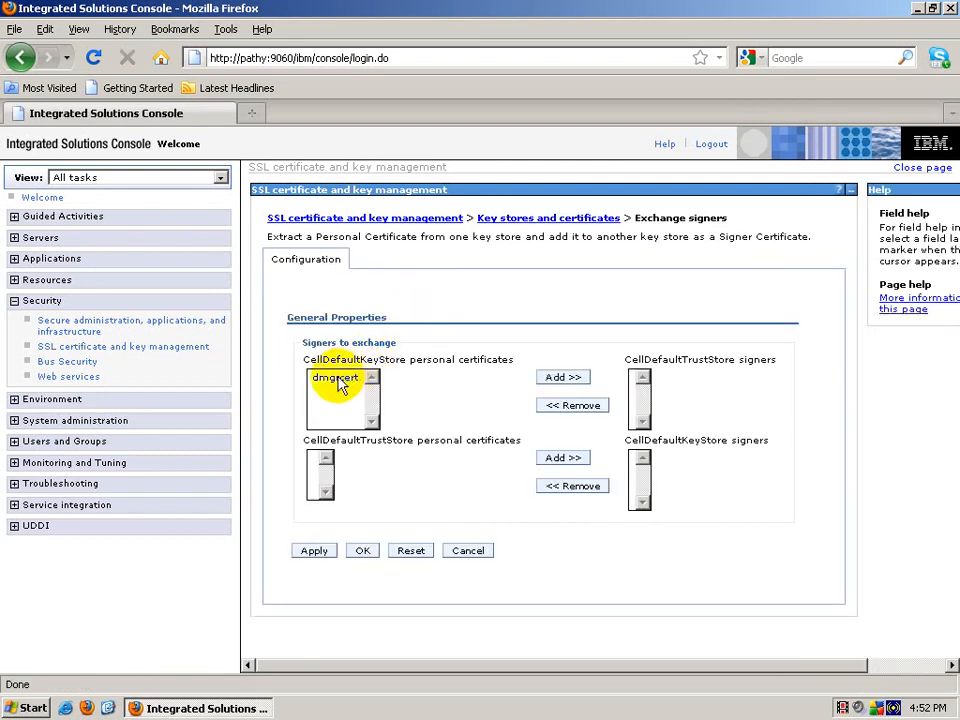
{"action": "left_click", "coordinate": [335, 378]}
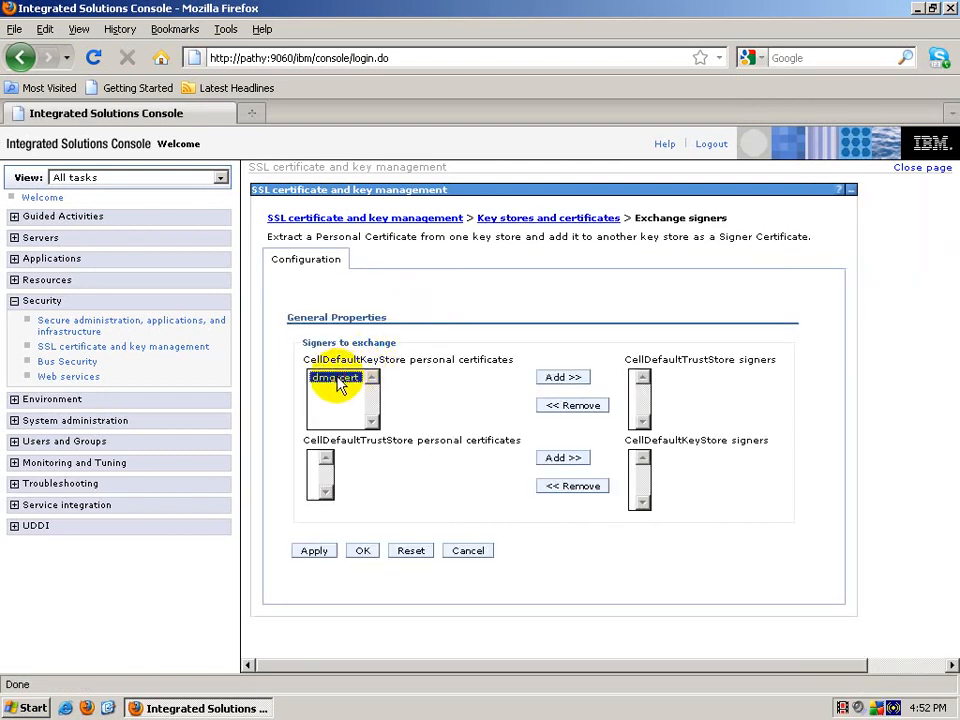
{"action": "left_click", "coordinate": [561, 378]}
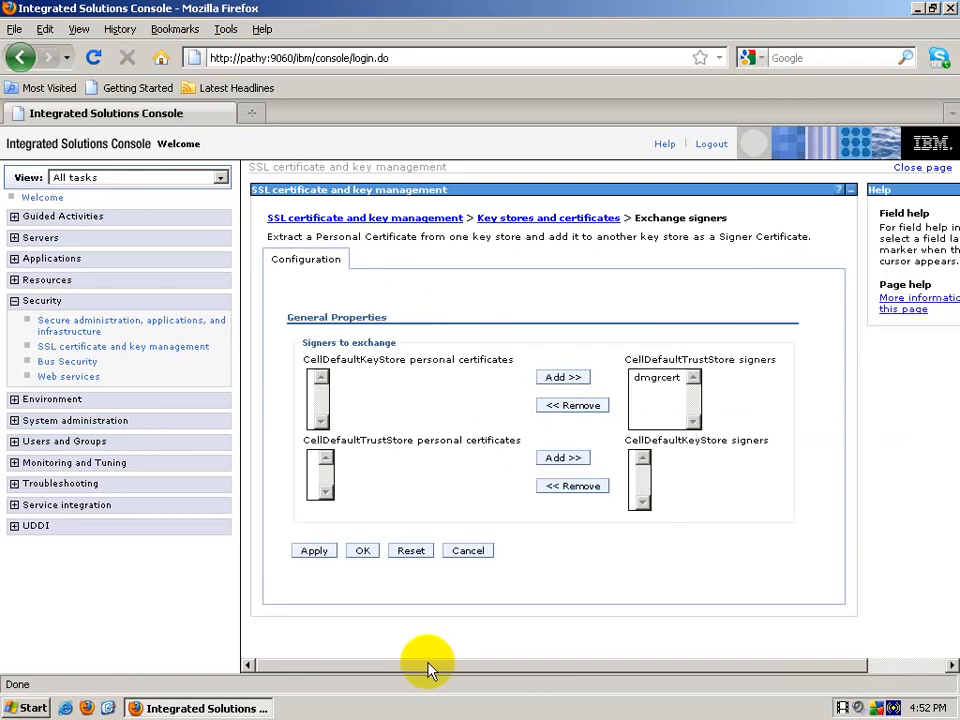
{"action": "left_click", "coordinate": [362, 550]}
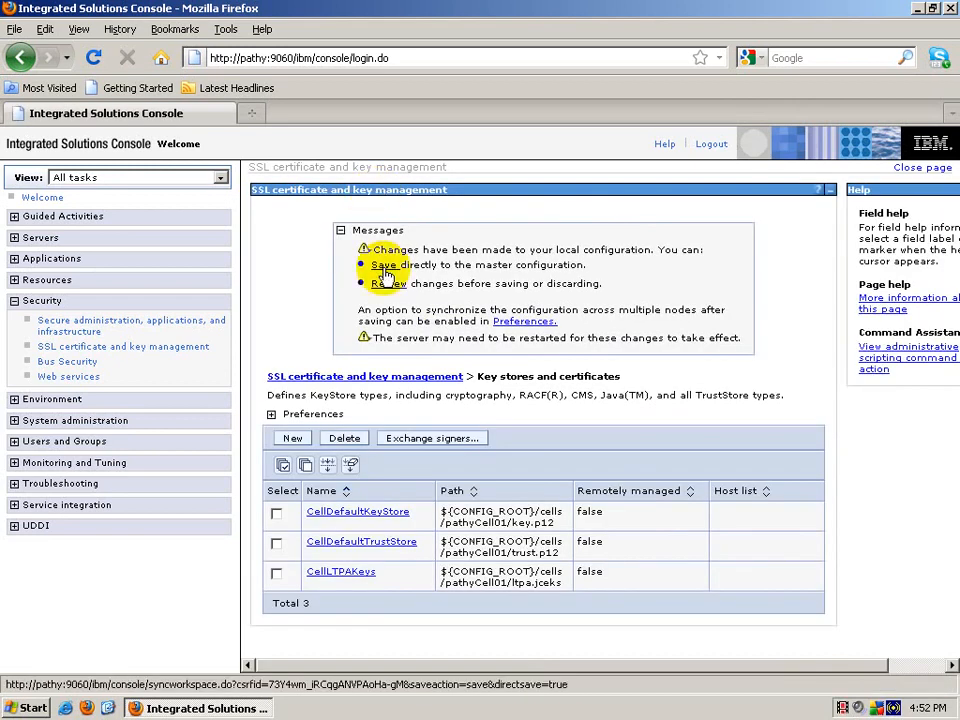
Step: Save the signer exchange to the master configuration and return to SSL certificate and key management
{"action": "left_click", "coordinate": [383, 264]}
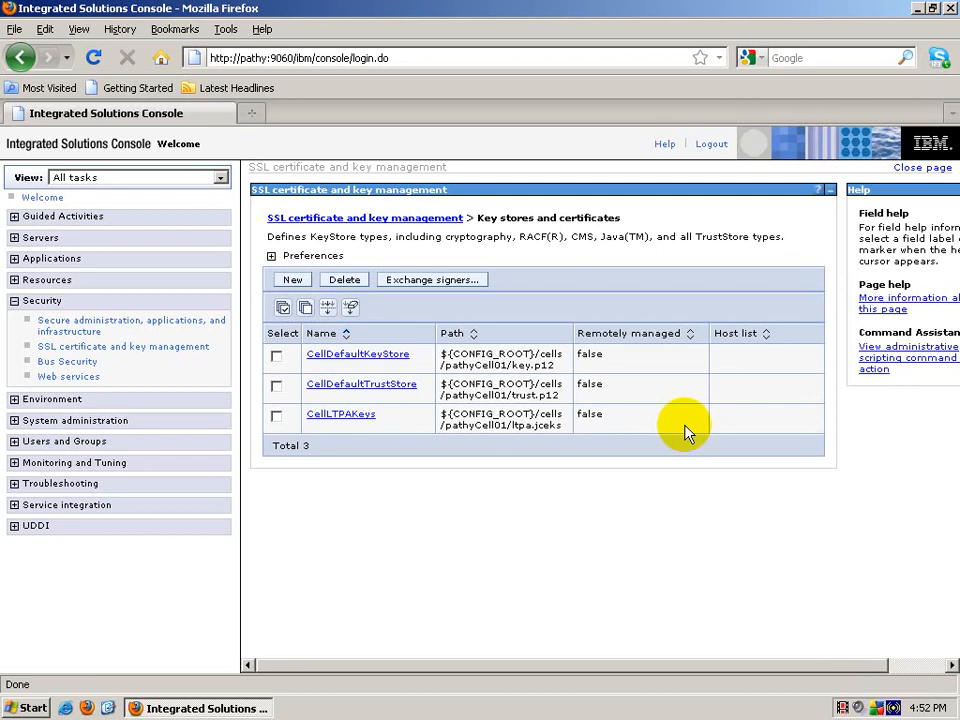
{"action": "left_click", "coordinate": [156, 355]}
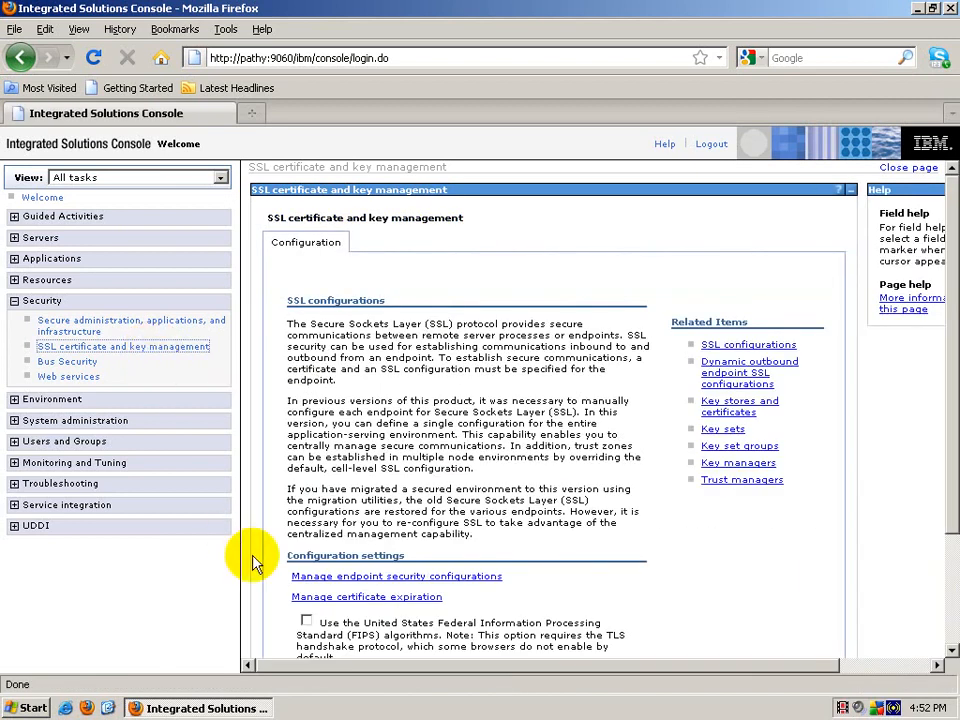
Step: Open the inbound pathyNode01 endpoint and manage its key store's certificates
{"action": "left_click", "coordinate": [338, 579]}
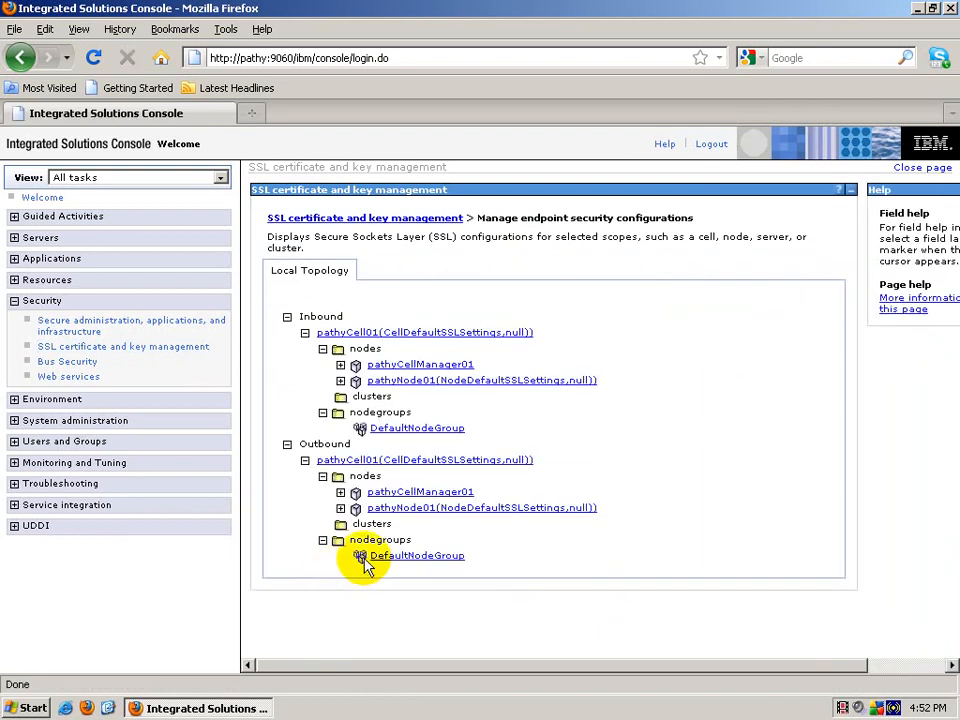
{"action": "left_click", "coordinate": [538, 383]}
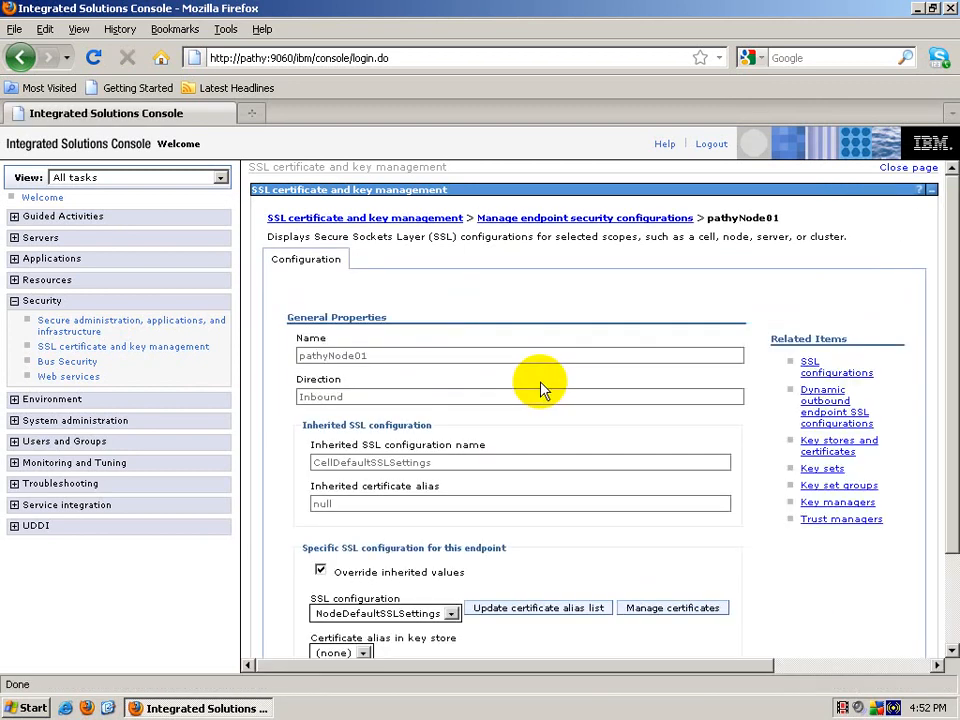
{"action": "scroll", "coordinate": [540, 386], "scroll_direction": "down", "scroll_amount": 2}
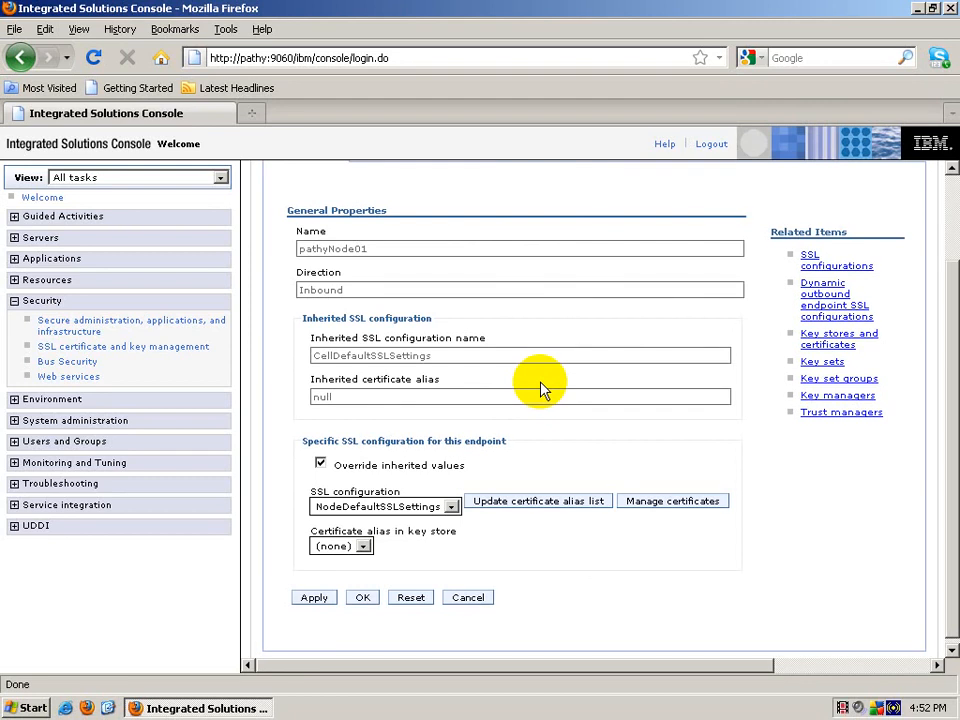
{"action": "left_click", "coordinate": [651, 503]}
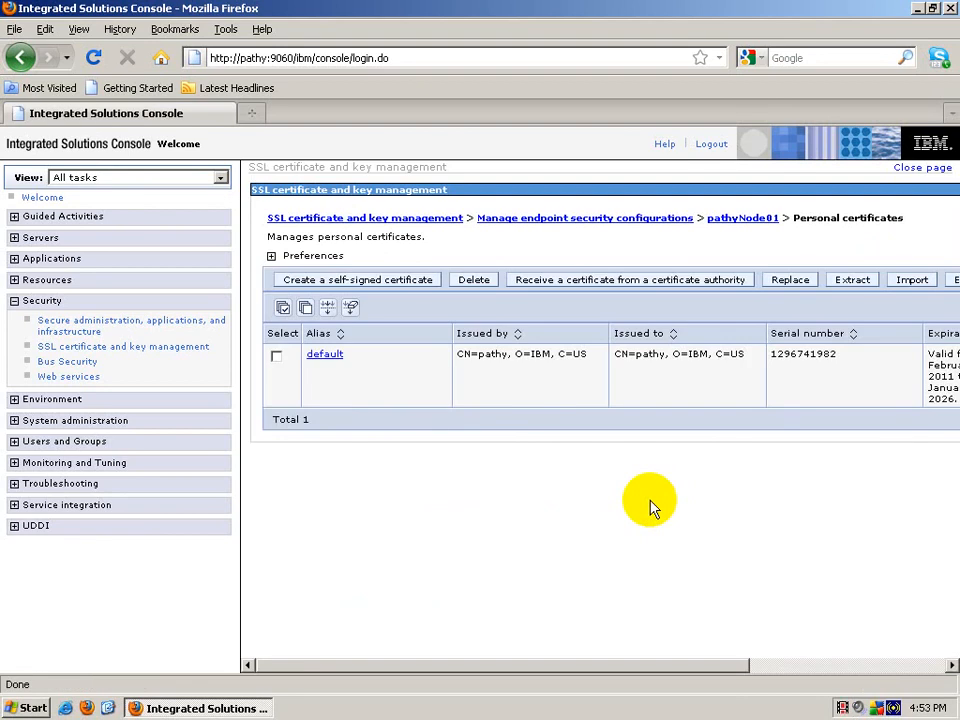
Step: Start a self-signed certificate with alias and common name nodecert, organization and unit WebSphere
{"action": "left_click", "coordinate": [392, 281]}
{"action": "left_click", "coordinate": [373, 361]}
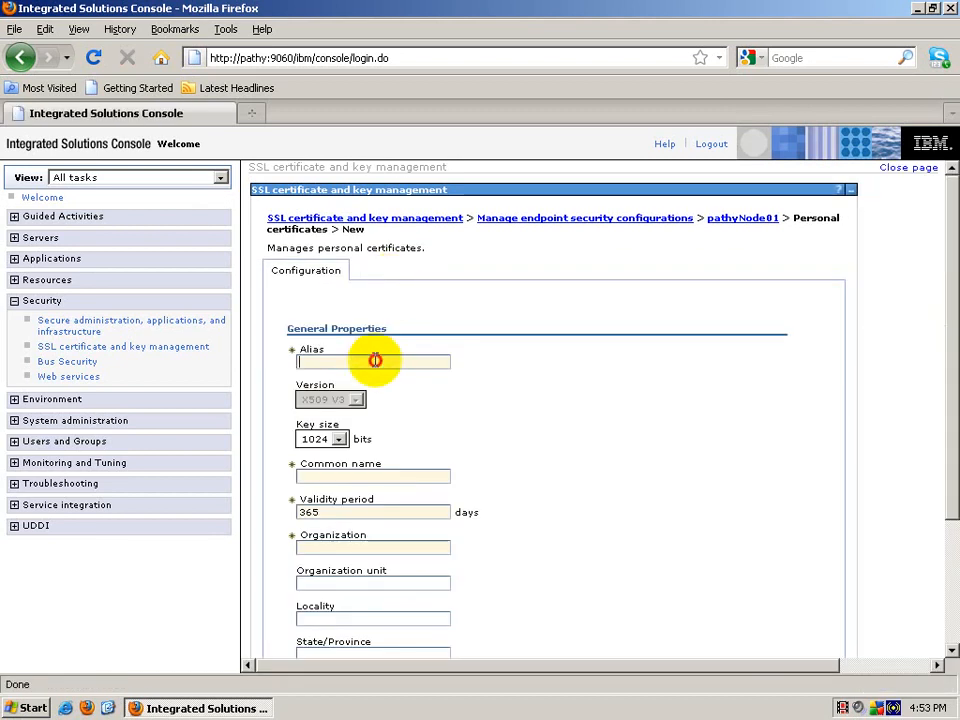
{"action": "type", "text": "node"}
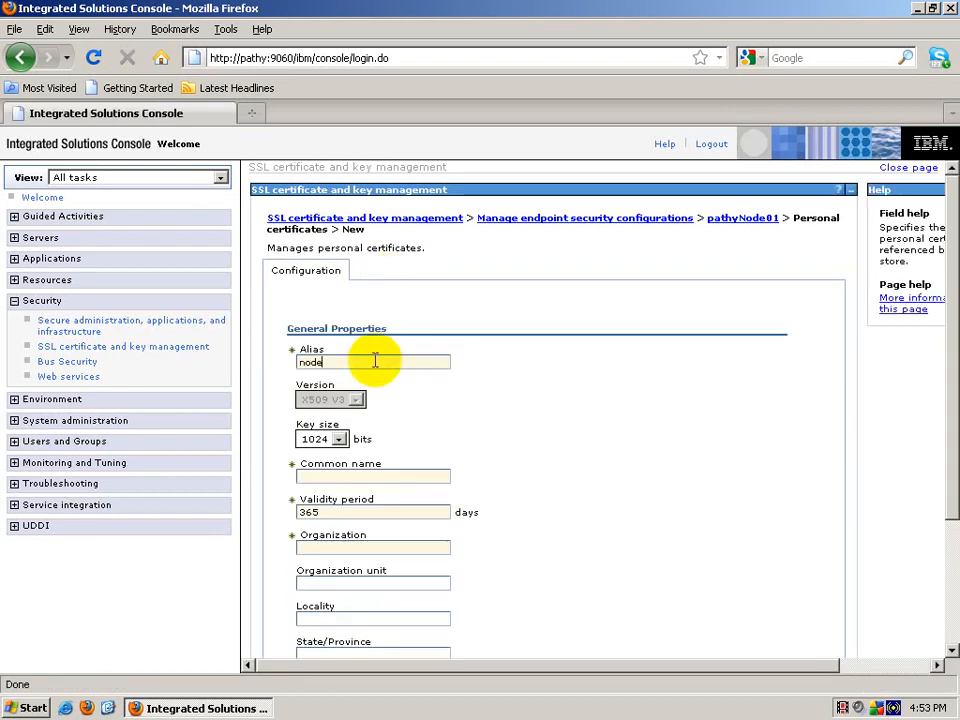
{"action": "type", "text": "cert"}
{"action": "key", "text": "Tab"}
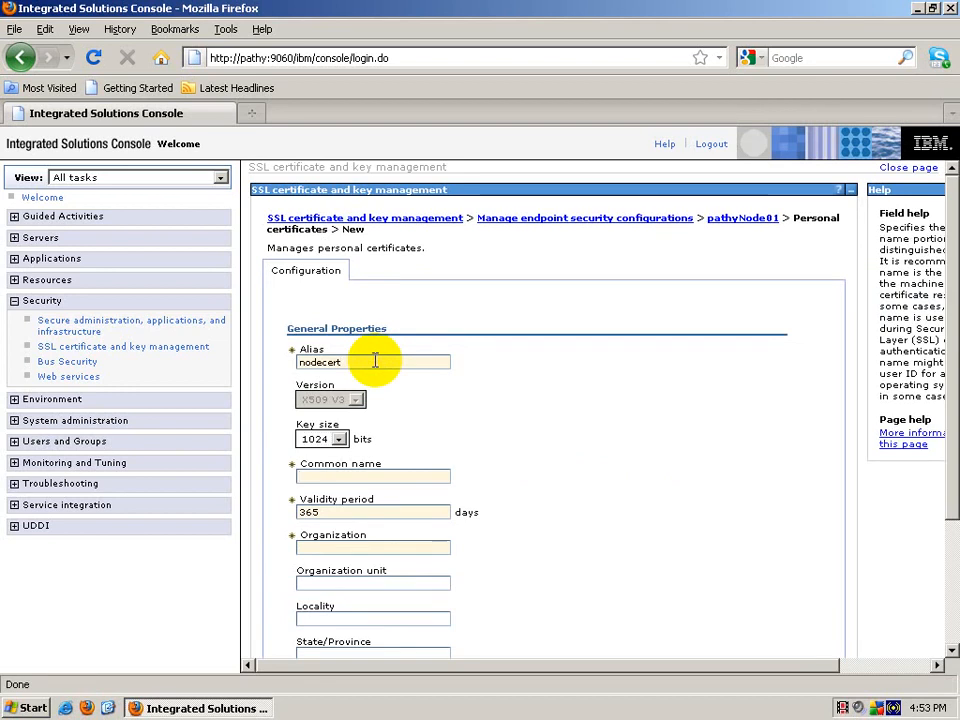
{"action": "type", "text": "nodecert"}
{"action": "key", "text": "Tab"}
{"action": "key", "text": "Tab"}
{"action": "type", "text": "WebSphere"}
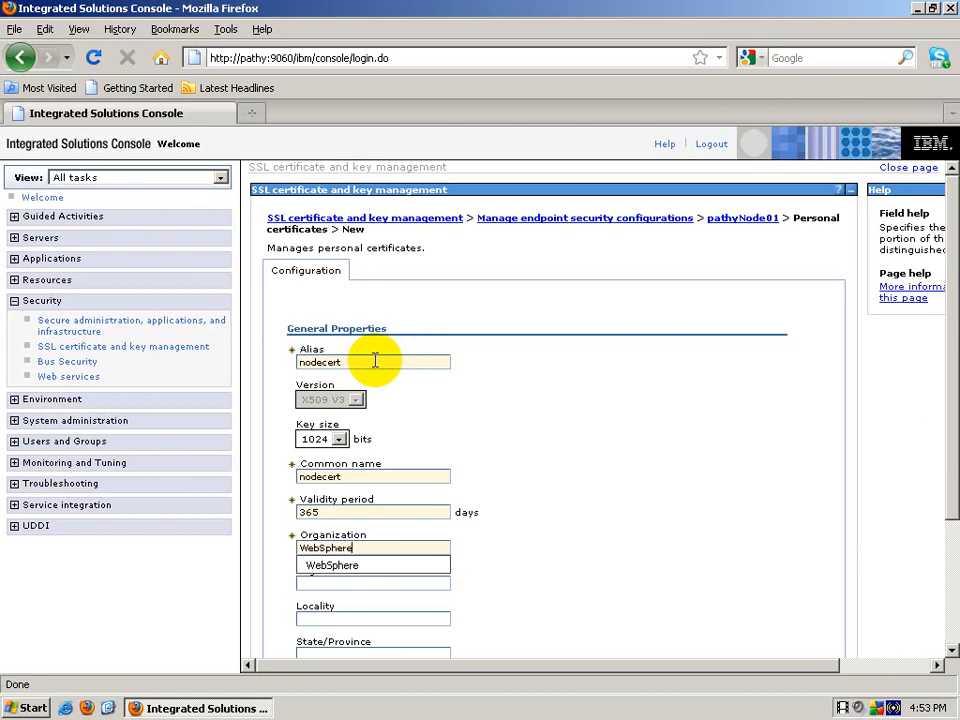
Step: Set locality Bangalore, Karnataka, zip 560029, country IN, then create and save nodecert
{"action": "key", "text": "Tab"}
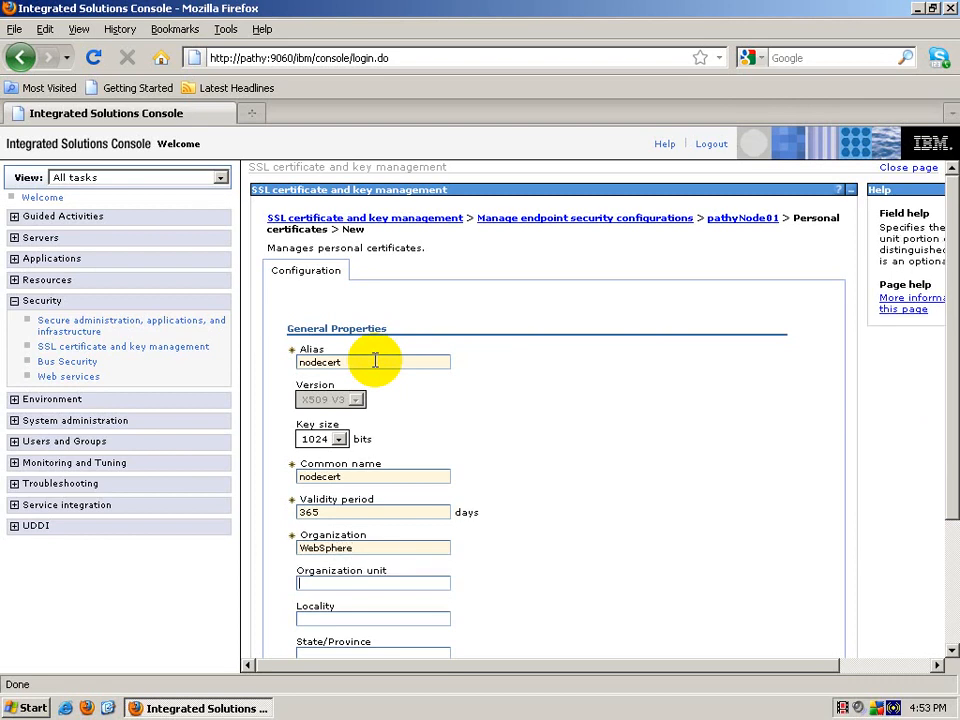
{"action": "type", "text": "WebSphere"}
{"action": "key", "text": "Tab"}
{"action": "type", "text": "Bangalore"}
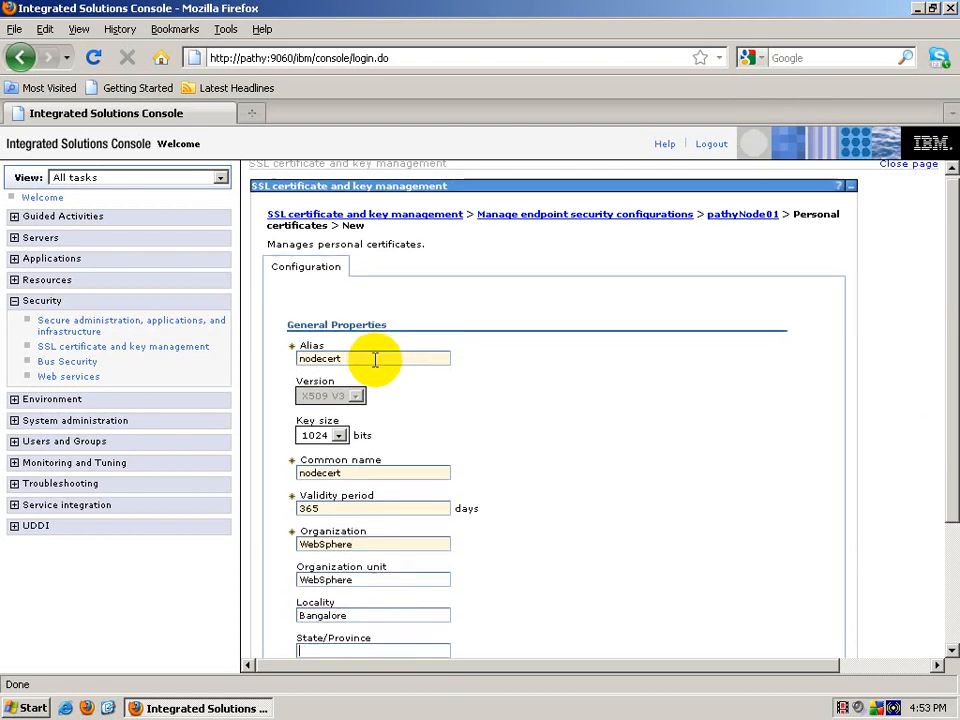
{"action": "key", "text": "Tab"}
{"action": "type", "text": "Karnataka"}
{"action": "key", "text": "Tab"}
{"action": "left_click_drag", "start_coordinate": [952, 330], "coordinate": [953, 428]}
{"action": "type", "text": "560029"}
{"action": "key", "text": "Tab"}
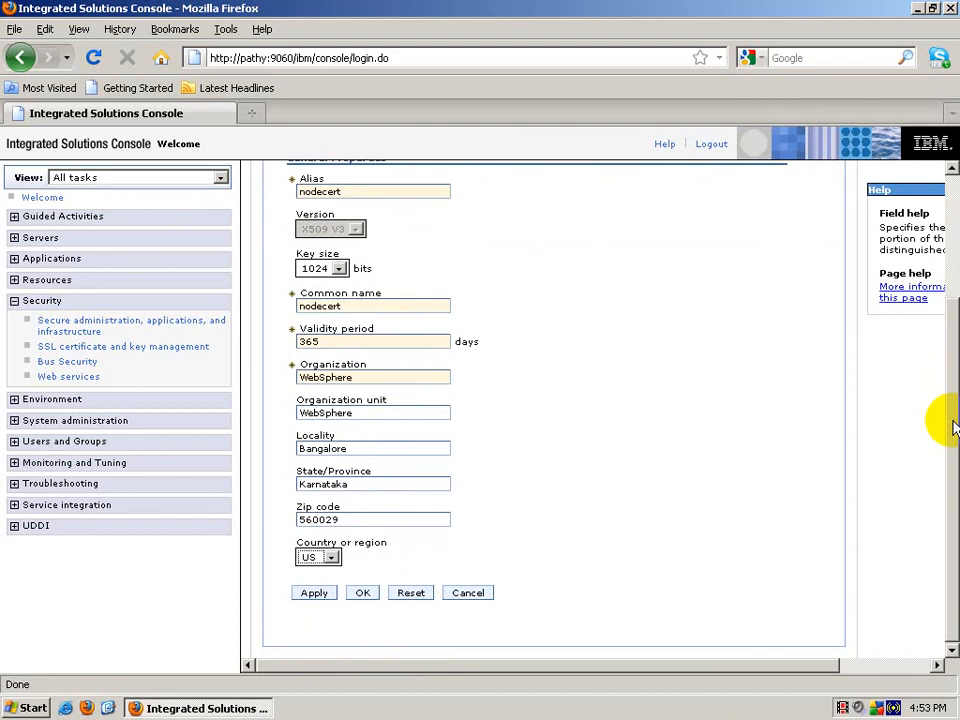
{"action": "key", "text": "i"}
{"action": "key", "text": "i"}
{"action": "key", "text": "i"}
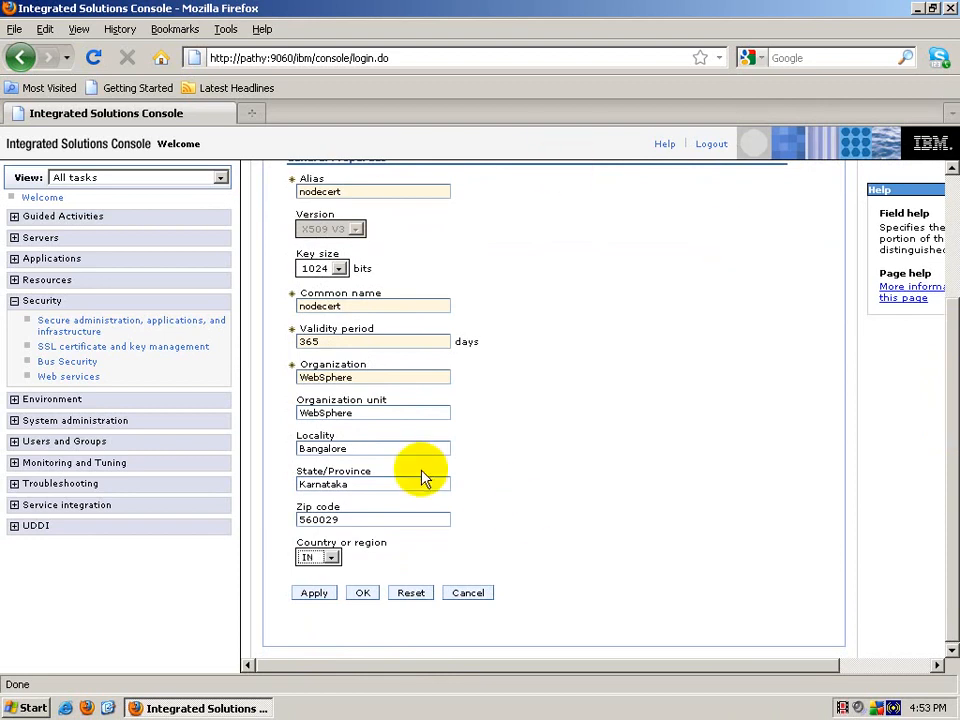
{"action": "left_click", "coordinate": [365, 597]}
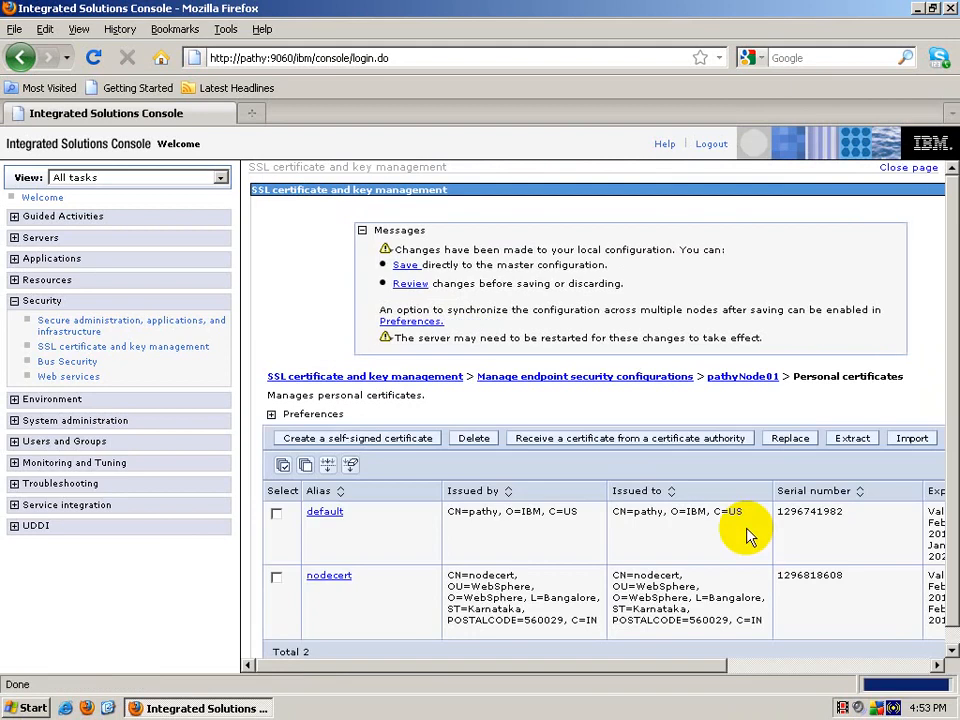
{"action": "left_click", "coordinate": [406, 268]}
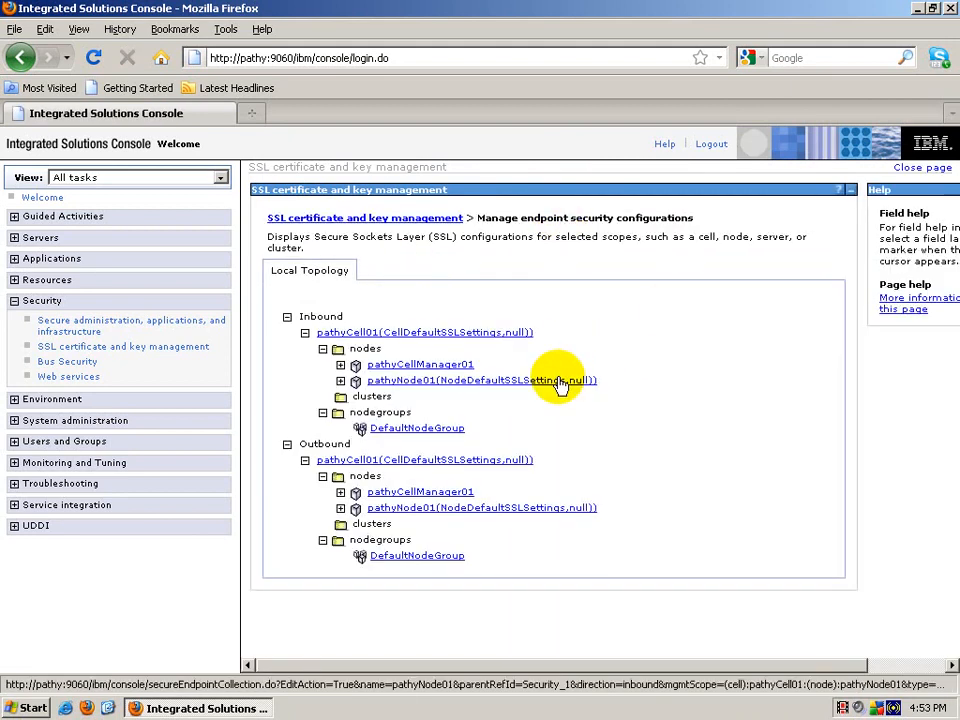
Step: In pathyNode01's inbound personal certificates, replace the default certificate with nodecert and save to the master configuration
{"action": "left_click", "coordinate": [560, 382]}
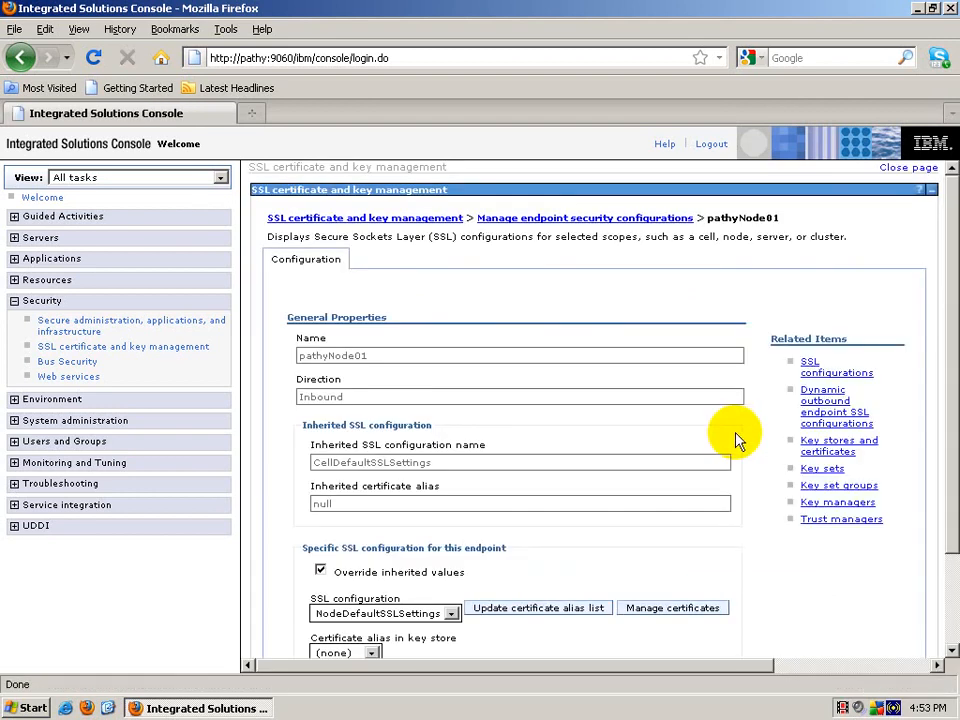
{"action": "scroll", "coordinate": [735, 440], "scroll_direction": "down", "scroll_amount": 3}
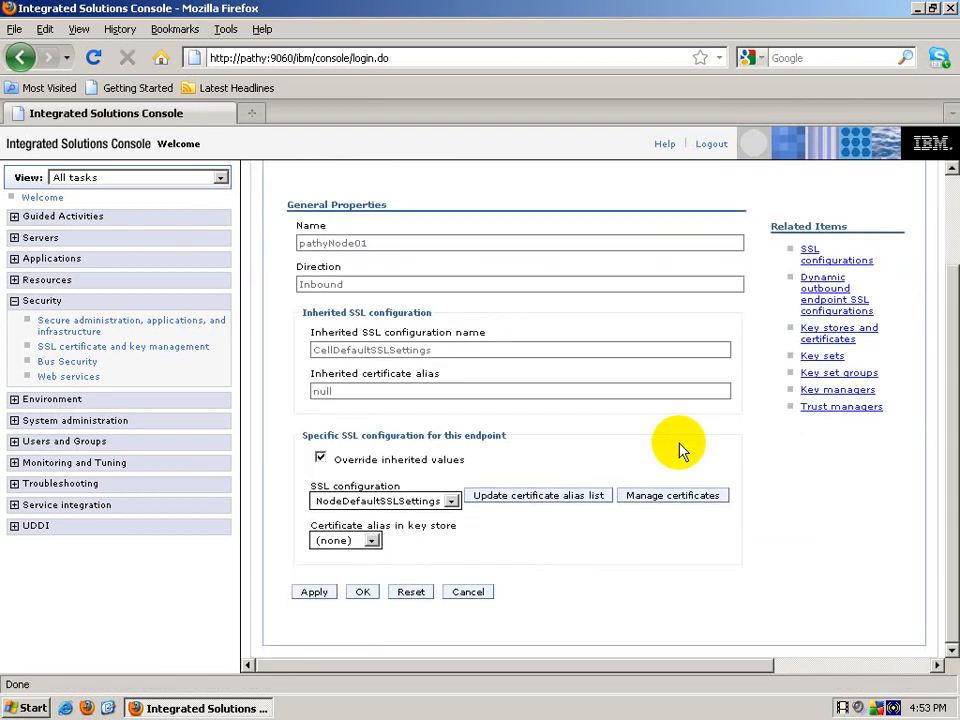
{"action": "left_click", "coordinate": [676, 496]}
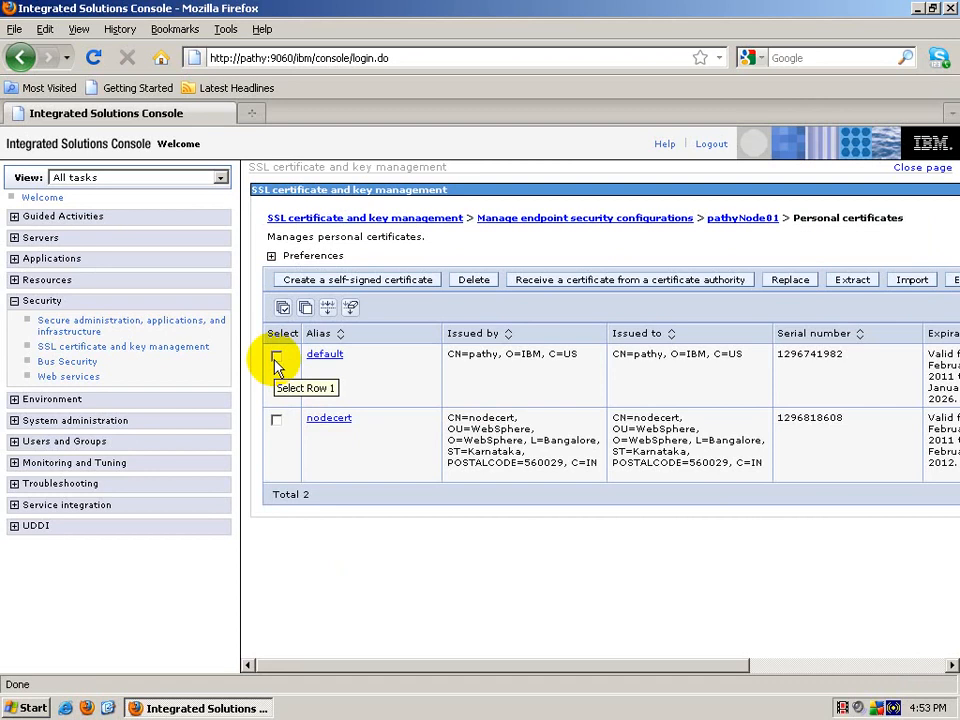
{"action": "left_click", "coordinate": [277, 357]}
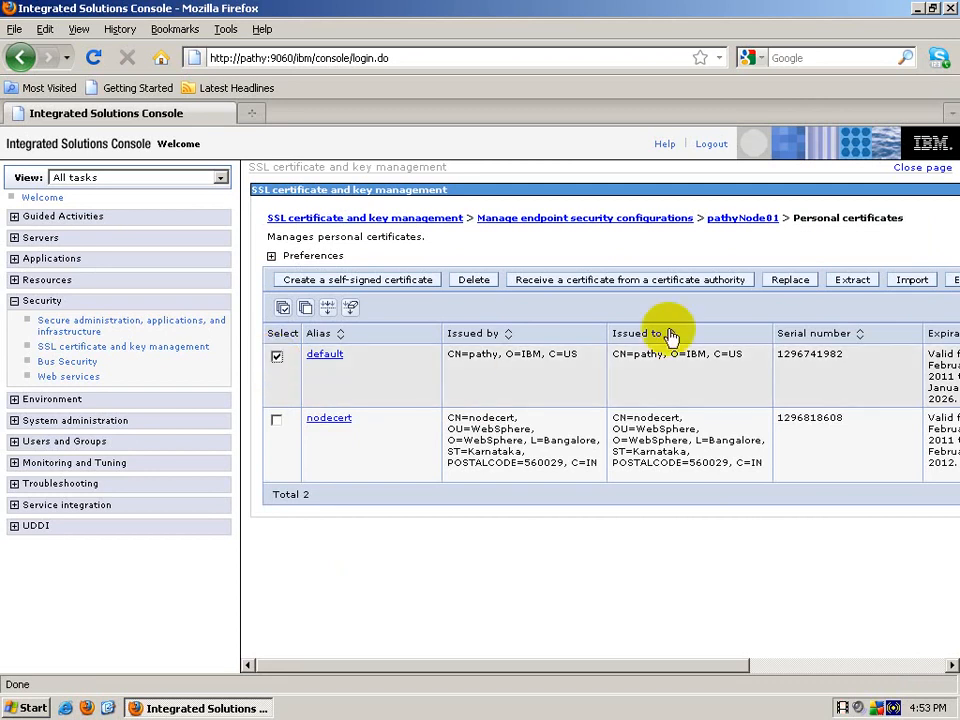
{"action": "left_click", "coordinate": [791, 281]}
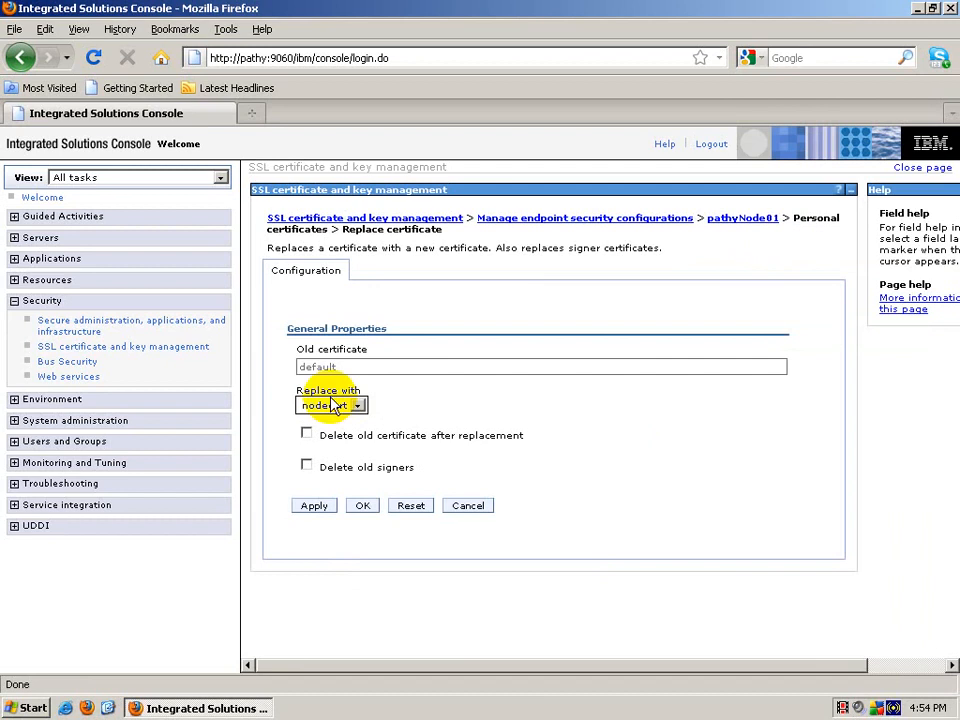
{"action": "left_click", "coordinate": [364, 507]}
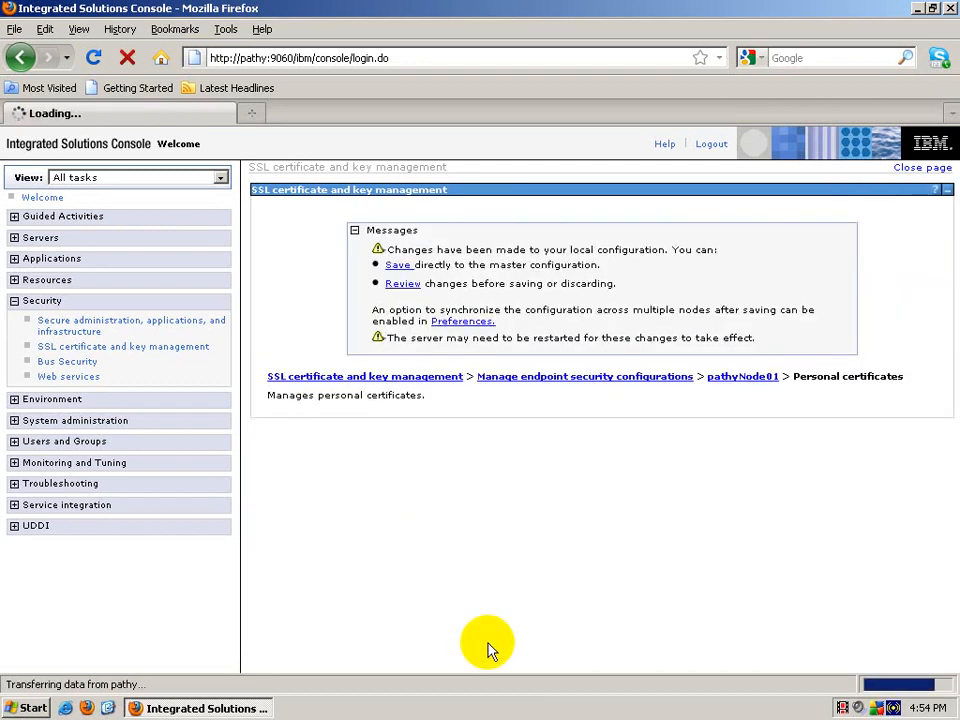
{"action": "left_click", "coordinate": [410, 268]}
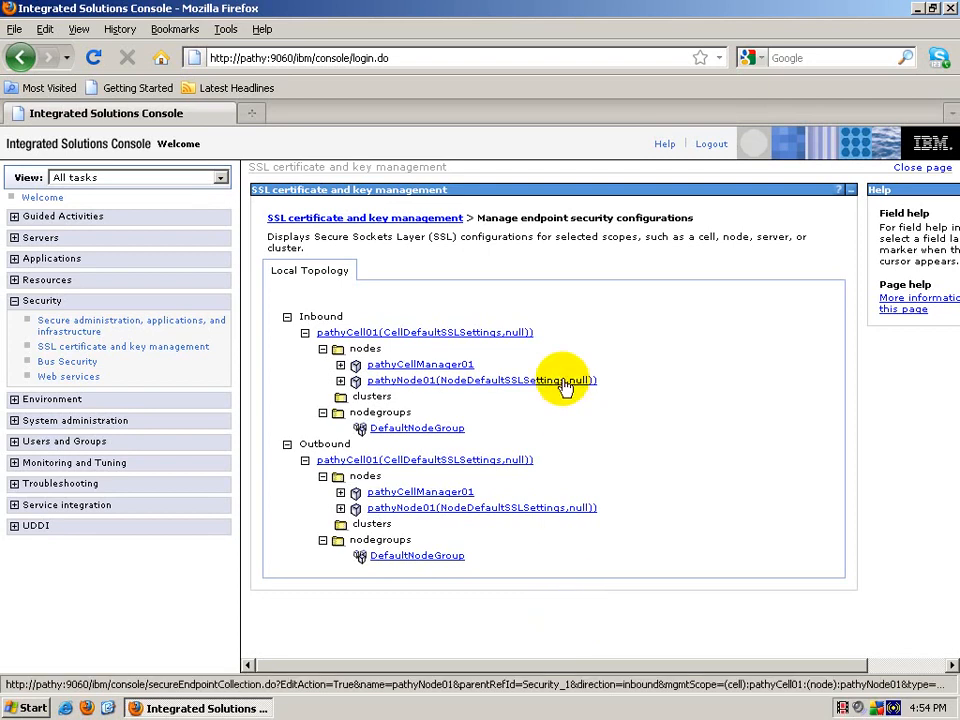
Step: Reopen pathyNode01's inbound personal certificates and select the default certificate
{"action": "left_click", "coordinate": [565, 382]}
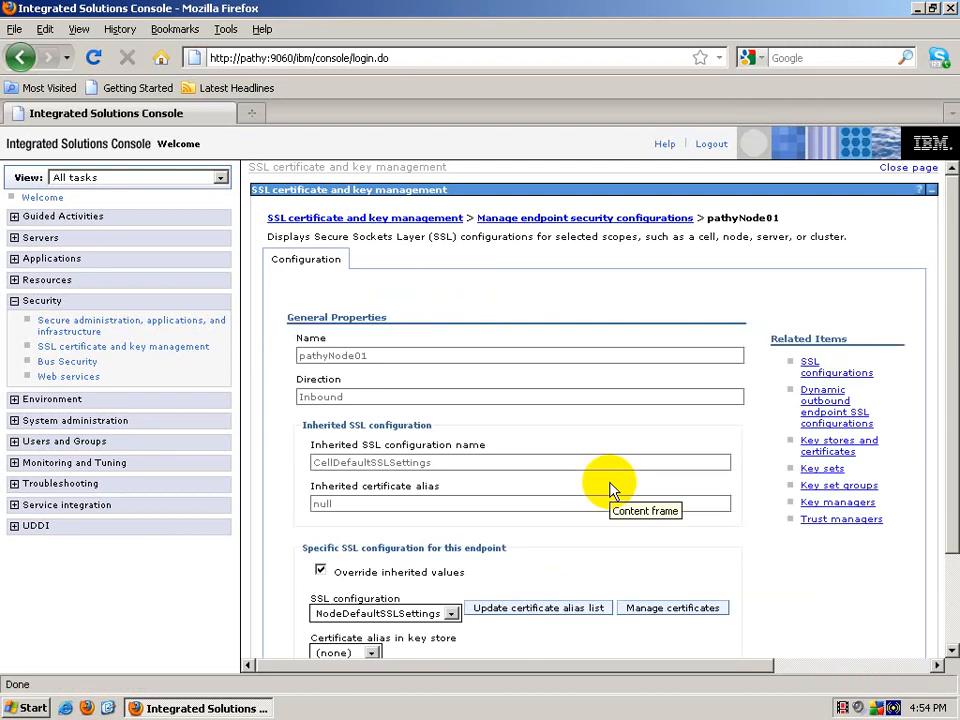
{"action": "left_click", "coordinate": [697, 612]}
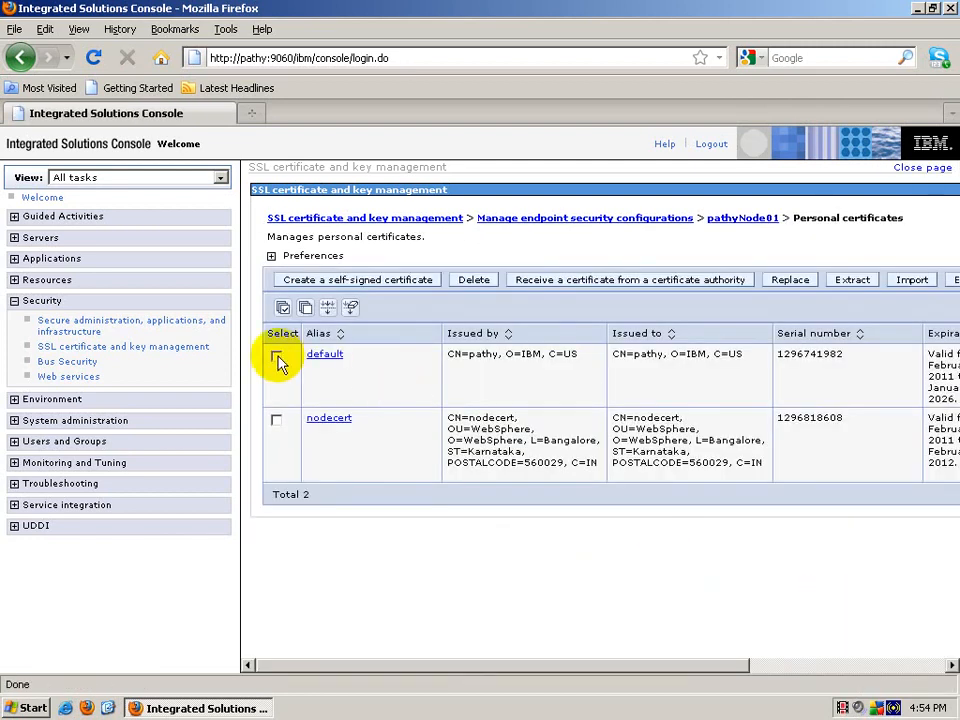
{"action": "left_click", "coordinate": [277, 357]}
{"action": "left_click", "coordinate": [474, 280]}
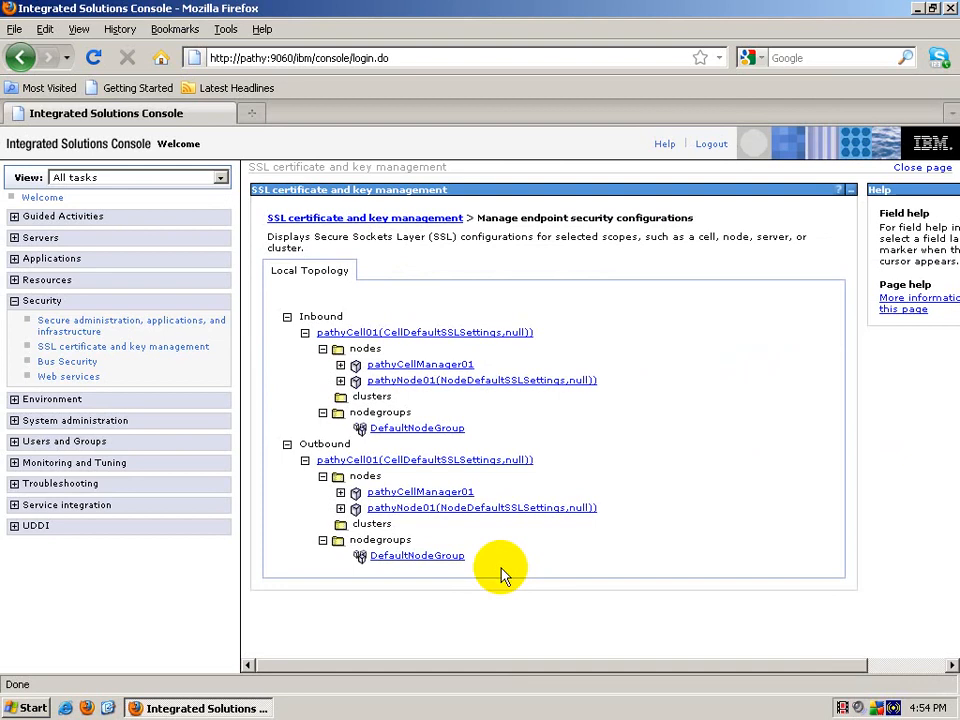
Step: Go back through SSL certificate and key management and endpoint security configurations to inbound pathyNode01
{"action": "left_click", "coordinate": [99, 347]}
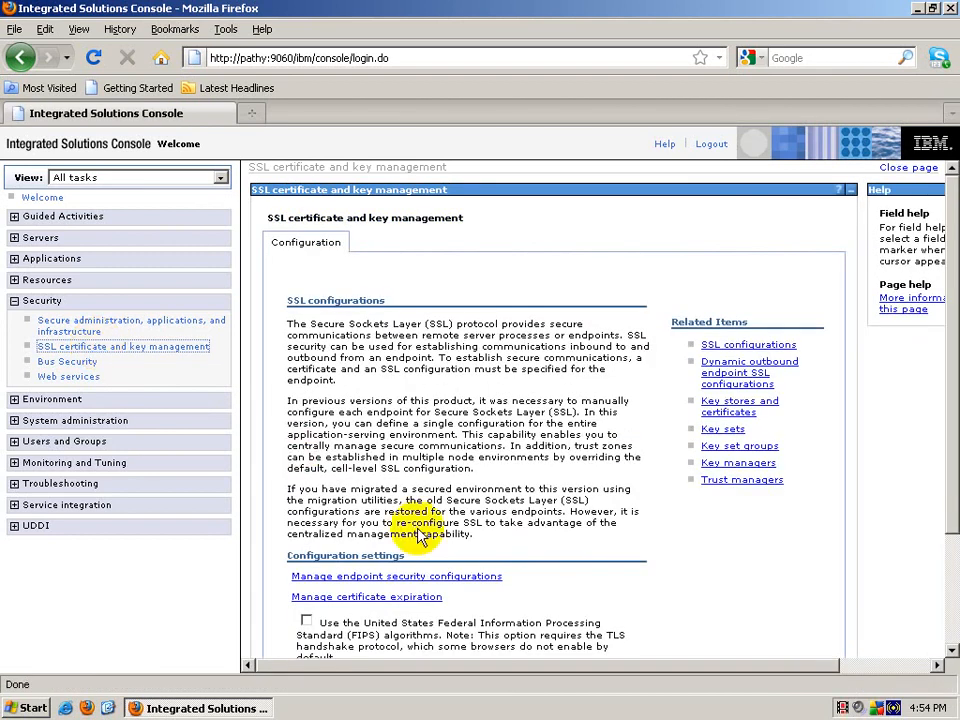
{"action": "left_click", "coordinate": [443, 576]}
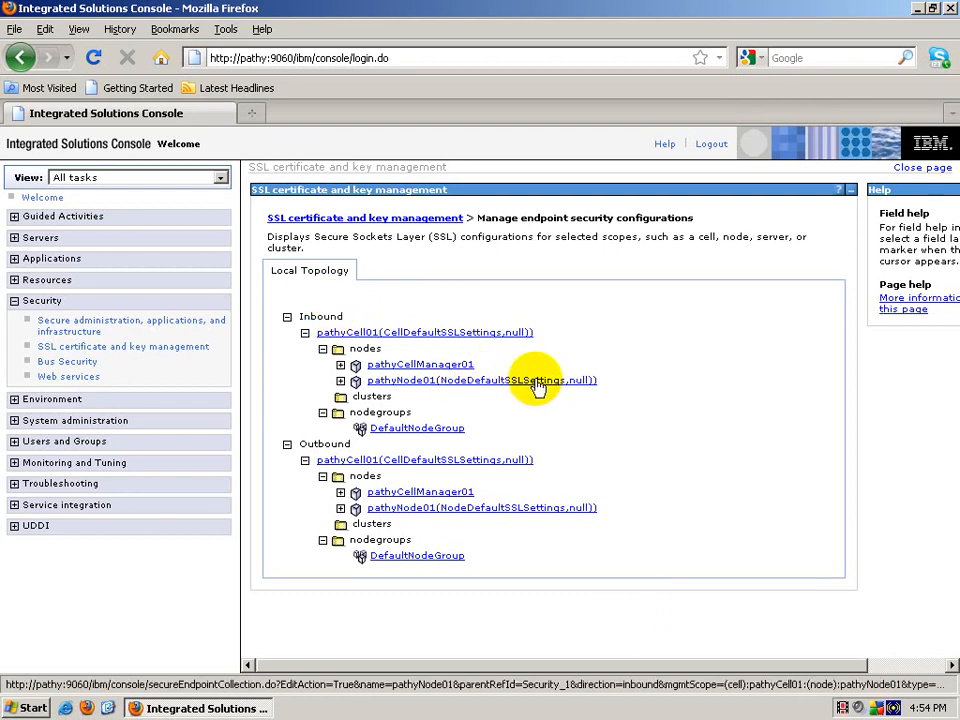
{"action": "left_click", "coordinate": [536, 382]}
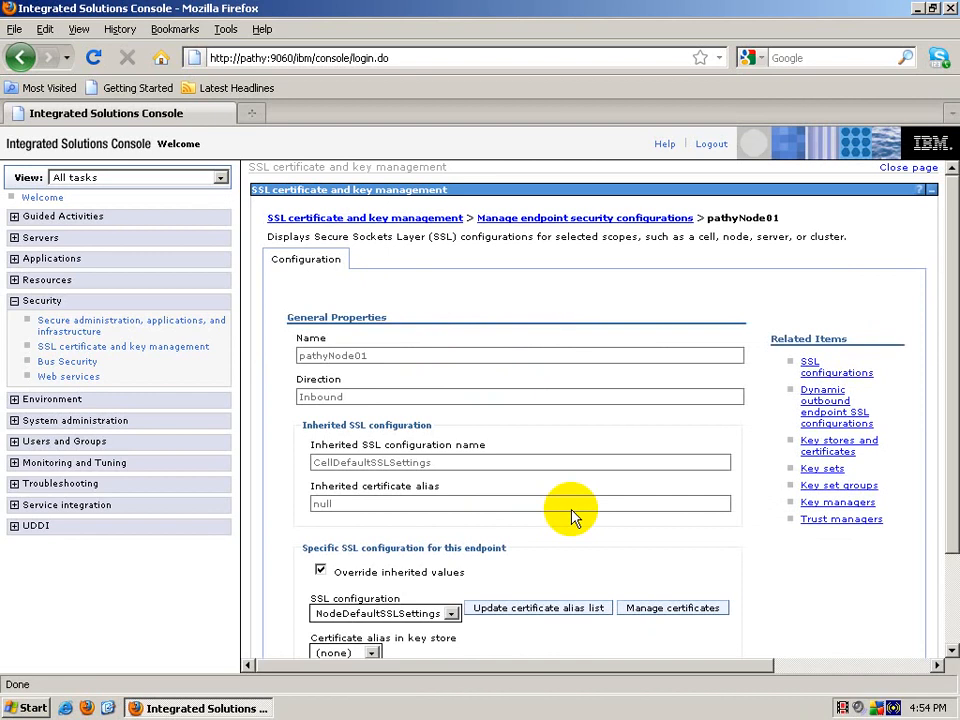
Step: Exchange signers between CellDefaultTrustStore and NodeDefaultKeyStore, adding nodecert as a CellDefaultTrustStore signer
{"action": "left_click", "coordinate": [840, 449]}
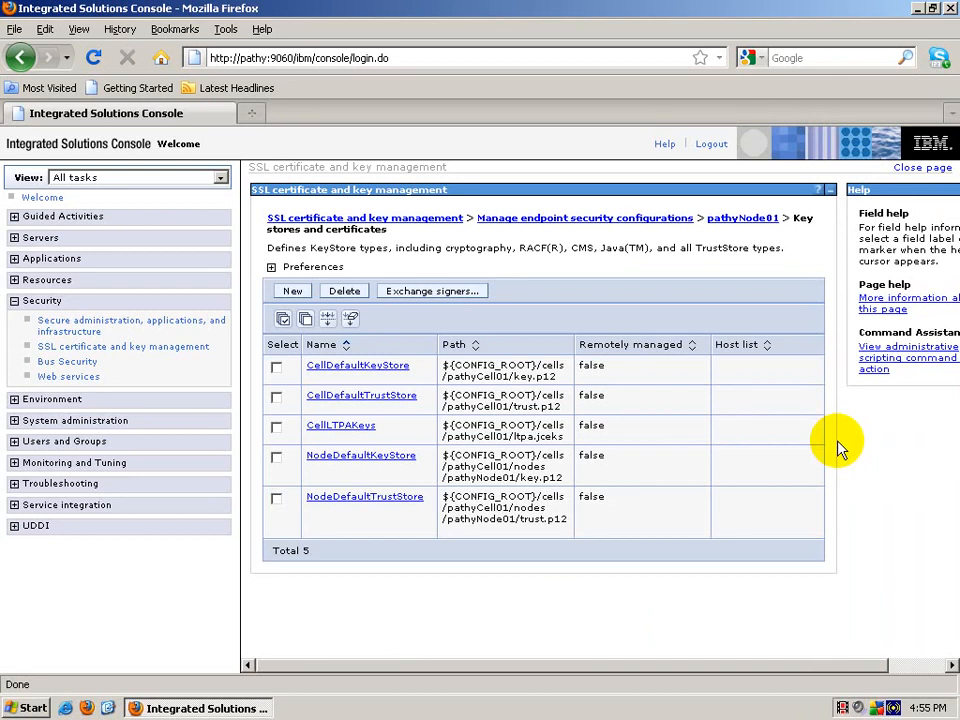
{"action": "left_click", "coordinate": [277, 398]}
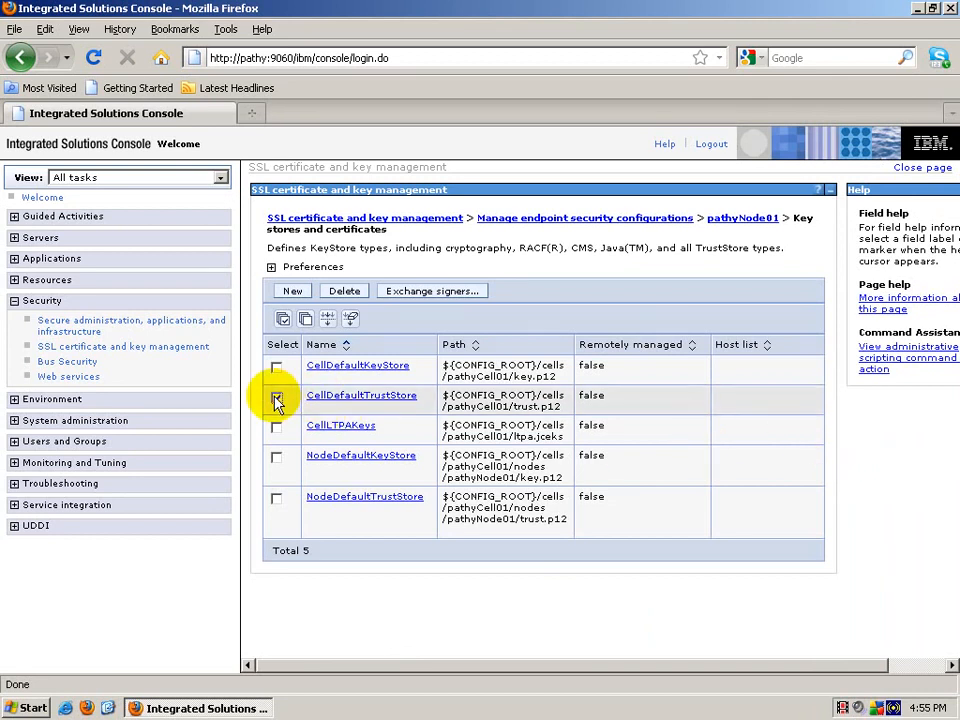
{"action": "left_click", "coordinate": [277, 458]}
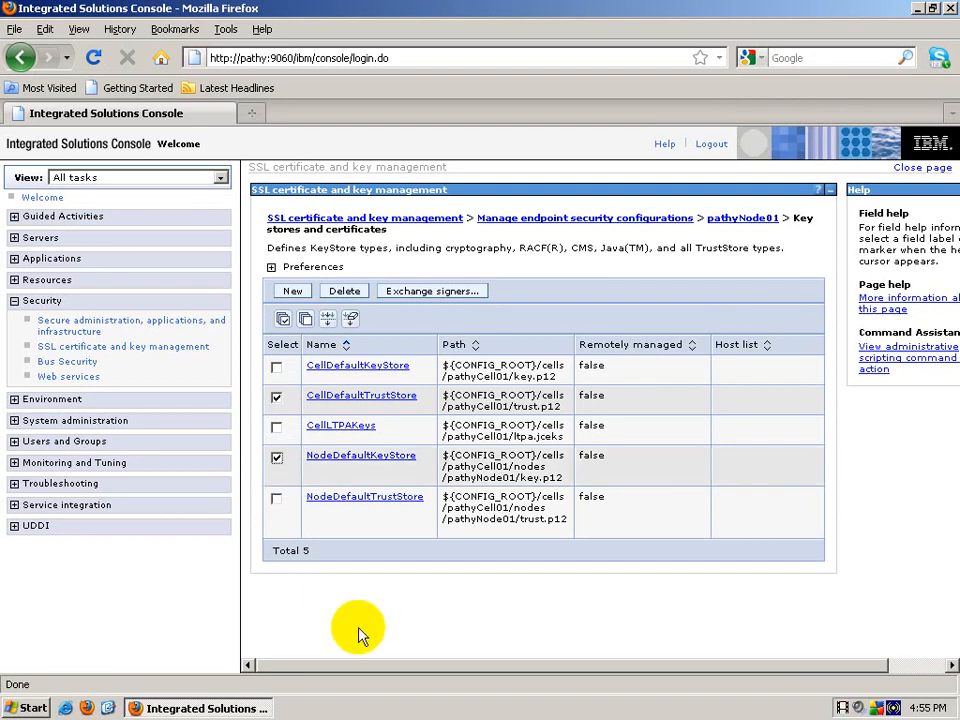
{"action": "left_click", "coordinate": [422, 297]}
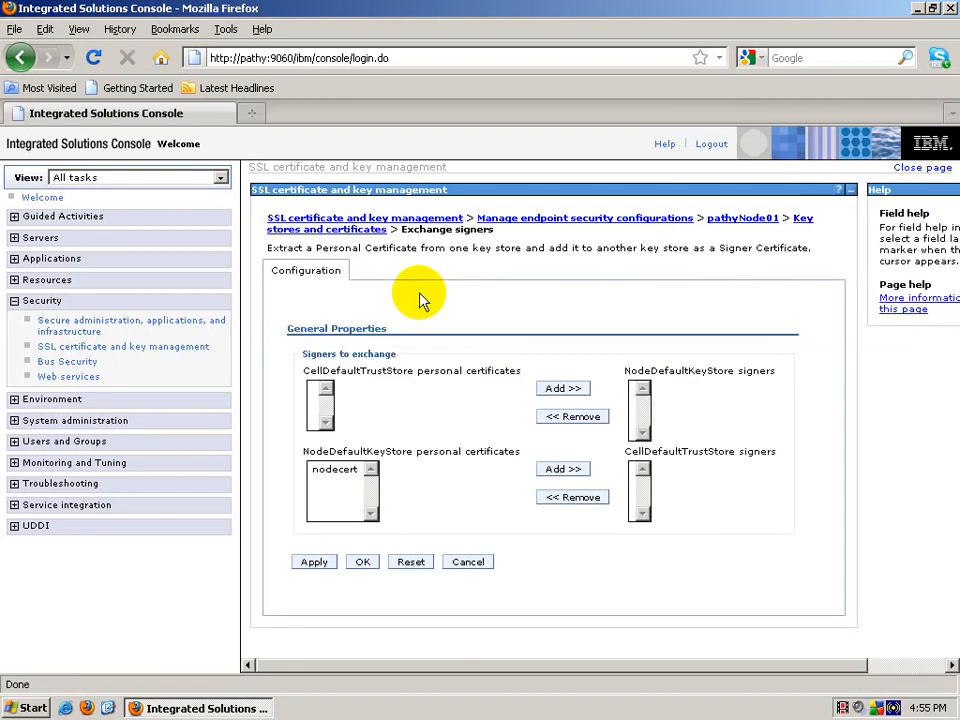
{"action": "left_click", "coordinate": [334, 469]}
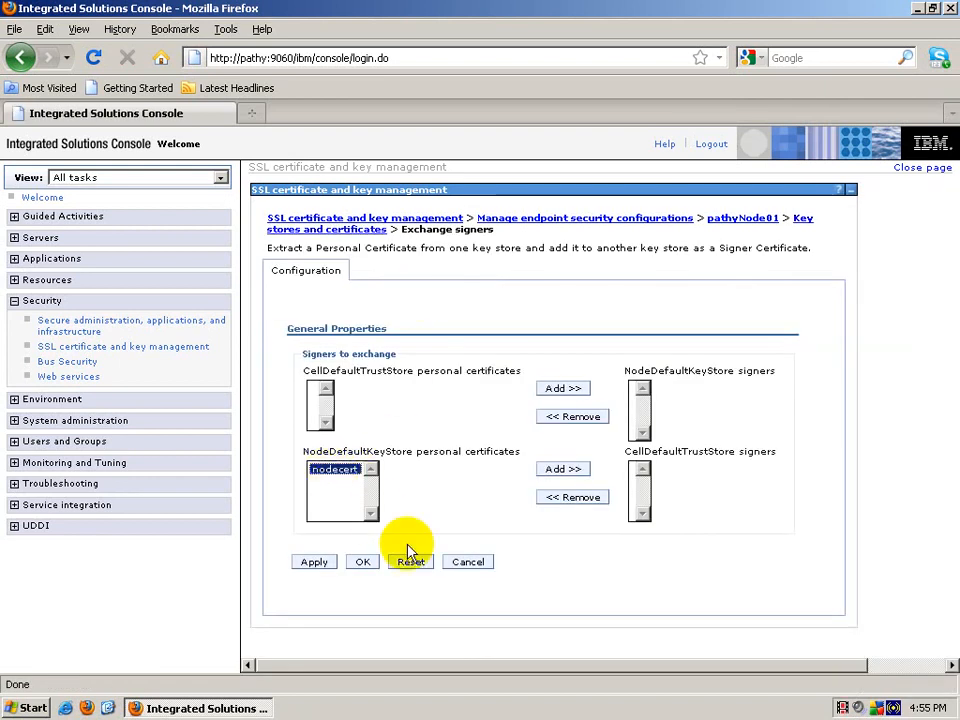
{"action": "left_click", "coordinate": [581, 470]}
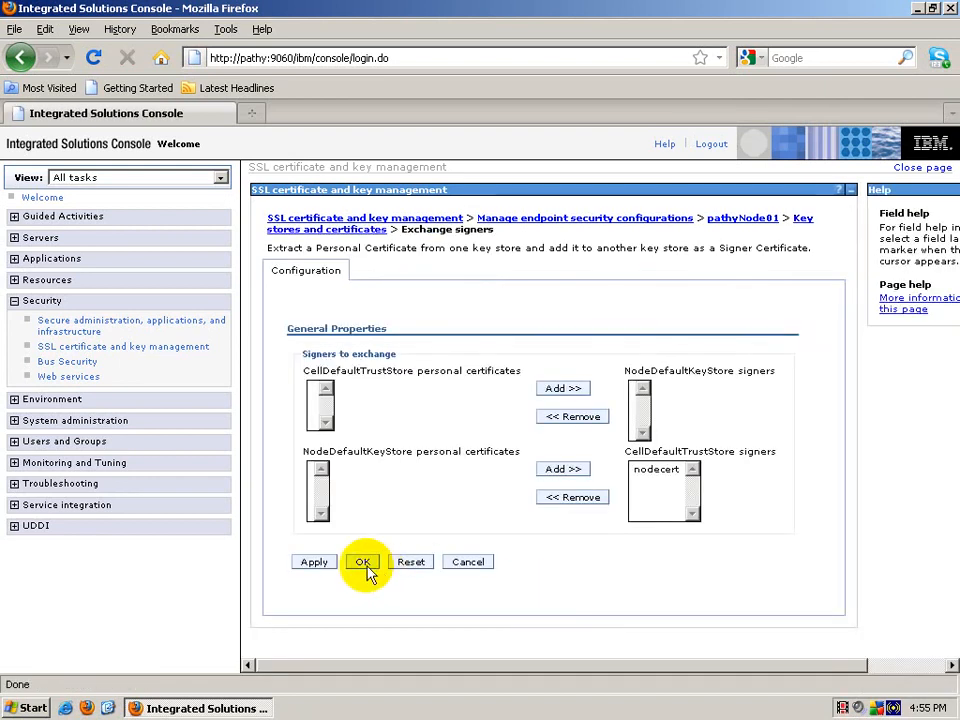
{"action": "left_click", "coordinate": [364, 564]}
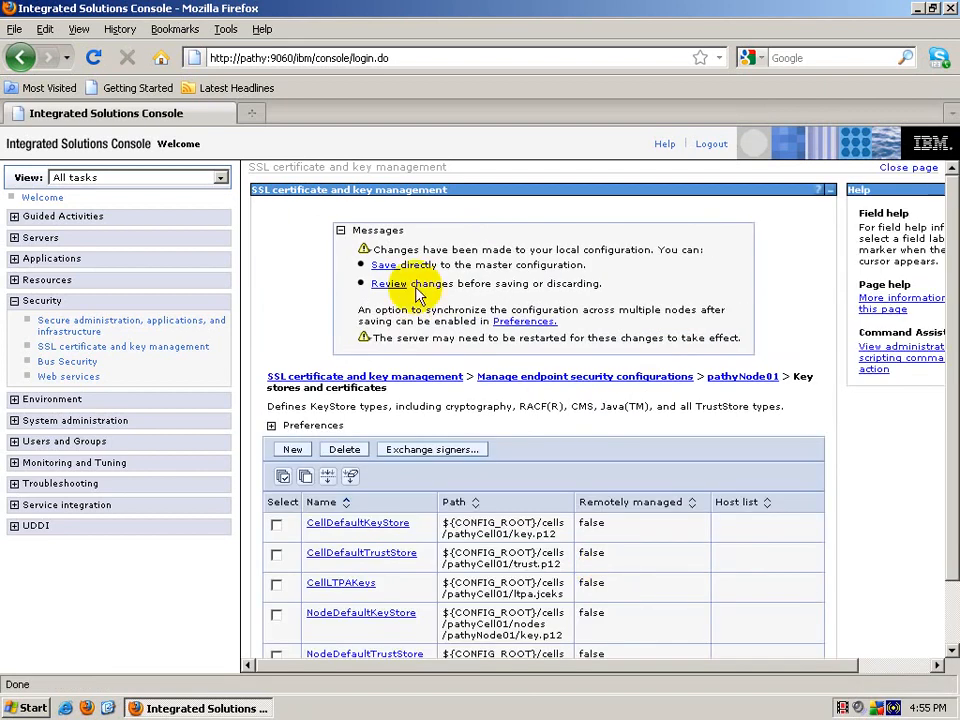
Step: Save the signer exchange to the master configuration and return to the SSL certificate and key management overview
{"action": "left_click", "coordinate": [385, 265]}
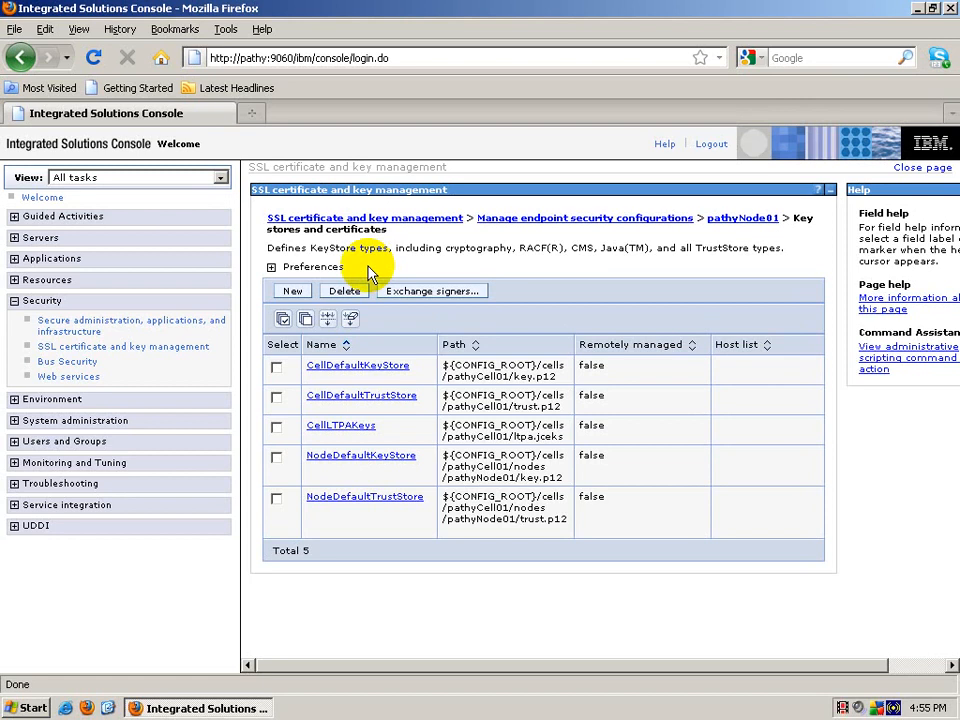
{"action": "left_click", "coordinate": [199, 349]}
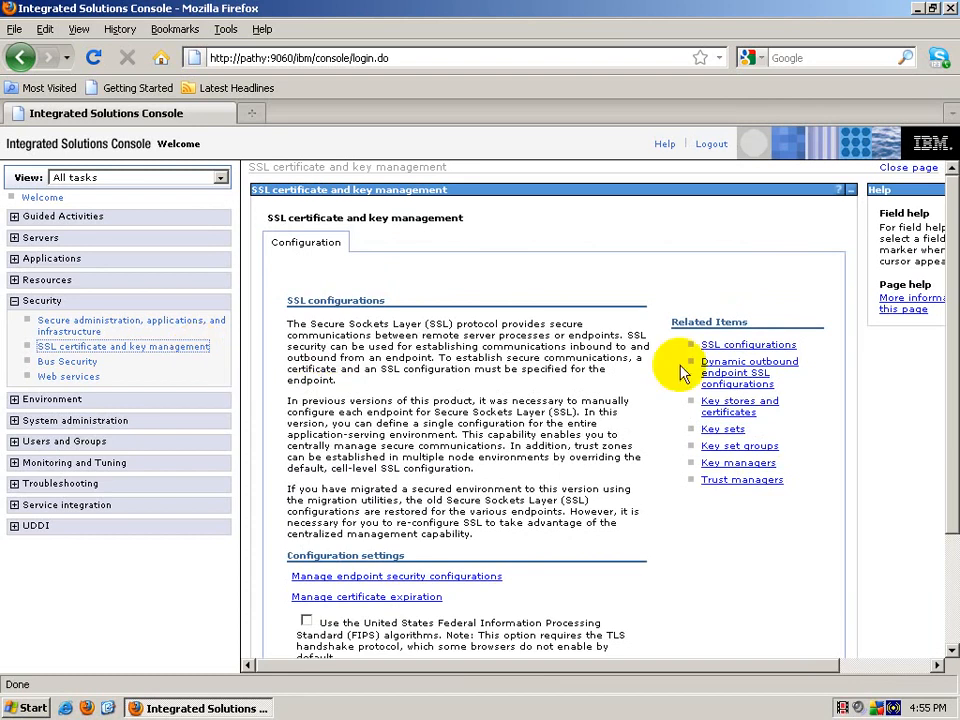
Step: Open the signer certificates list of CellDefaultTrustStore
{"action": "left_click", "coordinate": [718, 402]}
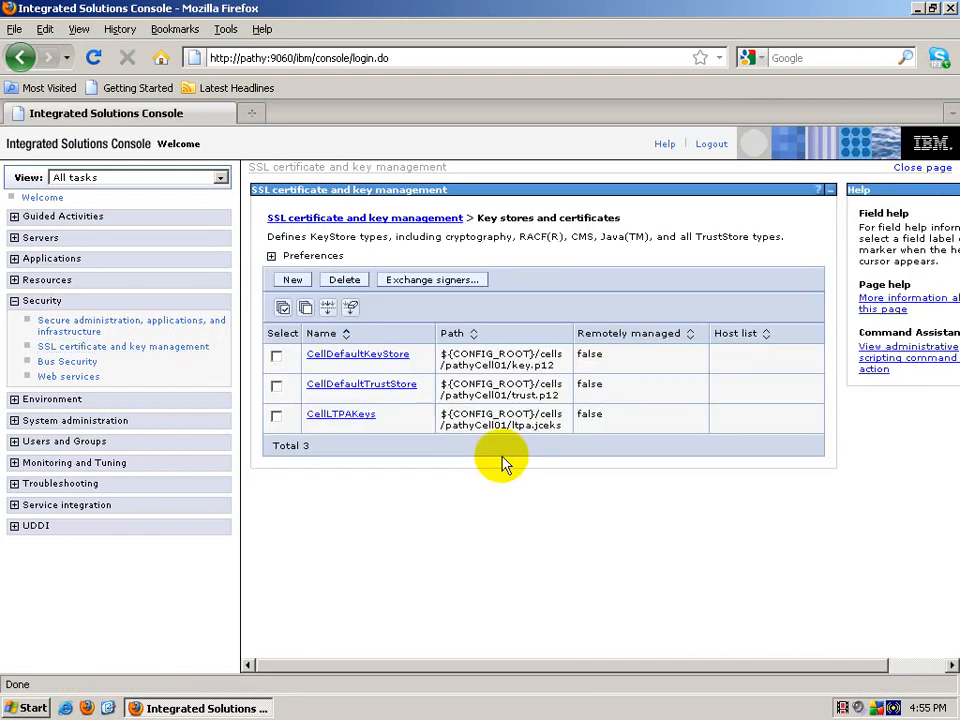
{"action": "left_click", "coordinate": [381, 388]}
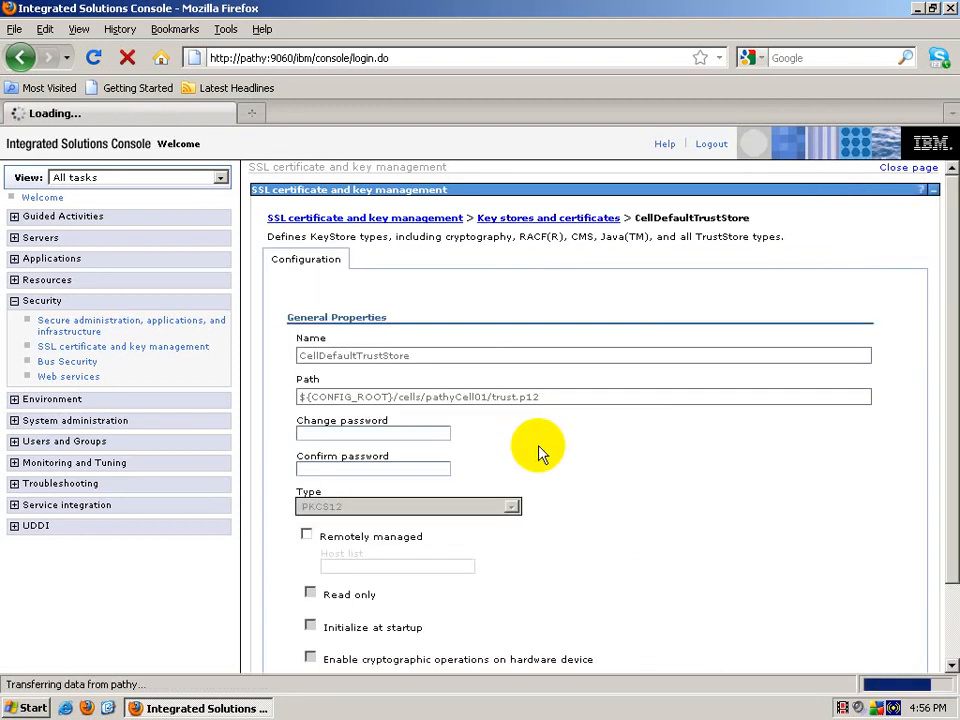
{"action": "left_click", "coordinate": [708, 347]}
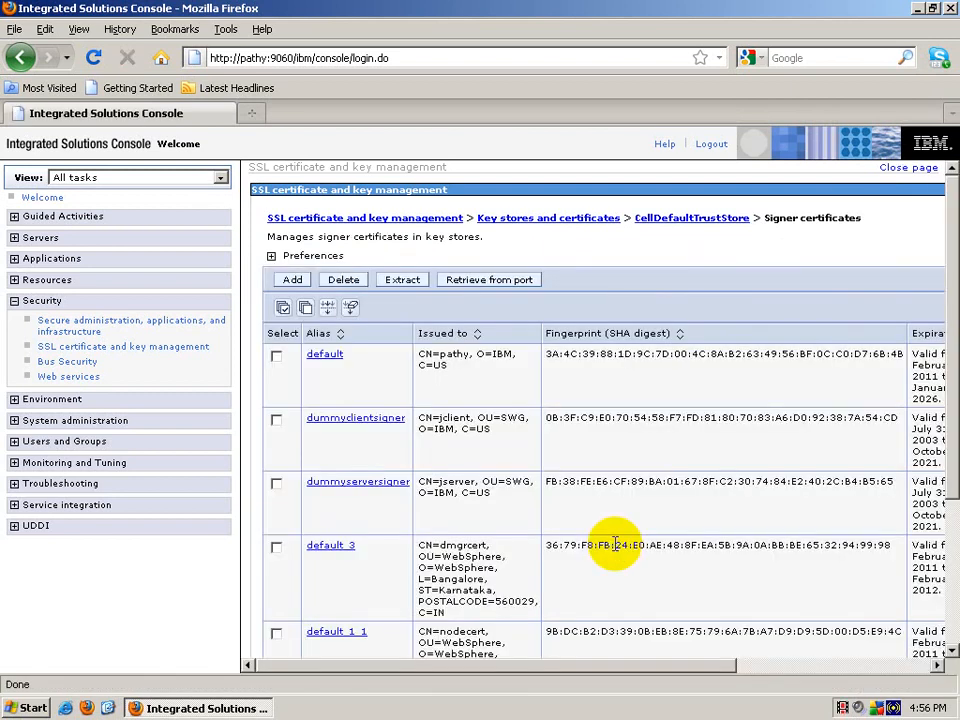
{"action": "scroll", "coordinate": [615, 545], "scroll_direction": "down", "scroll_amount": 2}
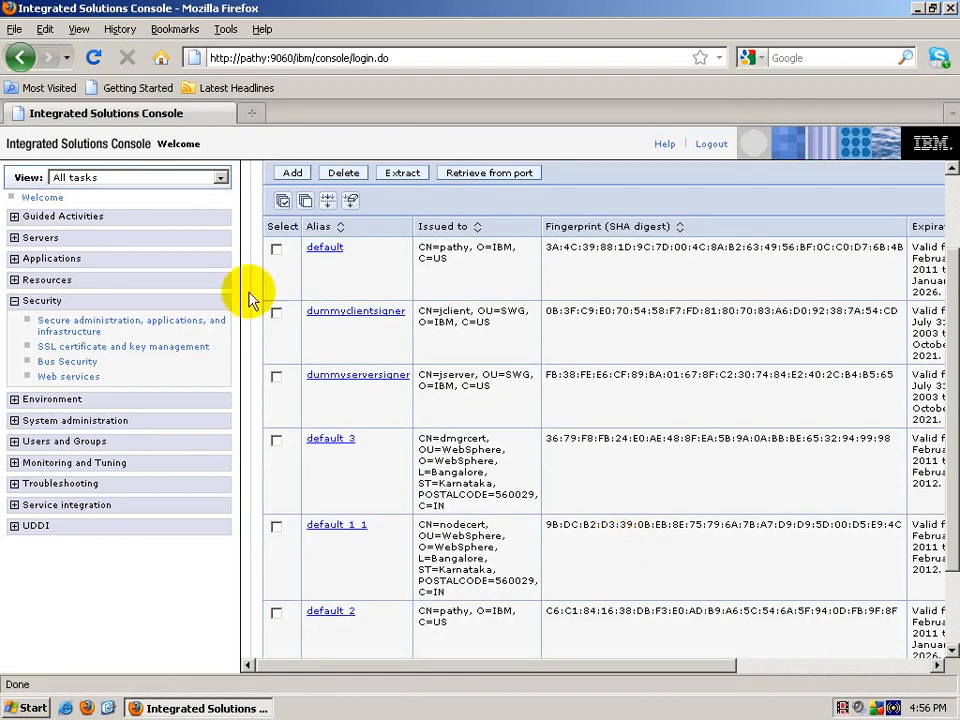
Step: Check all seven signers: default, dummyclientsigner, dummyserversigner, default 3, default 1 1, default 2, default 1
{"action": "left_click", "coordinate": [277, 249]}
{"action": "left_click", "coordinate": [277, 314]}
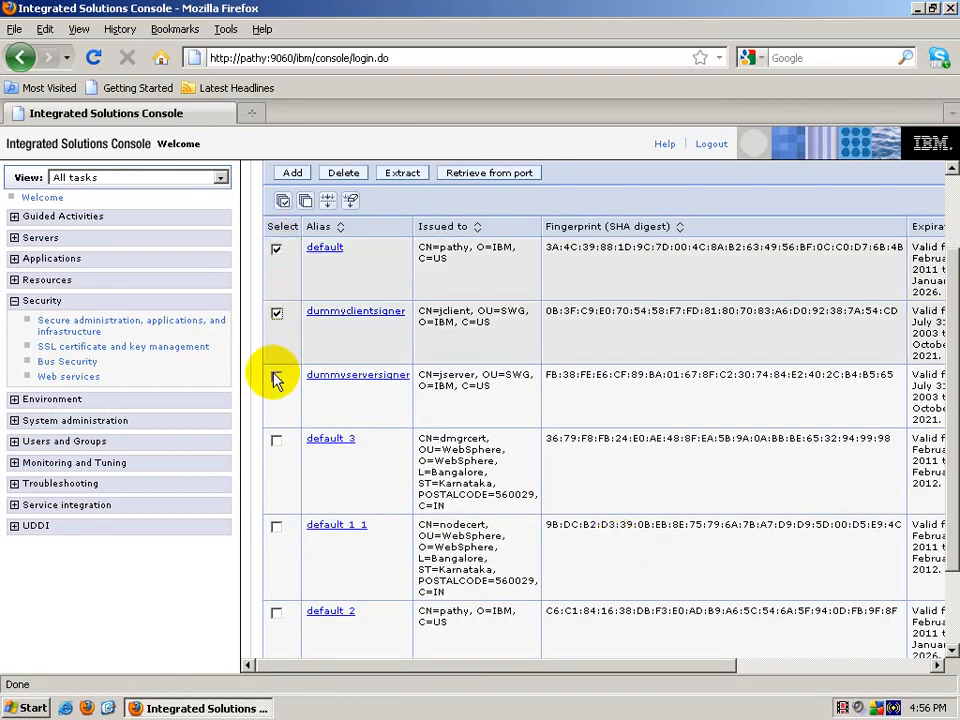
{"action": "left_click", "coordinate": [277, 377]}
{"action": "left_click", "coordinate": [277, 441]}
{"action": "left_click", "coordinate": [277, 528]}
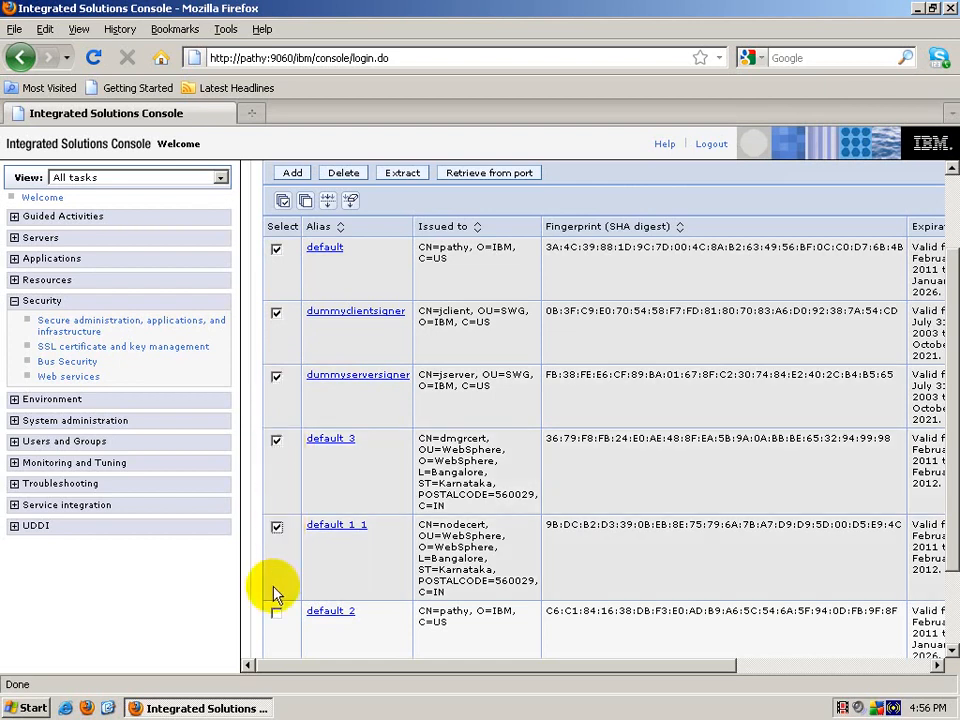
{"action": "left_click", "coordinate": [277, 613]}
{"action": "scroll", "coordinate": [541, 484], "scroll_direction": "down", "scroll_amount": 2}
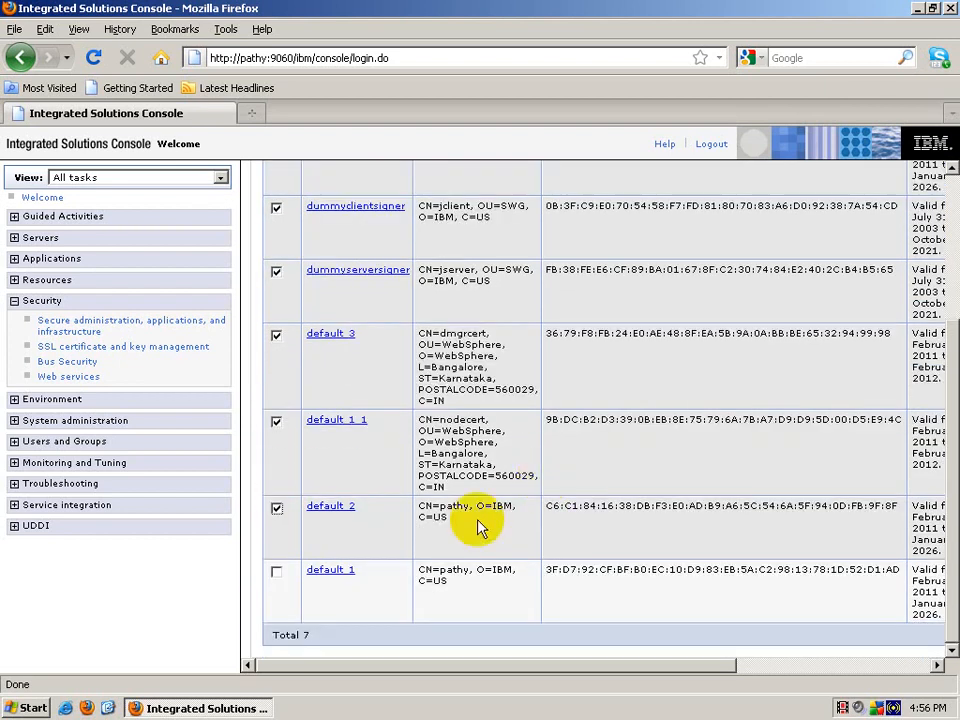
{"action": "left_click", "coordinate": [277, 572]}
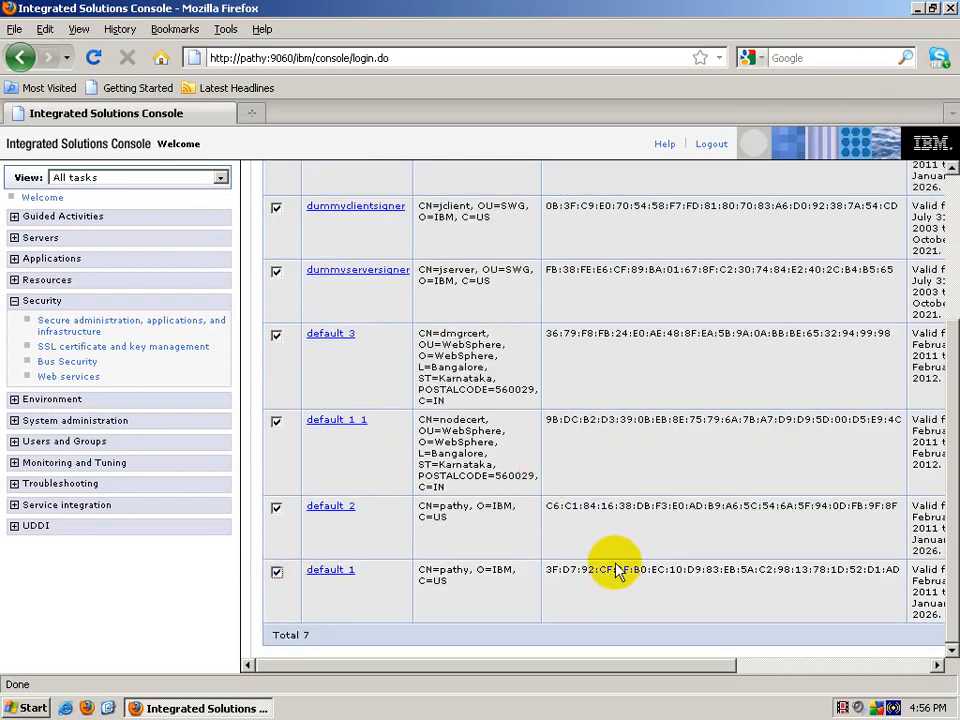
{"action": "scroll", "coordinate": [616, 570], "scroll_direction": "up", "scroll_amount": 2}
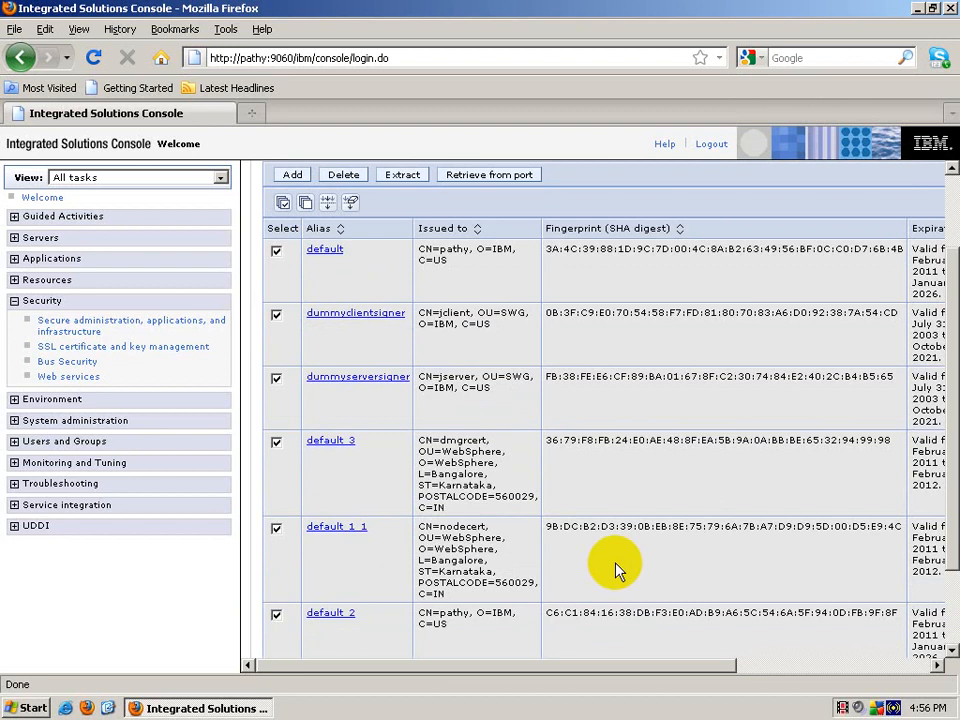
{"action": "scroll", "coordinate": [616, 570], "scroll_direction": "down", "scroll_amount": 2}
{"action": "left_click_drag", "start_coordinate": [639, 664], "coordinate": [336, 634]}
{"action": "scroll", "coordinate": [405, 528], "scroll_direction": "up", "scroll_amount": 2}
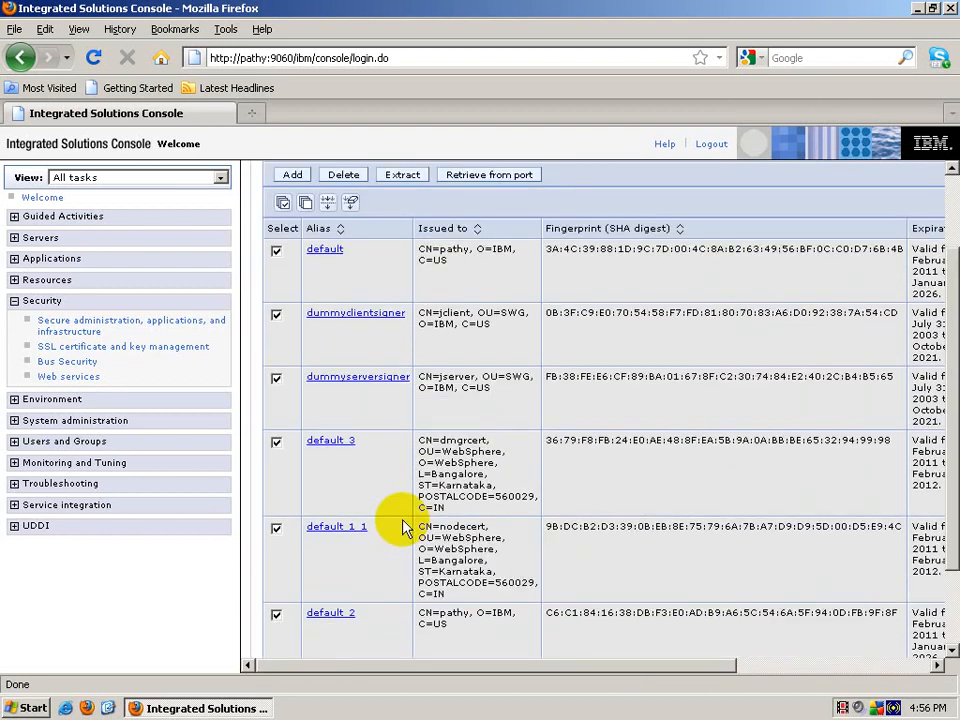
{"action": "scroll", "coordinate": [405, 528], "scroll_direction": "up", "scroll_amount": 2}
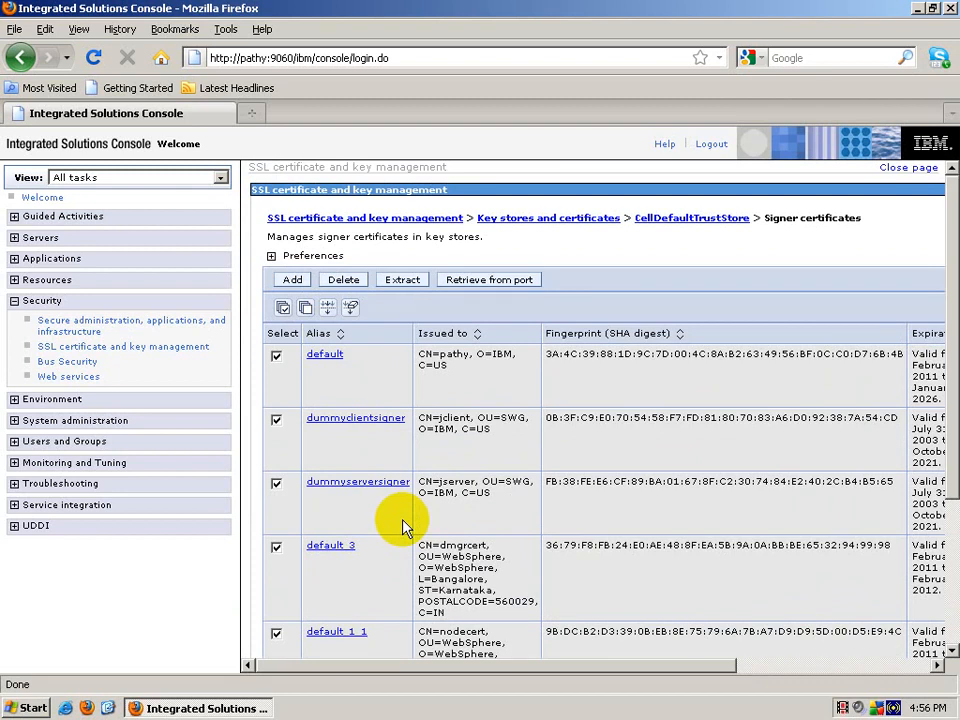
{"action": "left_click_drag", "start_coordinate": [724, 668], "coordinate": [813, 668]}
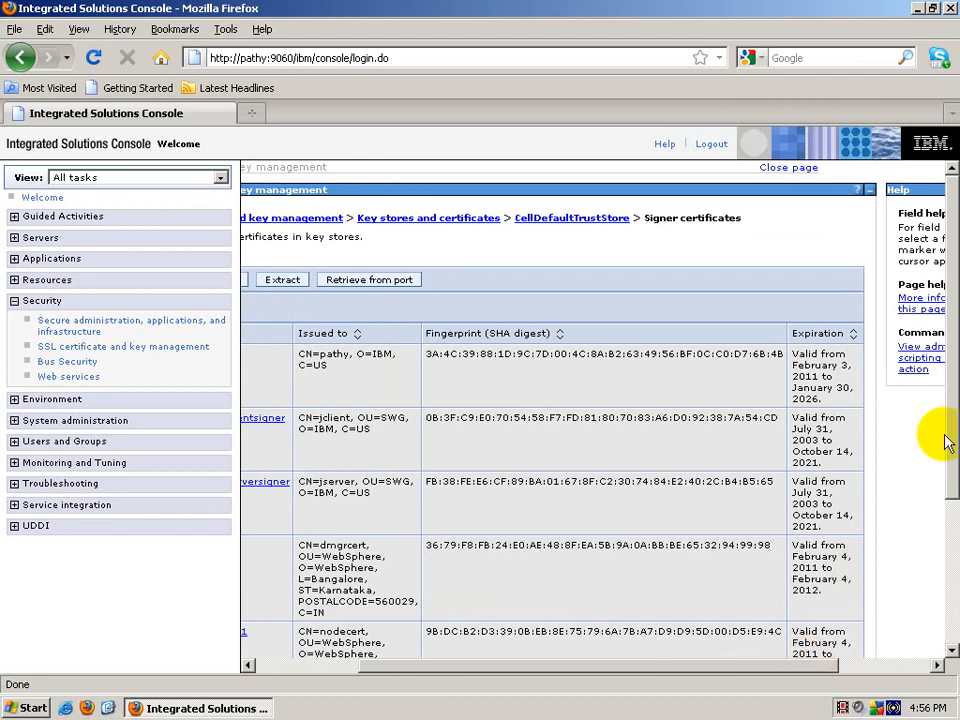
{"action": "left_click_drag", "start_coordinate": [954, 396], "coordinate": [955, 424]}
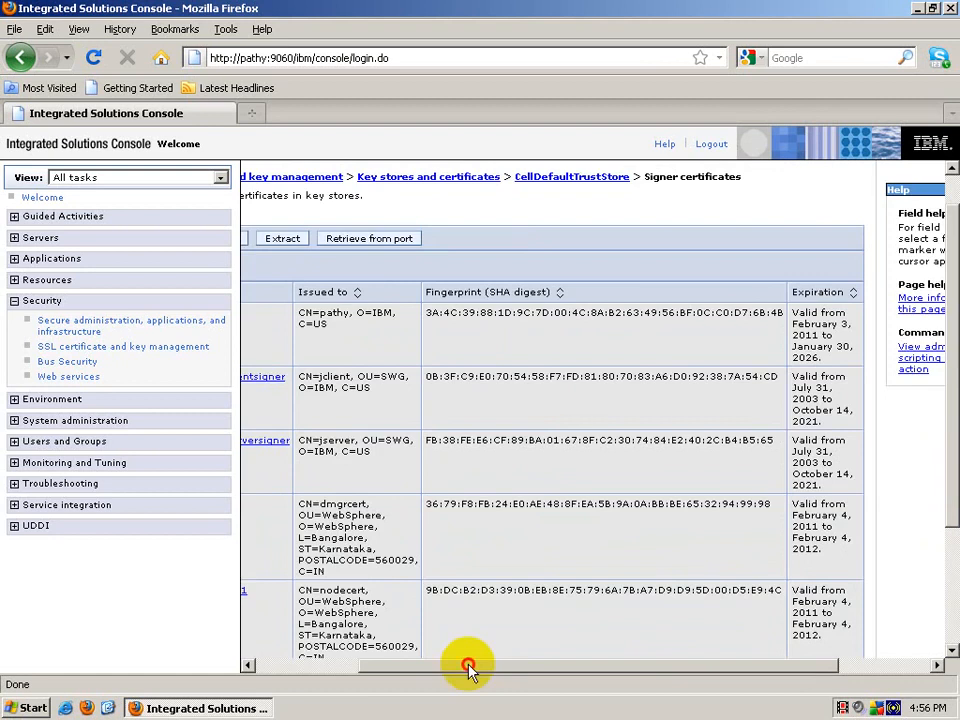
{"action": "left_click_drag", "start_coordinate": [467, 665], "coordinate": [336, 665]}
{"action": "scroll", "coordinate": [572, 593], "scroll_direction": "down", "scroll_amount": 3}
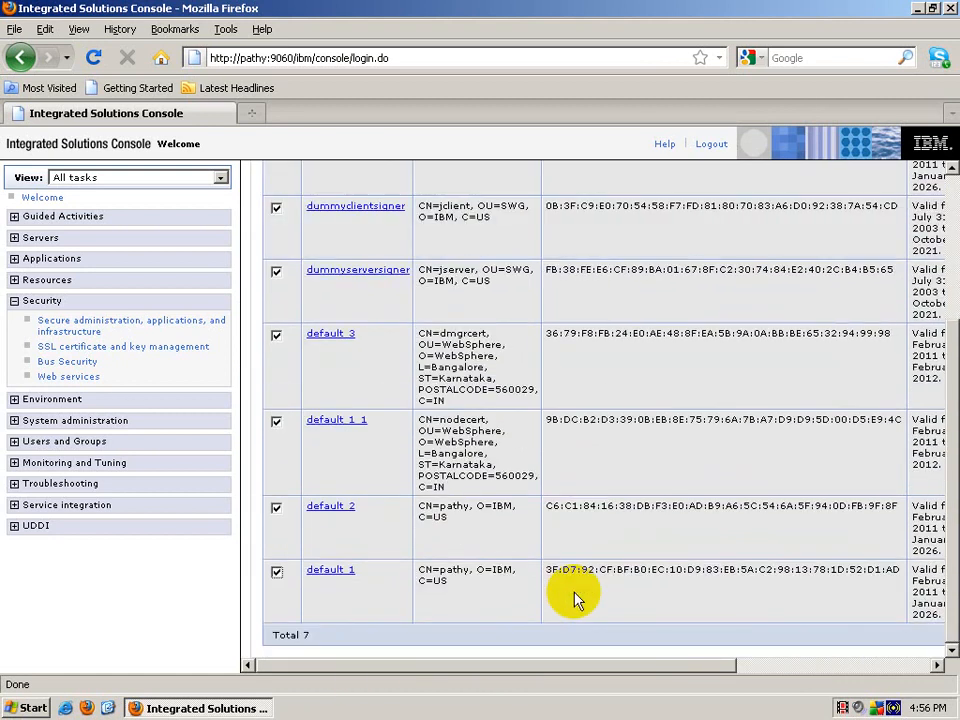
Step: Uncheck default 1 1 and default 3, then review the Issued to details of the kept signers
{"action": "left_click", "coordinate": [277, 421]}
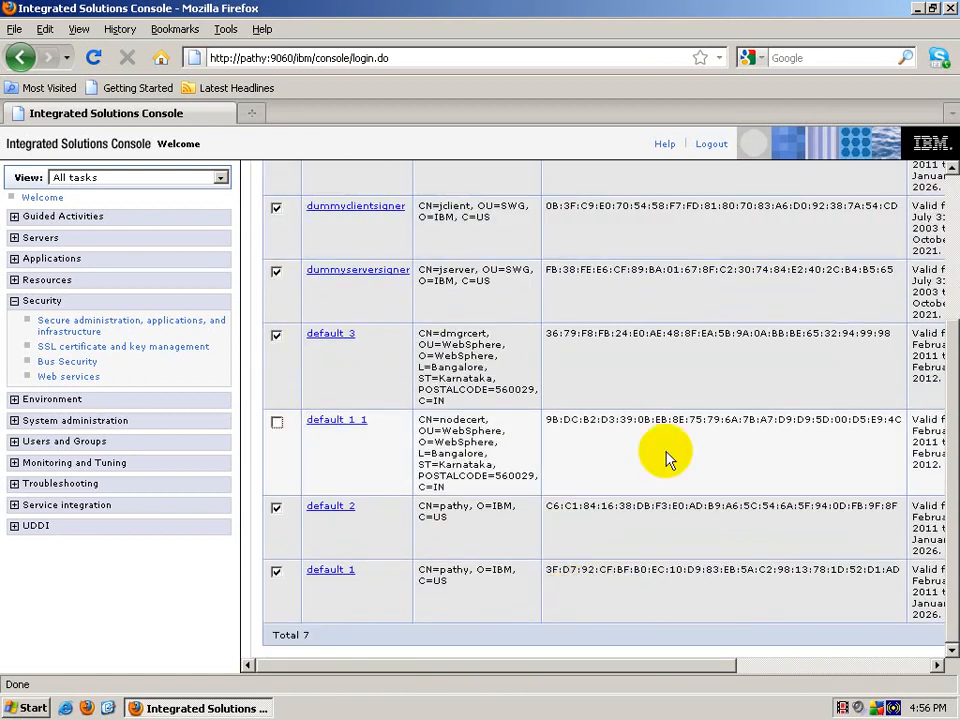
{"action": "left_click", "coordinate": [276, 337]}
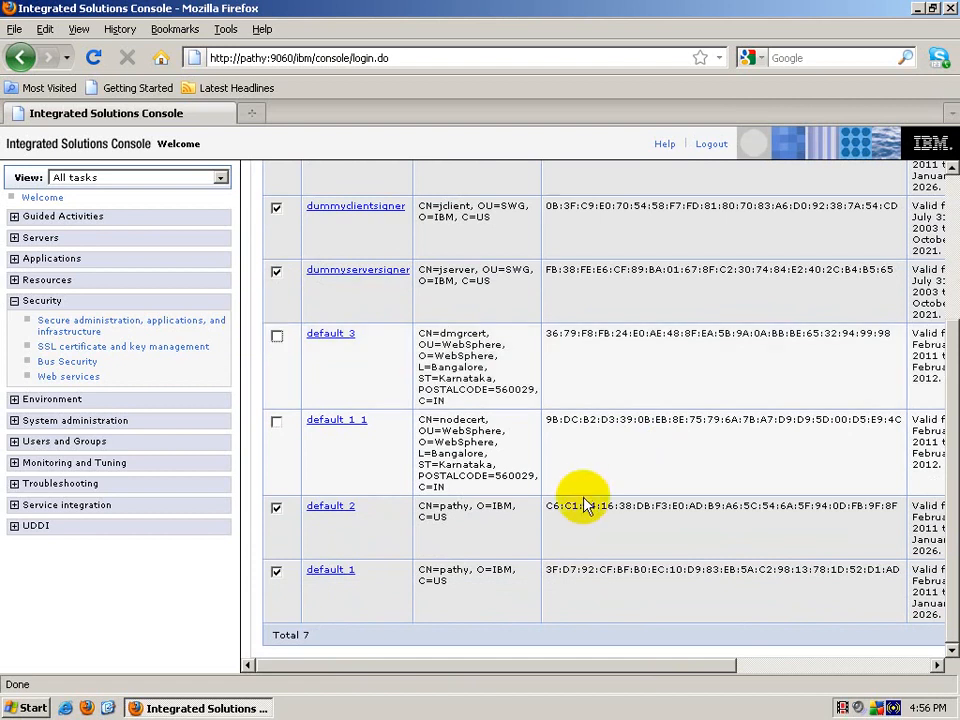
{"action": "scroll", "coordinate": [620, 575], "scroll_direction": "up", "scroll_amount": 2}
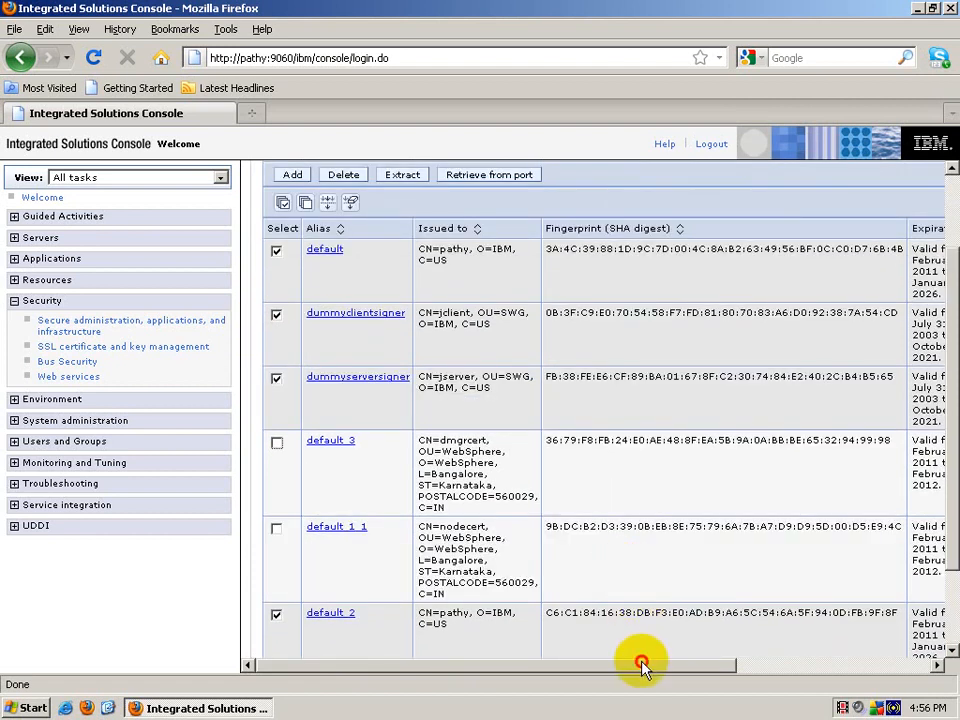
{"action": "mouse_move", "coordinate": [638, 664]}
{"action": "left_mouse_down"}
{"action": "mouse_move", "coordinate": [757, 668]}
{"action": "mouse_move", "coordinate": [637, 664]}
{"action": "left_mouse_up"}
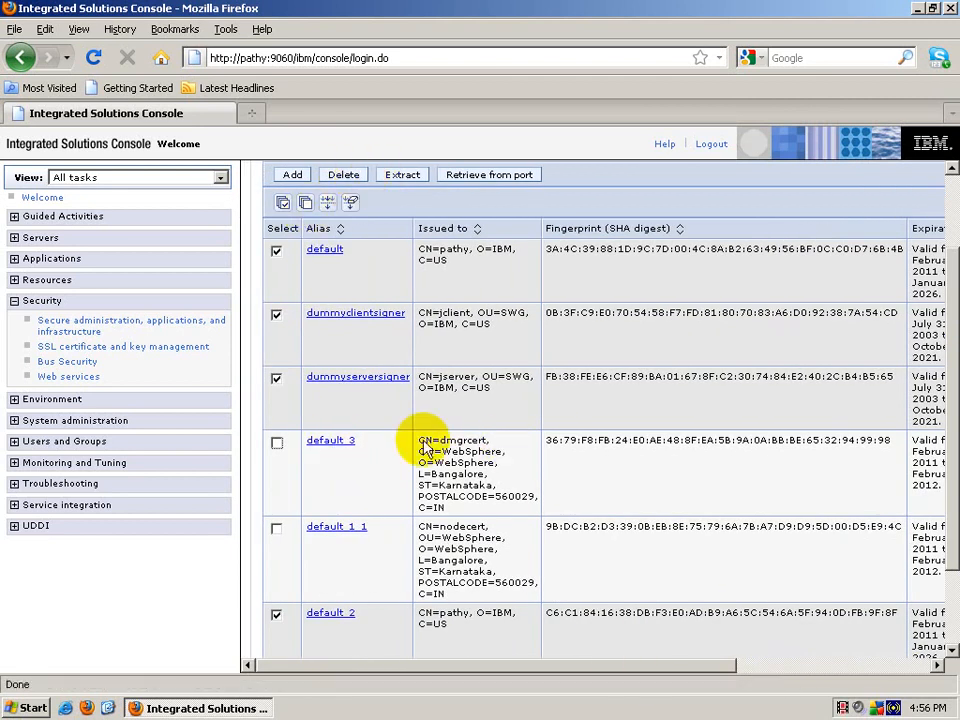
{"action": "left_click_drag", "start_coordinate": [408, 442], "coordinate": [459, 595]}
{"action": "left_click", "coordinate": [459, 595]}
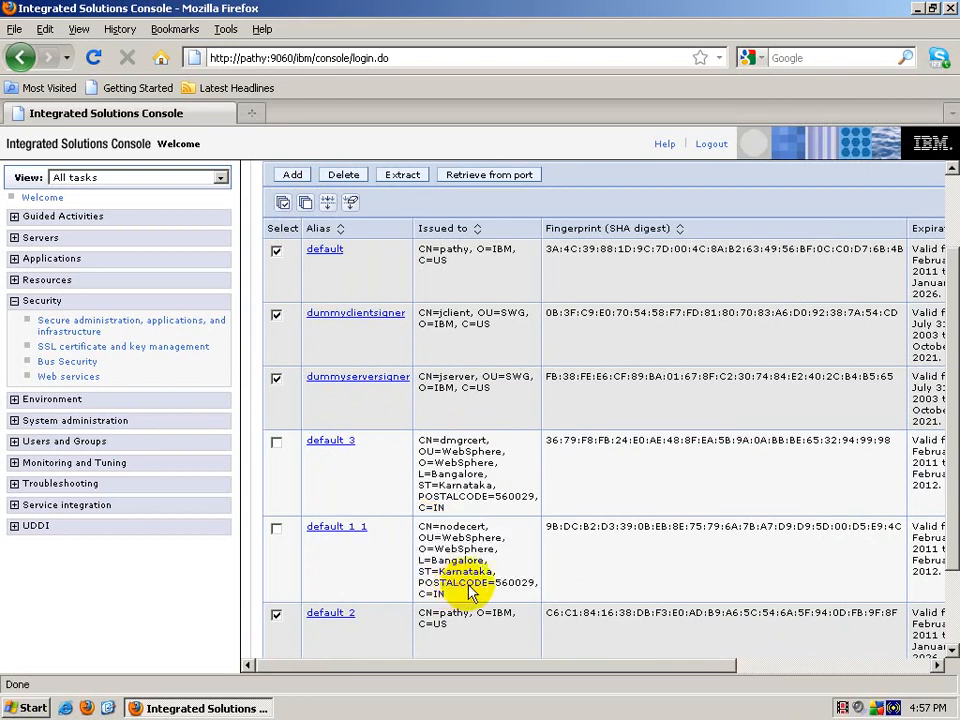
{"action": "left_click_drag", "start_coordinate": [706, 667], "coordinate": [875, 667]}
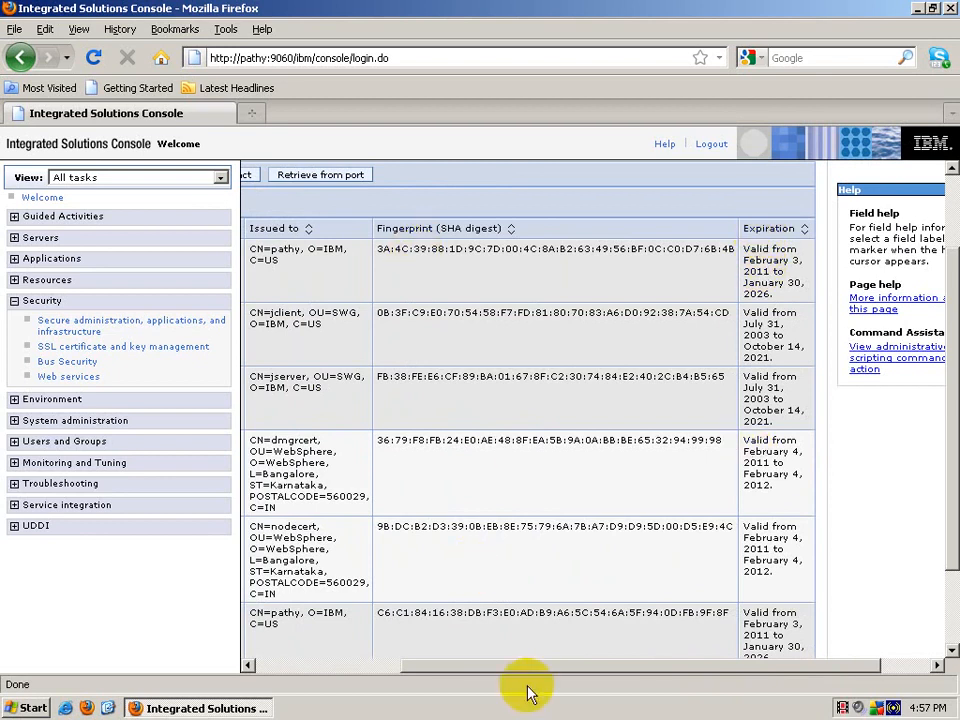
{"action": "left_click_drag", "start_coordinate": [525, 667], "coordinate": [327, 670]}
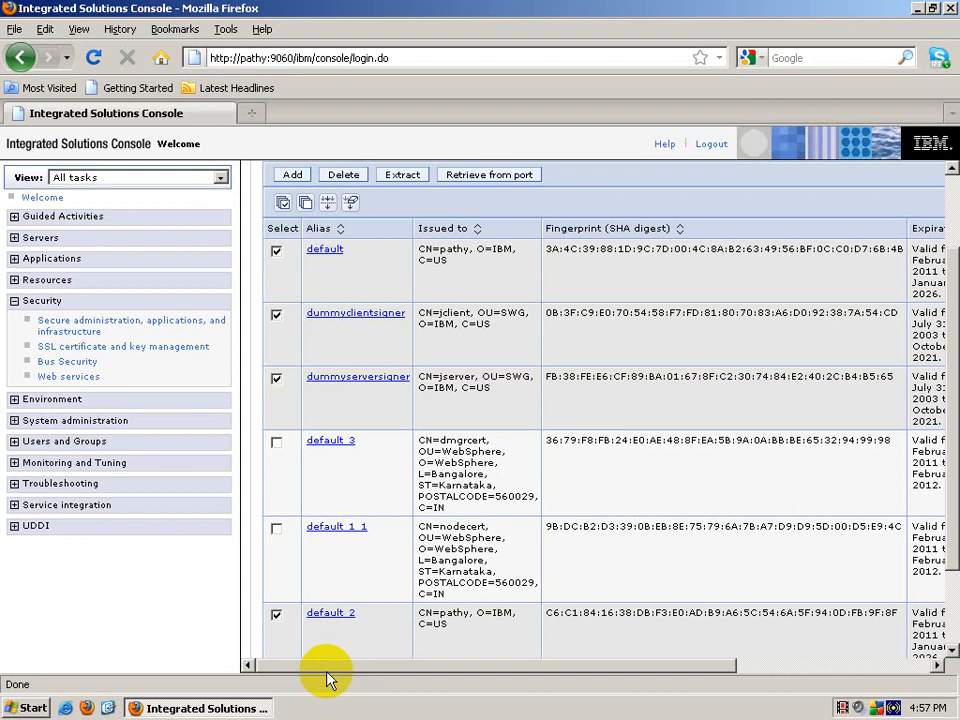
Step: Delete the checked signers, save to the master configuration, then check the remaining default 3 signer
{"action": "left_click", "coordinate": [345, 175]}
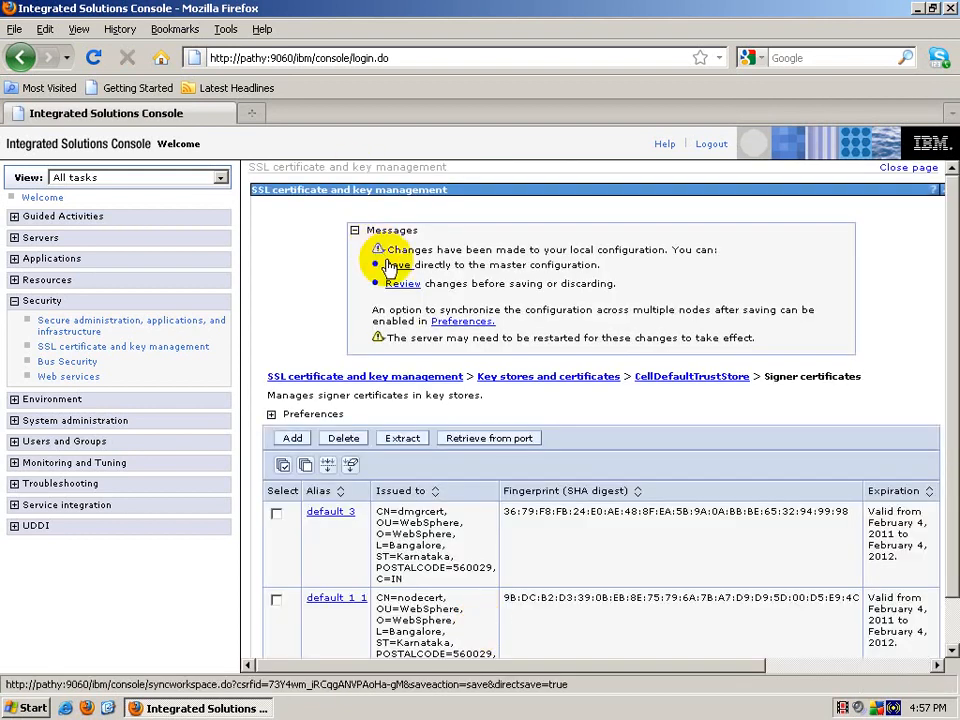
{"action": "left_click", "coordinate": [391, 265]}
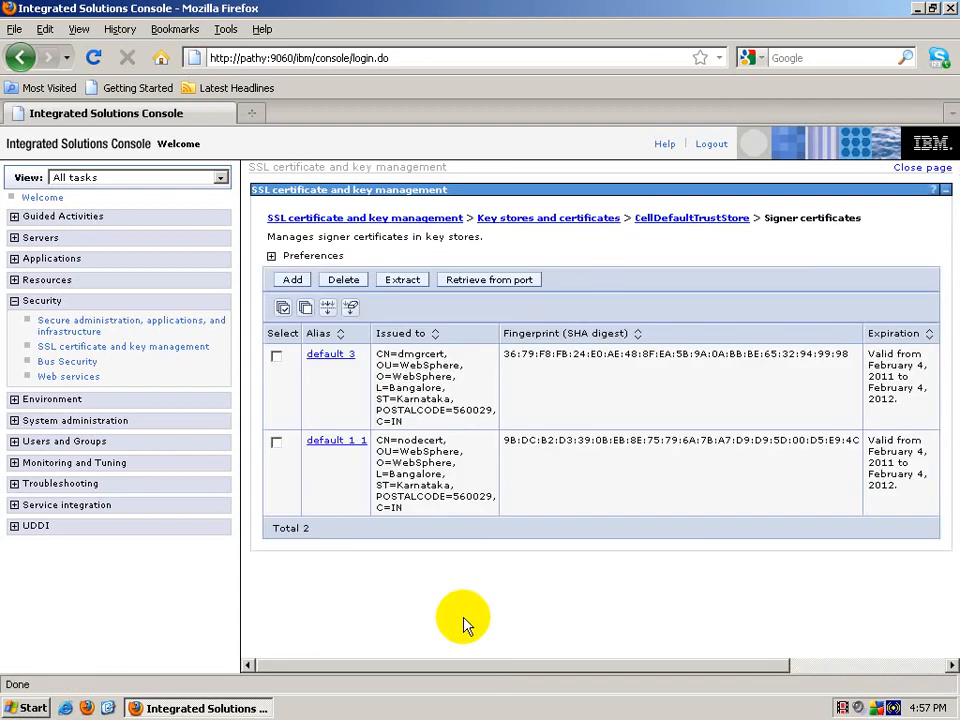
{"action": "left_click", "coordinate": [277, 357]}
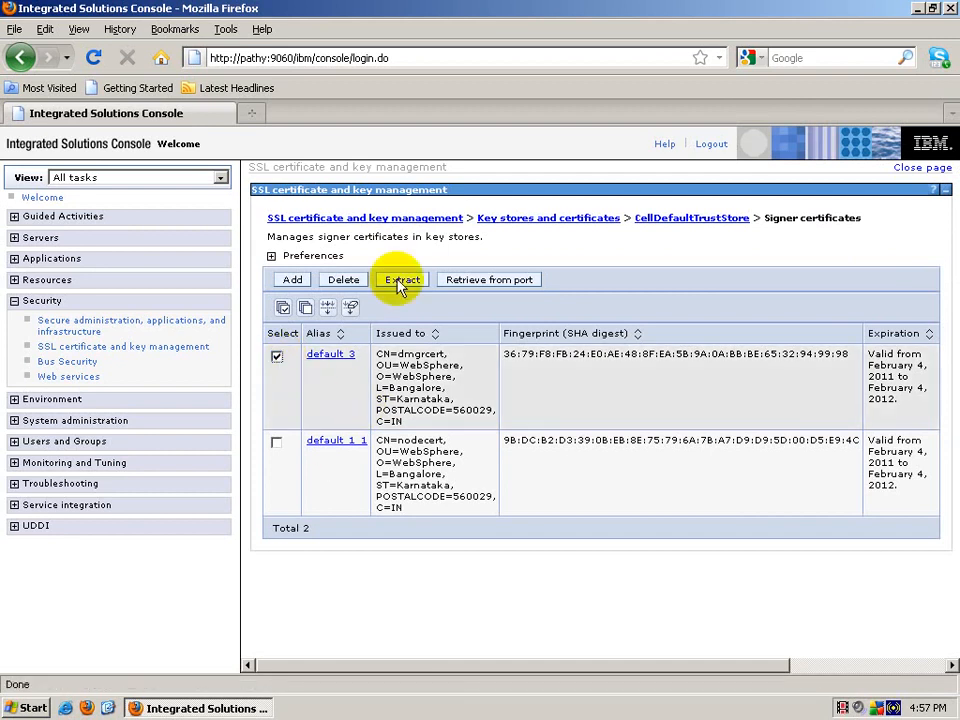
Step: Start extracting default 3 to the file dmgrcert.arm, then minimize the console and open My Computer
{"action": "left_click", "coordinate": [400, 282]}
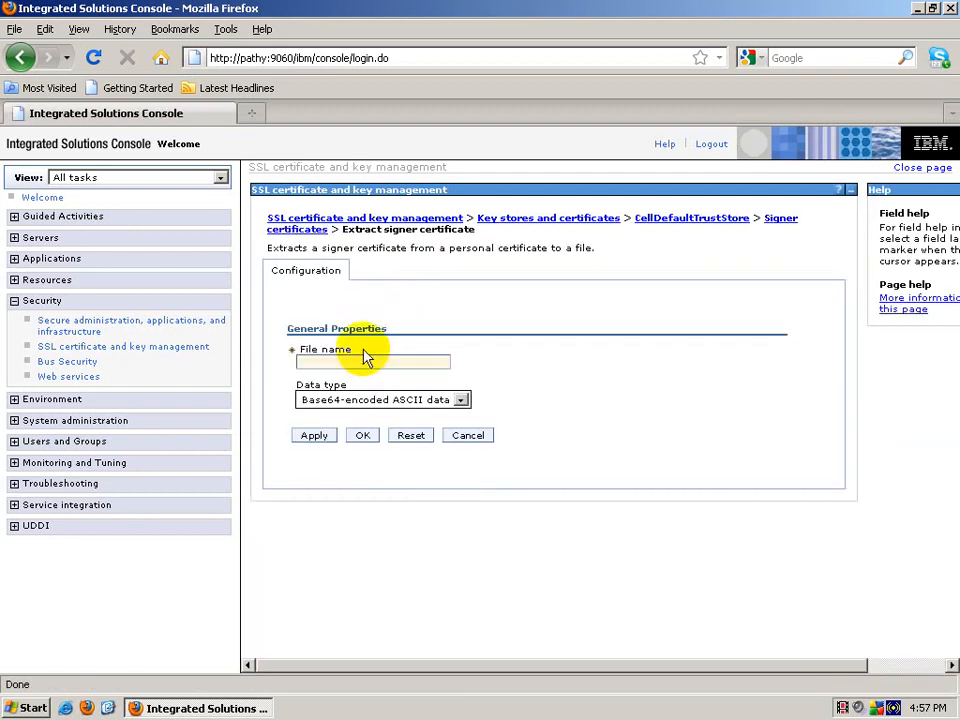
{"action": "left_click", "coordinate": [362, 358]}
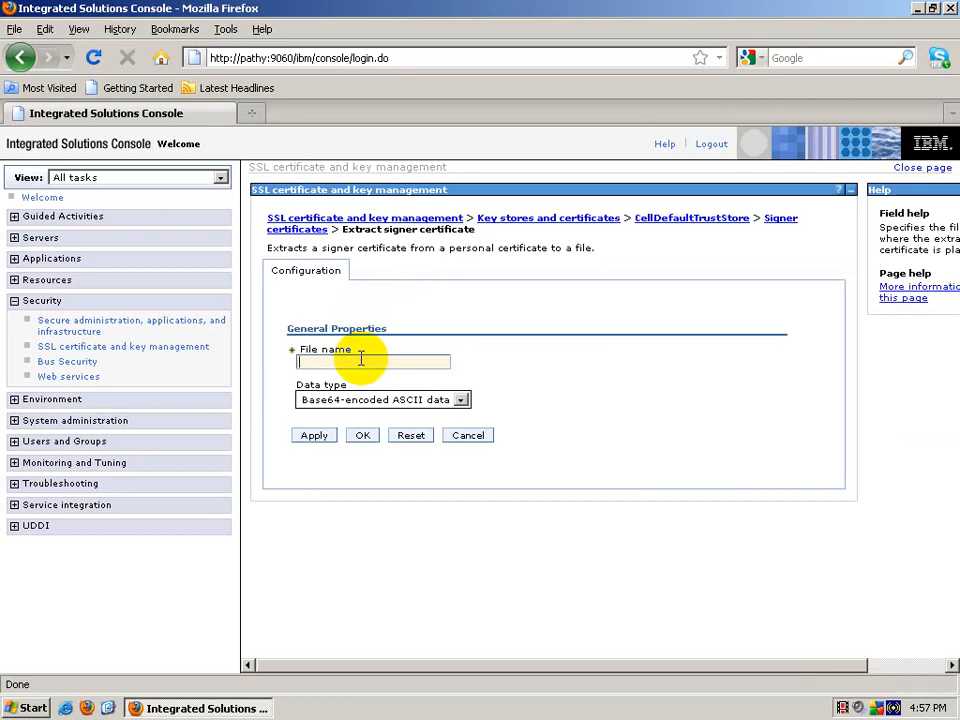
{"action": "type", "text": "dmgrcert.arm"}
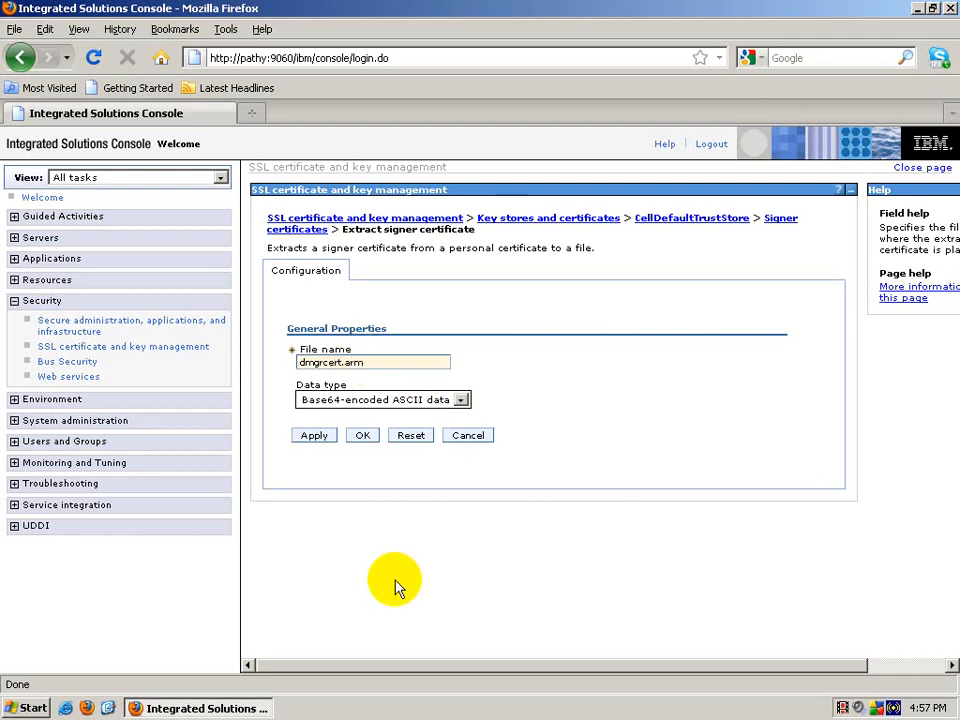
{"action": "left_click", "coordinate": [918, 9]}
{"action": "double_click", "coordinate": [40, 105]}
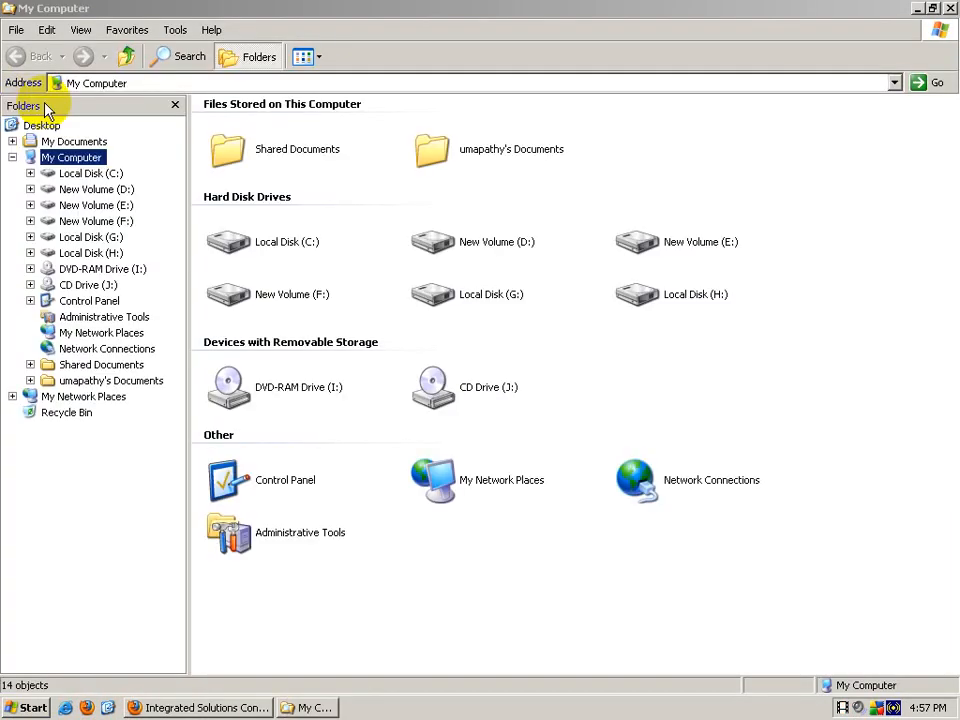
Step: Browse to C:\Program Files\IBM\WebSphere\AppServer\profiles\Dmgr01\etc in Explorer
{"action": "left_click", "coordinate": [112, 174]}
{"action": "left_click", "coordinate": [448, 147]}
{"action": "double_click", "coordinate": [448, 147]}
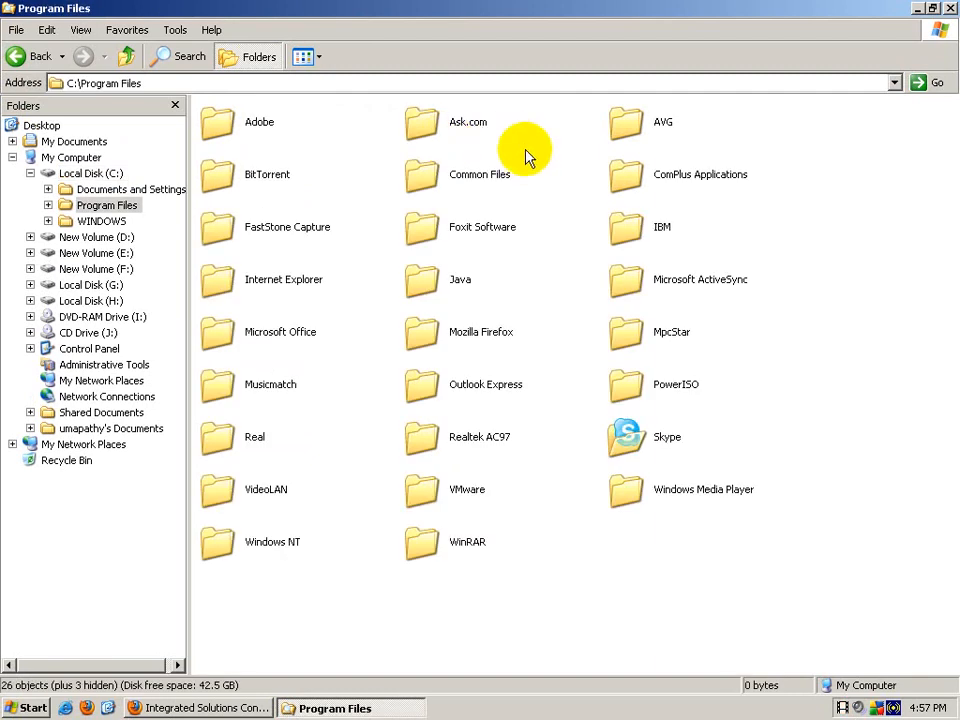
{"action": "double_click", "coordinate": [672, 238]}
{"action": "double_click", "coordinate": [626, 143]}
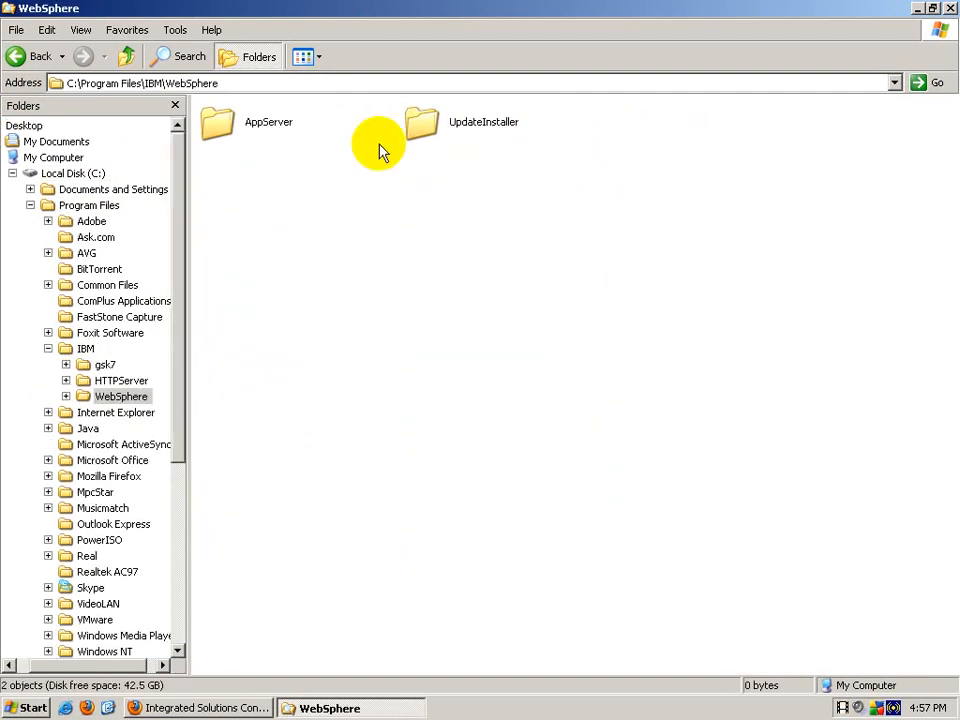
{"action": "double_click", "coordinate": [274, 131]}
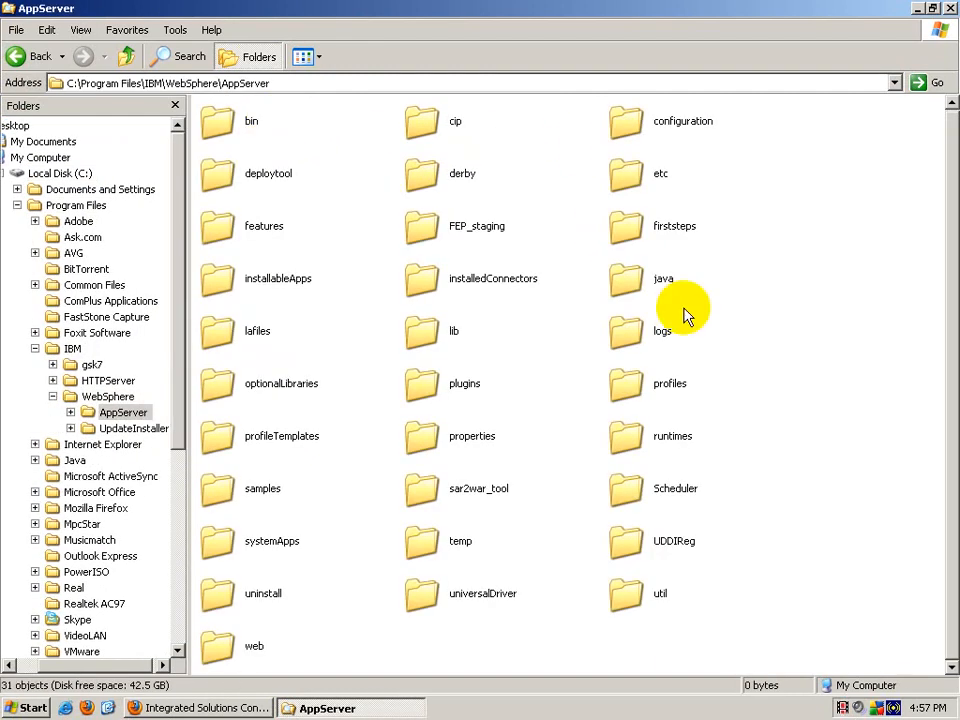
{"action": "double_click", "coordinate": [630, 383]}
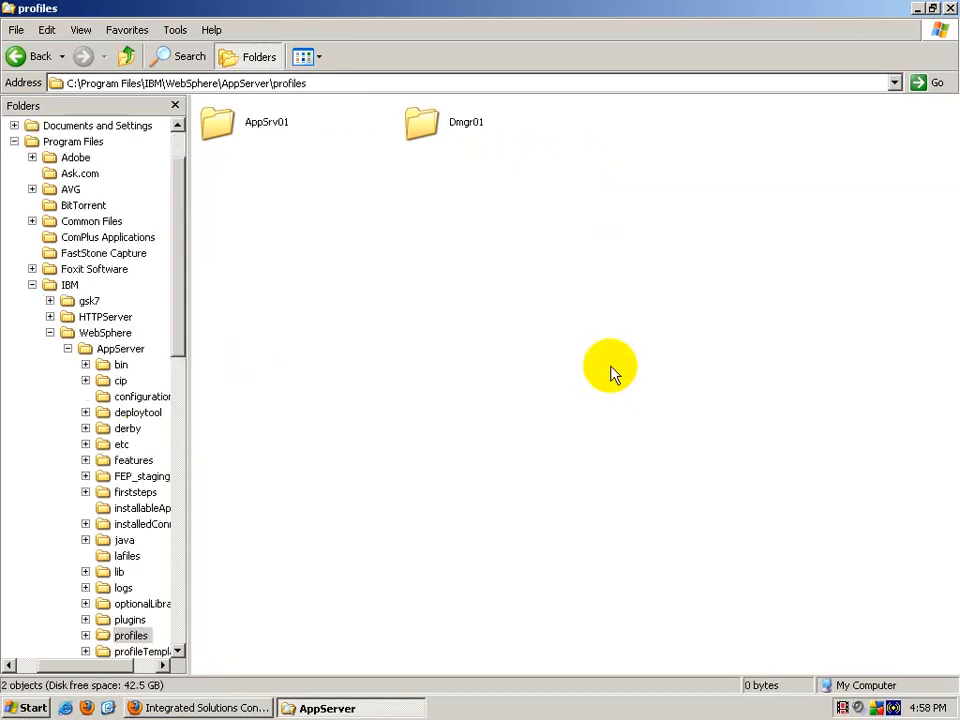
{"action": "double_click", "coordinate": [420, 138]}
{"action": "double_click", "coordinate": [218, 175]}
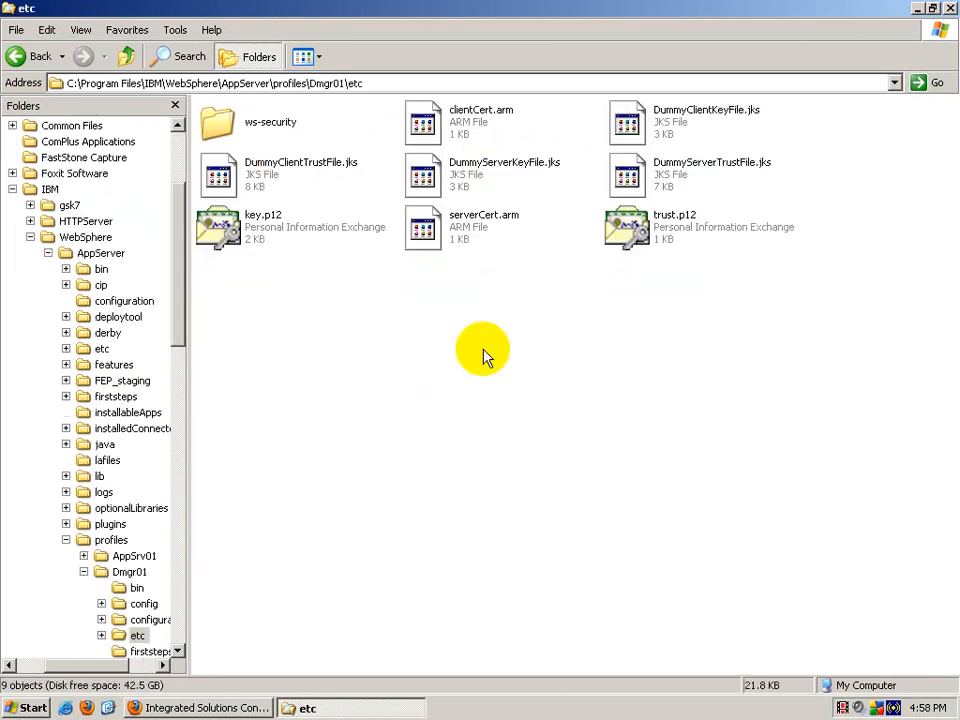
Step: Switch the etc folder to Details view with a widened Name column, then return to the console
{"action": "left_click", "coordinate": [306, 57]}
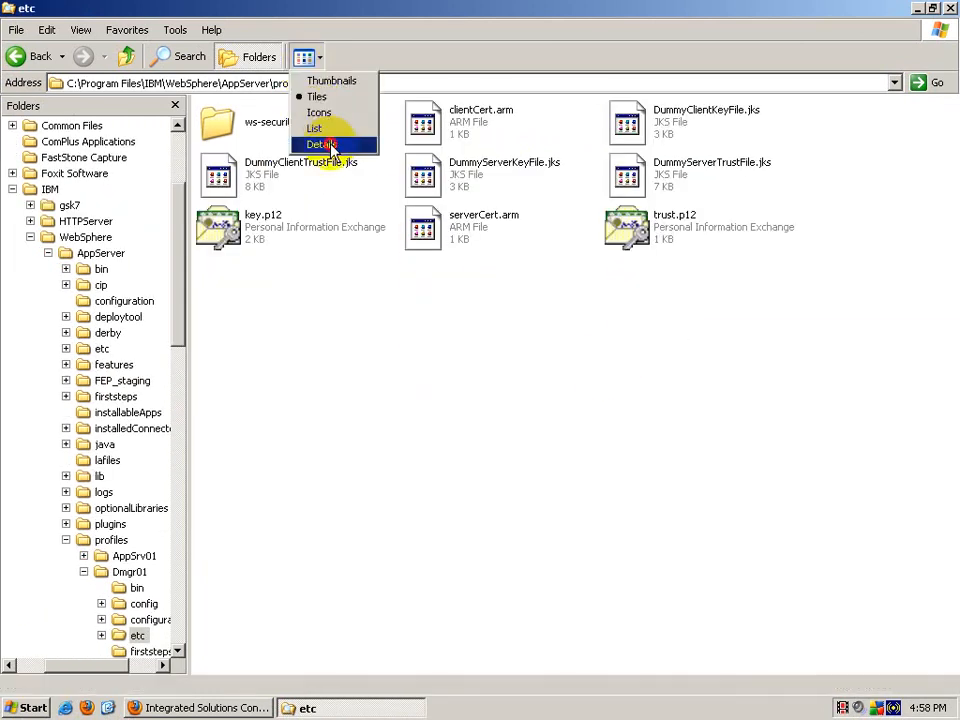
{"action": "left_click", "coordinate": [318, 147]}
{"action": "double_click", "coordinate": [361, 98]}
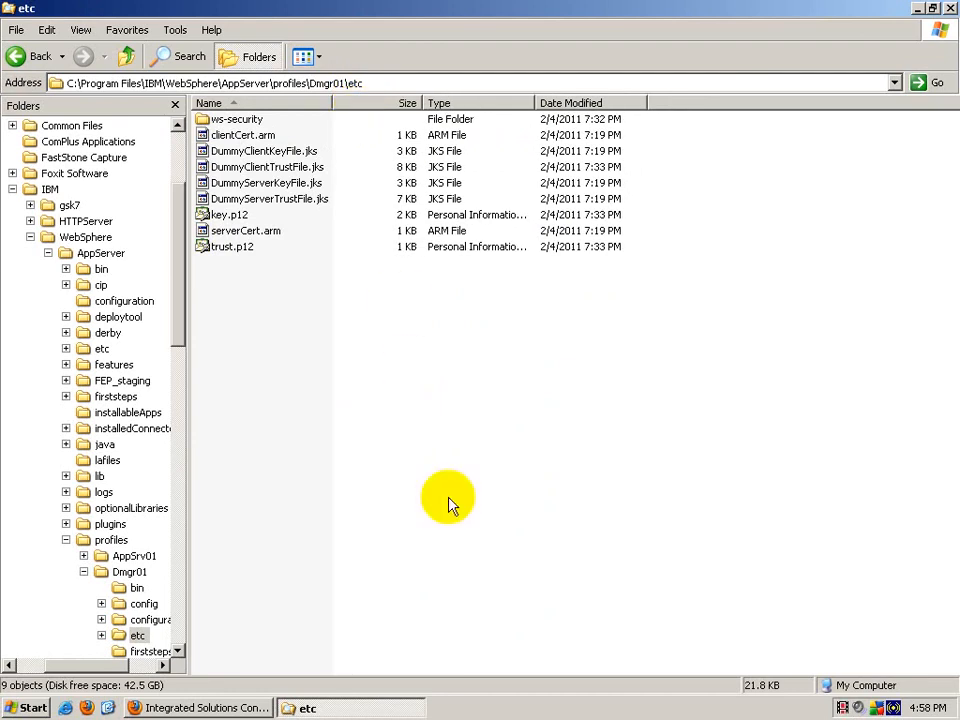
{"action": "left_click", "coordinate": [245, 707]}
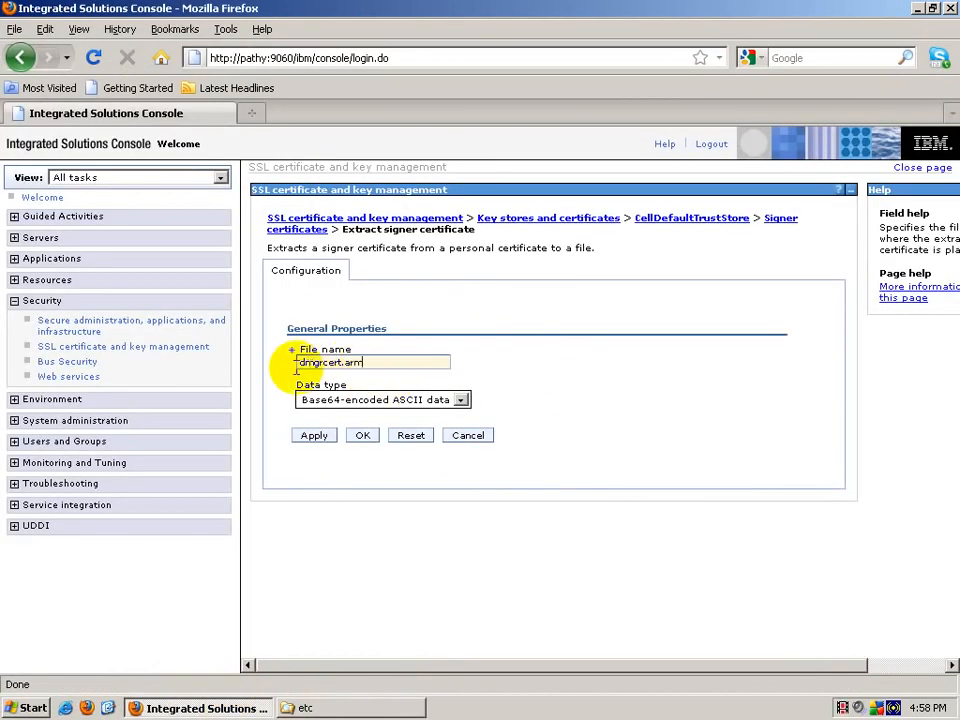
Step: Finish extracting default 3 to dmgrcert.arm and confirm the file appears in Dmgr01's etc folder
{"action": "left_click", "coordinate": [363, 436]}
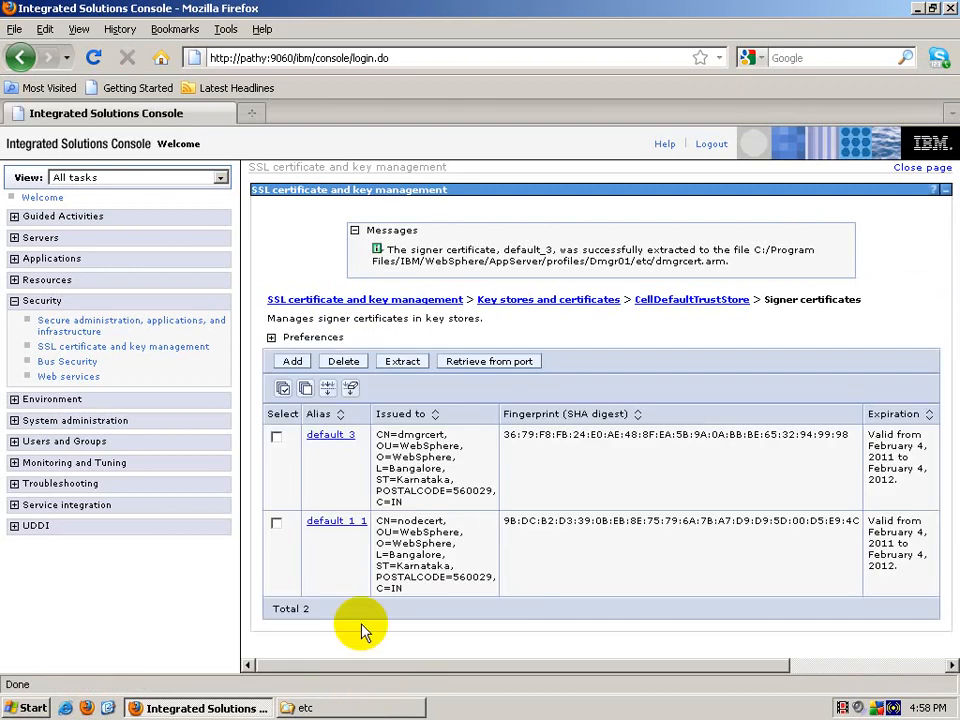
{"action": "left_click", "coordinate": [411, 707]}
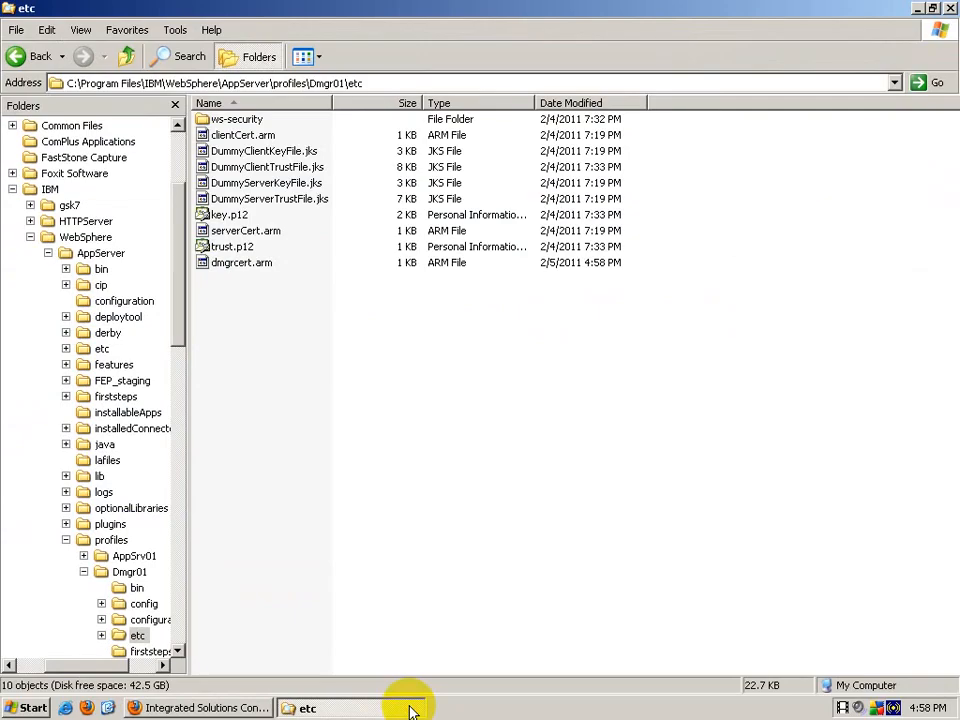
{"action": "left_click", "coordinate": [233, 266]}
{"action": "left_click", "coordinate": [343, 611]}
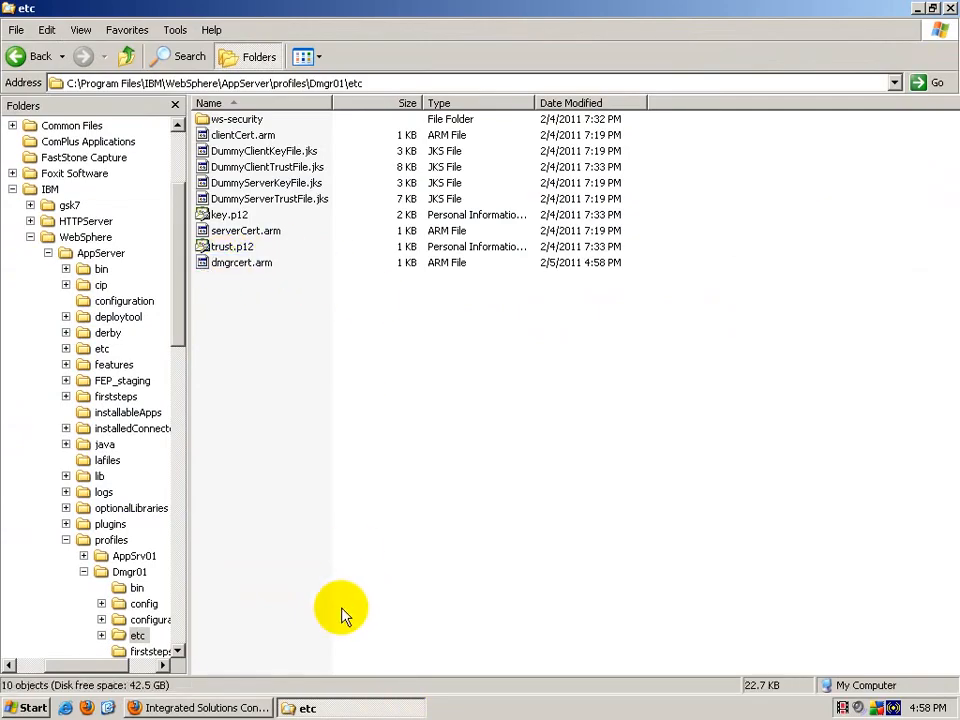
{"action": "left_click", "coordinate": [233, 708]}
Step: Extract the default 1 1 signer to the file nodecert.arm
{"action": "left_click", "coordinate": [277, 523]}
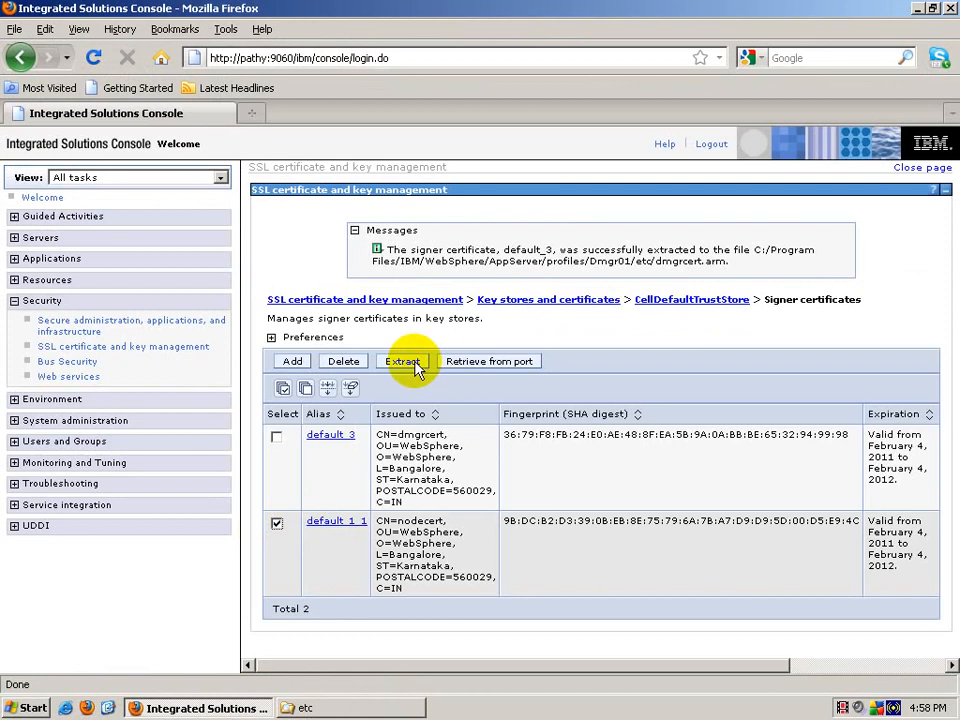
{"action": "left_click", "coordinate": [404, 362]}
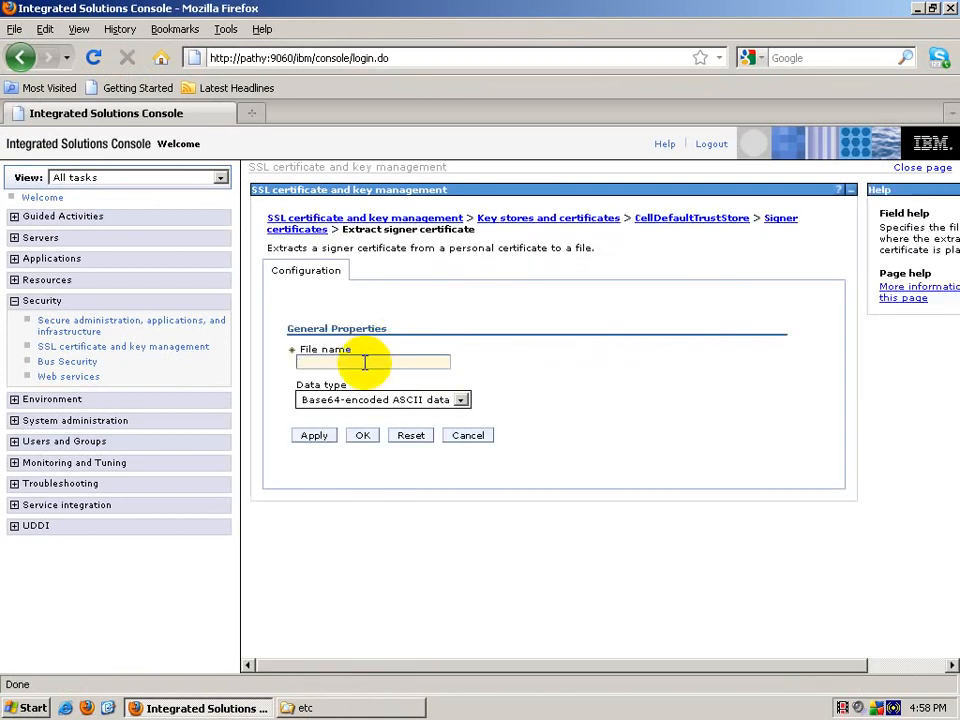
{"action": "type", "text": "nodecert.arm"}
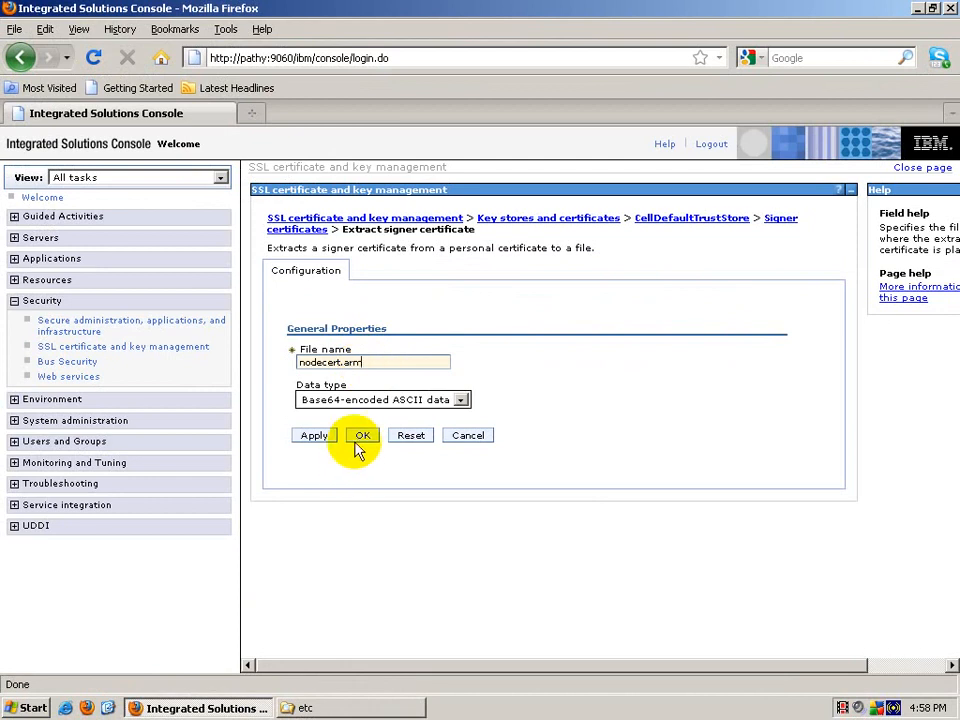
{"action": "left_click", "coordinate": [360, 440]}
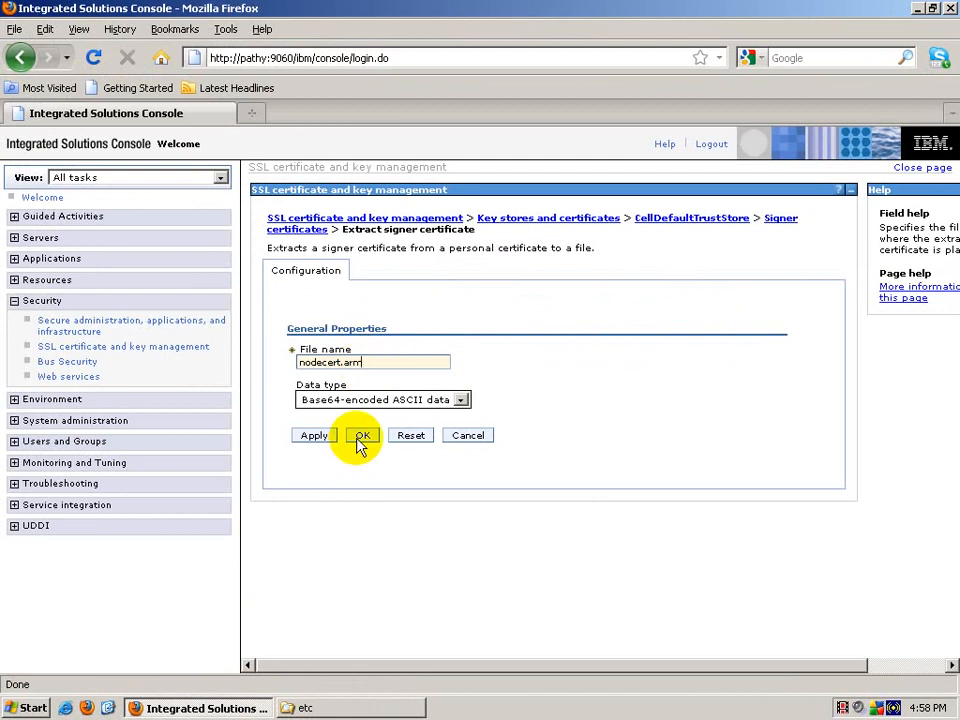
{"action": "left_click", "coordinate": [360, 437]}
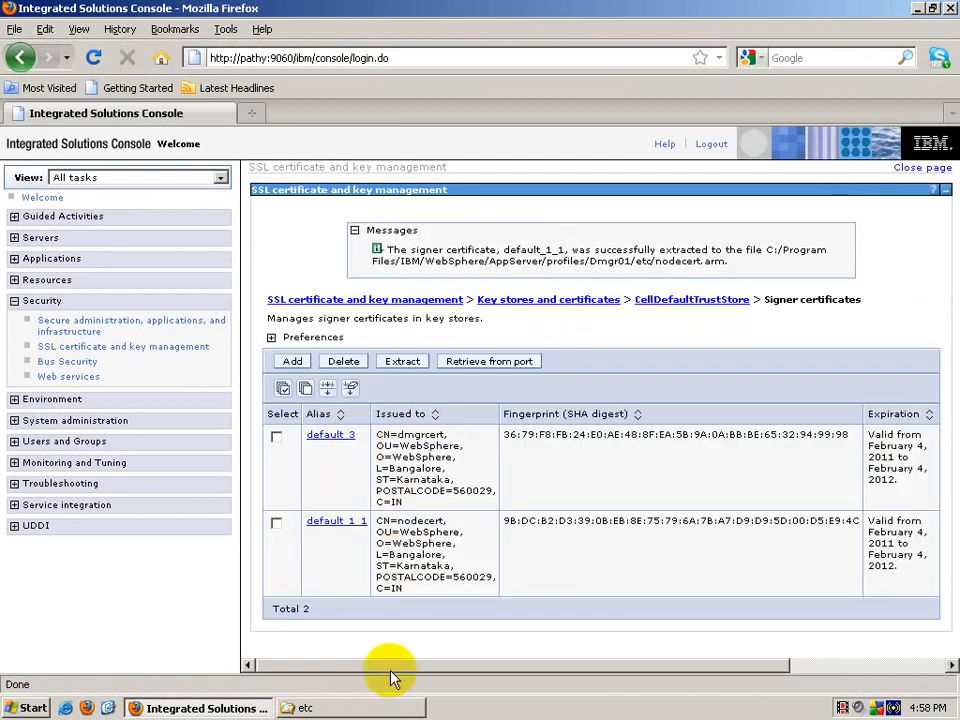
Step: Refresh the etc folder to show nodecert.arm, close it, and collapse Security in the console
{"action": "left_click", "coordinate": [386, 708]}
{"action": "left_click", "coordinate": [245, 279]}
{"action": "right_click", "coordinate": [422, 364]}
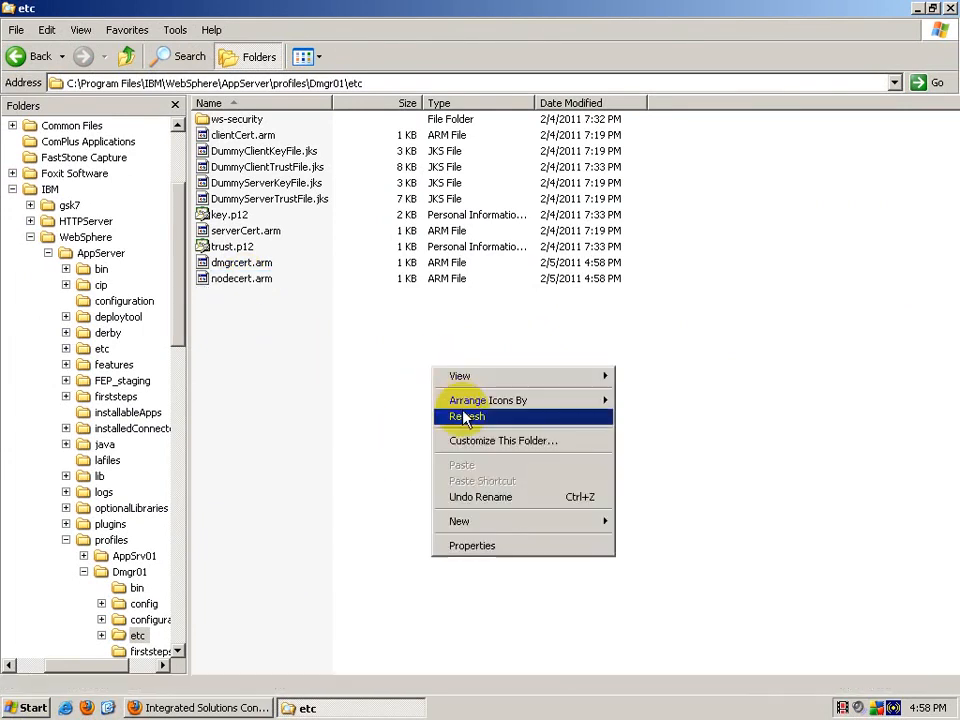
{"action": "left_click", "coordinate": [439, 417]}
{"action": "right_click", "coordinate": [303, 710]}
{"action": "left_click", "coordinate": [312, 691]}
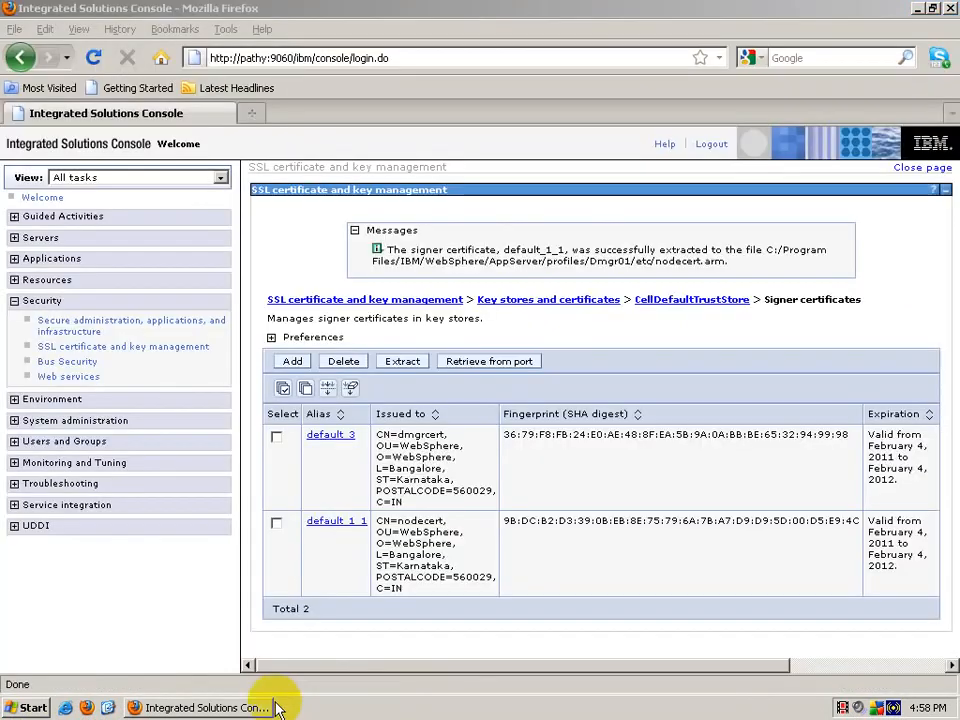
{"action": "left_click", "coordinate": [249, 711]}
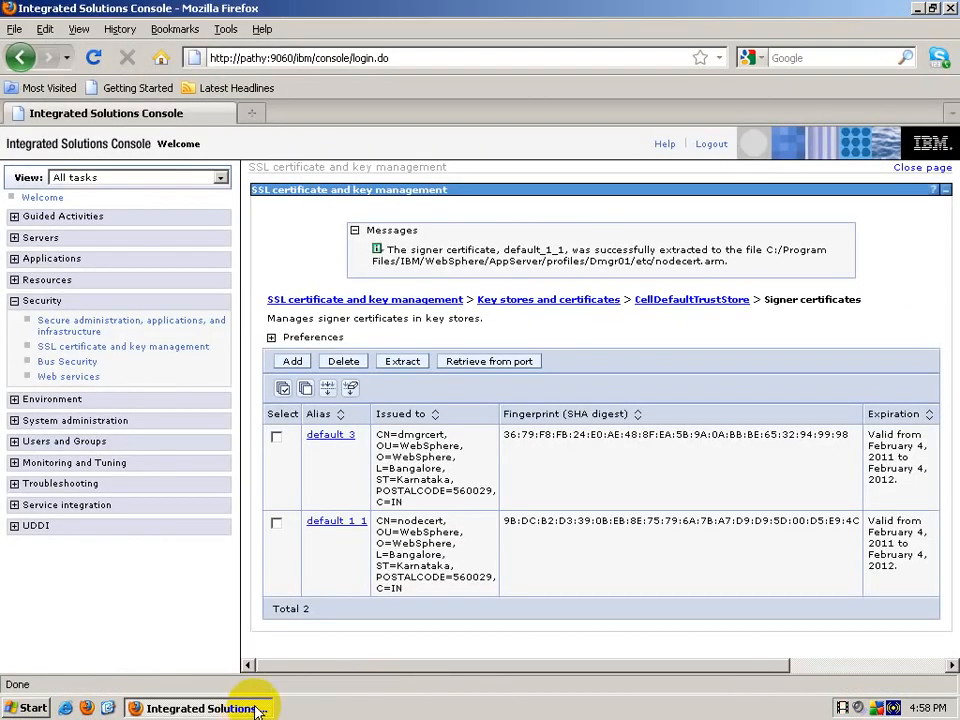
{"action": "left_click", "coordinate": [14, 302]}
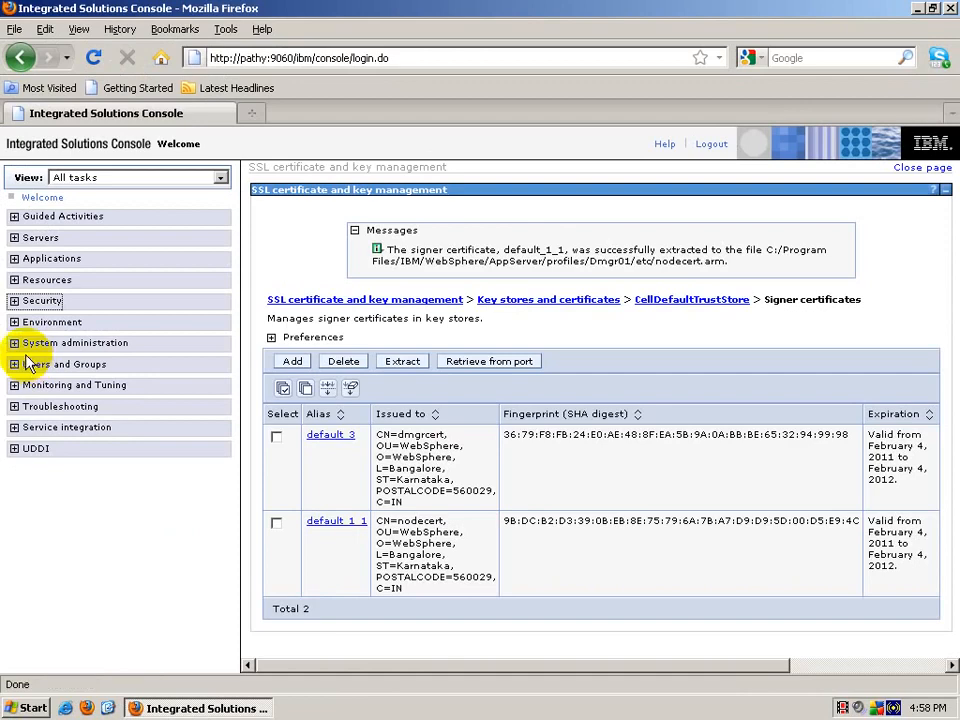
Step: Minimize the console and create a desktop folder named 'from etc on dmgr'
{"action": "left_click", "coordinate": [918, 9]}
{"action": "right_click", "coordinate": [346, 305]}
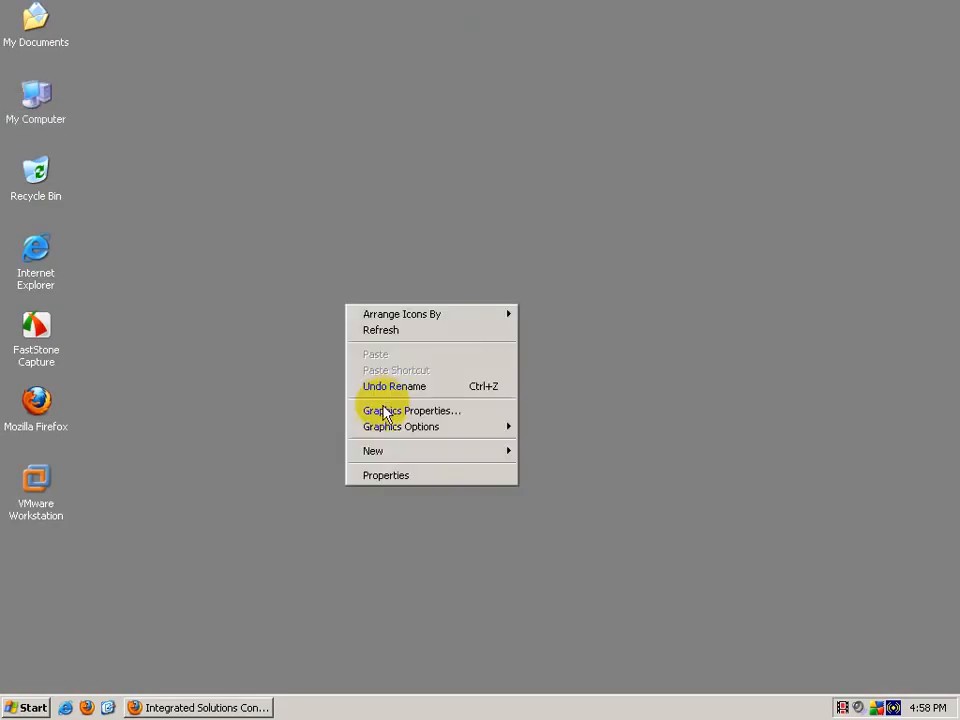
{"action": "mouse_move", "coordinate": [389, 460]}
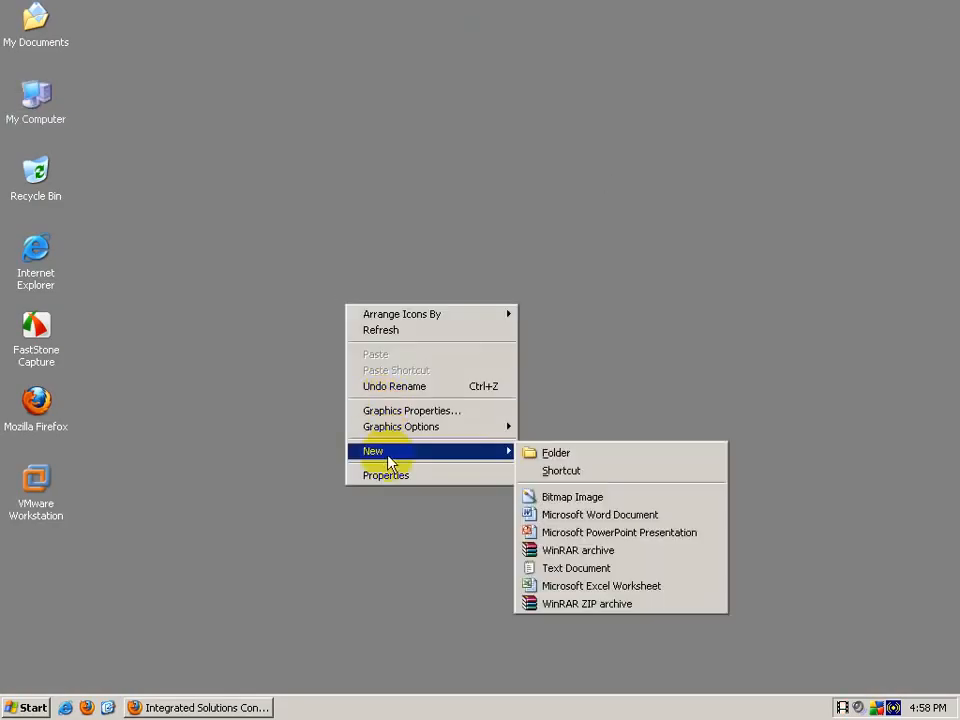
{"action": "left_click", "coordinate": [555, 456]}
{"action": "type", "text": "e"}
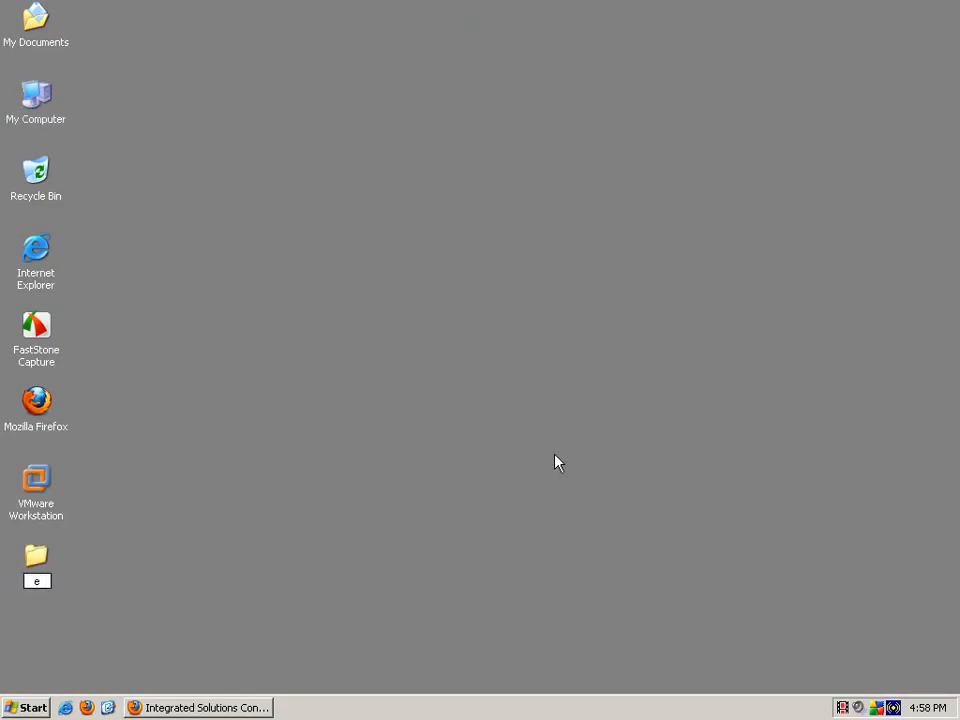
{"action": "type", "text": "rom etc on dmgr"}
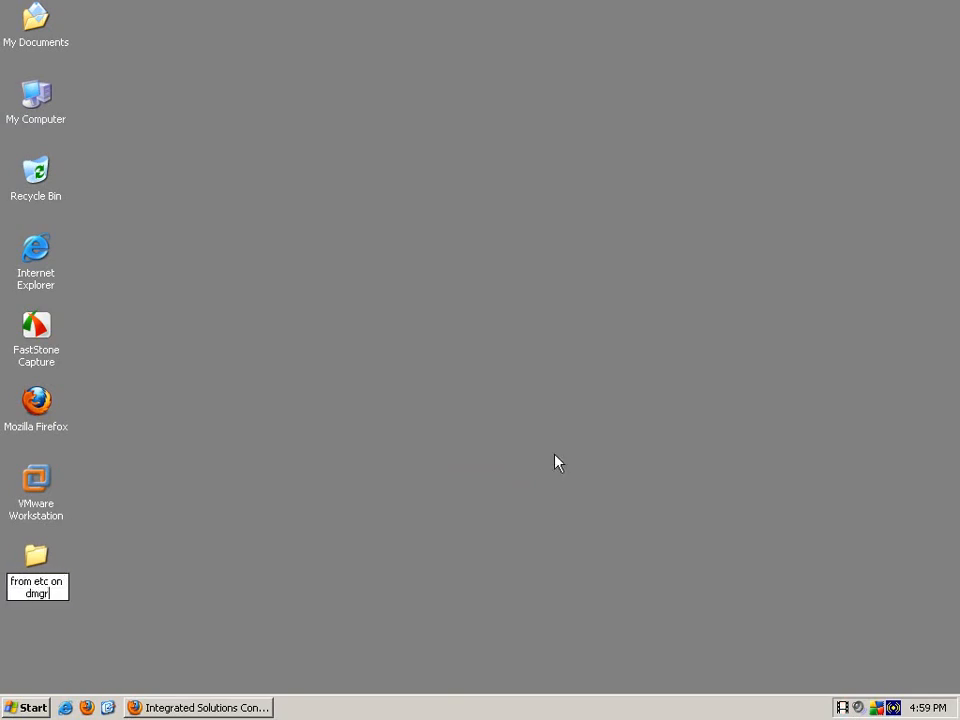
{"action": "key", "text": "Return"}
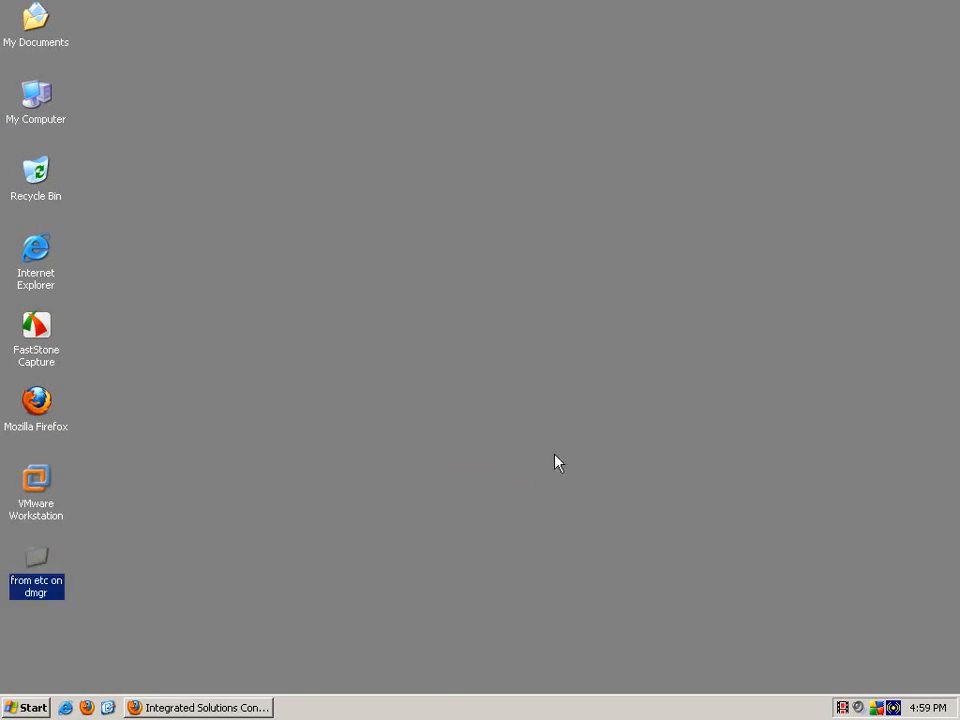
Step: Browse to C:\Program Files\IBM\WebSphere\AppServer\profiles\Dmgr01\etc in Windows Explorer
{"action": "key", "text": "super+e"}
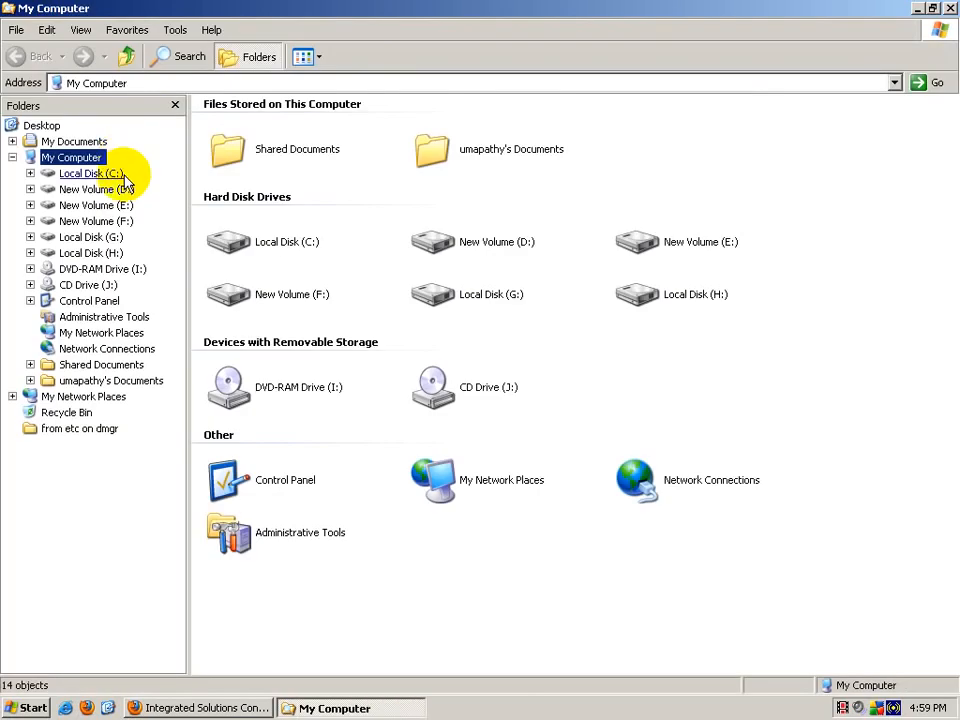
{"action": "left_click", "coordinate": [100, 173]}
{"action": "left_click", "coordinate": [477, 122]}
{"action": "double_click", "coordinate": [477, 122]}
{"action": "left_click", "coordinate": [650, 232]}
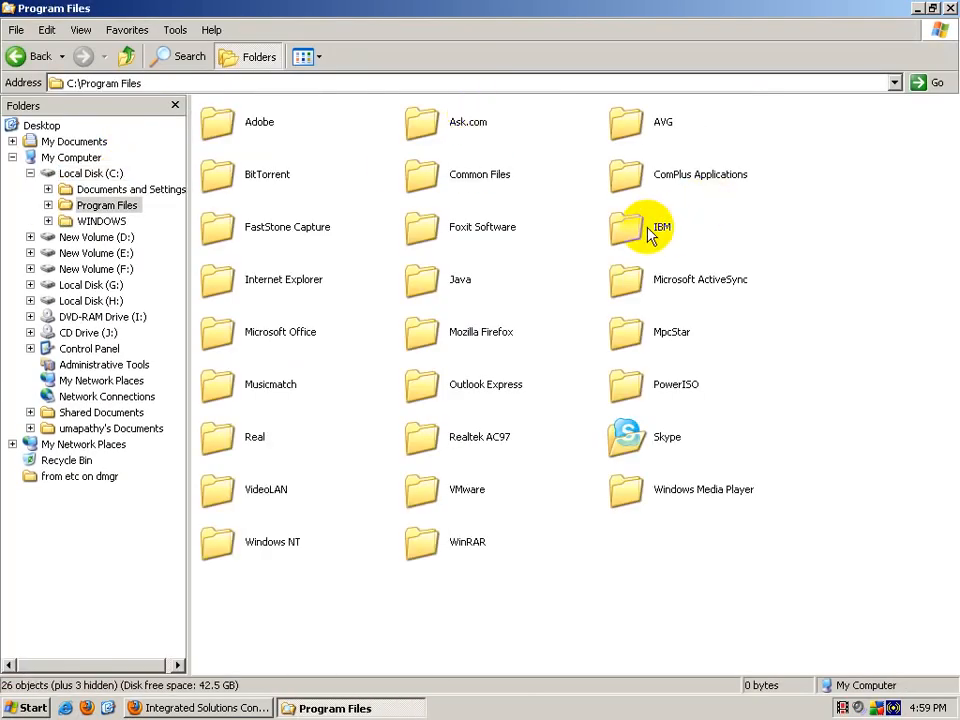
{"action": "double_click", "coordinate": [650, 232]}
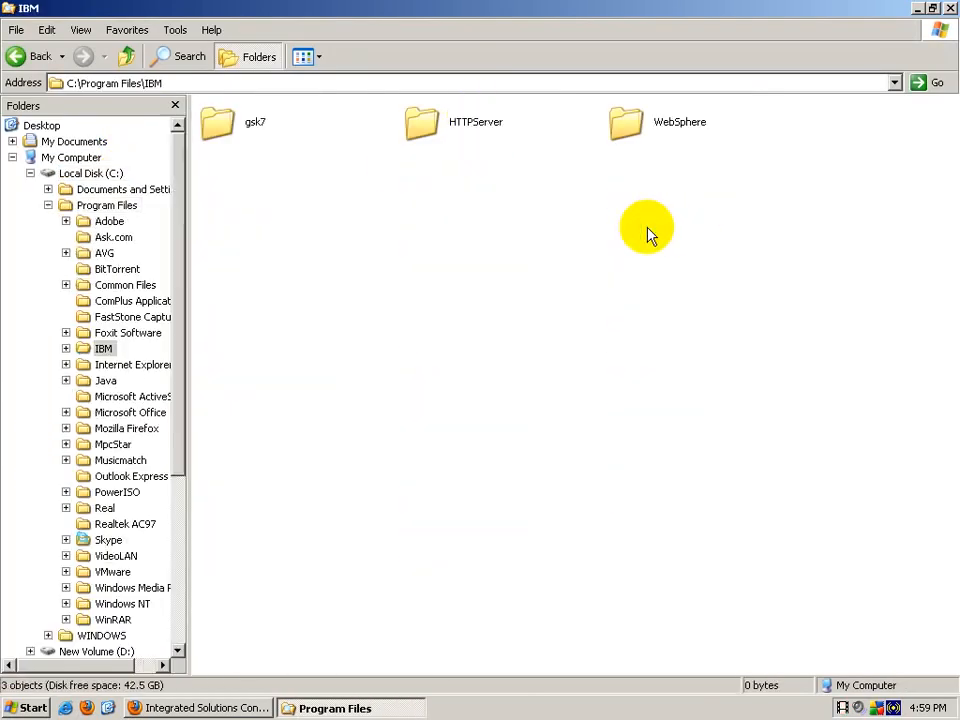
{"action": "double_click", "coordinate": [612, 122]}
{"action": "double_click", "coordinate": [280, 128]}
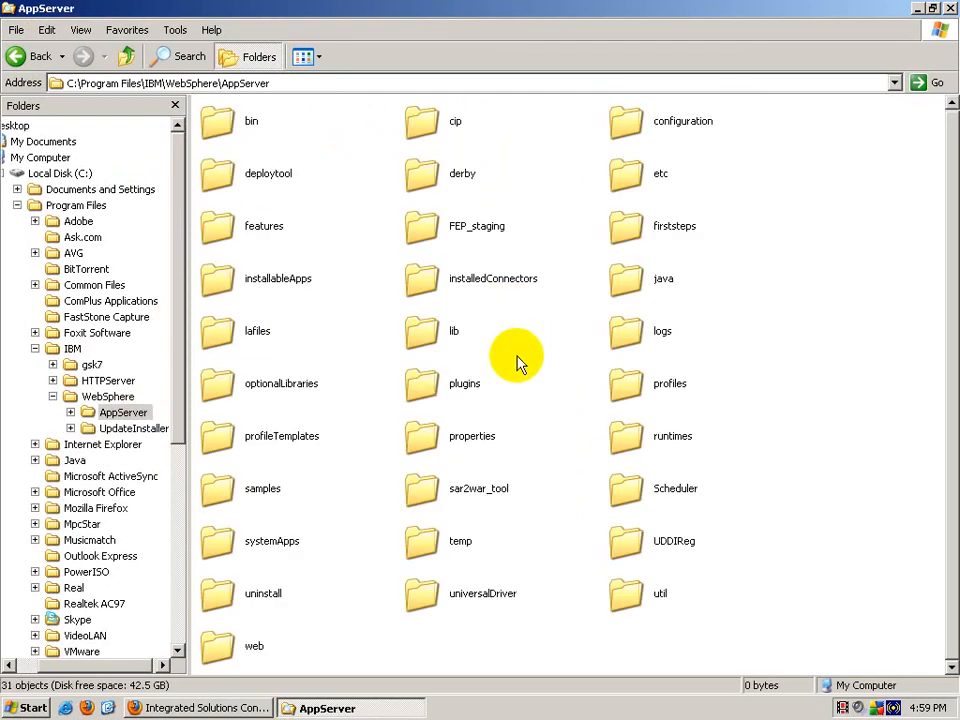
{"action": "double_click", "coordinate": [627, 387]}
{"action": "double_click", "coordinate": [437, 124]}
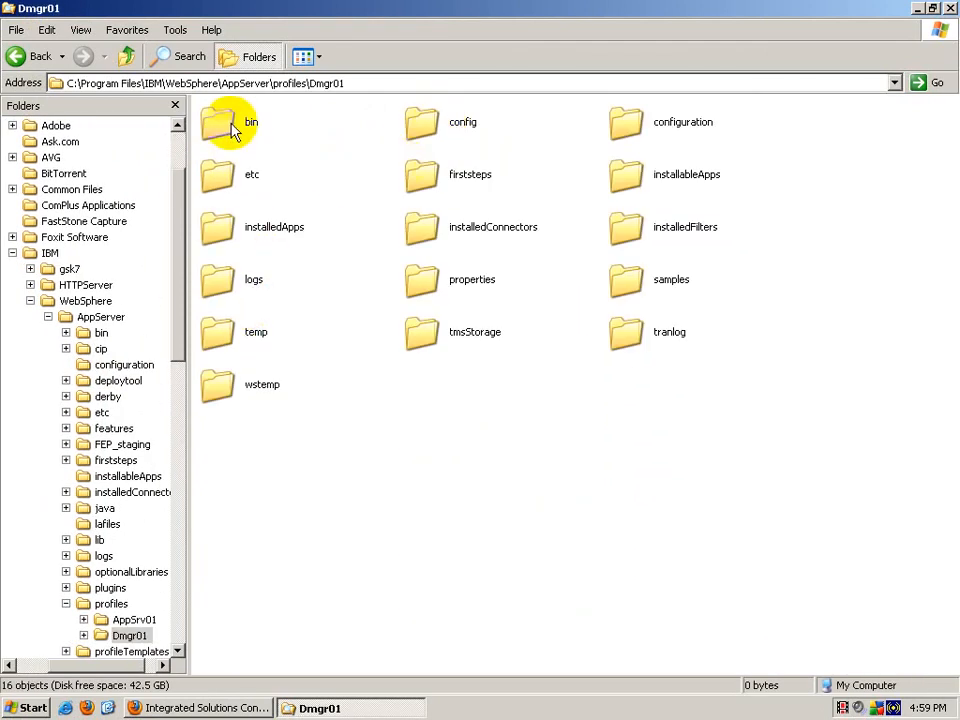
{"action": "double_click", "coordinate": [217, 172]}
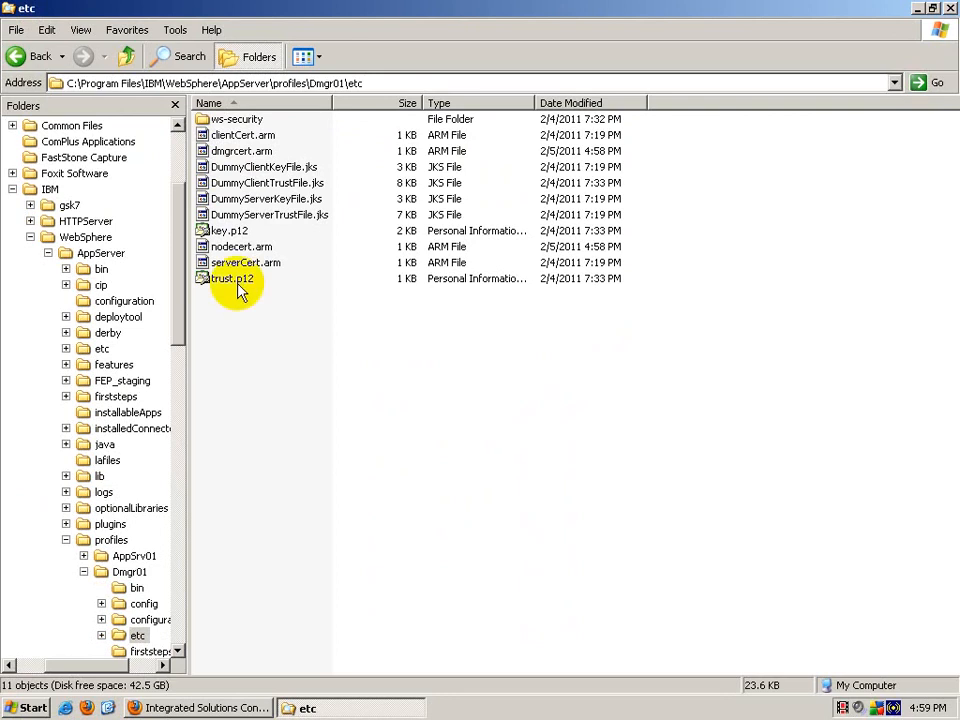
Step: Copy trust.p12 and paste it into the desktop folder 'from etc on dmgr'
{"action": "left_click", "coordinate": [238, 288]}
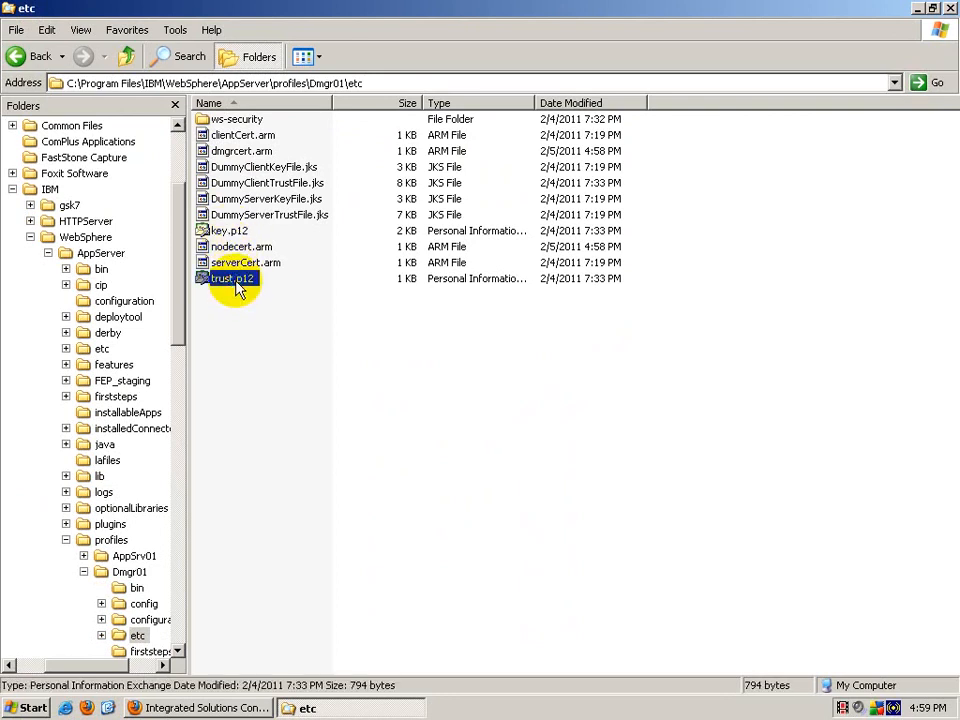
{"action": "right_click", "coordinate": [238, 287]}
{"action": "left_click", "coordinate": [259, 449]}
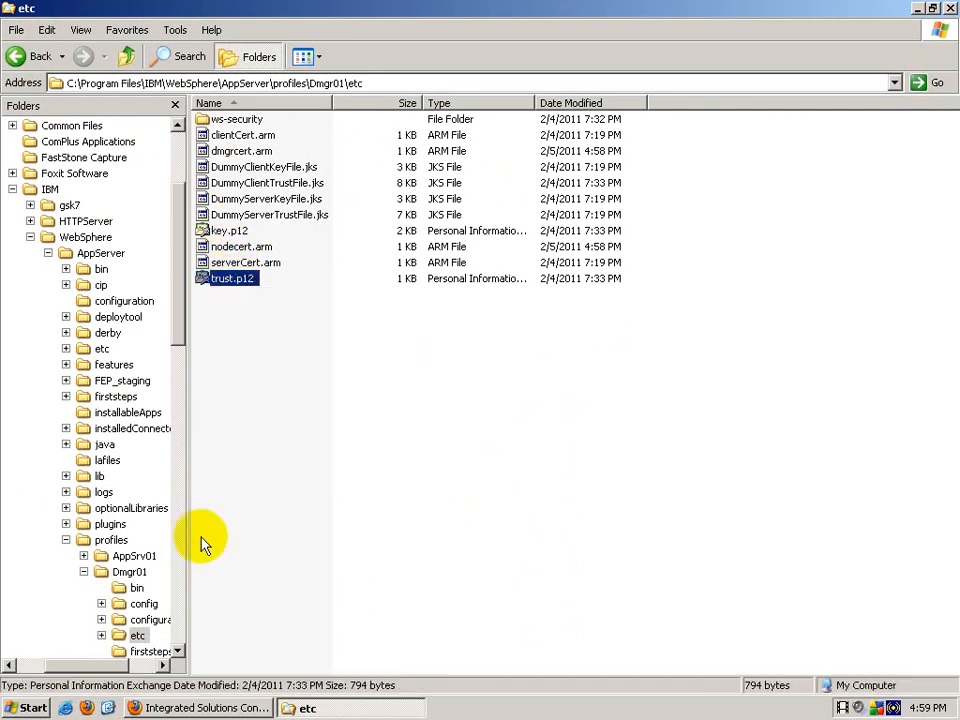
{"action": "left_click", "coordinate": [108, 708]}
{"action": "double_click", "coordinate": [58, 592]}
{"action": "right_click", "coordinate": [440, 300]}
{"action": "left_click", "coordinate": [468, 394]}
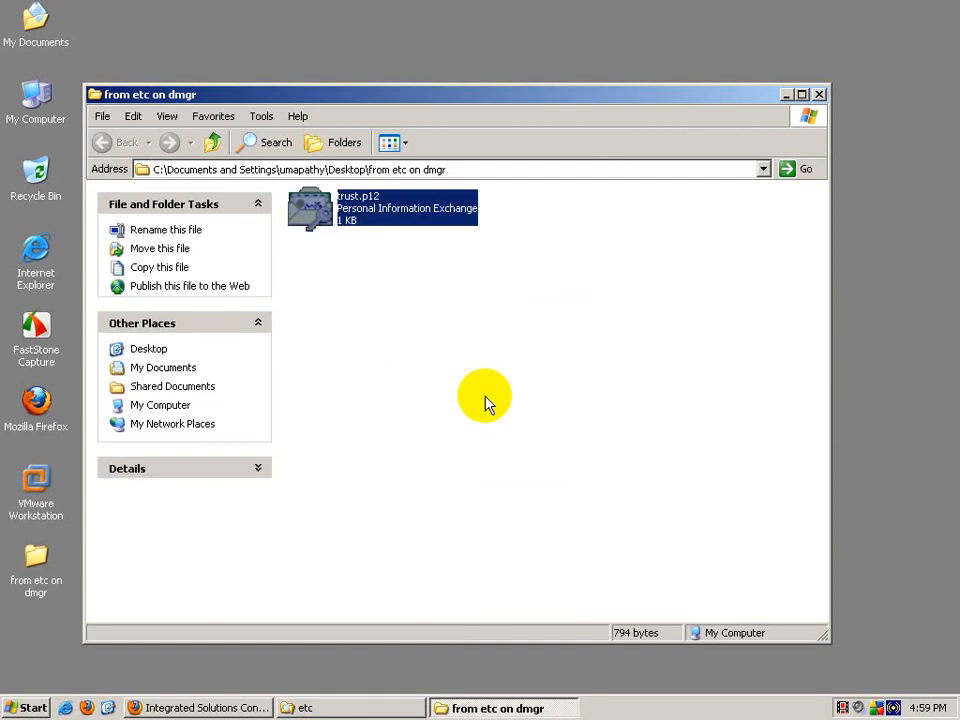
Step: Close the backup folder and return to the Dmgr01 profile folder
{"action": "left_click", "coordinate": [818, 95]}
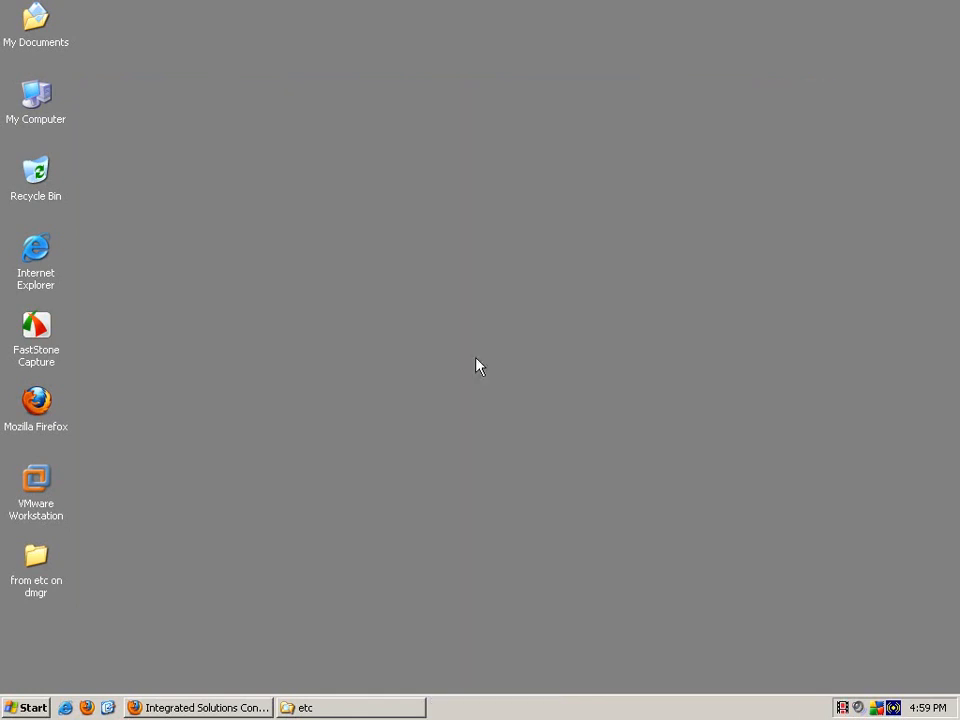
{"action": "left_click", "coordinate": [330, 710]}
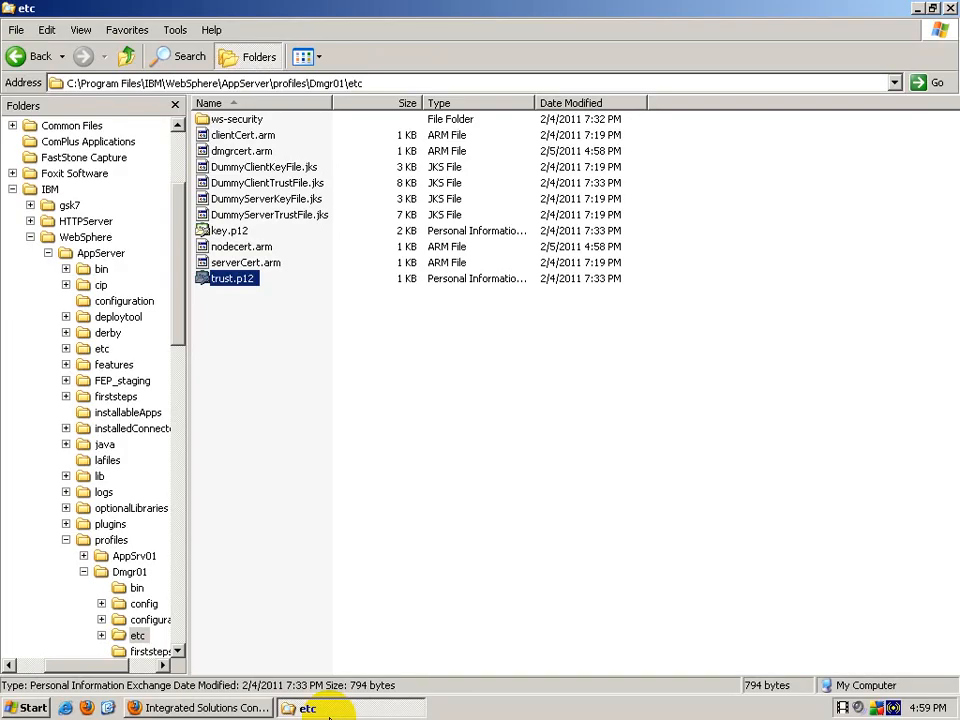
{"action": "left_click", "coordinate": [128, 57]}
{"action": "left_click", "coordinate": [128, 57]}
{"action": "left_click", "coordinate": [135, 63]}
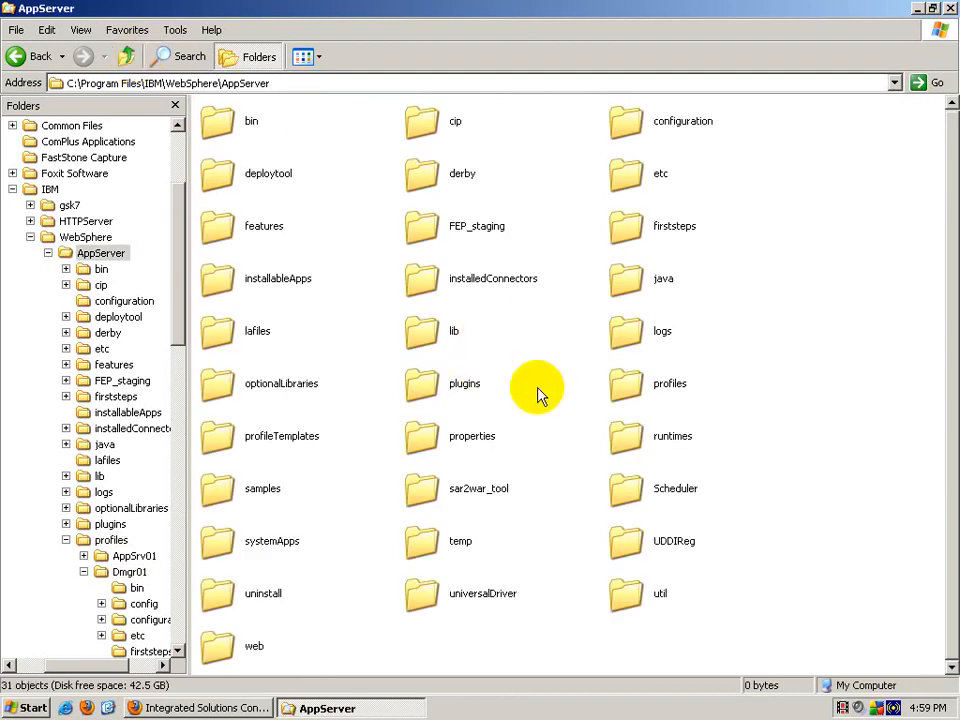
{"action": "double_click", "coordinate": [650, 386]}
{"action": "left_click", "coordinate": [445, 135]}
{"action": "double_click", "coordinate": [445, 135]}
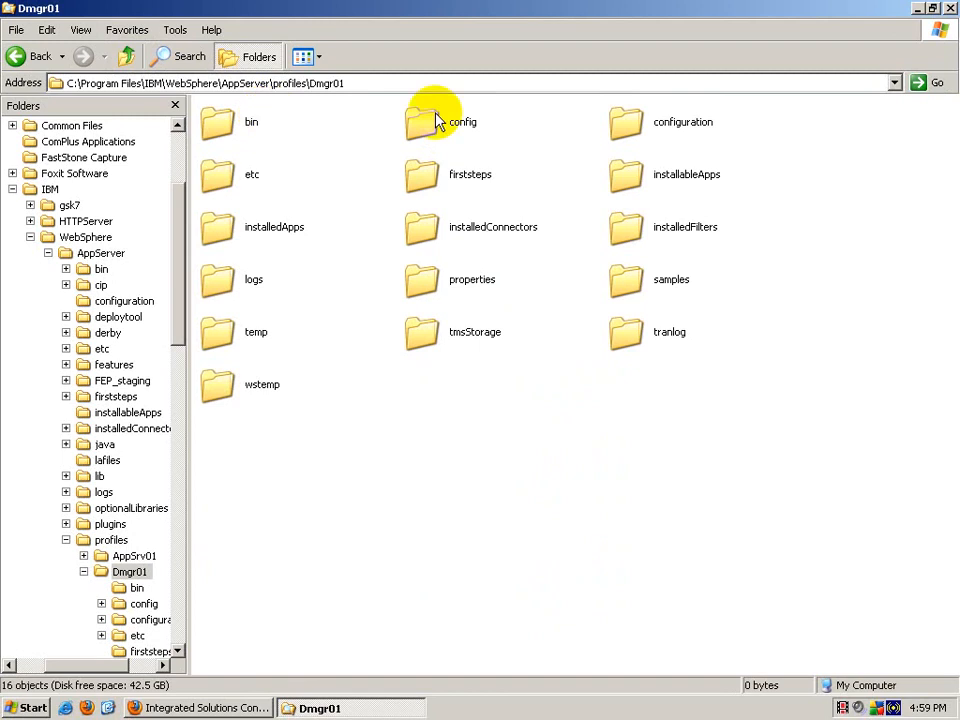
Step: Copy trust.p12 from Dmgr01's config\cells\pathyCell01 folder
{"action": "double_click", "coordinate": [436, 121]}
{"action": "left_click", "coordinate": [636, 120]}
{"action": "double_click", "coordinate": [636, 120]}
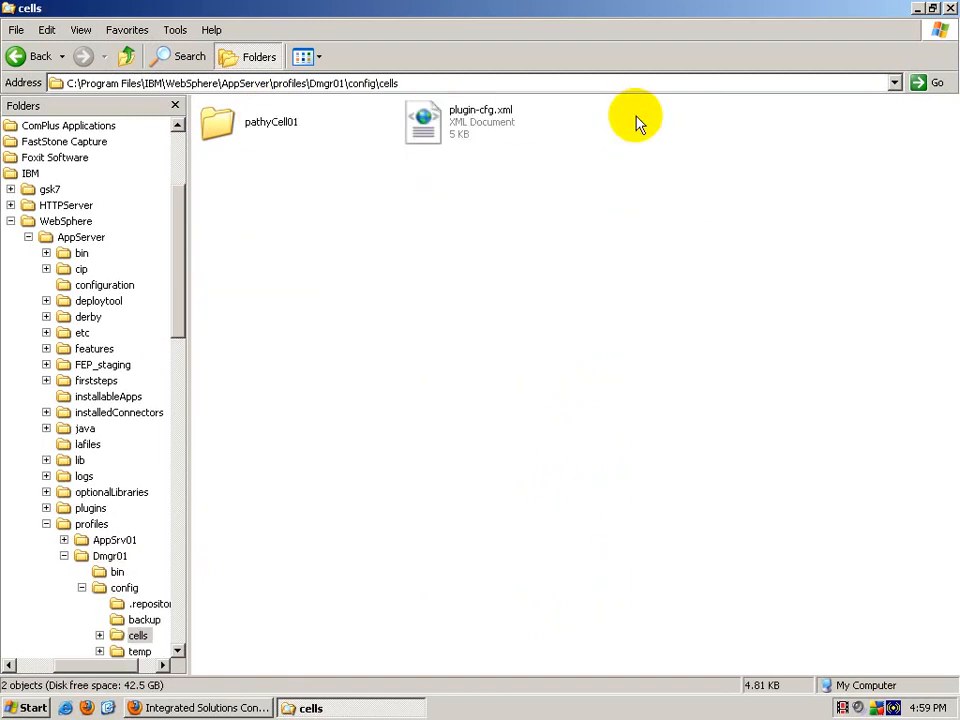
{"action": "left_click", "coordinate": [278, 122]}
{"action": "double_click", "coordinate": [278, 122]}
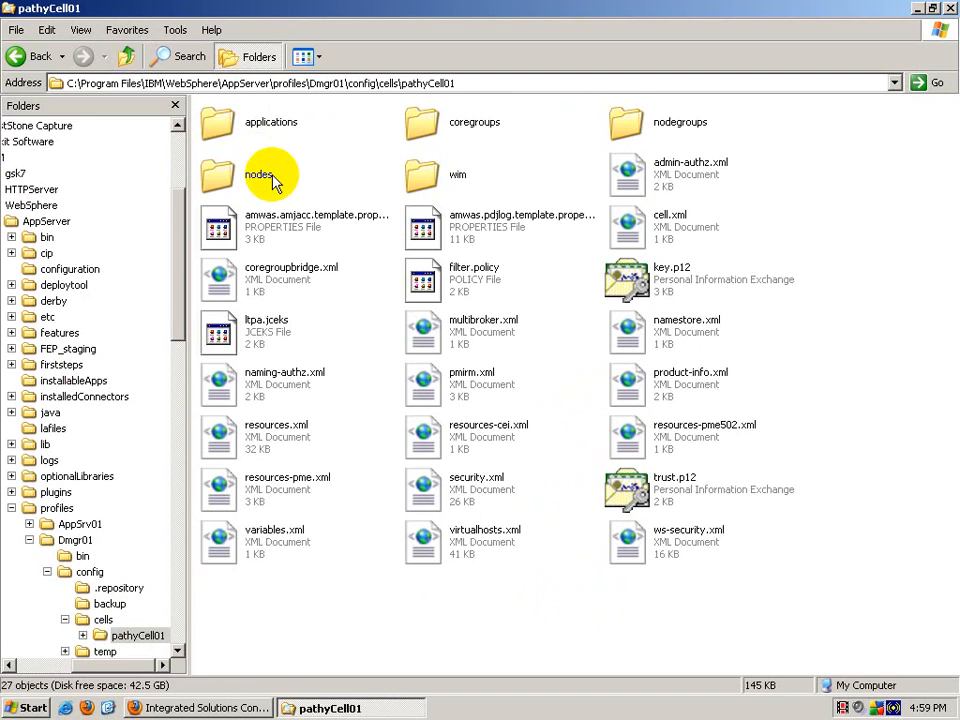
{"action": "left_click", "coordinate": [662, 492]}
{"action": "right_click", "coordinate": [665, 497]}
{"action": "left_click", "coordinate": [688, 400]}
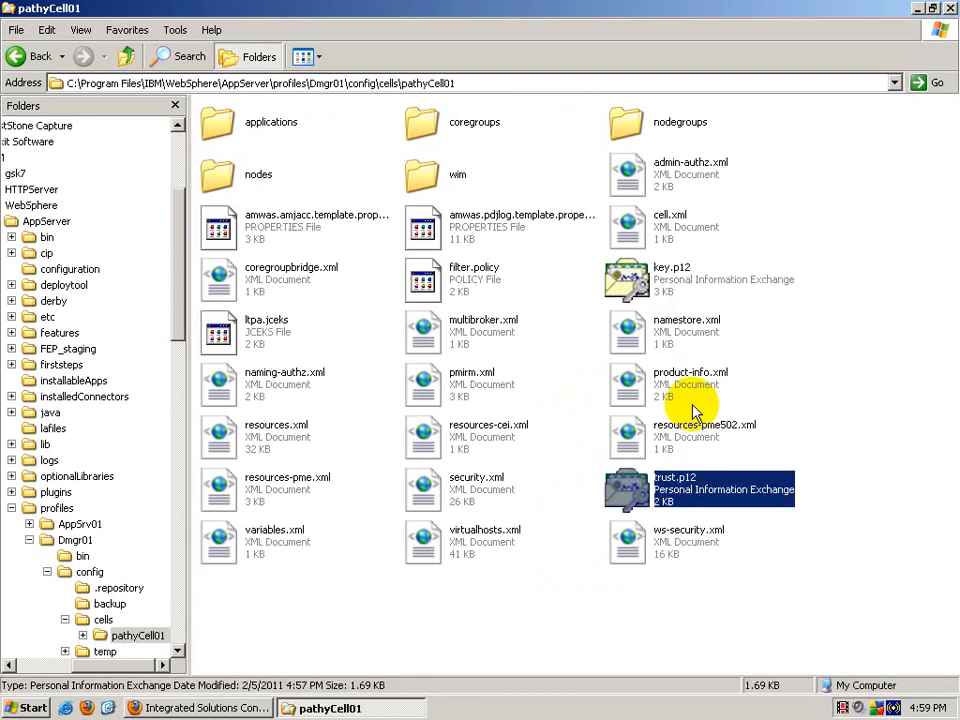
Step: Paste the cell trust.p12 into Dmgr01's etc folder, replacing the existing file
{"action": "left_click", "coordinate": [131, 57]}
{"action": "left_click", "coordinate": [131, 57]}
{"action": "left_click", "coordinate": [131, 57]}
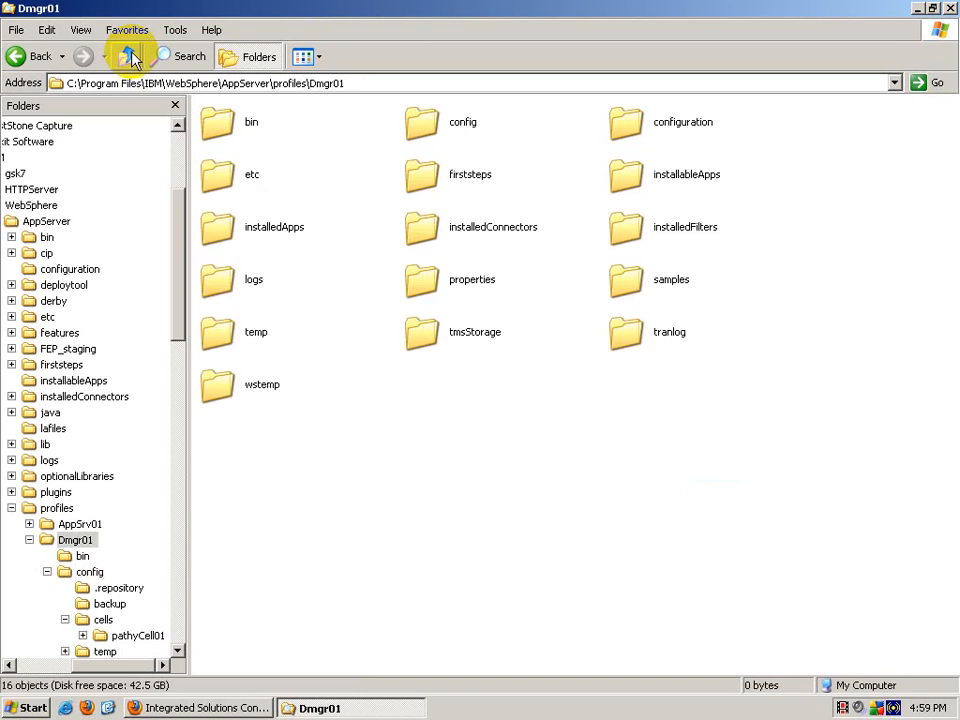
{"action": "double_click", "coordinate": [240, 178]}
{"action": "right_click", "coordinate": [442, 442]}
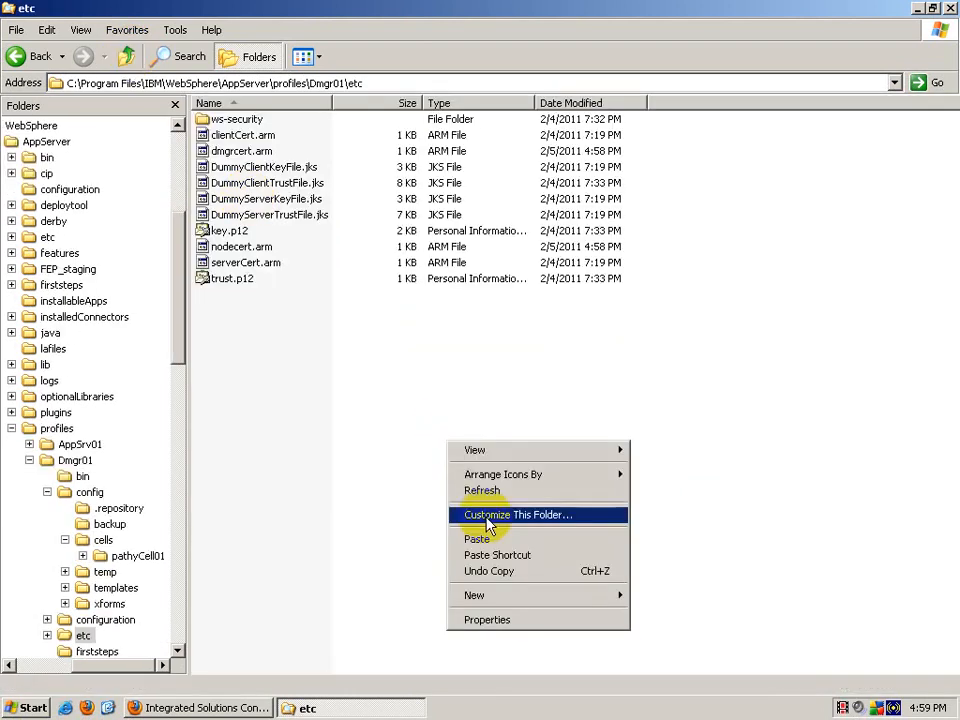
{"action": "left_click", "coordinate": [470, 536]}
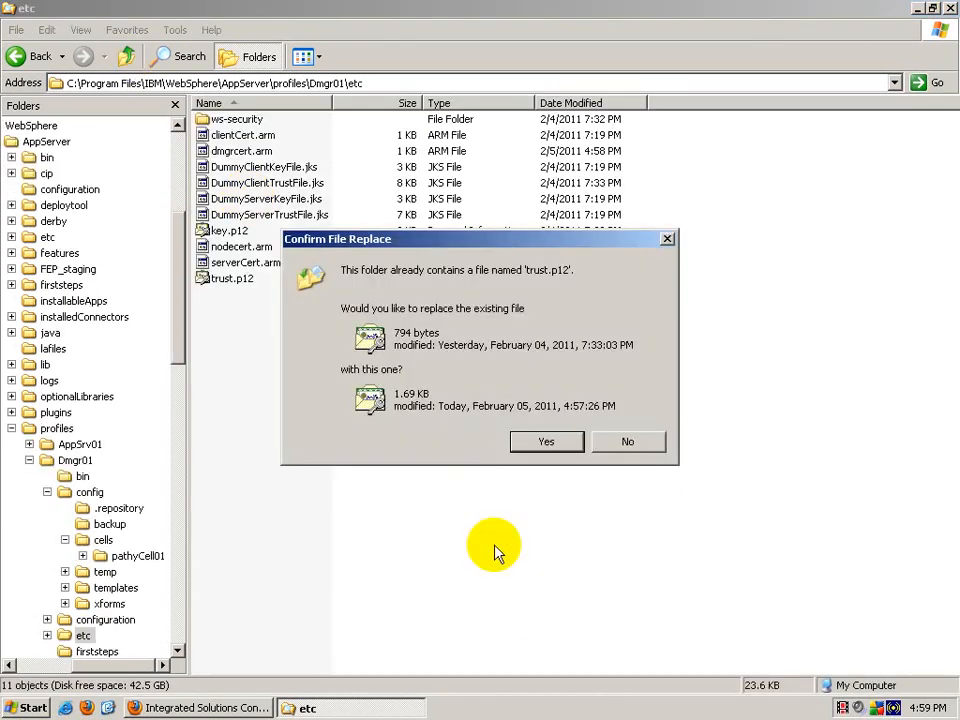
{"action": "left_click", "coordinate": [548, 444]}
Step: Refresh etc to show the new trust.p12 (2 KB, 2/5/2011 4:57 PM), then return to Dmgr01
{"action": "right_click", "coordinate": [474, 372]}
{"action": "right_click", "coordinate": [508, 432]}
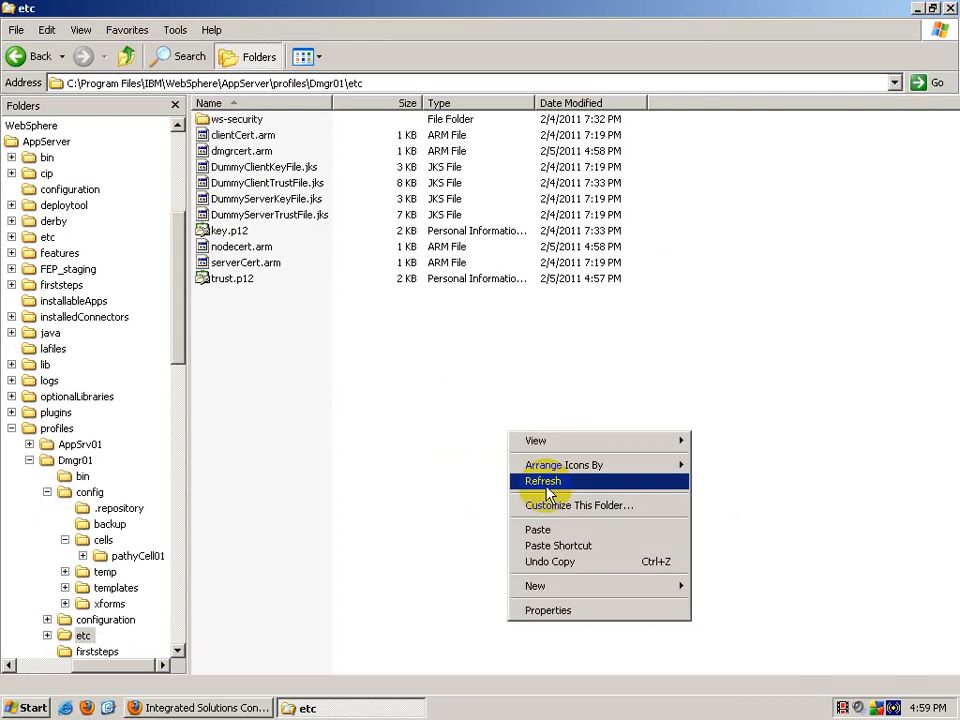
{"action": "left_click", "coordinate": [546, 482]}
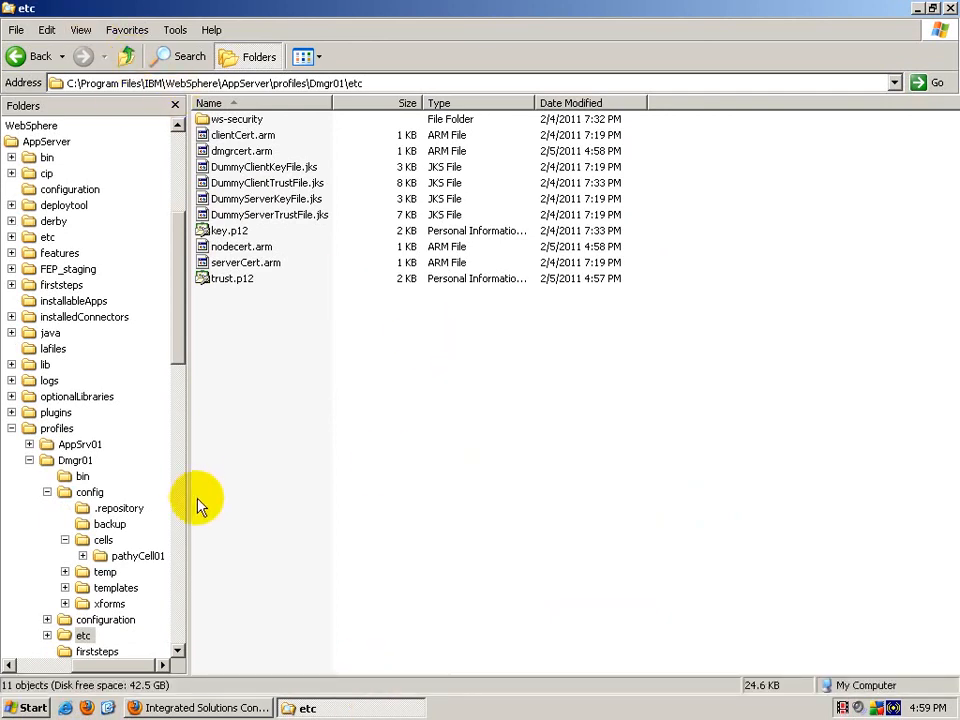
{"action": "left_click", "coordinate": [127, 57]}
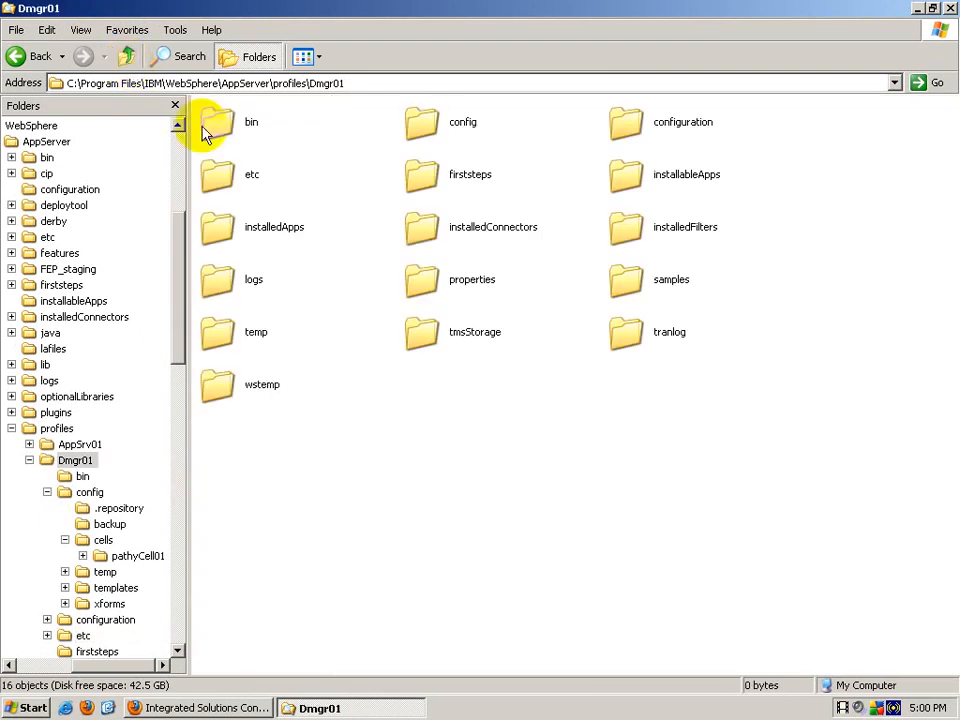
Step: Open AppSrv01's etc folder and create a desktop folder named 'from etc on AppSrv01'
{"action": "left_click", "coordinate": [127, 57]}
{"action": "double_click", "coordinate": [236, 124]}
{"action": "double_click", "coordinate": [246, 177]}
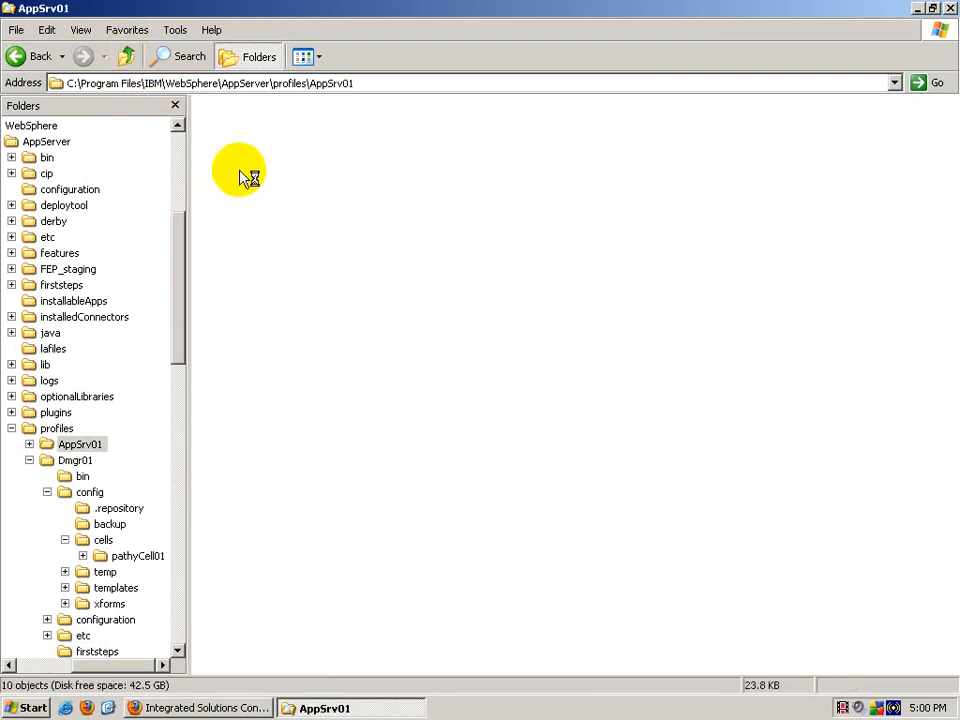
{"action": "left_click", "coordinate": [108, 708]}
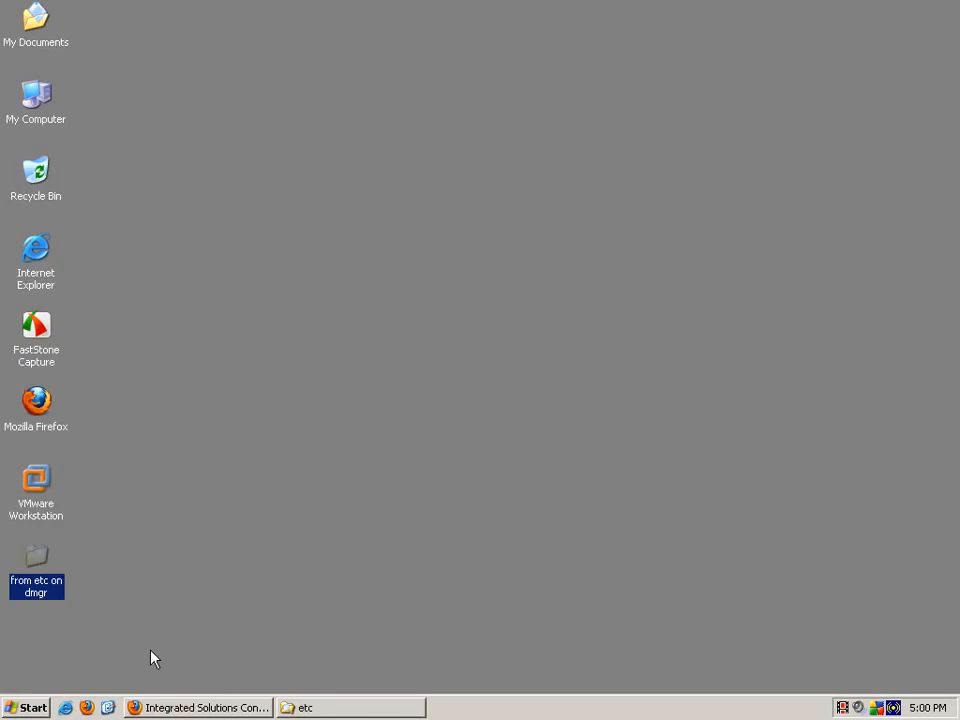
{"action": "right_click", "coordinate": [332, 370]}
{"action": "mouse_move", "coordinate": [490, 514]}
{"action": "left_click", "coordinate": [548, 515]}
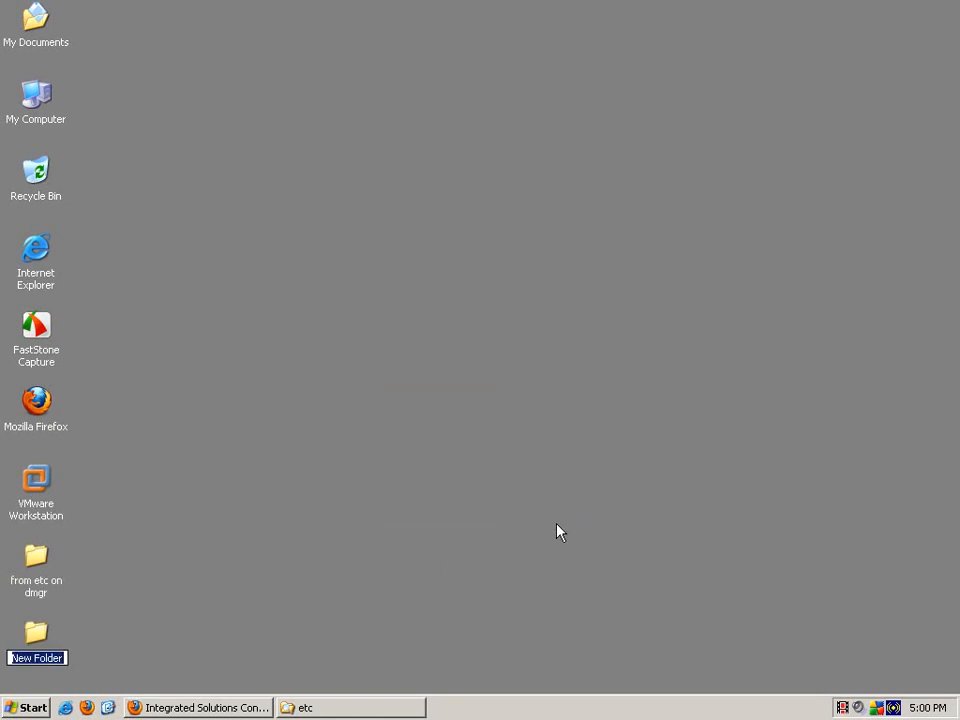
{"action": "type", "text": "from etc "}
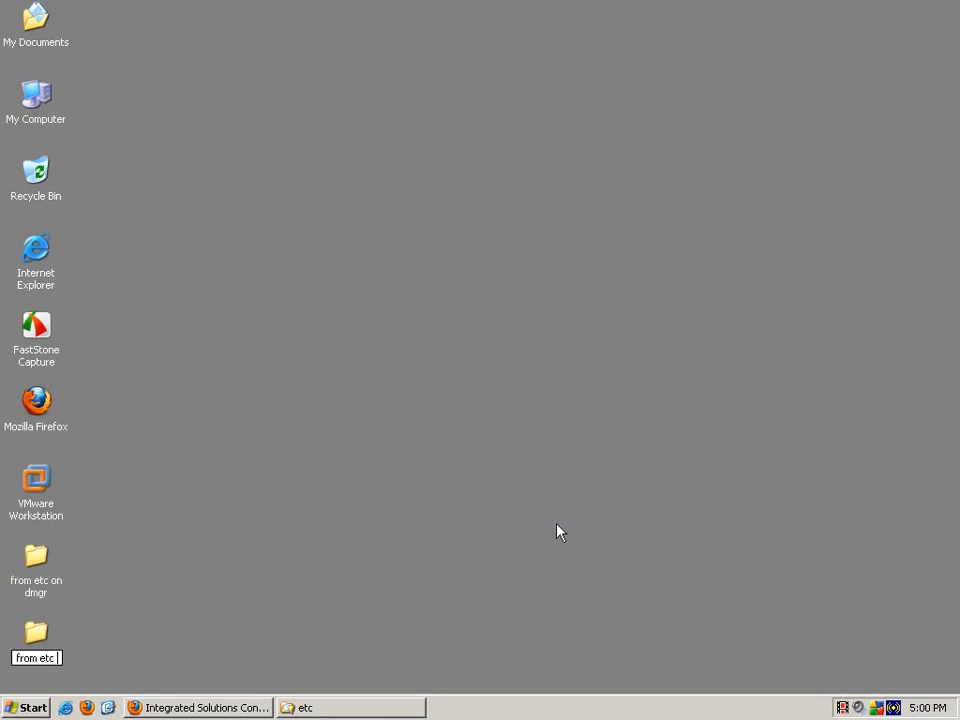
{"action": "type", "text": "on AppS"}
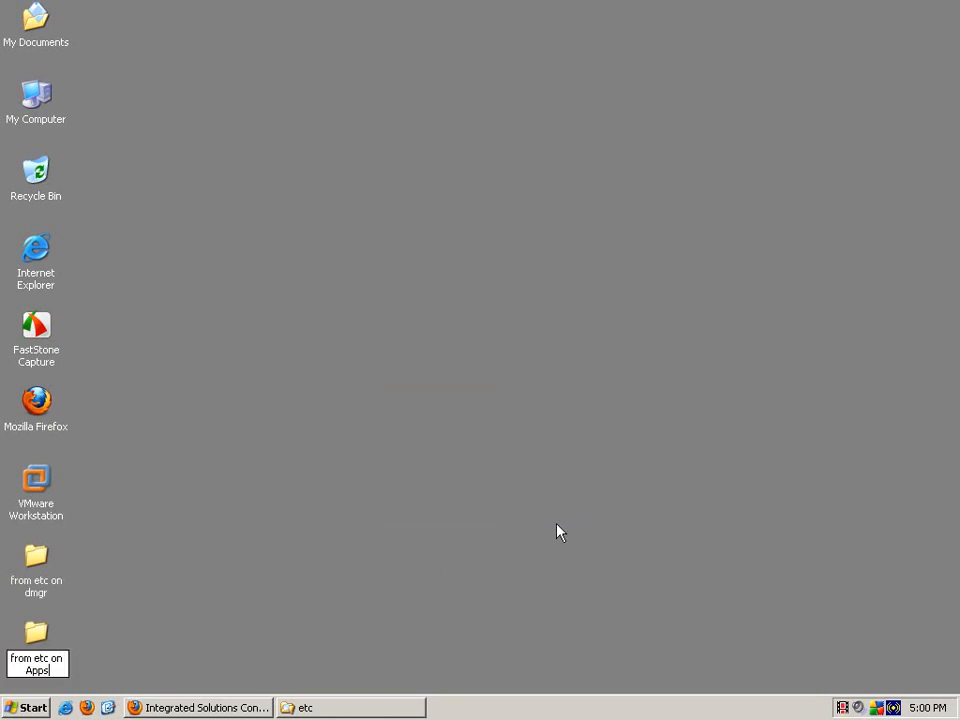
{"action": "type", "text": "rv01"}
{"action": "key", "text": "Return"}
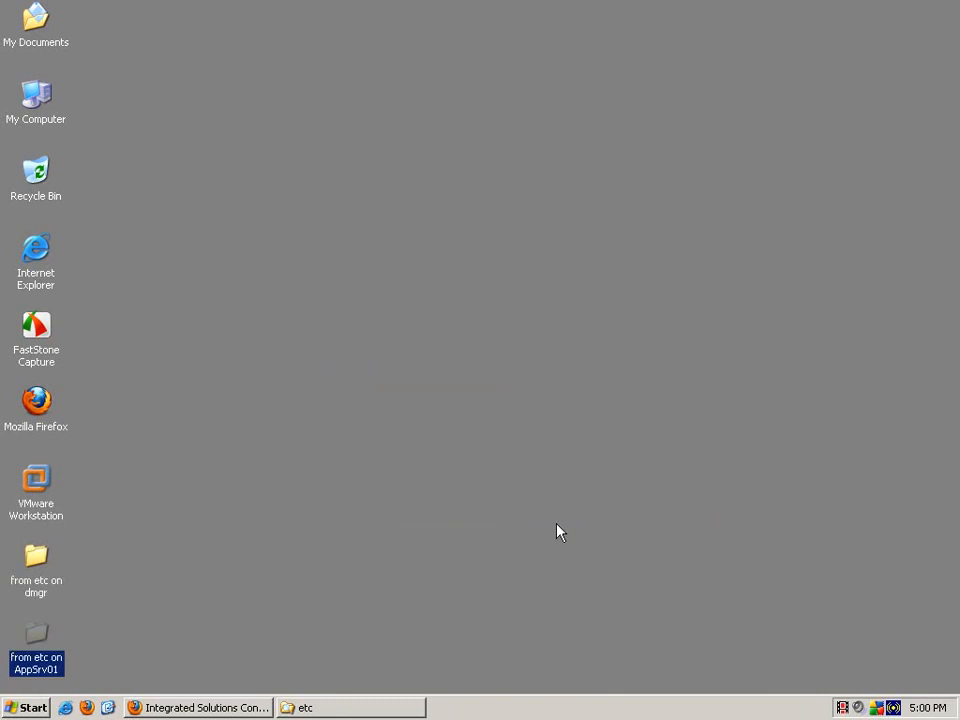
Step: Back up AppSrv01's trust.p12 into 'from etc on AppSrv01', then return to the AppSrv01 folder
{"action": "left_click", "coordinate": [396, 703]}
{"action": "right_click", "coordinate": [280, 283]}
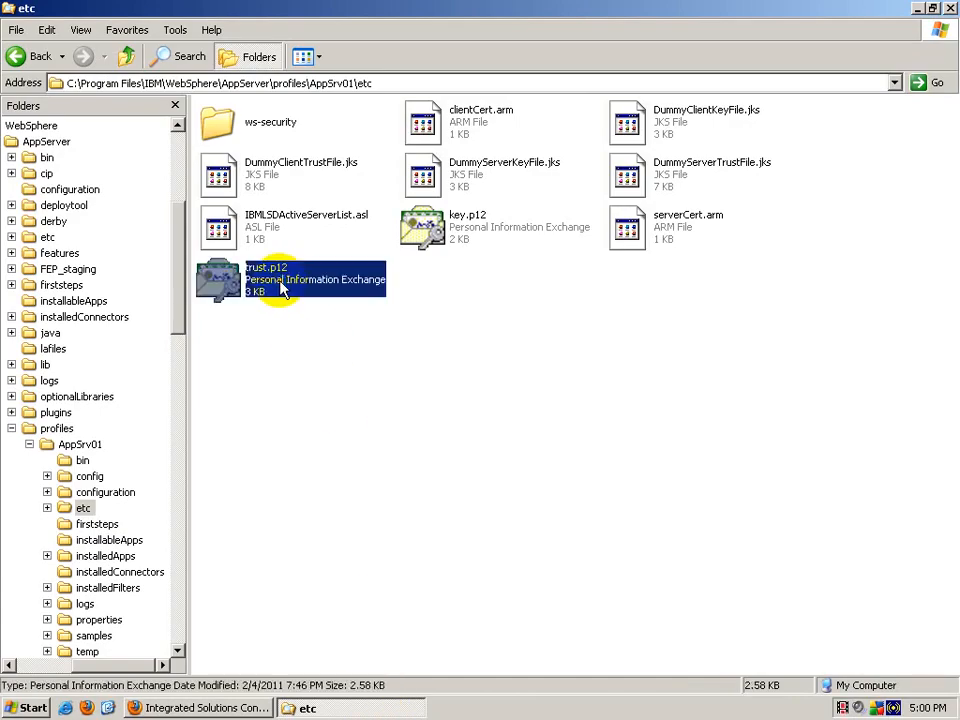
{"action": "left_click", "coordinate": [345, 452]}
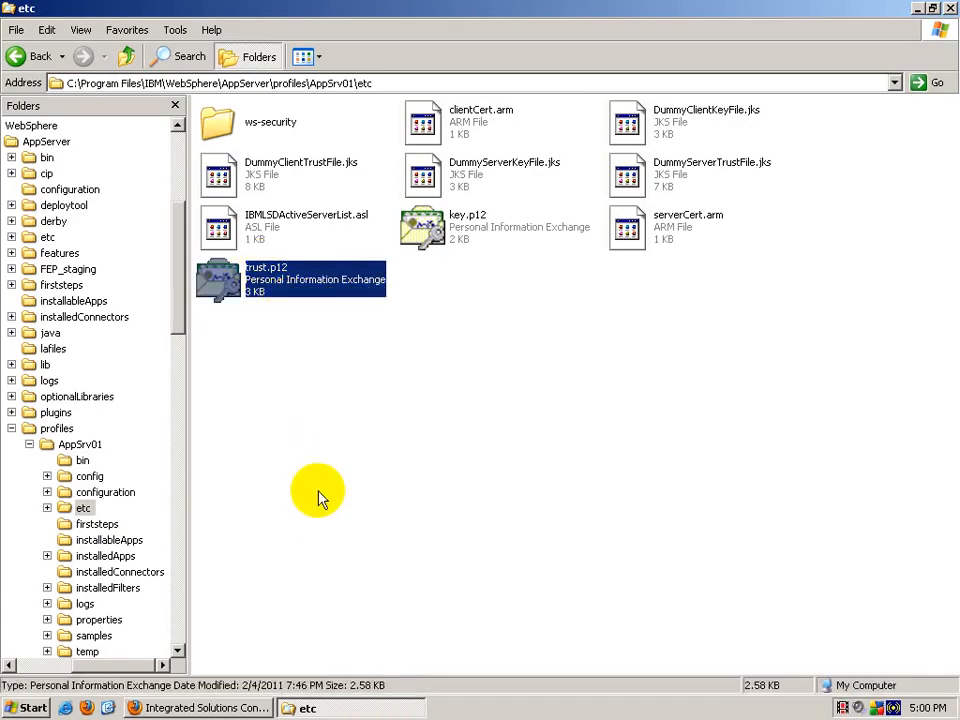
{"action": "left_click", "coordinate": [108, 707]}
{"action": "double_click", "coordinate": [38, 645]}
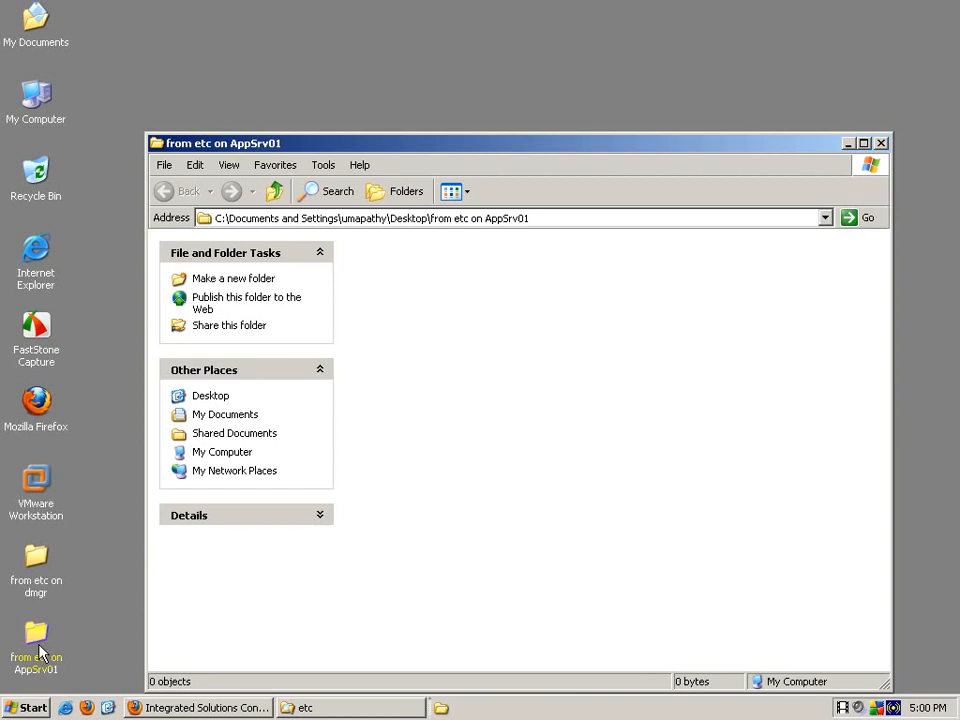
{"action": "right_click", "coordinate": [489, 377]}
{"action": "left_click", "coordinate": [542, 469]}
{"action": "left_click", "coordinate": [880, 144]}
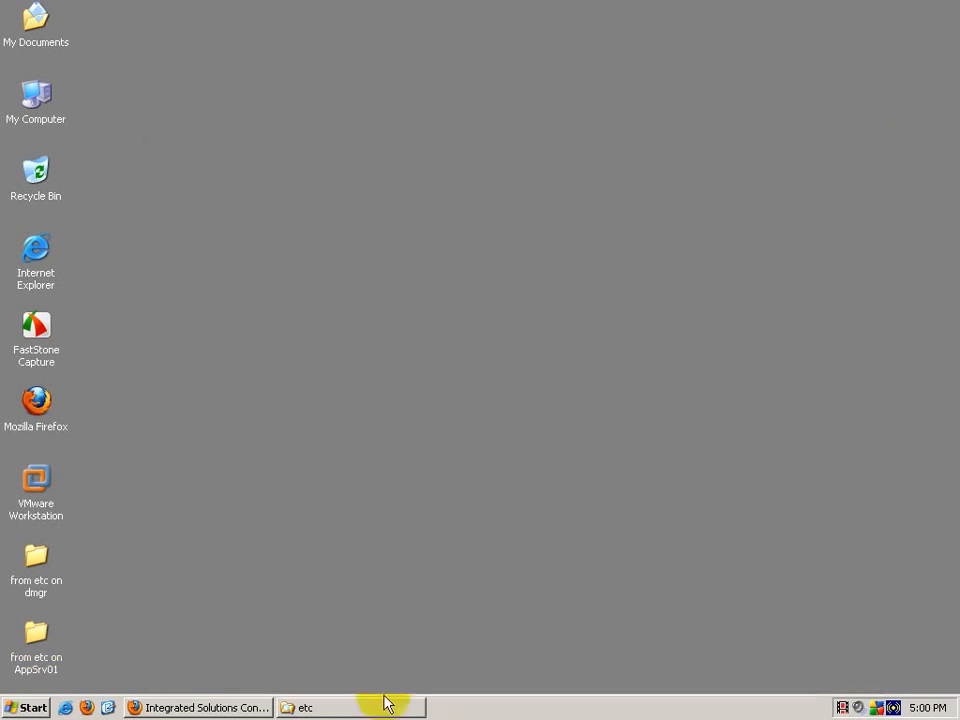
{"action": "left_click", "coordinate": [386, 707]}
{"action": "left_click", "coordinate": [124, 53]}
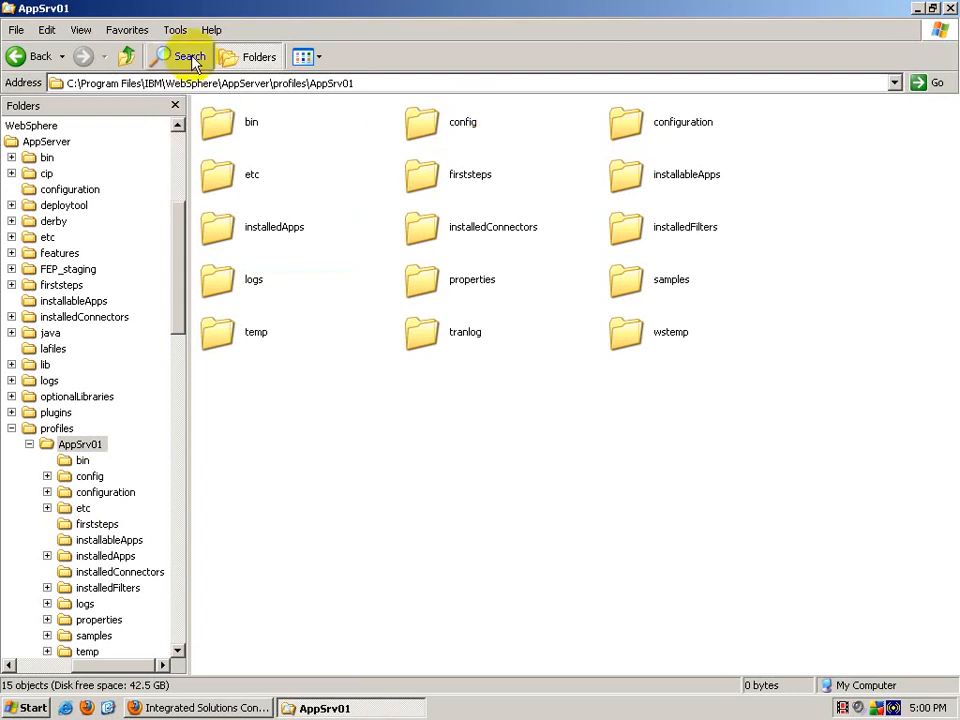
Step: Copy trust.p12 from Dmgr01\config\cells\pathyCell01
{"action": "left_click", "coordinate": [126, 54]}
{"action": "double_click", "coordinate": [455, 117]}
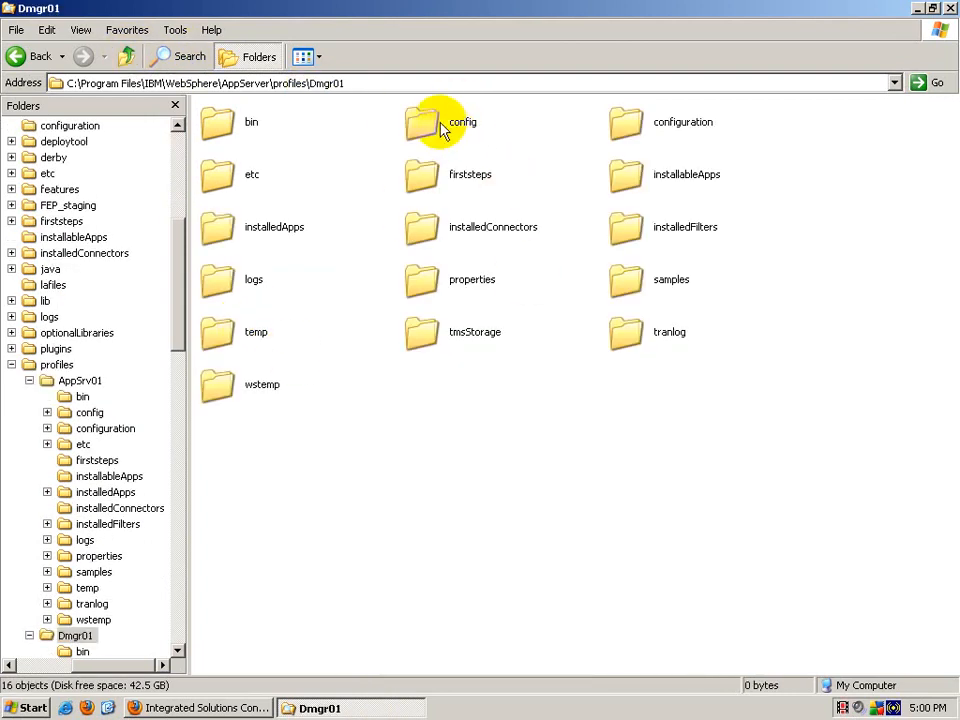
{"action": "double_click", "coordinate": [438, 130]}
{"action": "left_click", "coordinate": [668, 125]}
{"action": "double_click", "coordinate": [668, 125]}
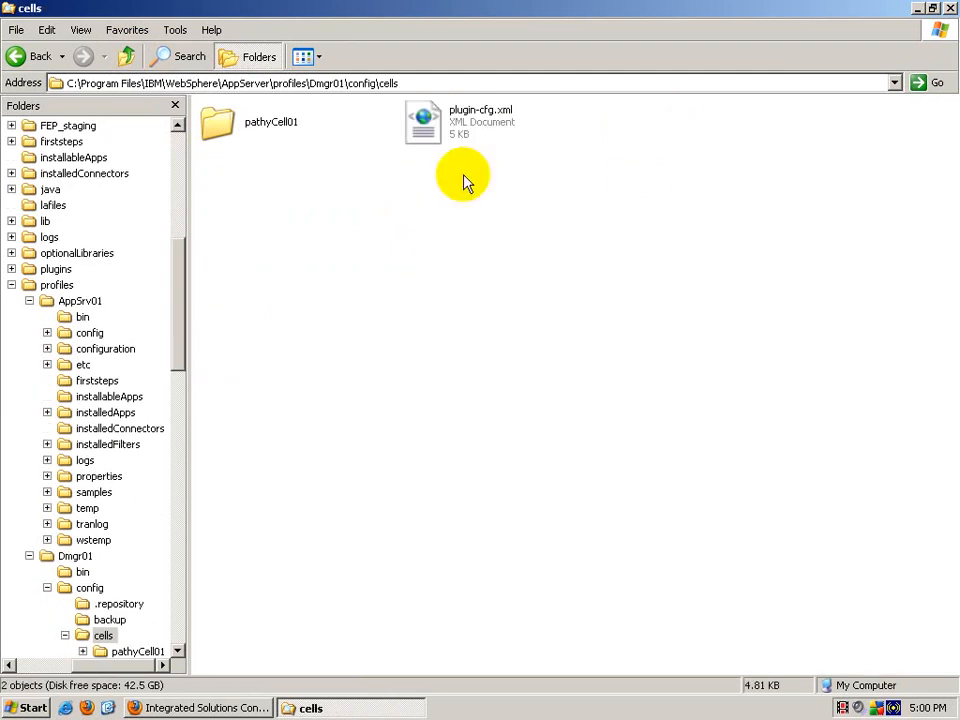
{"action": "double_click", "coordinate": [226, 120]}
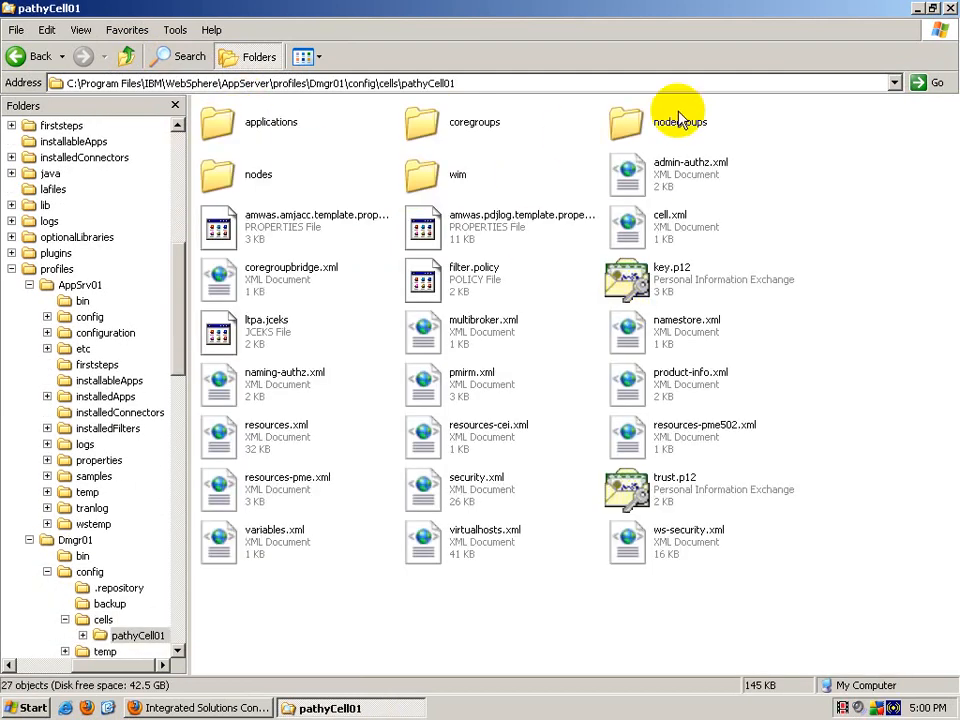
{"action": "right_click", "coordinate": [705, 488]}
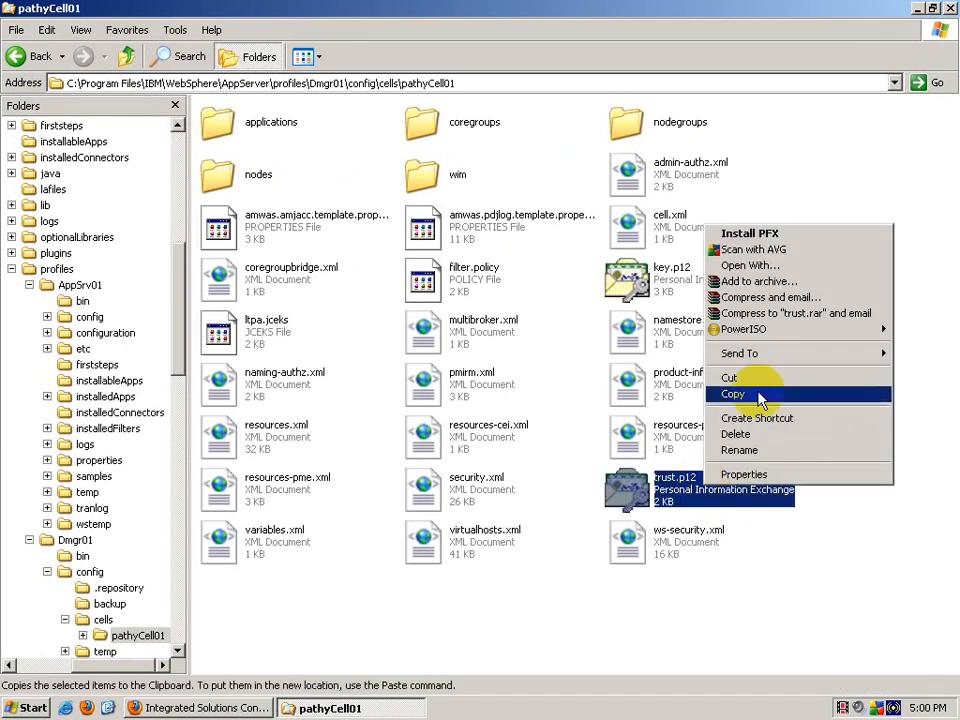
{"action": "left_click", "coordinate": [760, 396]}
Step: Paste it into AppSrv01's etc folder, confirming replacement of the original trust.p12
{"action": "left_click", "coordinate": [128, 56]}
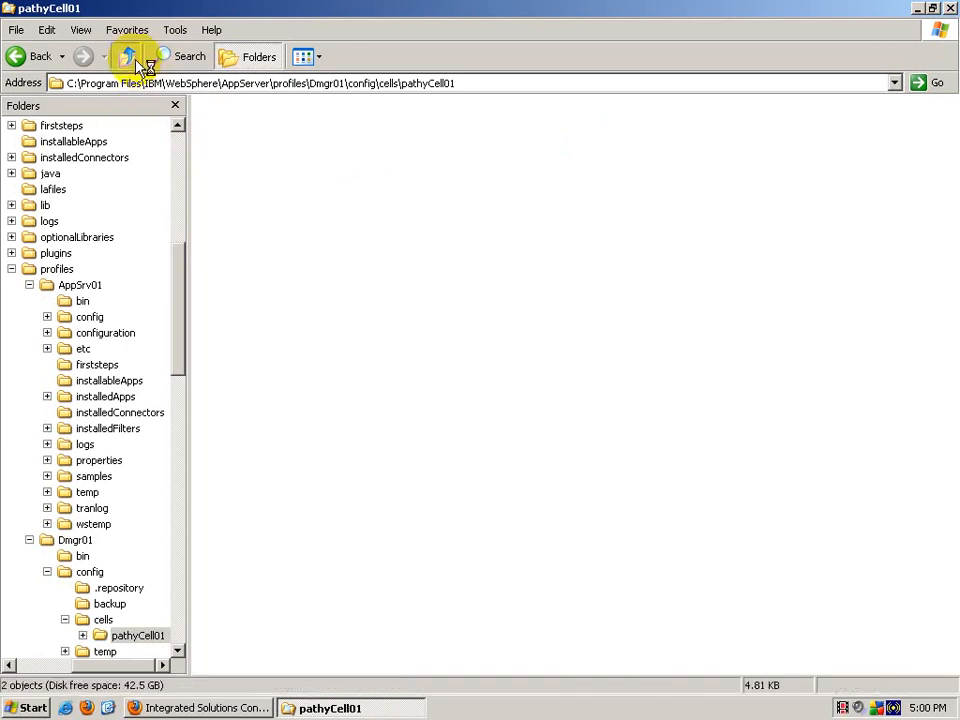
{"action": "left_click", "coordinate": [128, 56]}
{"action": "left_click", "coordinate": [128, 56]}
{"action": "left_click", "coordinate": [128, 56]}
{"action": "double_click", "coordinate": [217, 122]}
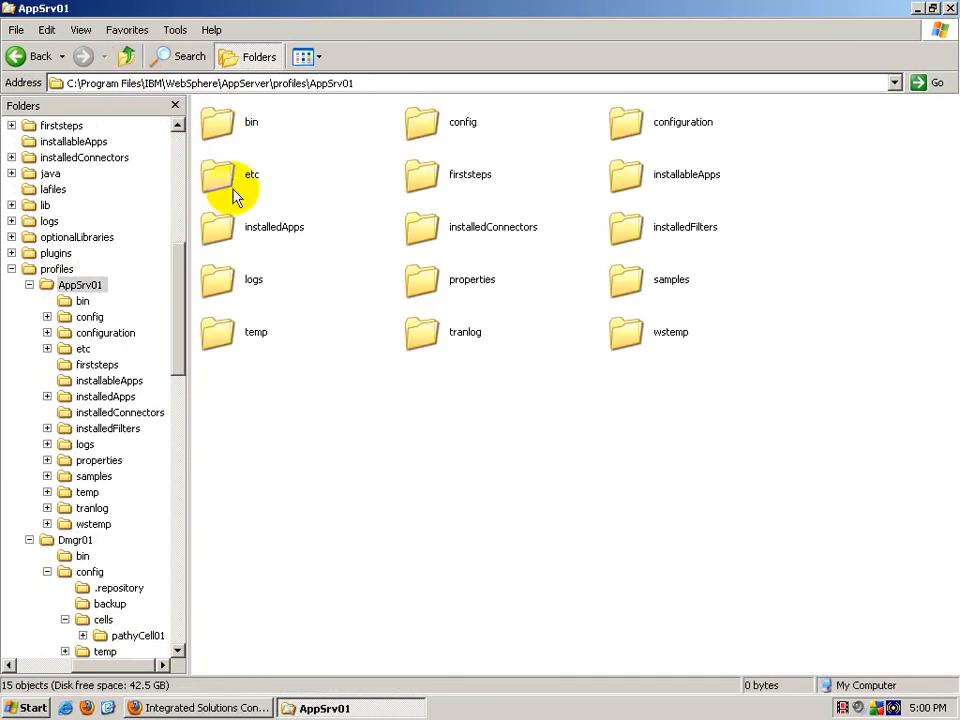
{"action": "double_click", "coordinate": [224, 178]}
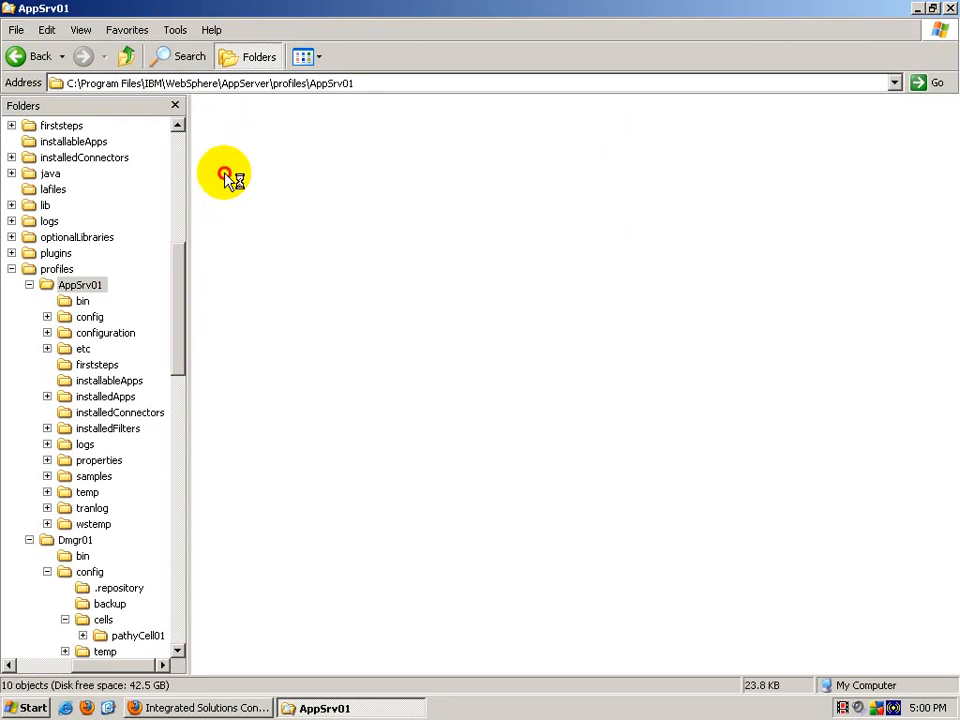
{"action": "right_click", "coordinate": [491, 390]}
{"action": "left_click", "coordinate": [533, 487]}
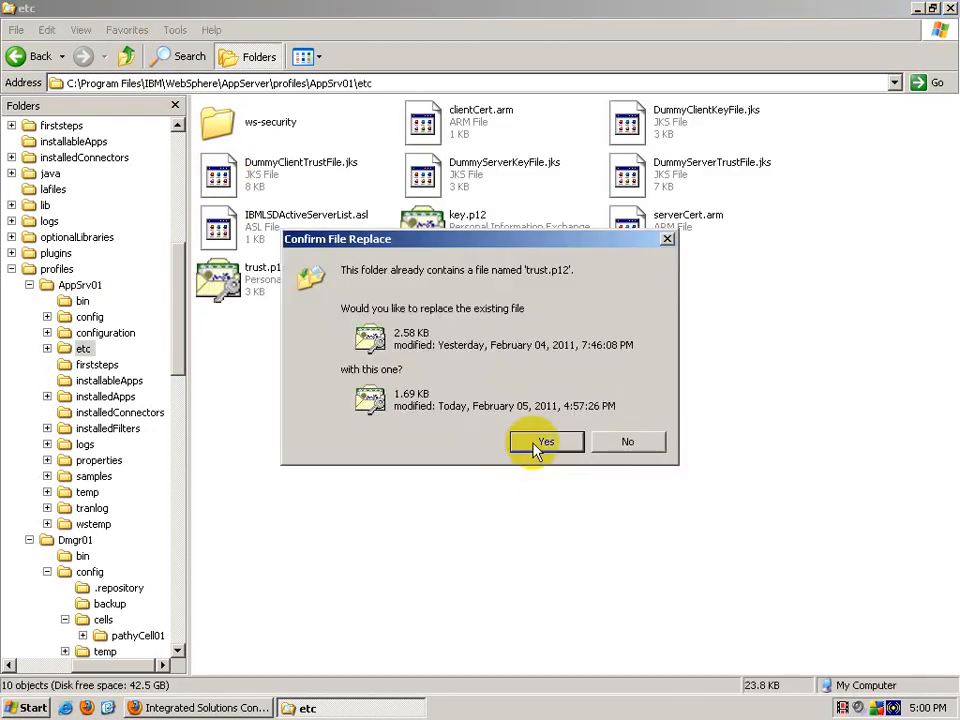
{"action": "left_click", "coordinate": [536, 443]}
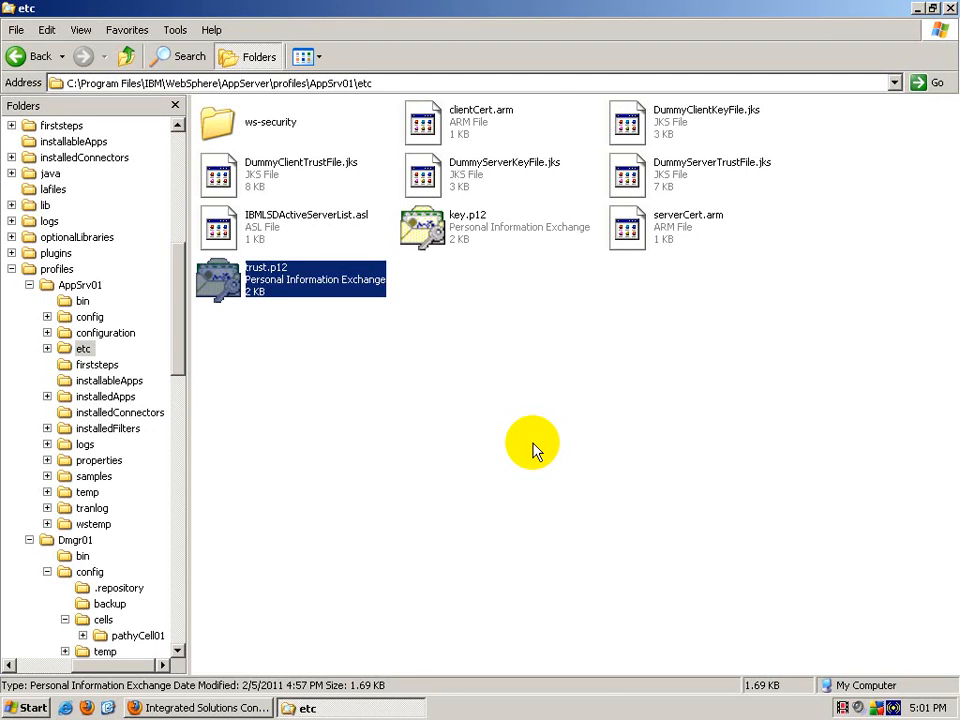
Step: Log out of the Integrated Solutions Console and close Firefox
{"action": "left_click", "coordinate": [360, 707]}
{"action": "left_click", "coordinate": [242, 707]}
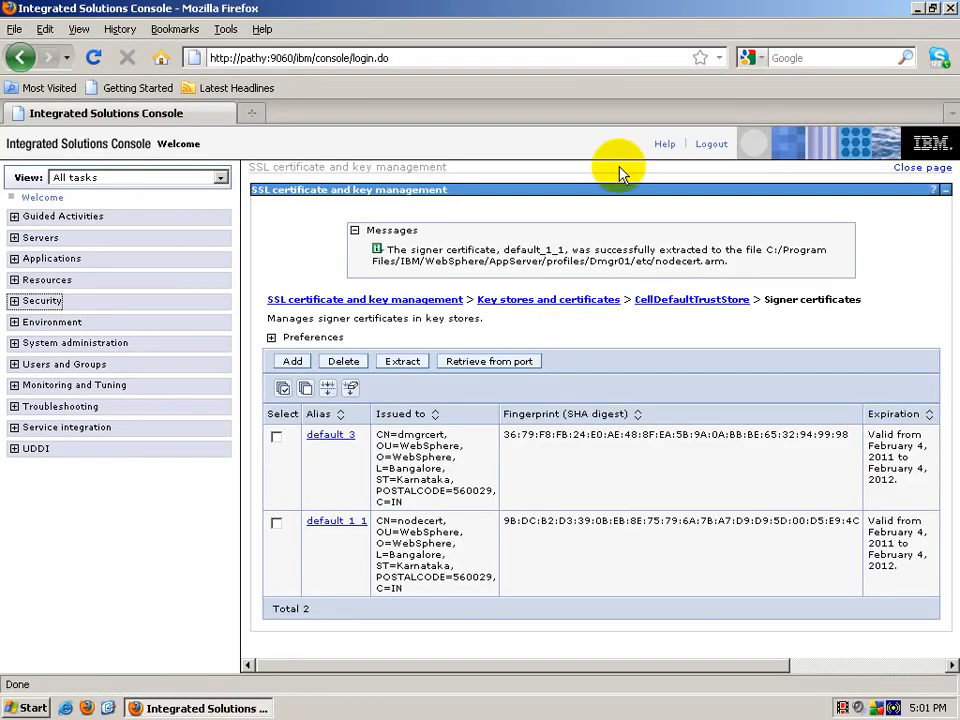
{"action": "left_click", "coordinate": [709, 148]}
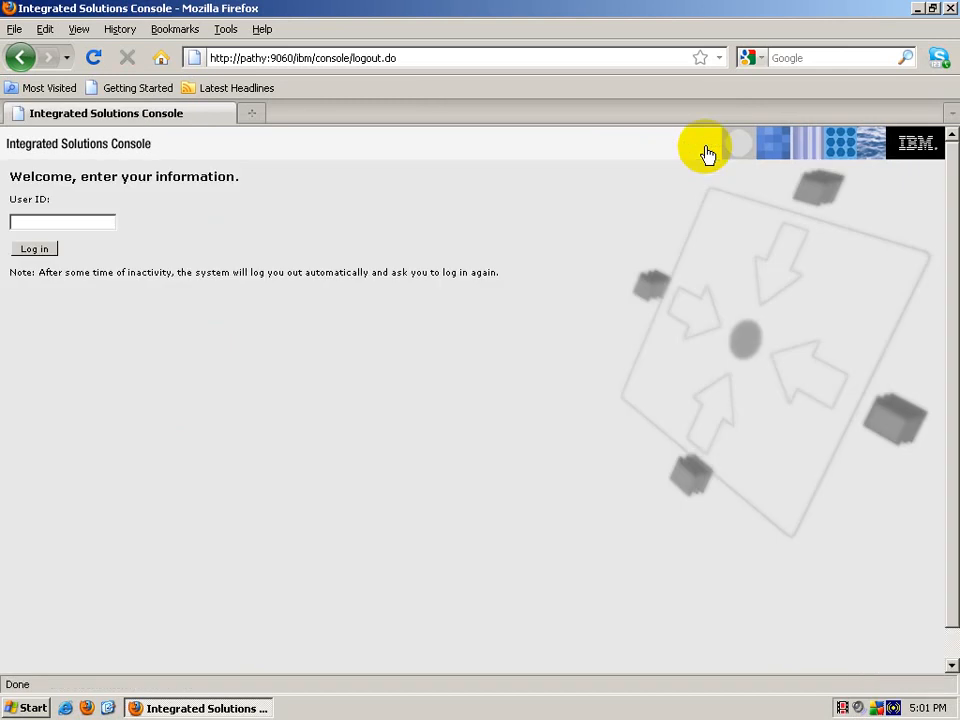
{"action": "left_click", "coordinate": [950, 8]}
Step: Stop the Dmgr01 deployment manager from the Start menu's WebSphere profile entries
{"action": "left_click", "coordinate": [25, 708]}
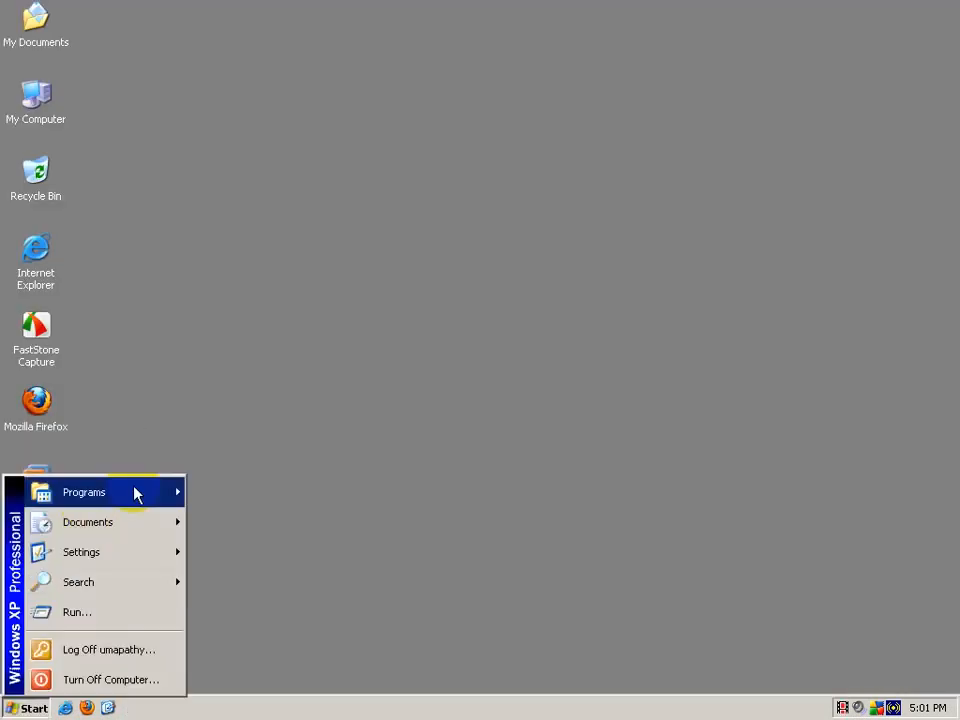
{"action": "mouse_move", "coordinate": [135, 494]}
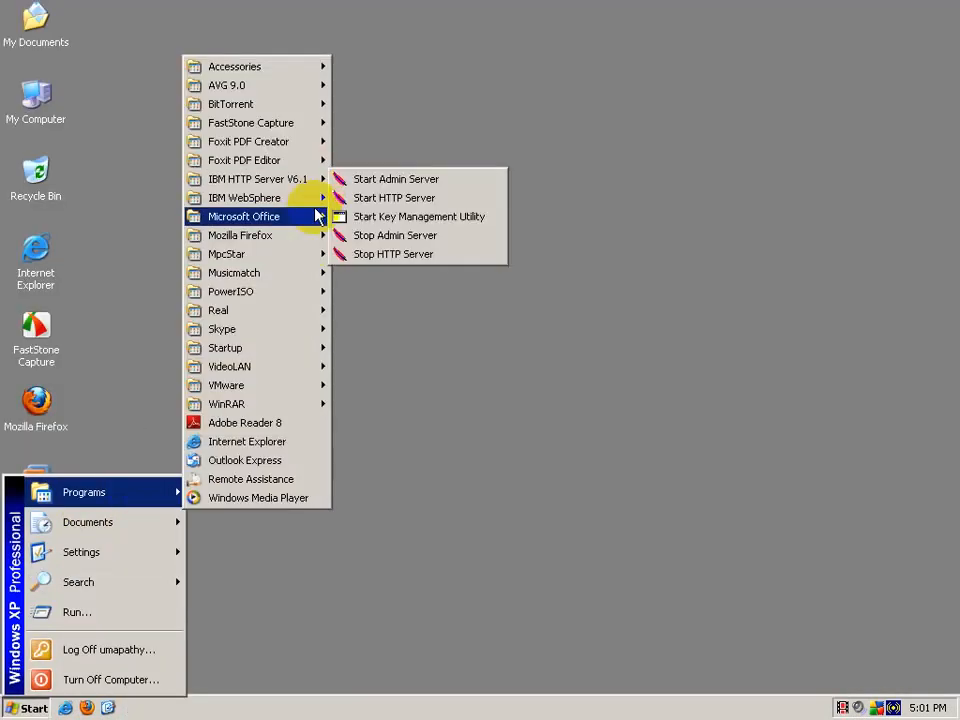
{"action": "mouse_move", "coordinate": [317, 202]}
{"action": "mouse_move", "coordinate": [571, 204]}
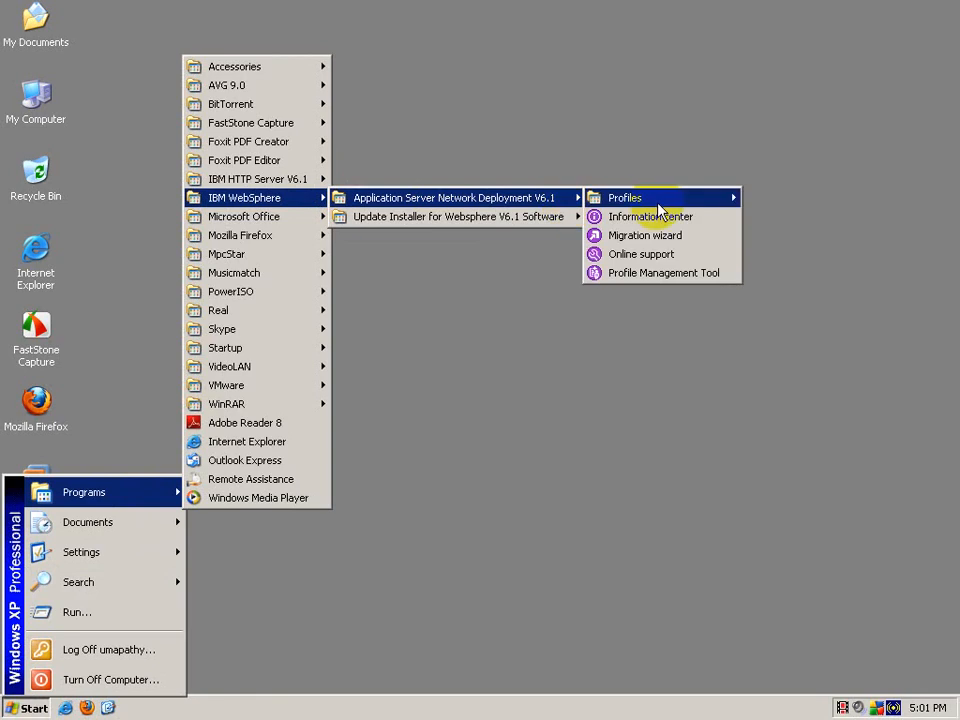
{"action": "mouse_move", "coordinate": [700, 198]}
{"action": "mouse_move", "coordinate": [750, 198]}
{"action": "left_click", "coordinate": [578, 253]}
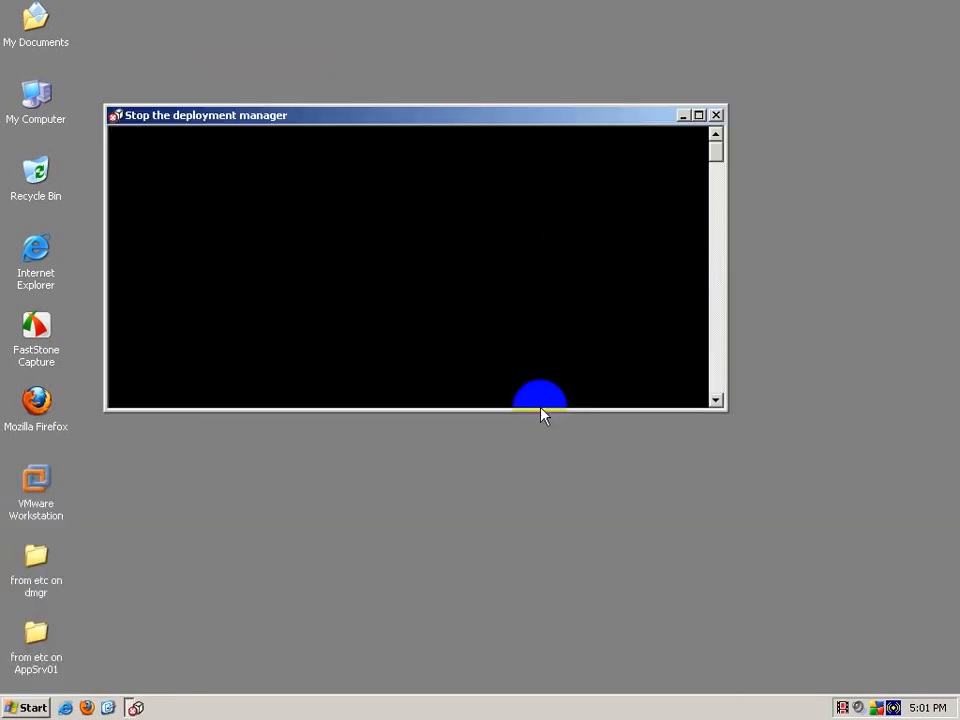
Step: Browse to C:\Program Files\IBM\WebSphere\AppServer\profiles\AppSrv01\bin in Explorer
{"action": "double_click", "coordinate": [33, 100]}
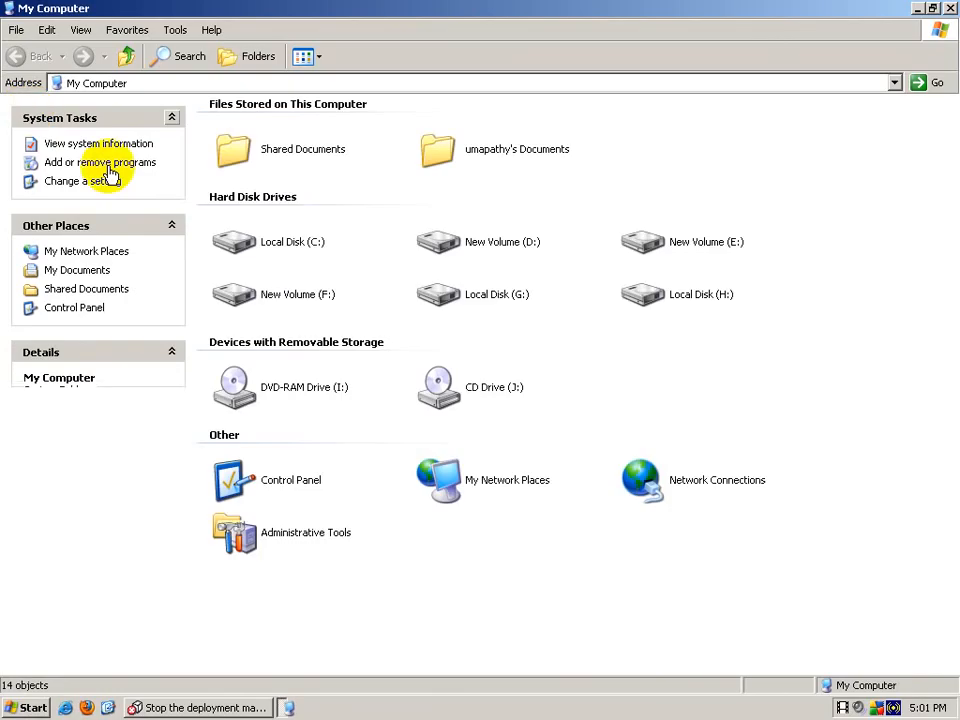
{"action": "double_click", "coordinate": [312, 248]}
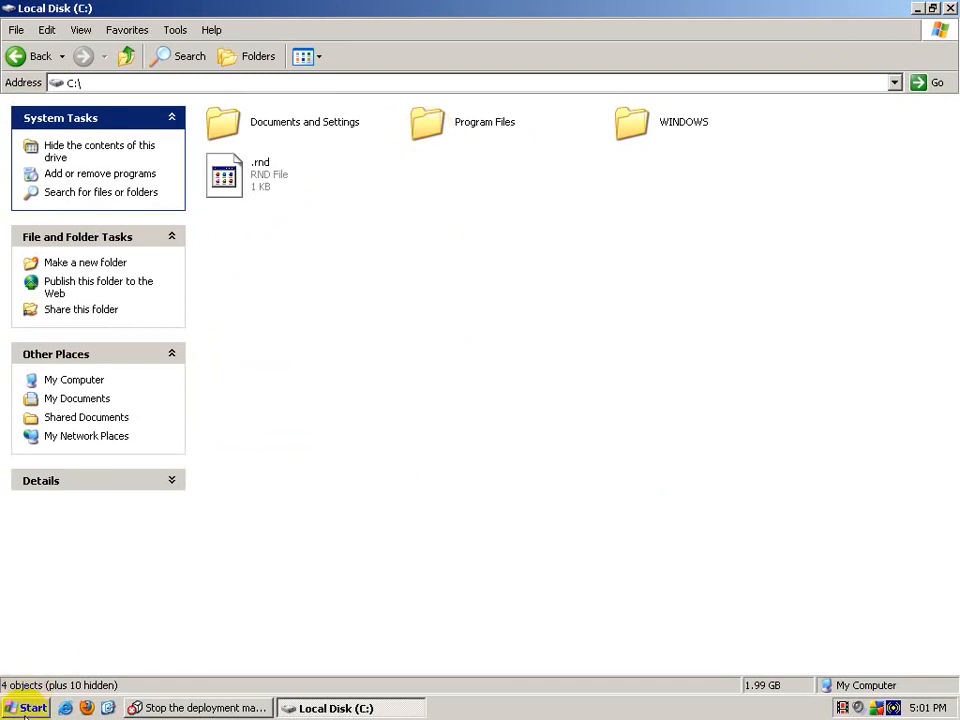
{"action": "double_click", "coordinate": [540, 130]}
{"action": "double_click", "coordinate": [654, 226]}
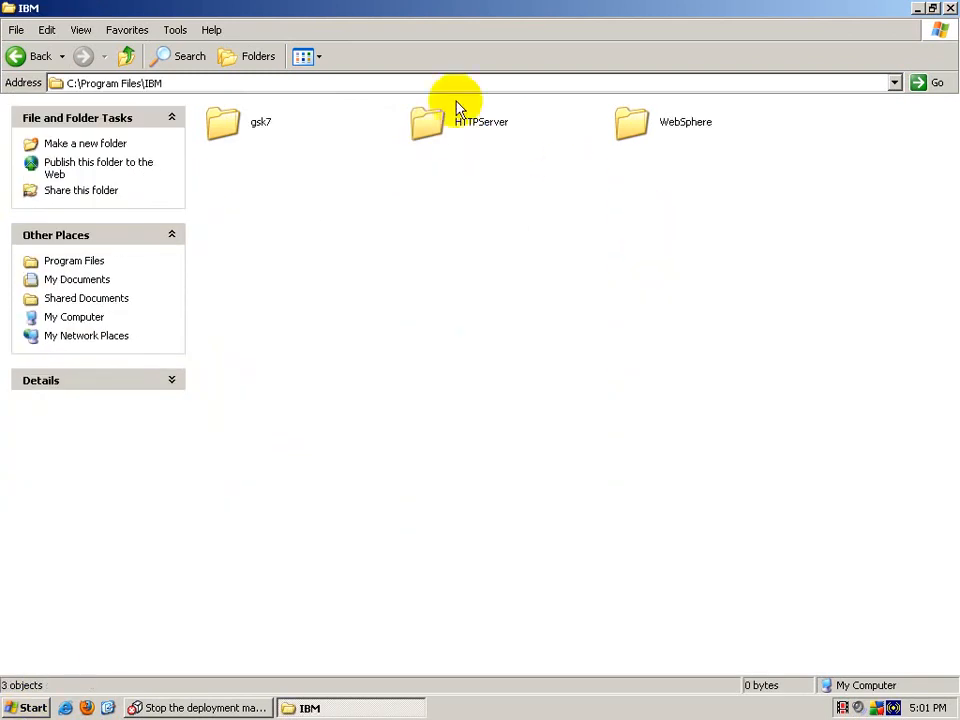
{"action": "double_click", "coordinate": [668, 120]}
{"action": "left_click", "coordinate": [238, 124]}
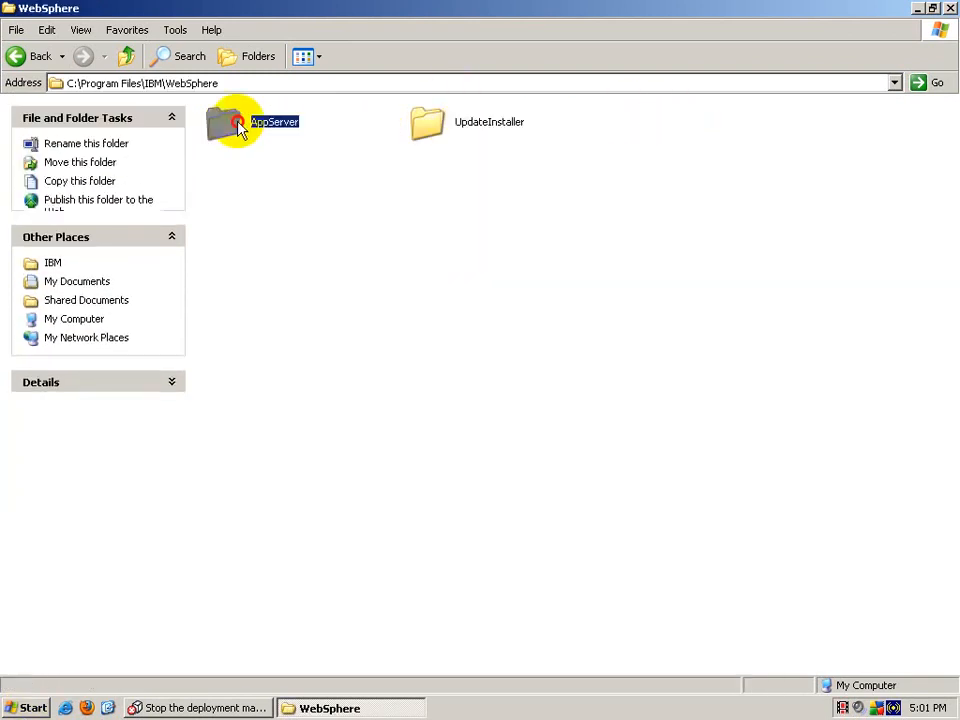
{"action": "double_click", "coordinate": [238, 126]}
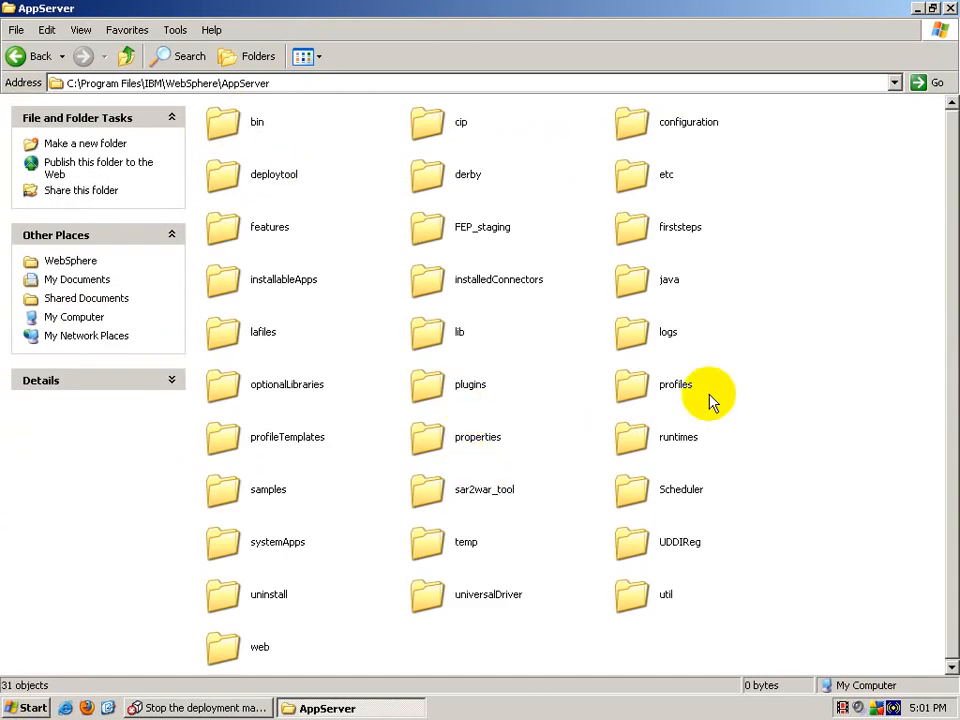
{"action": "double_click", "coordinate": [654, 390]}
{"action": "double_click", "coordinate": [232, 122]}
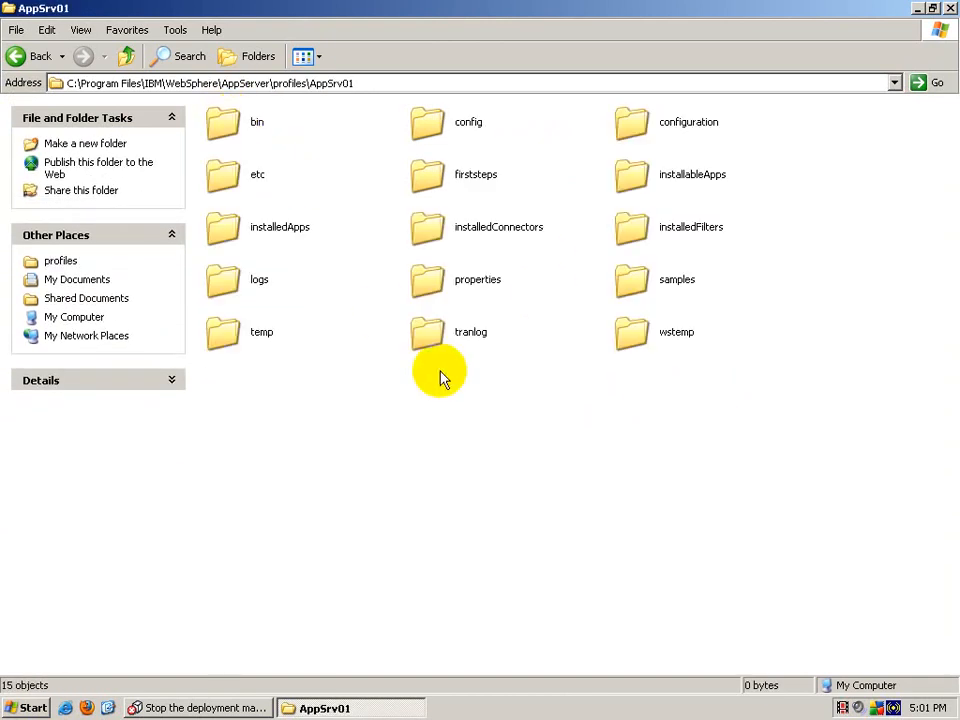
{"action": "double_click", "coordinate": [234, 126]}
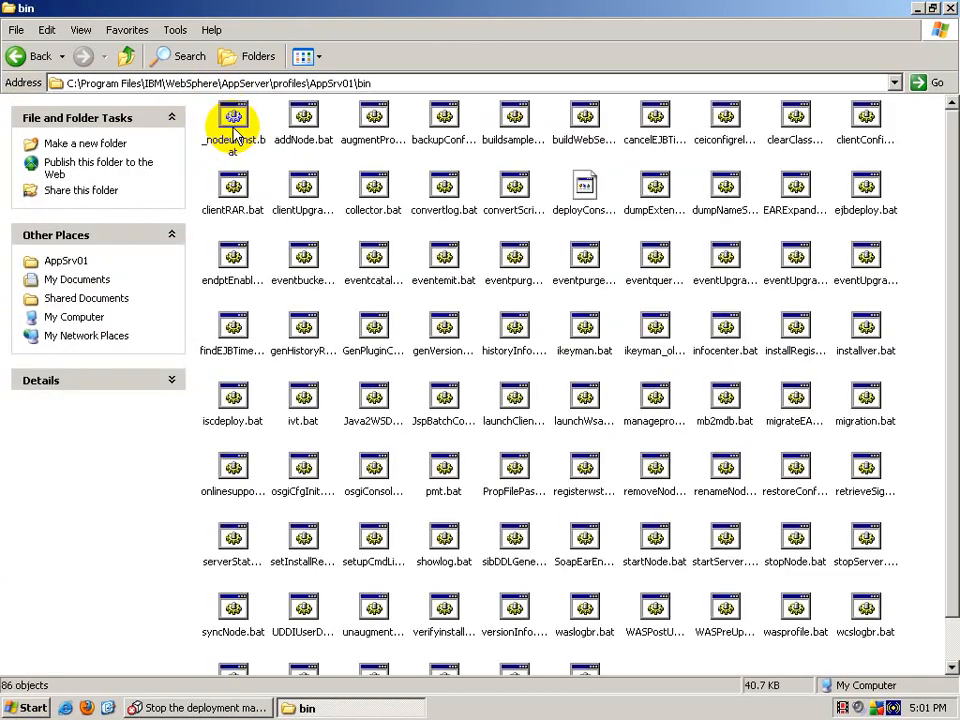
Step: Run stopNode.bat to stop the node agent, then close the bin folder window
{"action": "type", "text": "sto"}
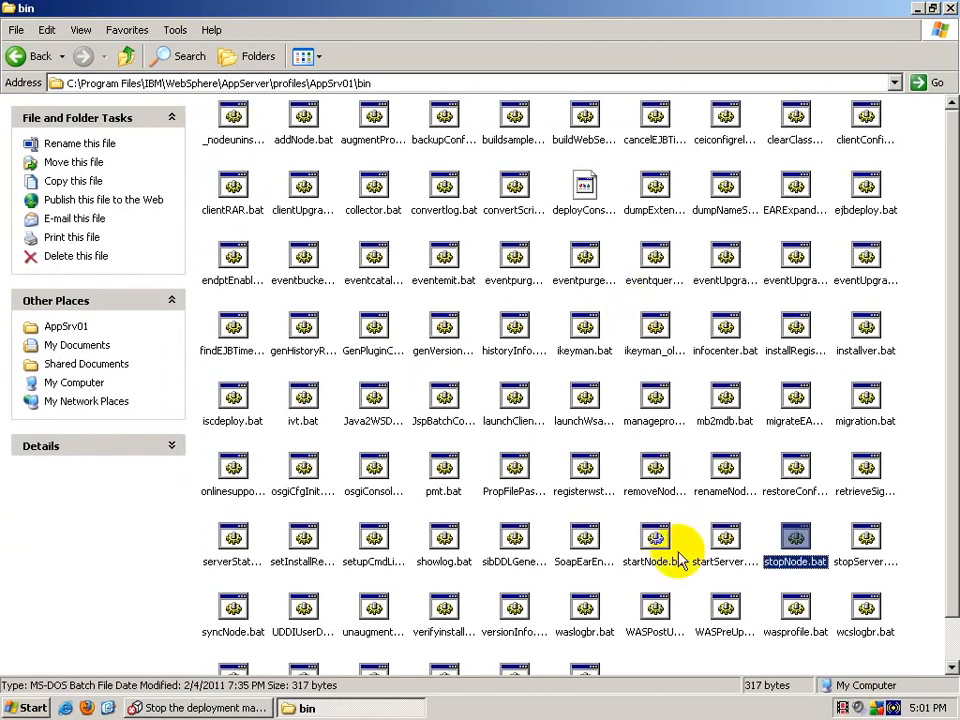
{"action": "double_click", "coordinate": [795, 545]}
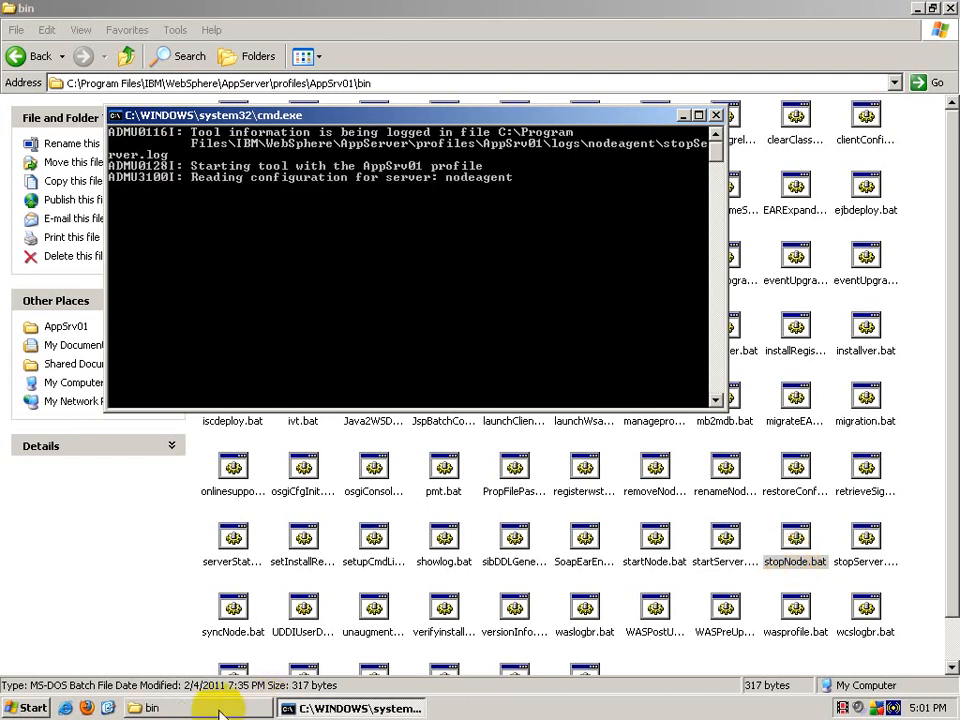
{"action": "right_click", "coordinate": [225, 708]}
{"action": "left_click", "coordinate": [218, 697]}
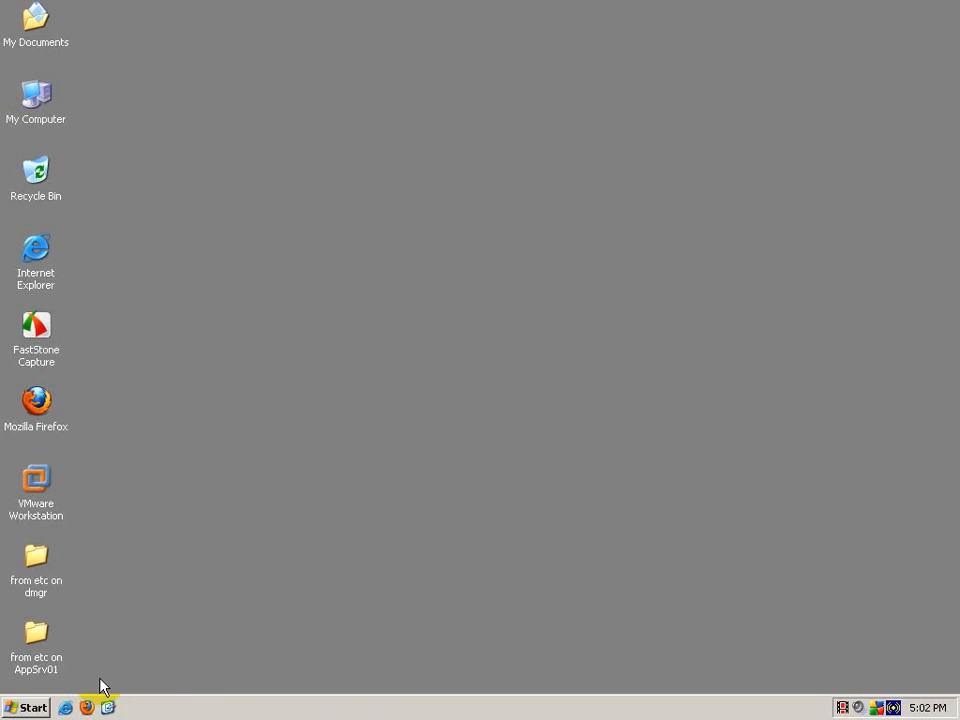
Step: Start the Dmgr01 deployment manager from the Start menu's WebSphere profile entries
{"action": "left_click", "coordinate": [26, 707]}
{"action": "mouse_move", "coordinate": [161, 494]}
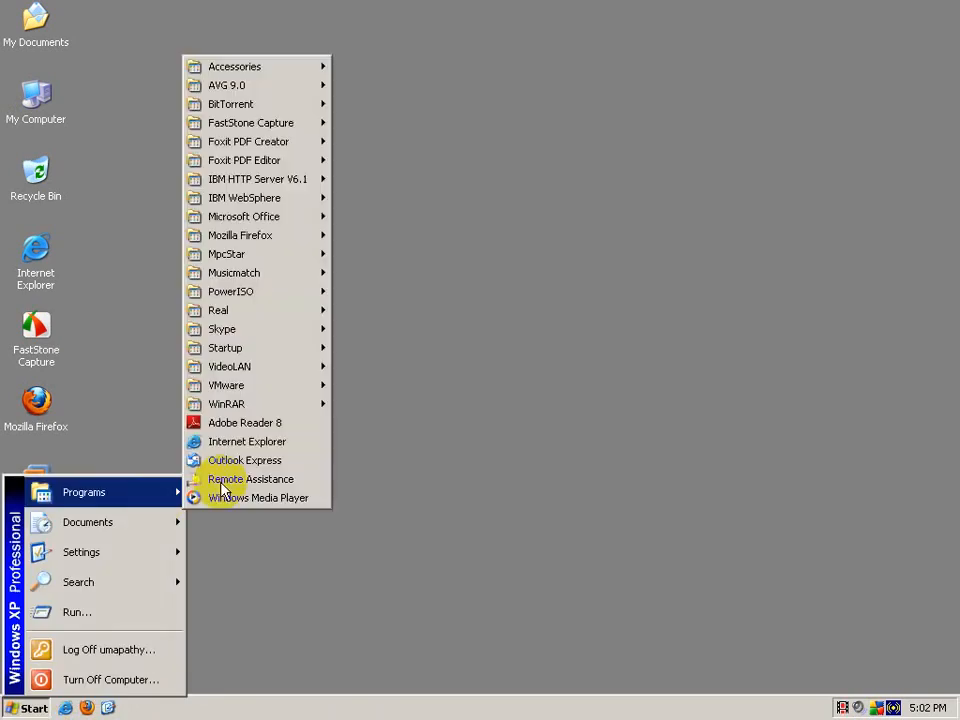
{"action": "mouse_move", "coordinate": [259, 198]}
{"action": "mouse_move", "coordinate": [560, 198]}
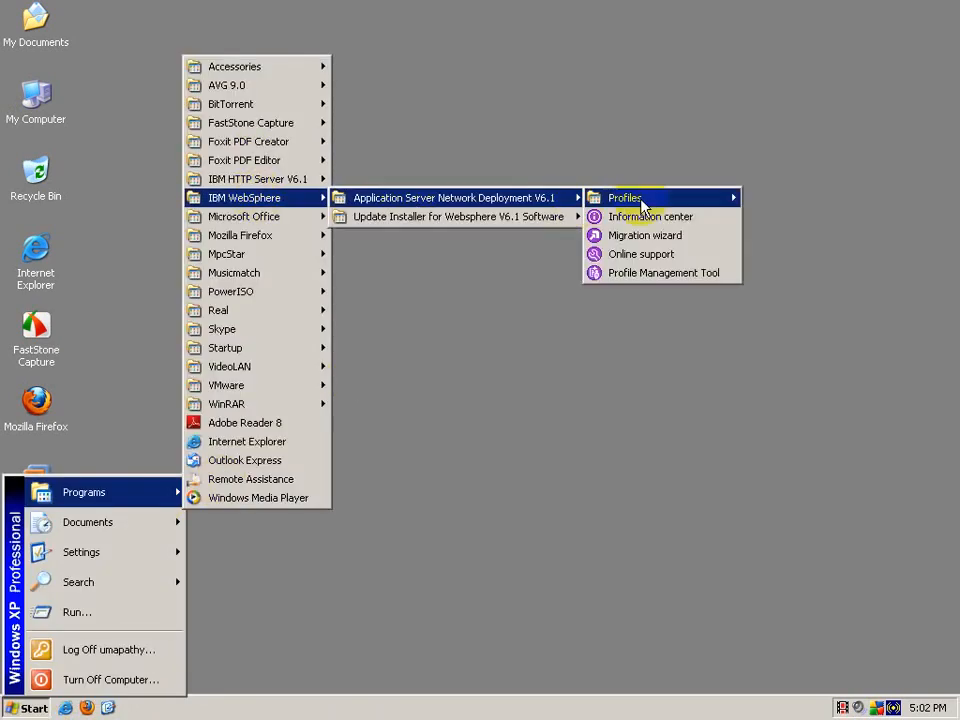
{"action": "mouse_move", "coordinate": [716, 206]}
{"action": "mouse_move", "coordinate": [784, 199]}
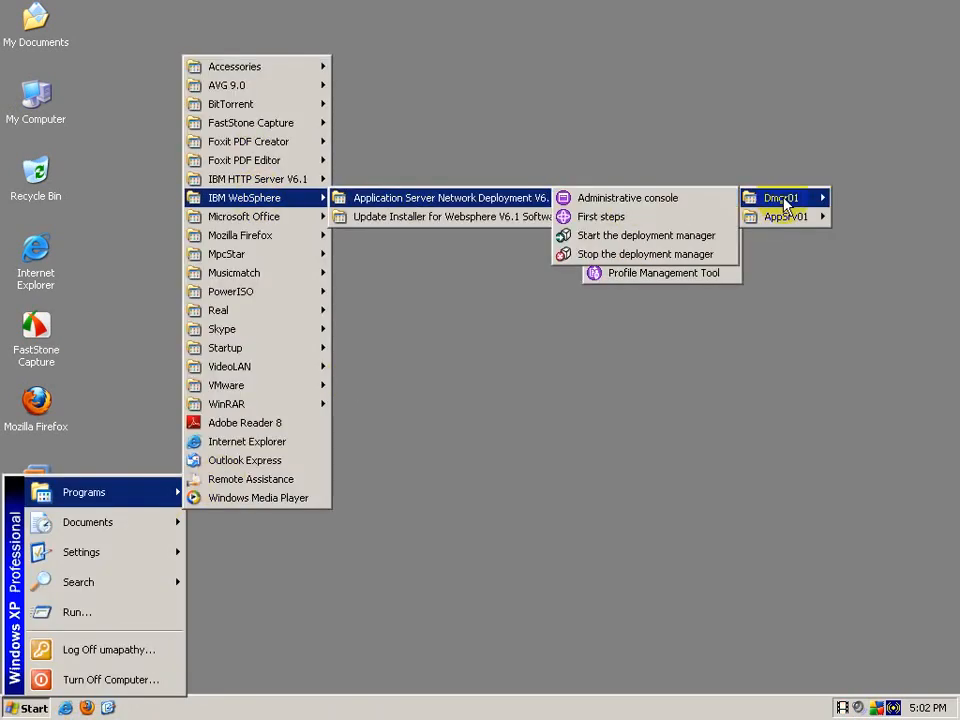
{"action": "left_click", "coordinate": [658, 236]}
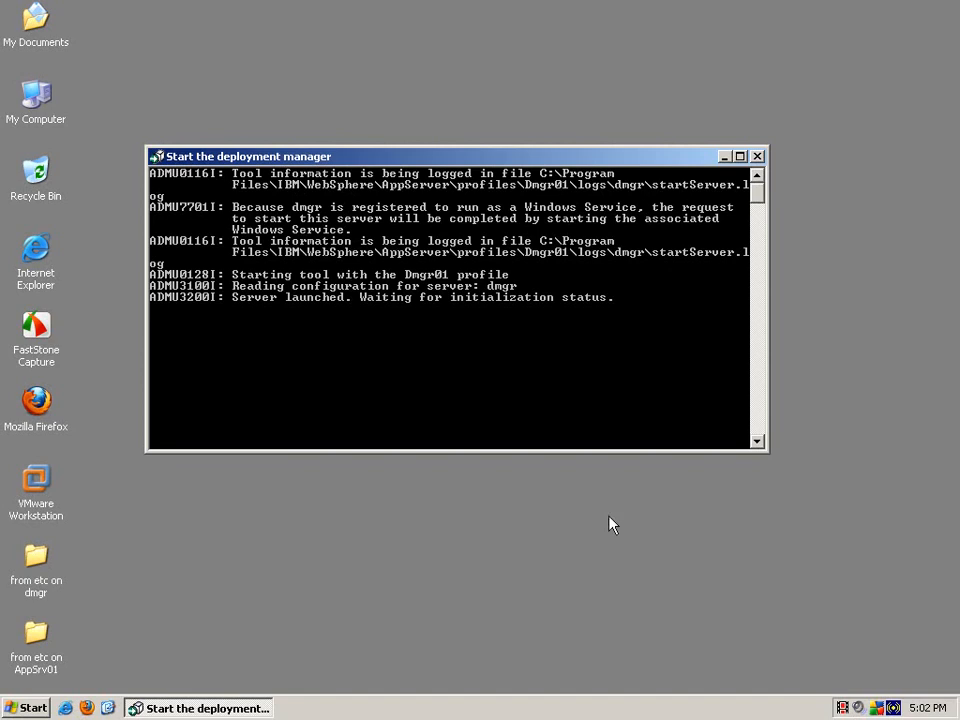
Step: Refresh the desktop and check that server dmgr reports open for e-business
{"action": "right_click", "coordinate": [378, 40]}
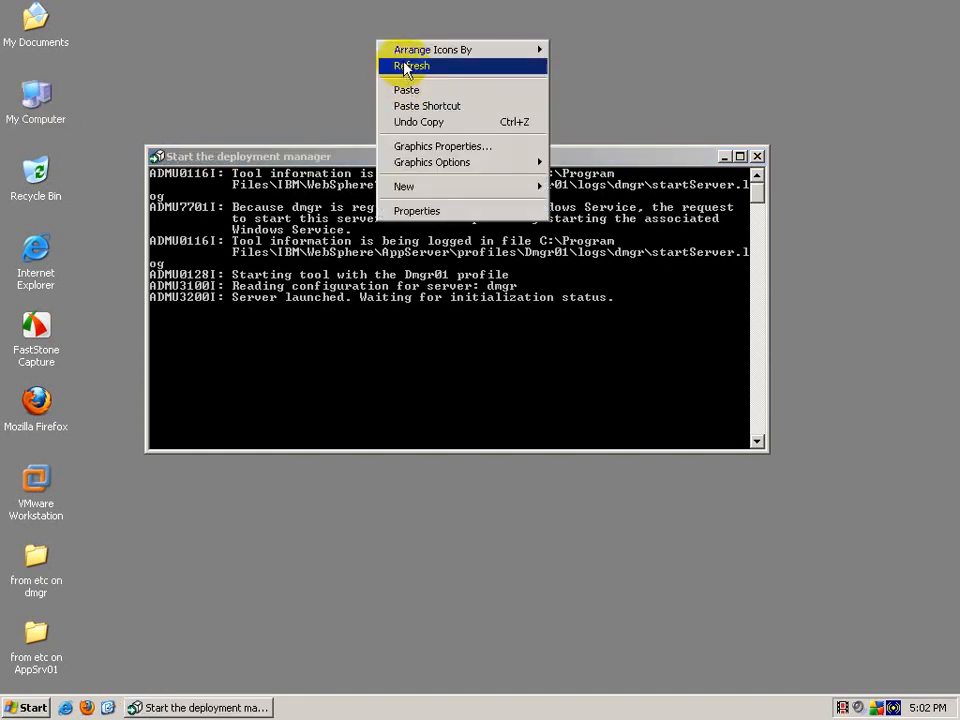
{"action": "left_click", "coordinate": [395, 64]}
{"action": "left_click", "coordinate": [445, 160]}
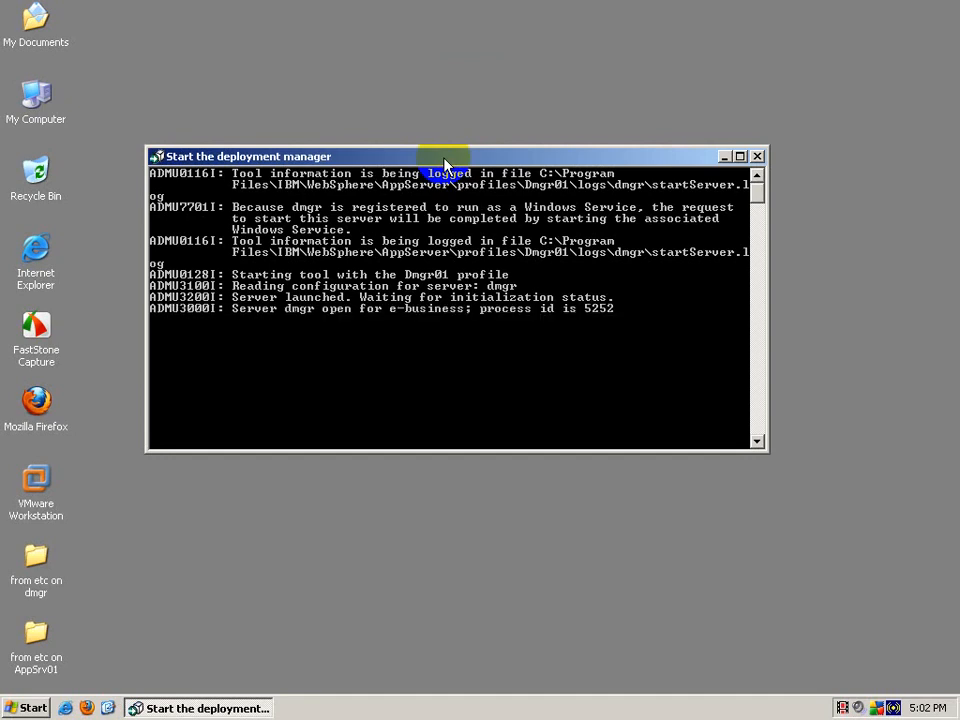
{"action": "double_click", "coordinate": [42, 130]}
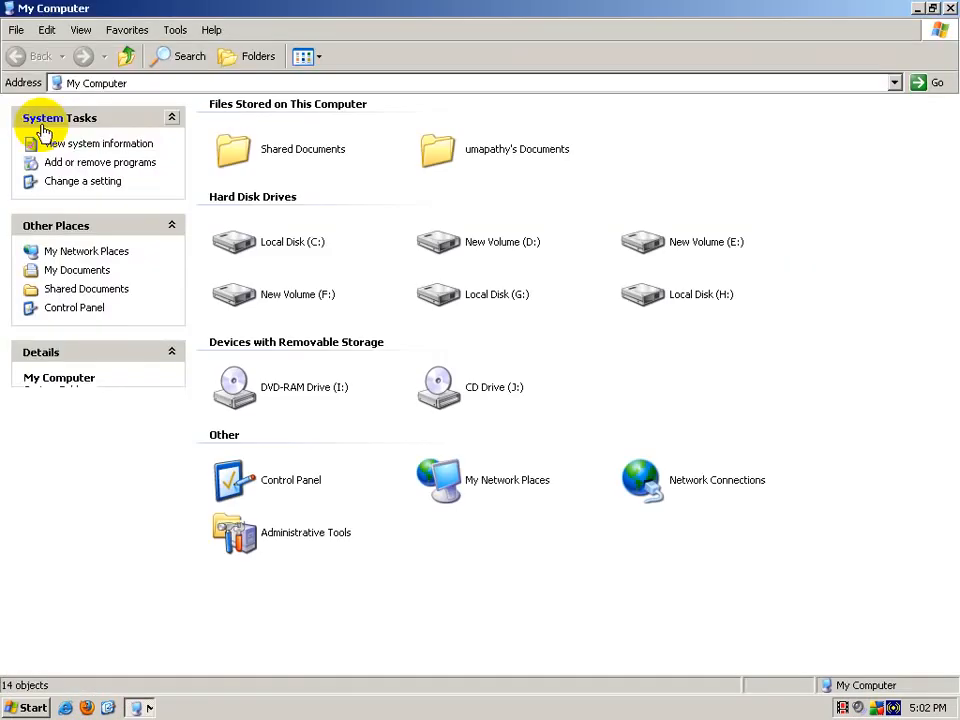
Step: Open the AppSrv01 bin folder and copy its full path from the address bar
{"action": "double_click", "coordinate": [288, 251]}
{"action": "double_click", "coordinate": [467, 139]}
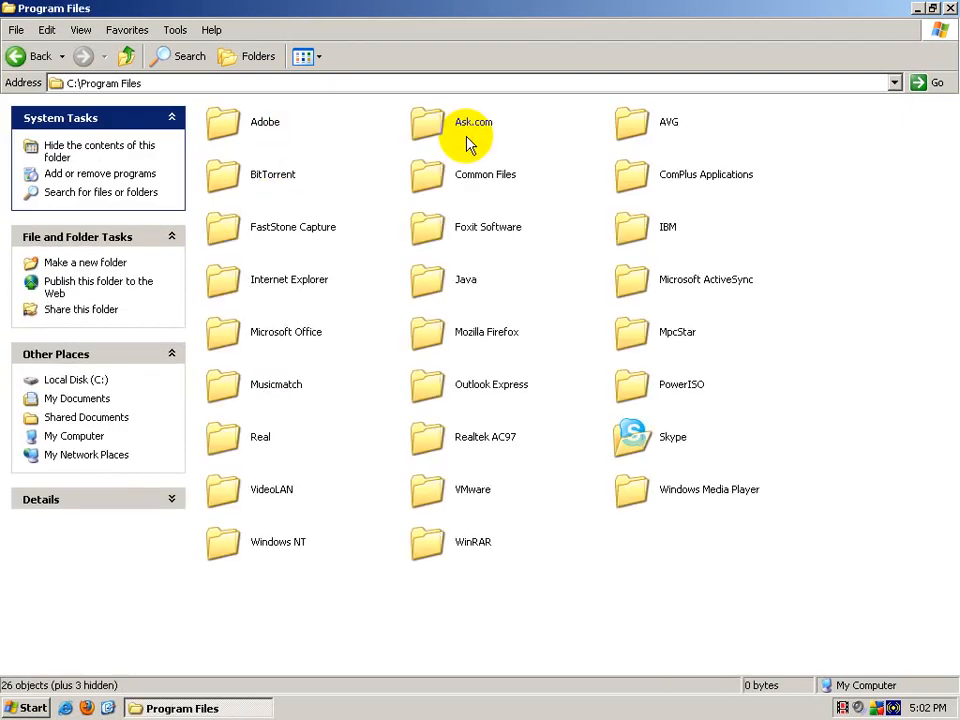
{"action": "double_click", "coordinate": [645, 228]}
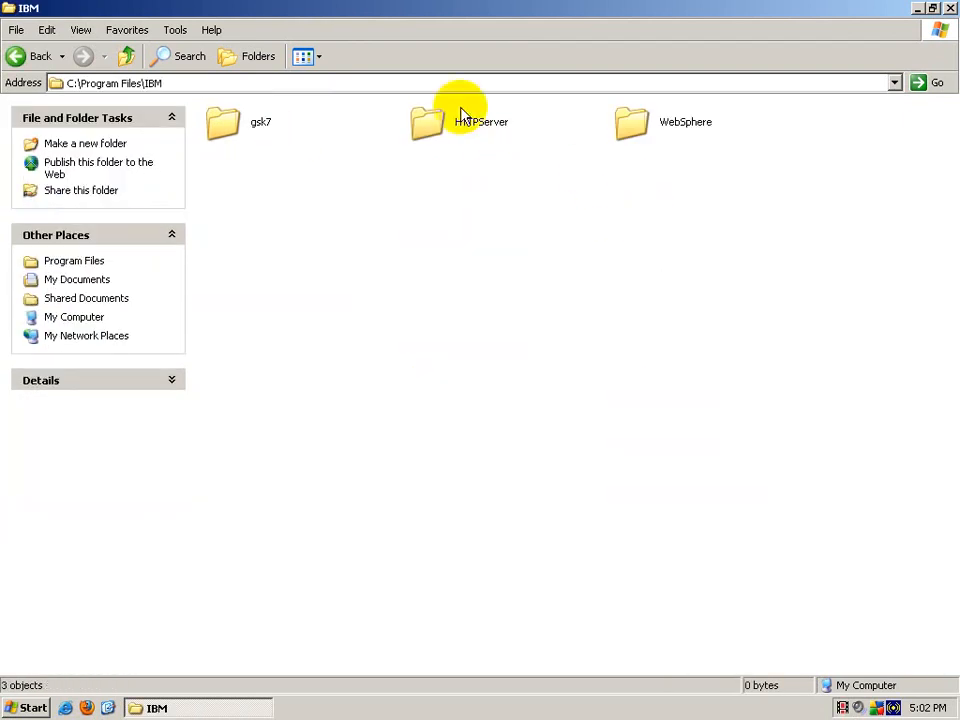
{"action": "double_click", "coordinate": [683, 126]}
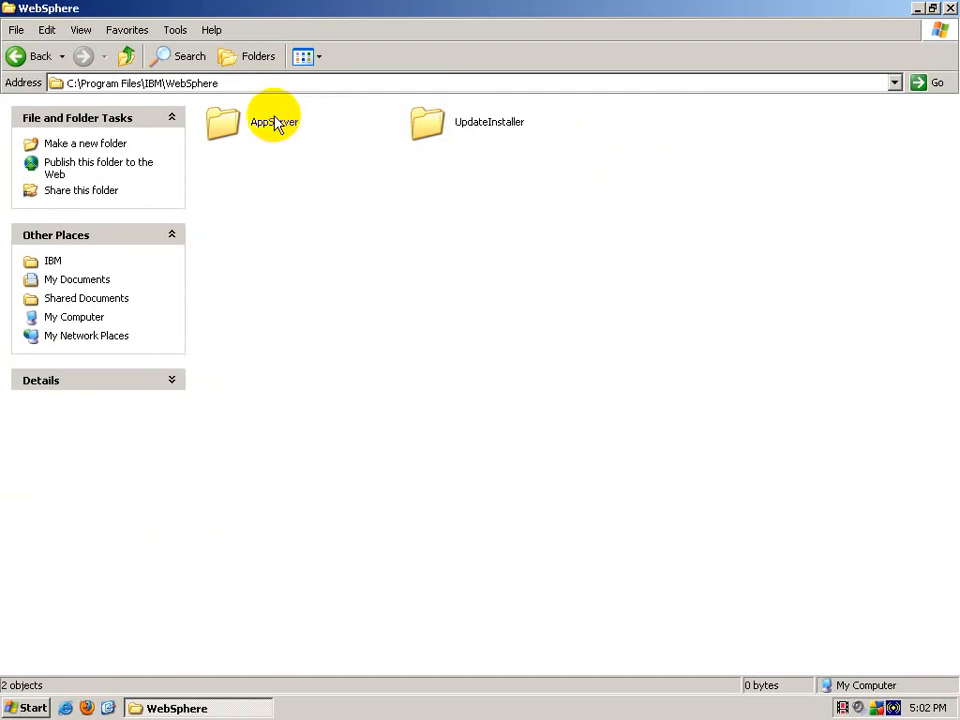
{"action": "double_click", "coordinate": [275, 123]}
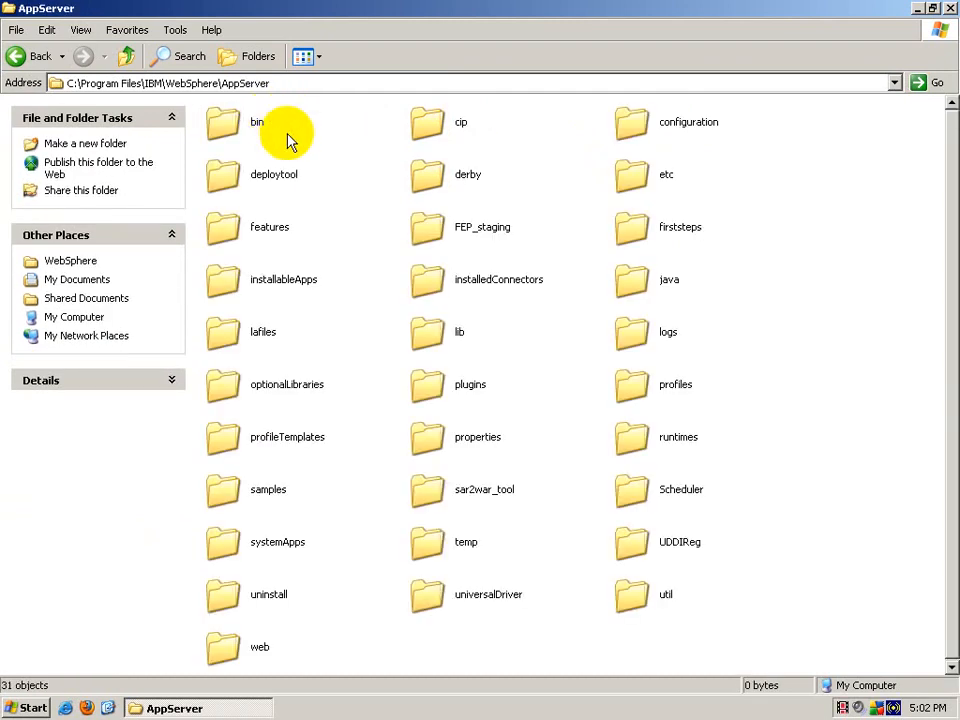
{"action": "double_click", "coordinate": [649, 386]}
{"action": "double_click", "coordinate": [238, 123]}
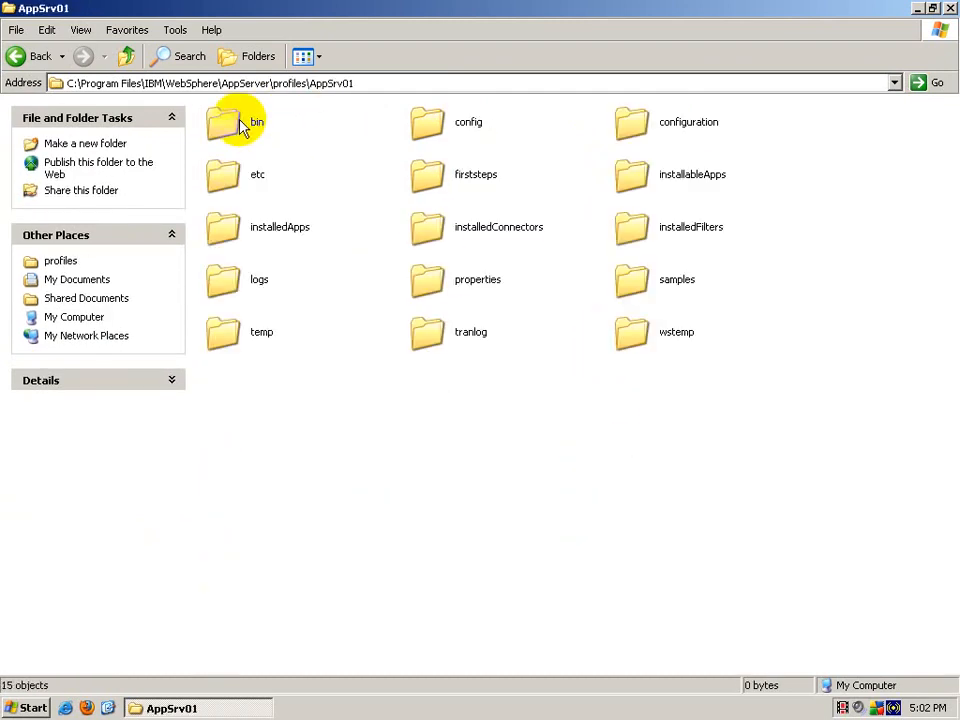
{"action": "double_click", "coordinate": [240, 125]}
{"action": "left_click", "coordinate": [268, 84]}
{"action": "right_click", "coordinate": [260, 86]}
{"action": "left_click", "coordinate": [256, 134]}
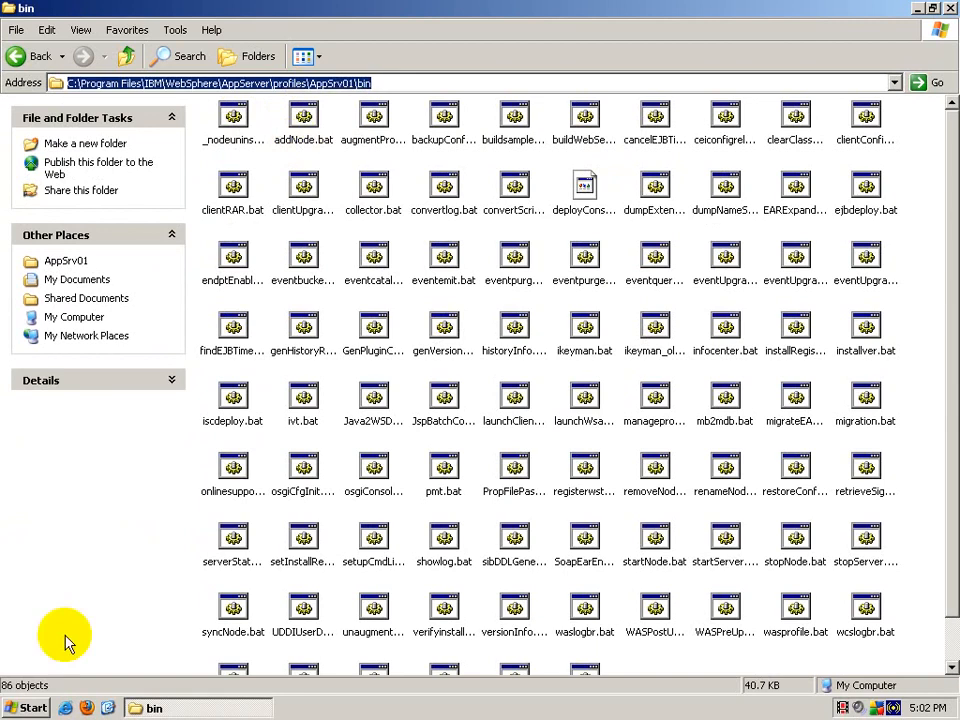
Step: Open a Command Prompt and cd into the pasted AppSrv01 bin path
{"action": "key", "text": "super+r"}
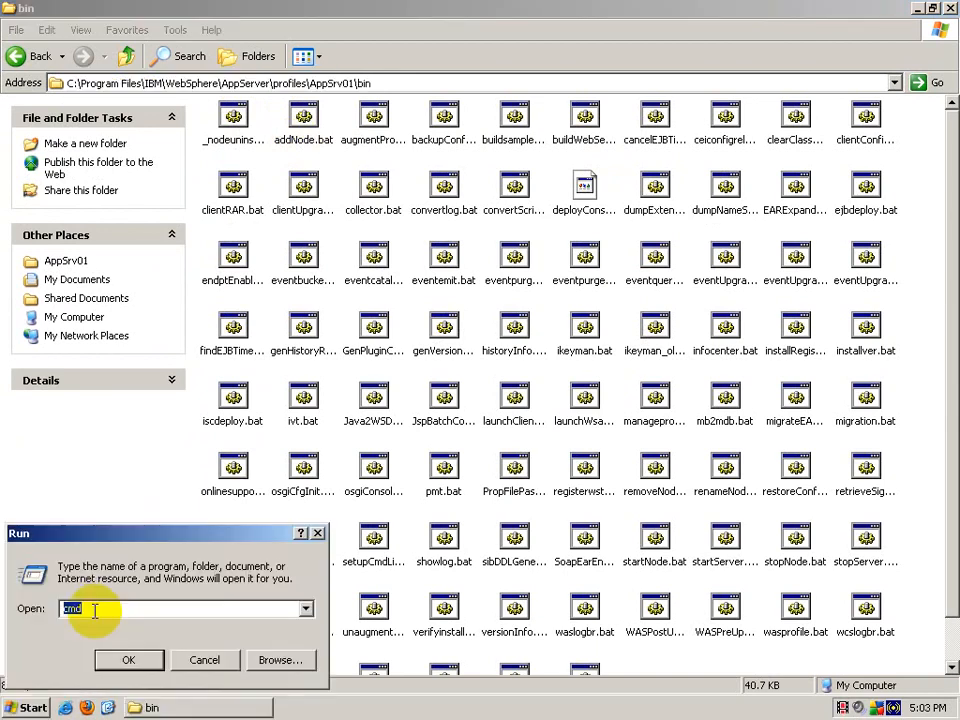
{"action": "key", "text": "Return"}
{"action": "type", "text": "cd"}
{"action": "key", "text": "alt+space"}
{"action": "key", "text": "e"}
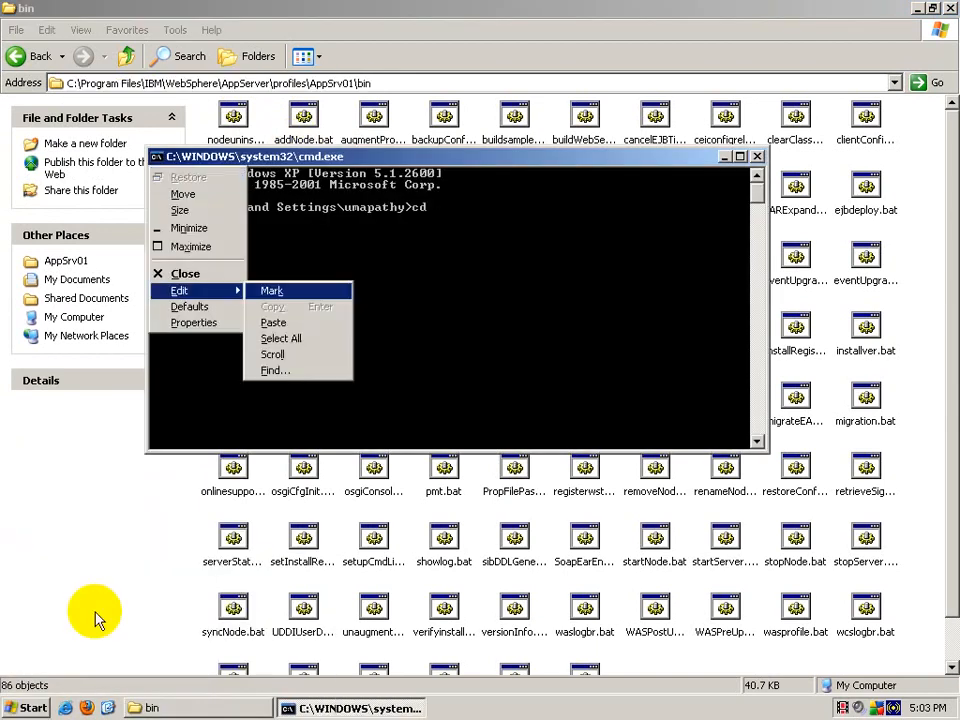
{"action": "key", "text": "p"}
{"action": "key", "text": "Return"}
Step: Run syncNode.bat pathy 8879 to synchronize the node, then exit the prompt
{"action": "type", "text": "syn"}
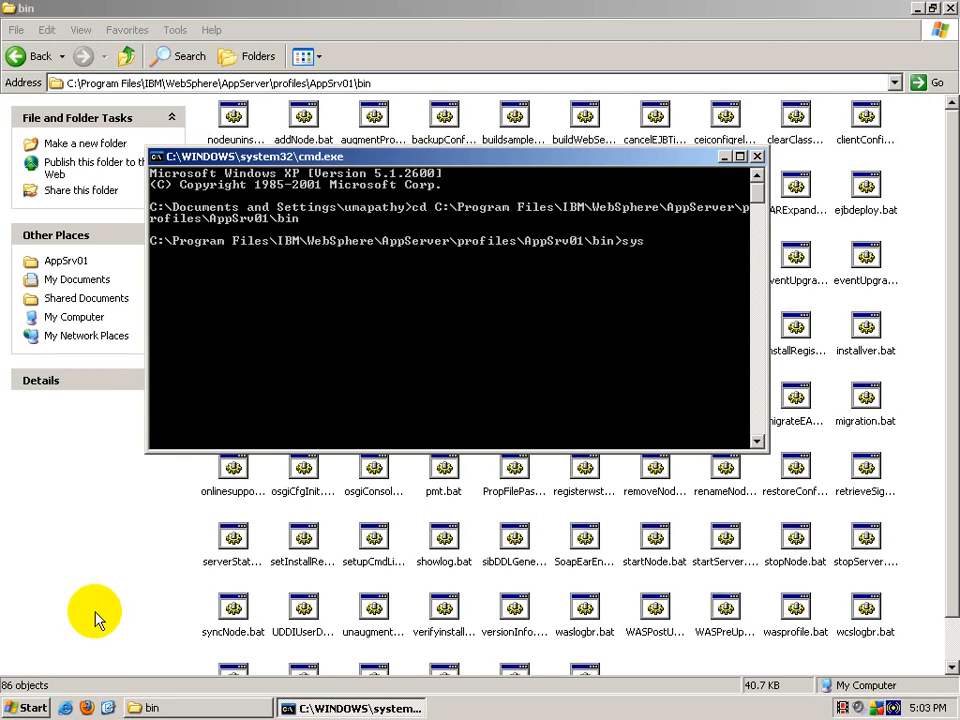
{"action": "type", "text": "c"}
{"action": "key", "text": "Tab"}
{"action": "type", "text": "pathy "}
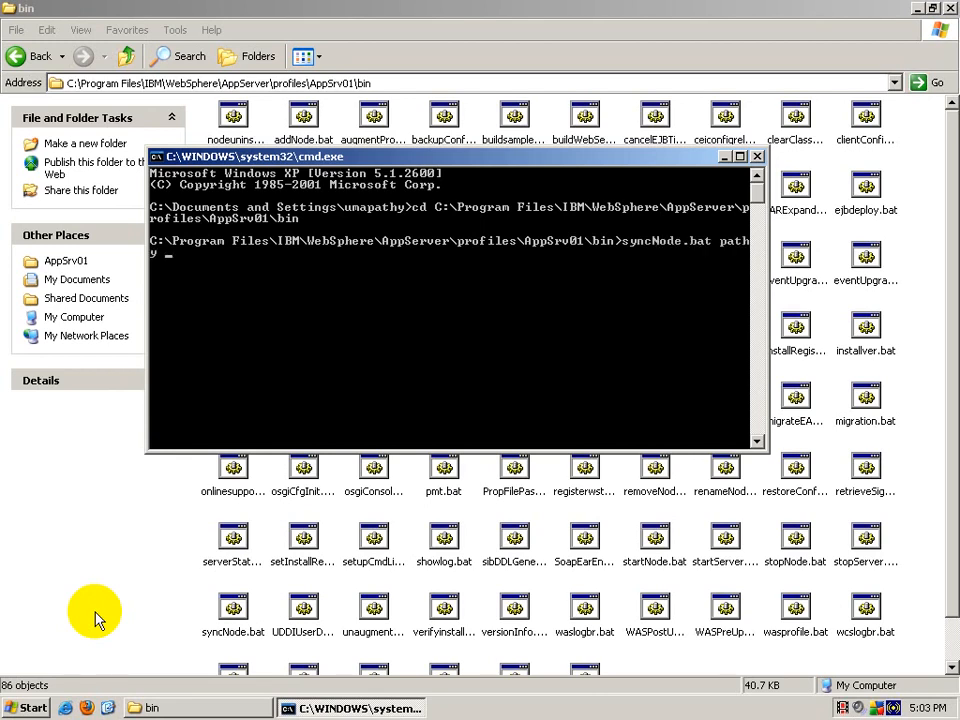
{"action": "type", "text": "8879"}
{"action": "key", "text": "Return"}
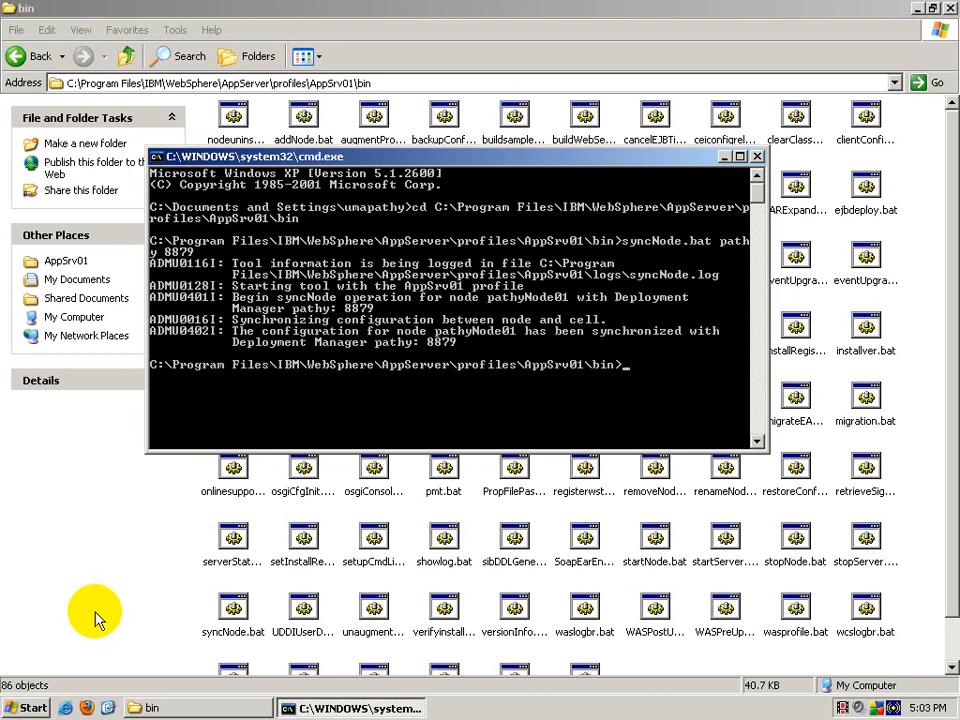
{"action": "type", "text": "exit"}
{"action": "key", "text": "Return"}
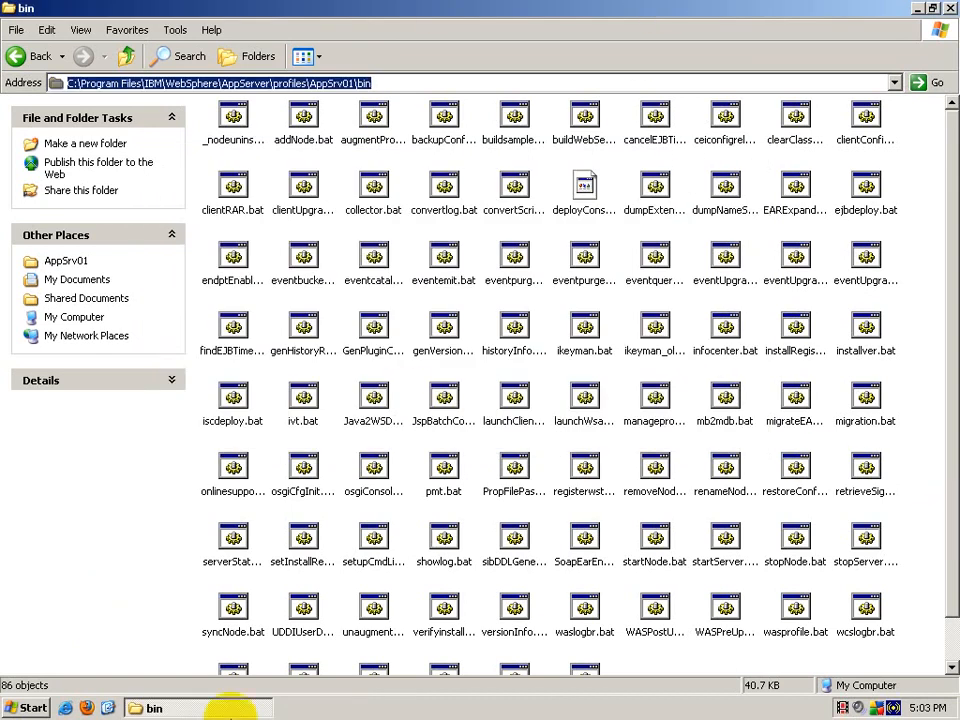
Step: Run startNode.bat from the bin folder and minimize its command window and the folder
{"action": "left_click", "coordinate": [86, 707]}
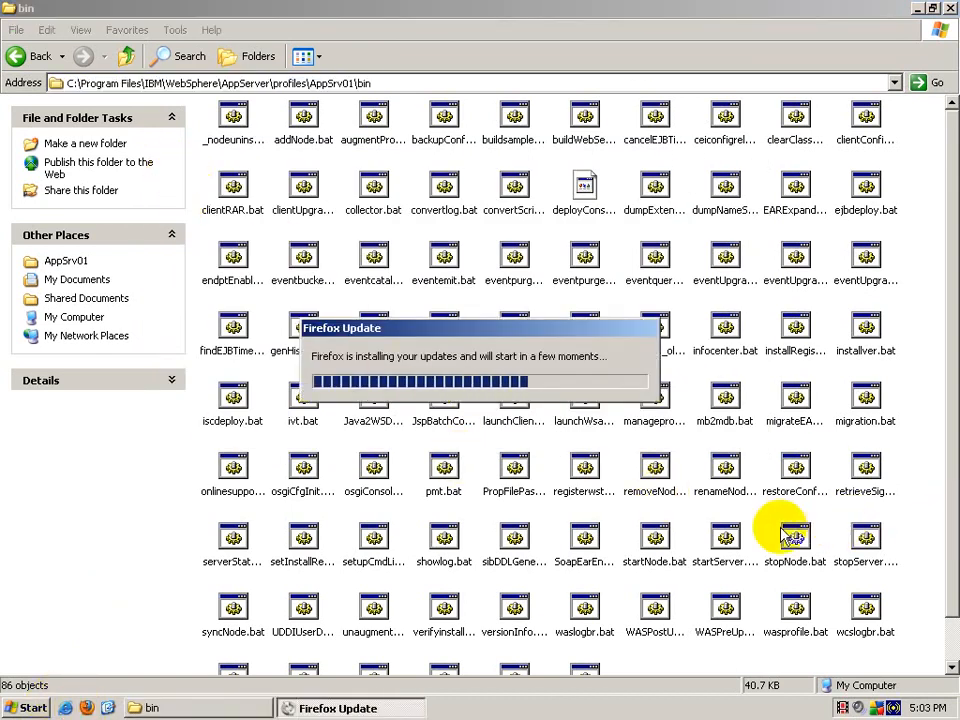
{"action": "left_click", "coordinate": [678, 570]}
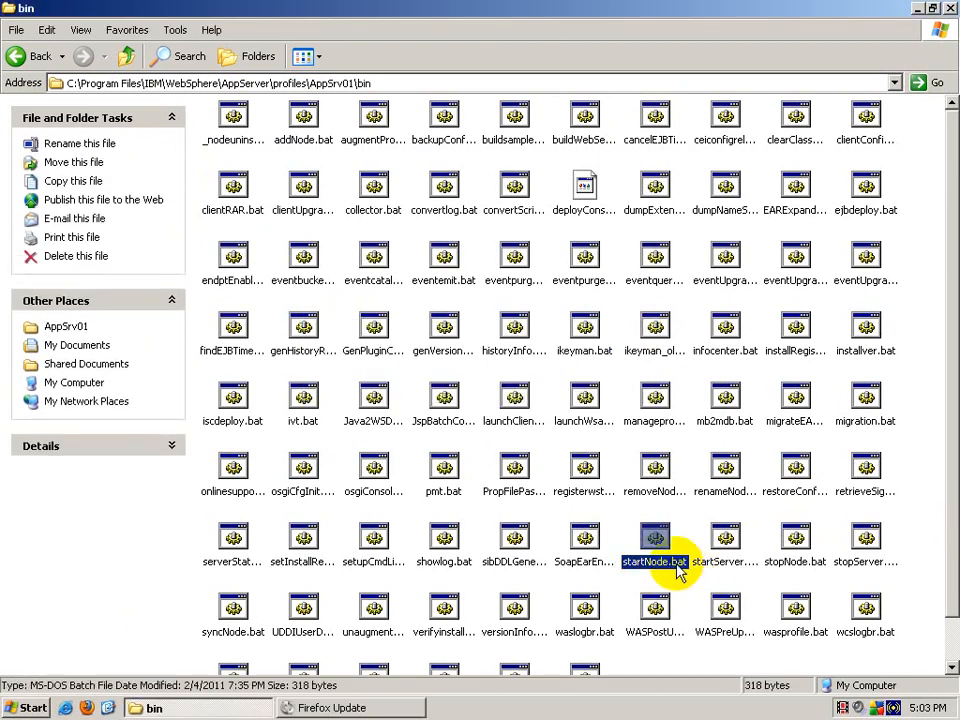
{"action": "double_click", "coordinate": [678, 570]}
{"action": "left_click", "coordinate": [306, 708]}
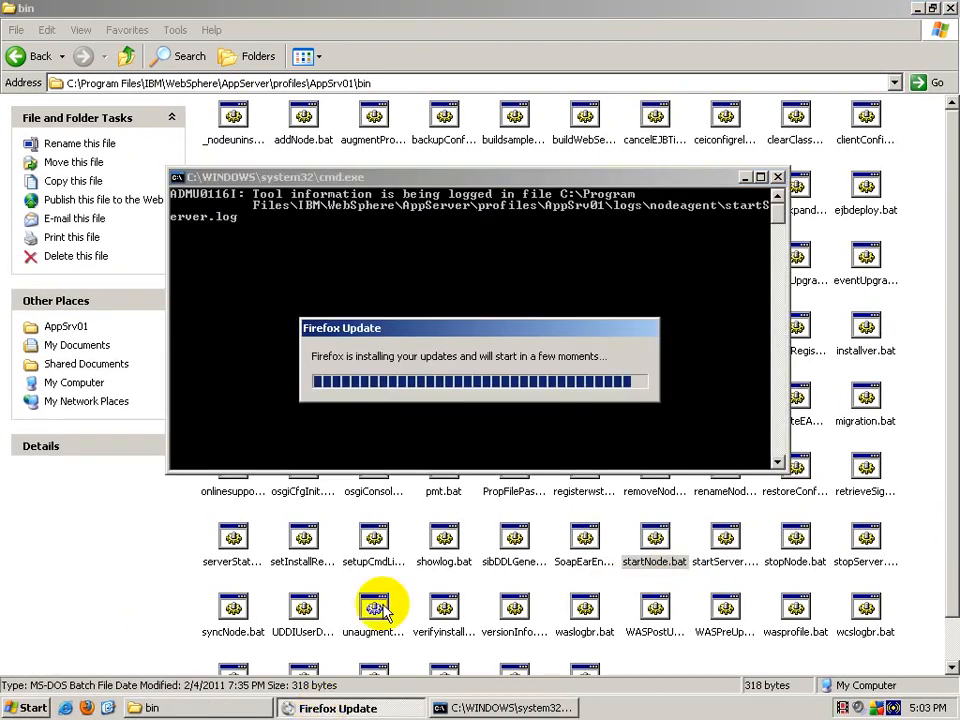
{"action": "left_click", "coordinate": [508, 347]}
{"action": "left_click", "coordinate": [746, 177]}
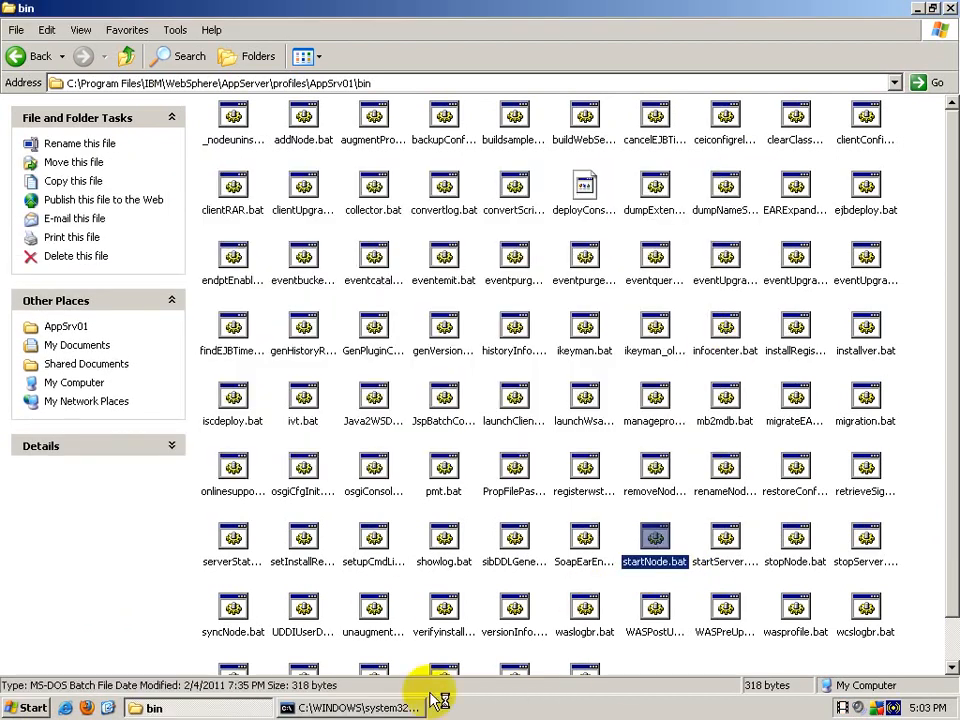
{"action": "left_click", "coordinate": [235, 712]}
Step: Refresh the desktop, relaunch Firefox and dismiss its update compatibility prompt
{"action": "right_click", "coordinate": [263, 665]}
{"action": "left_click", "coordinate": [350, 503]}
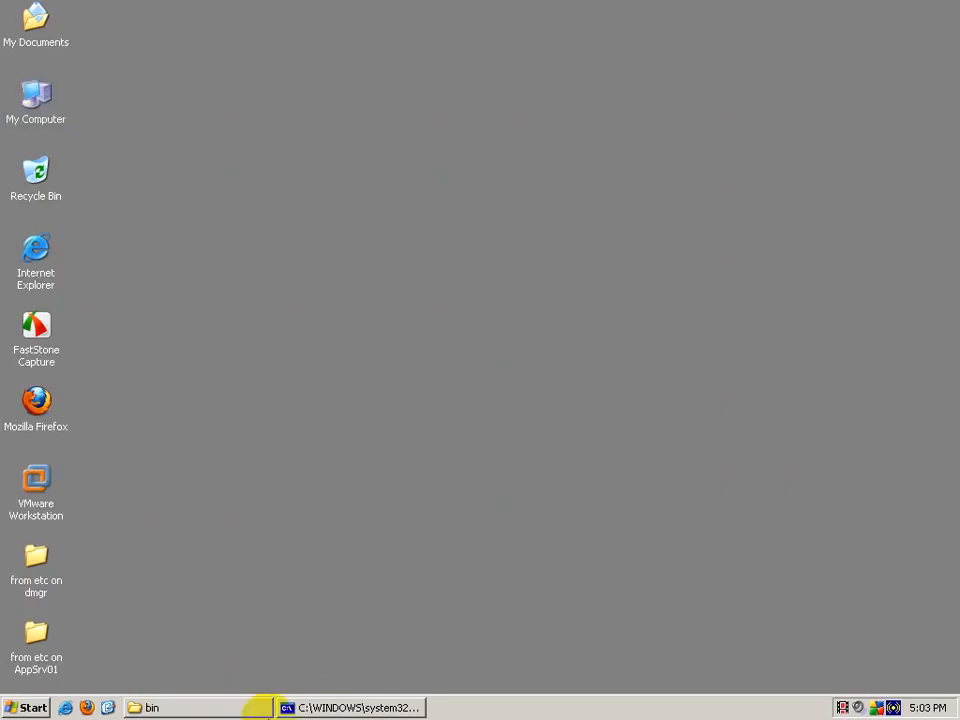
{"action": "left_click", "coordinate": [87, 707]}
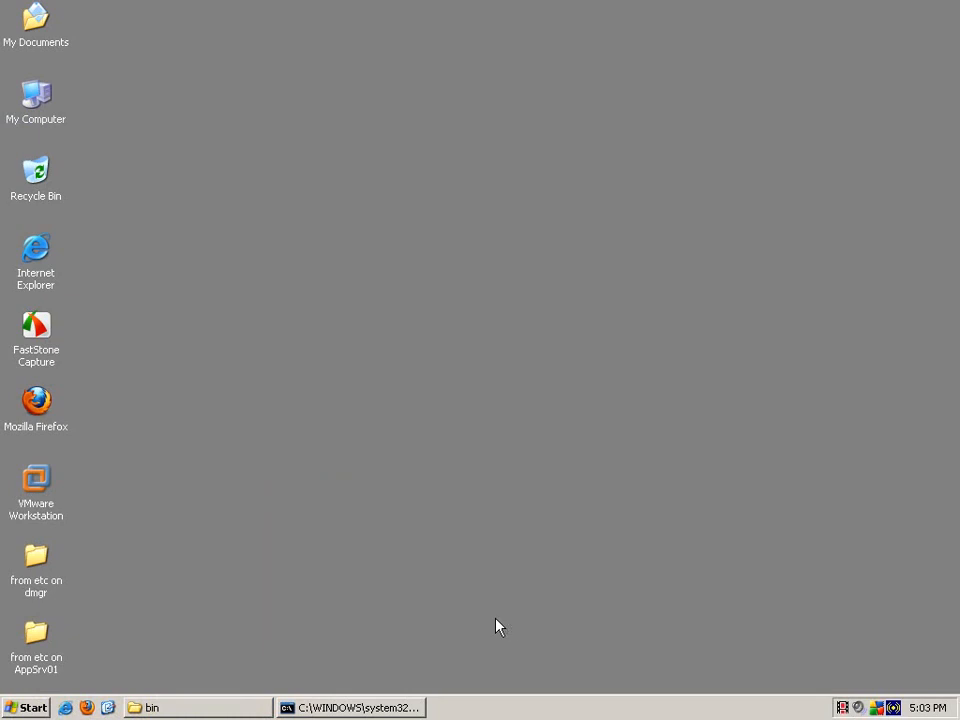
{"action": "left_click", "coordinate": [636, 486]}
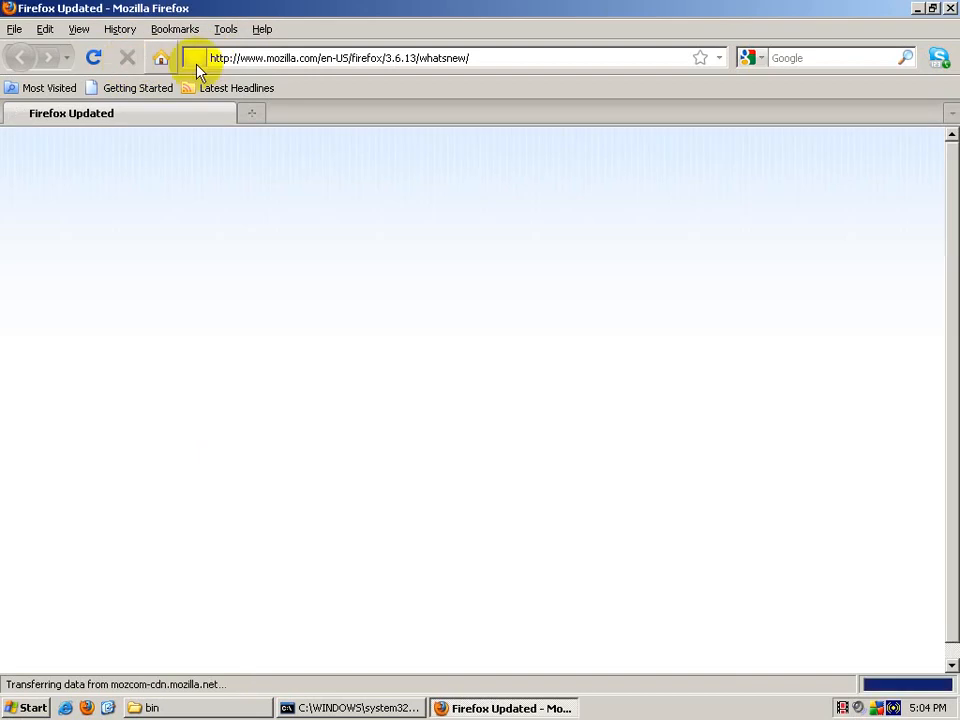
{"action": "left_click", "coordinate": [373, 65]}
{"action": "type", "text": "http"}
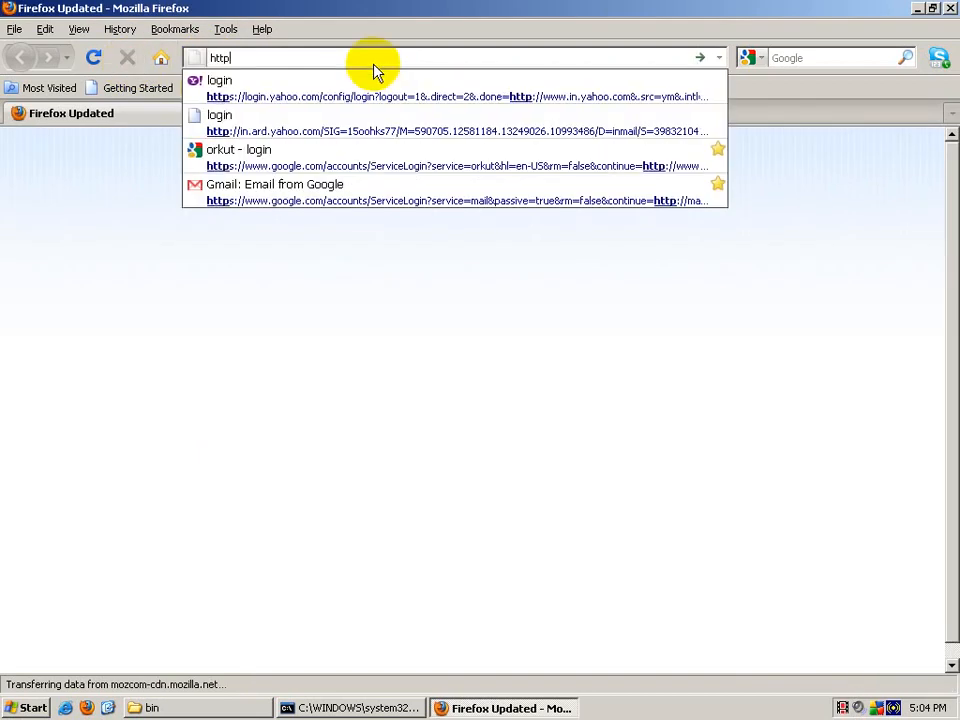
{"action": "type", "text": "://pathy"}
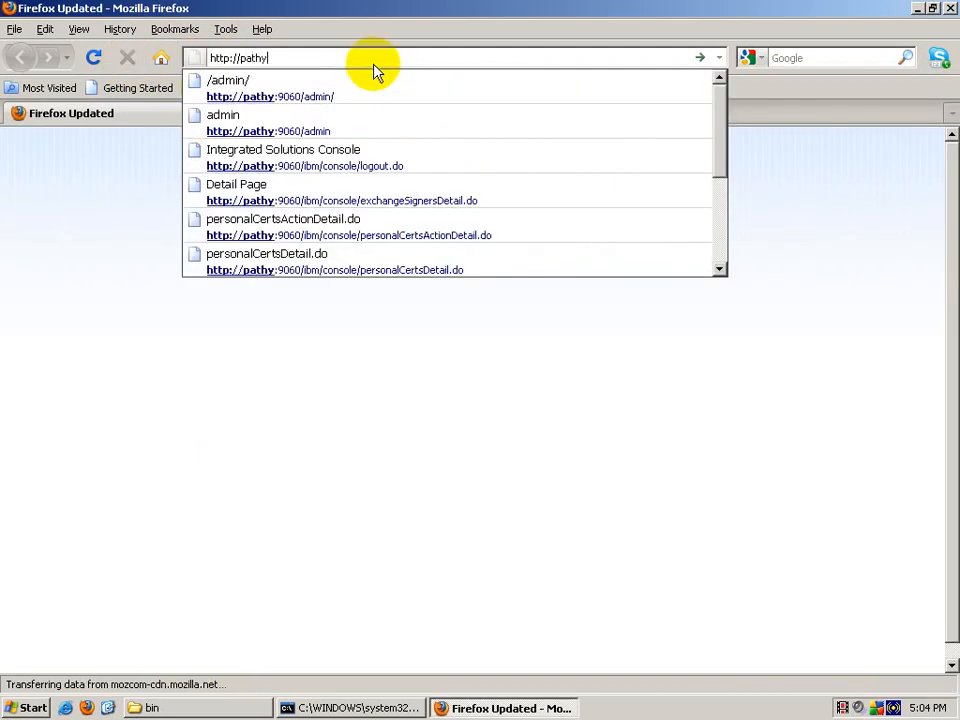
{"action": "key", "text": "Down"}
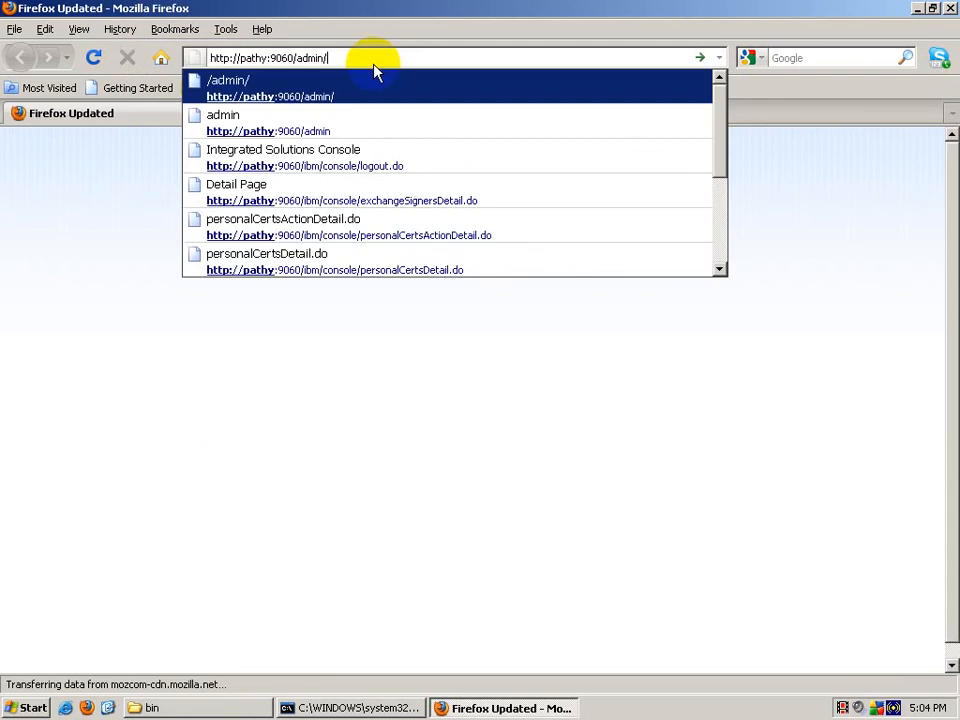
{"action": "key", "text": "Return"}
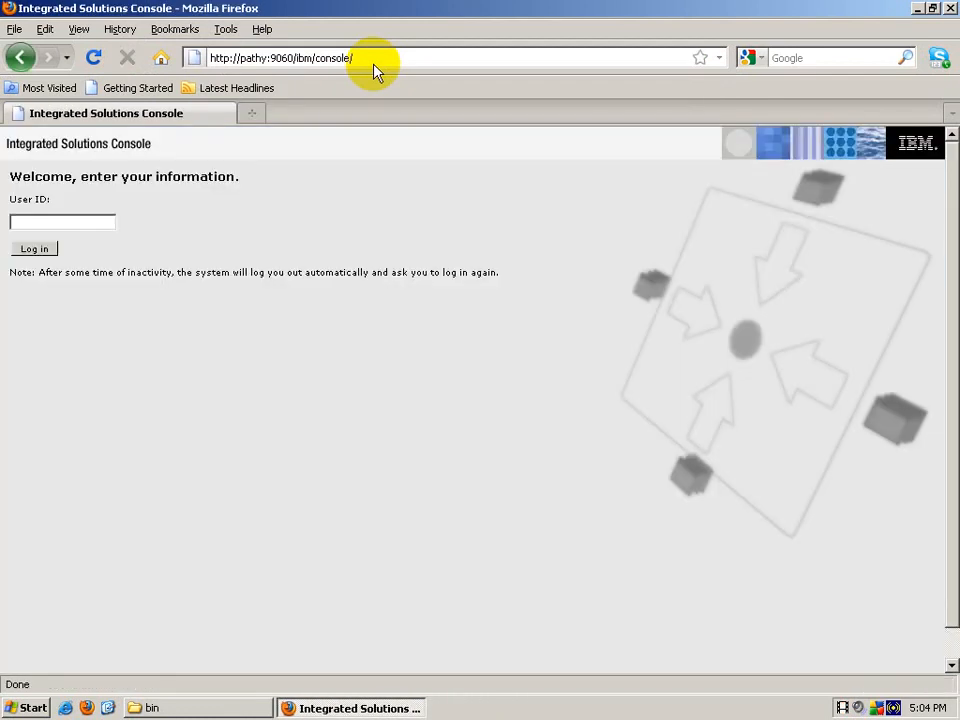
{"action": "left_click", "coordinate": [30, 249]}
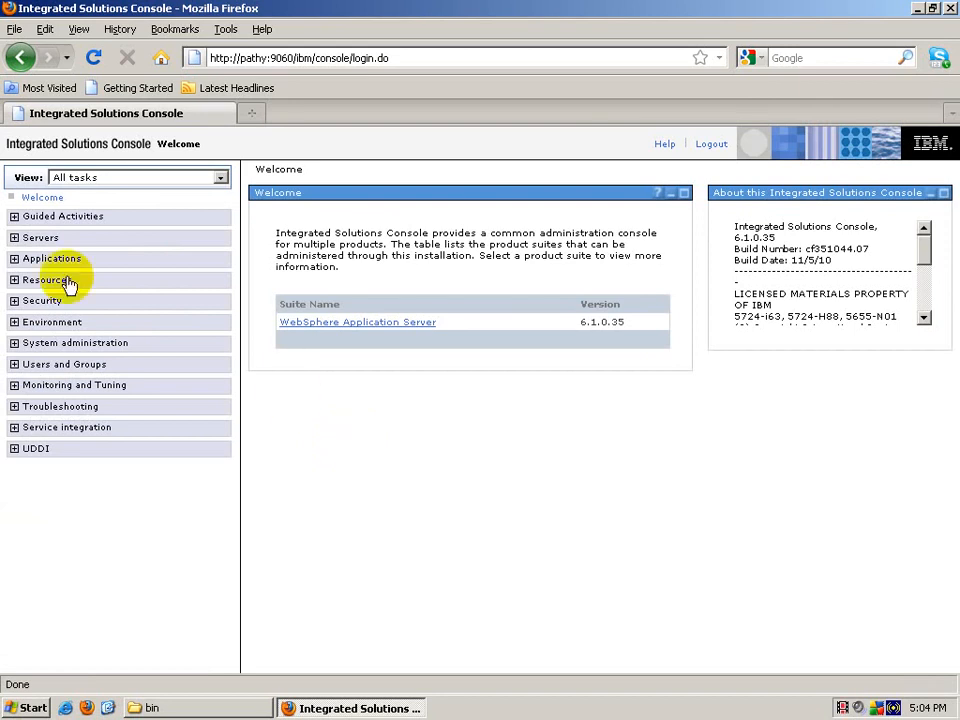
Step: Open webserver1's Plug-in properties key store signer certificates and click Add
{"action": "left_click", "coordinate": [28, 238]}
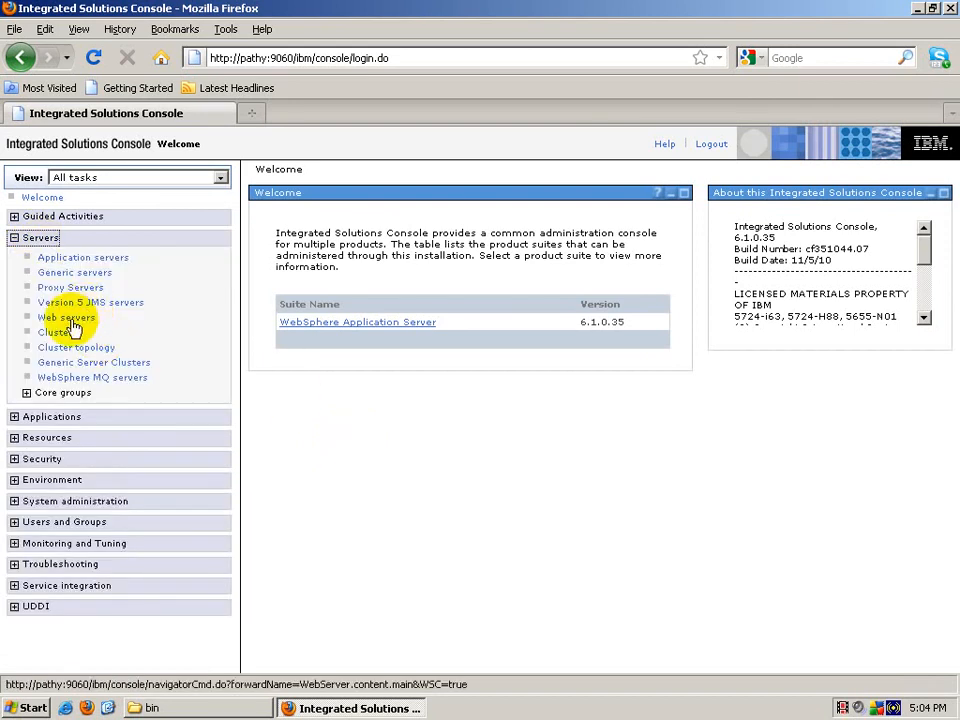
{"action": "left_click", "coordinate": [68, 318]}
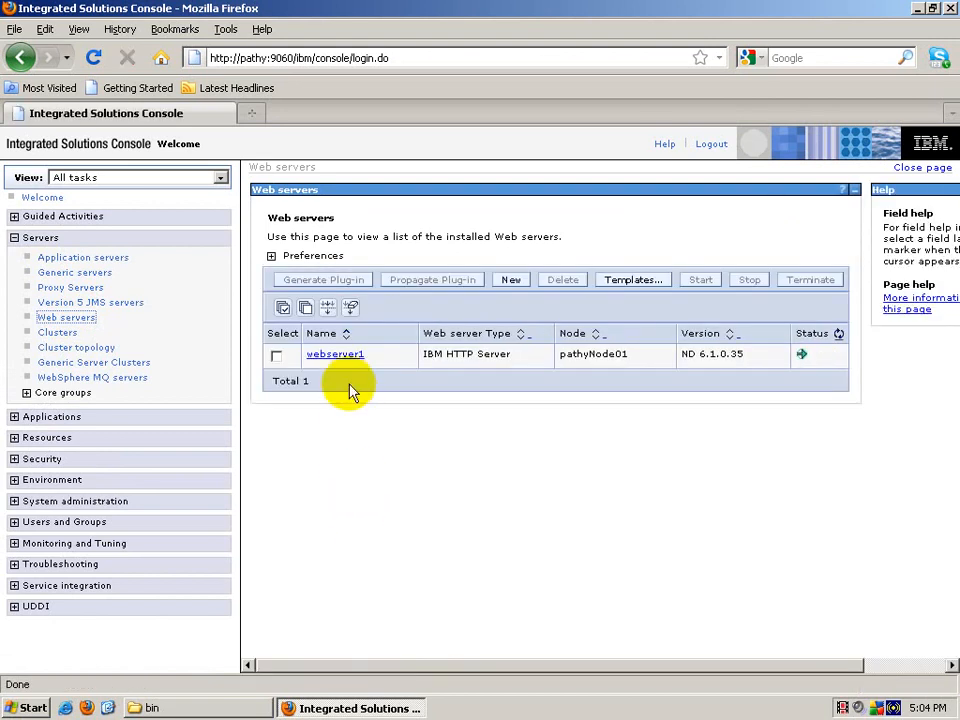
{"action": "left_click", "coordinate": [336, 355]}
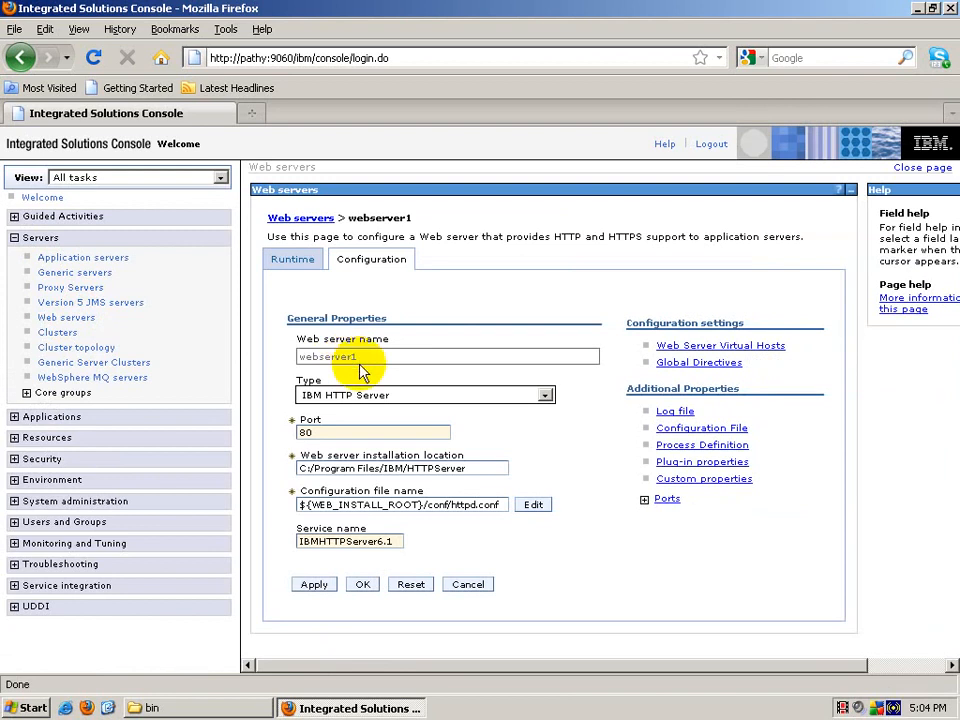
{"action": "left_click", "coordinate": [688, 463]}
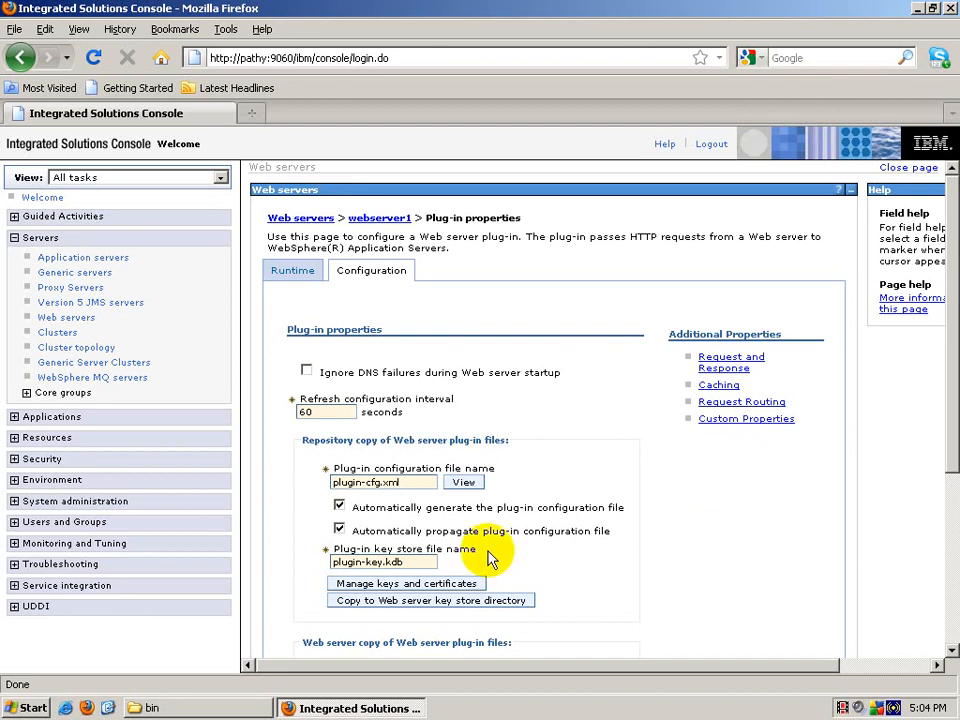
{"action": "left_click", "coordinate": [370, 588]}
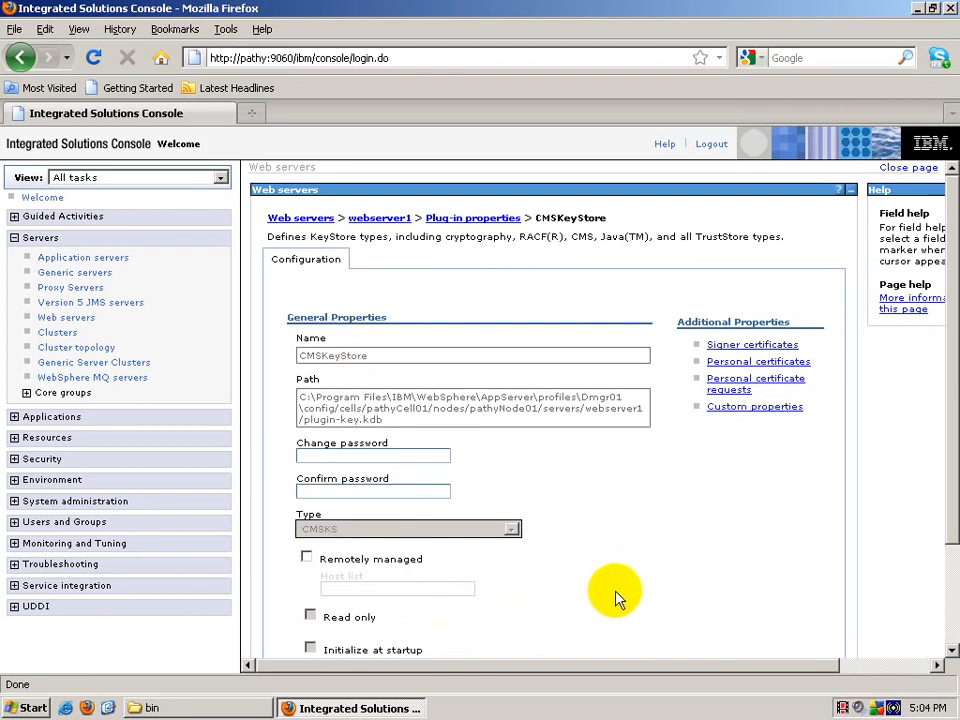
{"action": "left_click", "coordinate": [737, 349]}
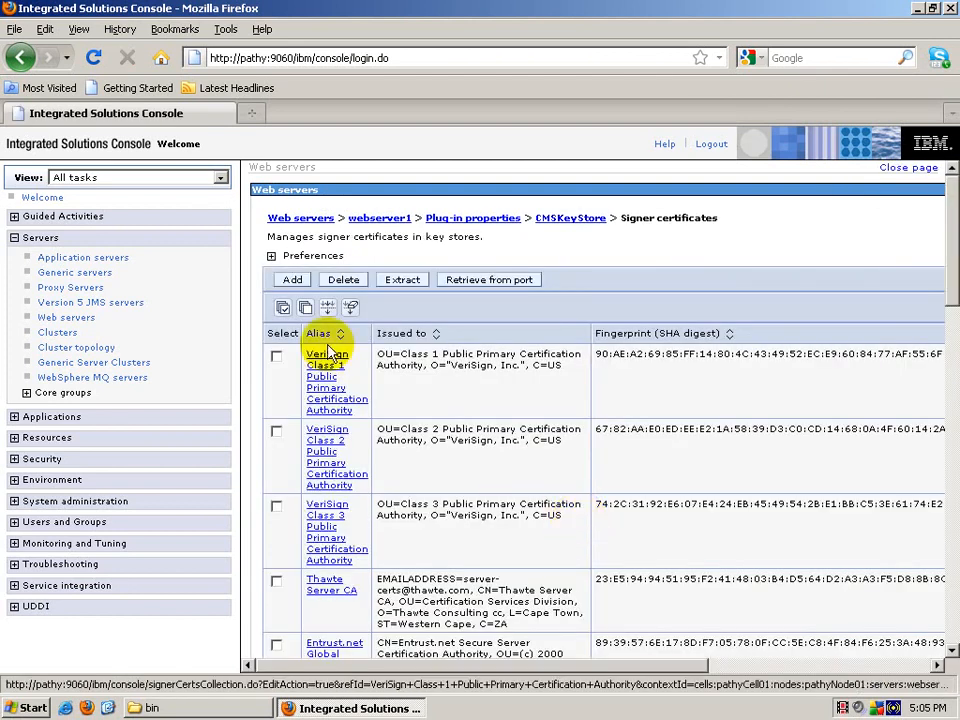
{"action": "left_click", "coordinate": [292, 280]}
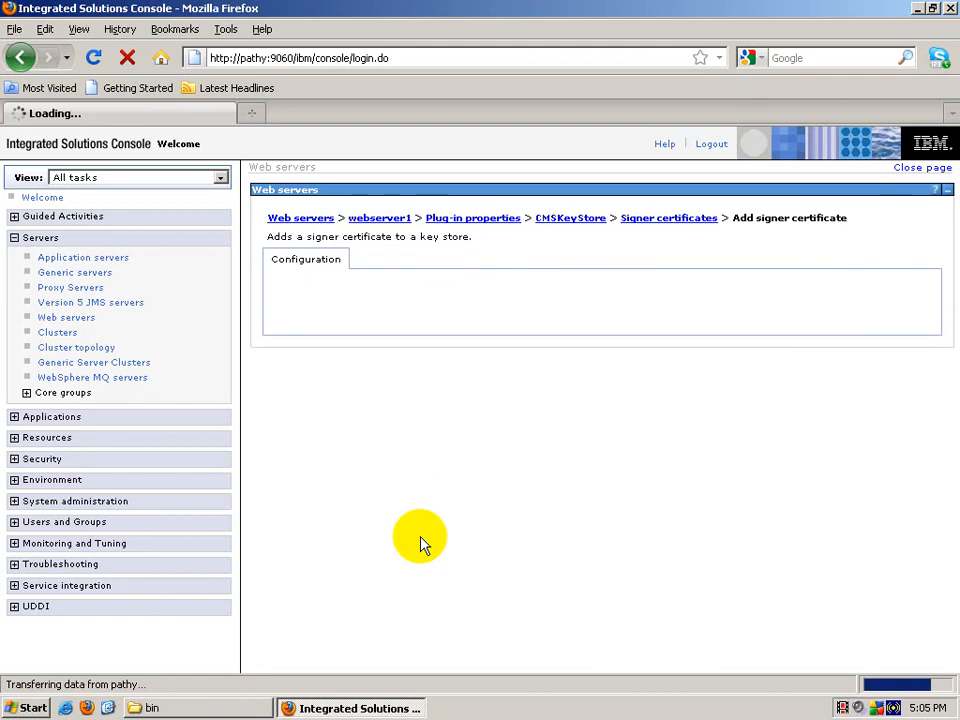
Step: Submit signer certificate alias plugincert with file name plugincert.arm, which reports file not found
{"action": "left_click", "coordinate": [354, 363]}
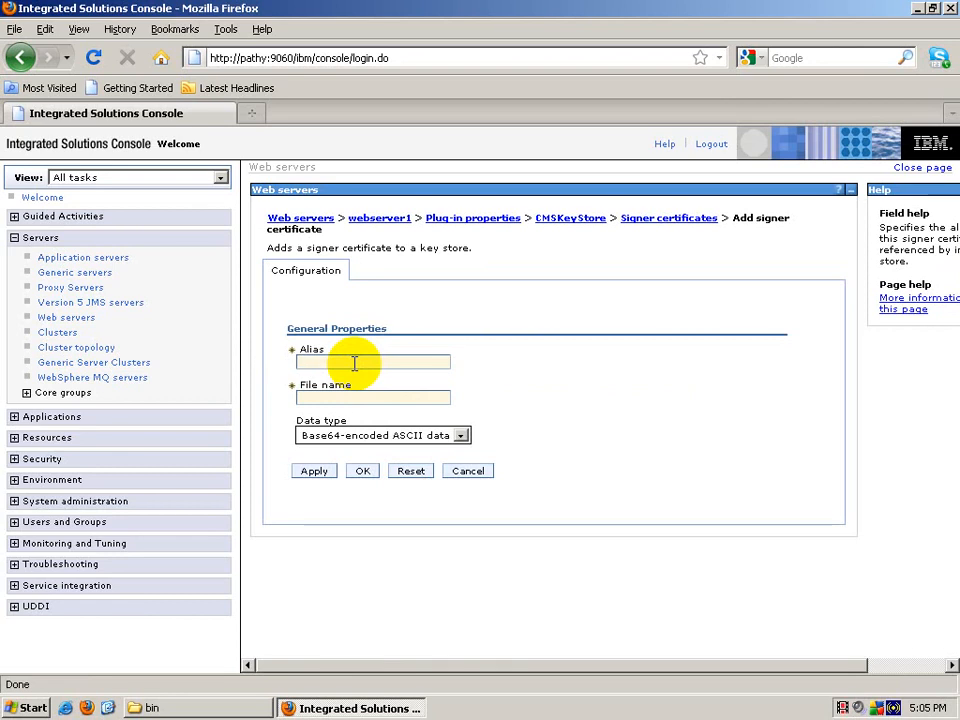
{"action": "type", "text": "hssslcertihssslcer"}
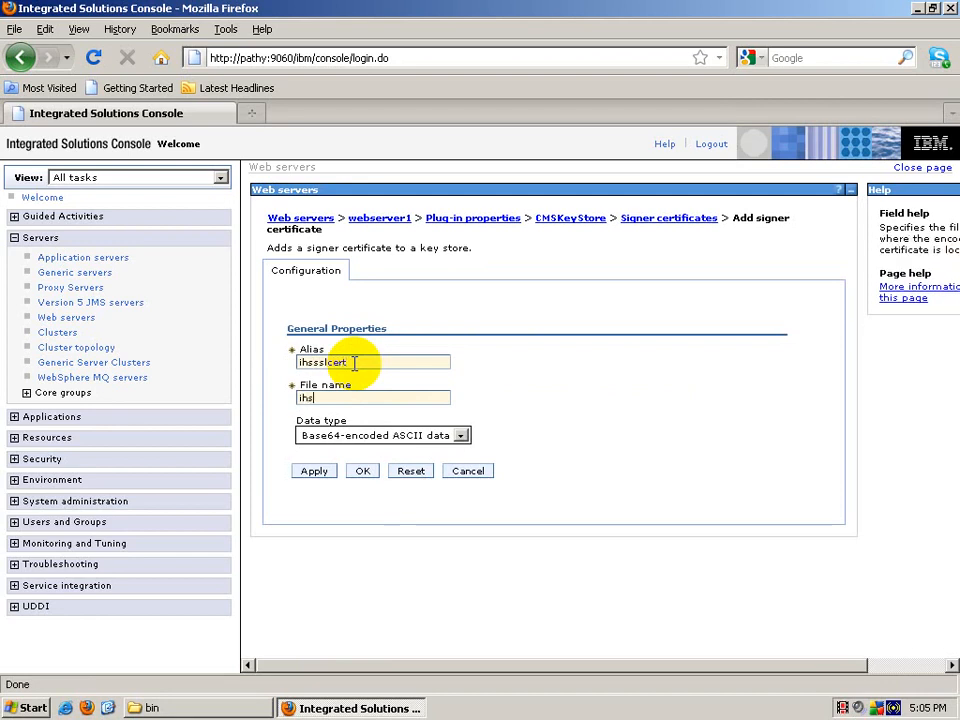
{"action": "type", "text": "t.arm"}
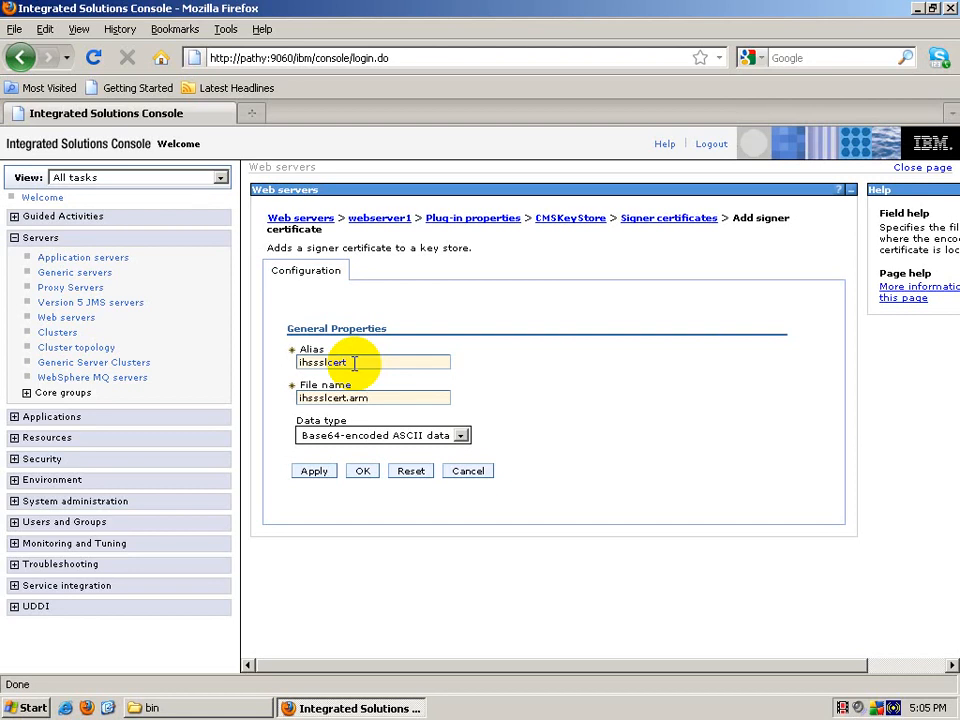
{"action": "left_click_drag", "start_coordinate": [354, 364], "coordinate": [275, 369]}
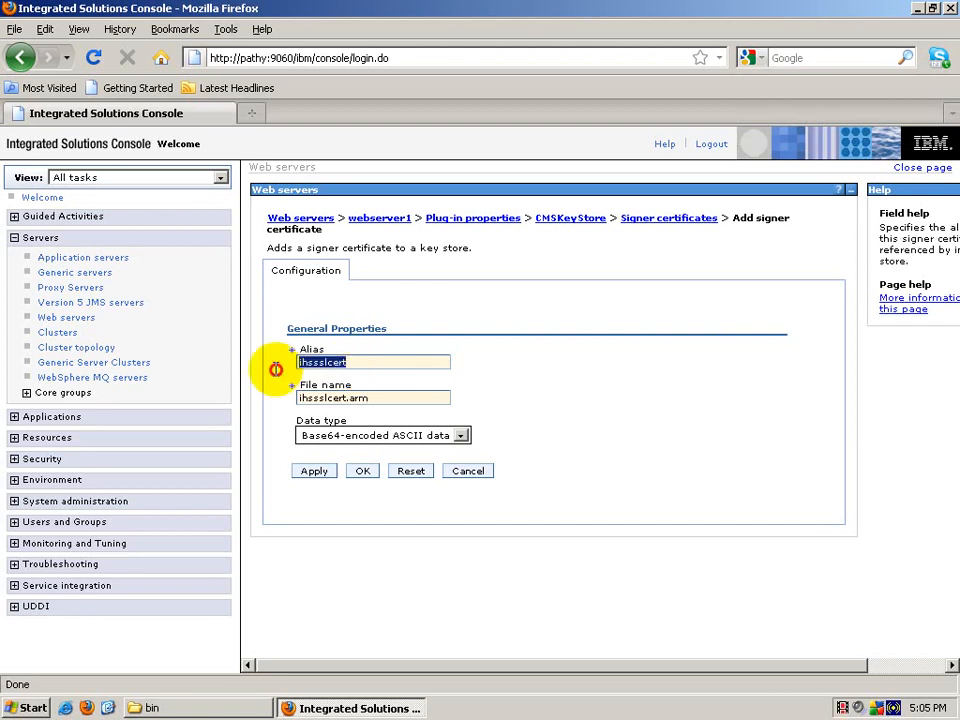
{"action": "type", "text": "plugincert"}
{"action": "key", "text": "Tab"}
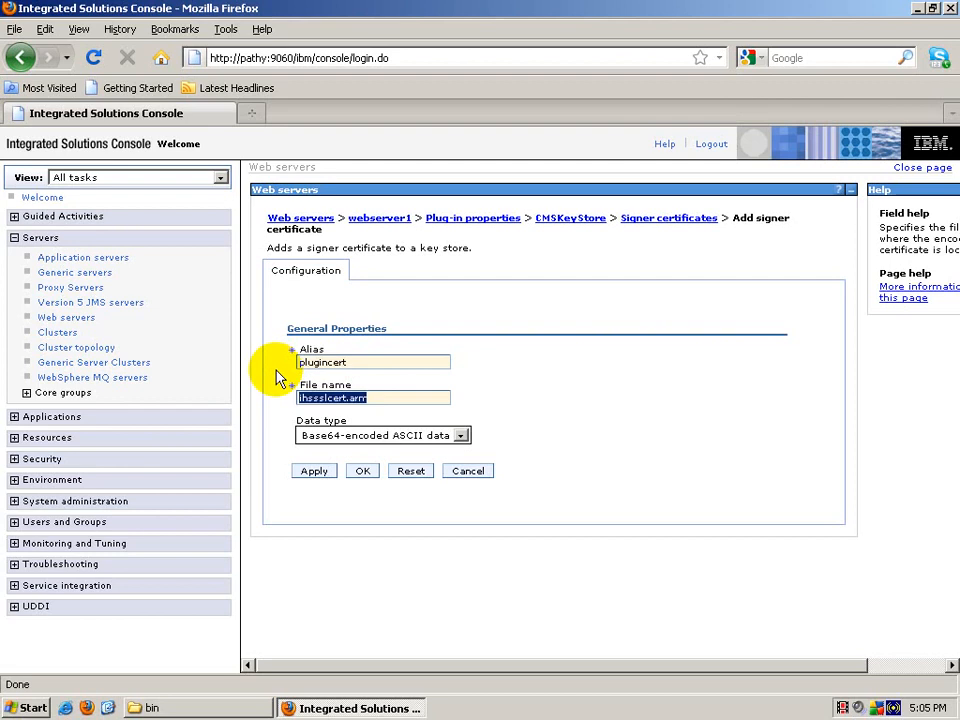
{"action": "type", "text": "plugincer"}
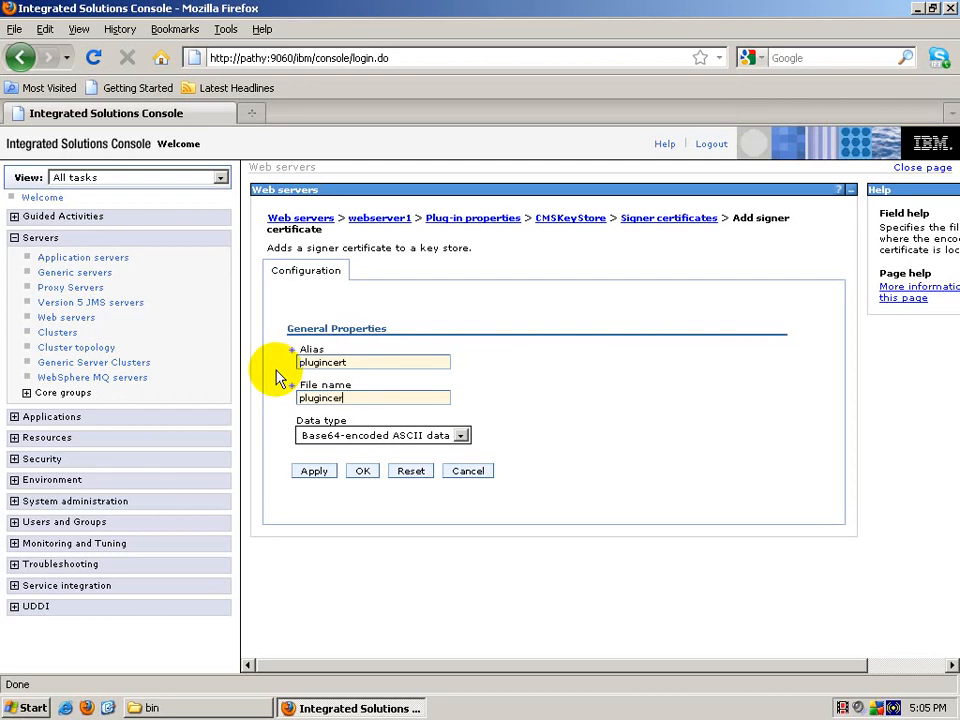
{"action": "type", "text": "t.arm"}
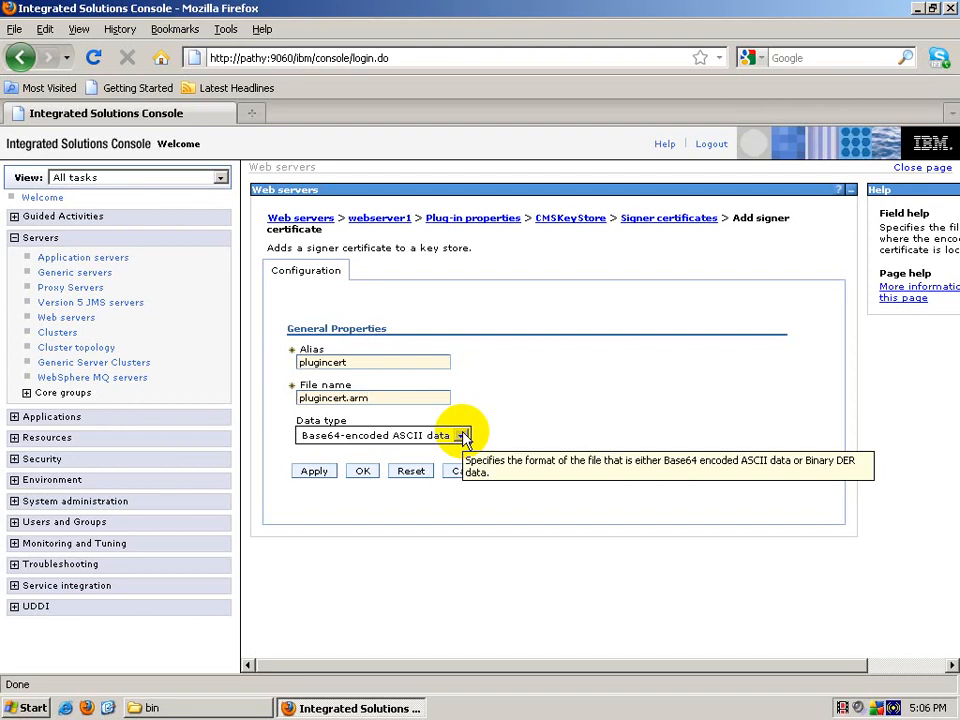
{"action": "left_click", "coordinate": [362, 470]}
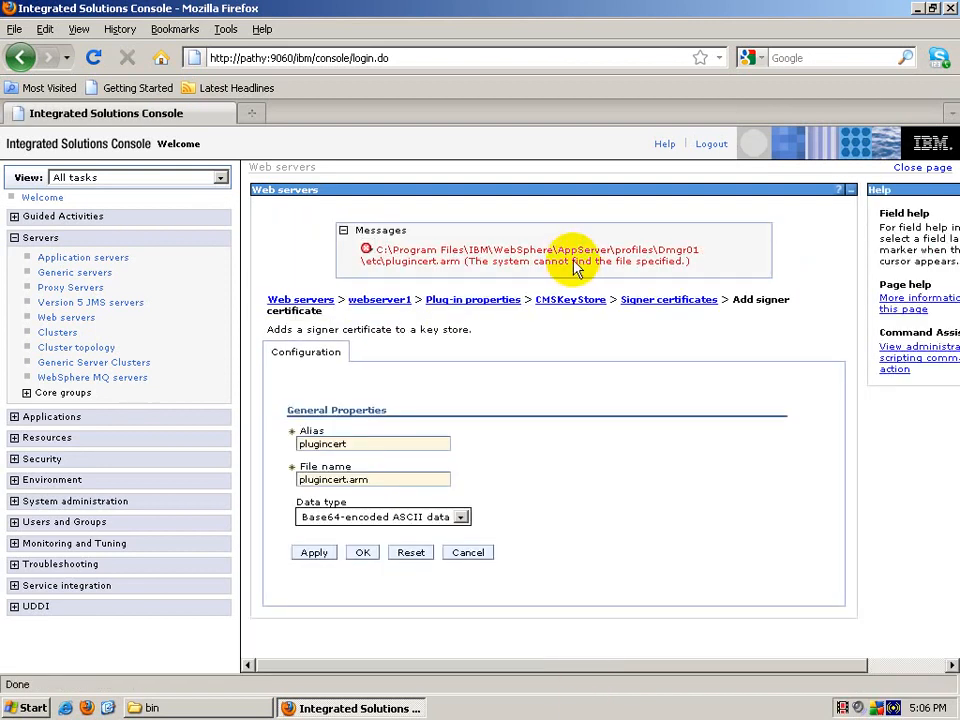
Step: Paste the Dmgr01\etc path from the error before plugincert.arm and resubmit the certificate
{"action": "mouse_move", "coordinate": [374, 250]}
{"action": "left_mouse_down"}
{"action": "mouse_move", "coordinate": [391, 257]}
{"action": "mouse_move", "coordinate": [378, 268]}
{"action": "left_mouse_up"}
{"action": "right_click", "coordinate": [372, 265]}
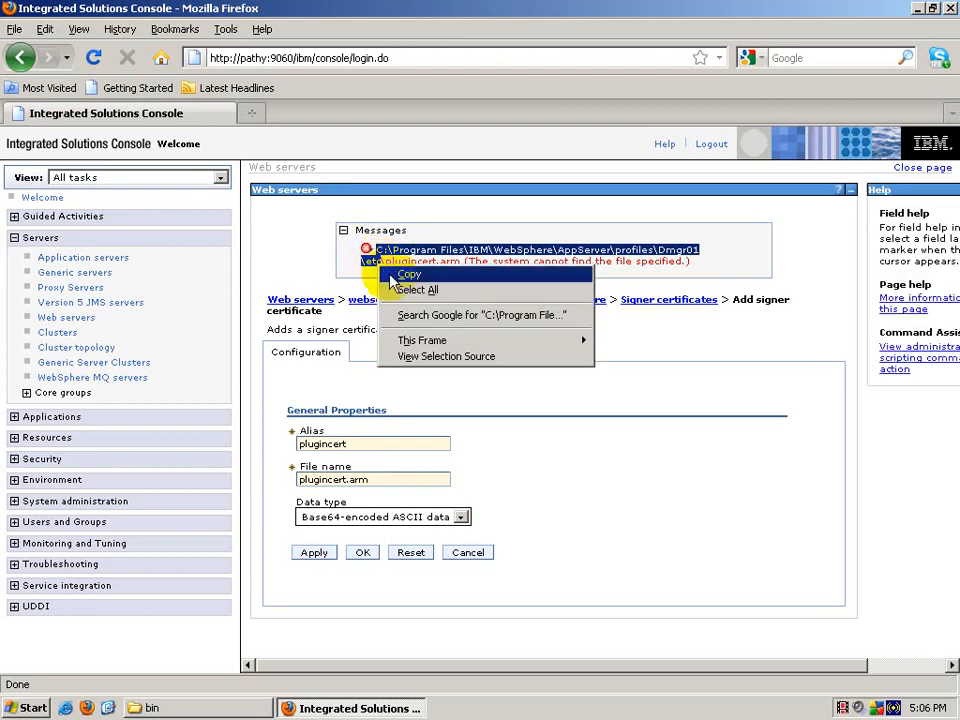
{"action": "left_click", "coordinate": [404, 274]}
{"action": "left_click", "coordinate": [362, 478]}
{"action": "left_click", "coordinate": [365, 480]}
{"action": "left_click_drag", "start_coordinate": [365, 480], "coordinate": [284, 482]}
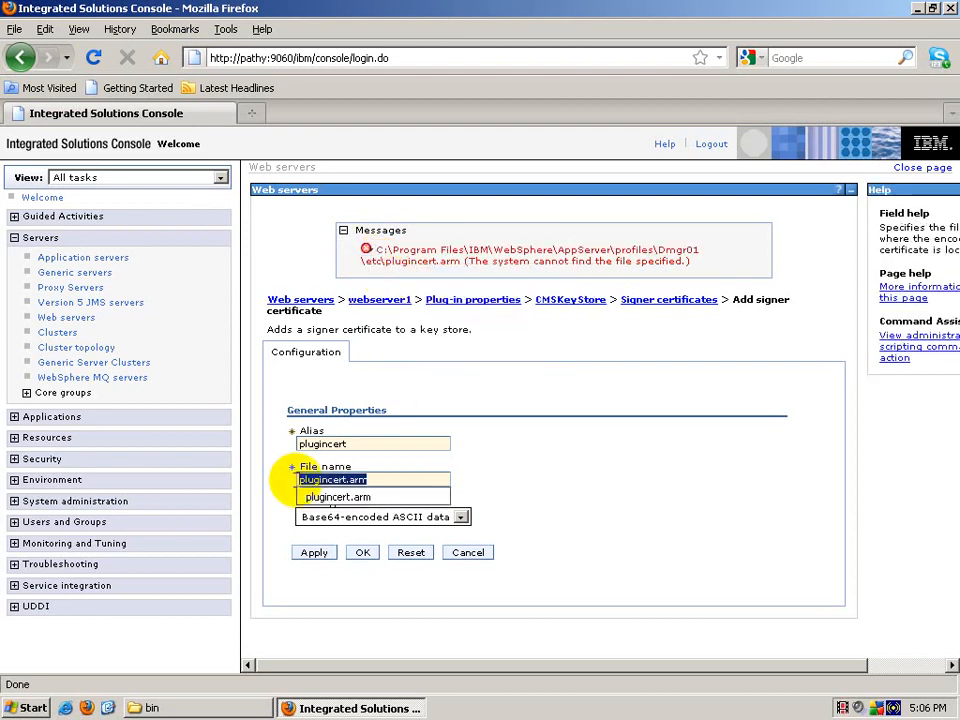
{"action": "left_click", "coordinate": [298, 480]}
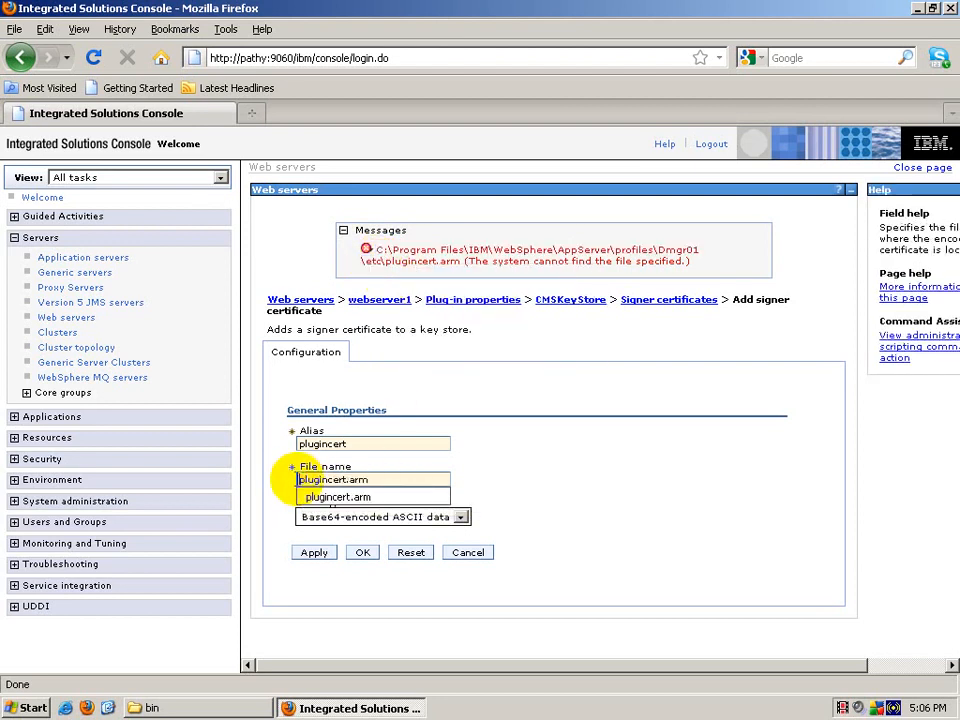
{"action": "key", "text": "ctrl+v"}
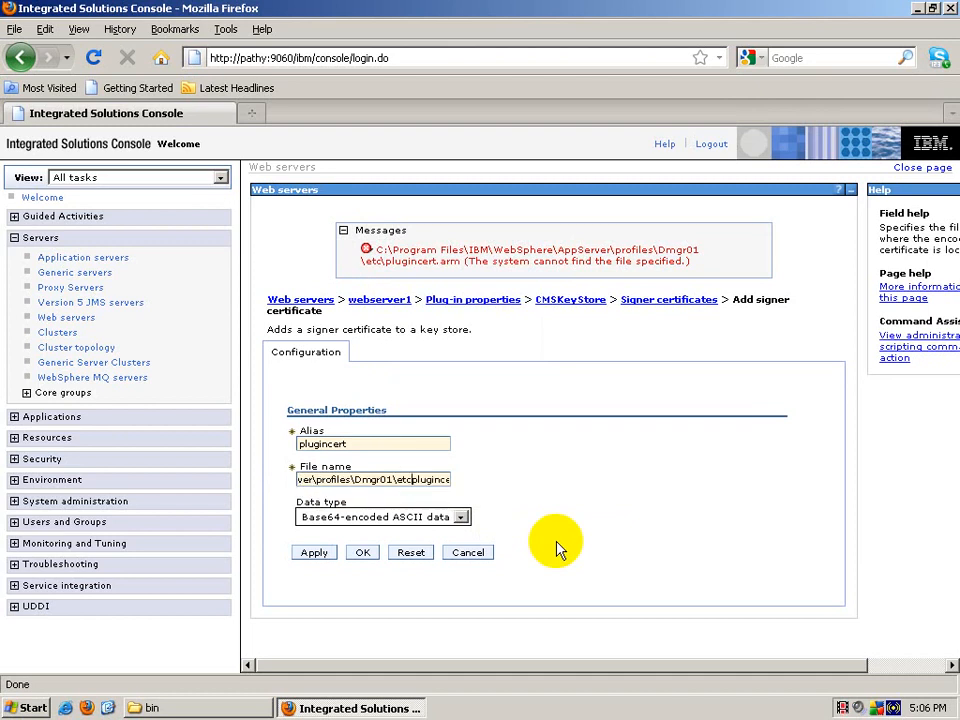
{"action": "type", "text": "\\"}
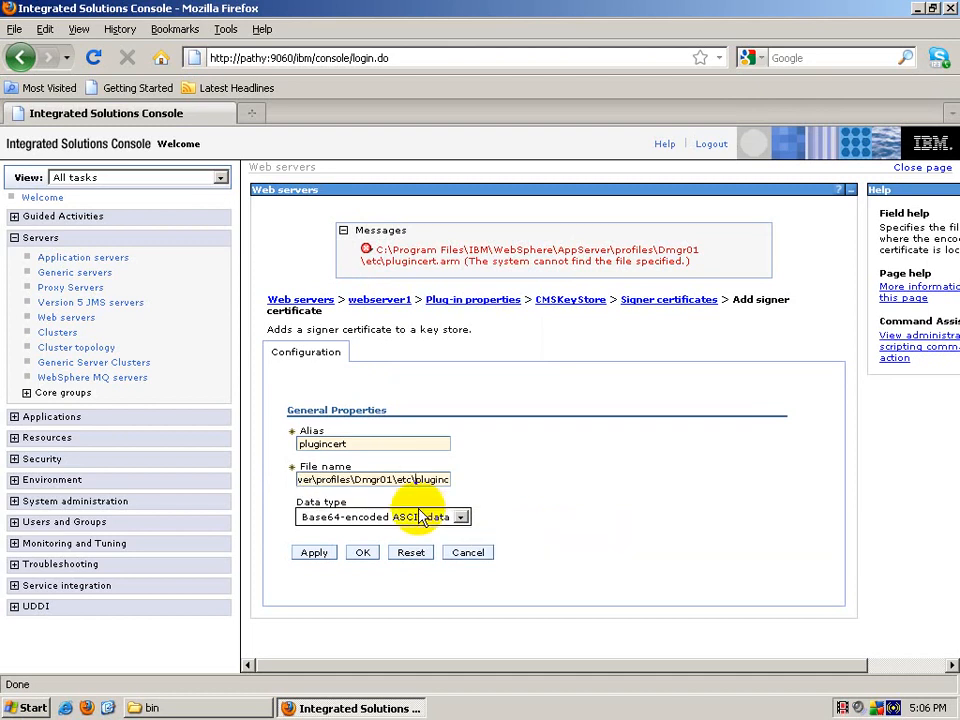
{"action": "left_click", "coordinate": [362, 553]}
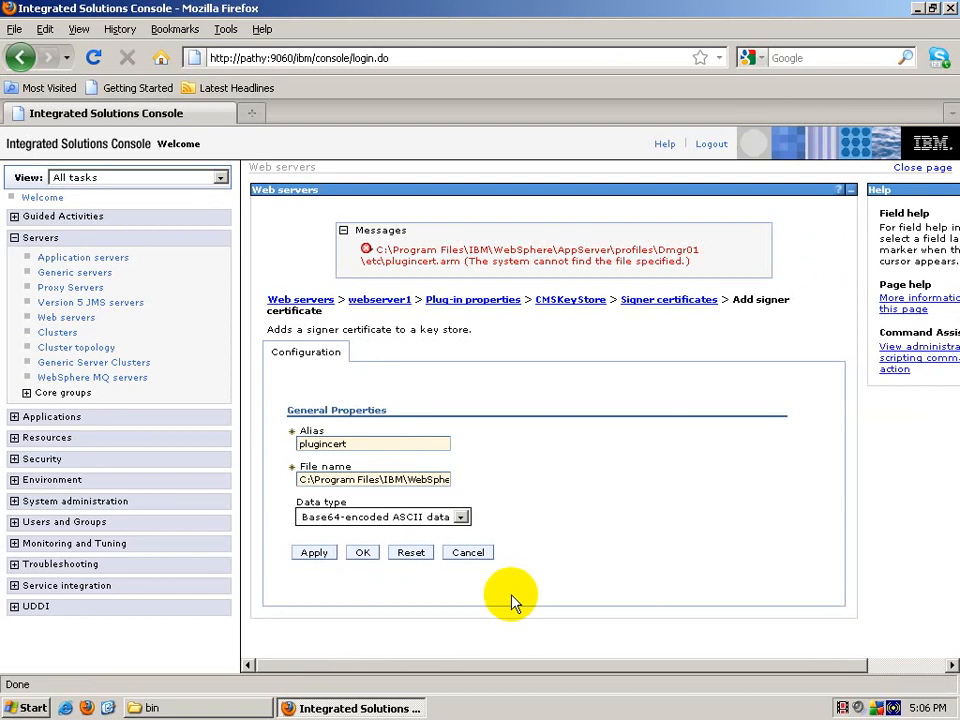
Step: Clear the File name field, keeping alias plugincert, and switch to the Explorer bin window
{"action": "left_click_drag", "start_coordinate": [354, 444], "coordinate": [306, 446]}
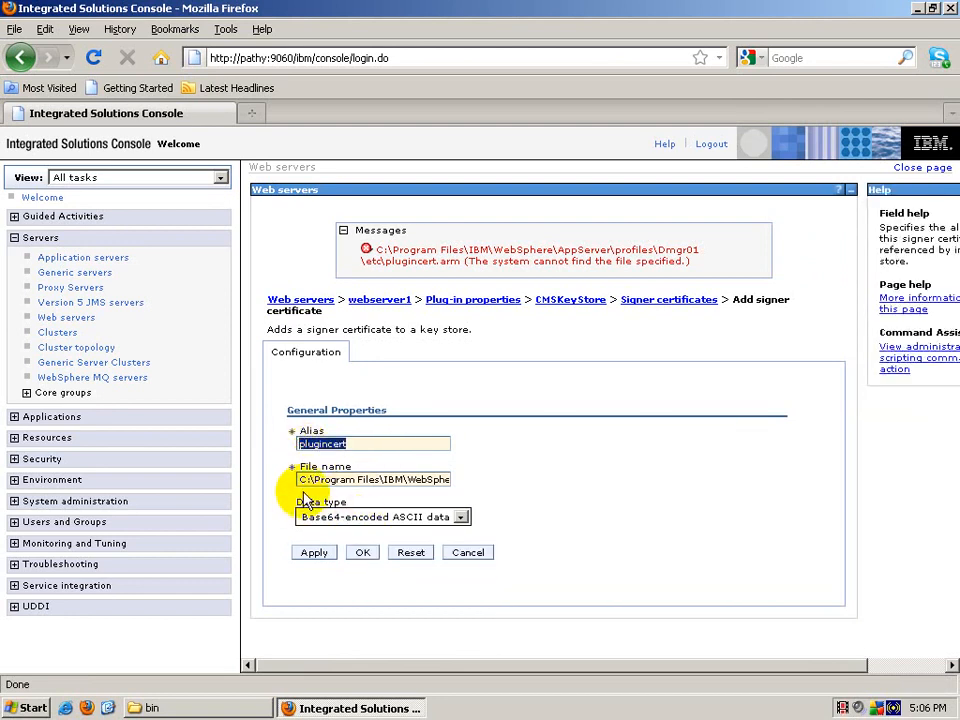
{"action": "left_click_drag", "start_coordinate": [298, 480], "coordinate": [615, 510]}
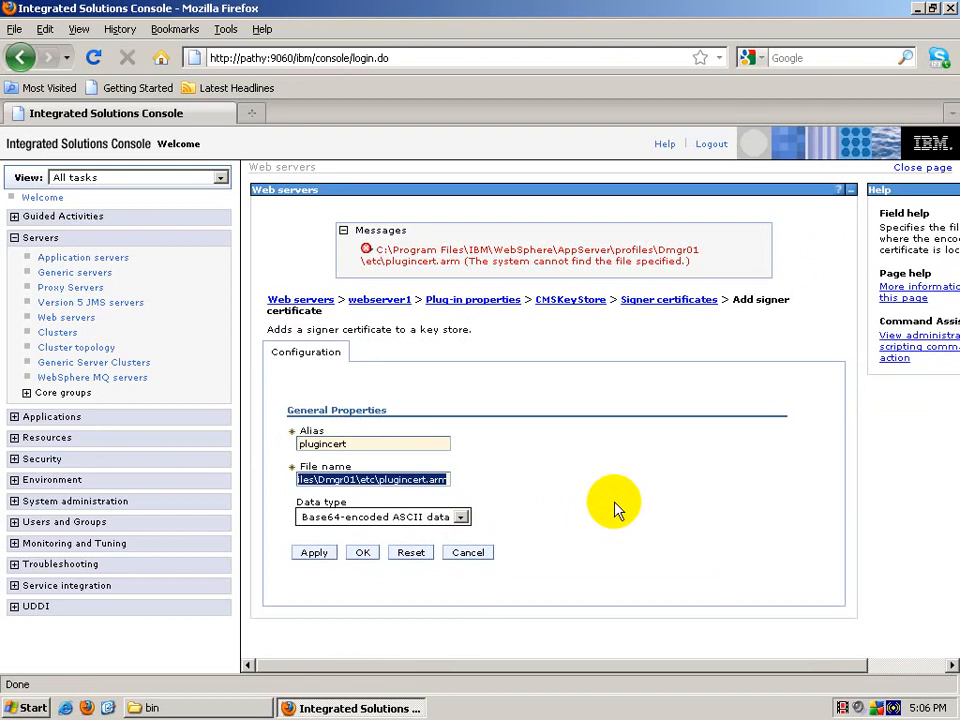
{"action": "key", "text": "Delete"}
{"action": "left_click", "coordinate": [376, 436]}
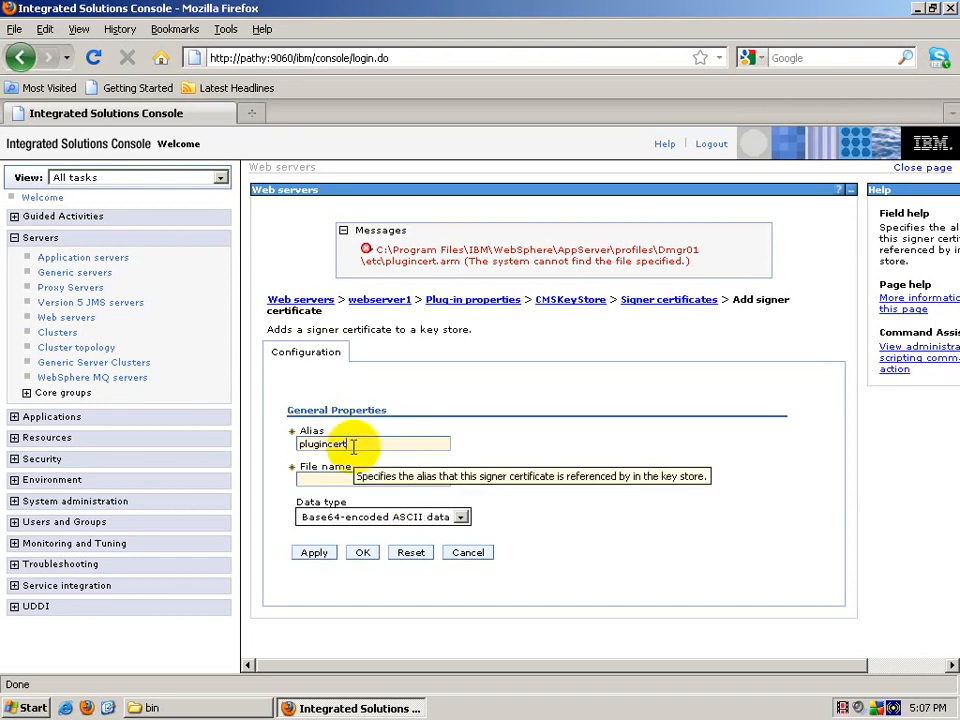
{"action": "left_click", "coordinate": [240, 705]}
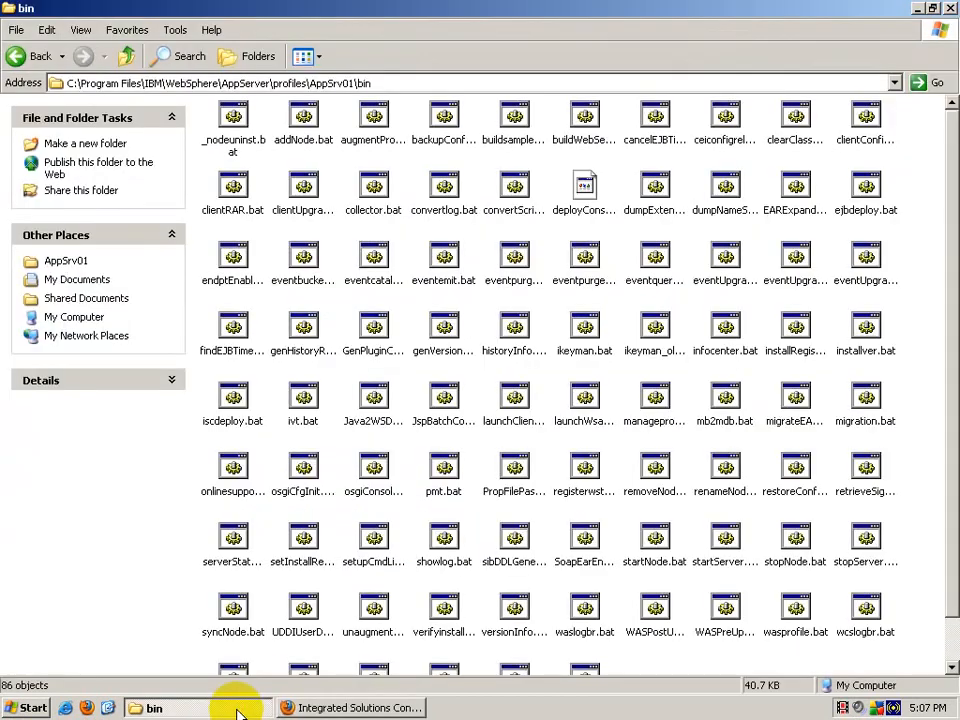
Step: Go up to the profiles folder and open Dmgr01\etc
{"action": "left_click", "coordinate": [126, 57]}
{"action": "left_click", "coordinate": [126, 57]}
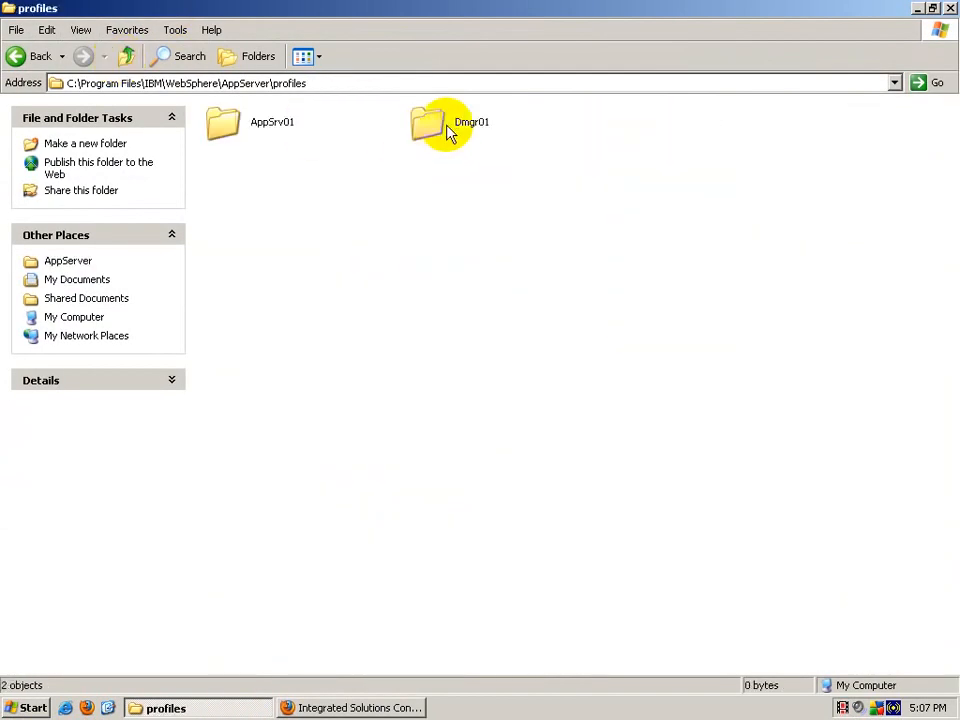
{"action": "left_click", "coordinate": [448, 128]}
{"action": "double_click", "coordinate": [450, 132]}
{"action": "double_click", "coordinate": [272, 176]}
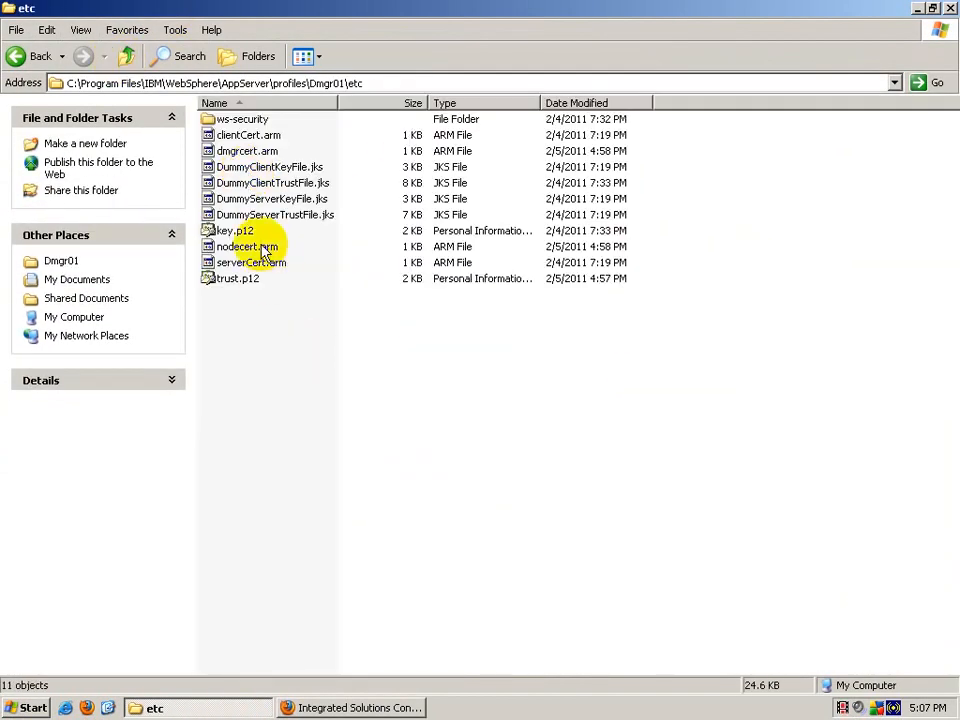
Step: Look over the .arm files and put dmgrcert.arm into rename mode to grab its name
{"action": "left_click", "coordinate": [251, 151]}
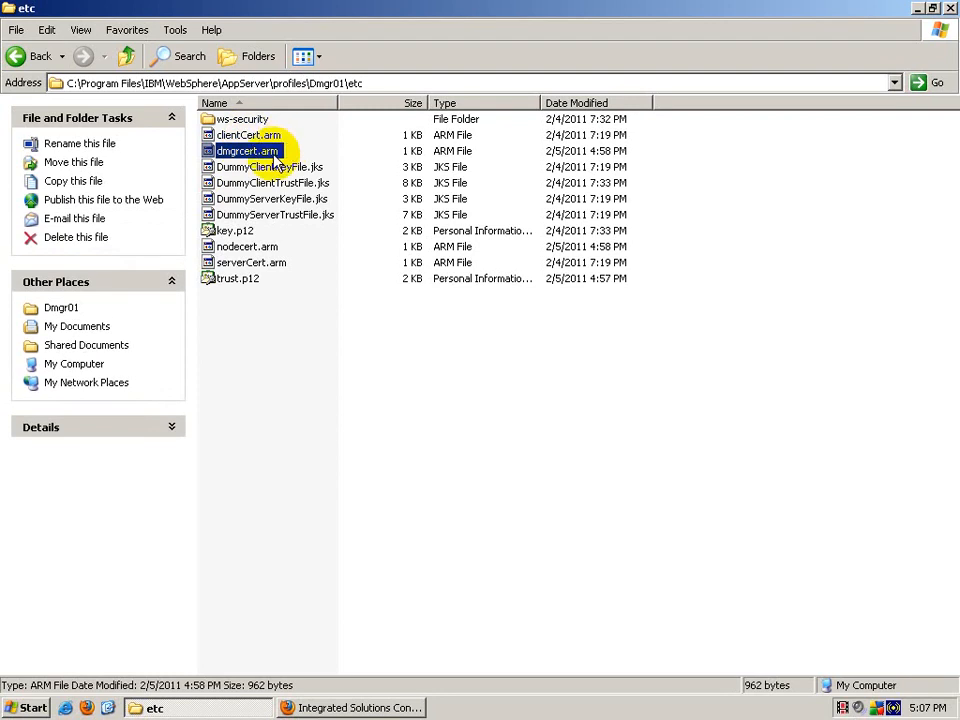
{"action": "left_click", "coordinate": [248, 247]}
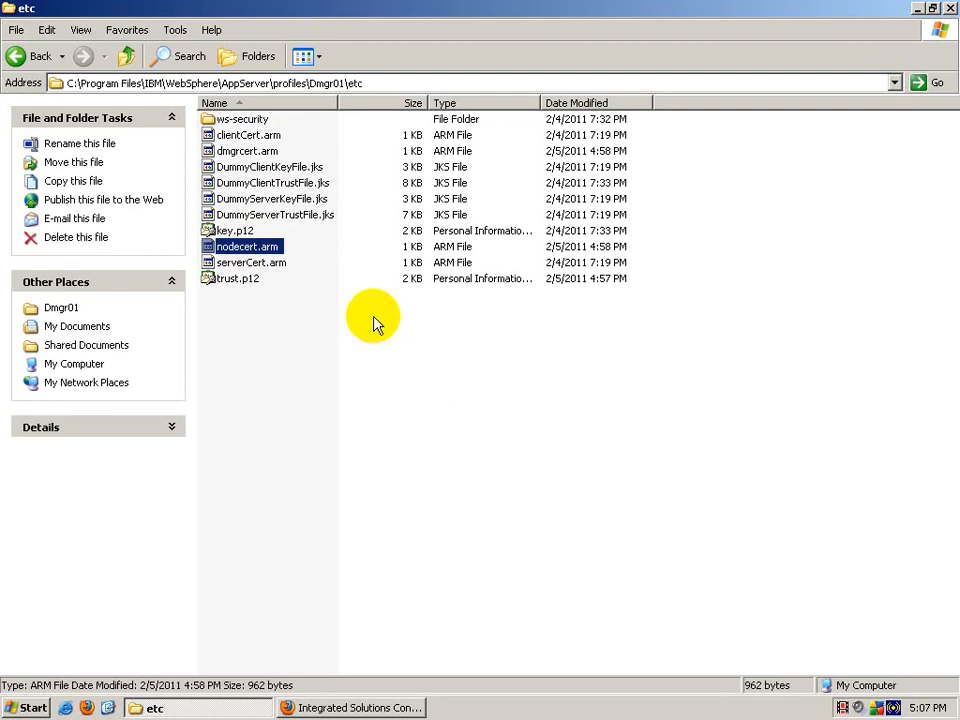
{"action": "left_click", "coordinate": [245, 151]}
{"action": "left_click", "coordinate": [246, 153]}
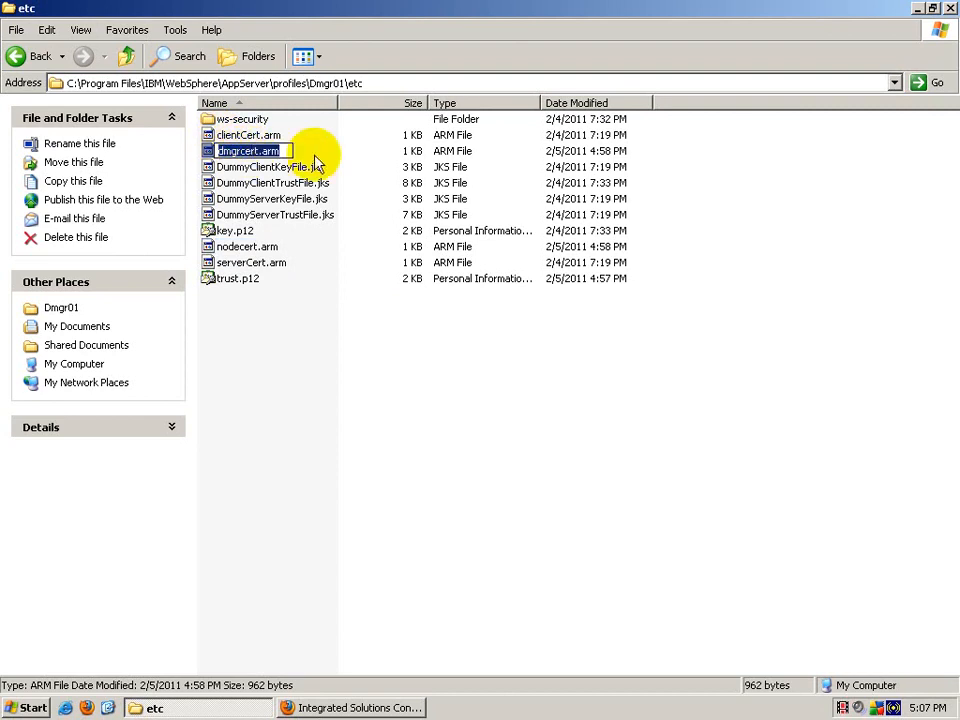
{"action": "left_click", "coordinate": [345, 707]}
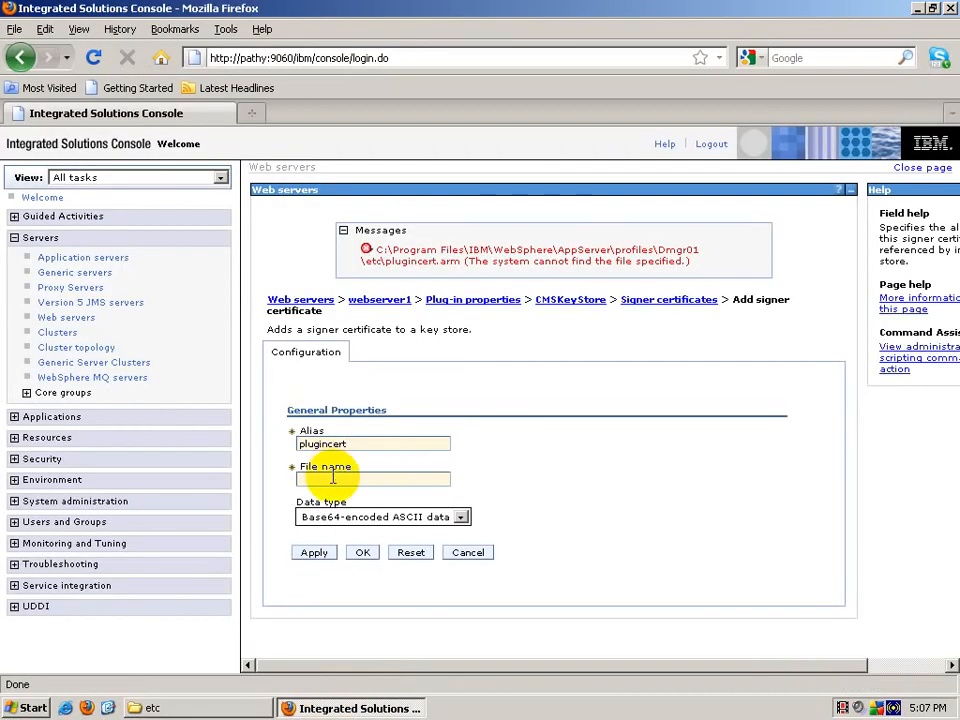
Step: Add the signer certificate from dmgrcert.arm and save it to the master configuration
{"action": "left_click", "coordinate": [333, 478]}
{"action": "key", "text": "ctrl+v"}
{"action": "left_click", "coordinate": [384, 497]}
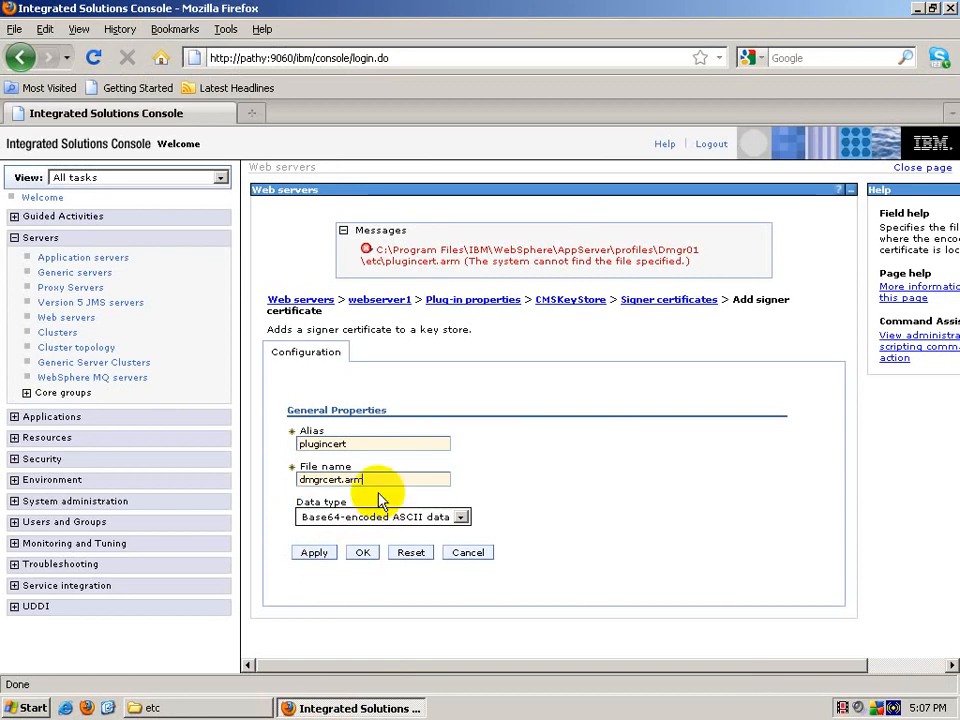
{"action": "left_click", "coordinate": [364, 553]}
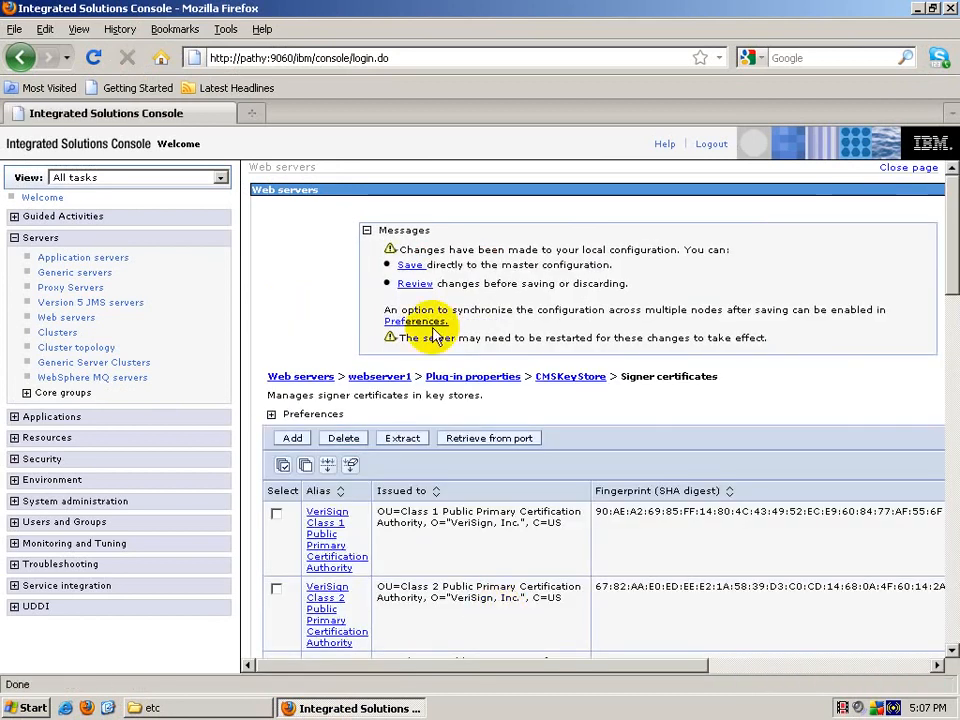
{"action": "left_click", "coordinate": [412, 266]}
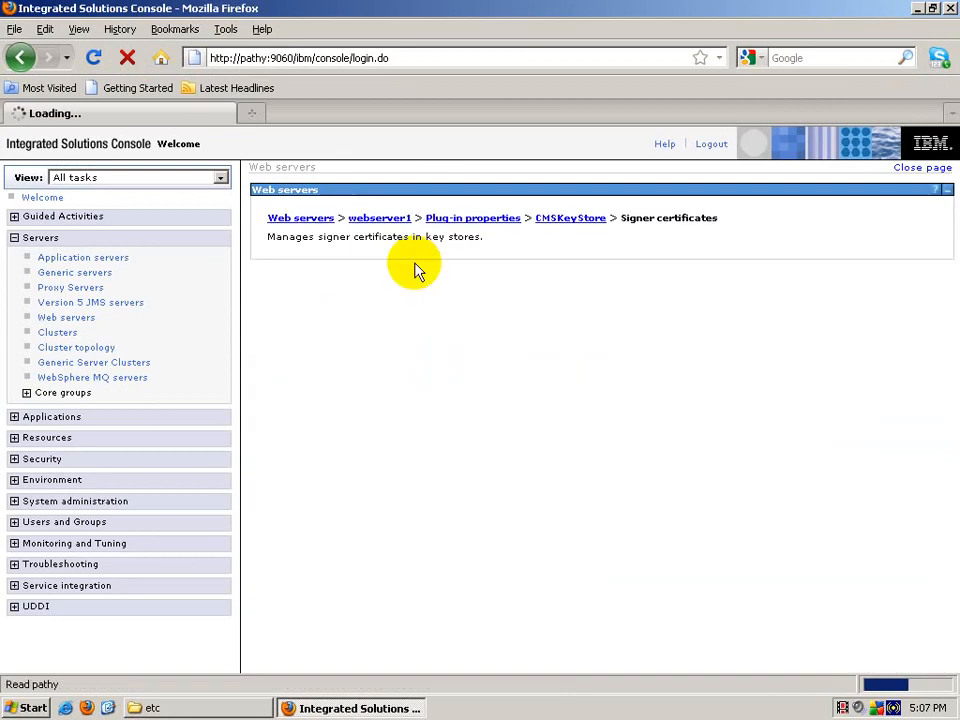
Step: Check the signer certificate list, including page 2, for the new plugincert entry
{"action": "scroll", "coordinate": [510, 522], "scroll_direction": "down", "scroll_amount": 15}
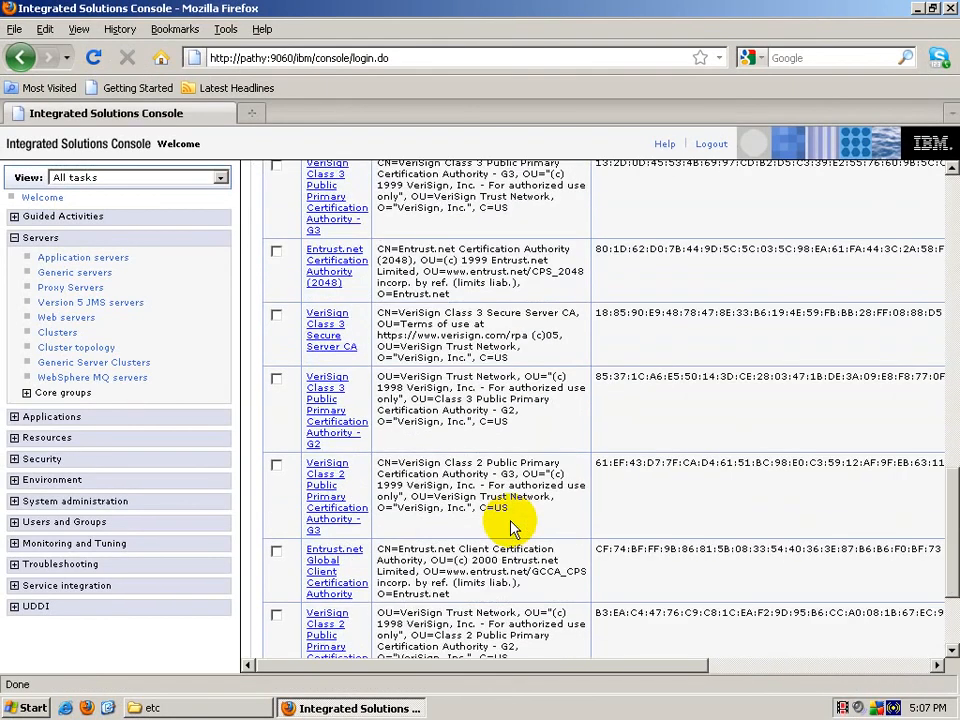
{"action": "scroll", "coordinate": [513, 527], "scroll_direction": "down", "scroll_amount": 3}
{"action": "scroll", "coordinate": [500, 540], "scroll_direction": "up", "scroll_amount": 15}
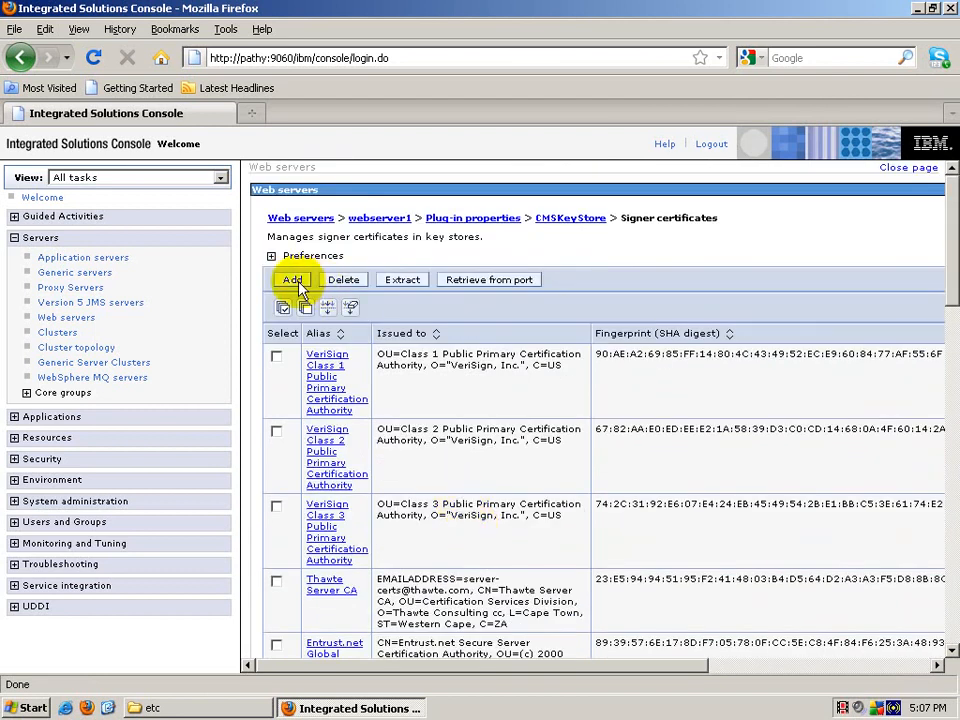
{"action": "scroll", "coordinate": [528, 595], "scroll_direction": "down", "scroll_amount": 5}
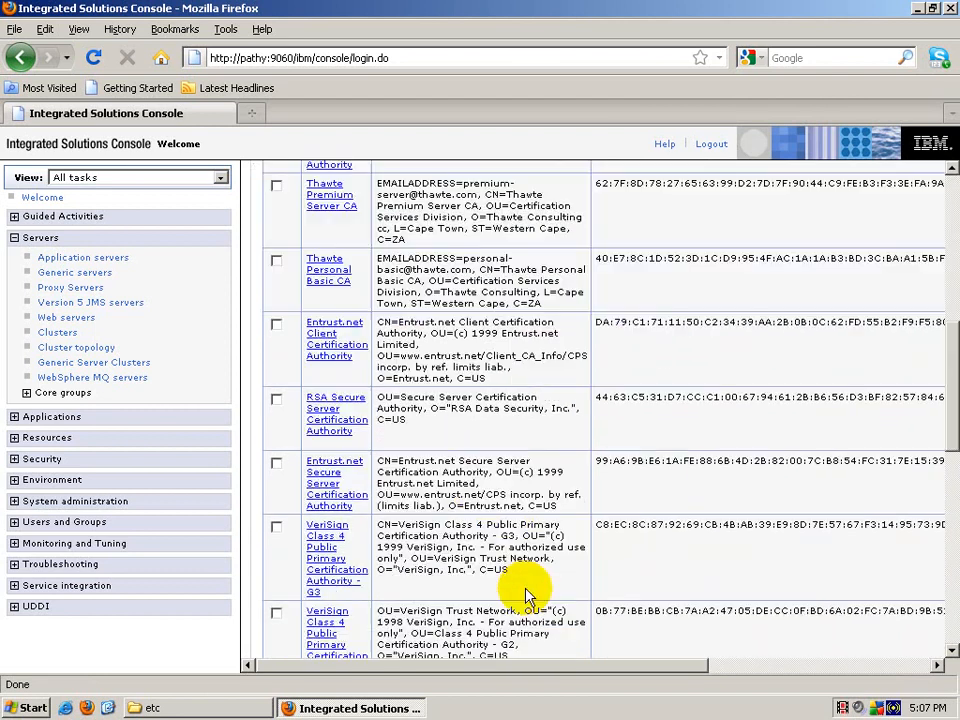
{"action": "scroll", "coordinate": [528, 595], "scroll_direction": "down", "scroll_amount": 12}
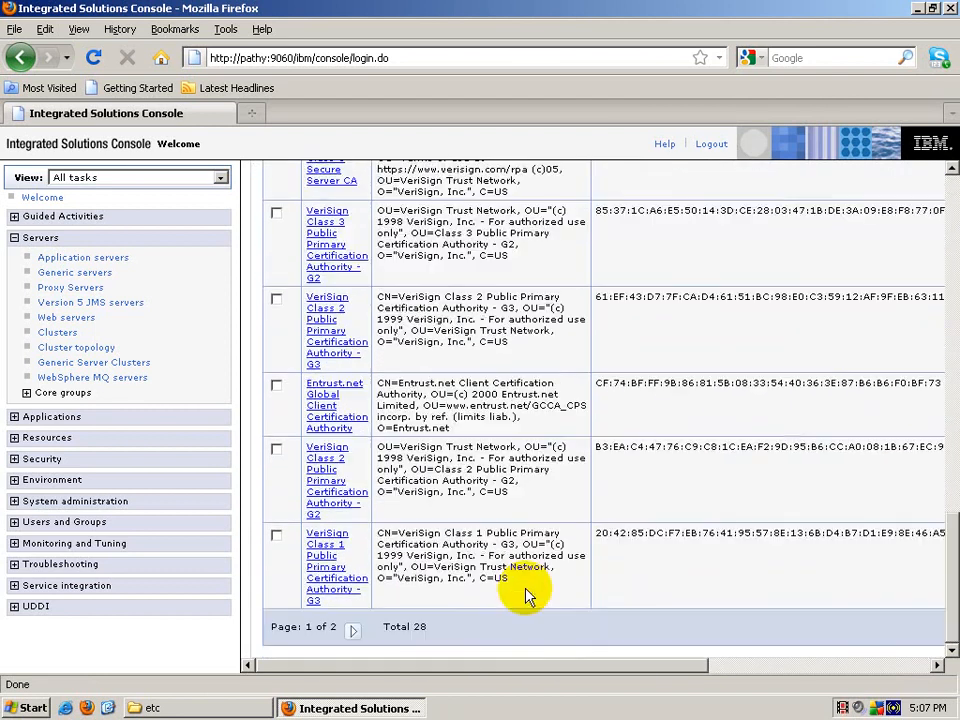
{"action": "left_click", "coordinate": [353, 631]}
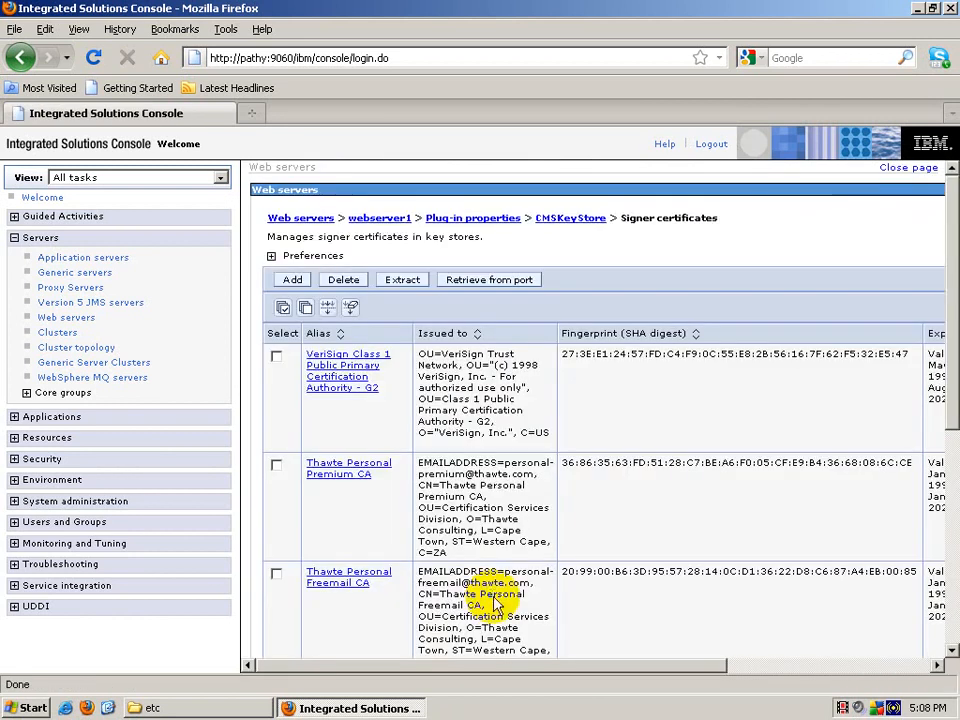
{"action": "scroll", "coordinate": [493, 595], "scroll_direction": "down", "scroll_amount": 7}
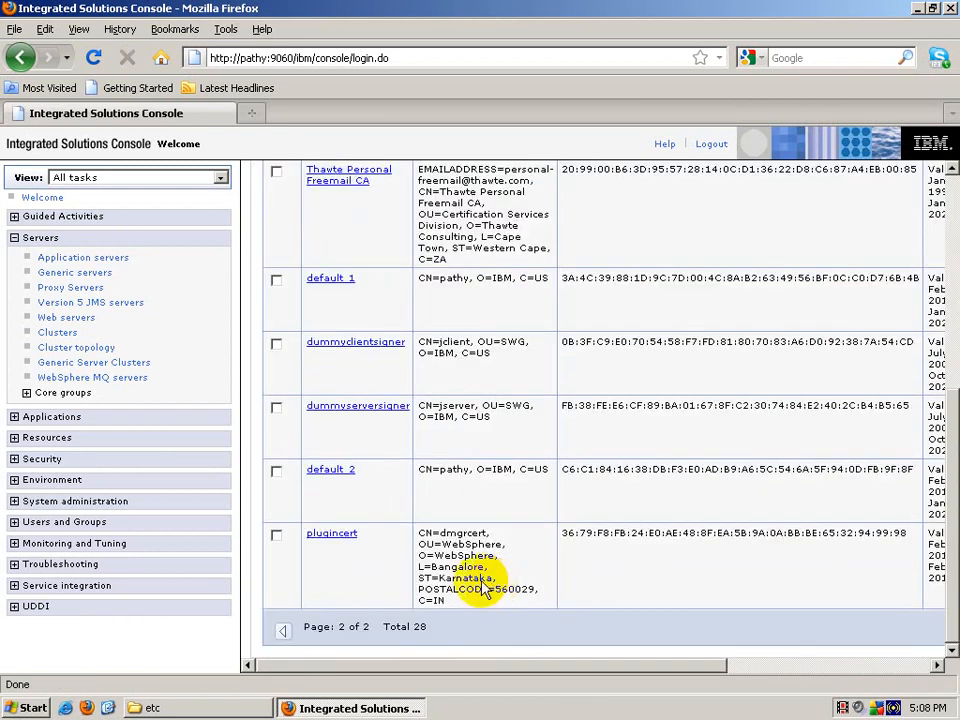
{"action": "scroll", "coordinate": [470, 580], "scroll_direction": "up", "scroll_amount": 7}
Step: Start a second signer with alias plugincert1 and grab the nodecert.arm file name in Explorer
{"action": "left_click", "coordinate": [290, 279]}
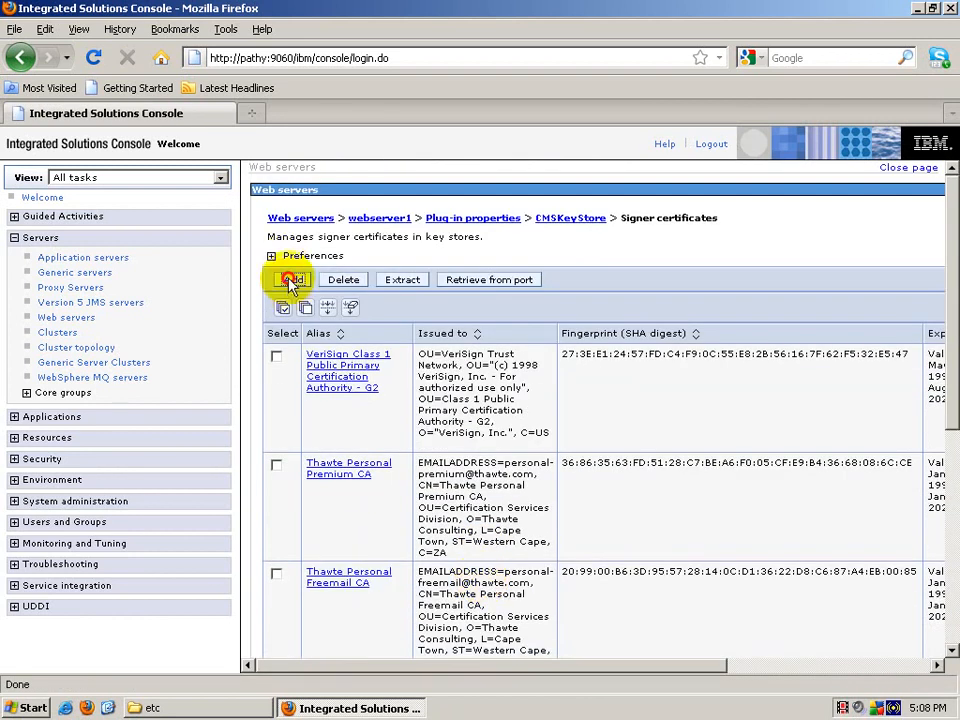
{"action": "left_click", "coordinate": [392, 363]}
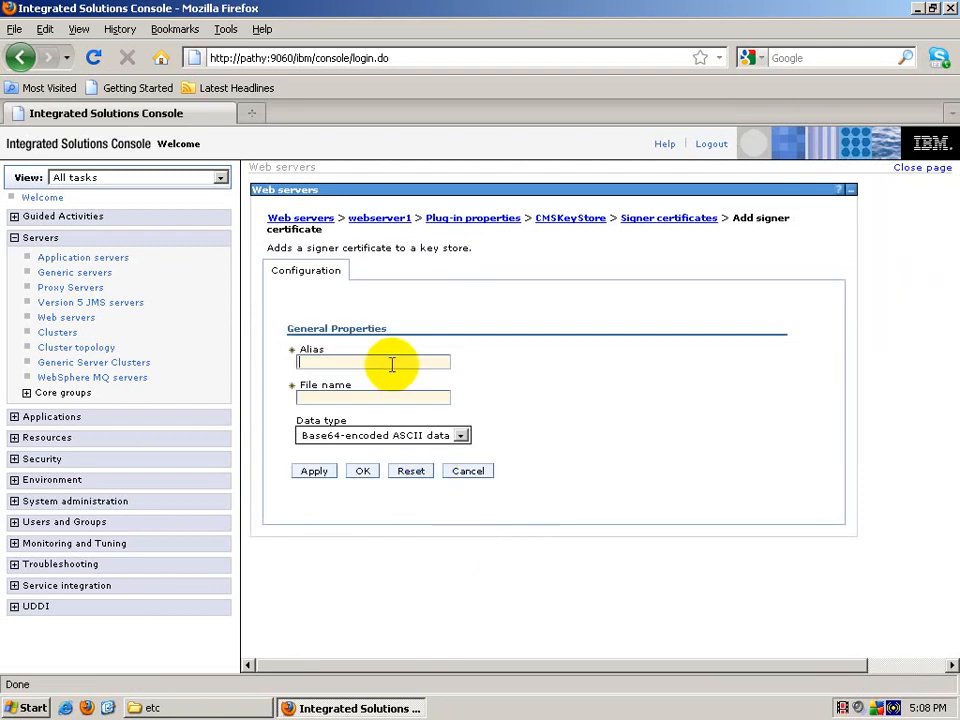
{"action": "type", "text": "plugin"}
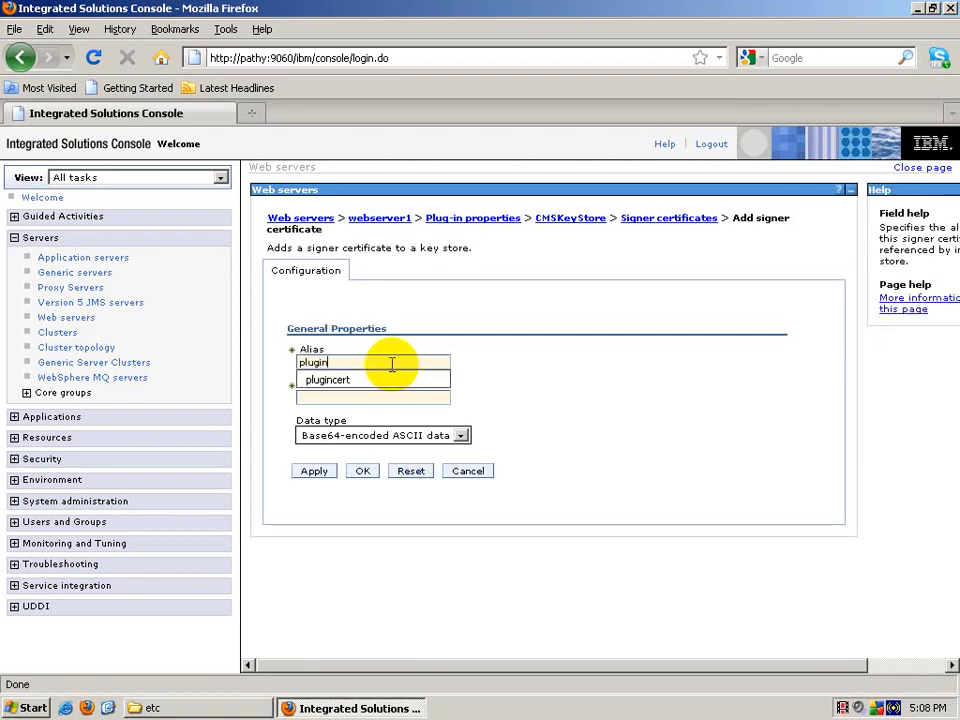
{"action": "type", "text": "cert1"}
{"action": "key", "text": "Tab"}
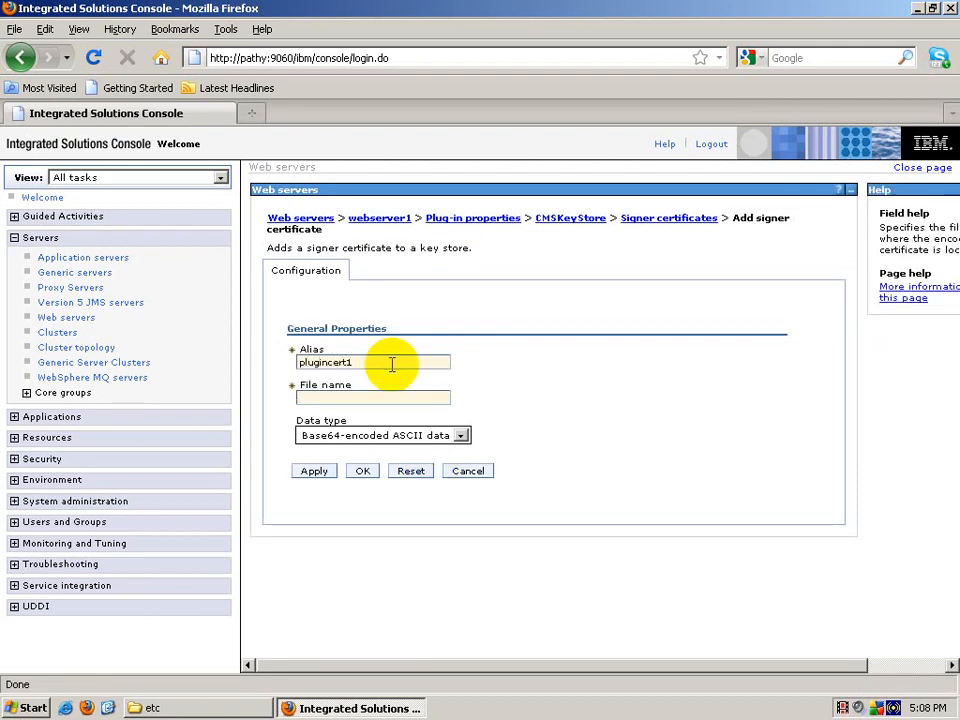
{"action": "left_click", "coordinate": [190, 708]}
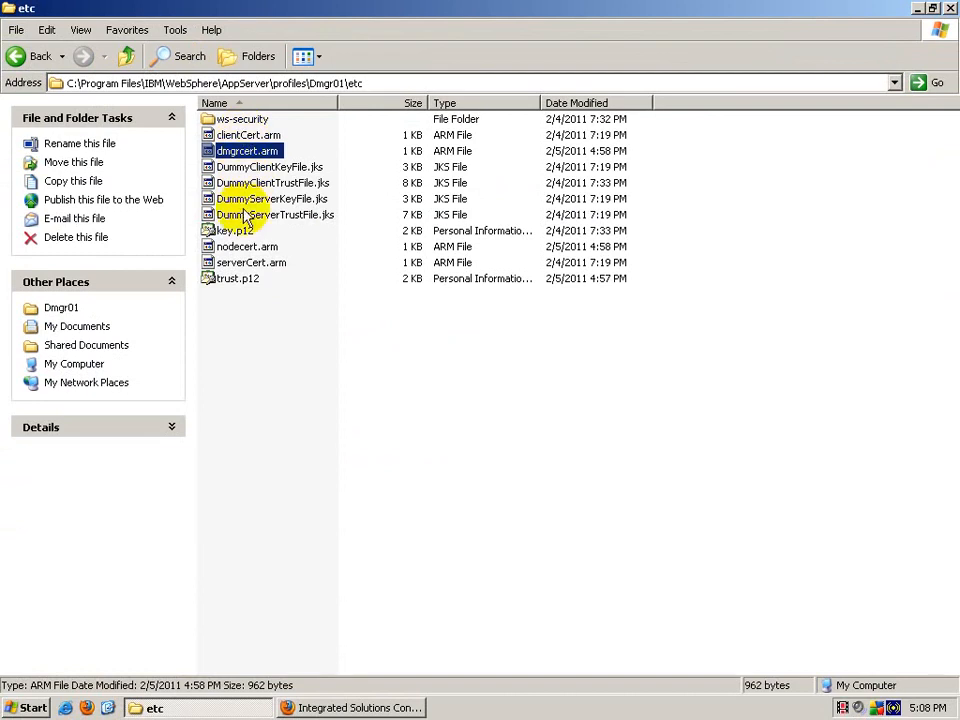
{"action": "left_click", "coordinate": [232, 246]}
{"action": "left_click", "coordinate": [256, 248]}
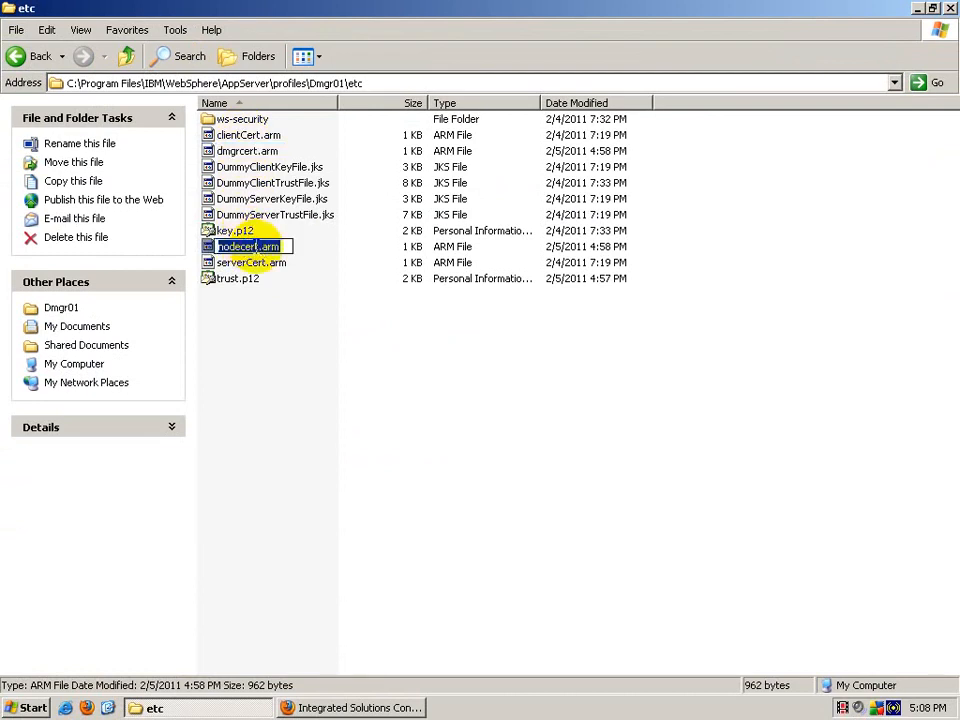
Step: Add nodecert.arm as the second signer certificate file and save to the master configuration
{"action": "left_click", "coordinate": [315, 708]}
{"action": "left_click", "coordinate": [347, 398]}
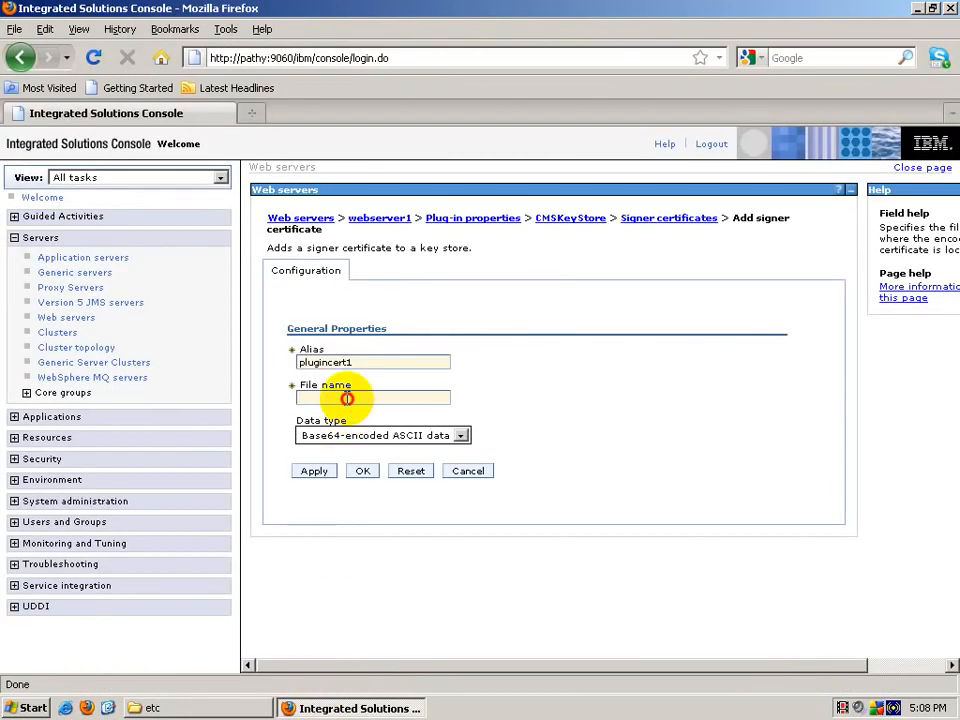
{"action": "type", "text": "nodecert.arm"}
{"action": "left_click", "coordinate": [381, 416]}
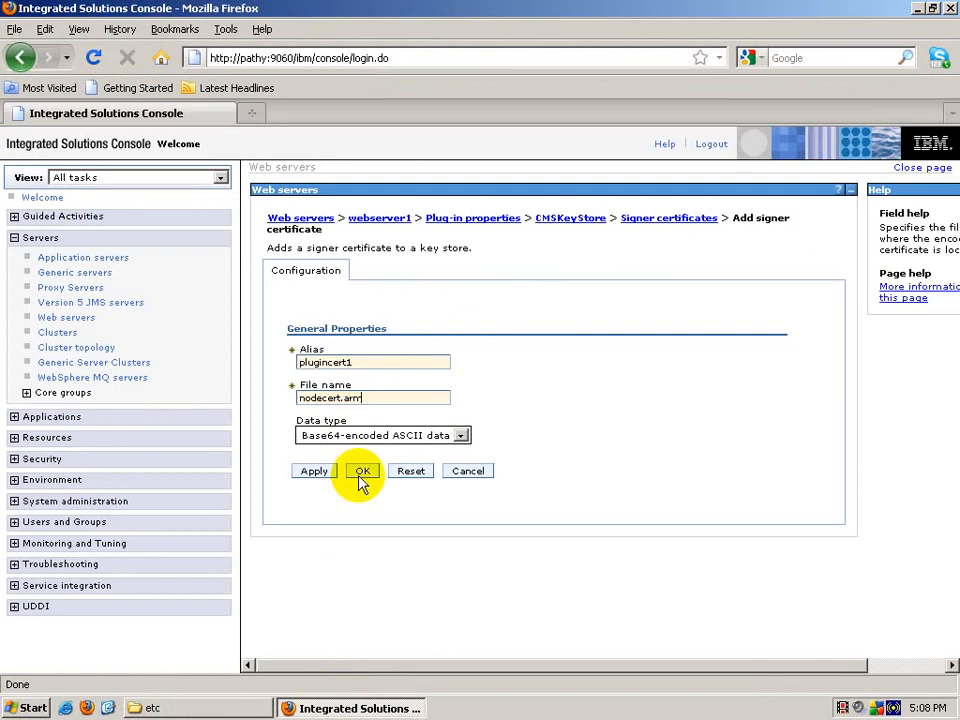
{"action": "left_click", "coordinate": [361, 471]}
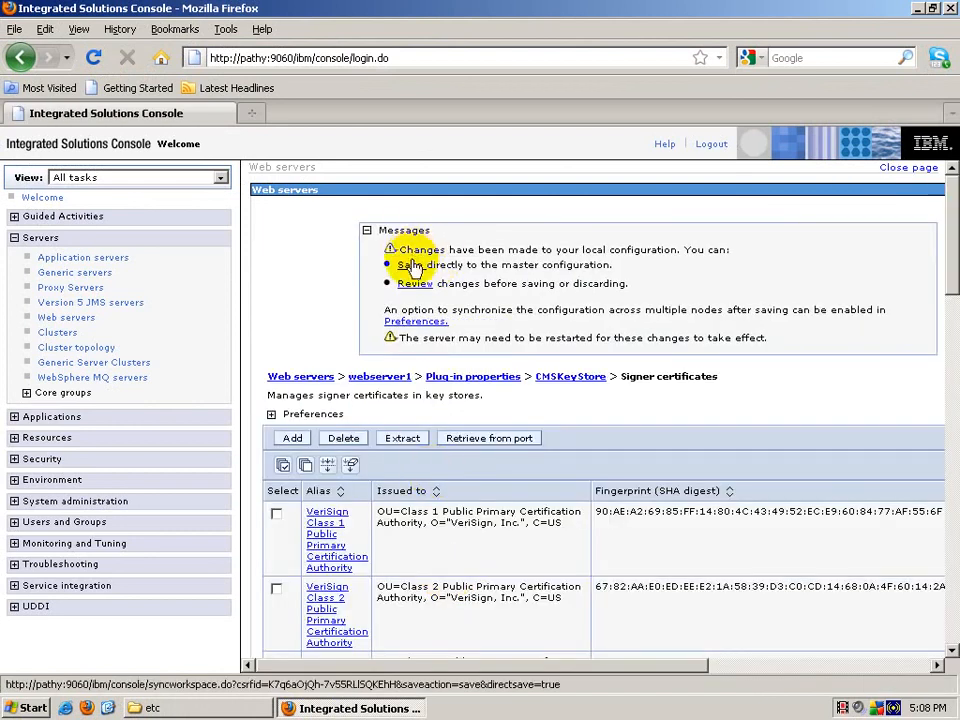
{"action": "left_click", "coordinate": [408, 265]}
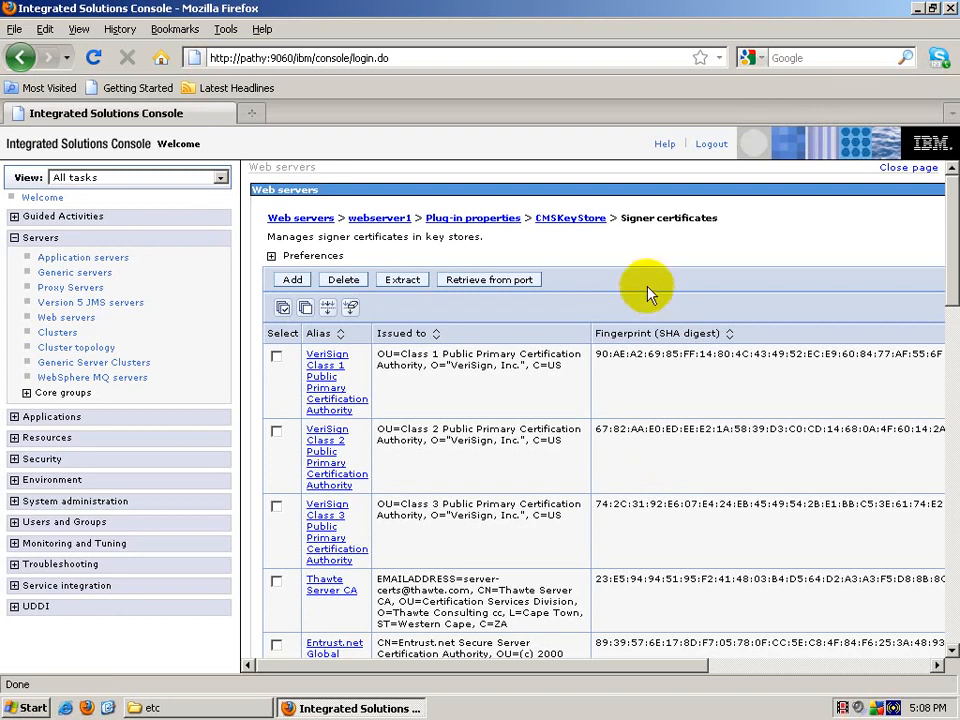
Step: Minimize Firefox and browse from AppServer into profiles\Dmgr01\config\cells\pathyCell01
{"action": "left_click", "coordinate": [917, 8]}
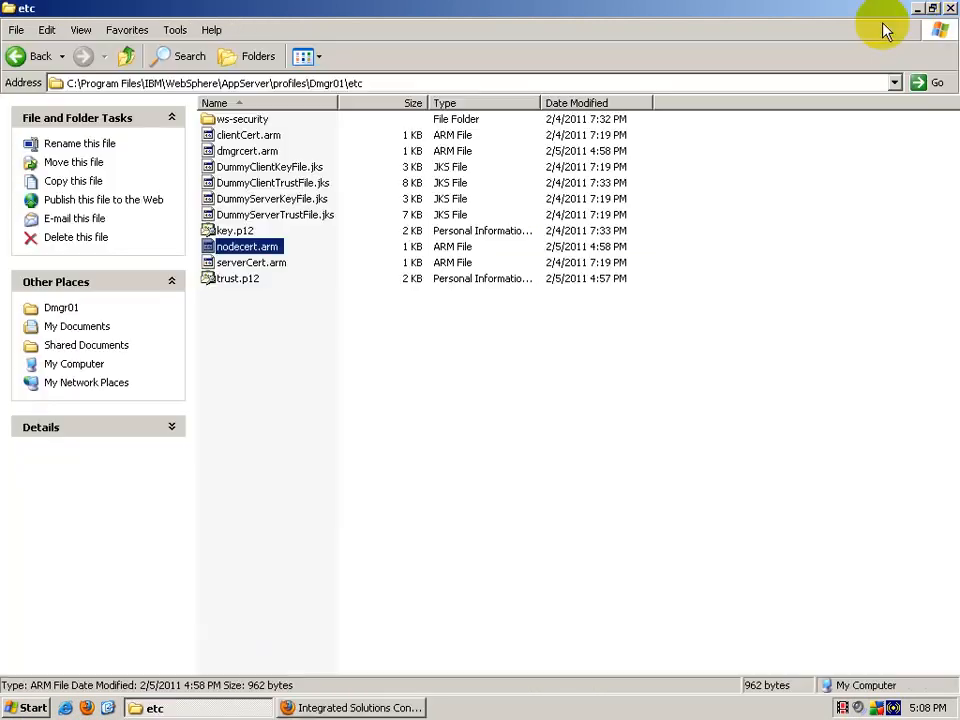
{"action": "left_click", "coordinate": [127, 57]}
{"action": "left_click", "coordinate": [126, 58]}
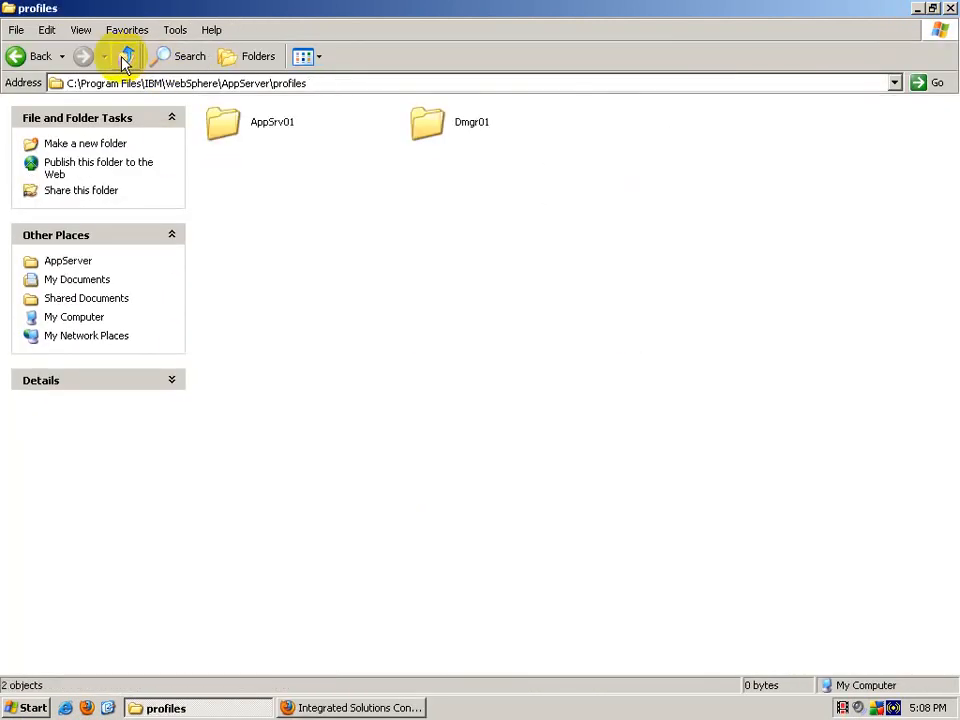
{"action": "left_click", "coordinate": [127, 57]}
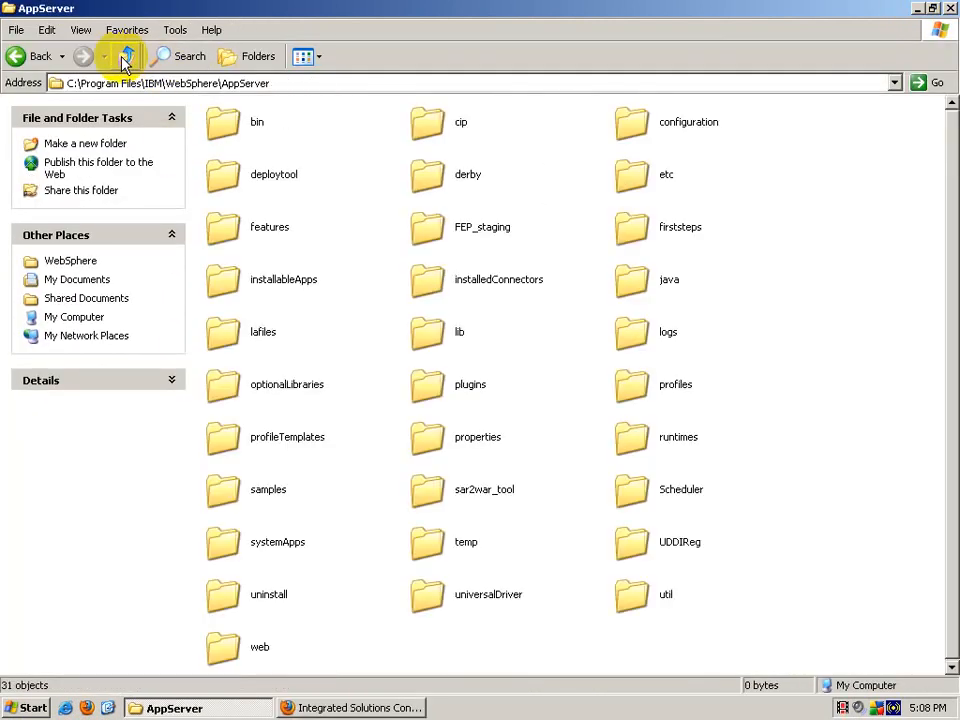
{"action": "double_click", "coordinate": [651, 393]}
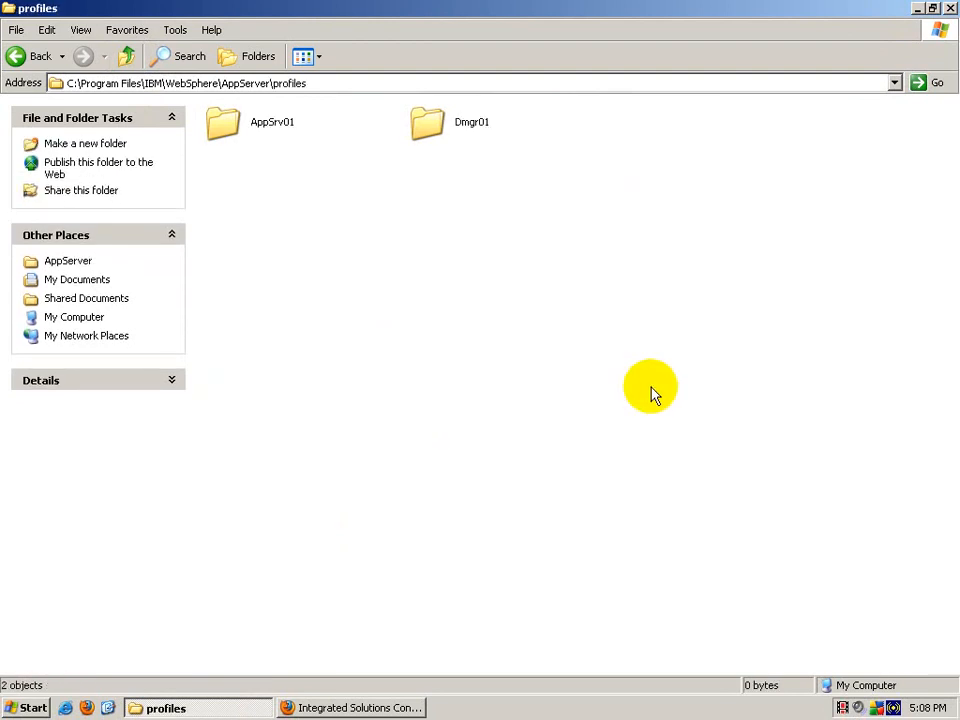
{"action": "double_click", "coordinate": [420, 120]}
{"action": "double_click", "coordinate": [458, 126]}
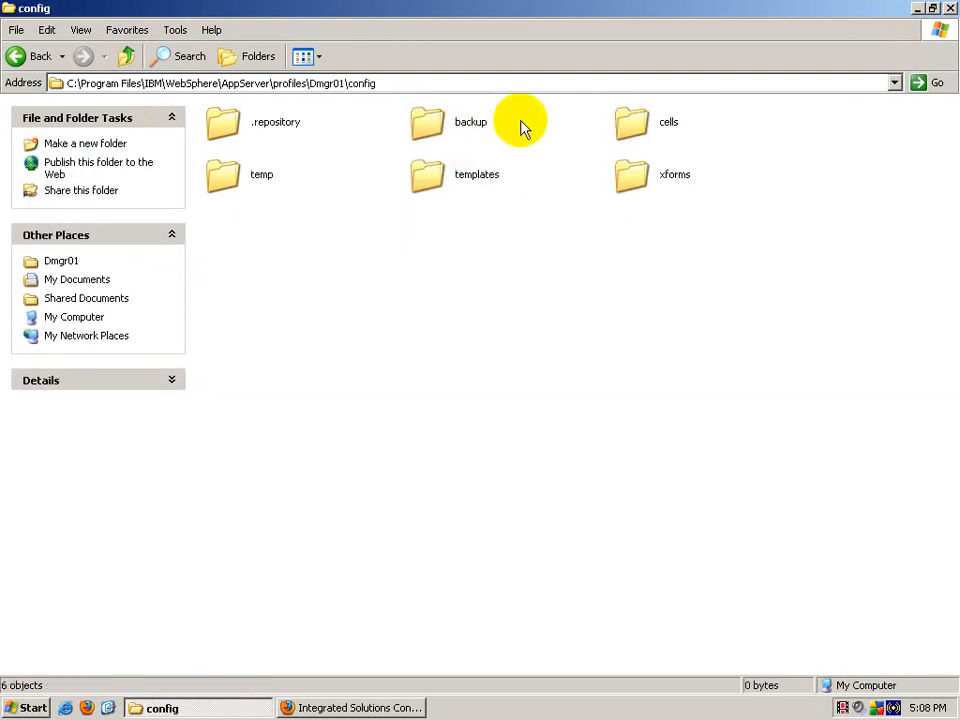
{"action": "double_click", "coordinate": [664, 122]}
{"action": "left_click", "coordinate": [210, 128]}
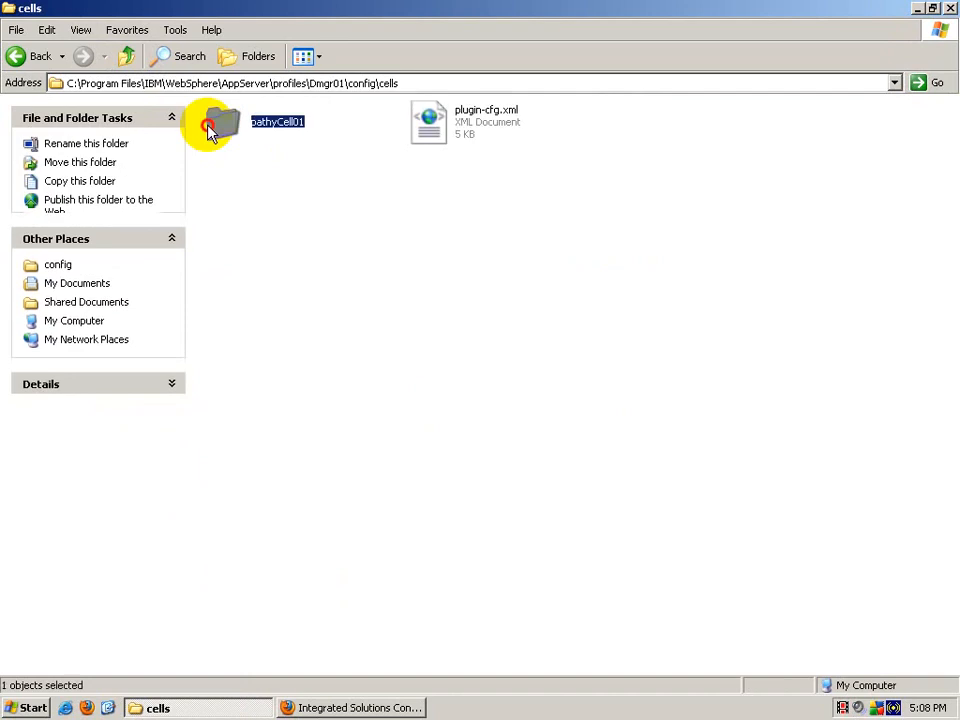
{"action": "double_click", "coordinate": [210, 128]}
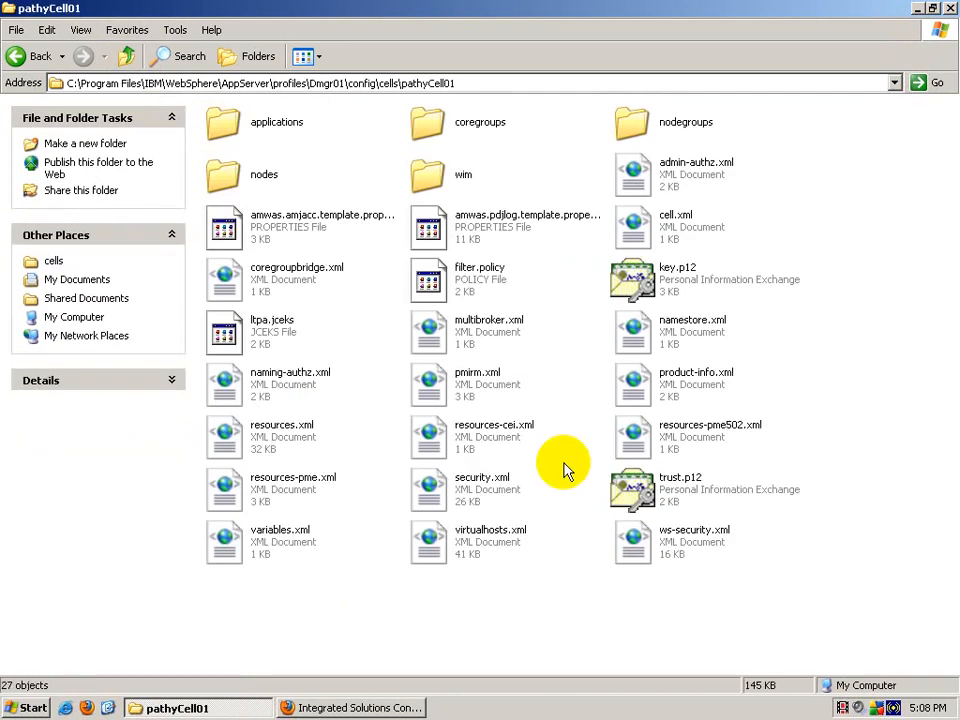
Step: Open nodes\pathyNode01\servers\webserver1 and copy plugin-key.kdb
{"action": "double_click", "coordinate": [240, 176]}
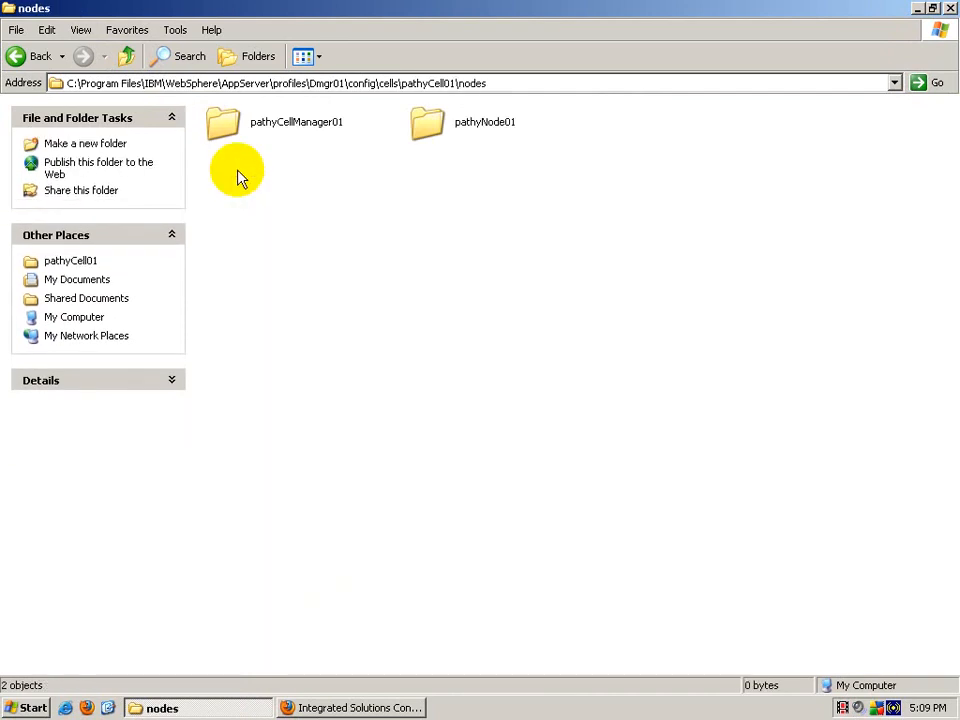
{"action": "double_click", "coordinate": [478, 130]}
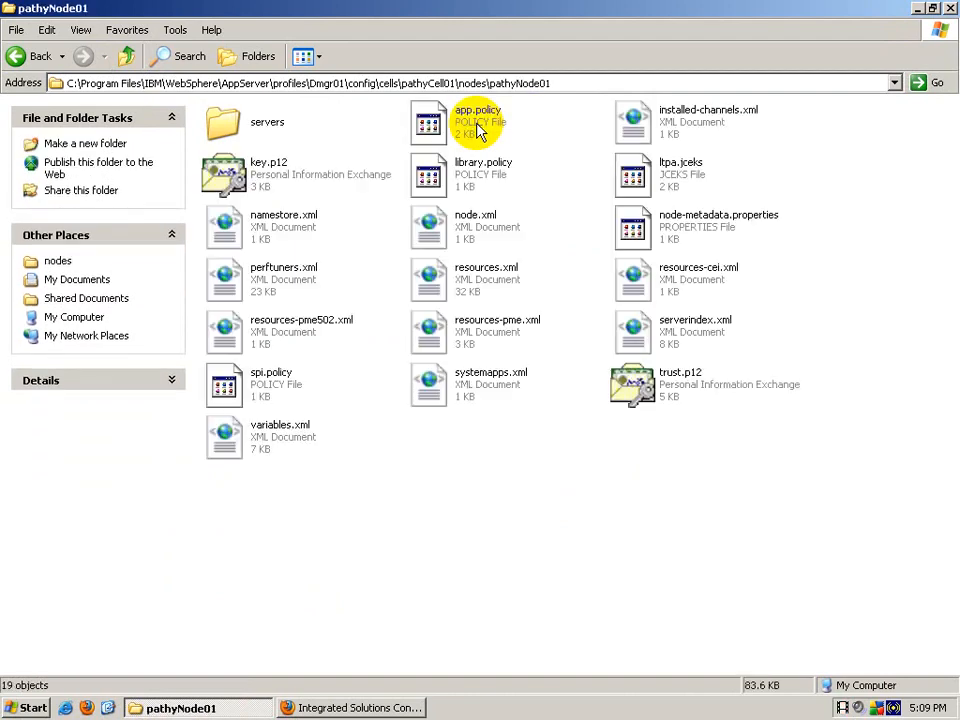
{"action": "double_click", "coordinate": [240, 123]}
{"action": "left_click", "coordinate": [126, 56]}
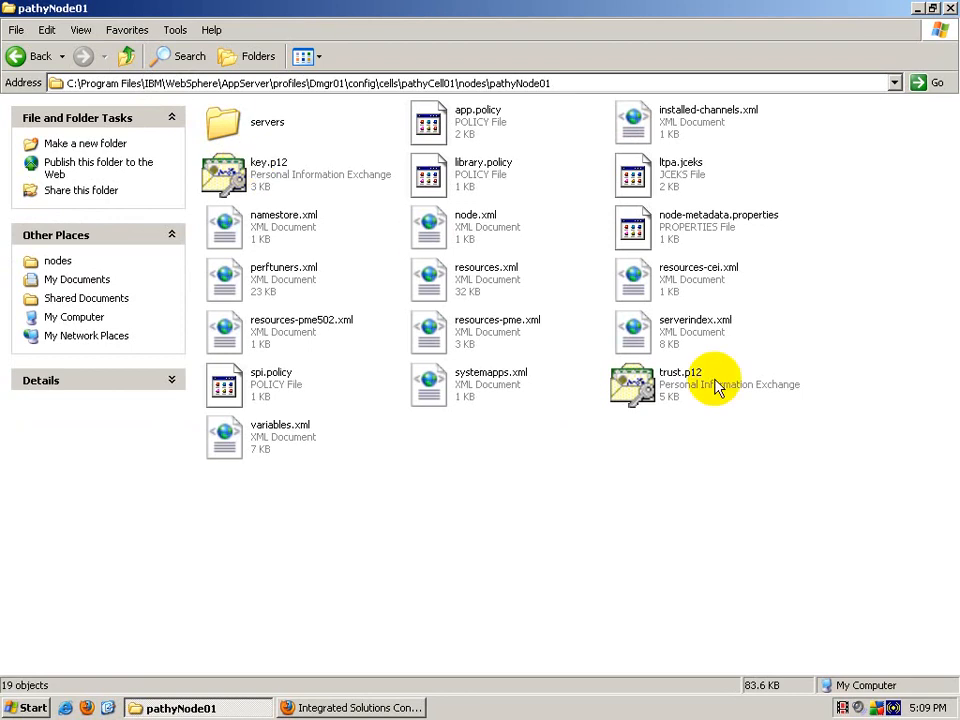
{"action": "double_click", "coordinate": [224, 128]}
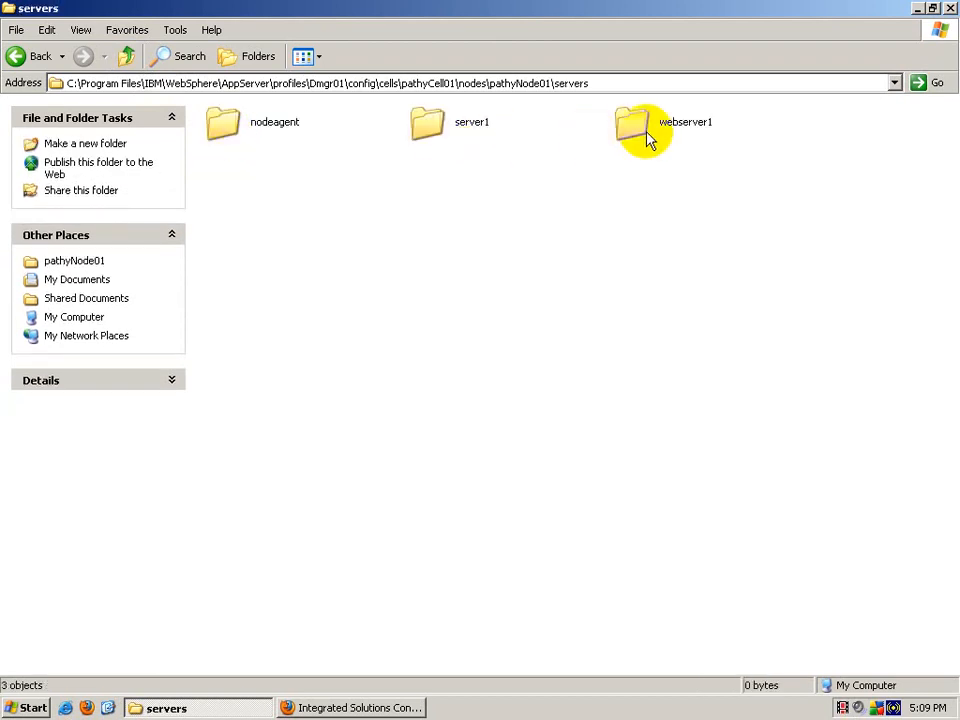
{"action": "double_click", "coordinate": [648, 140]}
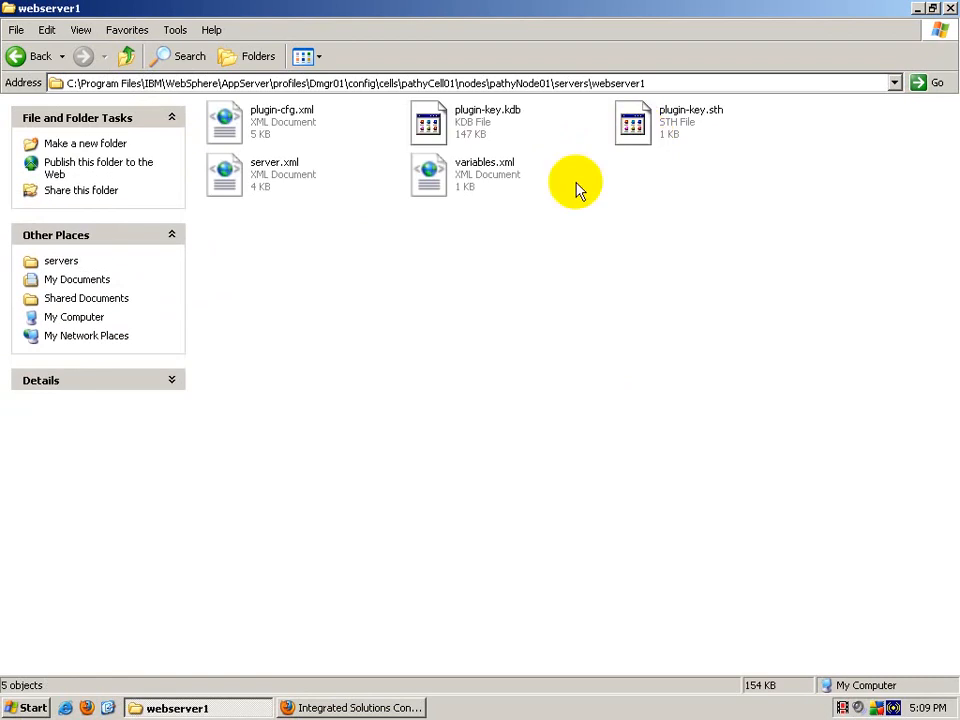
{"action": "left_click", "coordinate": [470, 125]}
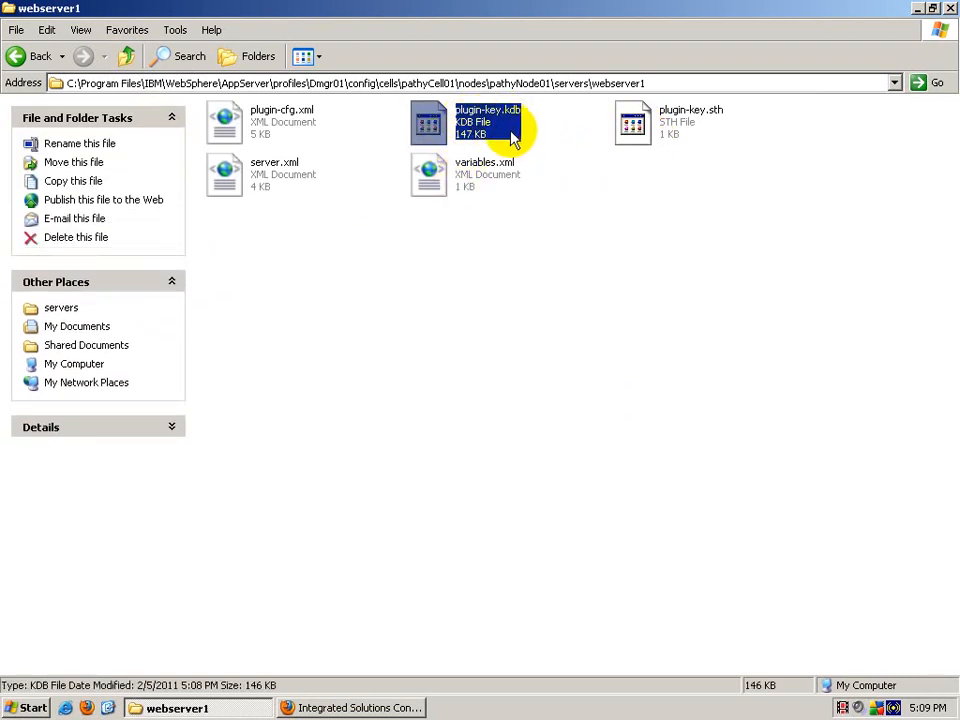
{"action": "right_click", "coordinate": [490, 140]}
{"action": "left_click", "coordinate": [508, 300]}
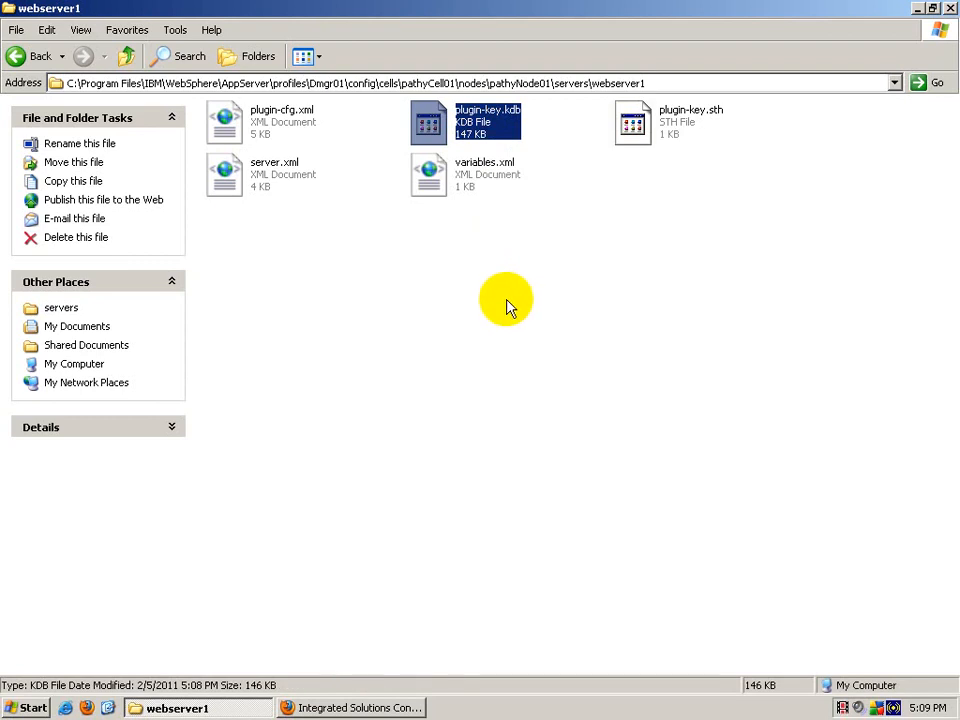
Step: Go up to Program Files and into IBM\HTTPServer\Plugins\config\webserver1
{"action": "left_click", "coordinate": [127, 58]}
{"action": "left_click", "coordinate": [127, 58]}
{"action": "left_click", "coordinate": [127, 58]}
{"action": "left_click", "coordinate": [127, 58]}
{"action": "left_click", "coordinate": [127, 58]}
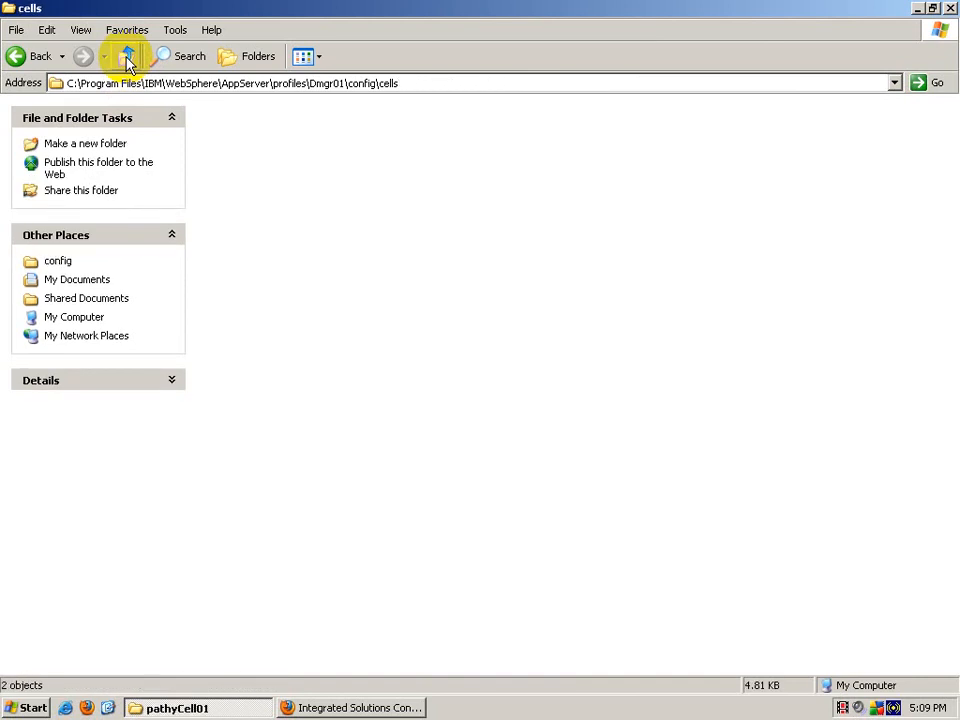
{"action": "left_click", "coordinate": [127, 58]}
{"action": "left_click", "coordinate": [127, 58]}
{"action": "left_click", "coordinate": [127, 58]}
{"action": "left_click", "coordinate": [127, 58]}
{"action": "left_click", "coordinate": [127, 58]}
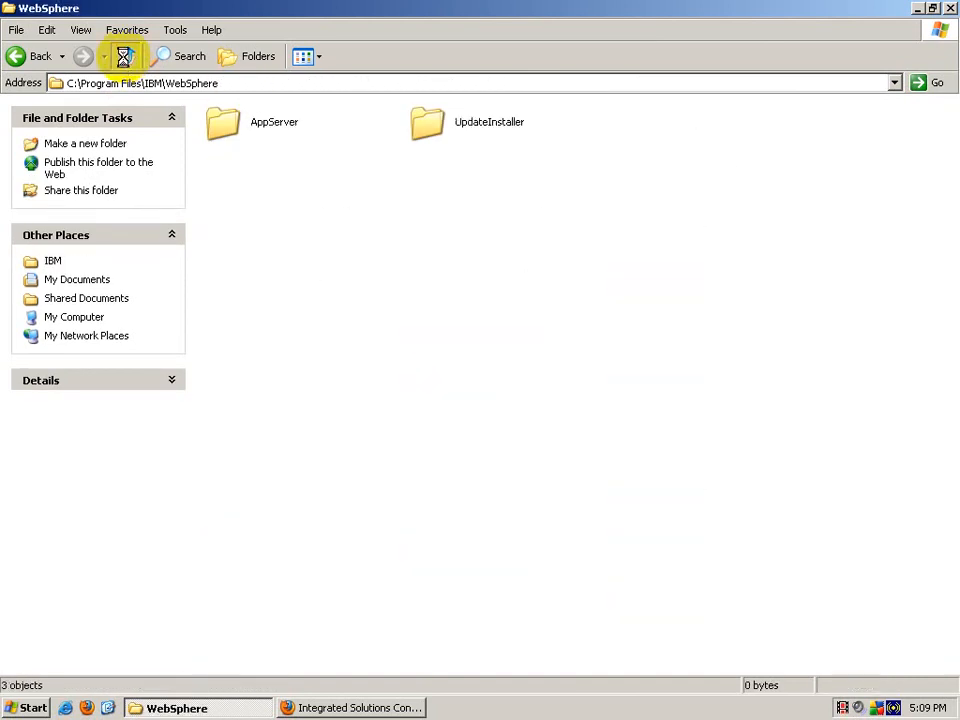
{"action": "left_click", "coordinate": [127, 58]}
{"action": "left_click", "coordinate": [127, 58]}
{"action": "double_click", "coordinate": [642, 224]}
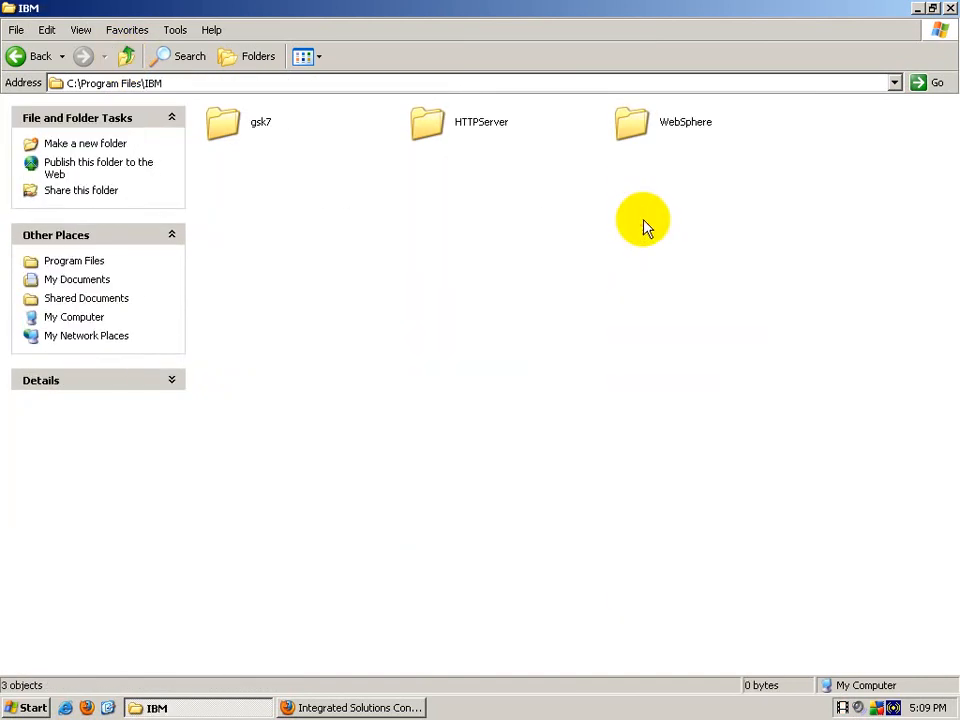
{"action": "double_click", "coordinate": [430, 124]}
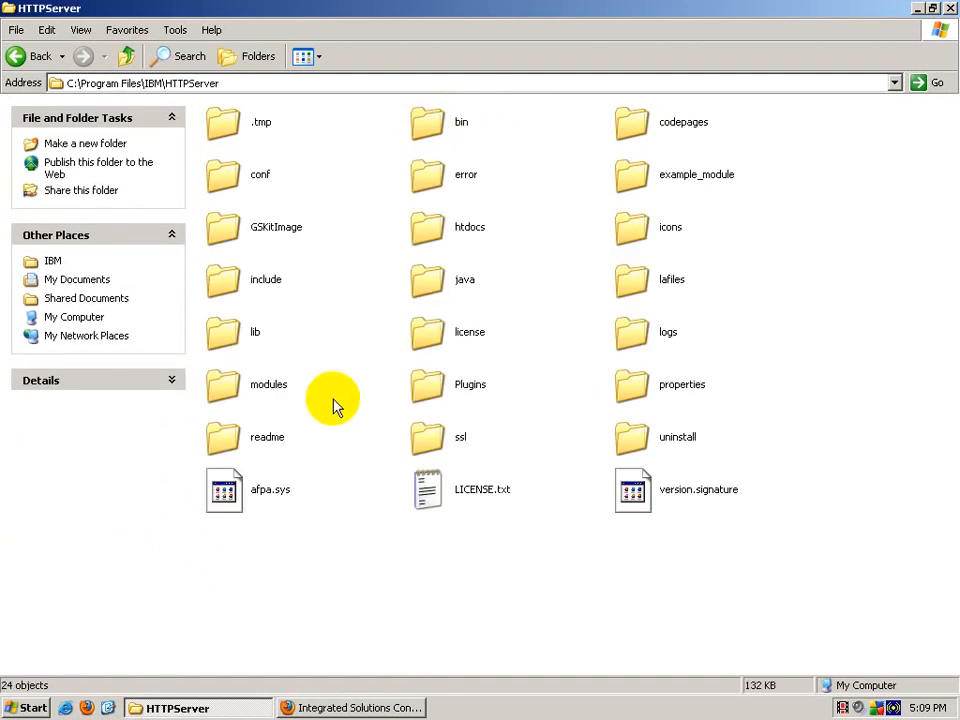
{"action": "double_click", "coordinate": [430, 390]}
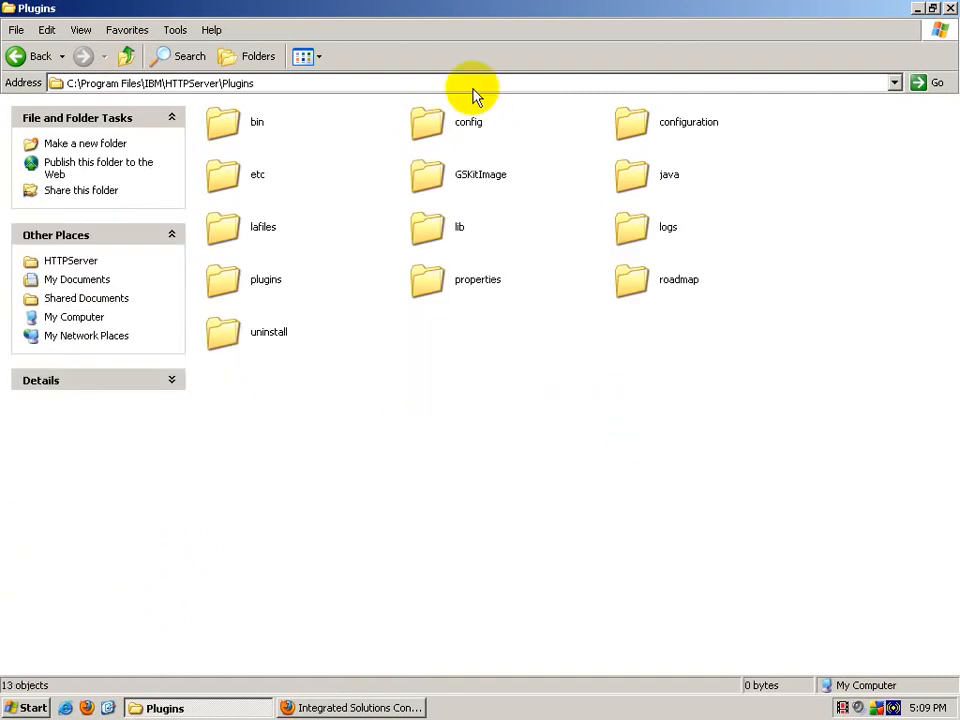
{"action": "double_click", "coordinate": [433, 121]}
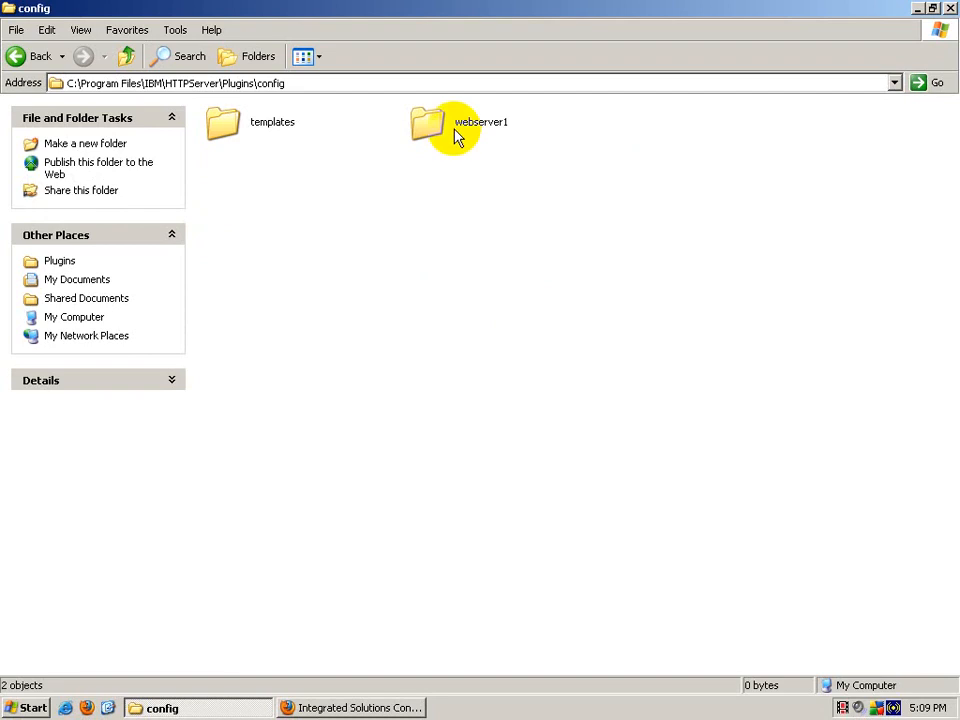
{"action": "double_click", "coordinate": [457, 130]}
Step: Paste plugin-key.kdb, replace the existing file, and refresh the folder
{"action": "right_click", "coordinate": [455, 313]}
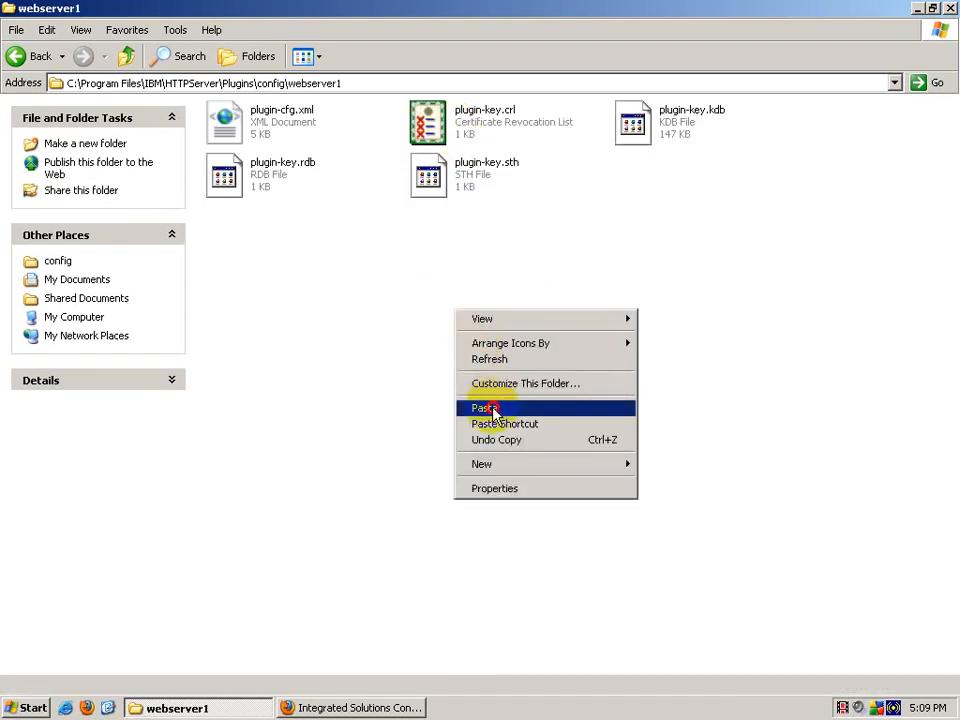
{"action": "left_click", "coordinate": [484, 408]}
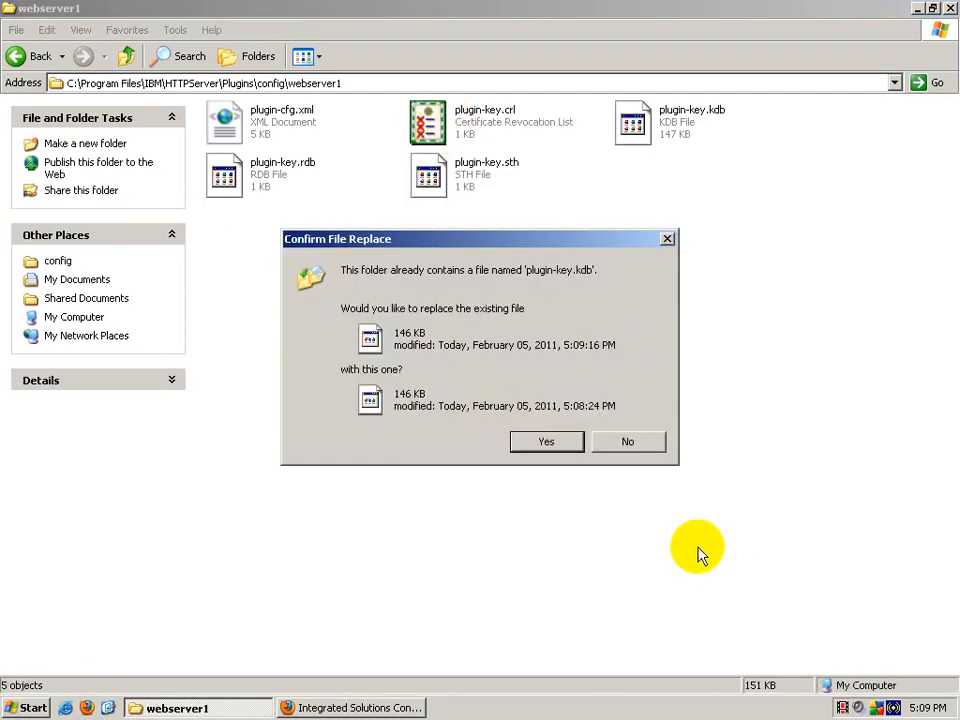
{"action": "left_click", "coordinate": [528, 452]}
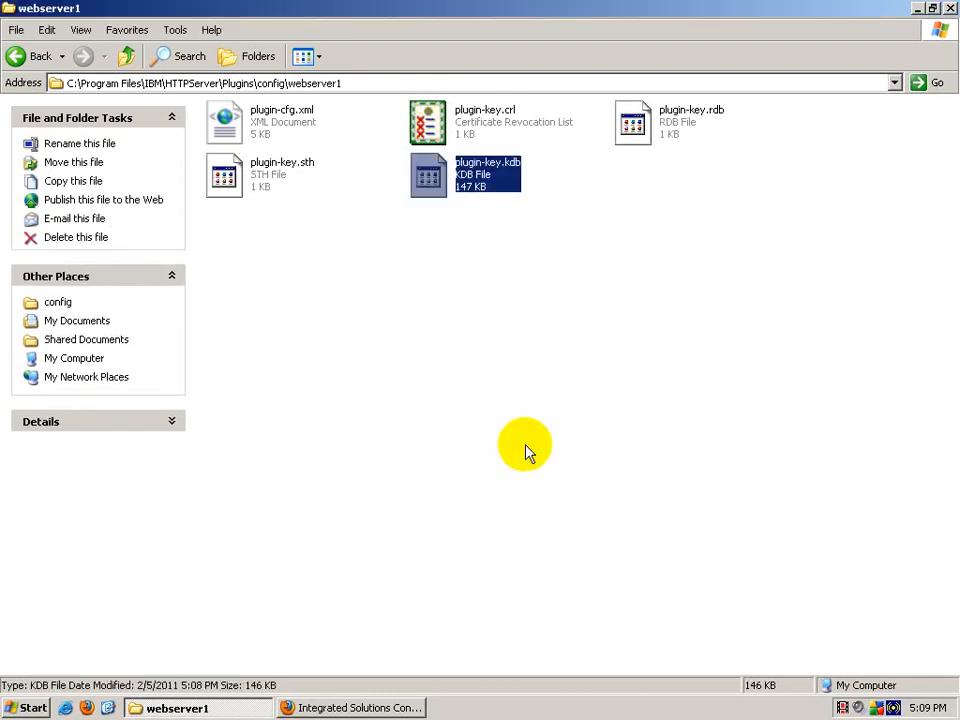
{"action": "right_click", "coordinate": [474, 283]}
{"action": "left_click", "coordinate": [490, 326]}
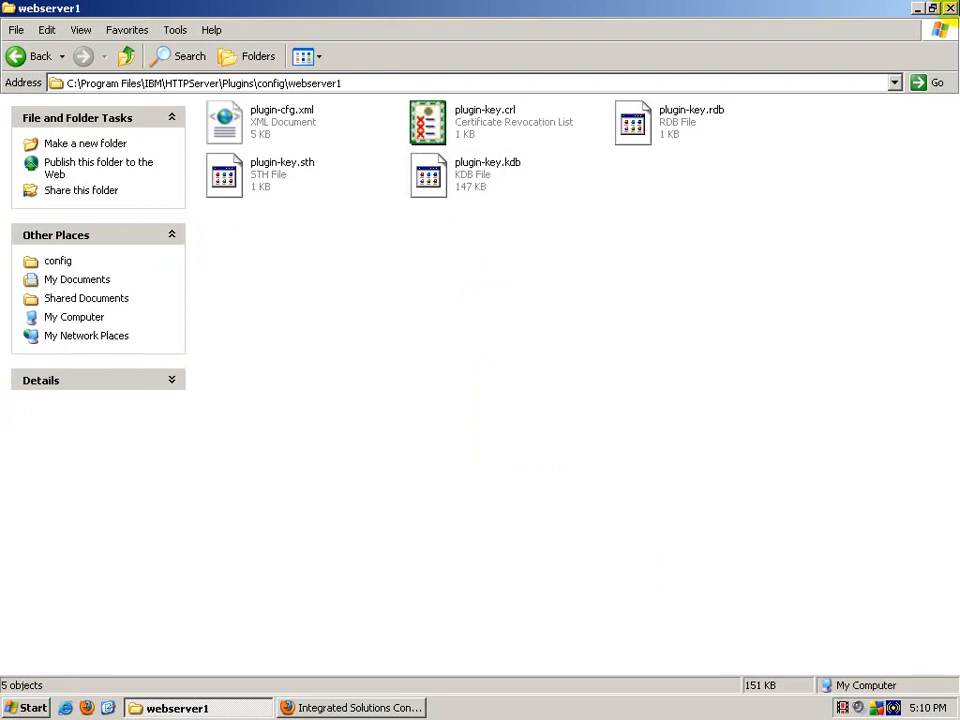
Step: Close Explorer, run Stop HTTP Server from IBM HTTP Server V6.1, and restore the console
{"action": "left_click", "coordinate": [950, 8]}
{"action": "key", "text": "super"}
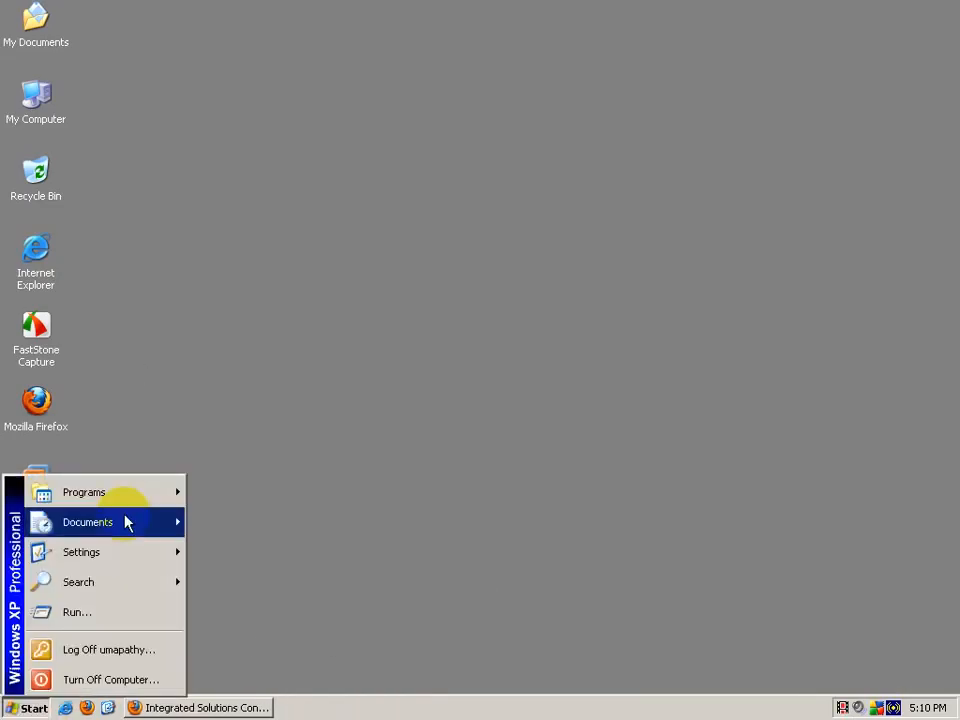
{"action": "mouse_move", "coordinate": [129, 495]}
{"action": "mouse_move", "coordinate": [257, 186]}
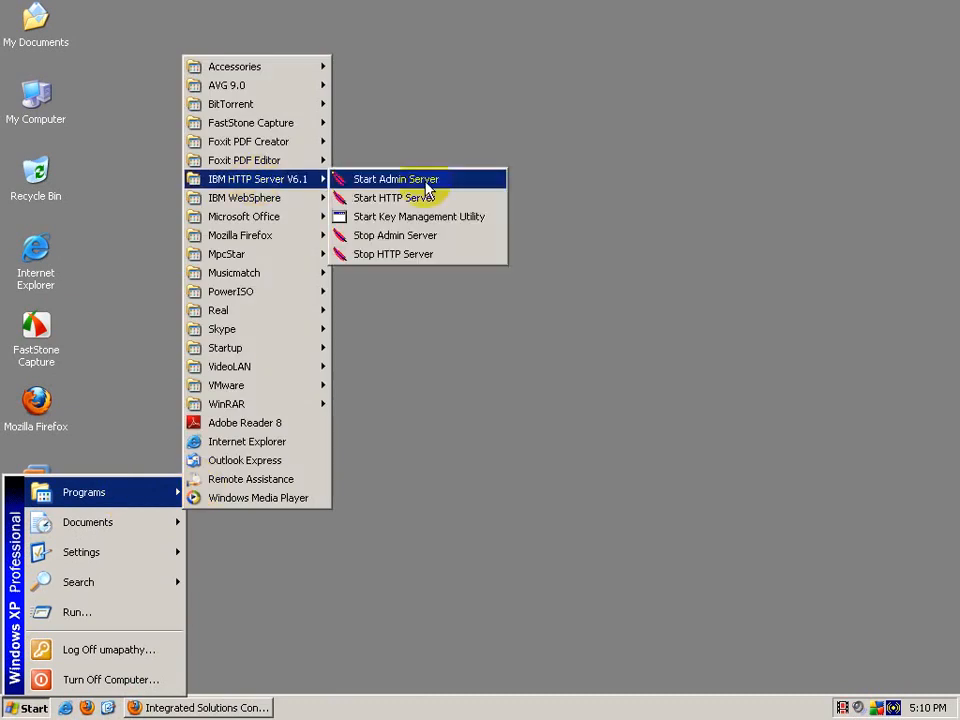
{"action": "left_click", "coordinate": [449, 253]}
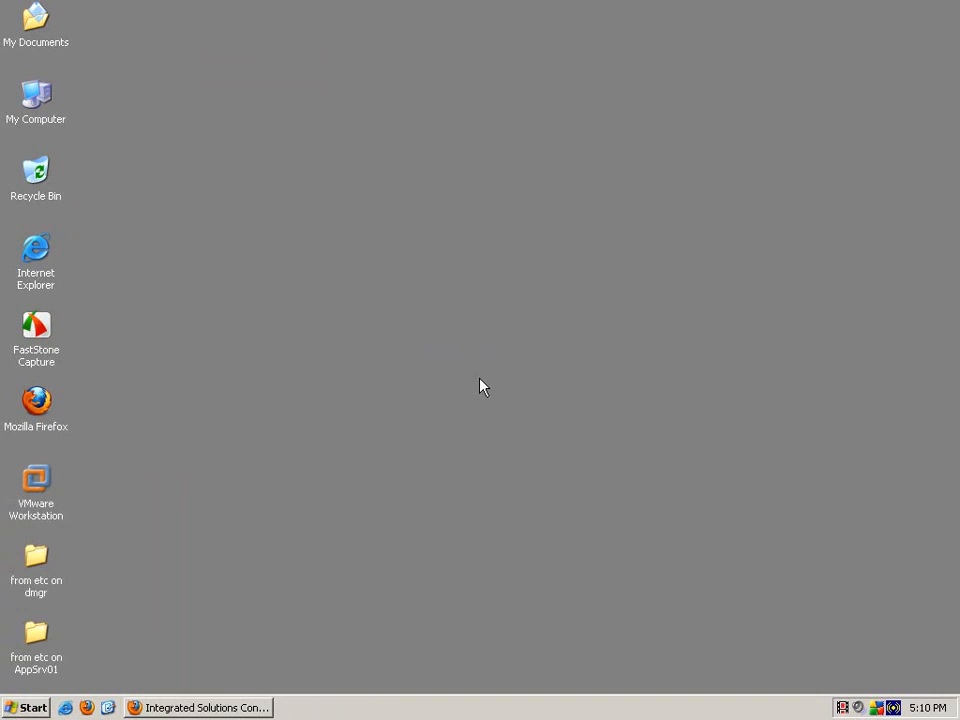
{"action": "left_click", "coordinate": [212, 707]}
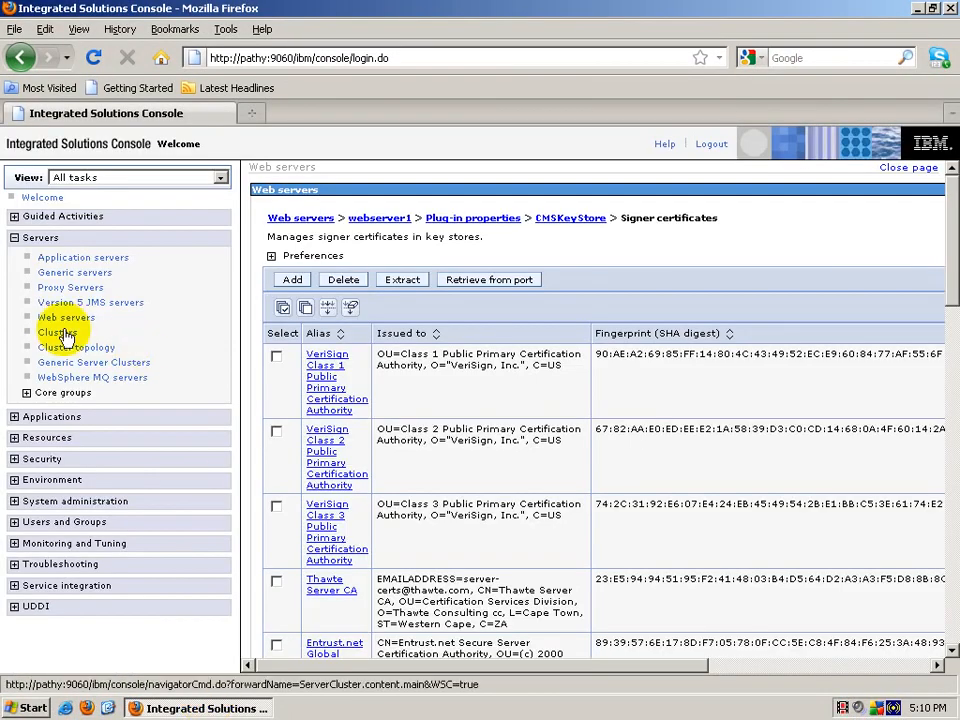
Step: Start webserver1 from the Web servers list, then bring up a new browser window
{"action": "left_click", "coordinate": [64, 317]}
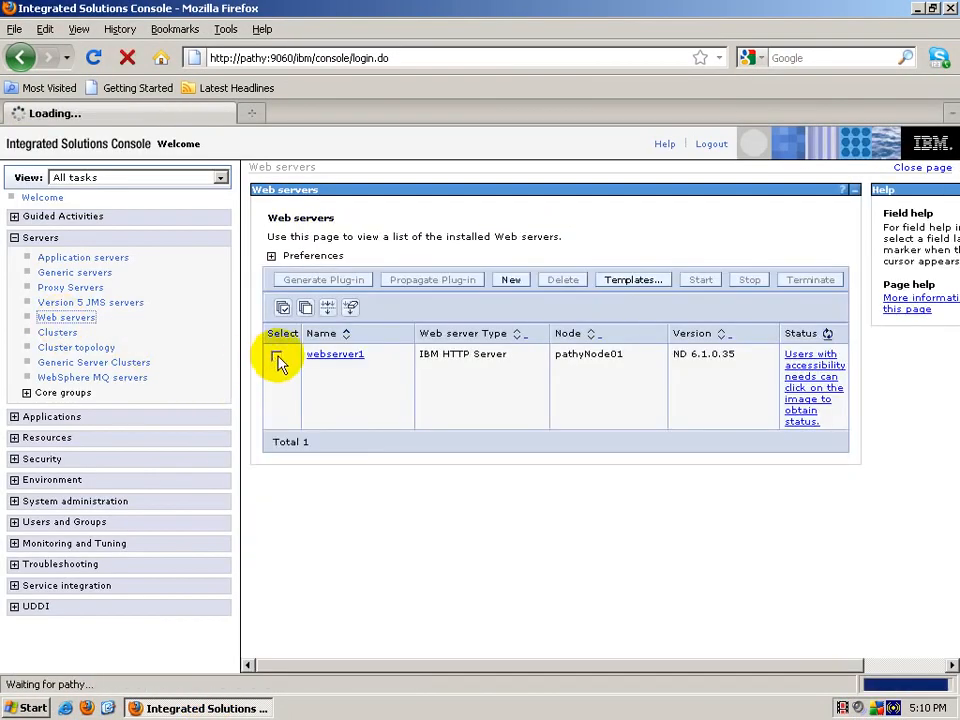
{"action": "left_click", "coordinate": [277, 357]}
{"action": "left_click", "coordinate": [700, 280]}
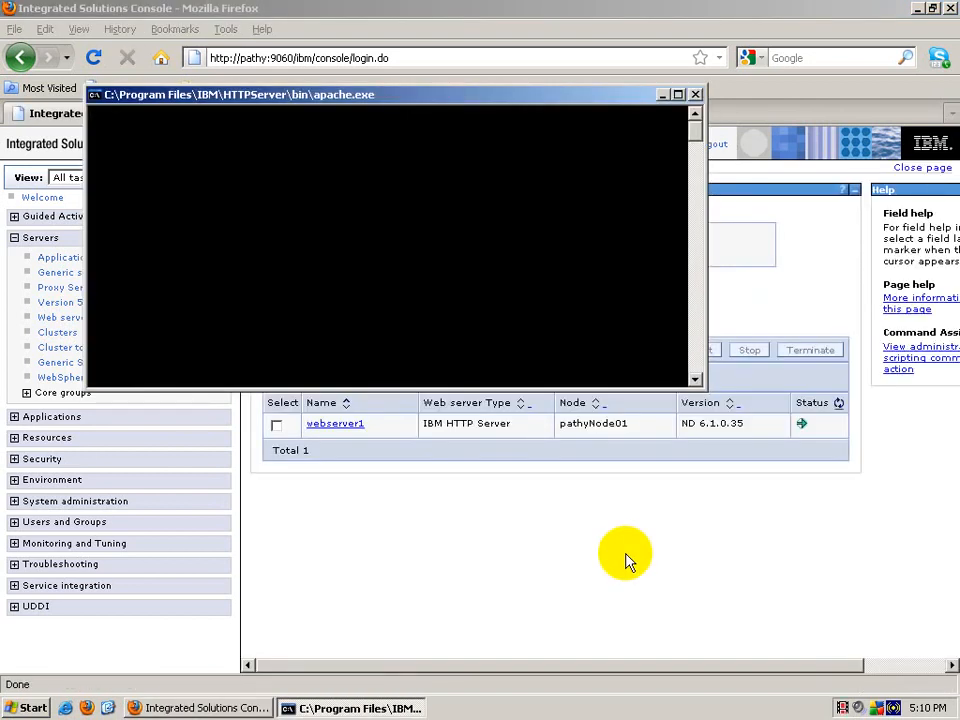
{"action": "left_click", "coordinate": [88, 708]}
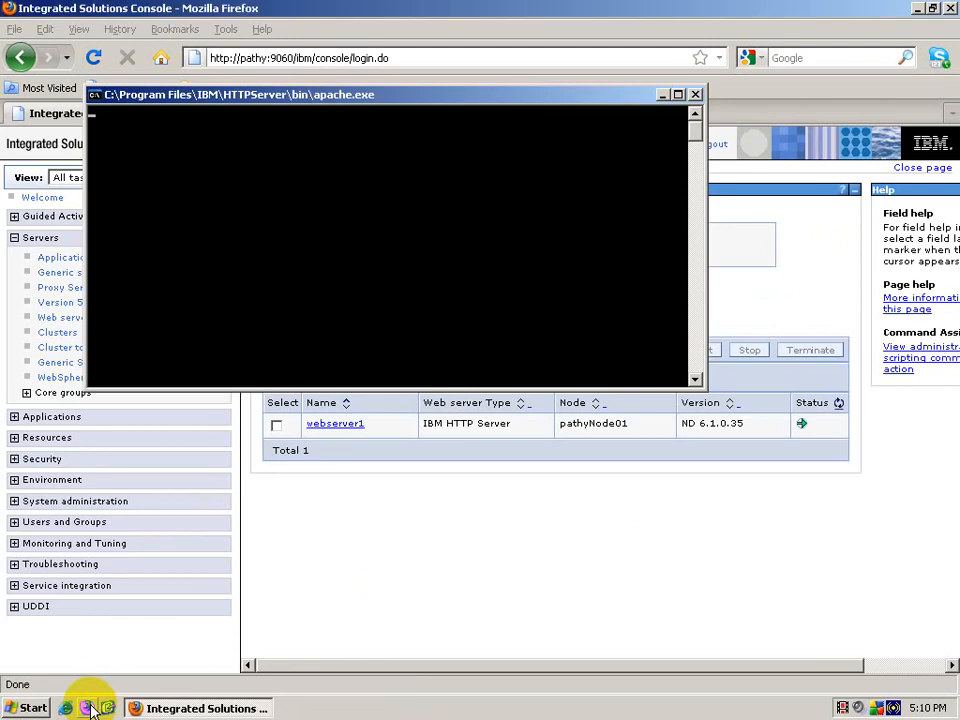
{"action": "type", "text": "h"}
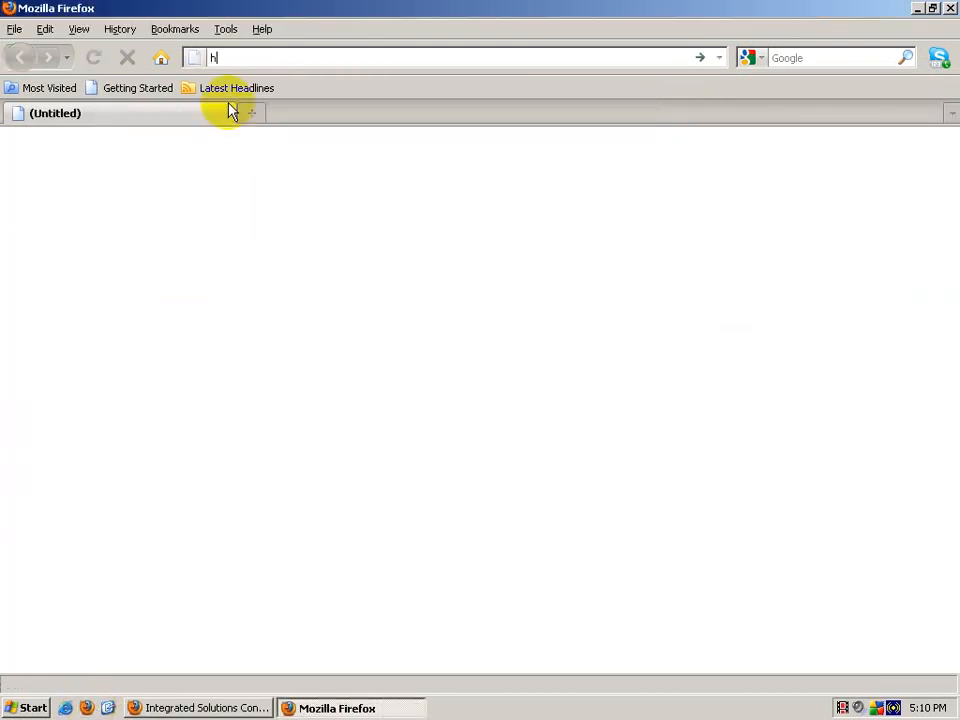
{"action": "type", "text": "ttps"}
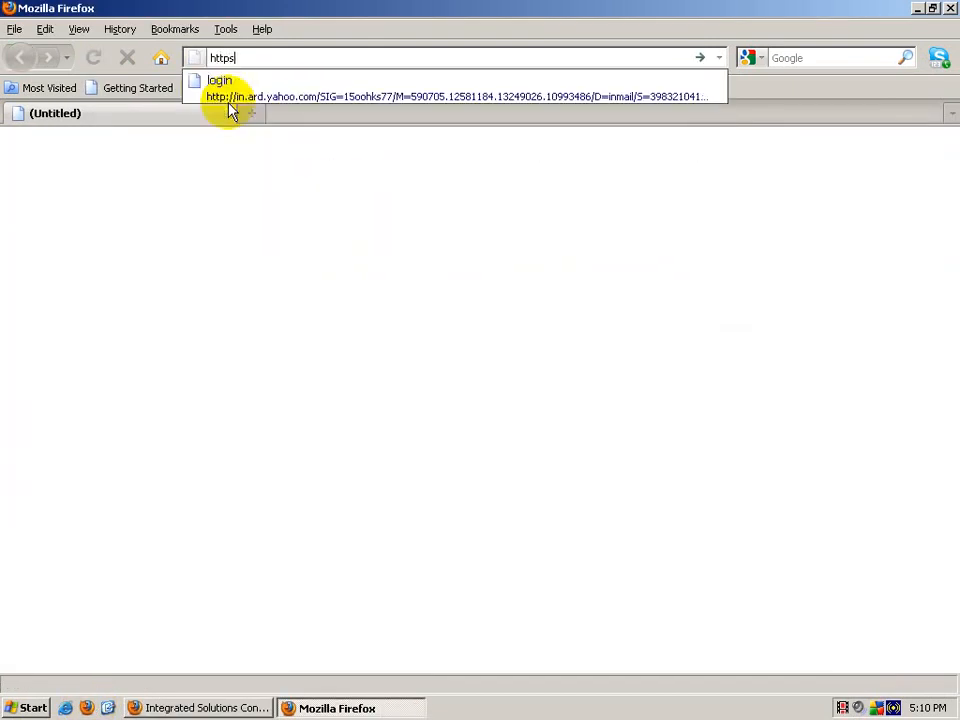
{"action": "type", "text": "://path"}
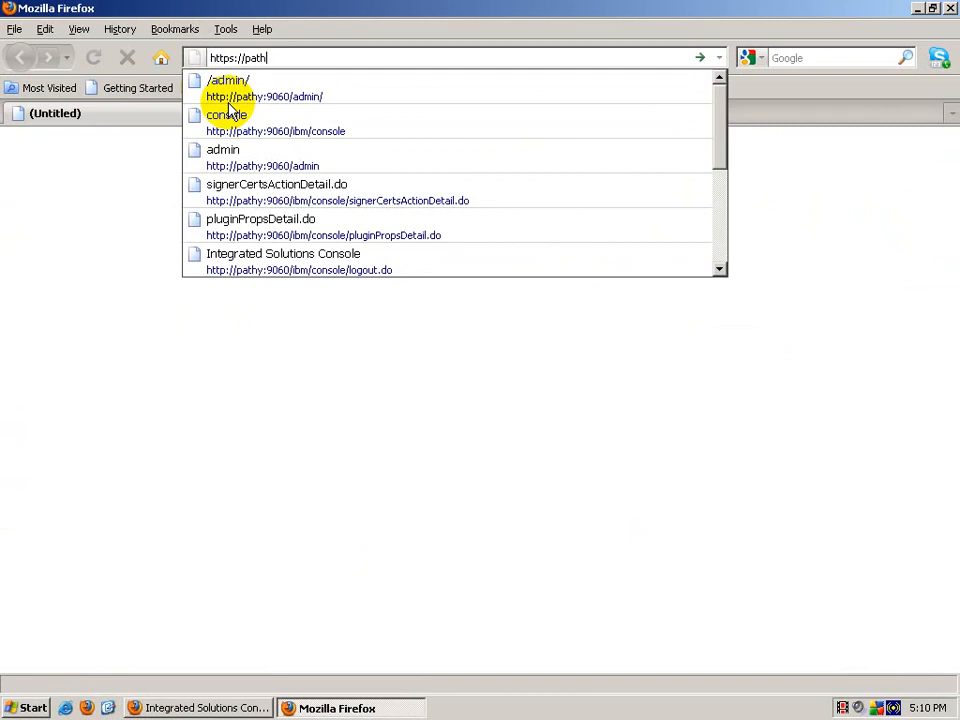
{"action": "key", "text": "BackSpace"}
{"action": "key", "text": "BackSpace"}
{"action": "key", "text": "BackSpace"}
{"action": "key", "text": "BackSpace"}
{"action": "type", "text": "www."}
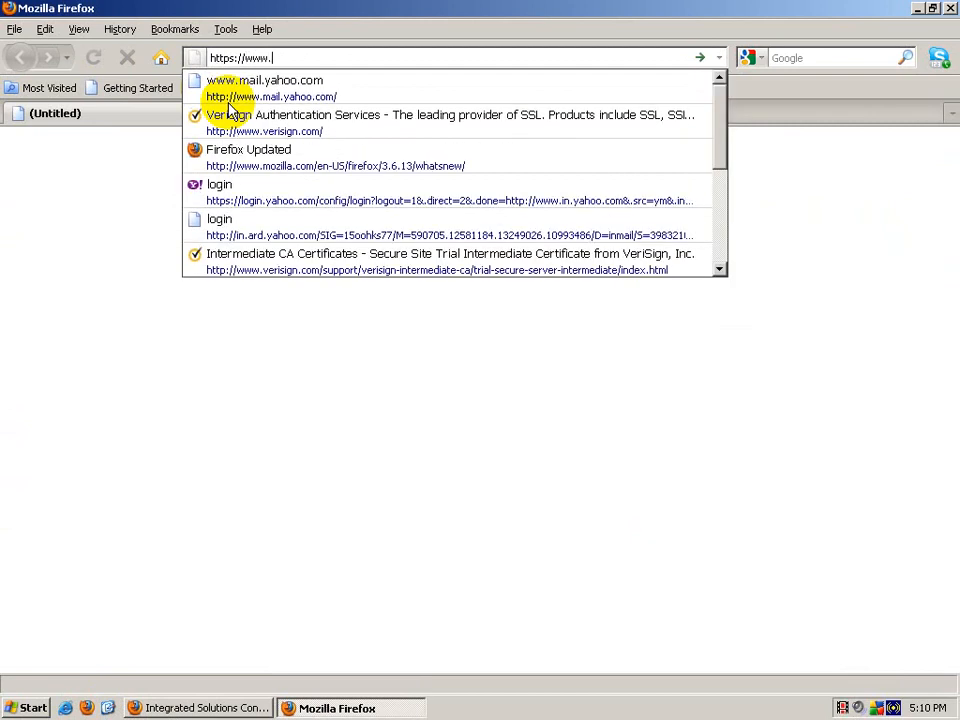
{"action": "type", "text": "wassamp"}
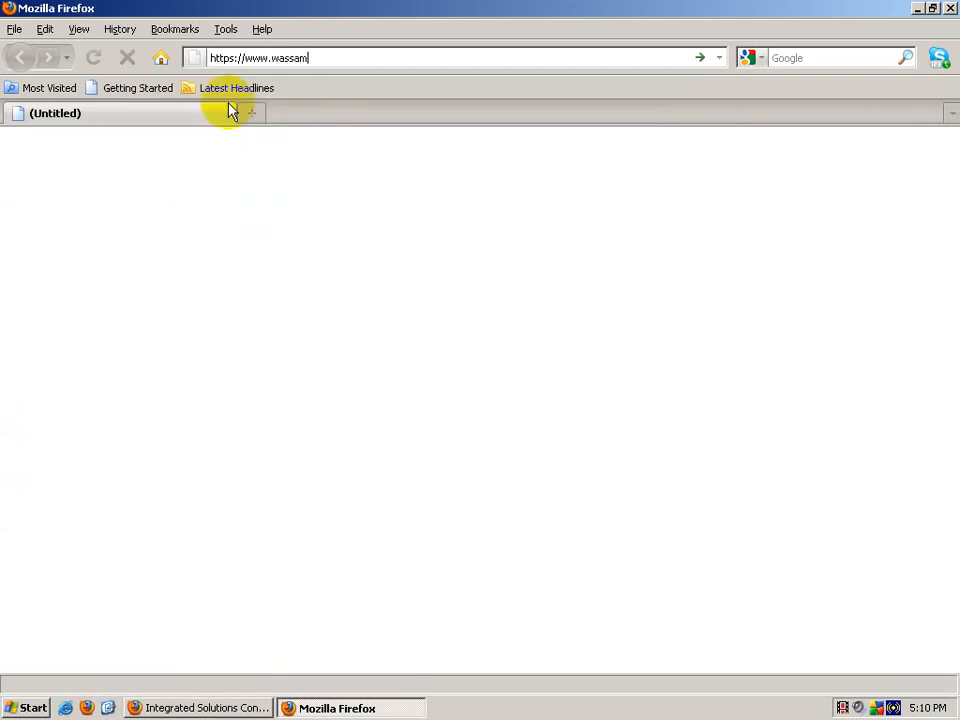
{"action": "type", "text": "lecertificate:443/snoop"}
{"action": "key", "text": "Return"}
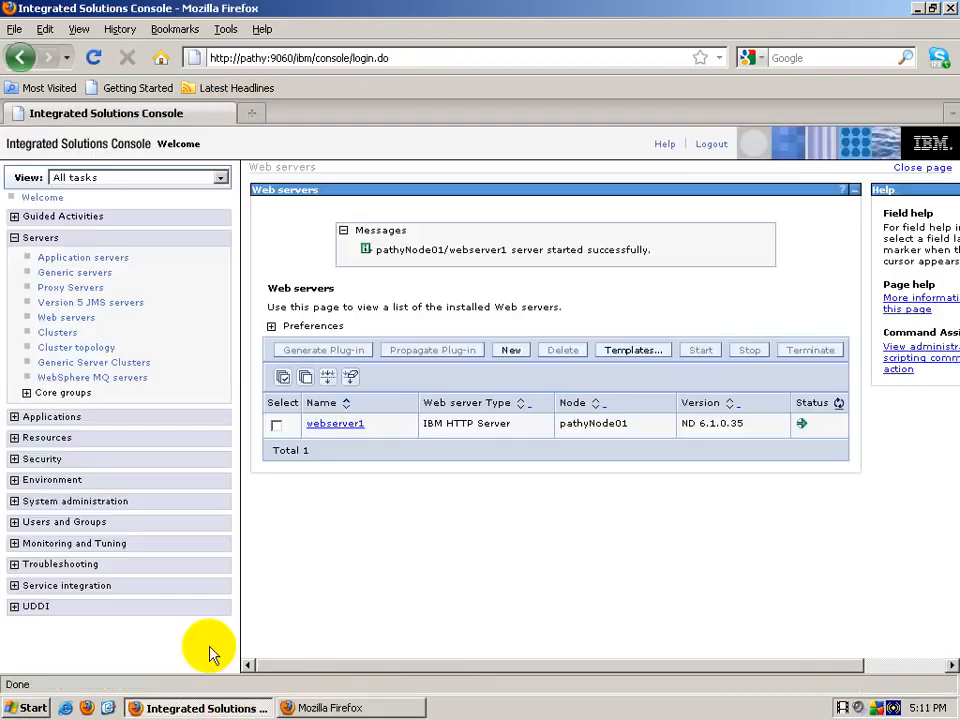
{"action": "left_click", "coordinate": [71, 259]}
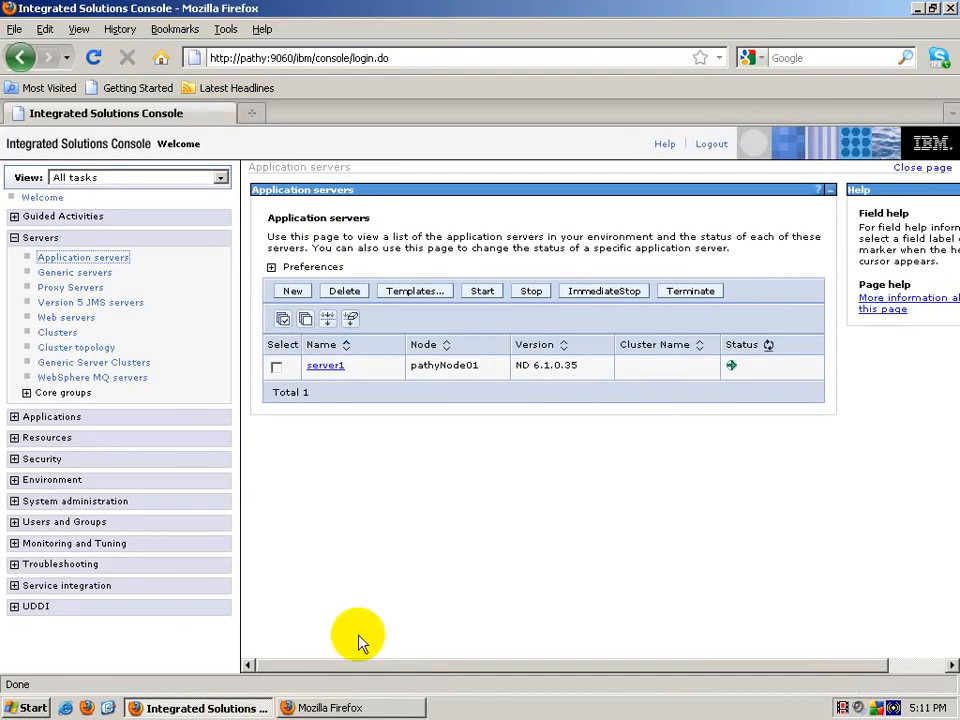
{"action": "left_click", "coordinate": [352, 707]}
Step: Remove :443/snoop from the address and recheck the web servers list
{"action": "left_click", "coordinate": [358, 55]}
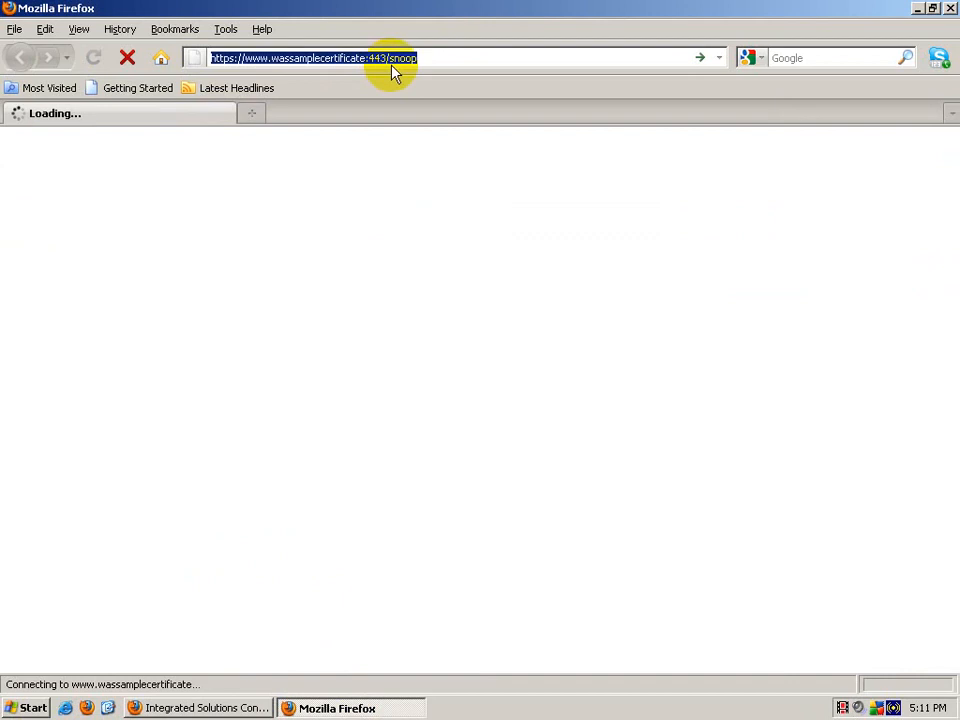
{"action": "left_click", "coordinate": [364, 58]}
{"action": "left_click_drag", "start_coordinate": [366, 58], "coordinate": [487, 57]}
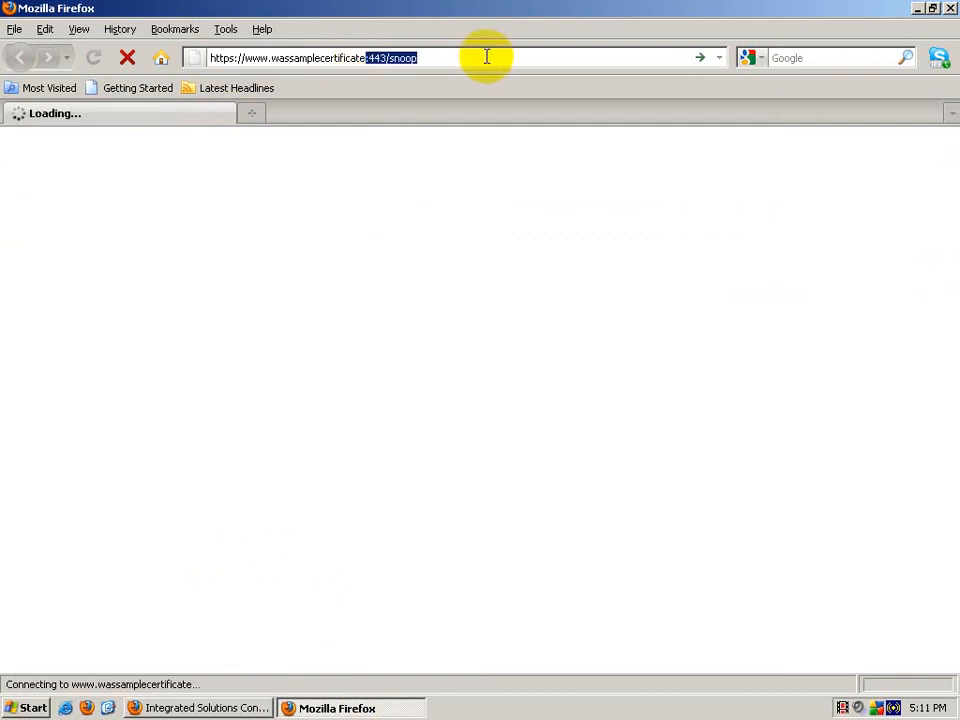
{"action": "key", "text": "BackSpace"}
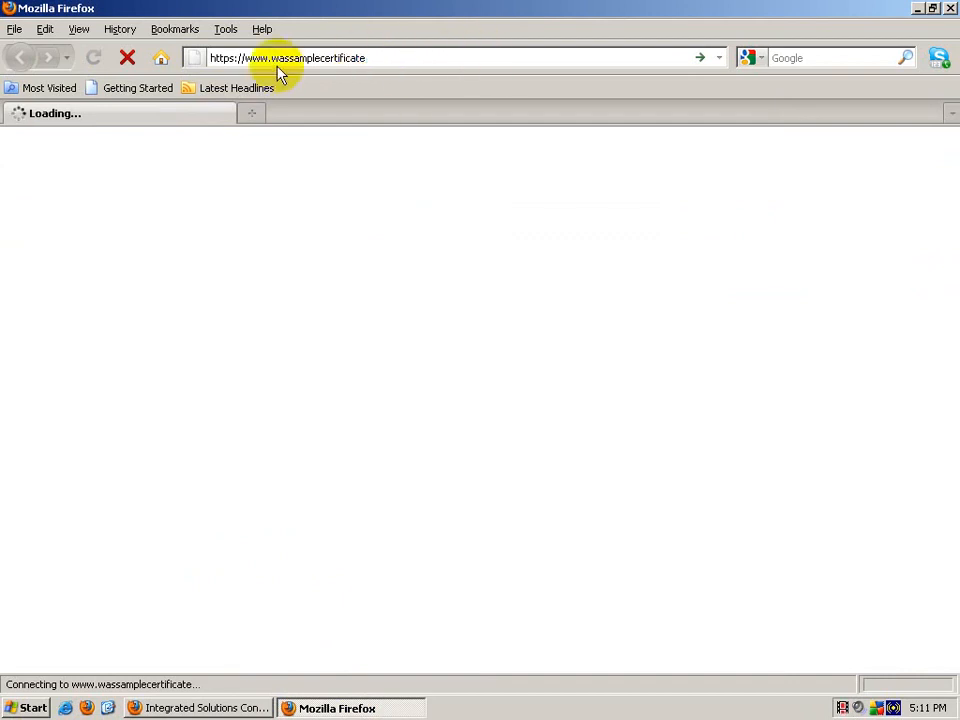
{"action": "left_click", "coordinate": [392, 61]}
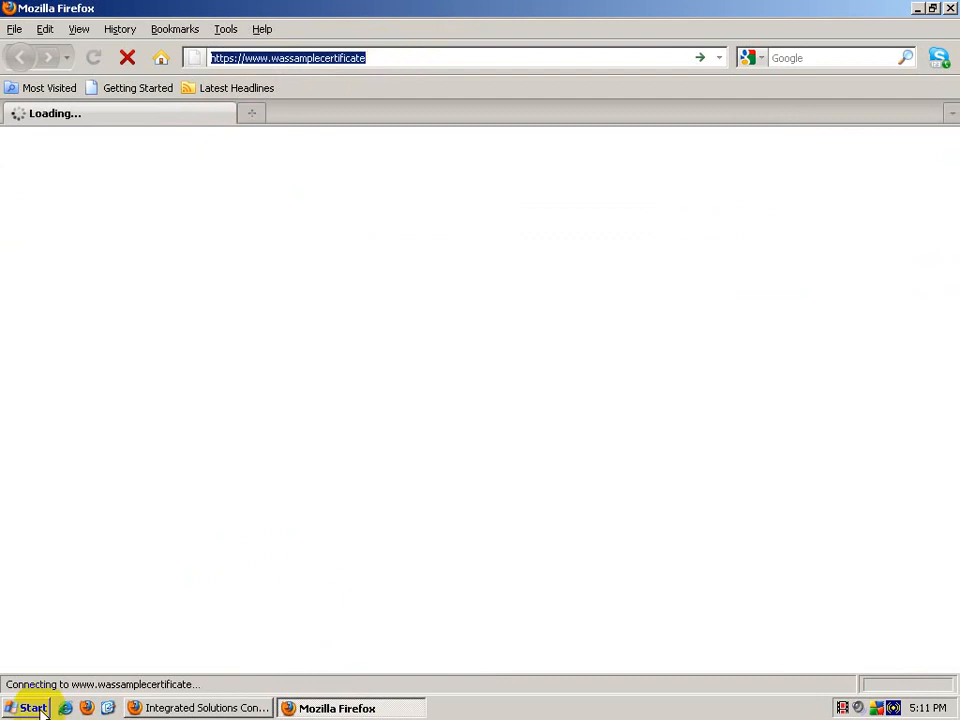
{"action": "left_click", "coordinate": [108, 707]}
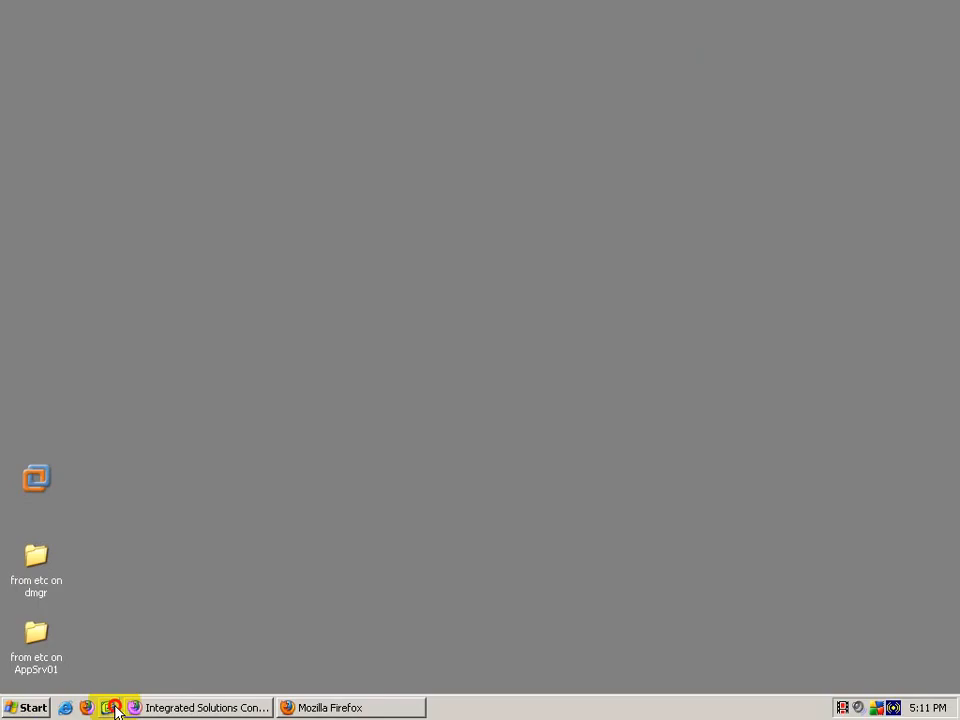
{"action": "left_click", "coordinate": [154, 707]}
{"action": "left_click", "coordinate": [66, 319]}
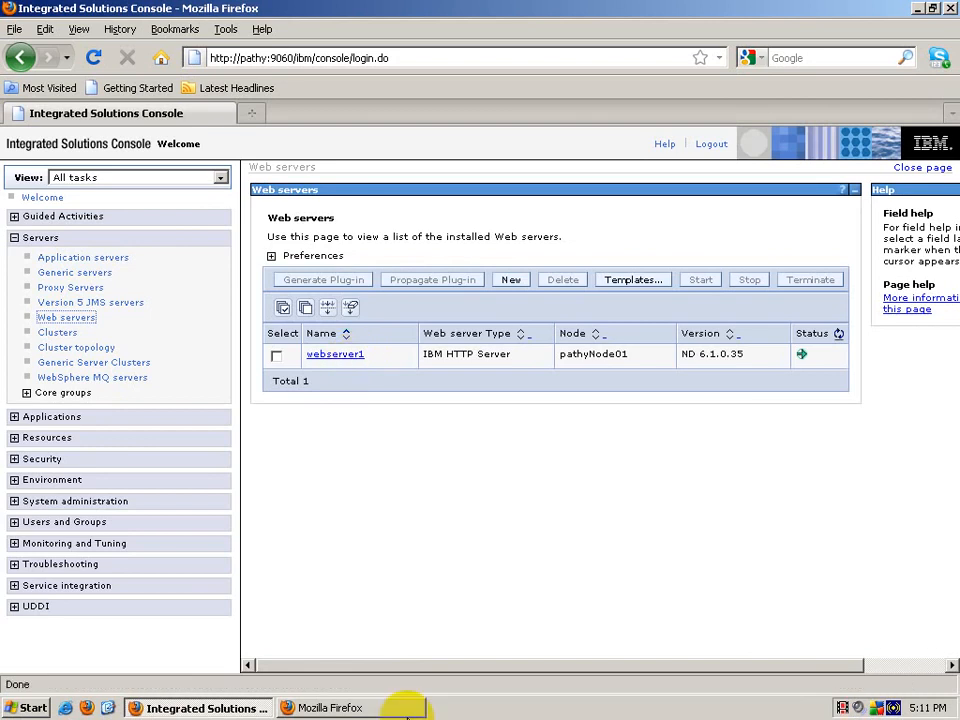
{"action": "left_click", "coordinate": [401, 708]}
Step: Append :443 to the address, reload it, then stop the stalled load
{"action": "left_click", "coordinate": [370, 57]}
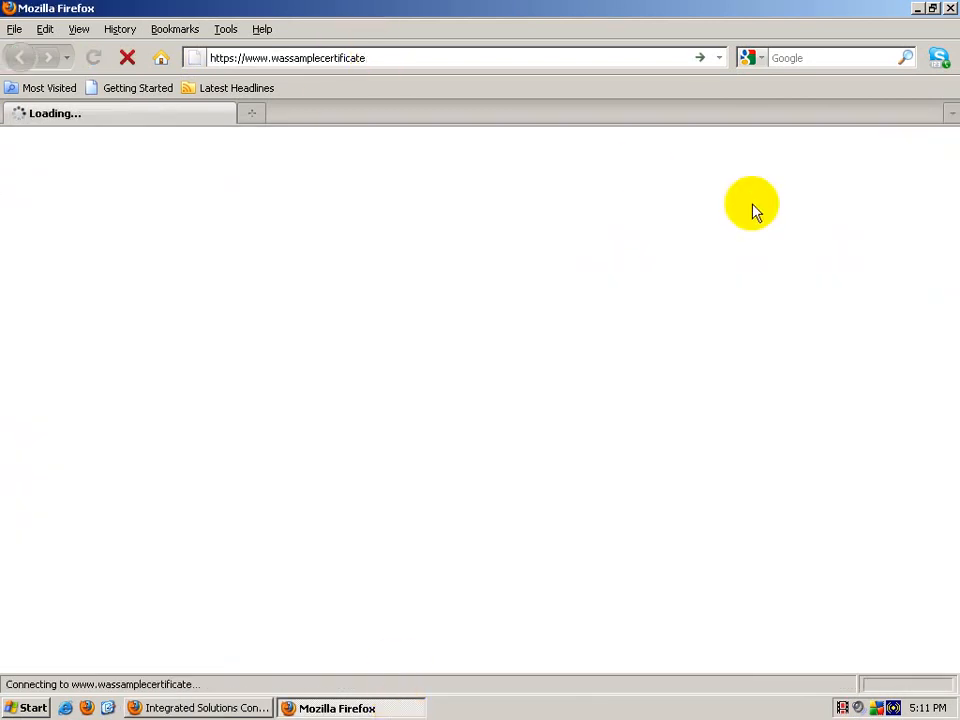
{"action": "type", "text": ":443"}
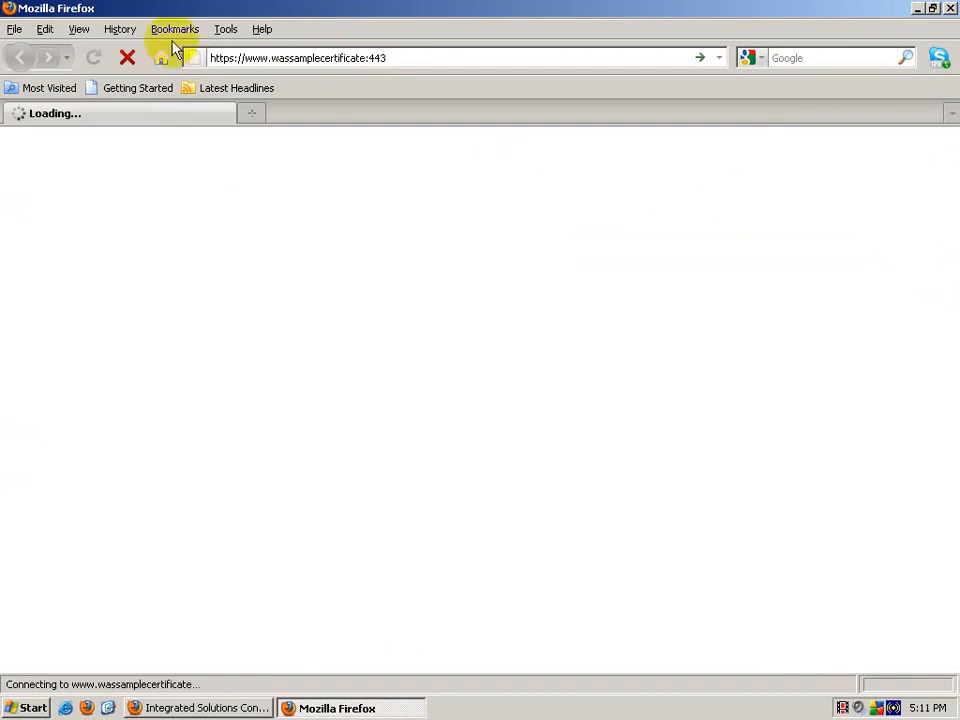
{"action": "left_click", "coordinate": [125, 55]}
{"action": "left_click", "coordinate": [300, 58]}
{"action": "left_click", "coordinate": [409, 62]}
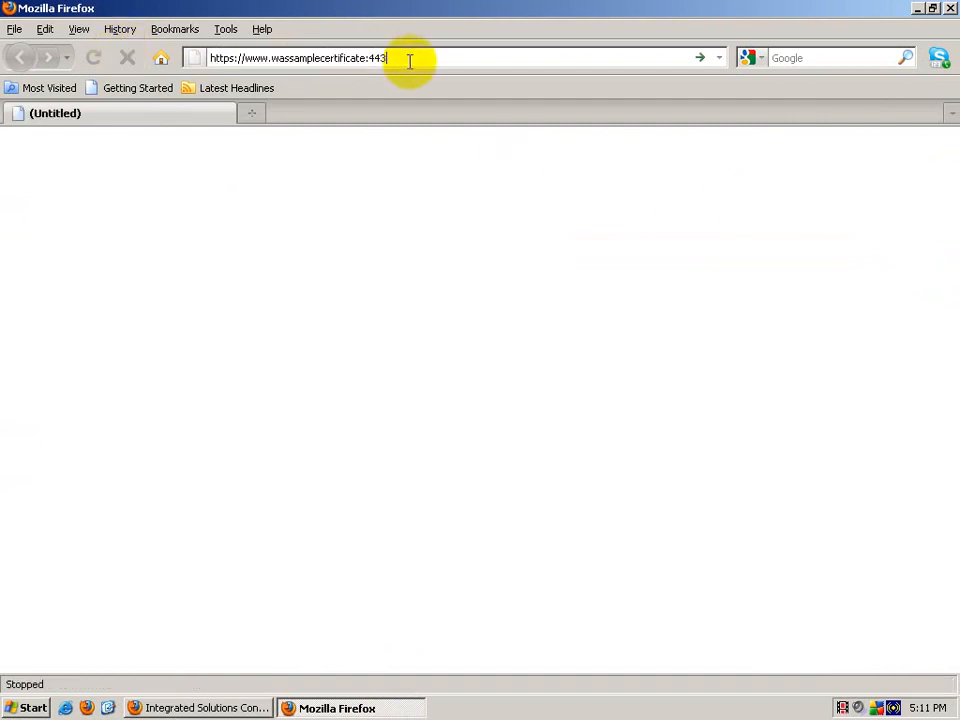
{"action": "key", "text": "Return"}
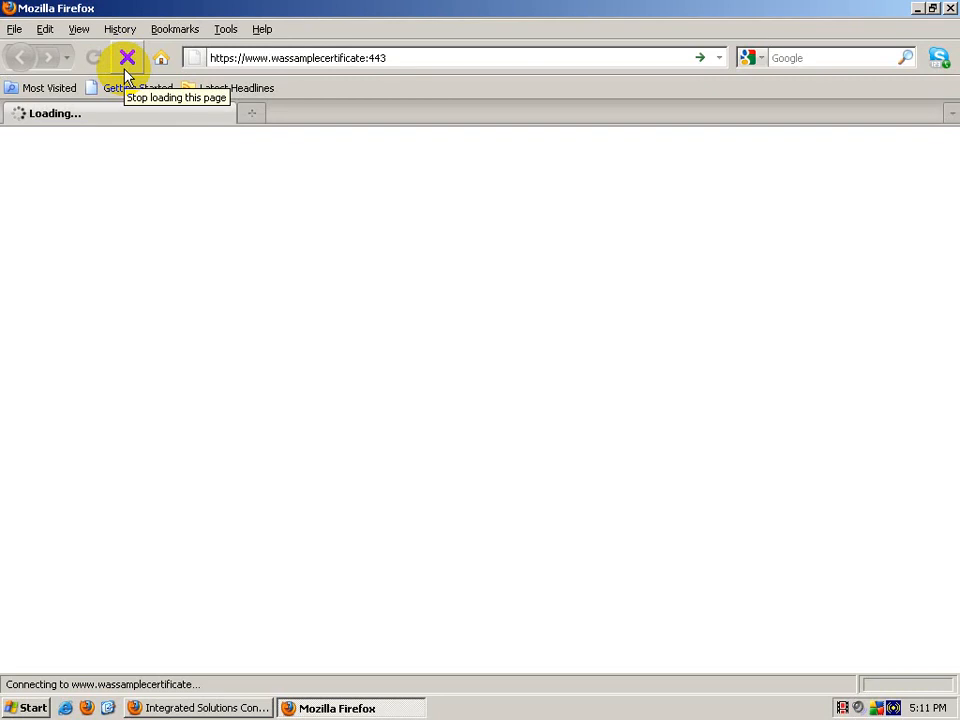
{"action": "left_click", "coordinate": [125, 70]}
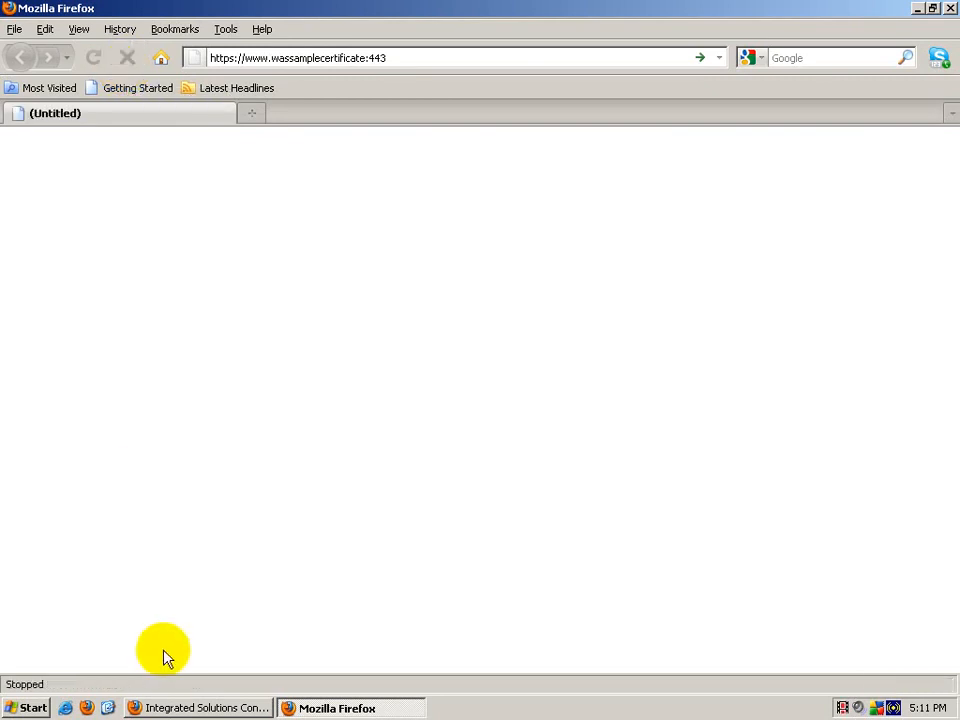
{"action": "left_click", "coordinate": [110, 708]}
Step: Open C:\WINDOWS\system32\drivers\etc\hosts in Notepad, review the 192.168.1.2 mapping, and close it
{"action": "double_click", "coordinate": [40, 126]}
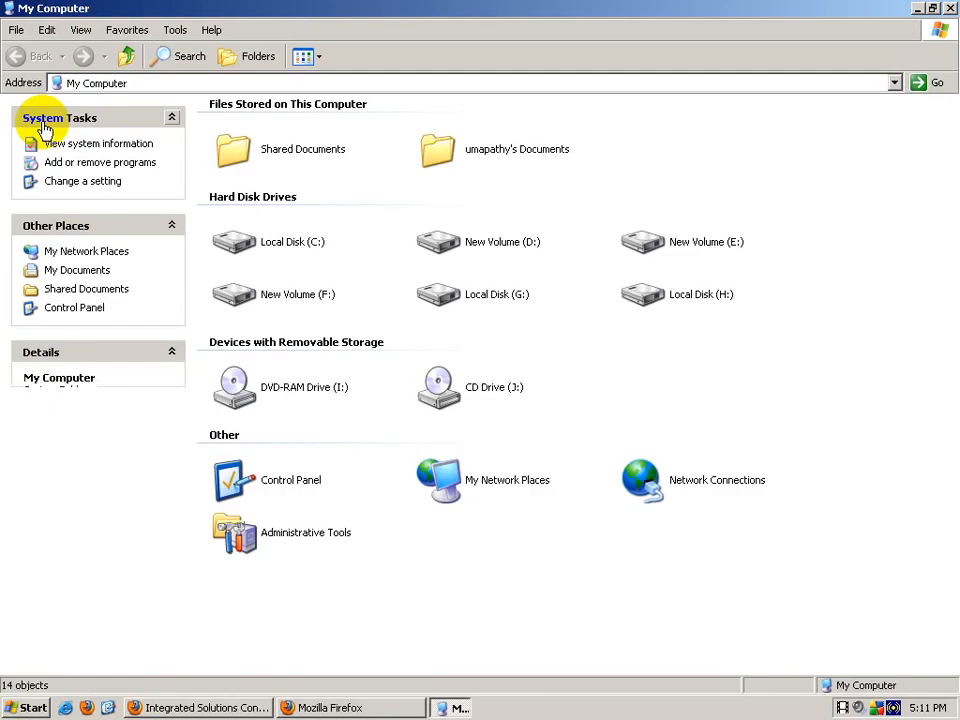
{"action": "double_click", "coordinate": [294, 228]}
{"action": "double_click", "coordinate": [476, 122]}
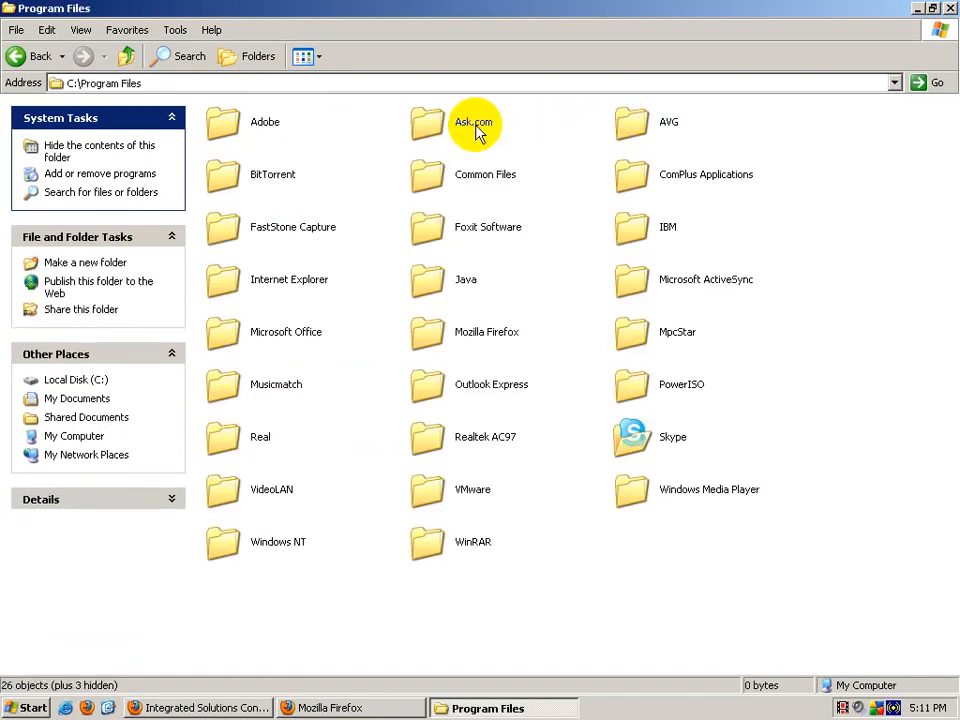
{"action": "double_click", "coordinate": [690, 128]}
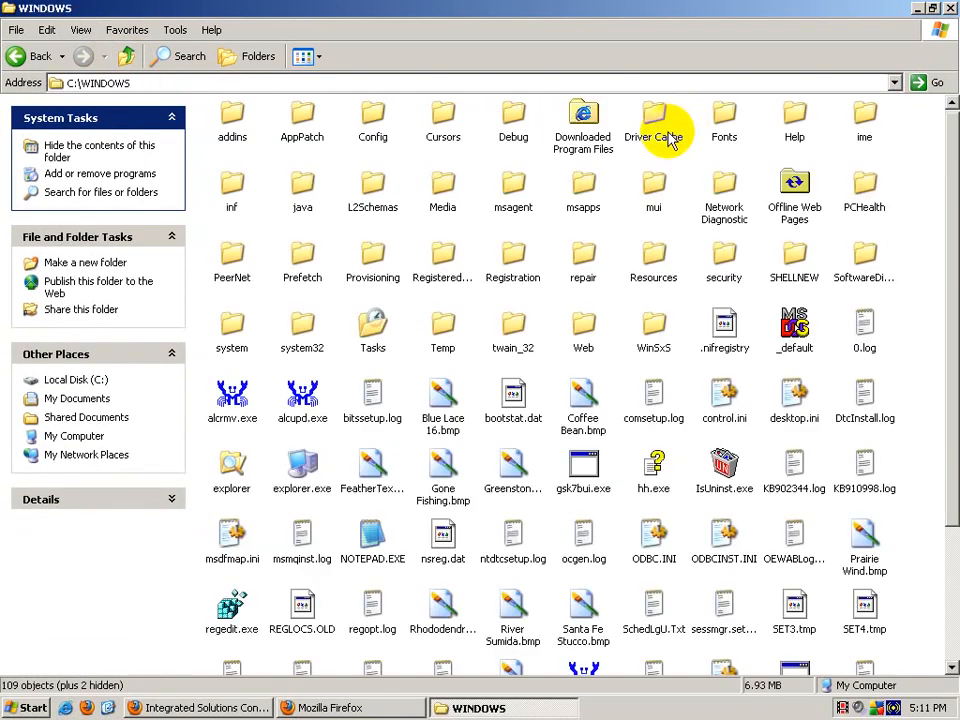
{"action": "double_click", "coordinate": [303, 333]}
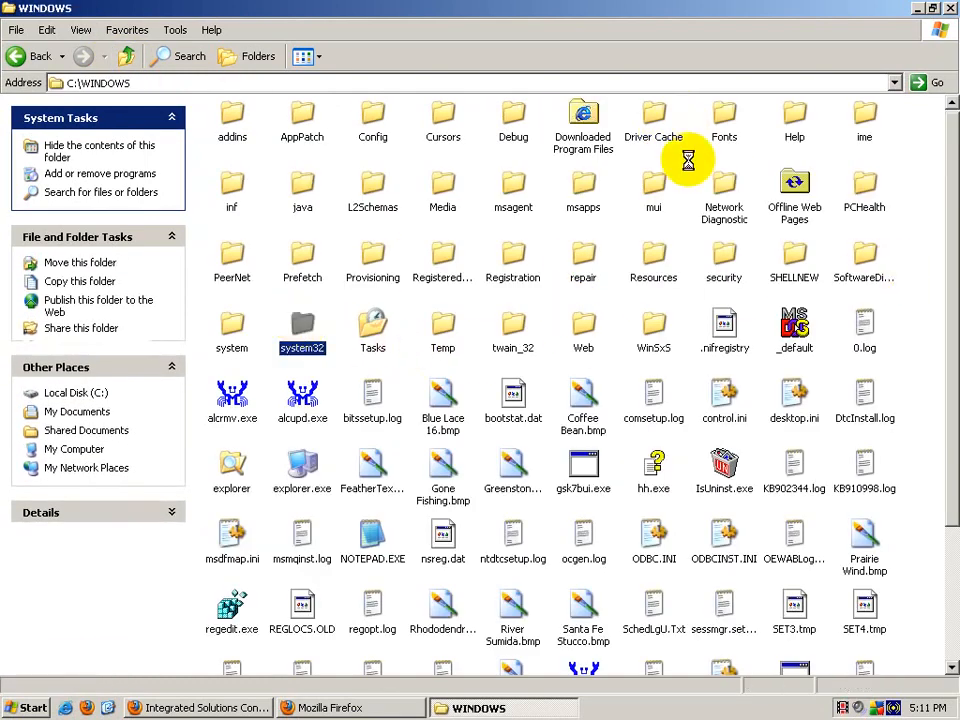
{"action": "double_click", "coordinate": [793, 188]}
{"action": "double_click", "coordinate": [372, 118]}
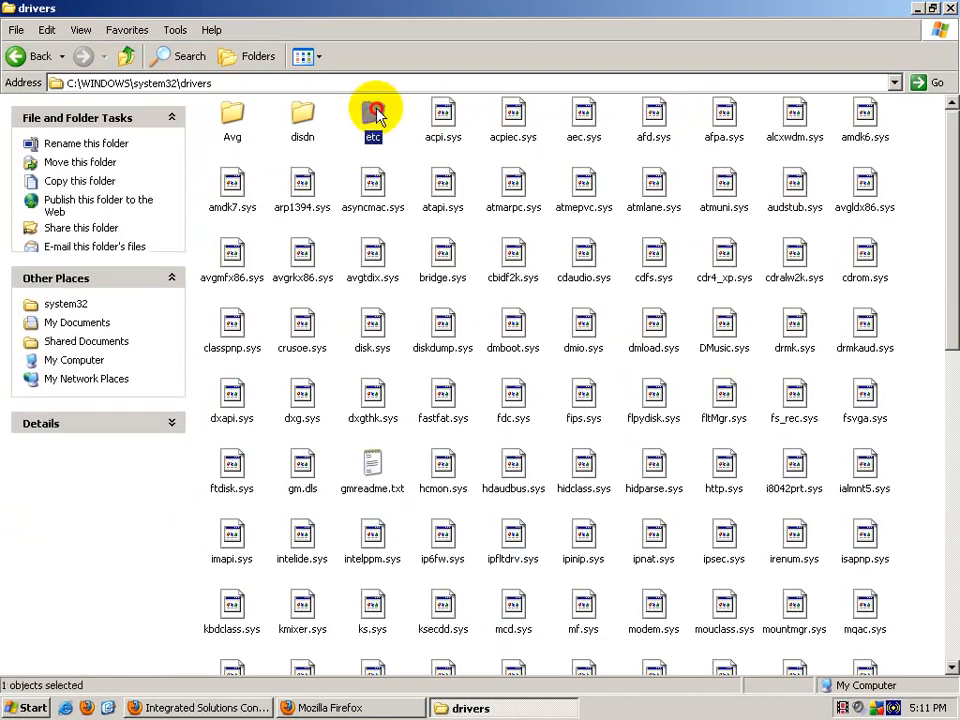
{"action": "left_click", "coordinate": [264, 118]}
{"action": "double_click", "coordinate": [270, 196]}
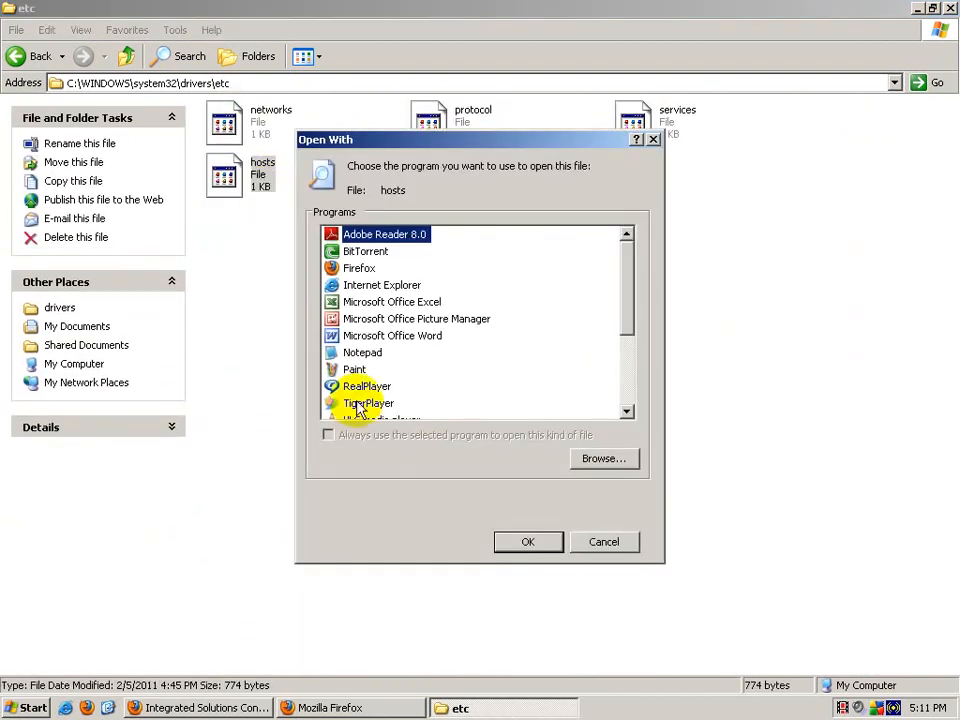
{"action": "double_click", "coordinate": [355, 355]}
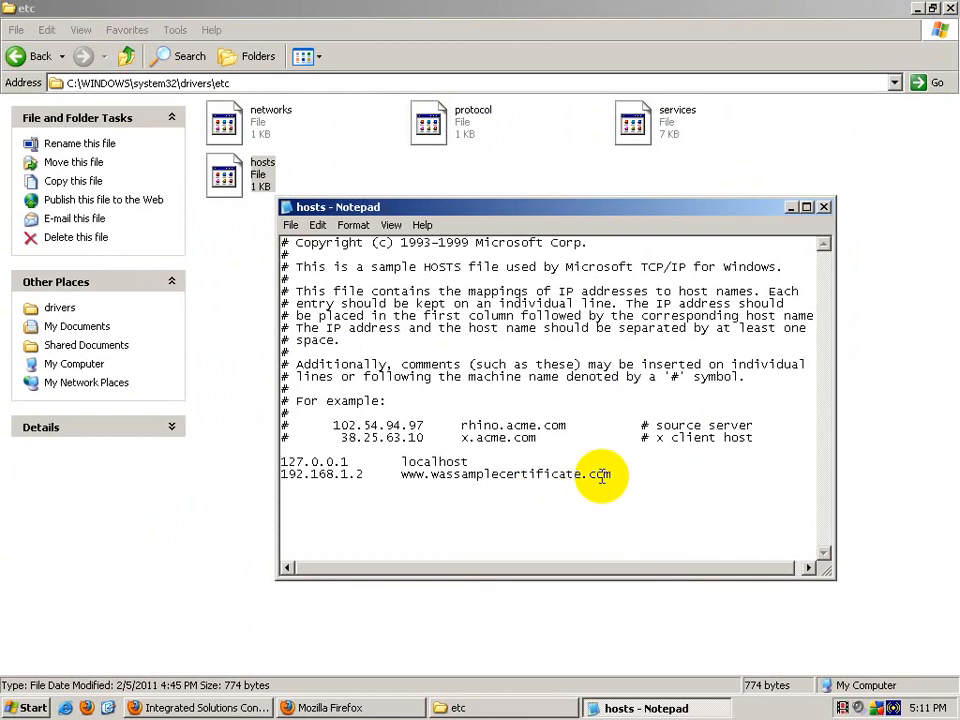
{"action": "left_click", "coordinate": [824, 209]}
{"action": "left_click", "coordinate": [950, 8]}
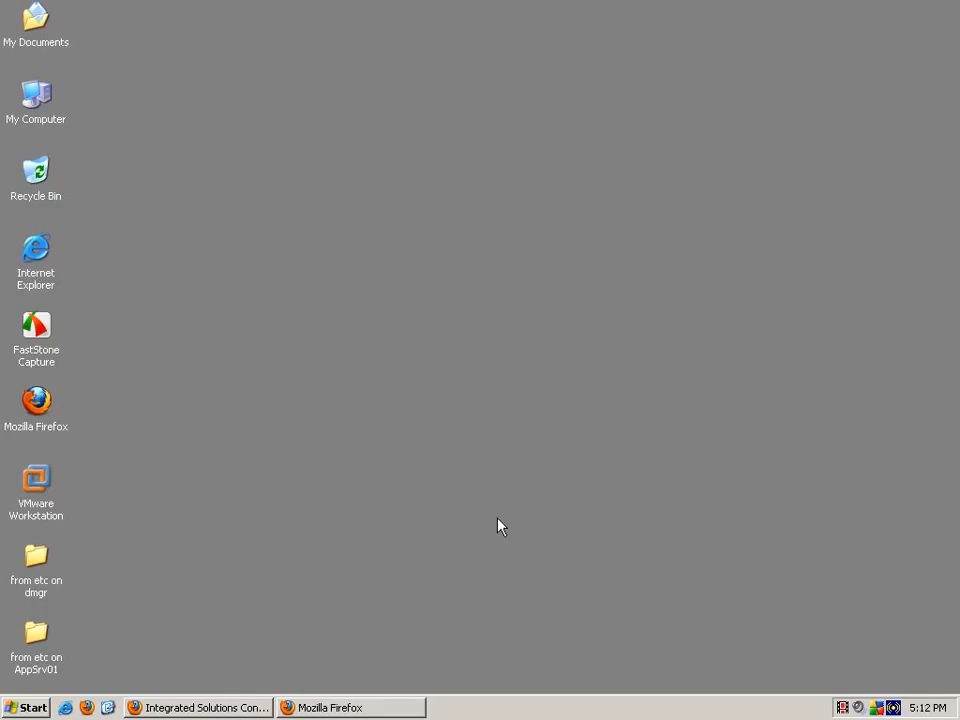
Step: Retry the address over plain http, then close the browser window
{"action": "left_click", "coordinate": [413, 707]}
{"action": "left_click", "coordinate": [241, 58]}
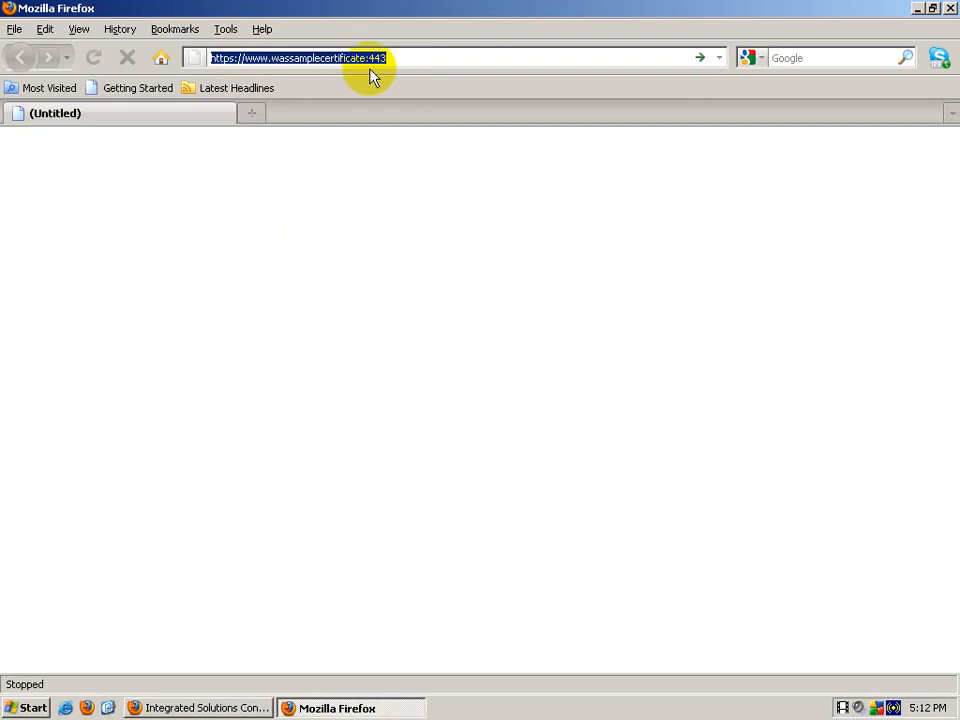
{"action": "left_click", "coordinate": [233, 58]}
{"action": "key", "text": "BackSpace"}
{"action": "key", "text": "End"}
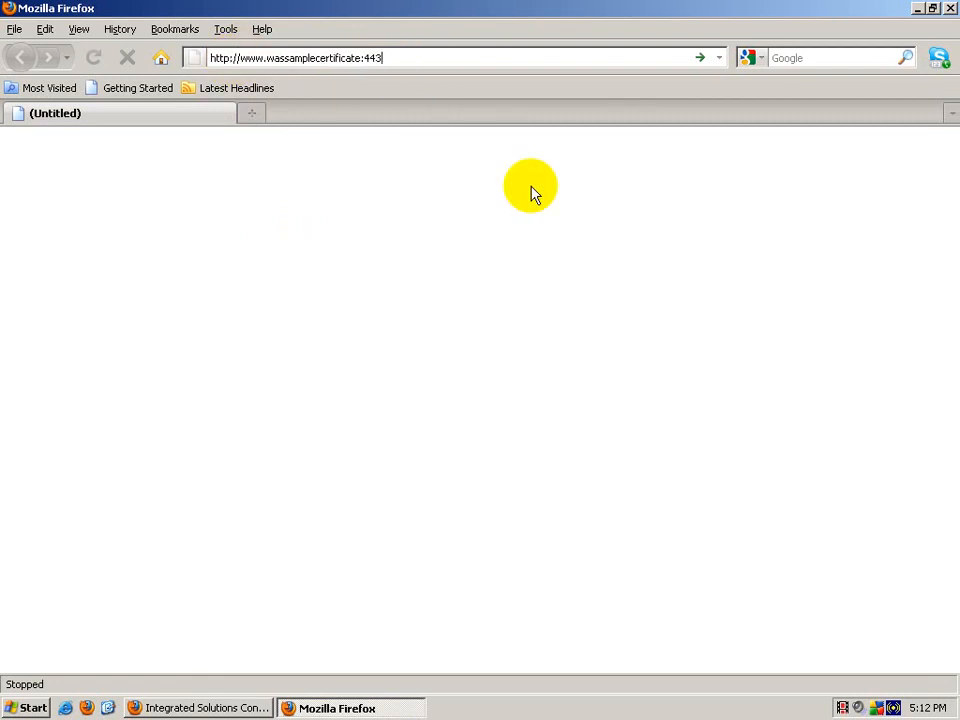
{"action": "key", "text": "Return"}
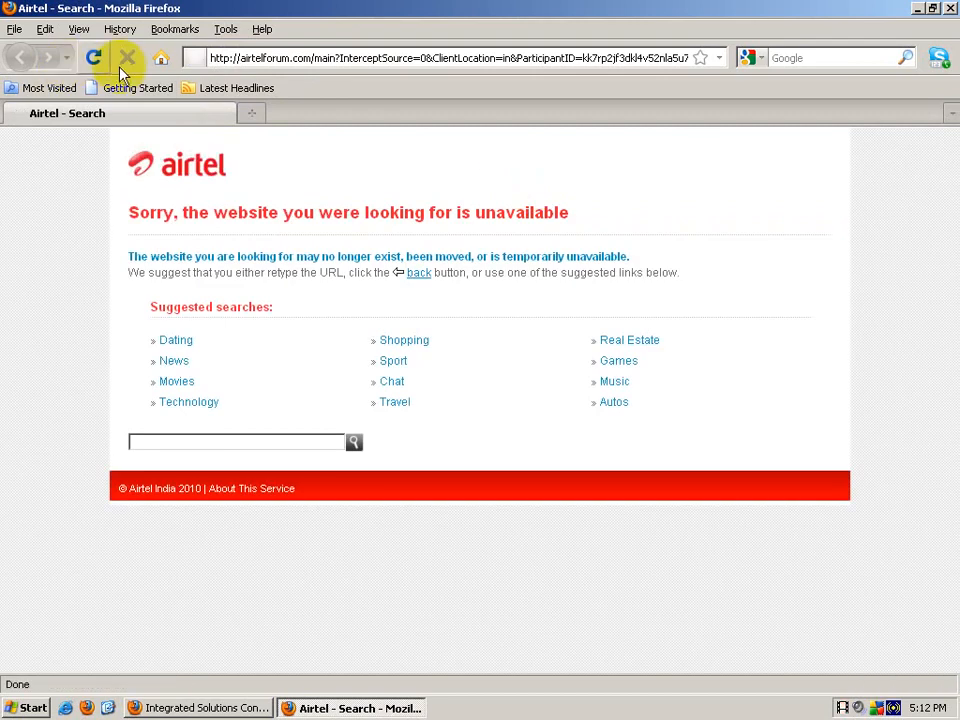
{"action": "left_click", "coordinate": [281, 63]}
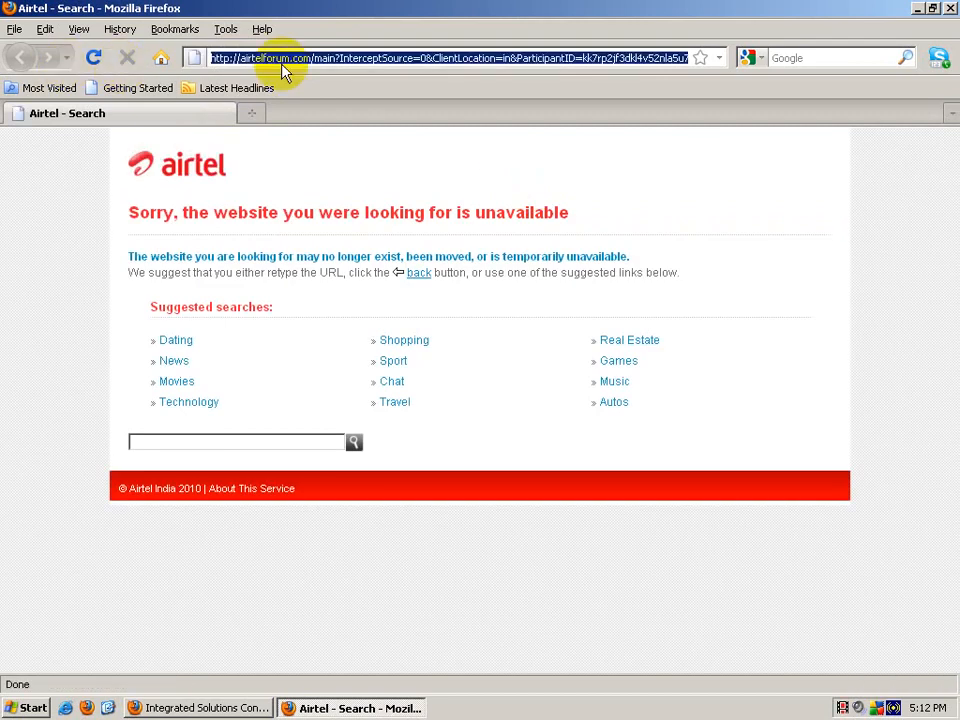
{"action": "left_click", "coordinate": [950, 8]}
{"action": "double_click", "coordinate": [36, 425]}
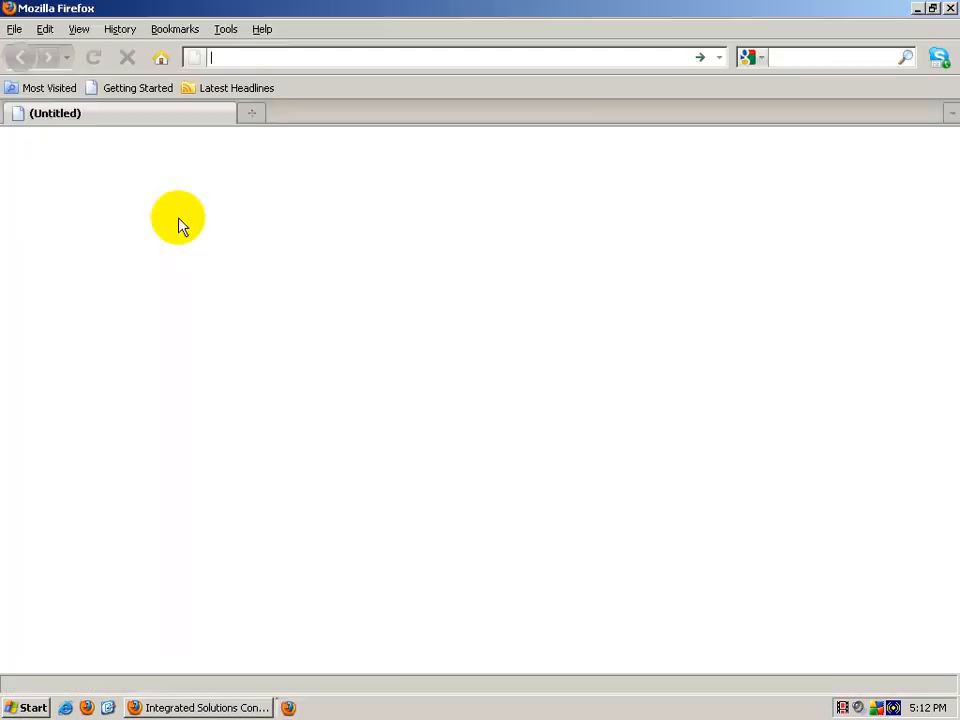
{"action": "type", "text": "ht"}
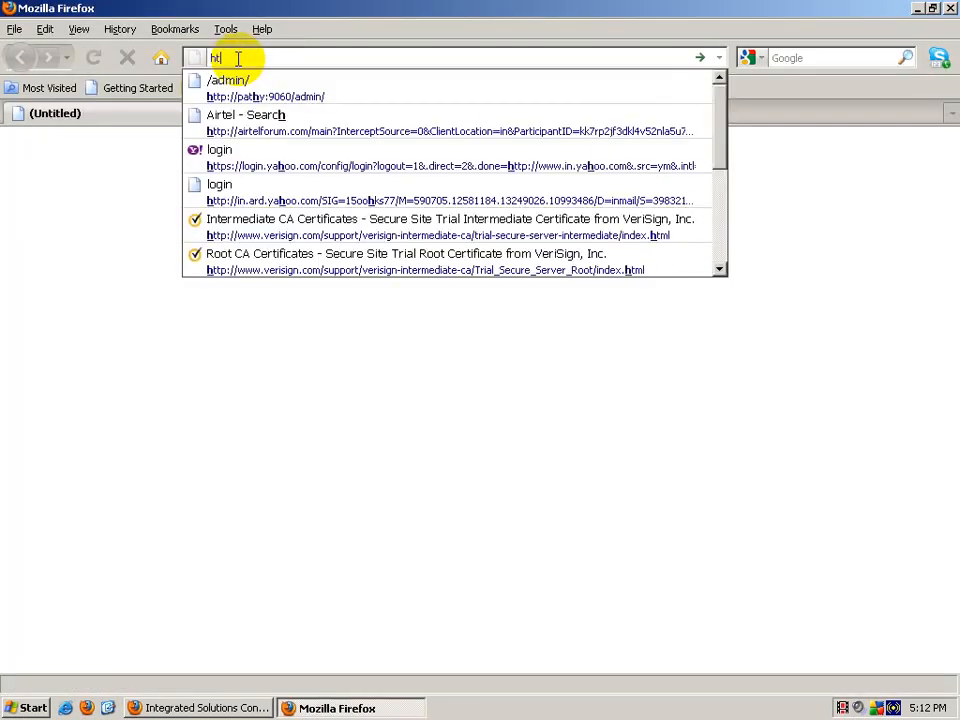
{"action": "type", "text": "tp://pathy"}
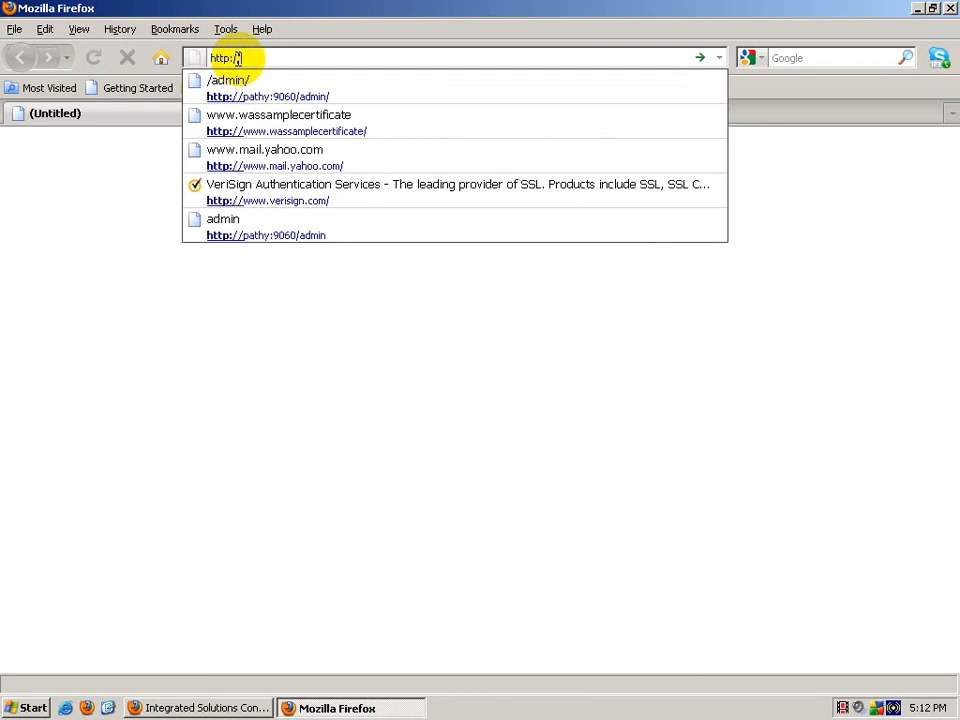
{"action": "key", "text": "Return"}
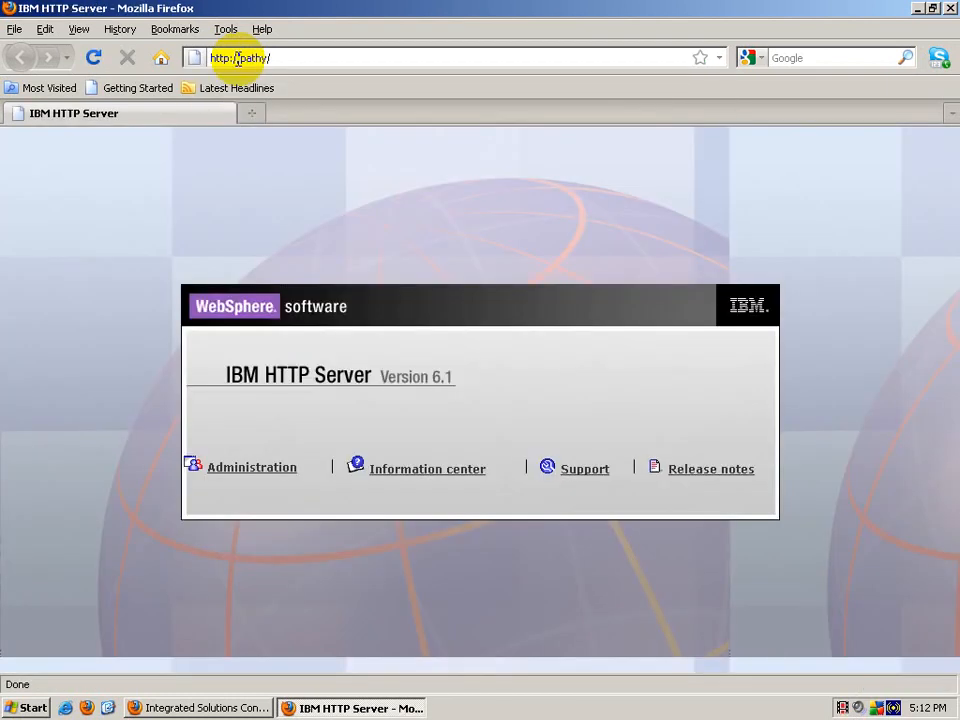
{"action": "left_click", "coordinate": [277, 59]}
{"action": "left_click", "coordinate": [277, 59]}
{"action": "left_click_drag", "start_coordinate": [241, 59], "coordinate": [278, 59]}
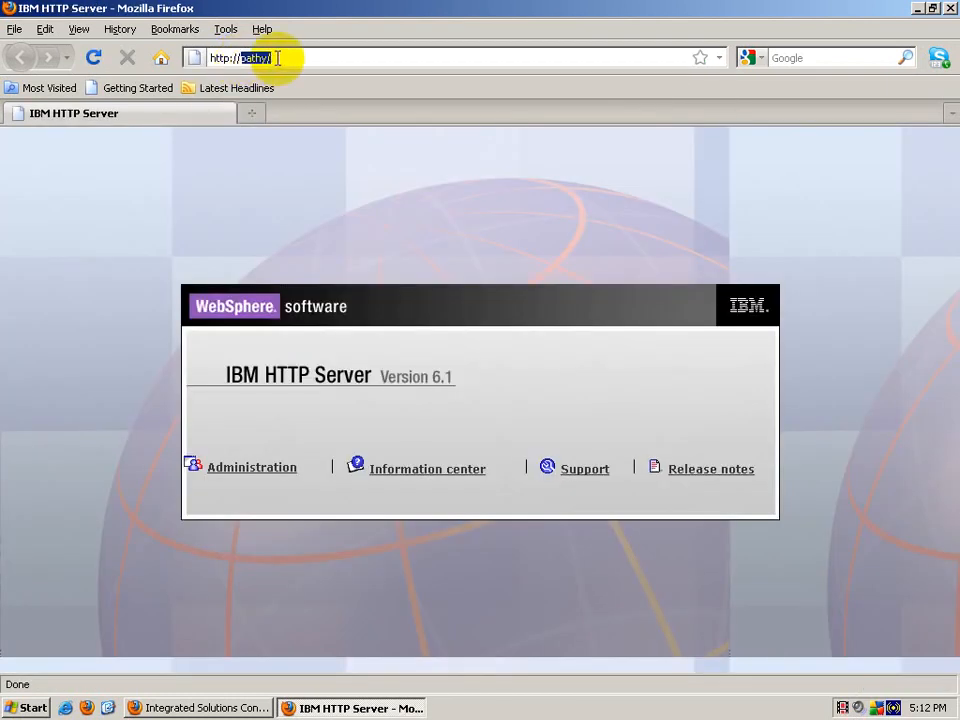
{"action": "type", "text": "www."}
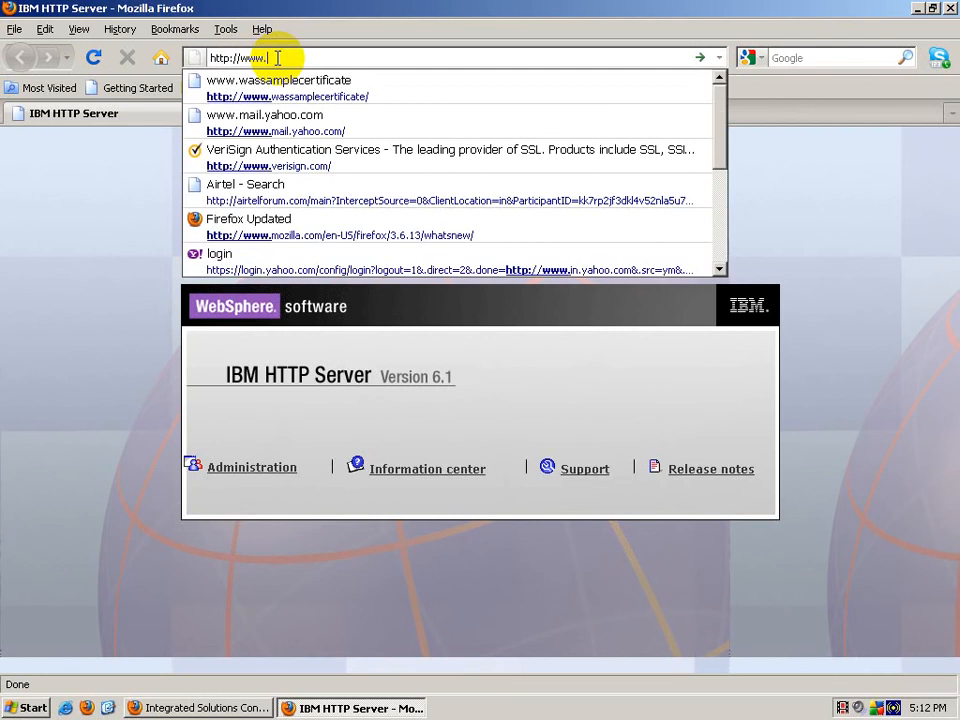
{"action": "type", "text": "was"}
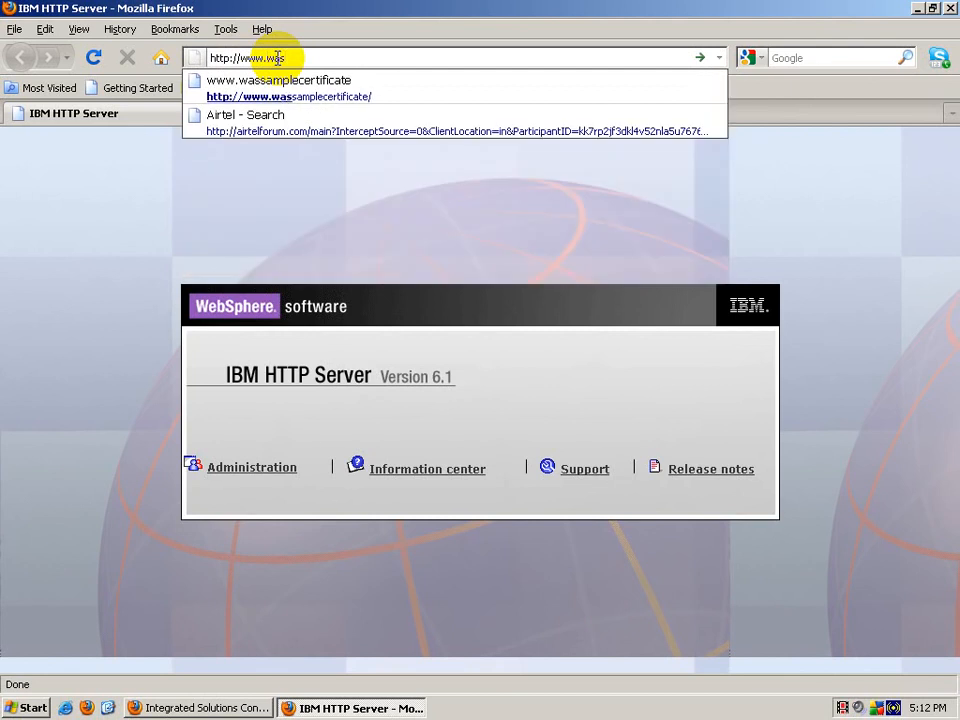
{"action": "key", "text": "Down"}
{"action": "key", "text": "Return"}
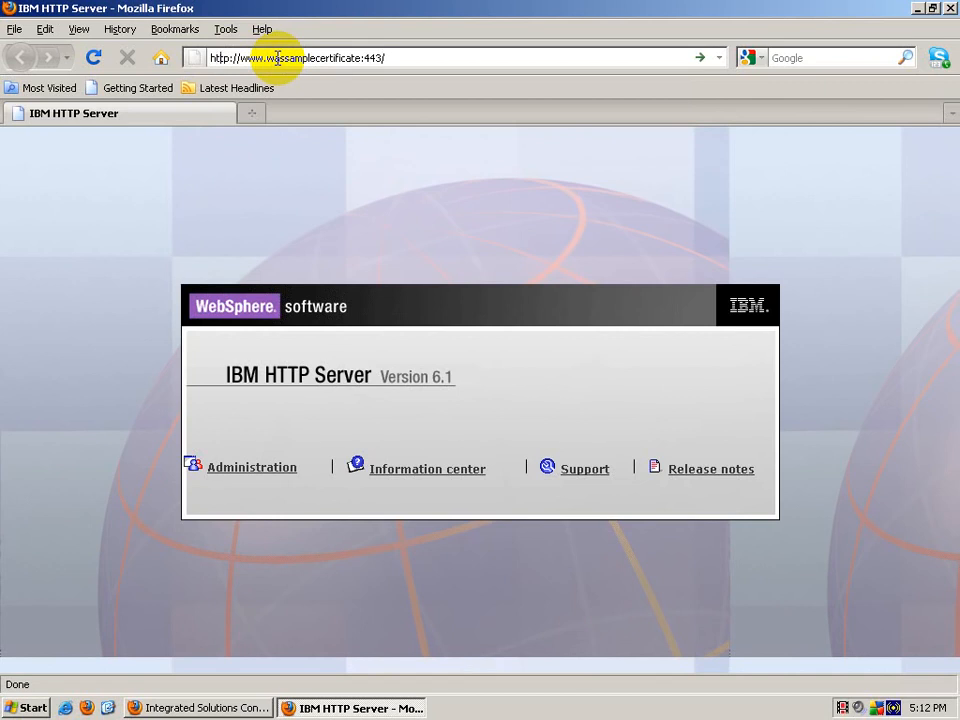
{"action": "type", "text": "s"}
{"action": "key", "text": "Return"}
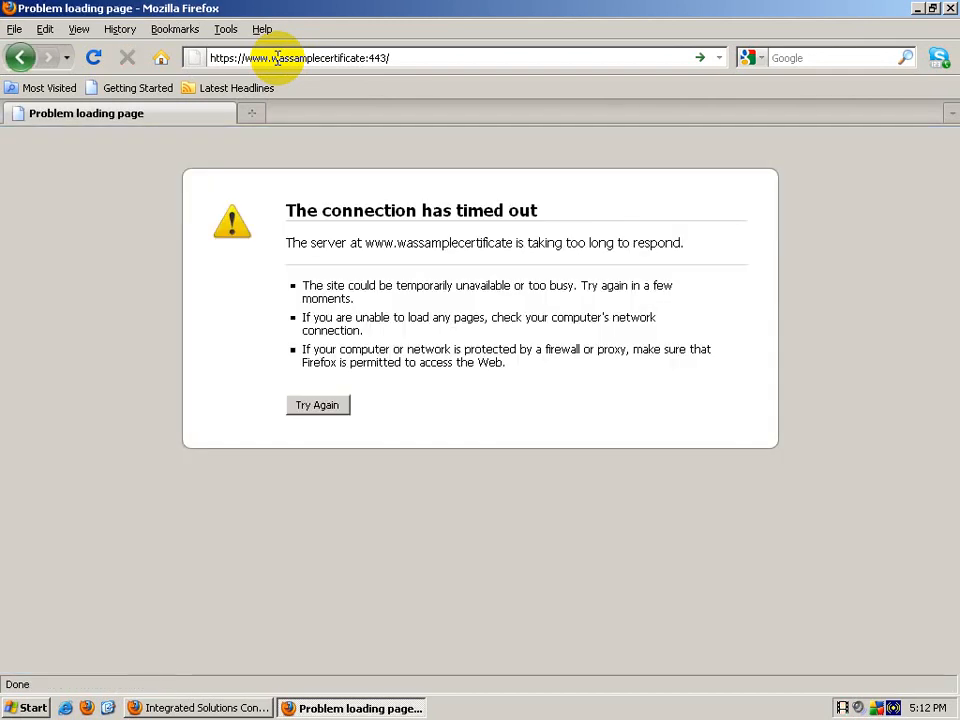
Step: Retry the timed-out secure page, stop it, and open My Computer in Explorer
{"action": "left_click", "coordinate": [334, 410]}
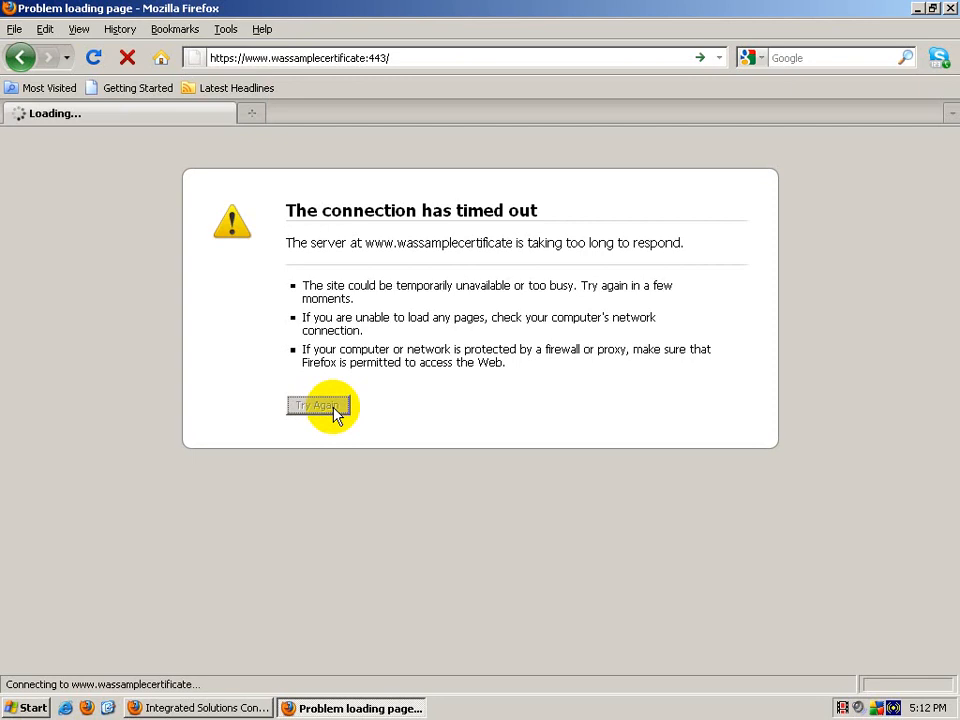
{"action": "left_click", "coordinate": [125, 58]}
{"action": "left_click", "coordinate": [30, 708]}
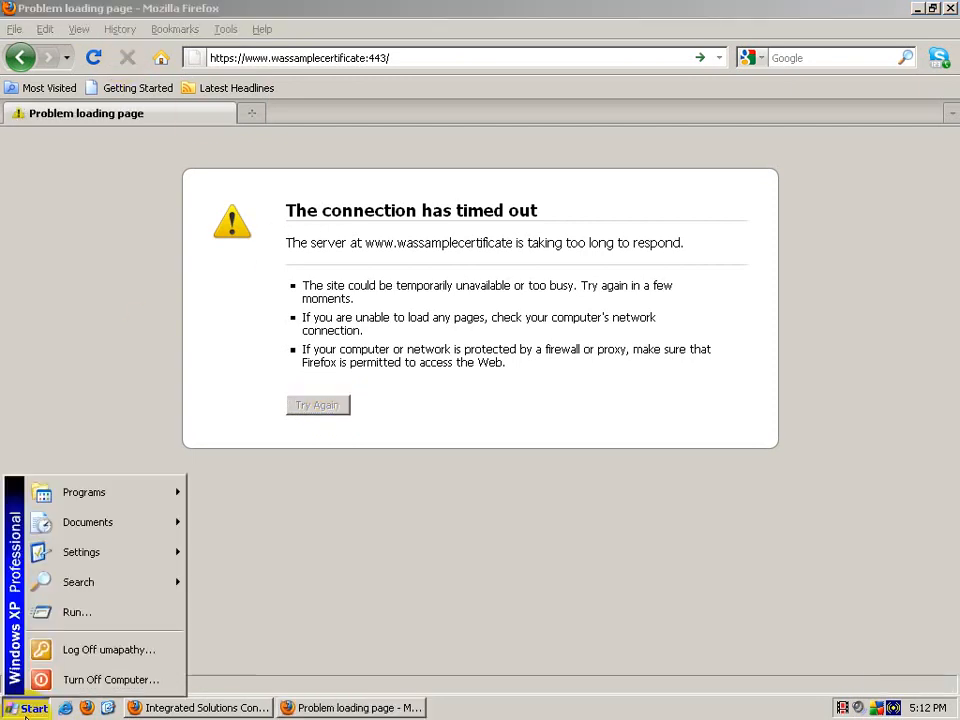
{"action": "left_click", "coordinate": [372, 640]}
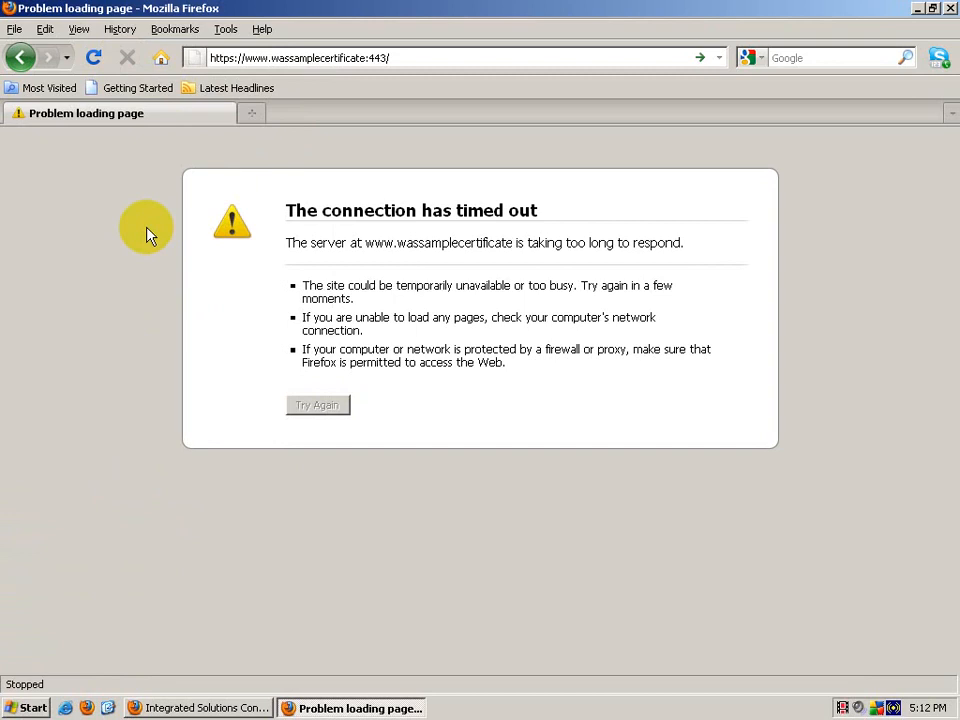
{"action": "key", "text": "super+e"}
Step: Browse to C:\Program Files\IBM\HTTPServer\bin and launch ApacheMonitor.exe
{"action": "left_click", "coordinate": [90, 172]}
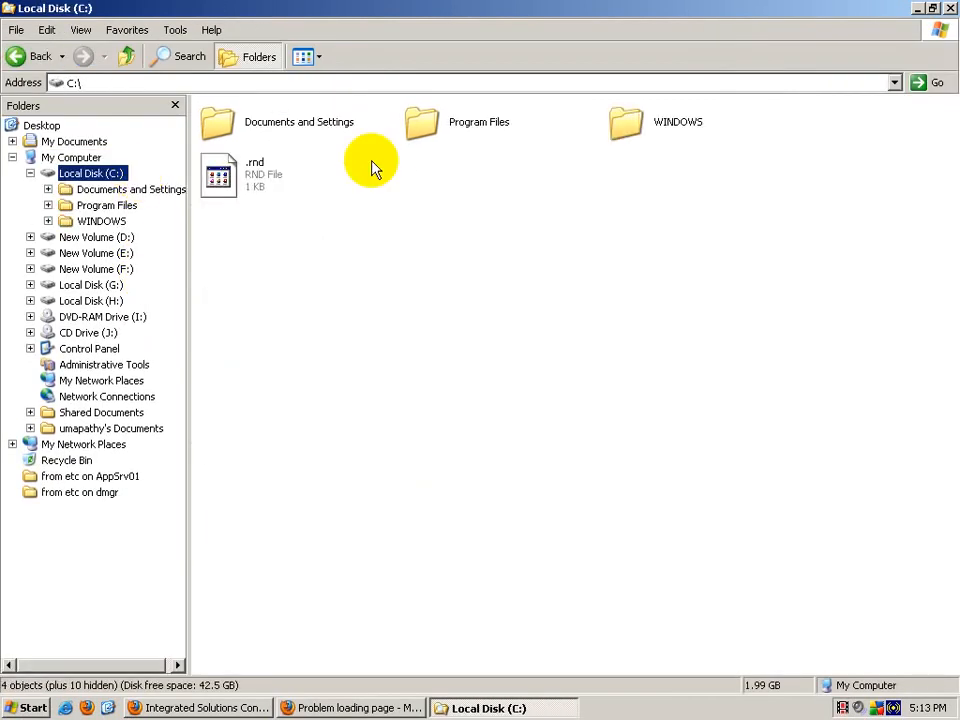
{"action": "double_click", "coordinate": [467, 128]}
{"action": "double_click", "coordinate": [640, 224]}
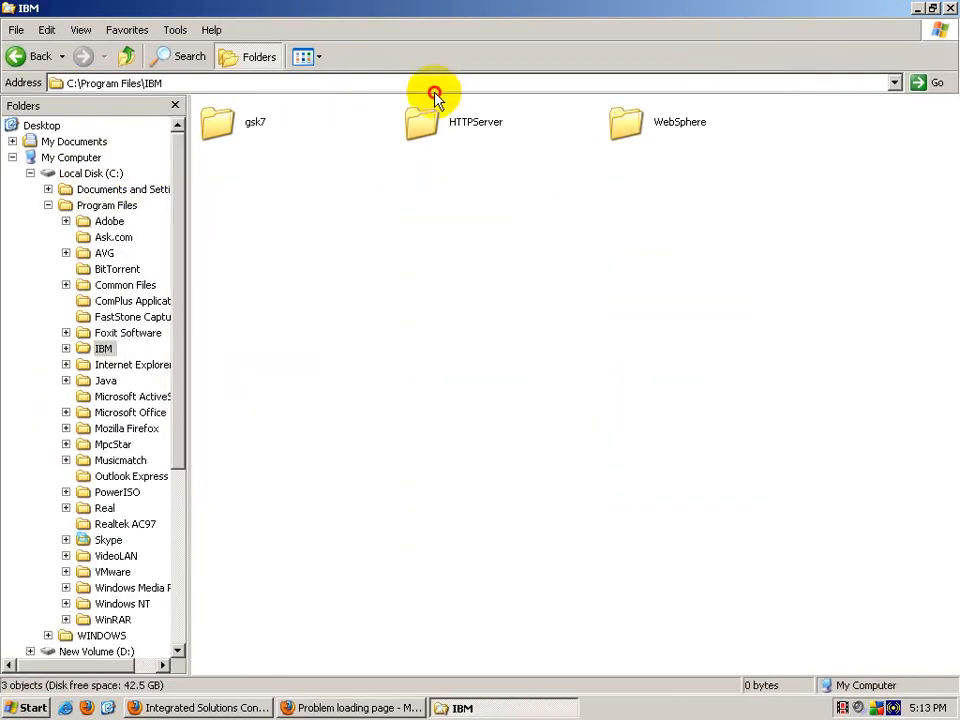
{"action": "left_click", "coordinate": [435, 88]}
{"action": "double_click", "coordinate": [435, 134]}
{"action": "double_click", "coordinate": [452, 120]}
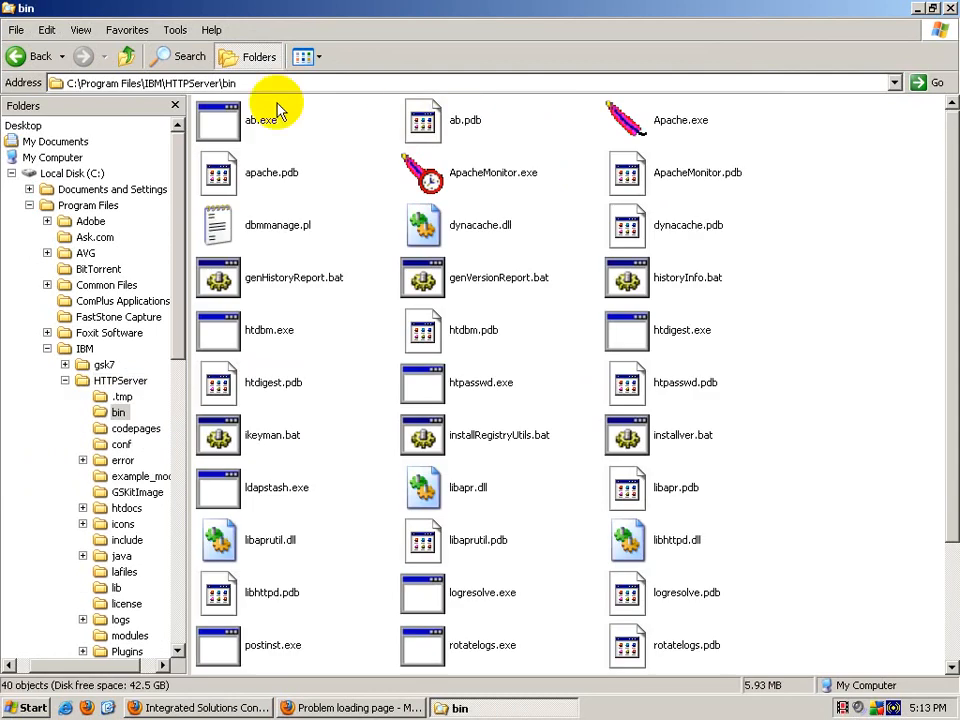
{"action": "double_click", "coordinate": [500, 172]}
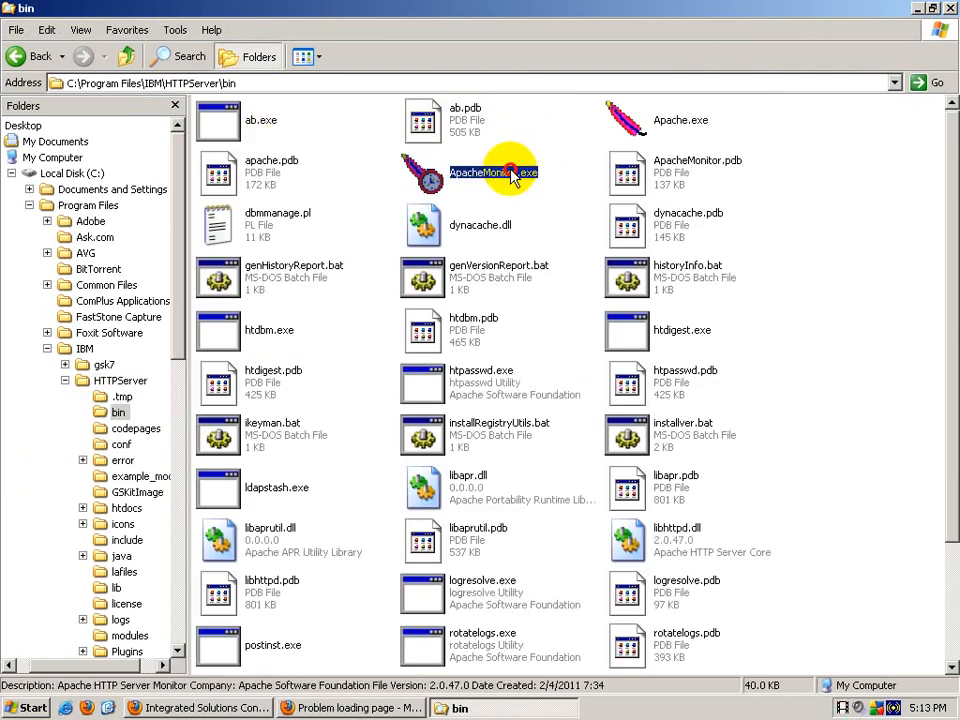
{"action": "left_click", "coordinate": [950, 8]}
Step: Restart the IBM HTTP Server 6.1 service in Apache Service Monitor, then close the monitor
{"action": "left_click", "coordinate": [826, 707]}
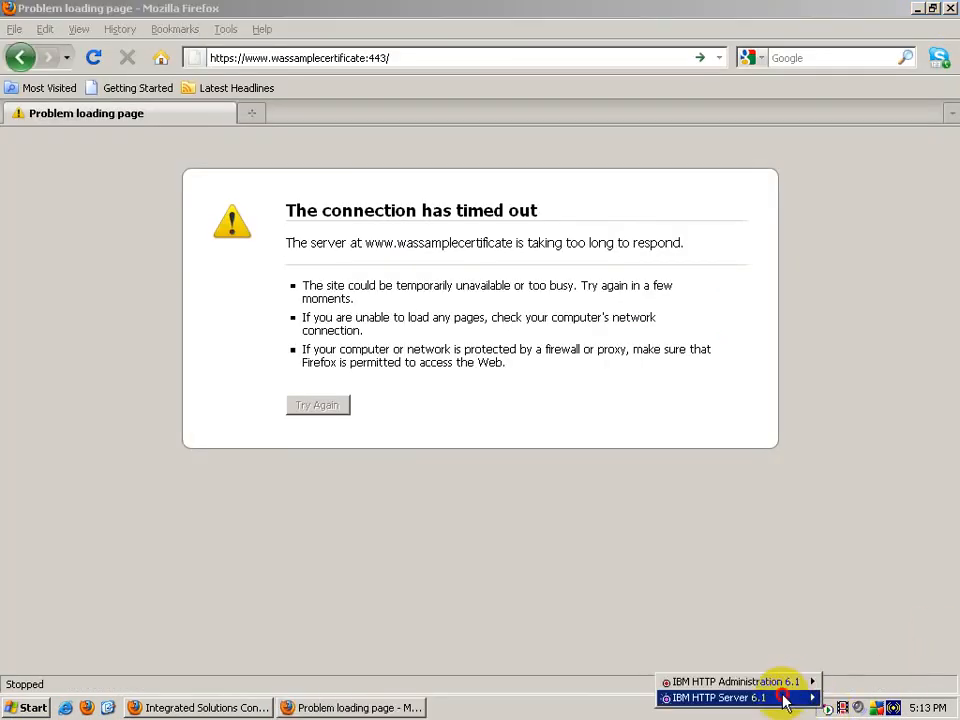
{"action": "mouse_move", "coordinate": [780, 700]}
{"action": "double_click", "coordinate": [826, 707]}
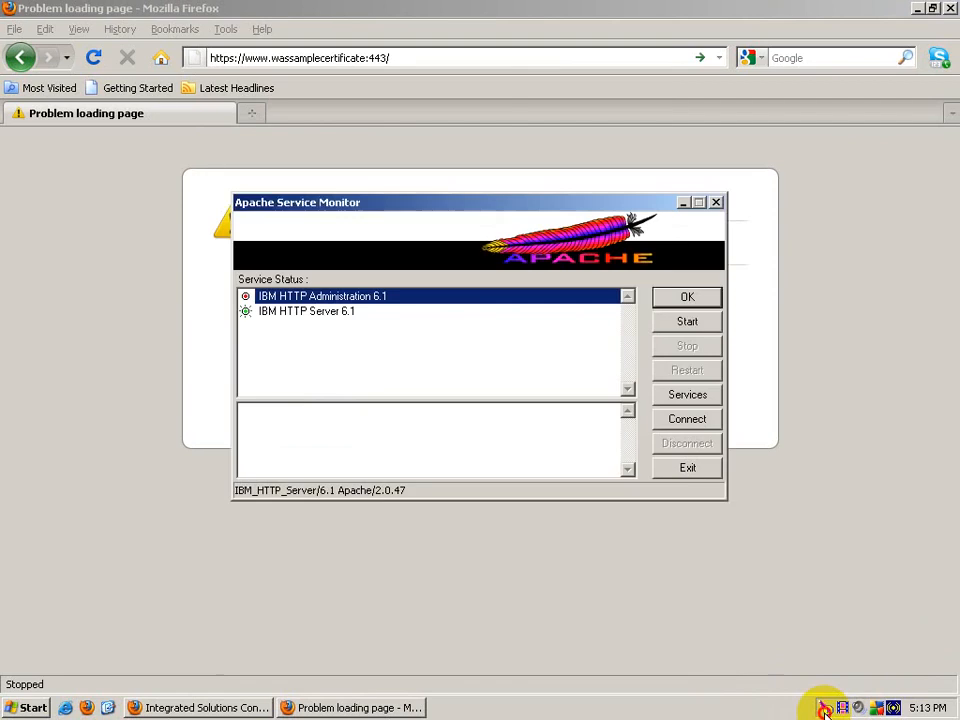
{"action": "left_click", "coordinate": [302, 311]}
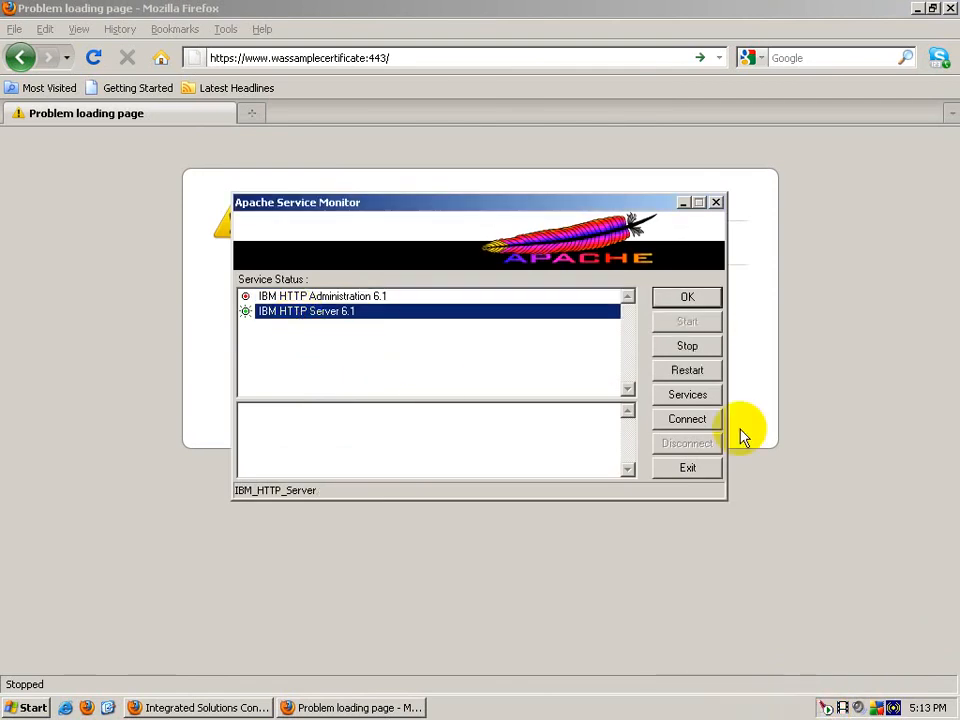
{"action": "left_click", "coordinate": [687, 371]}
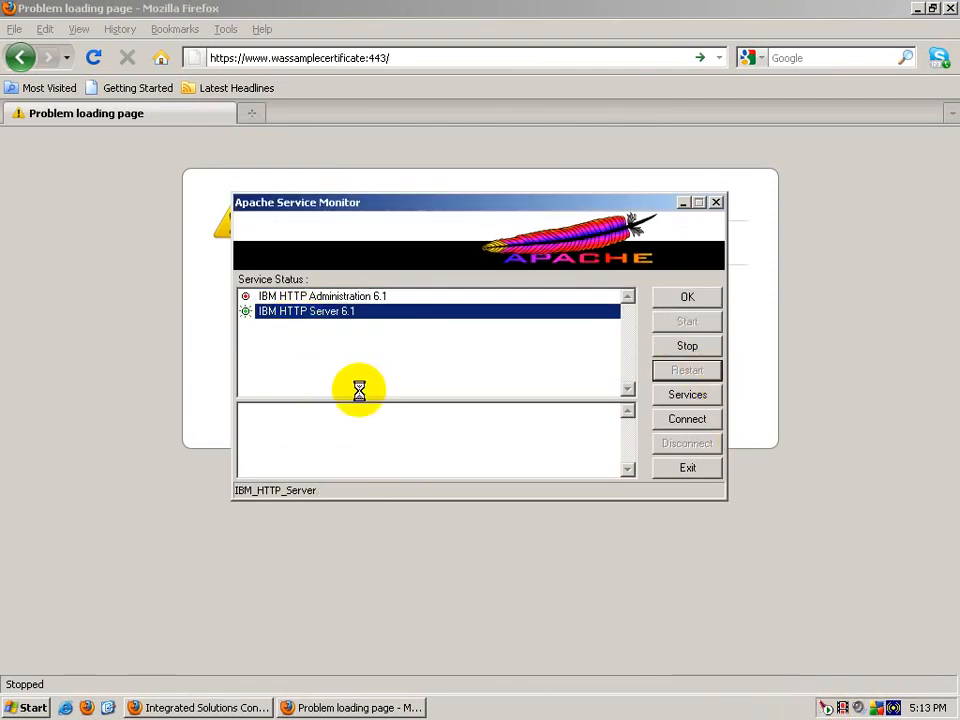
{"action": "left_click", "coordinate": [683, 203]}
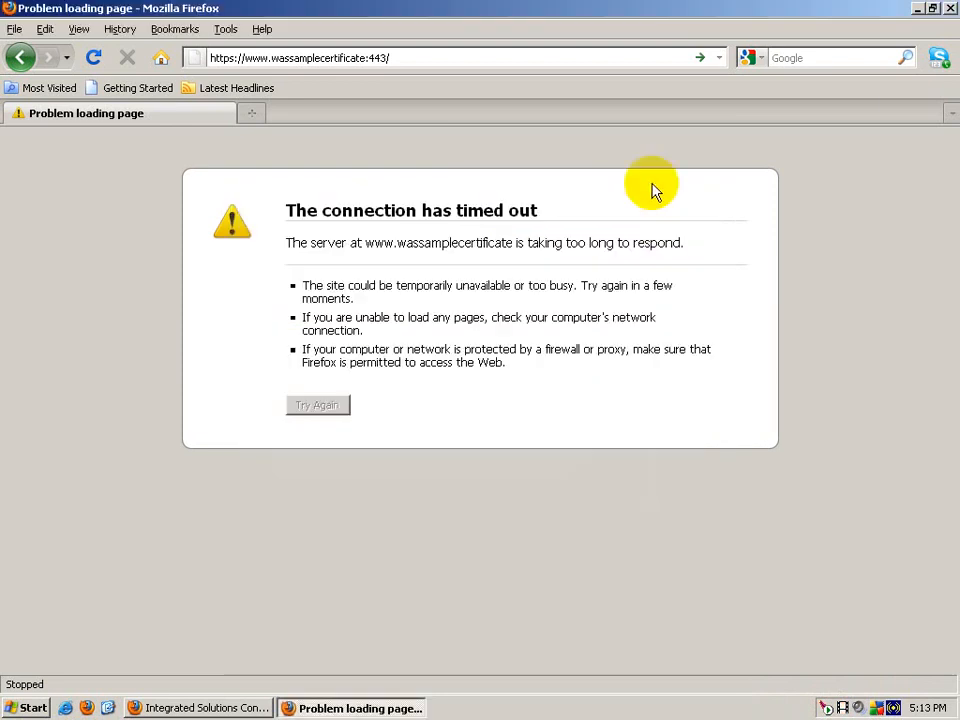
Step: Reload the secure wassamplecertificate address and append snoop to it
{"action": "left_click", "coordinate": [352, 58]}
{"action": "key", "text": "Return"}
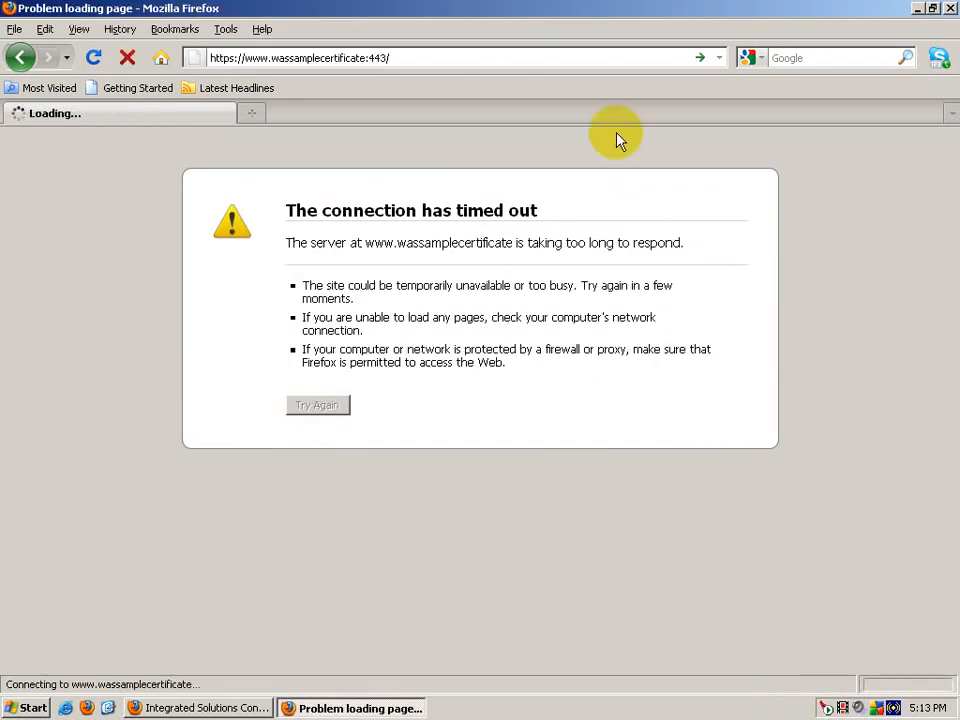
{"action": "left_click", "coordinate": [429, 62]}
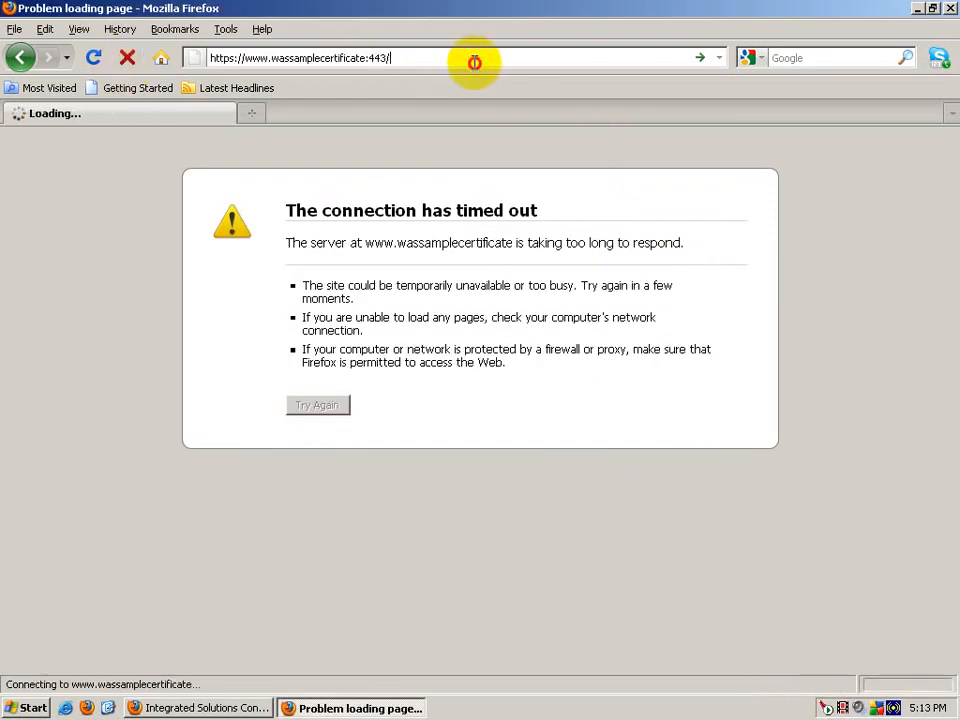
{"action": "type", "text": "snoop"}
Step: Stop the page load and briefly switch to the console window and back to Firefox
{"action": "left_click", "coordinate": [127, 57]}
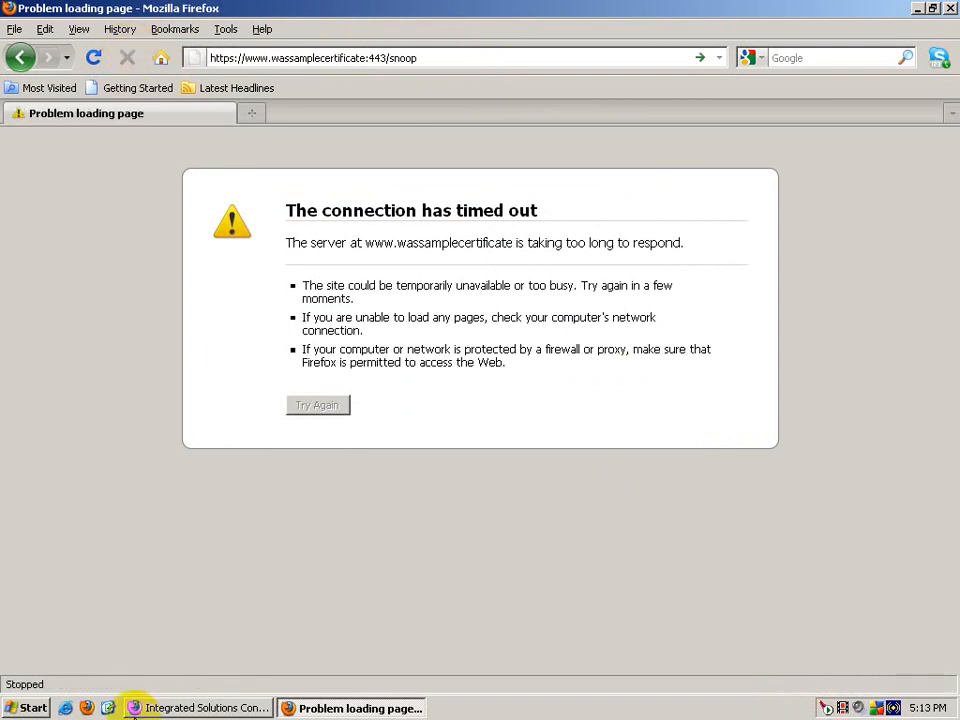
{"action": "left_click", "coordinate": [145, 708]}
{"action": "left_click", "coordinate": [375, 709]}
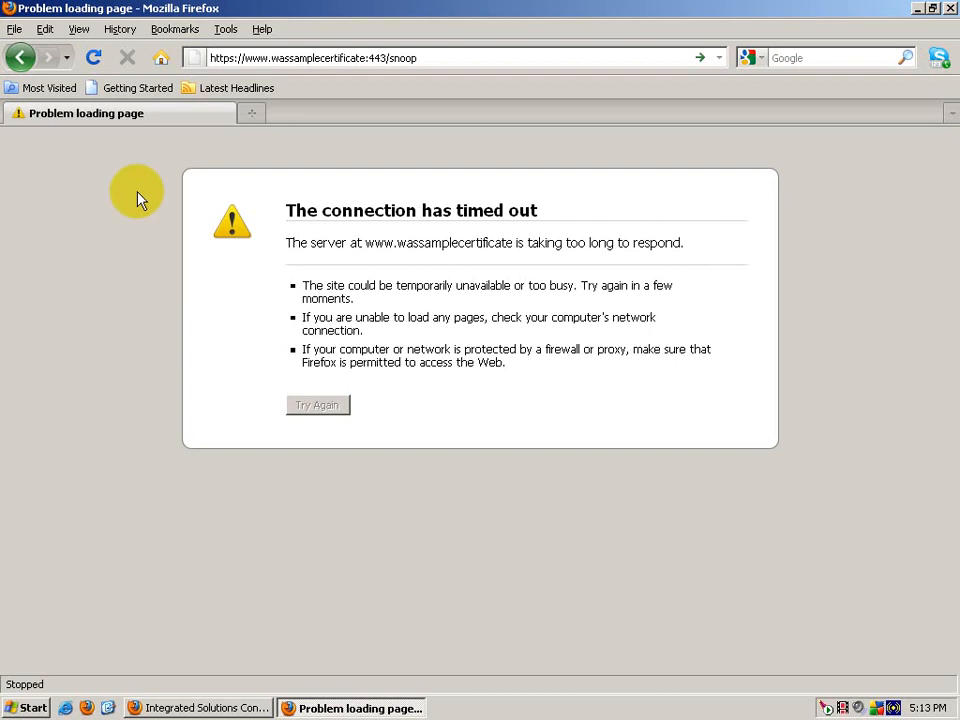
Step: Open Windows Explorer, browse to C:\Program Files\IBM\WebSphere\AppServer\profiles and select Dmgr01
{"action": "key", "text": "super+e"}
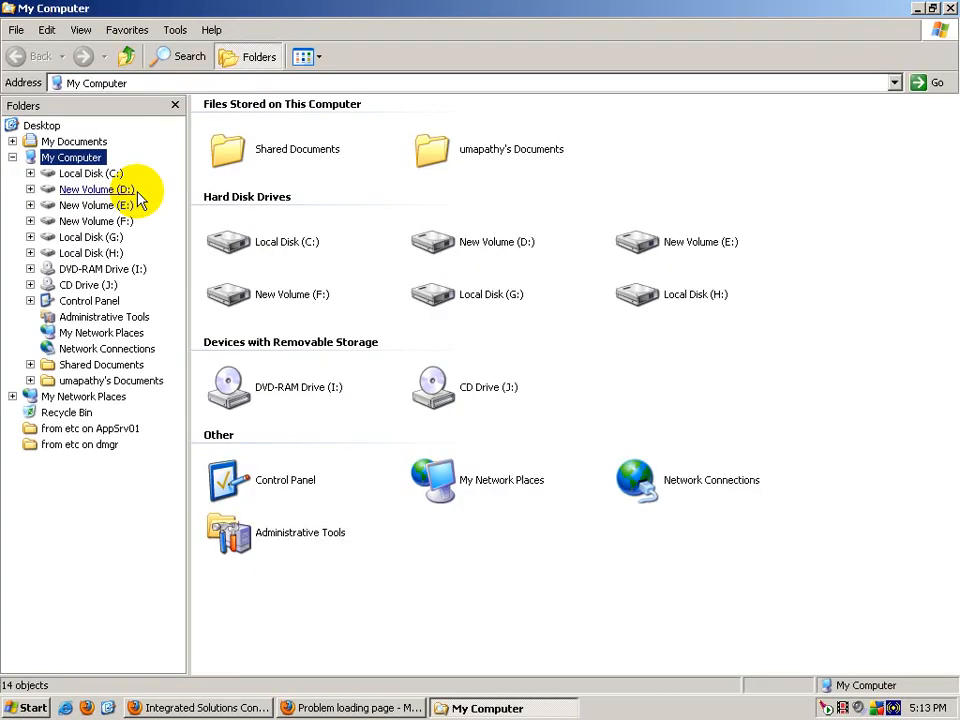
{"action": "left_click", "coordinate": [90, 173]}
{"action": "double_click", "coordinate": [490, 132]}
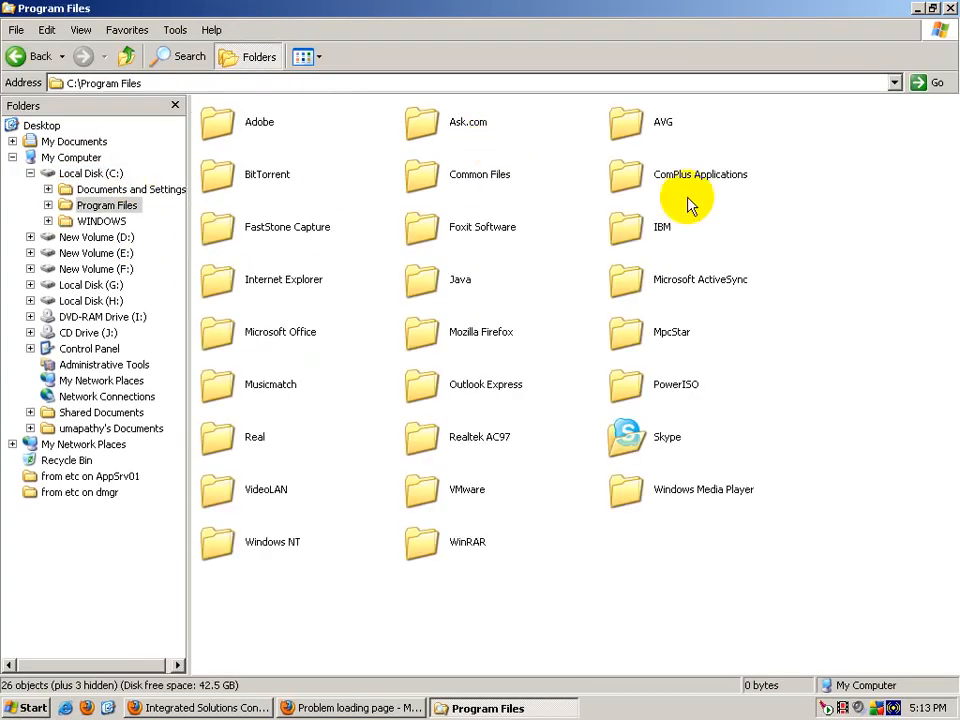
{"action": "double_click", "coordinate": [630, 222]}
{"action": "double_click", "coordinate": [625, 121]}
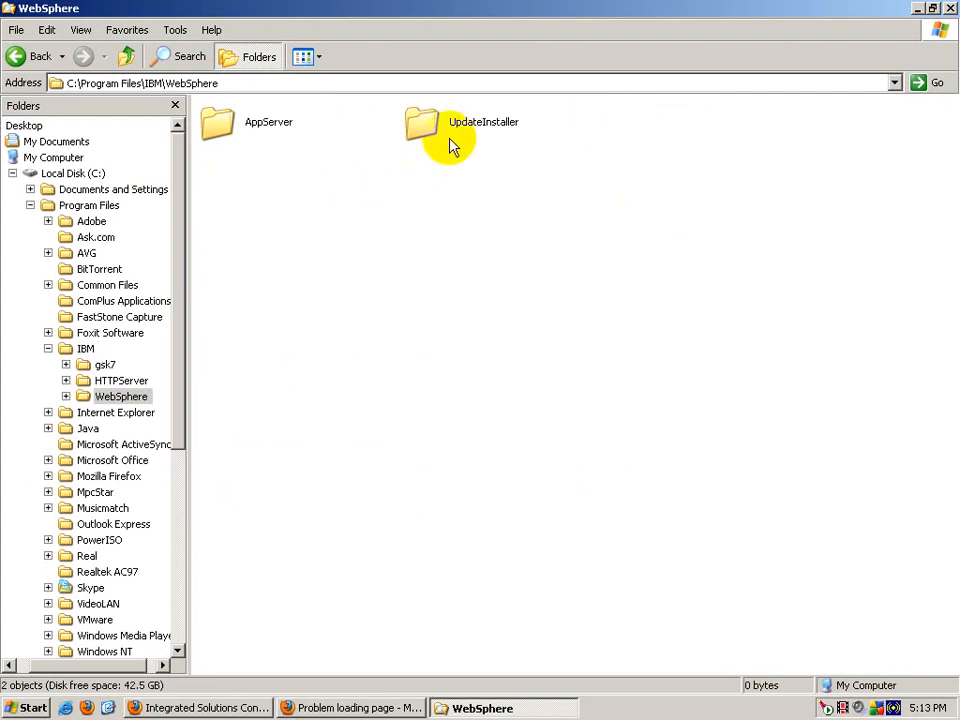
{"action": "double_click", "coordinate": [250, 121]}
{"action": "double_click", "coordinate": [620, 382]}
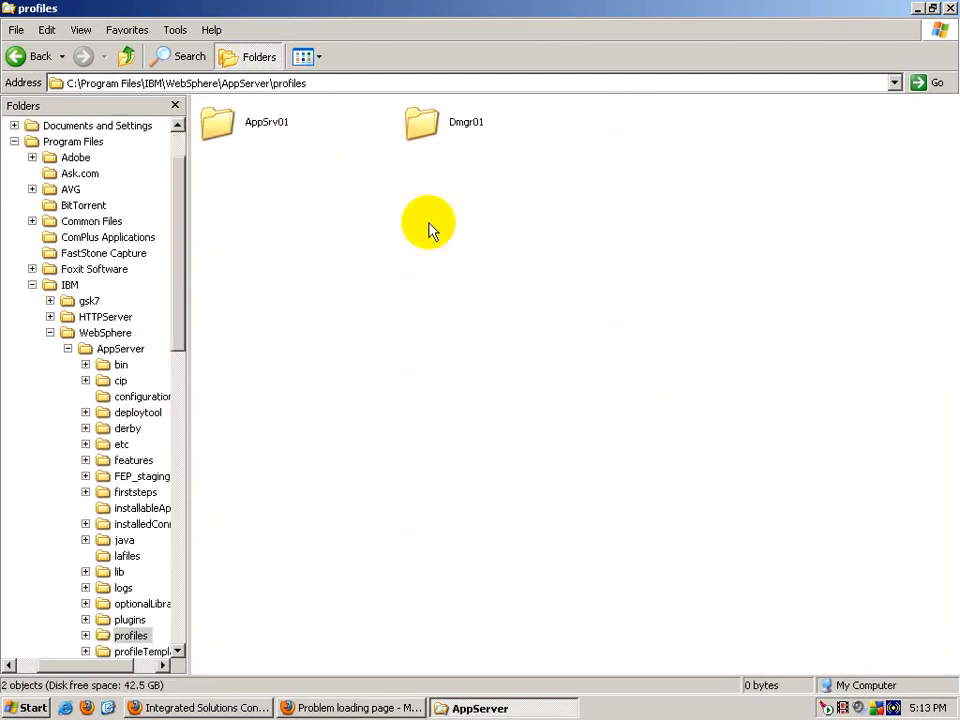
{"action": "left_click", "coordinate": [425, 125]}
Step: Run GenPluginCfg.bat from the Dmgr01 profile's bin folder to regenerate the plug-in configuration
{"action": "double_click", "coordinate": [425, 125]}
{"action": "double_click", "coordinate": [236, 120]}
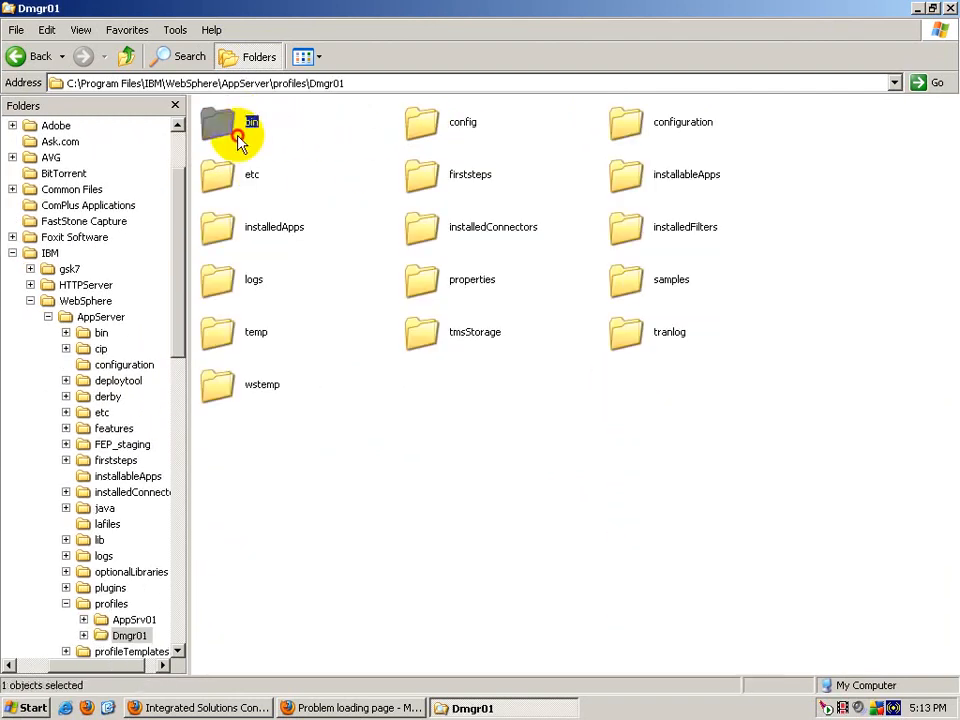
{"action": "key", "text": "g"}
{"action": "double_click", "coordinate": [238, 318]}
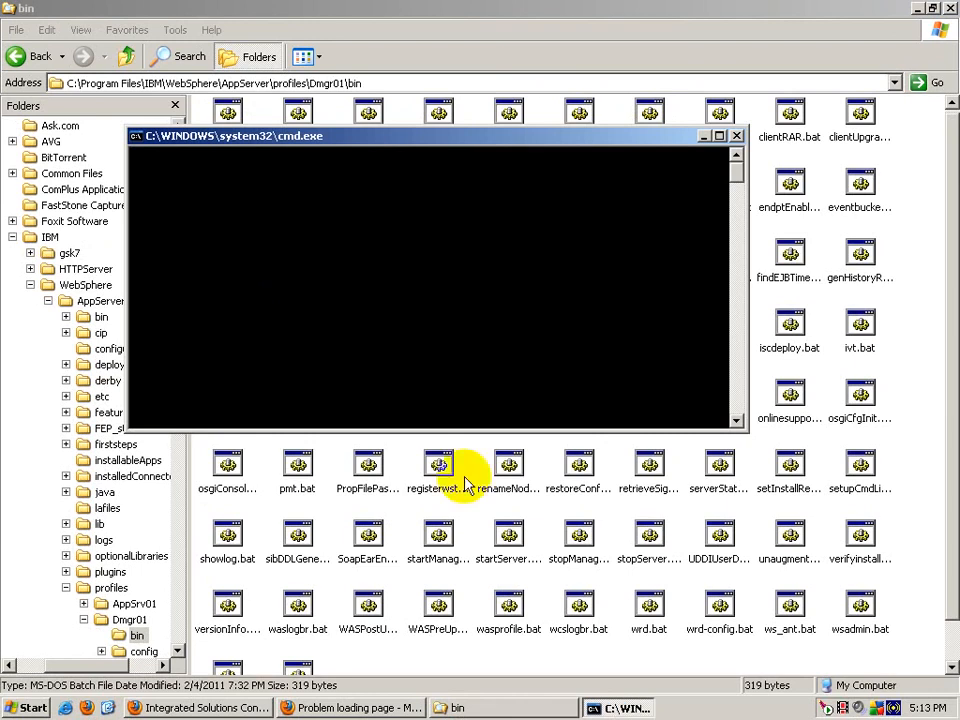
Step: Stop IBM HTTP Server 6.1 from the tray icon and check the plug-in generator console
{"action": "left_click", "coordinate": [826, 708]}
{"action": "mouse_move", "coordinate": [800, 695]}
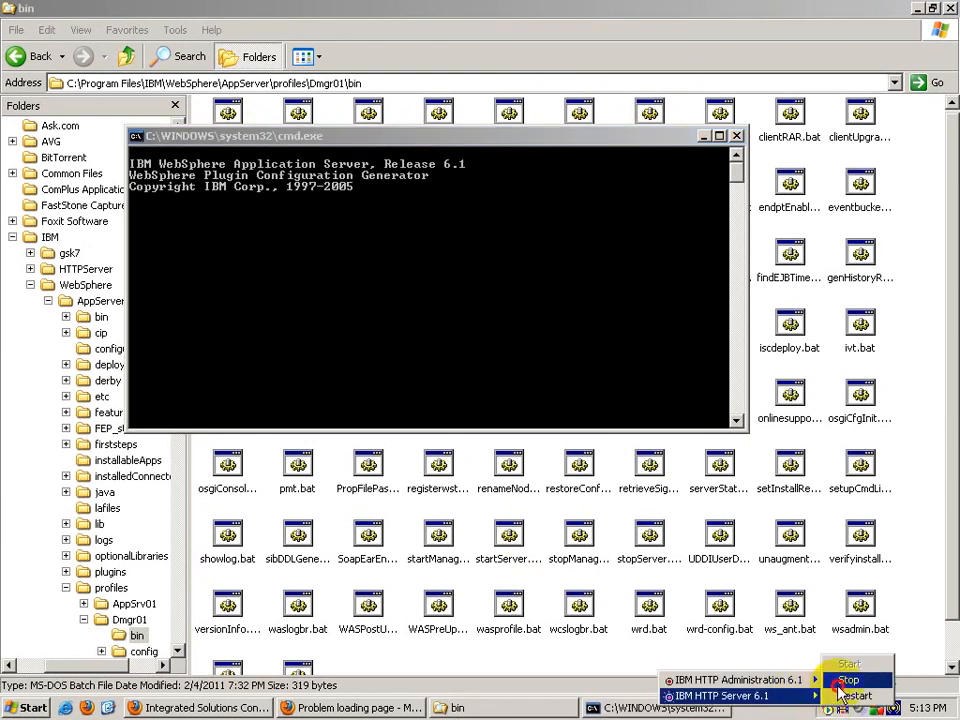
{"action": "left_click", "coordinate": [906, 678]}
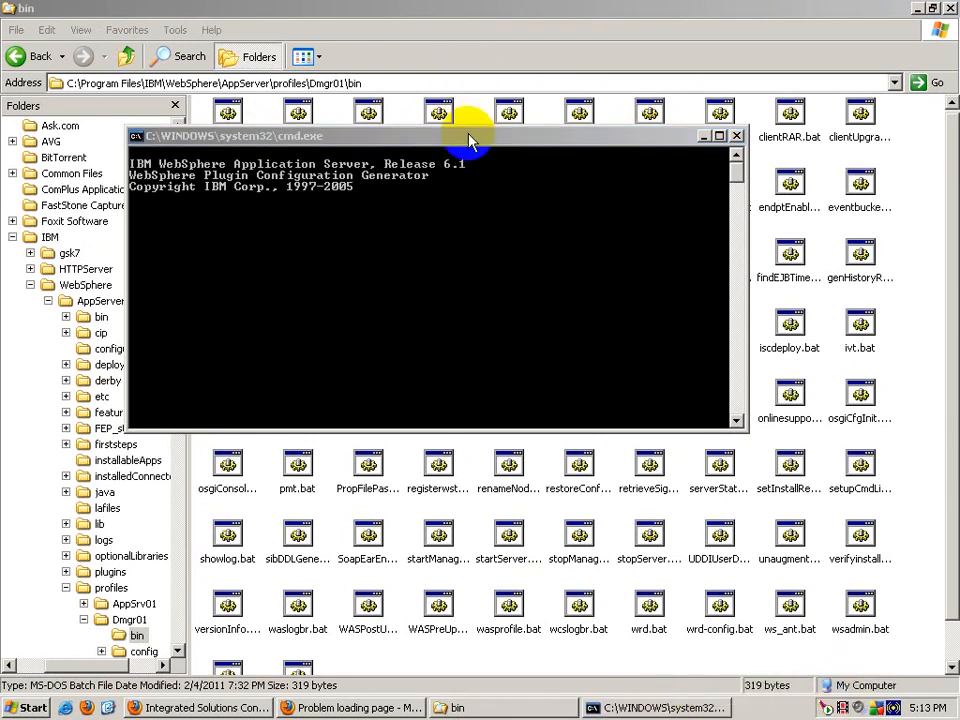
{"action": "left_click", "coordinate": [648, 226]}
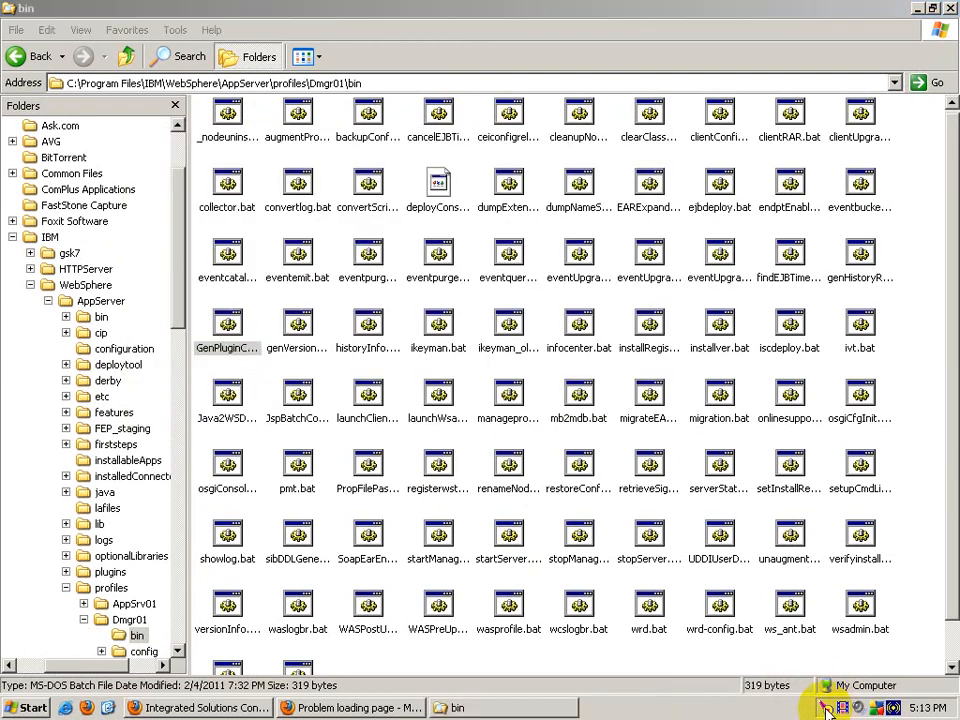
Step: Start IBM HTTP Server 6.1 via the tray and Apache Service Monitor, then minimise the monitor
{"action": "left_click", "coordinate": [826, 708]}
{"action": "mouse_move", "coordinate": [806, 696]}
{"action": "left_click", "coordinate": [855, 665]}
{"action": "double_click", "coordinate": [828, 710]}
{"action": "left_click", "coordinate": [332, 312]}
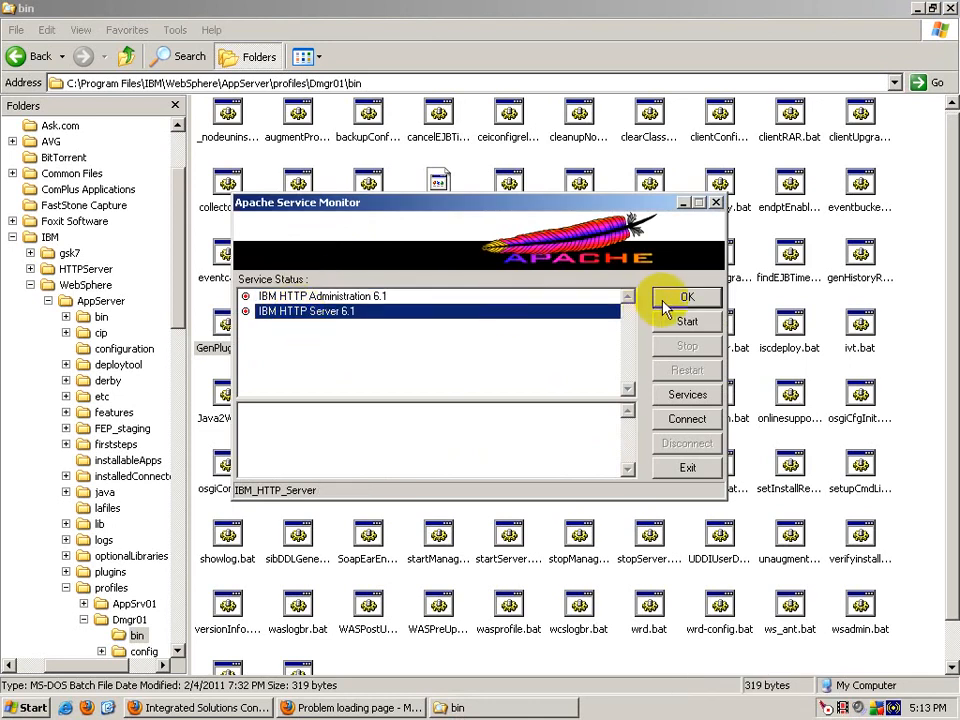
{"action": "left_click", "coordinate": [686, 321]}
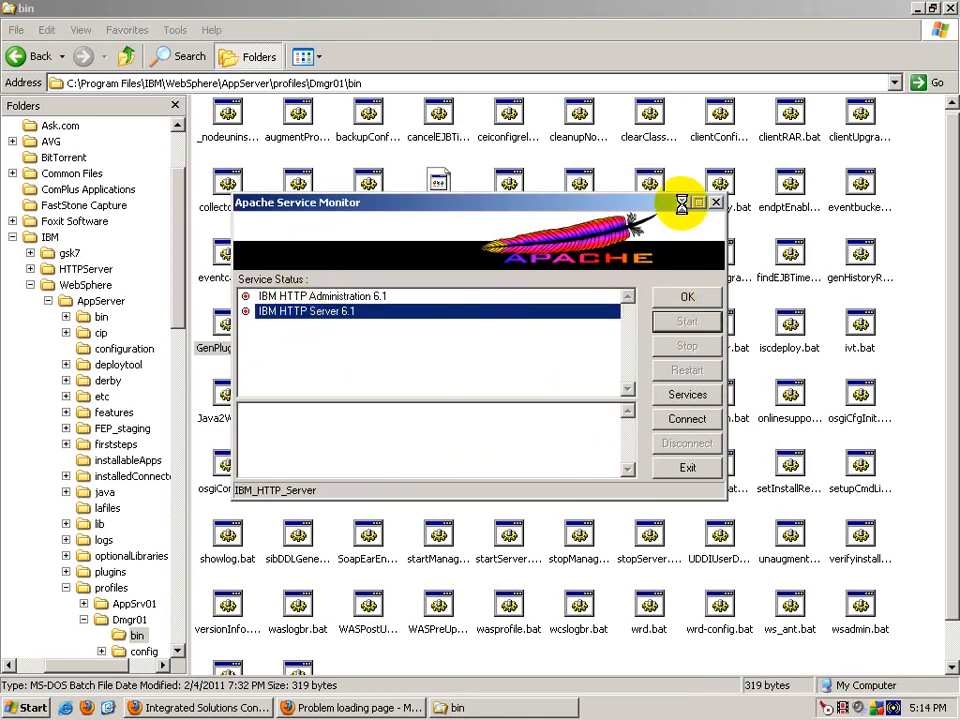
{"action": "left_click", "coordinate": [684, 204]}
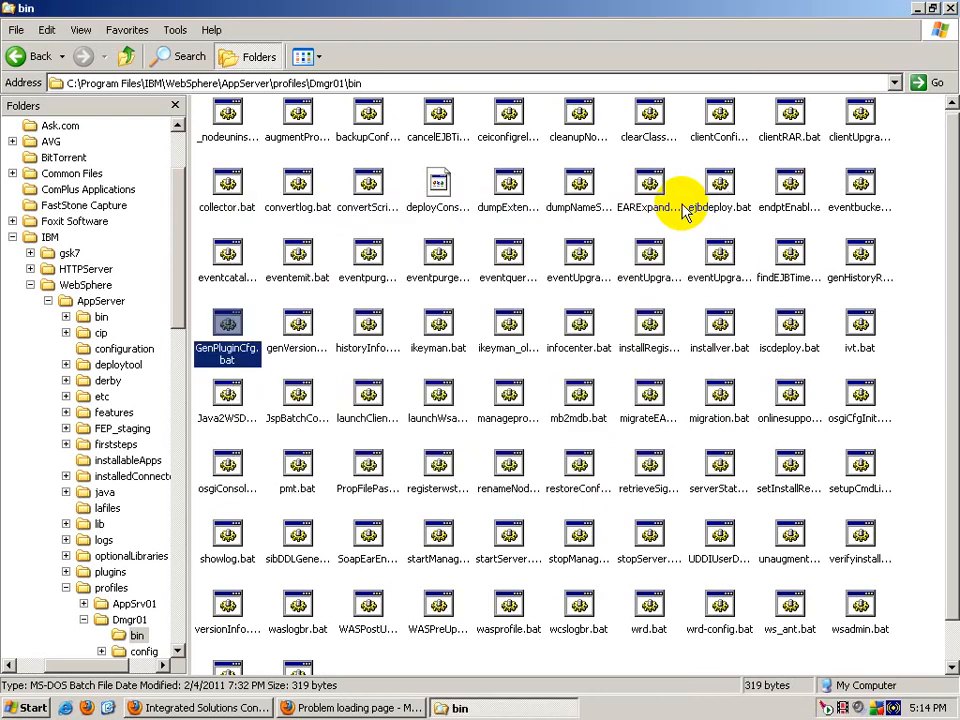
{"action": "left_click", "coordinate": [392, 707]}
Step: Remove /snoop from the address and load it without the path
{"action": "left_click", "coordinate": [305, 58]}
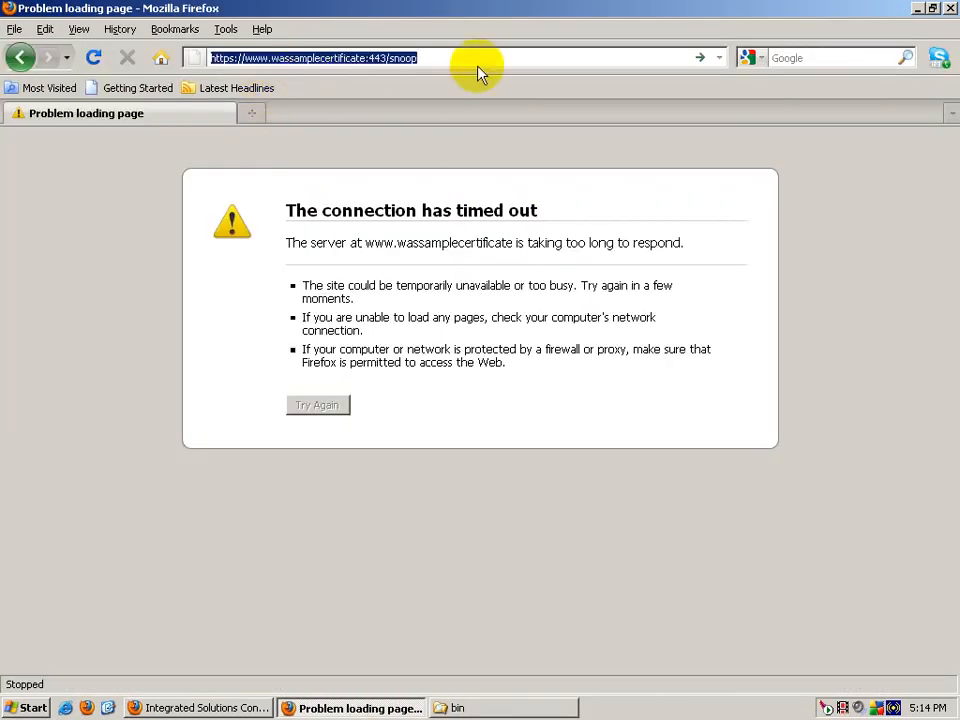
{"action": "left_click_drag", "start_coordinate": [430, 58], "coordinate": [387, 58]}
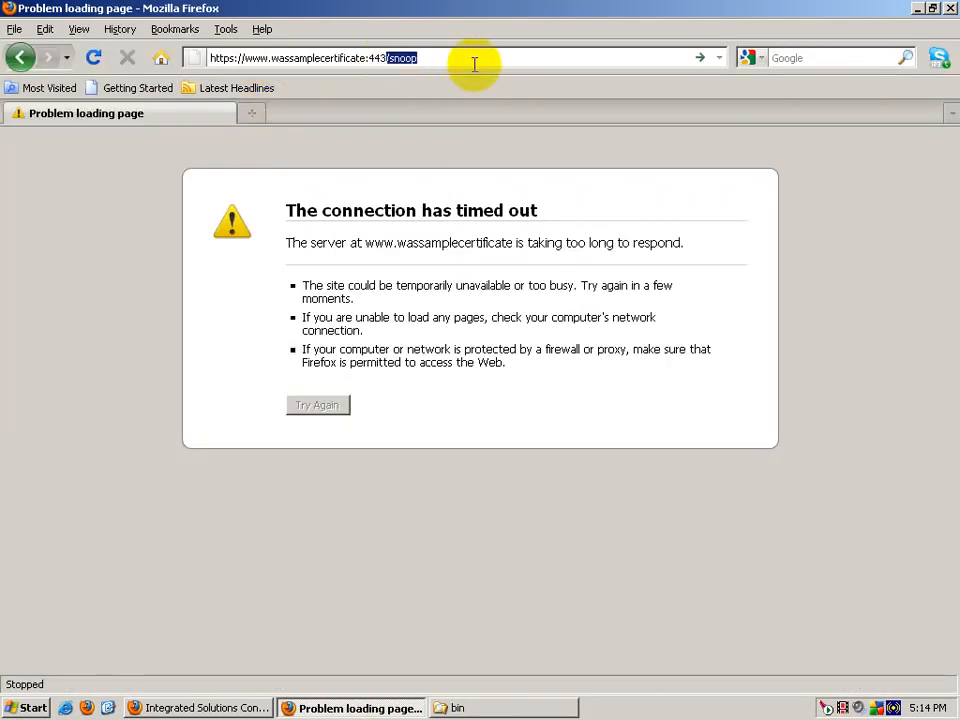
{"action": "key", "text": "BackSpace"}
{"action": "key", "text": "Return"}
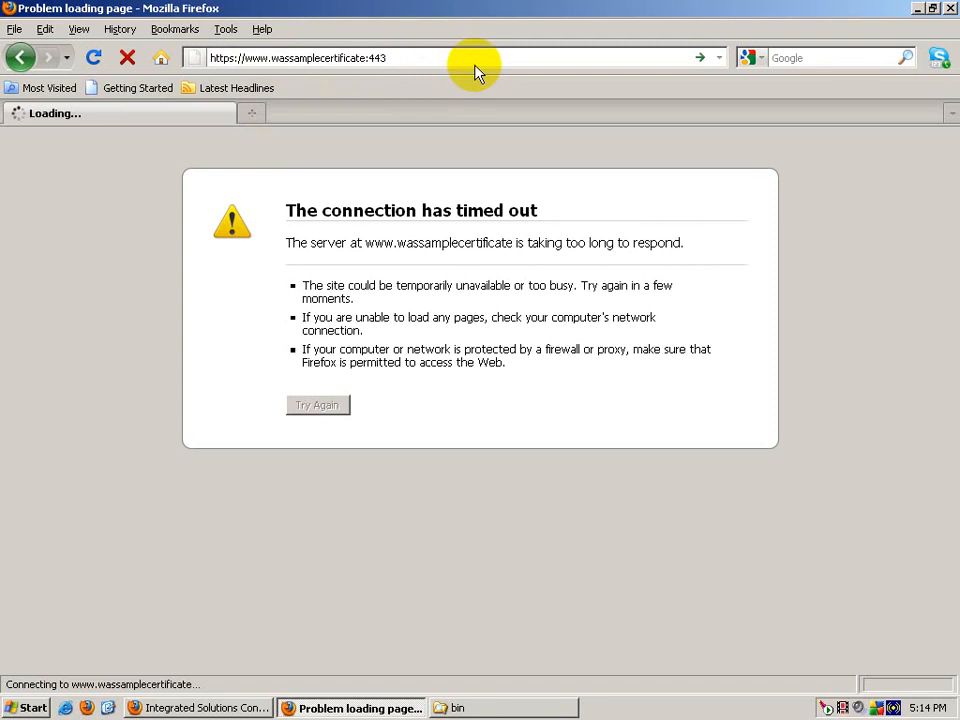
Step: Delete :443 from the address and stop the pending load
{"action": "left_click", "coordinate": [394, 64]}
{"action": "left_click", "coordinate": [377, 58]}
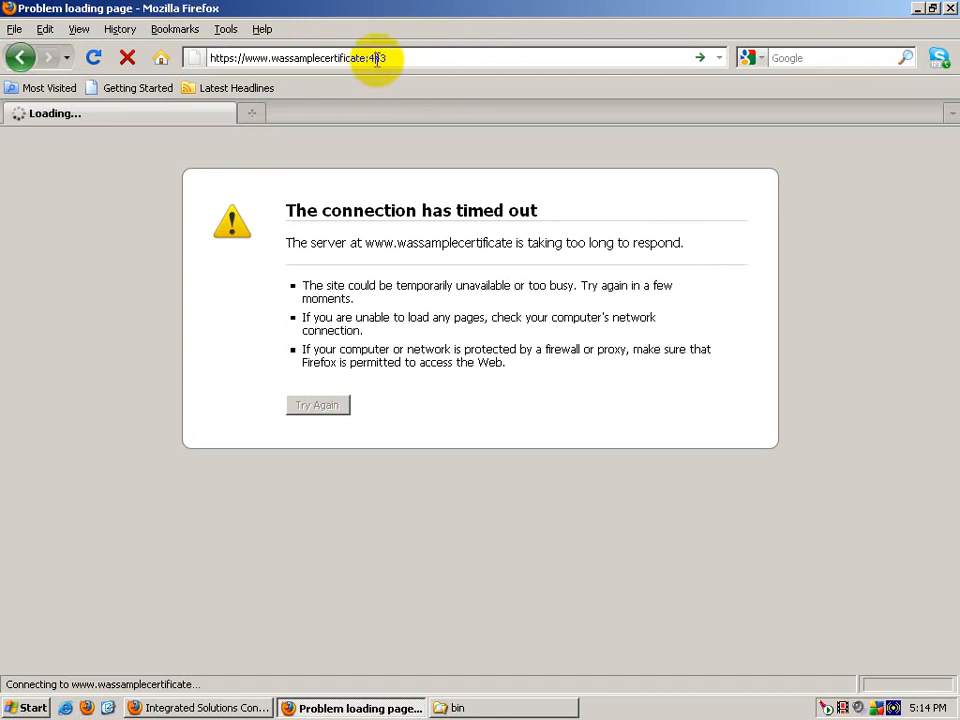
{"action": "left_click_drag", "start_coordinate": [368, 58], "coordinate": [418, 58]}
{"action": "key", "text": "BackSpace"}
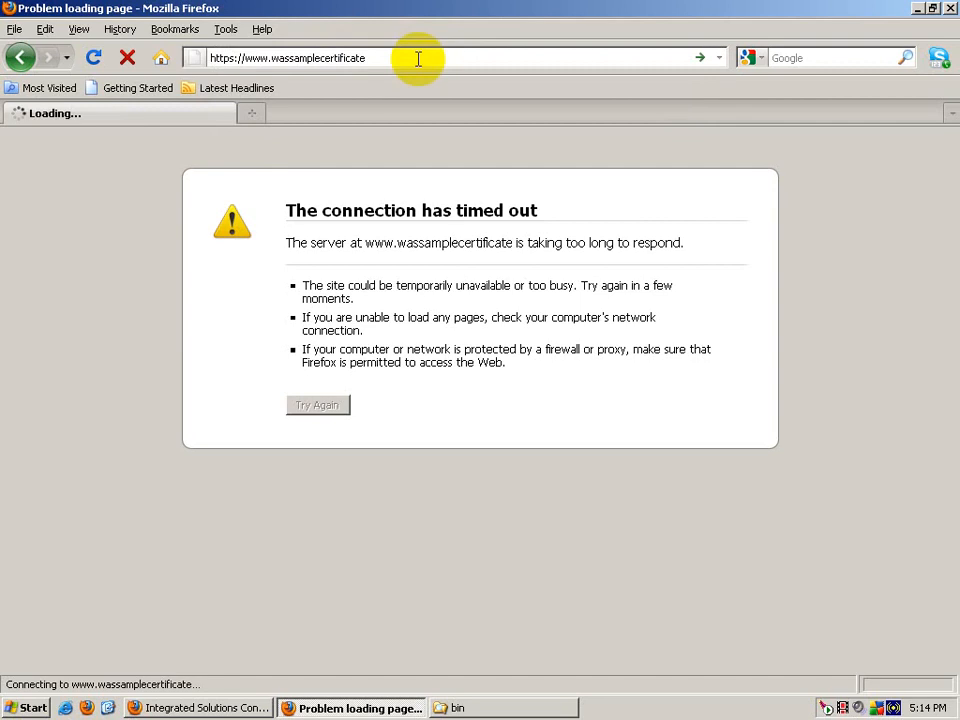
{"action": "left_click", "coordinate": [127, 57]}
Step: Append :443snoop to the address, load it, and stop the pending load
{"action": "left_click", "coordinate": [441, 62]}
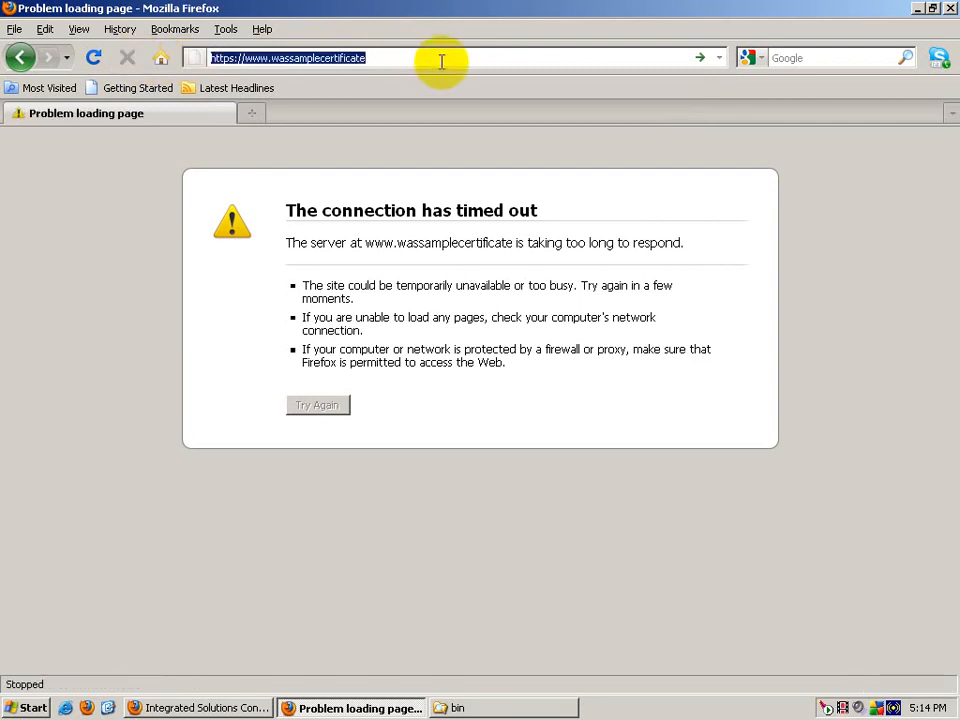
{"action": "left_click", "coordinate": [441, 62]}
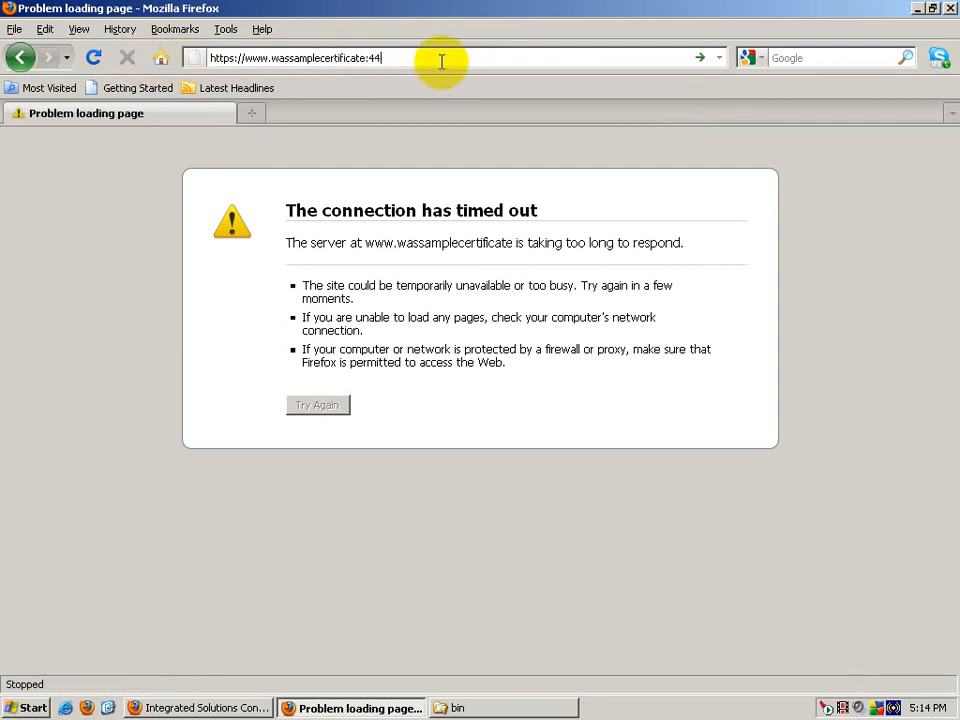
{"action": "type", "text": ":443snoop"}
{"action": "key", "text": "Return"}
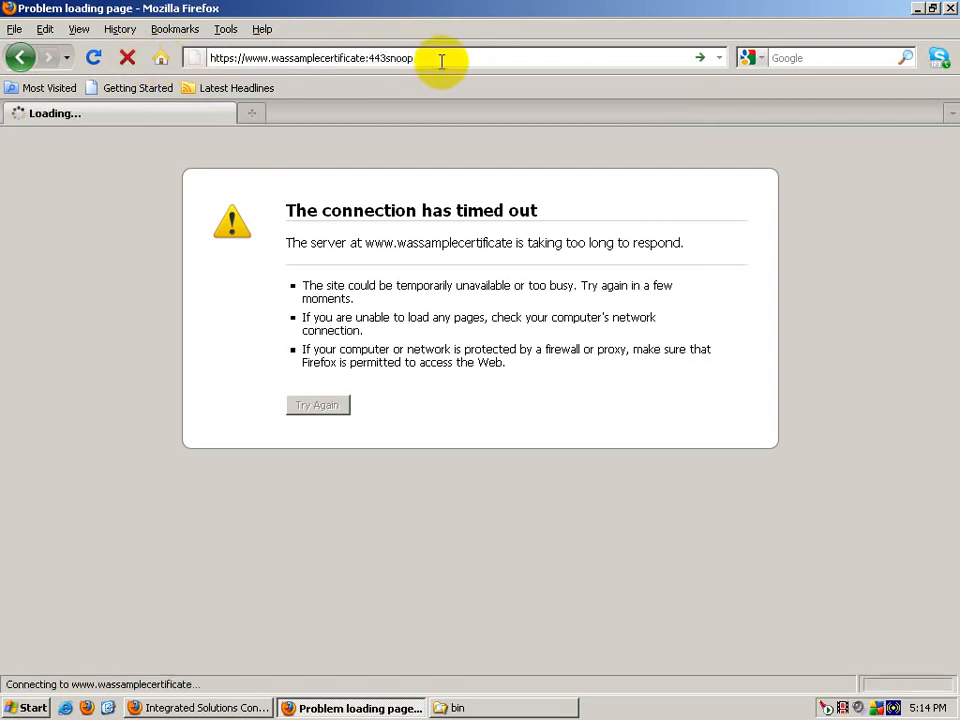
{"action": "left_click", "coordinate": [125, 60]}
{"action": "left_click", "coordinate": [396, 58]}
{"action": "left_click", "coordinate": [384, 58]}
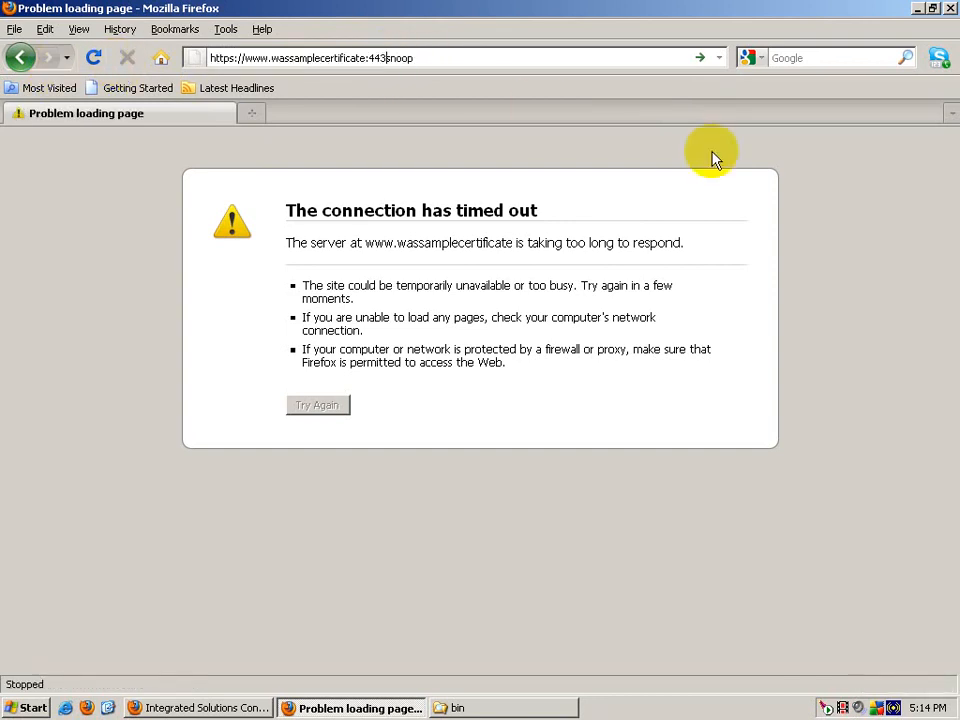
{"action": "type", "text": "/"}
{"action": "key", "text": "Return"}
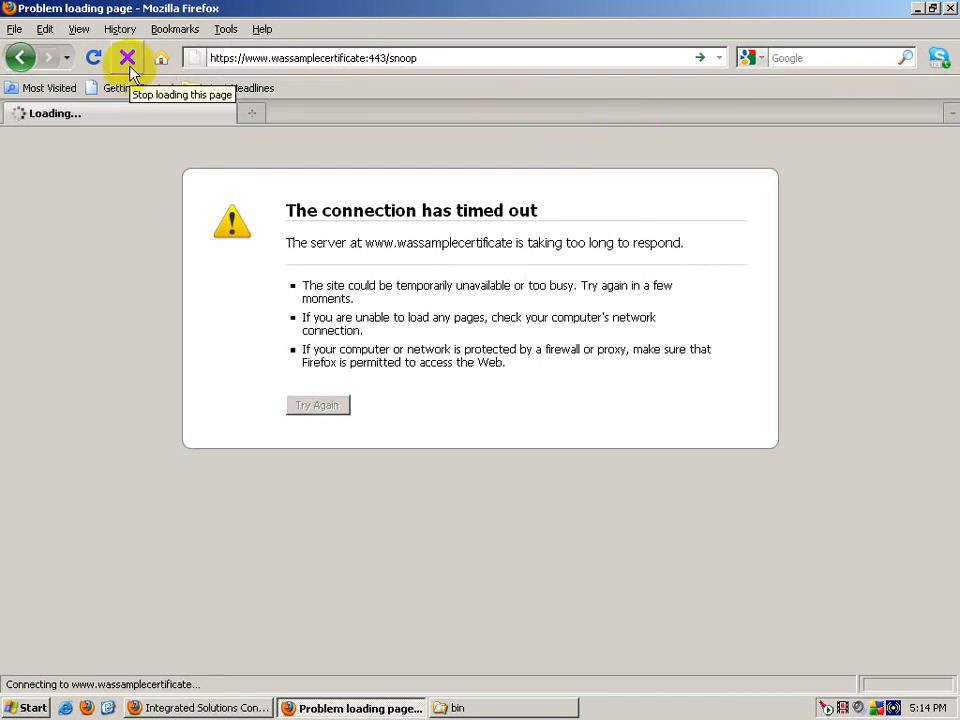
{"action": "left_click", "coordinate": [219, 58]}
{"action": "left_click", "coordinate": [246, 58]}
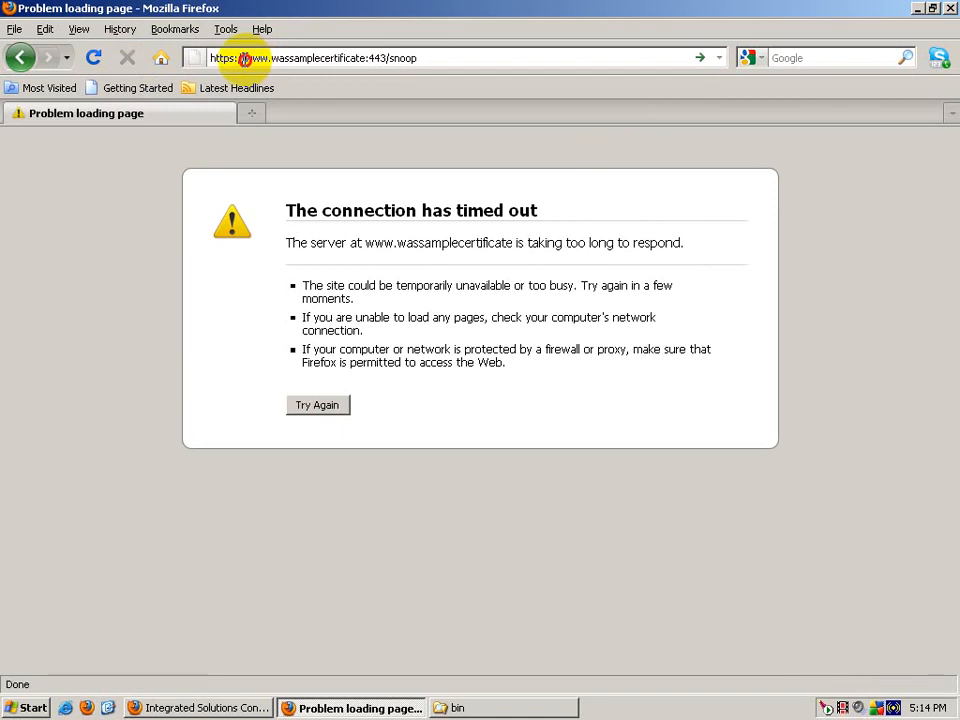
{"action": "left_click_drag", "start_coordinate": [244, 60], "coordinate": [425, 60]}
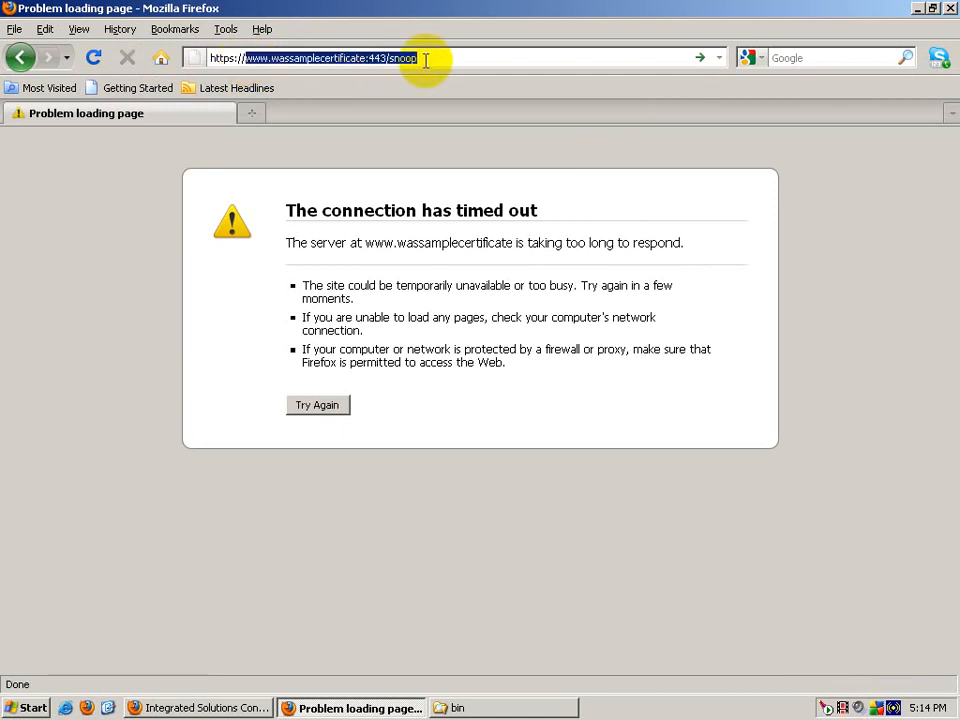
{"action": "left_click", "coordinate": [425, 60]}
{"action": "left_click_drag", "start_coordinate": [289, 58], "coordinate": [367, 58]}
Step: From the desktop, browse My Computer to C:\Program Files\IBM\HTTPServer\conf
{"action": "left_click", "coordinate": [107, 708]}
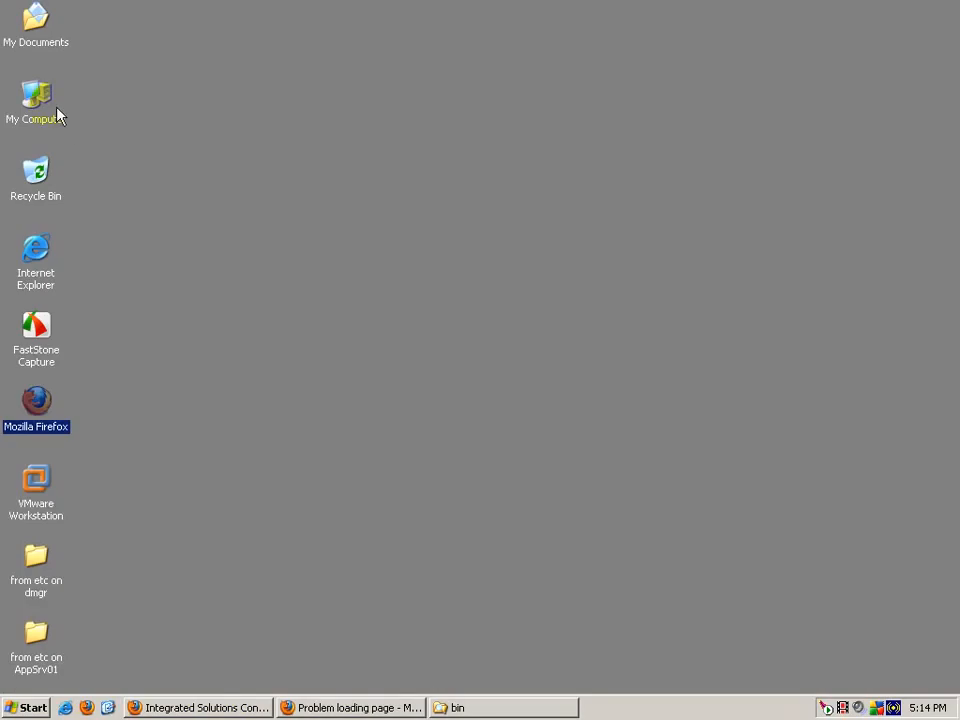
{"action": "double_click", "coordinate": [57, 116]}
{"action": "double_click", "coordinate": [236, 184]}
{"action": "double_click", "coordinate": [420, 128]}
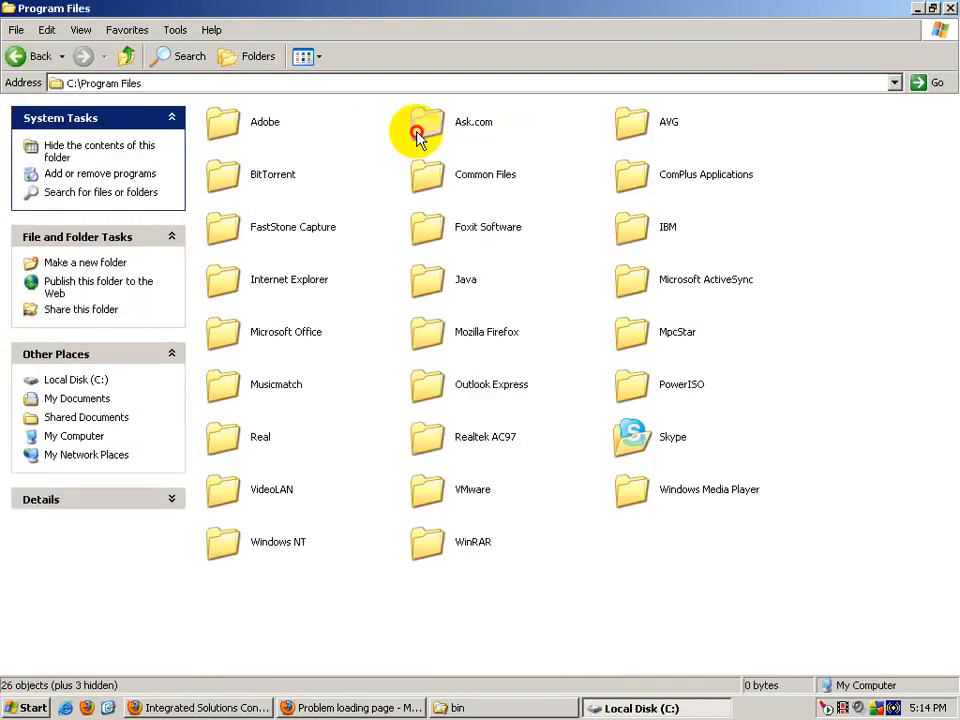
{"action": "left_click", "coordinate": [634, 180]}
{"action": "double_click", "coordinate": [634, 228]}
{"action": "double_click", "coordinate": [486, 122]}
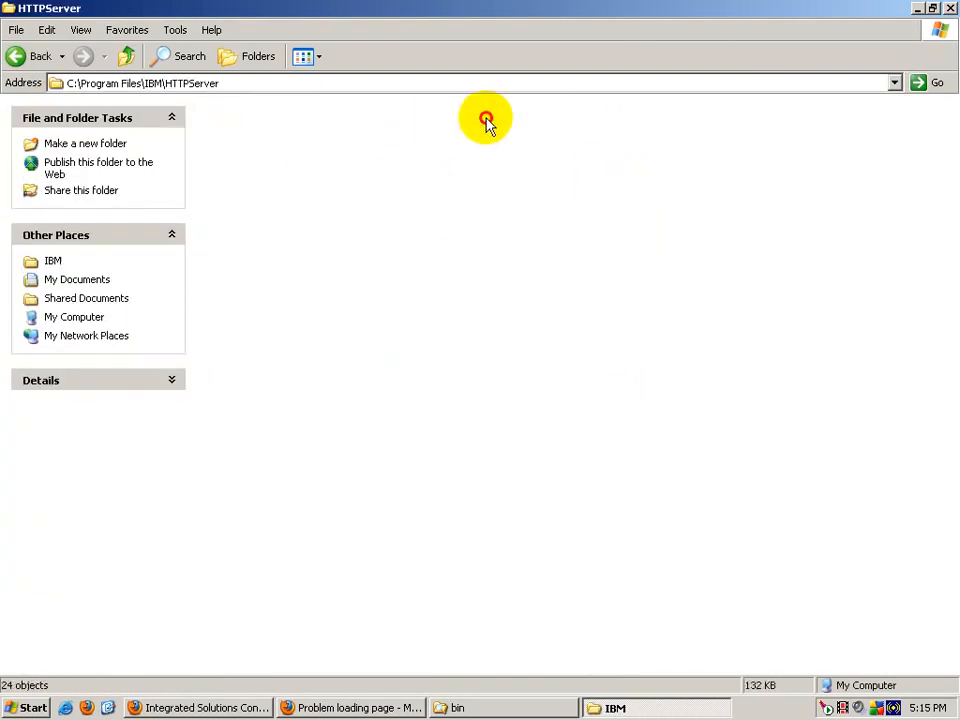
{"action": "double_click", "coordinate": [261, 180]}
Step: Open httpd.conf in WordPad via Open With, without making WordPad the default for conf files
{"action": "double_click", "coordinate": [259, 180]}
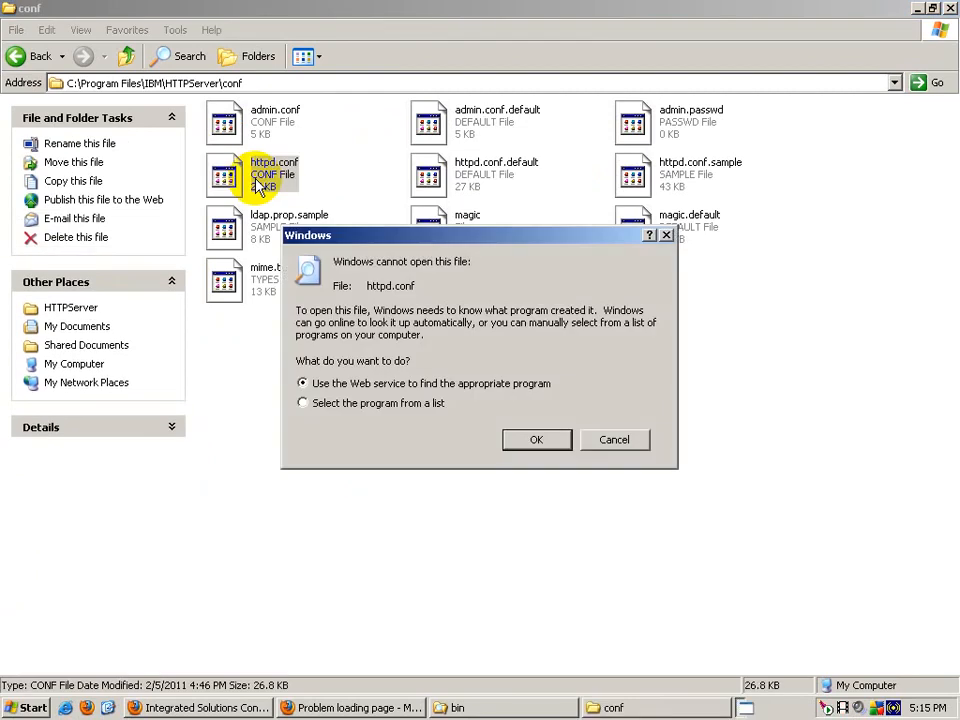
{"action": "left_click", "coordinate": [386, 404]}
{"action": "left_click", "coordinate": [555, 442]}
{"action": "left_click", "coordinate": [420, 435]}
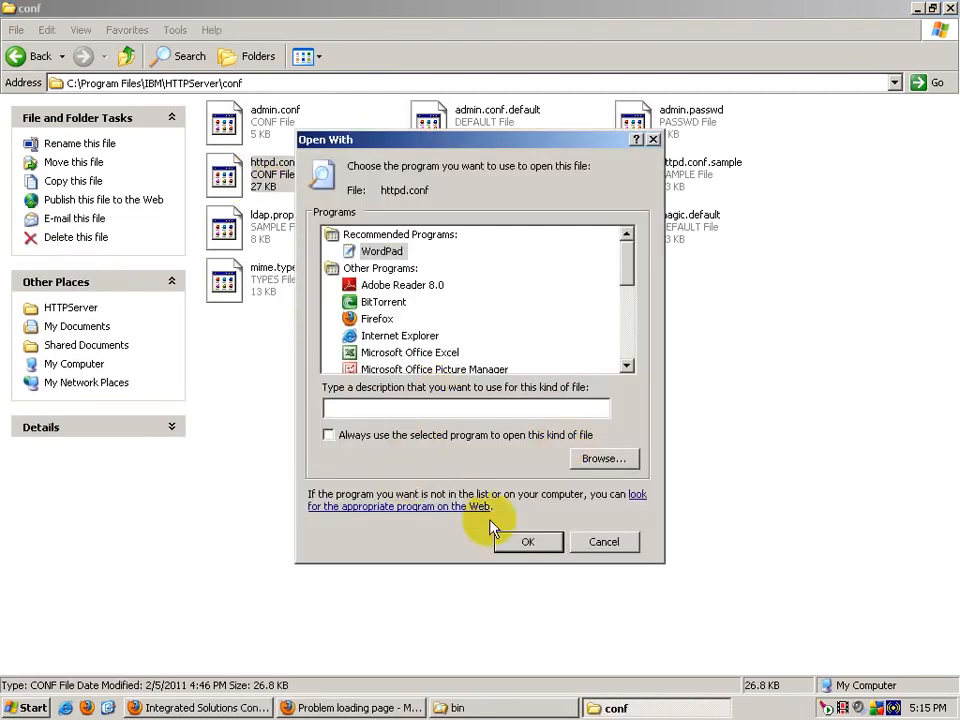
{"action": "left_click", "coordinate": [496, 535]}
{"action": "scroll", "coordinate": [311, 442], "scroll_direction": "down", "scroll_amount": 20}
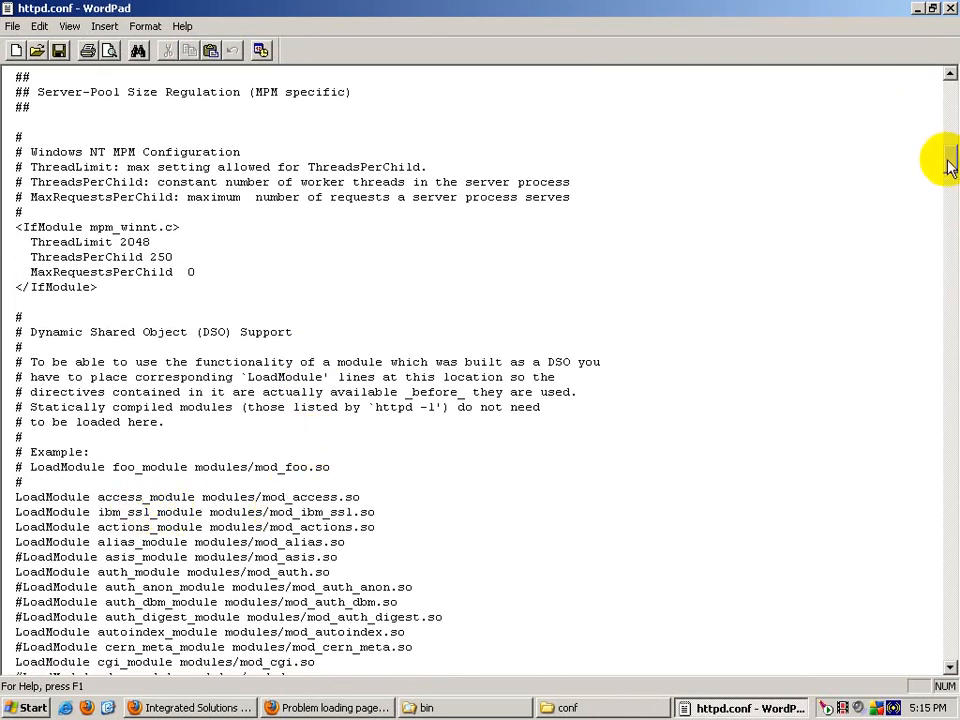
{"action": "left_click_drag", "start_coordinate": [950, 166], "coordinate": [952, 632]}
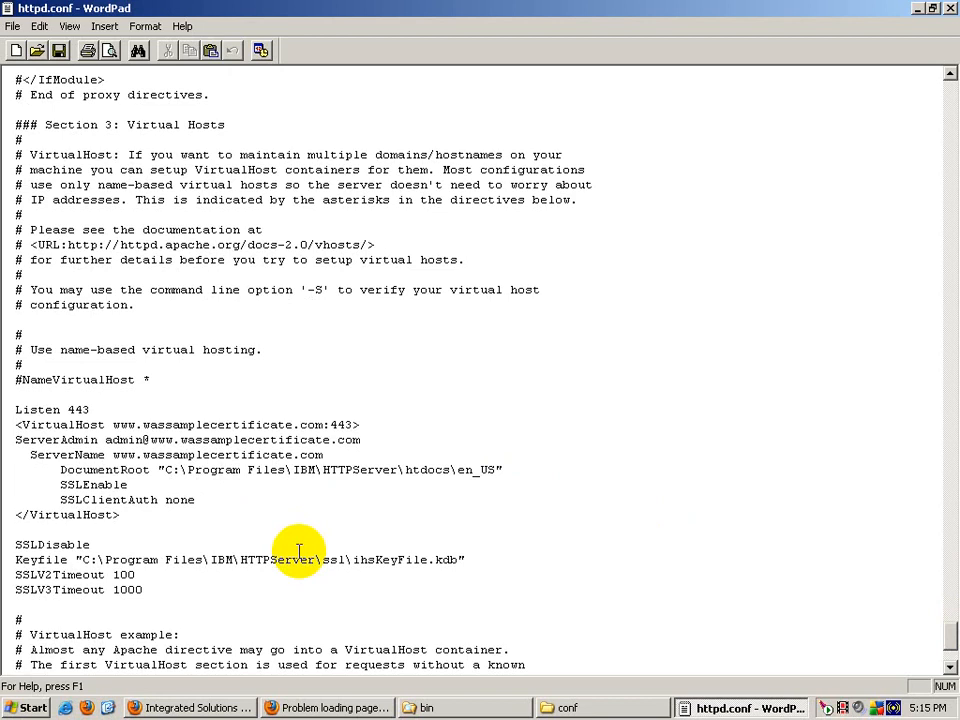
{"action": "scroll", "coordinate": [298, 552], "scroll_direction": "down", "scroll_amount": 4}
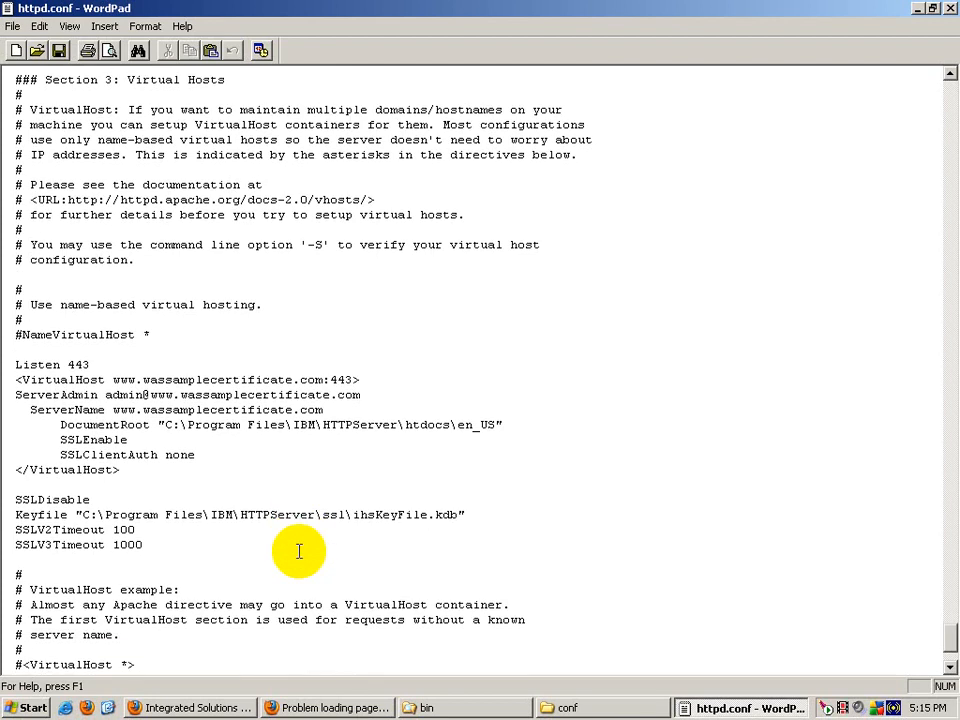
{"action": "scroll", "coordinate": [298, 552], "scroll_direction": "up", "scroll_amount": 4}
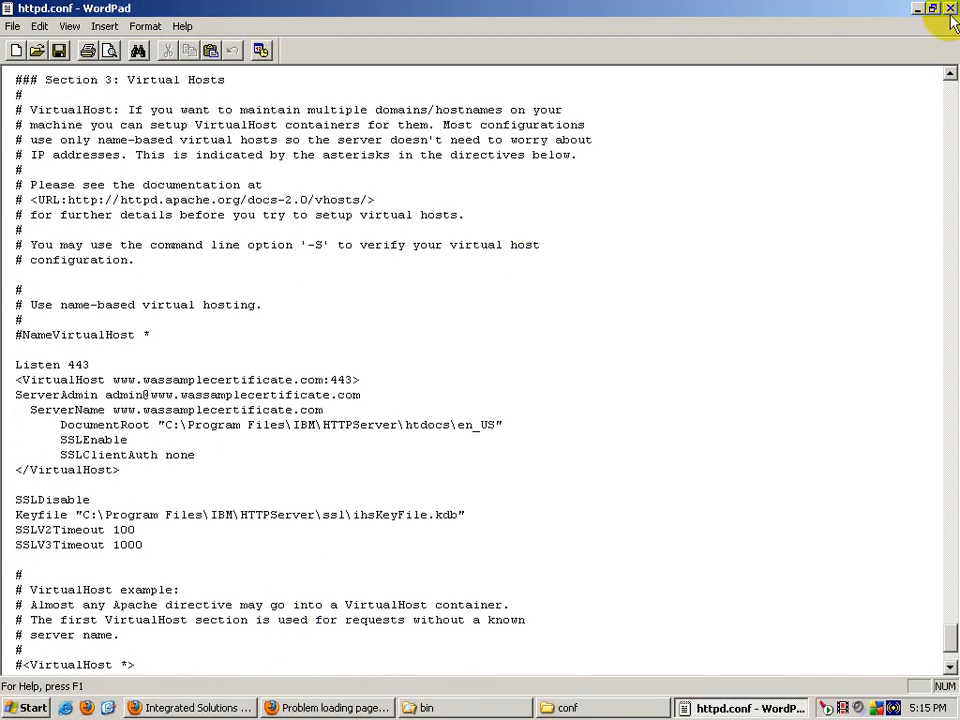
{"action": "left_click", "coordinate": [950, 8]}
Step: Refresh the conf folder listing several times and reselect httpd.conf
{"action": "left_click", "coordinate": [422, 561]}
{"action": "right_click", "coordinate": [422, 364]}
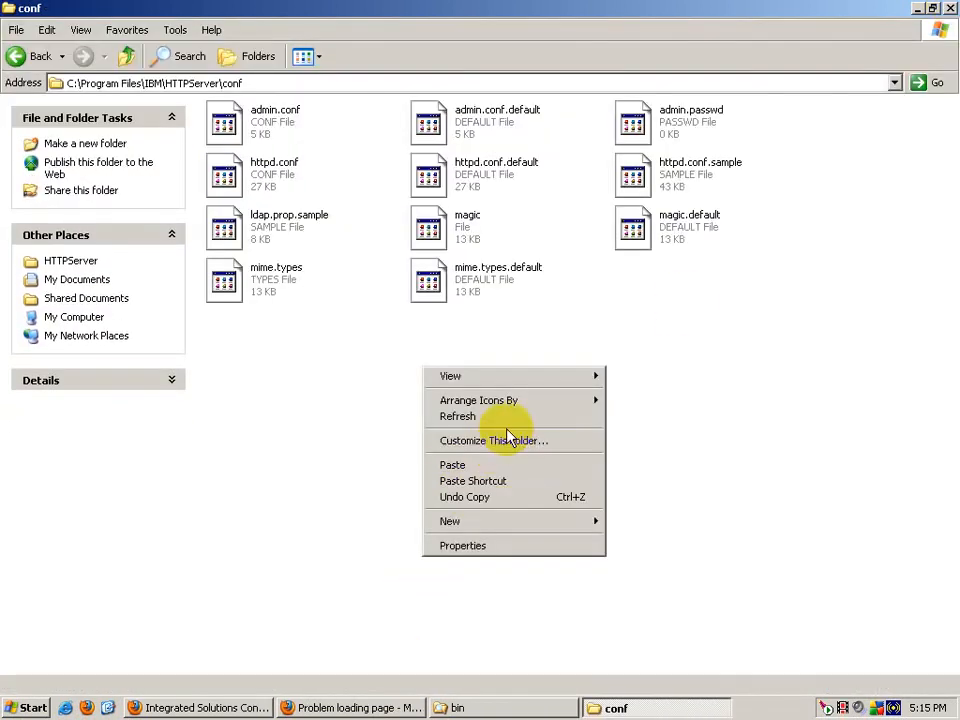
{"action": "left_click", "coordinate": [510, 422]}
{"action": "right_click", "coordinate": [511, 421]}
{"action": "left_click", "coordinate": [538, 470]}
{"action": "right_click", "coordinate": [437, 364]}
{"action": "left_click", "coordinate": [454, 414]}
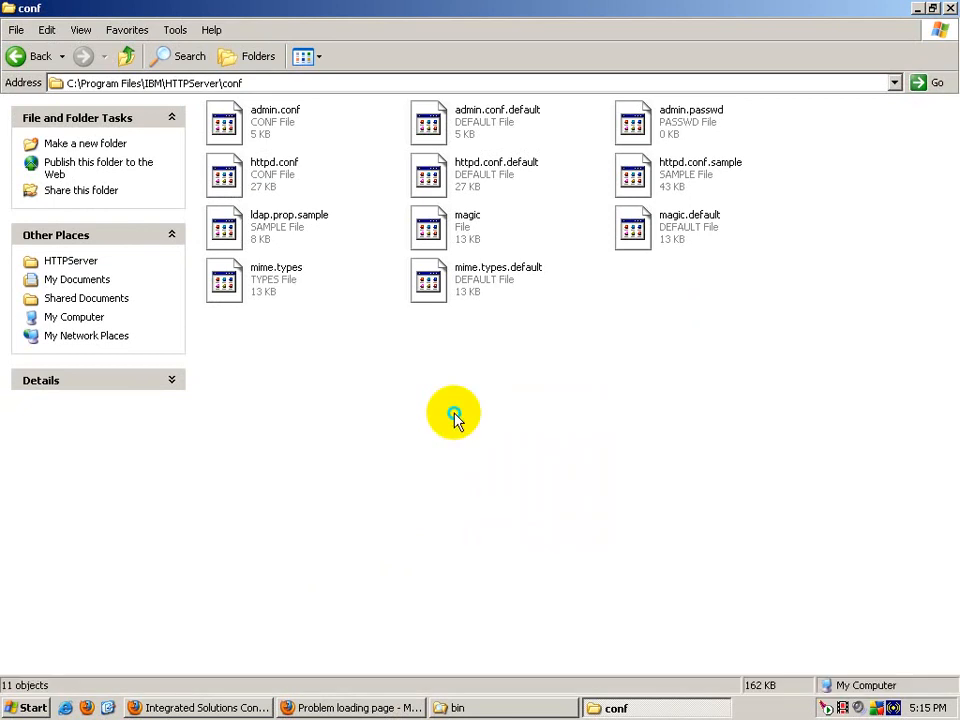
{"action": "right_click", "coordinate": [455, 413]}
{"action": "left_click", "coordinate": [482, 464]}
{"action": "left_click", "coordinate": [281, 178]}
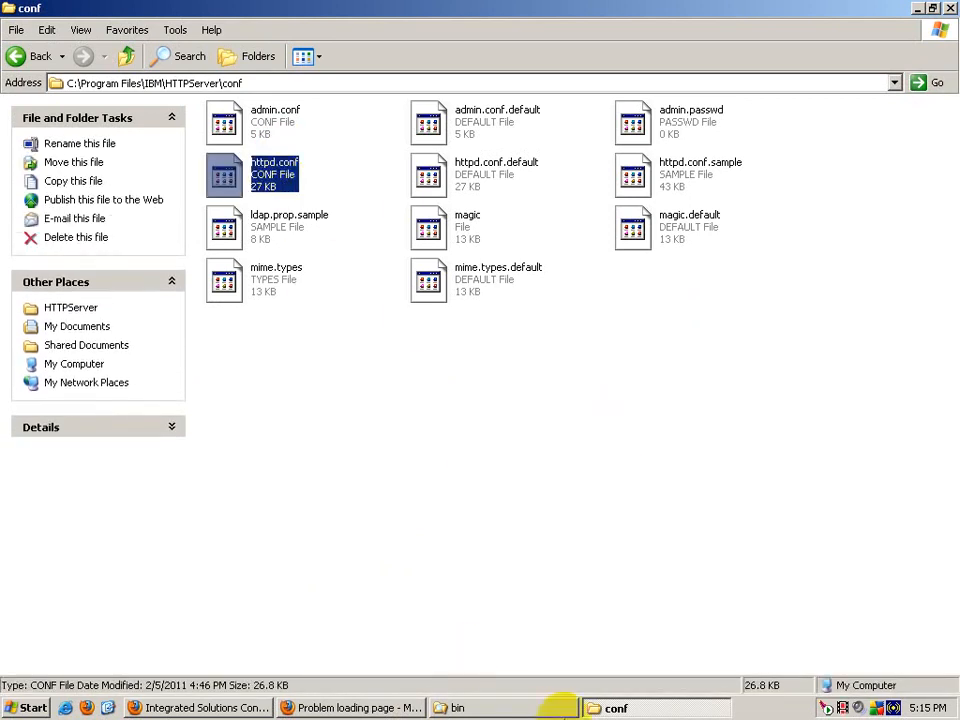
Step: Close the conf and bin folder windows from the taskbar
{"action": "right_click", "coordinate": [660, 707]}
{"action": "left_click", "coordinate": [695, 699]}
{"action": "right_click", "coordinate": [567, 712]}
{"action": "left_click", "coordinate": [610, 703]}
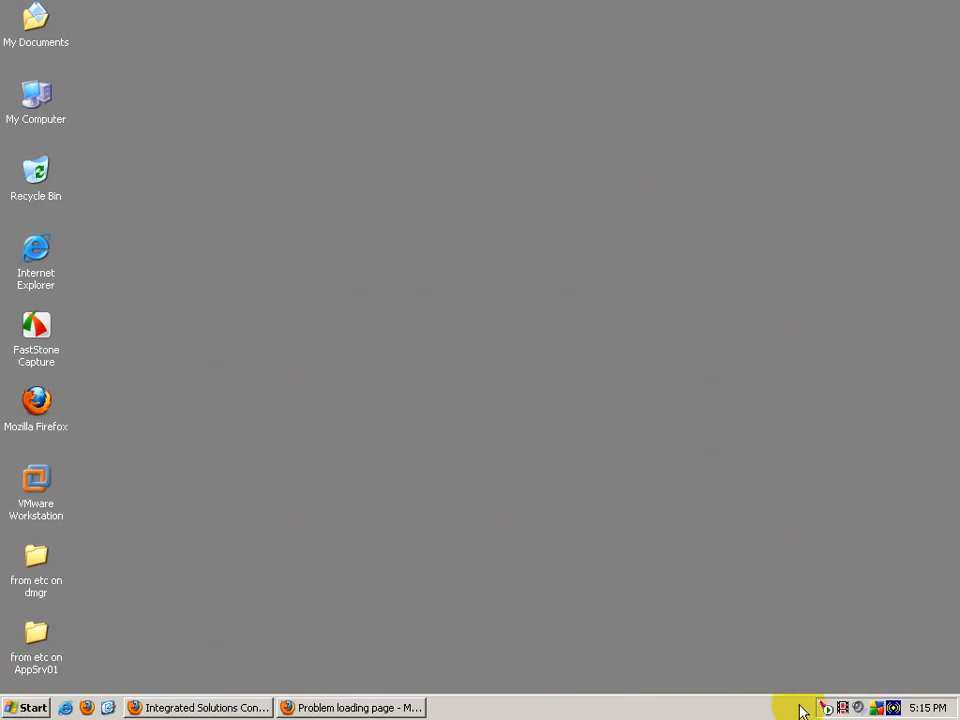
Step: Restart IBM HTTP Server 6.1 via the tray and Apache Service Monitor, then minimise the monitor
{"action": "left_click", "coordinate": [829, 708]}
{"action": "mouse_move", "coordinate": [808, 692]}
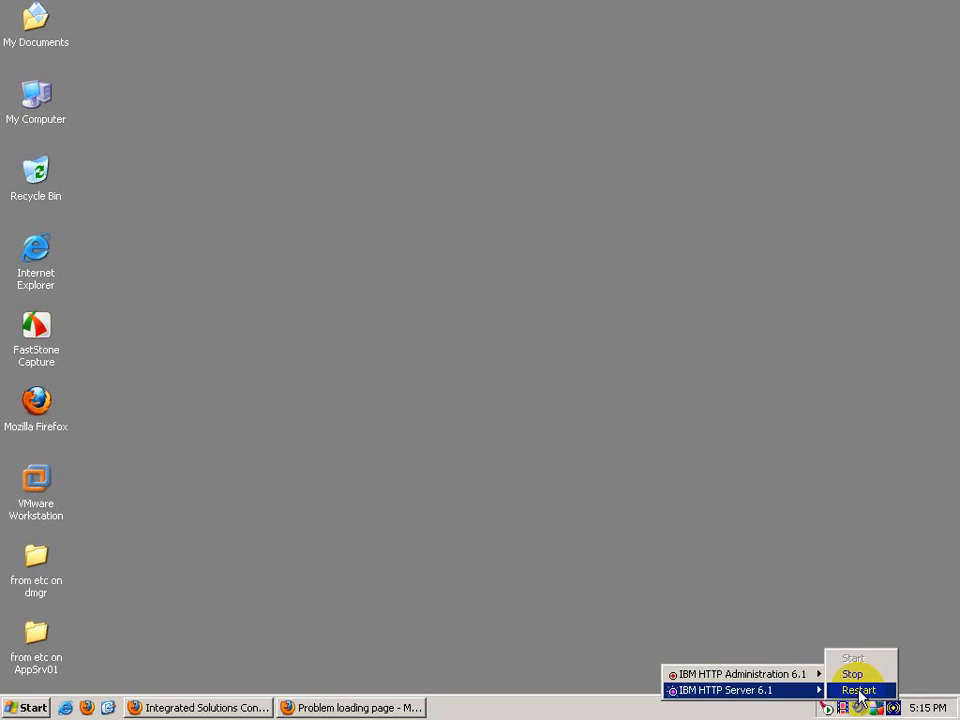
{"action": "left_click", "coordinate": [858, 691]}
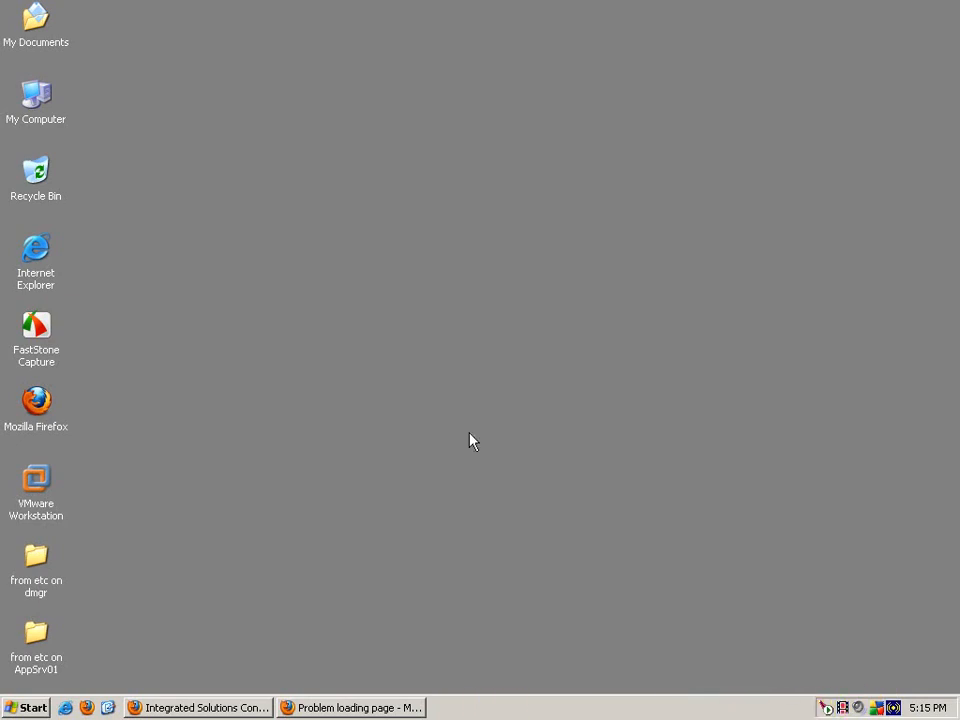
{"action": "left_click", "coordinate": [332, 311]}
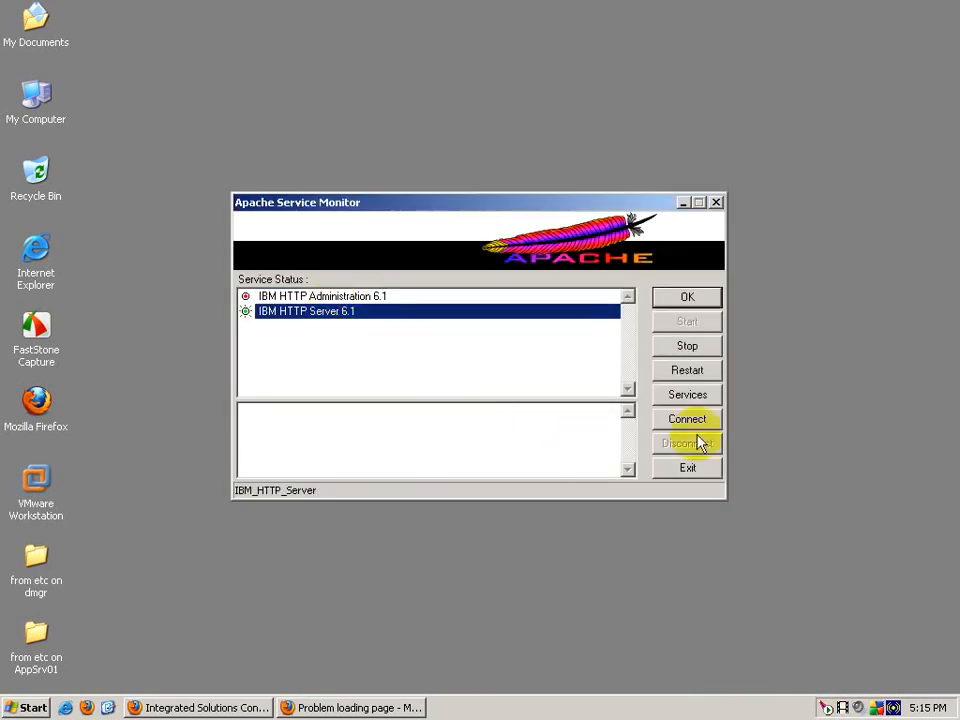
{"action": "left_click", "coordinate": [684, 372]}
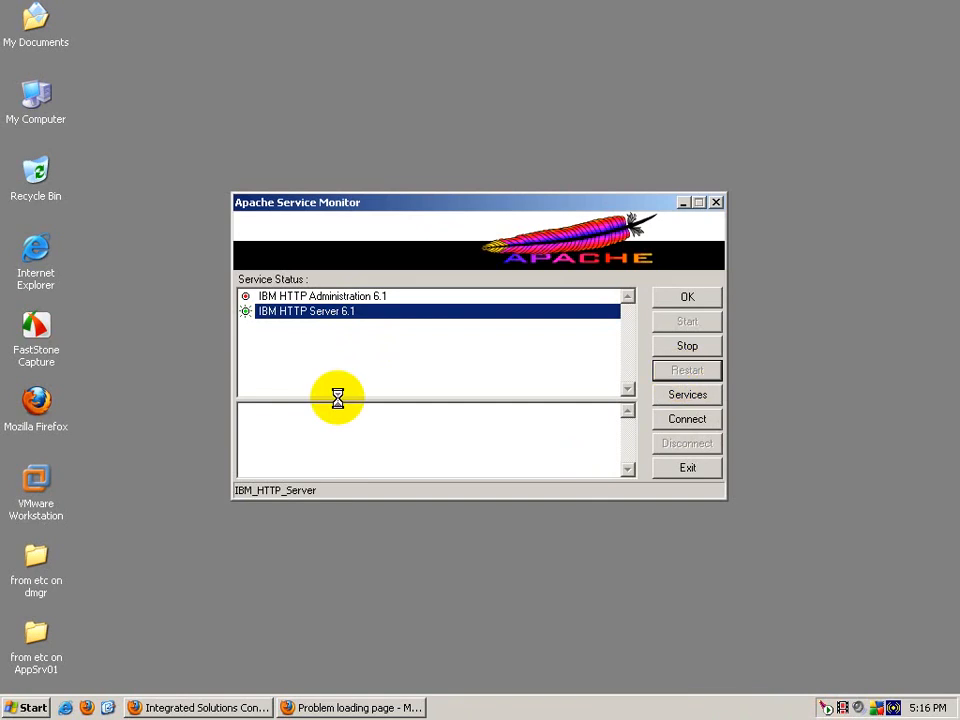
{"action": "left_click", "coordinate": [683, 204]}
{"action": "left_click", "coordinate": [210, 708]}
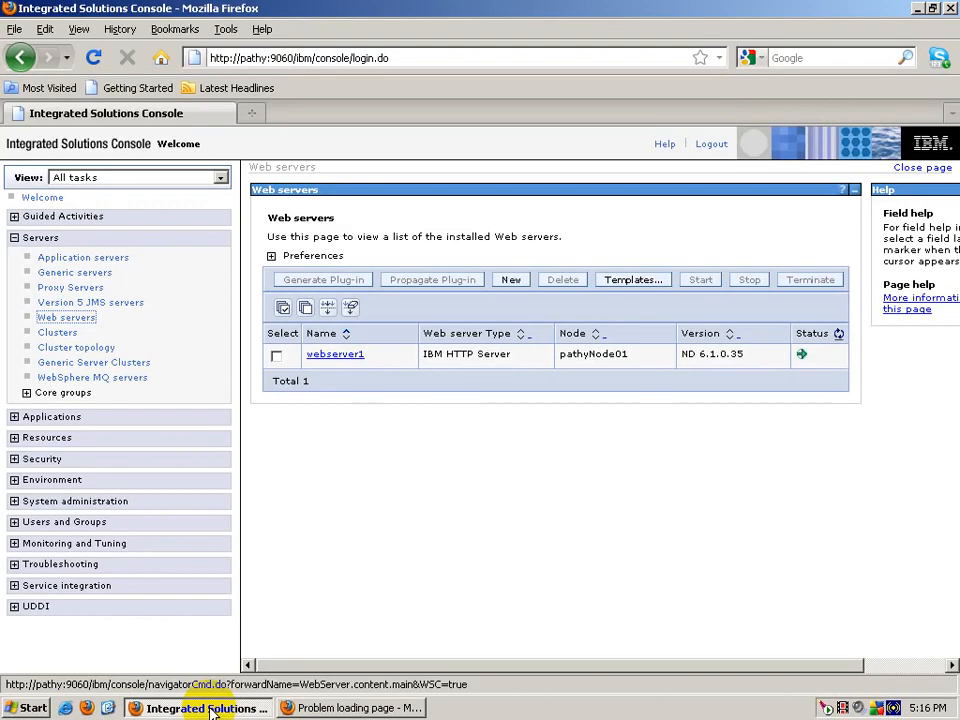
Step: Stop application server server1, turning off future stop confirmations
{"action": "left_click", "coordinate": [90, 258]}
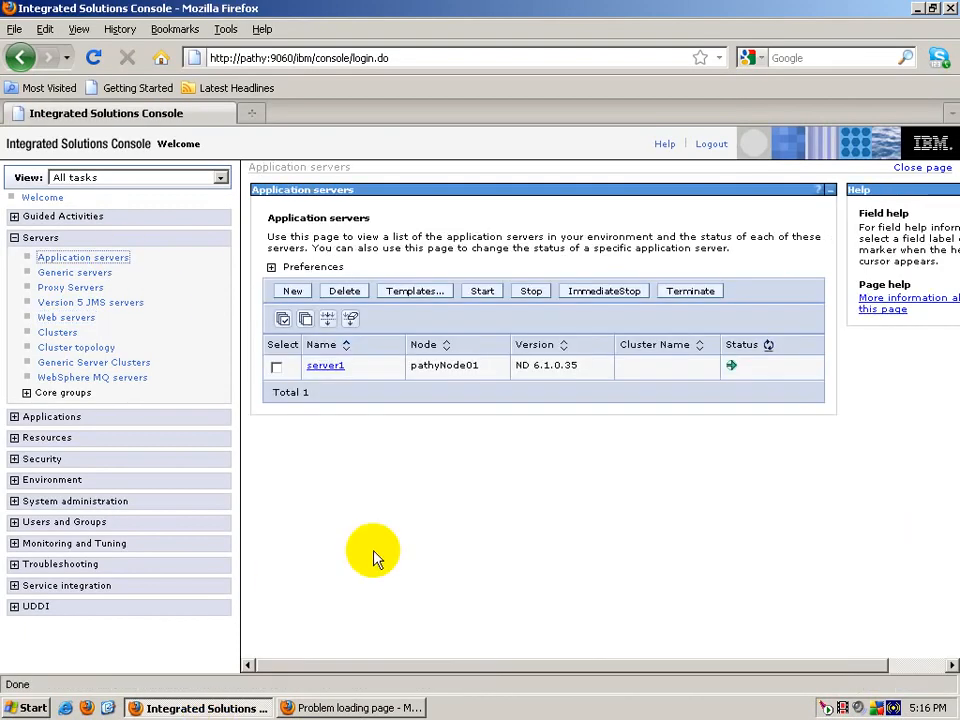
{"action": "left_click", "coordinate": [276, 367]}
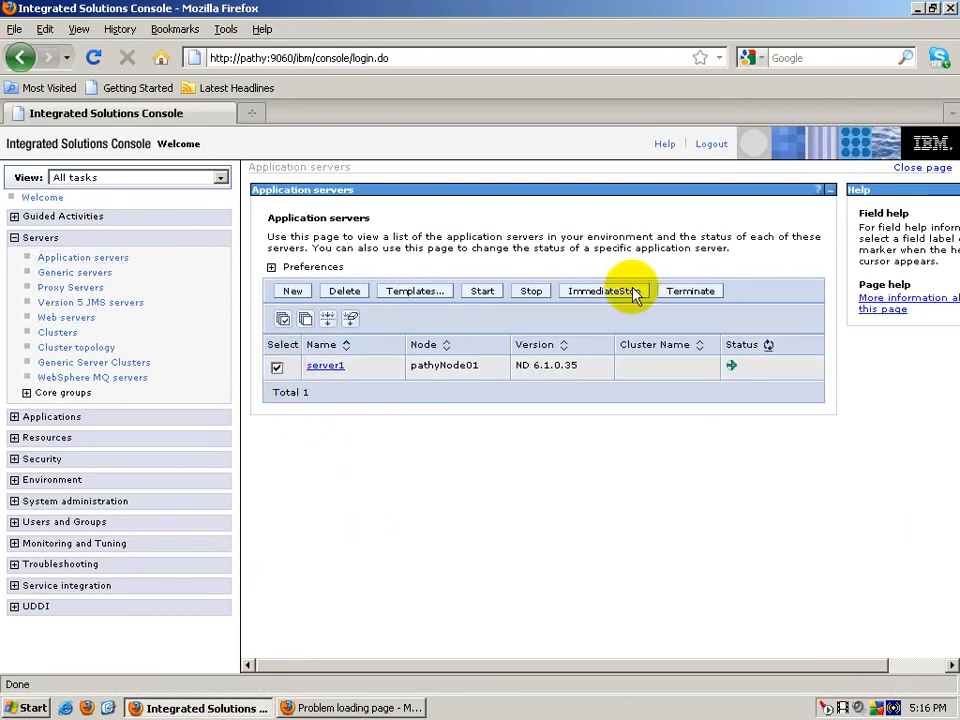
{"action": "left_click", "coordinate": [531, 291]}
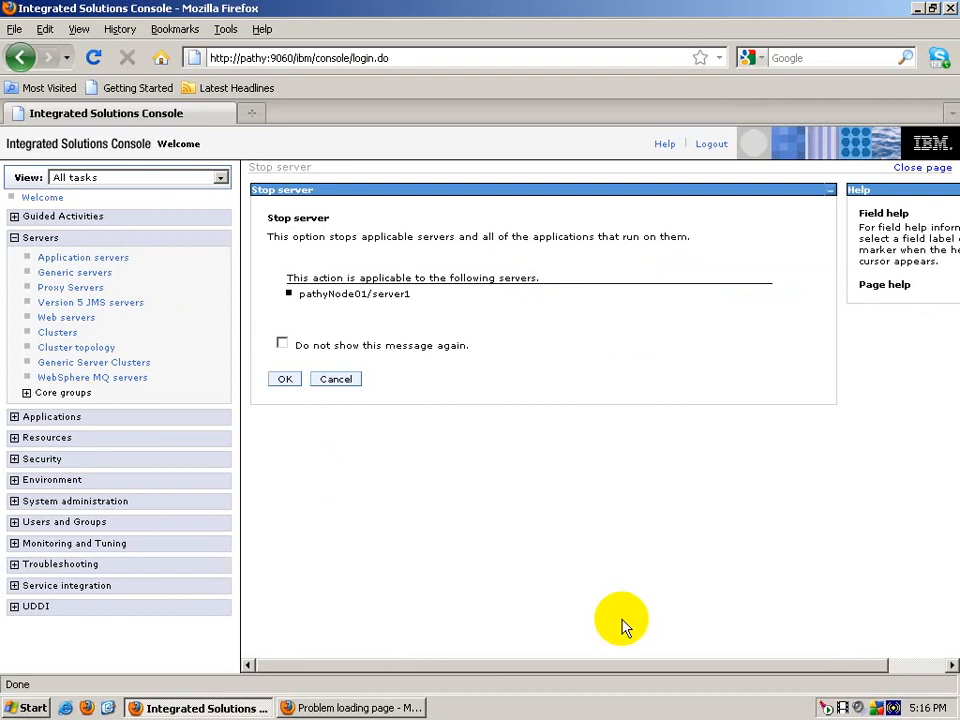
{"action": "left_click", "coordinate": [282, 343]}
{"action": "left_click", "coordinate": [285, 379]}
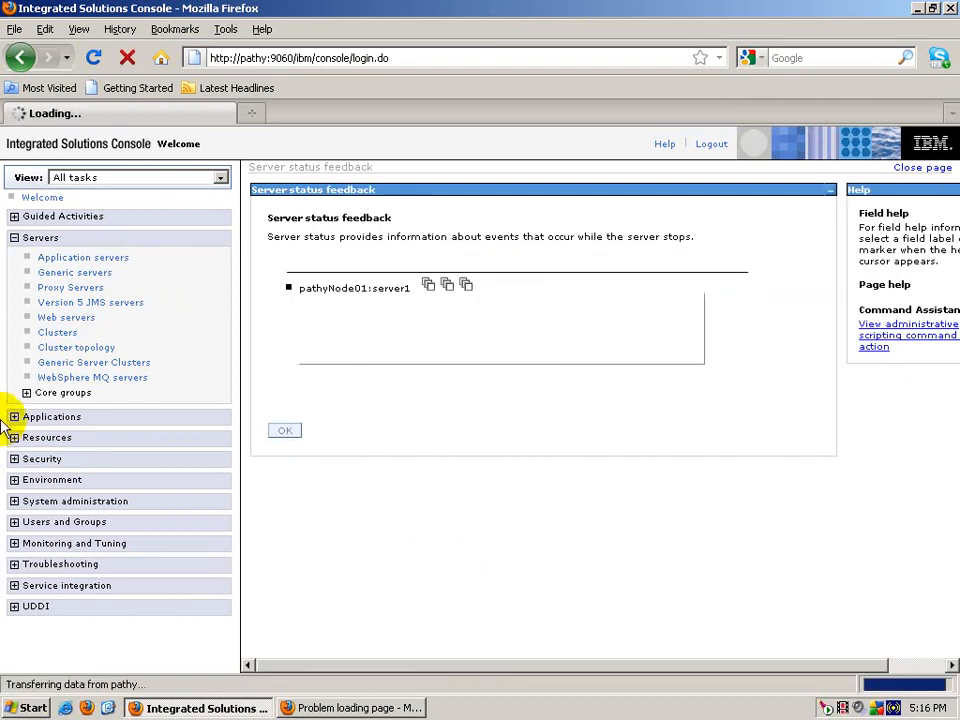
Step: Check the enterprise applications' status, then return to the application servers list
{"action": "left_click", "coordinate": [45, 417]}
{"action": "left_click", "coordinate": [42, 436]}
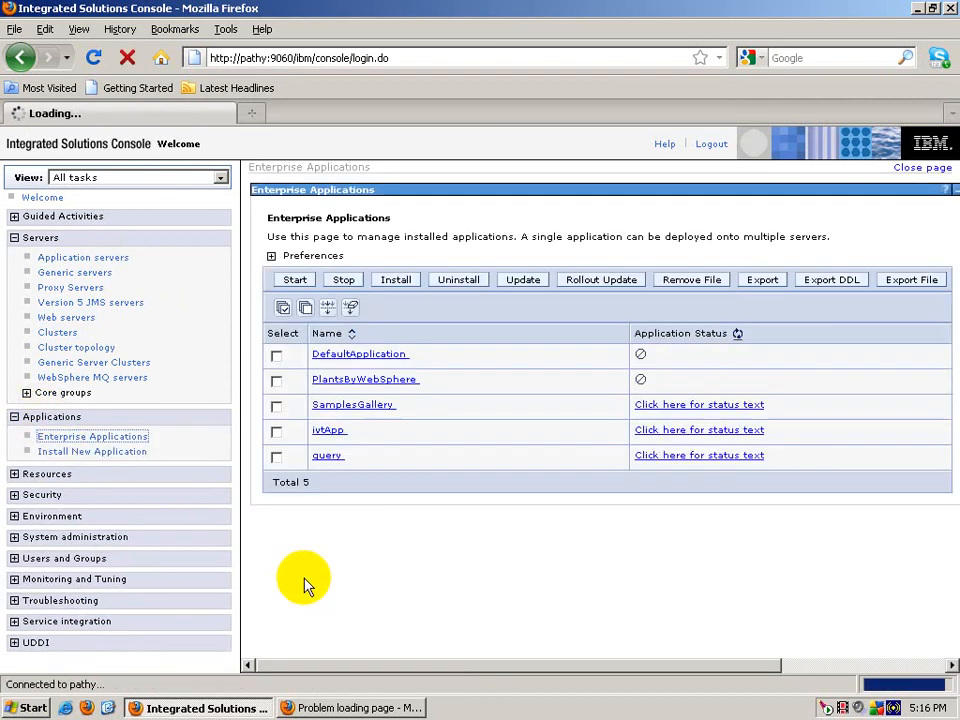
{"action": "left_click", "coordinate": [80, 258]}
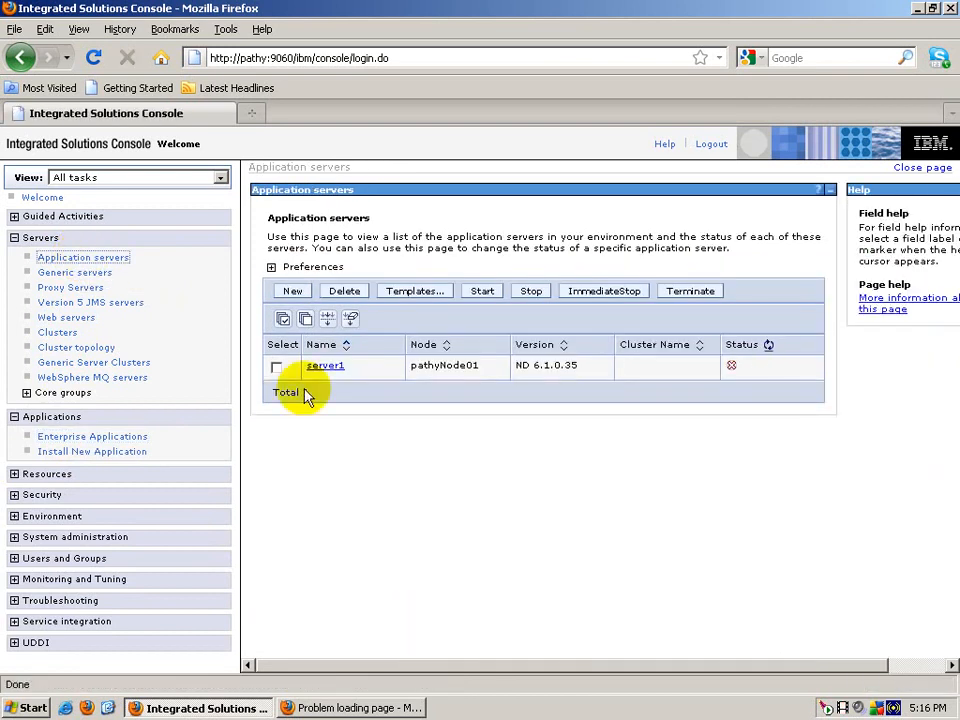
{"action": "left_click", "coordinate": [124, 437]}
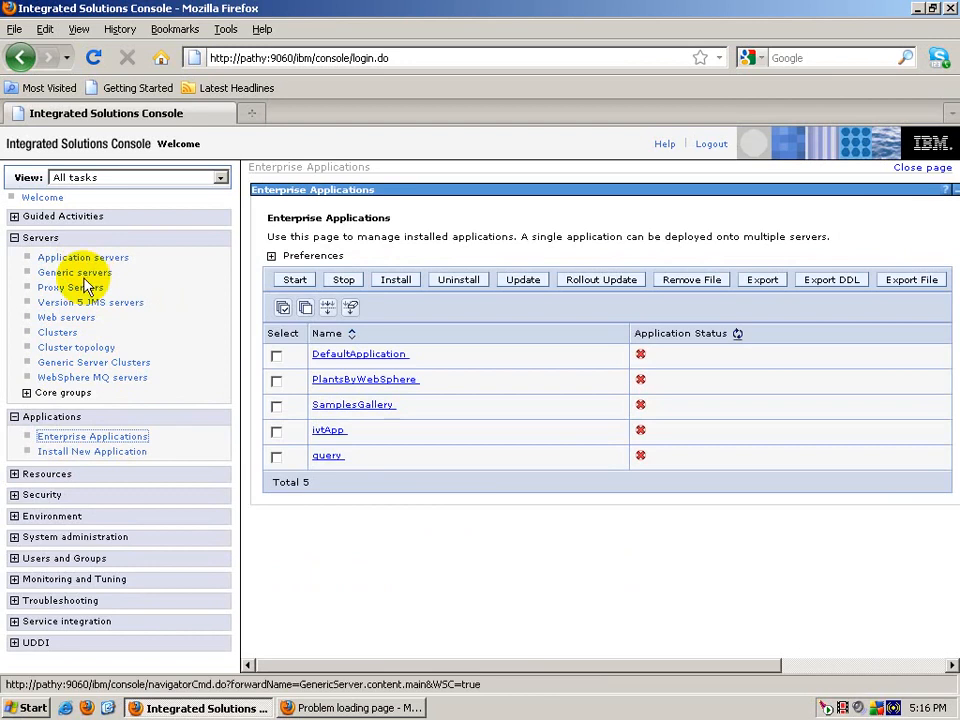
{"action": "left_click", "coordinate": [81, 257]}
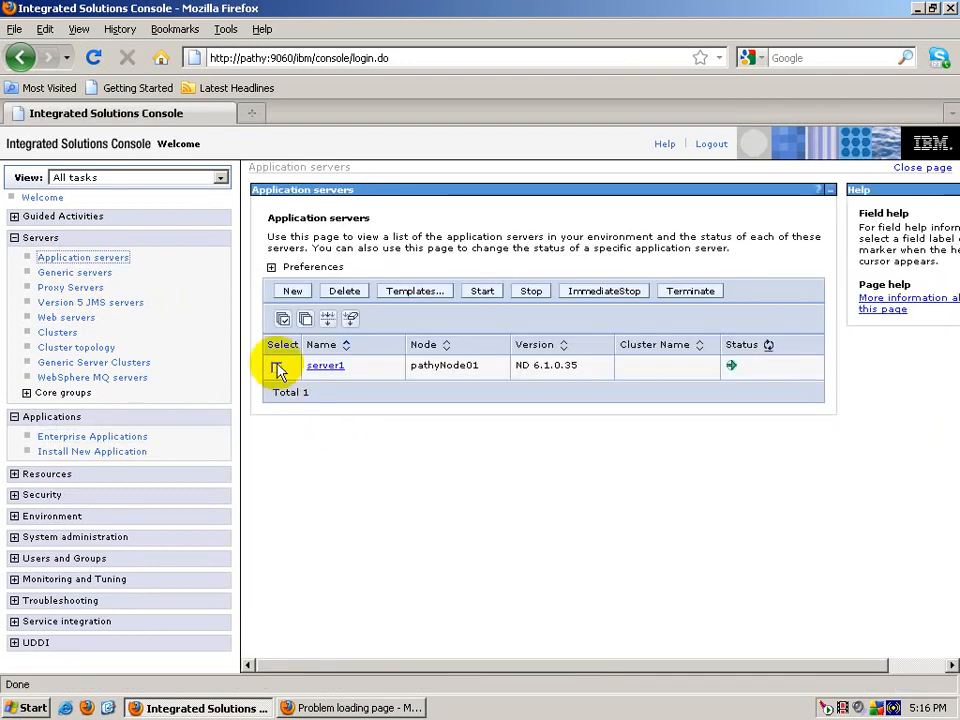
Step: Start server1 and refresh its status repeatedly
{"action": "left_click", "coordinate": [277, 368]}
{"action": "left_click", "coordinate": [487, 294]}
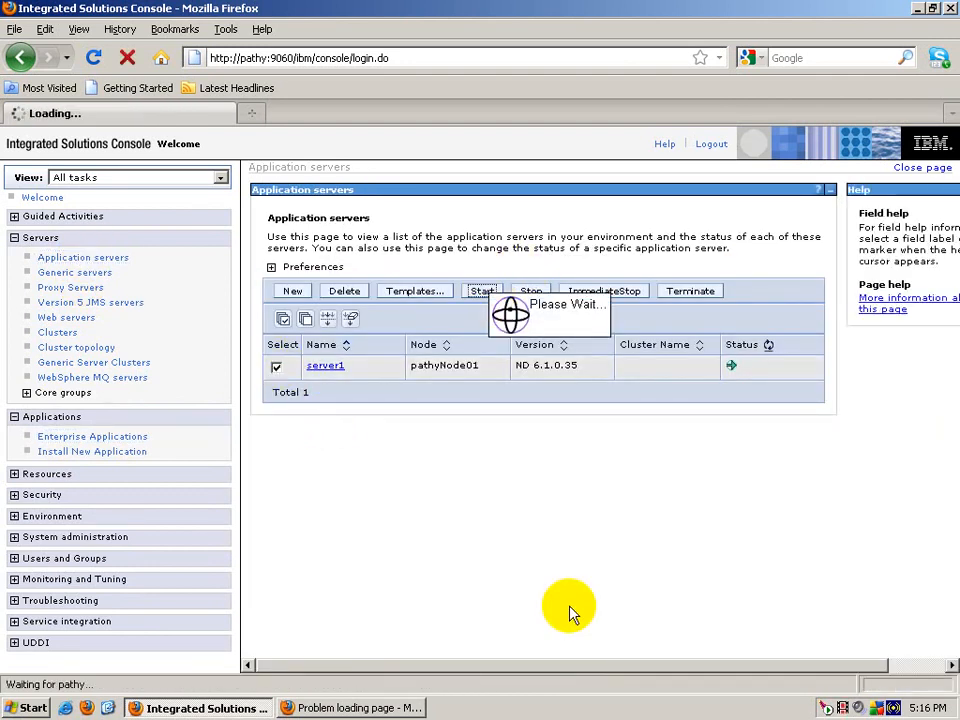
{"action": "left_click", "coordinate": [771, 347]}
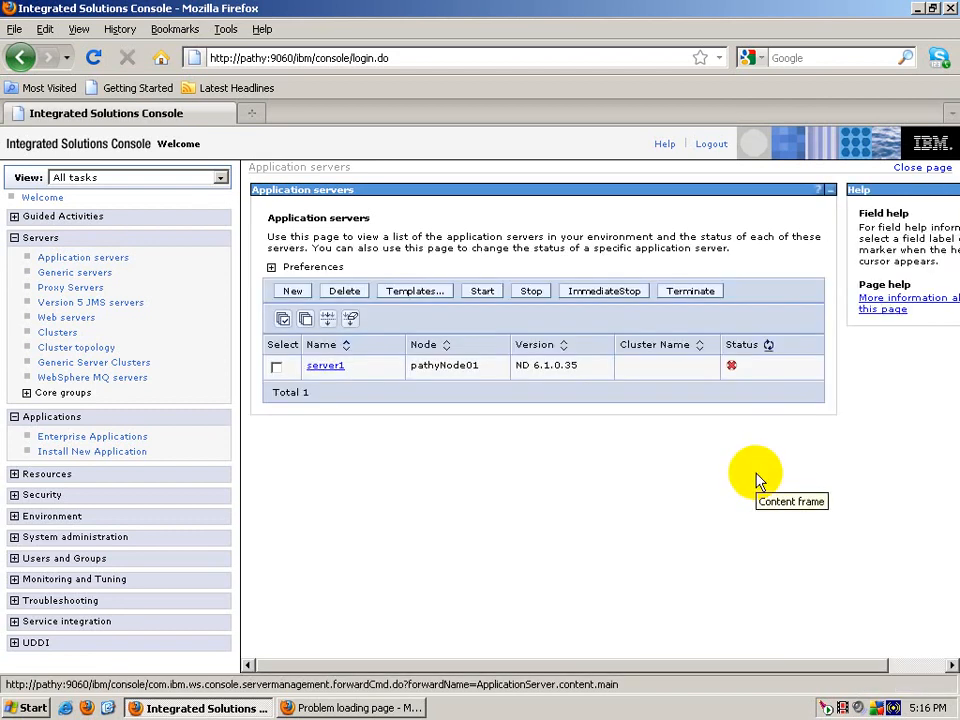
{"action": "left_click", "coordinate": [768, 346]}
{"action": "left_click", "coordinate": [769, 347]}
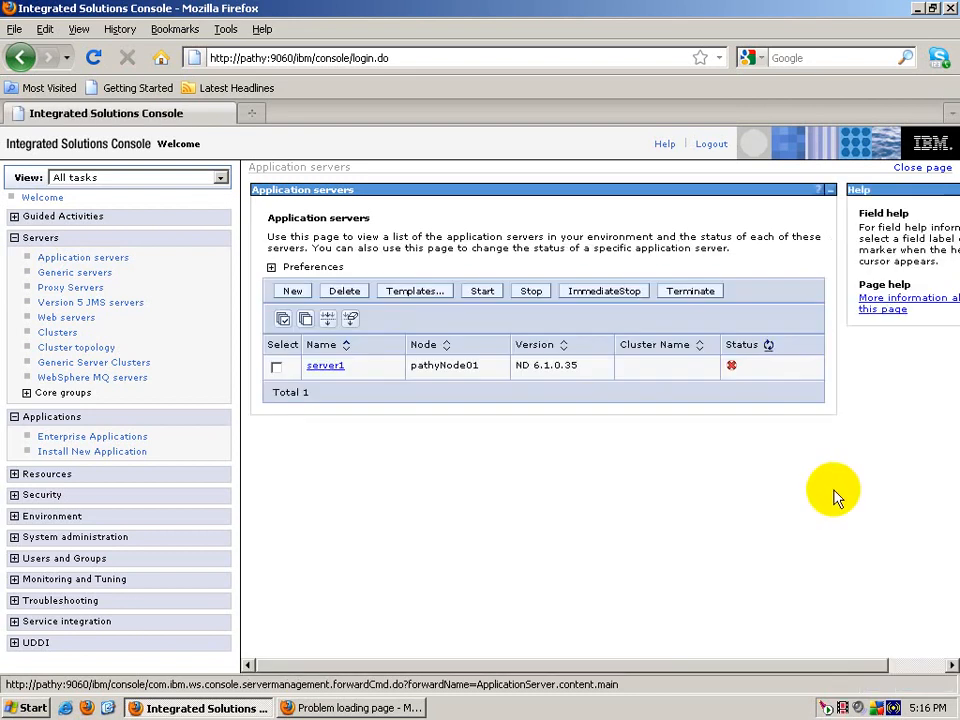
{"action": "left_click", "coordinate": [768, 346]}
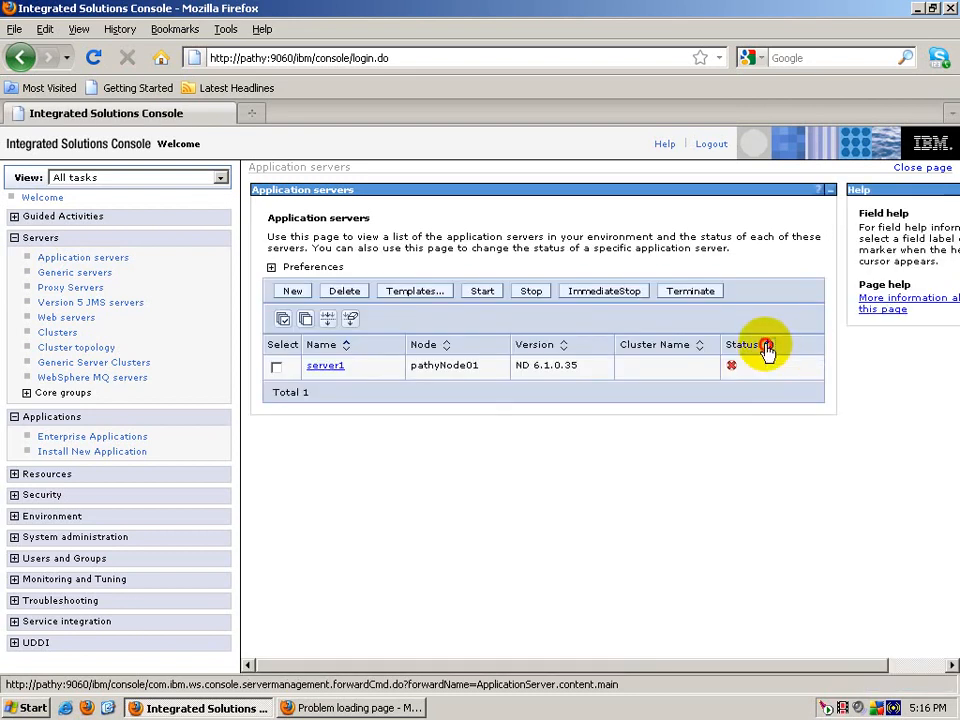
{"action": "left_click", "coordinate": [768, 346]}
{"action": "left_click", "coordinate": [768, 346]}
{"action": "left_click", "coordinate": [767, 347]}
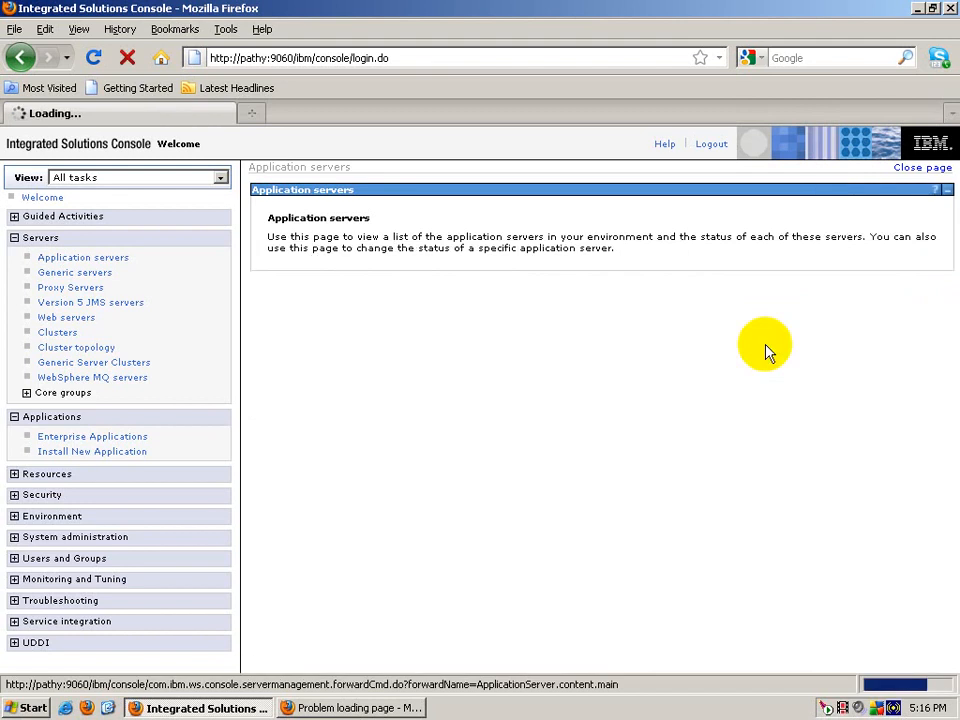
Step: Retry starting server1, select the start error message, and refresh its status until running
{"action": "left_click", "coordinate": [277, 368]}
{"action": "left_click", "coordinate": [482, 291]}
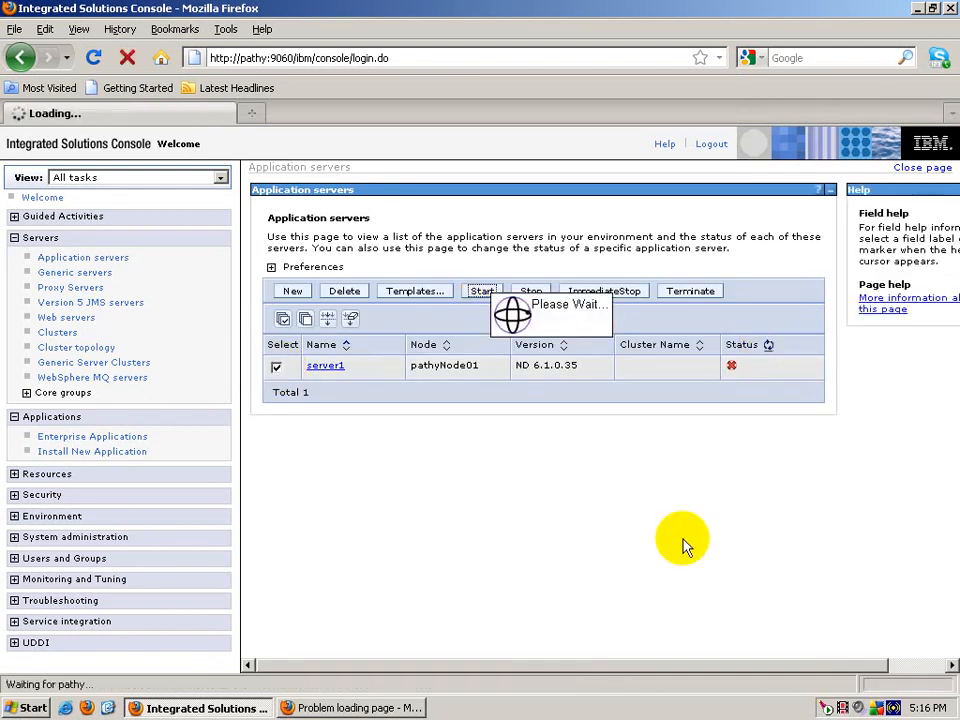
{"action": "left_click_drag", "start_coordinate": [360, 250], "coordinate": [606, 270]}
{"action": "left_click", "coordinate": [768, 425]}
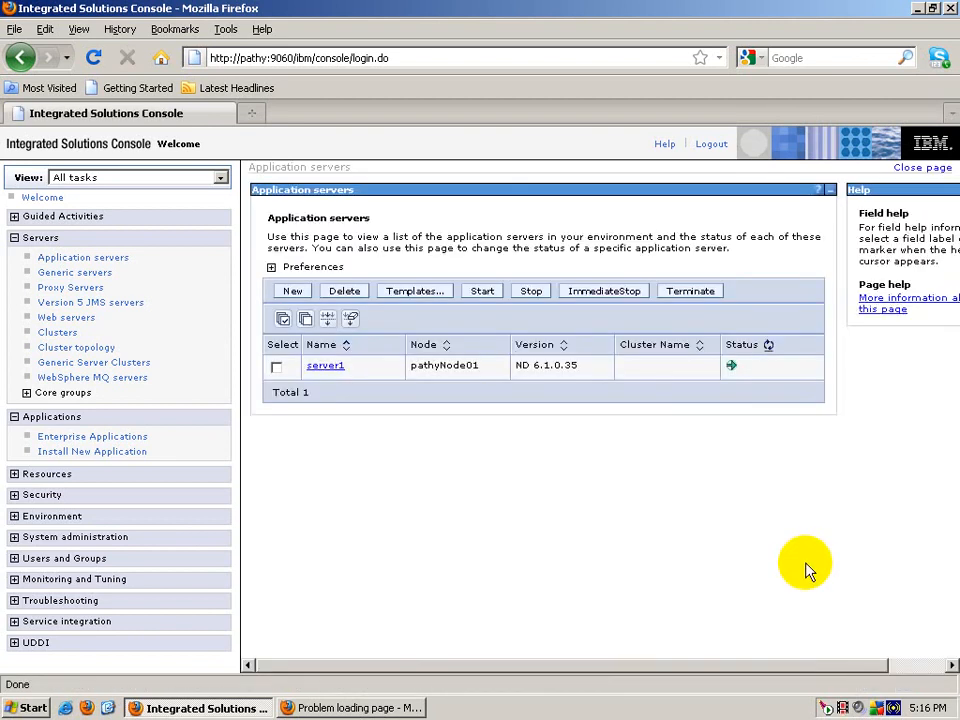
{"action": "left_click", "coordinate": [768, 344]}
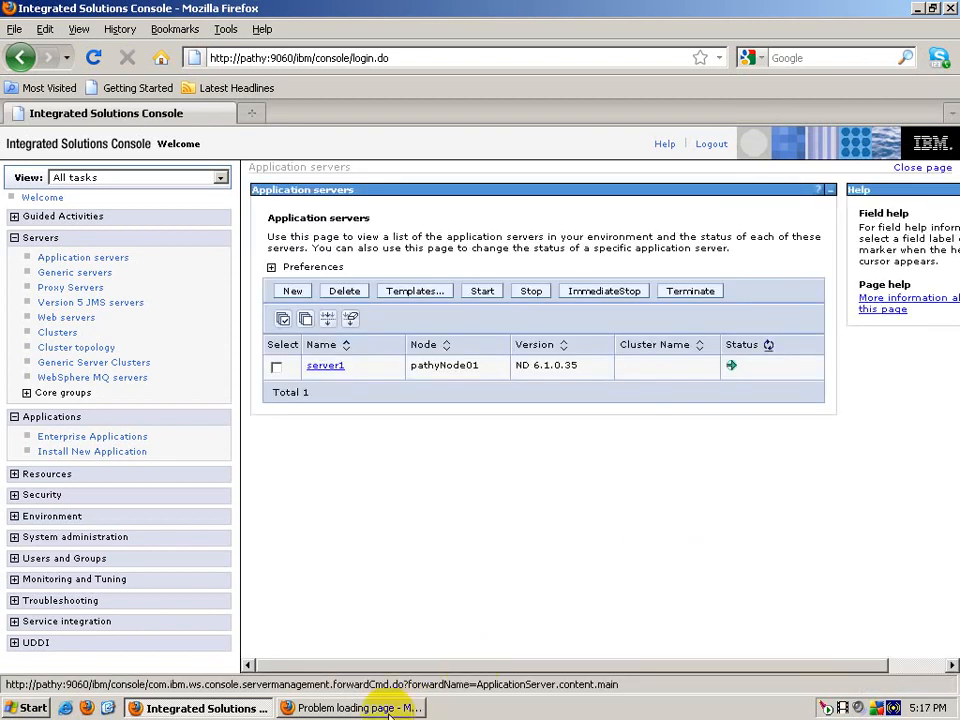
{"action": "left_click", "coordinate": [390, 710]}
{"action": "left_click", "coordinate": [370, 58]}
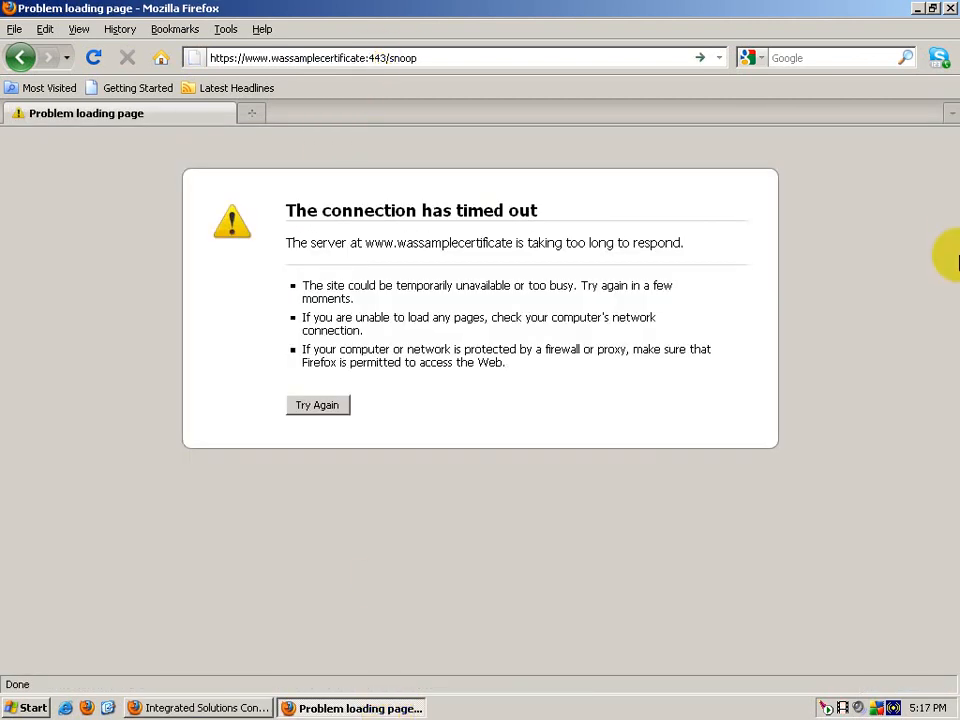
{"action": "key", "text": "Return"}
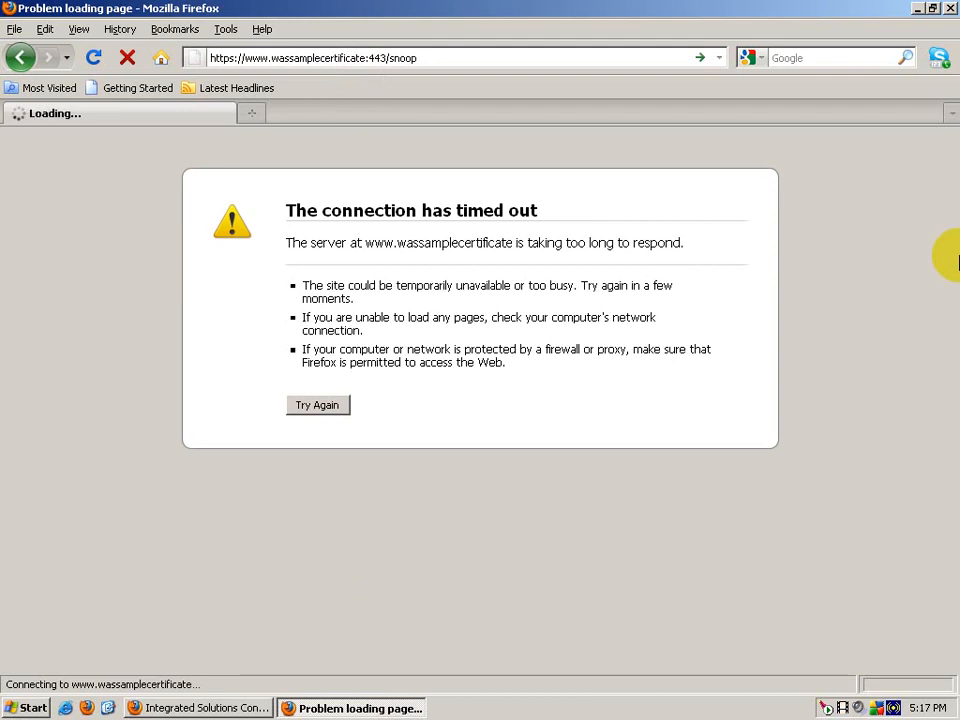
{"action": "left_click", "coordinate": [127, 57]}
{"action": "left_click", "coordinate": [362, 58]}
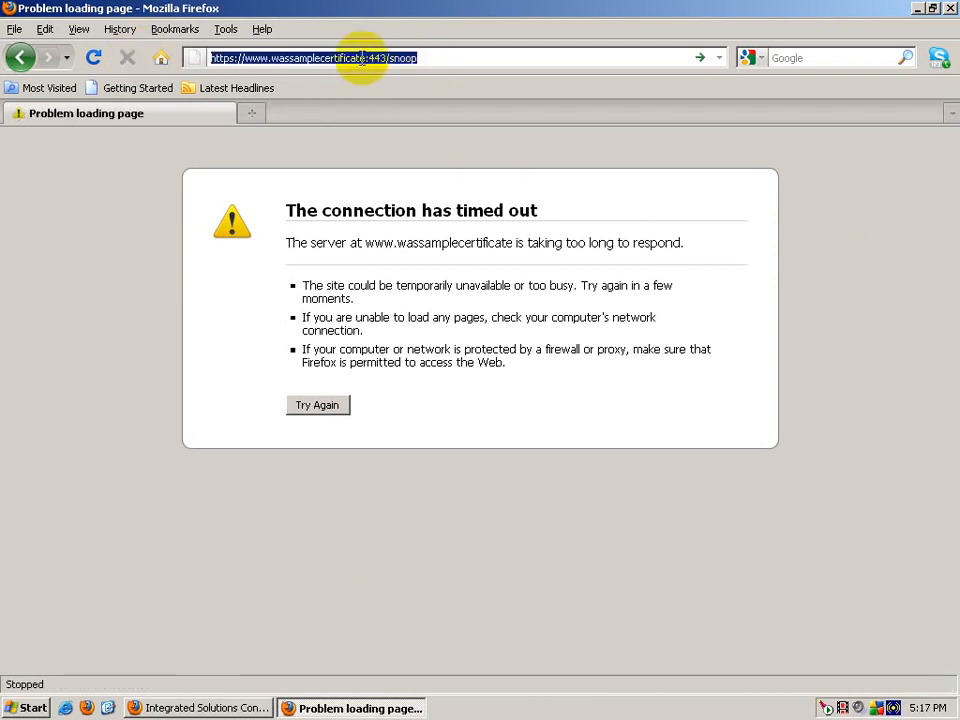
{"action": "left_click", "coordinate": [363, 58]}
{"action": "type", "text": ".com"}
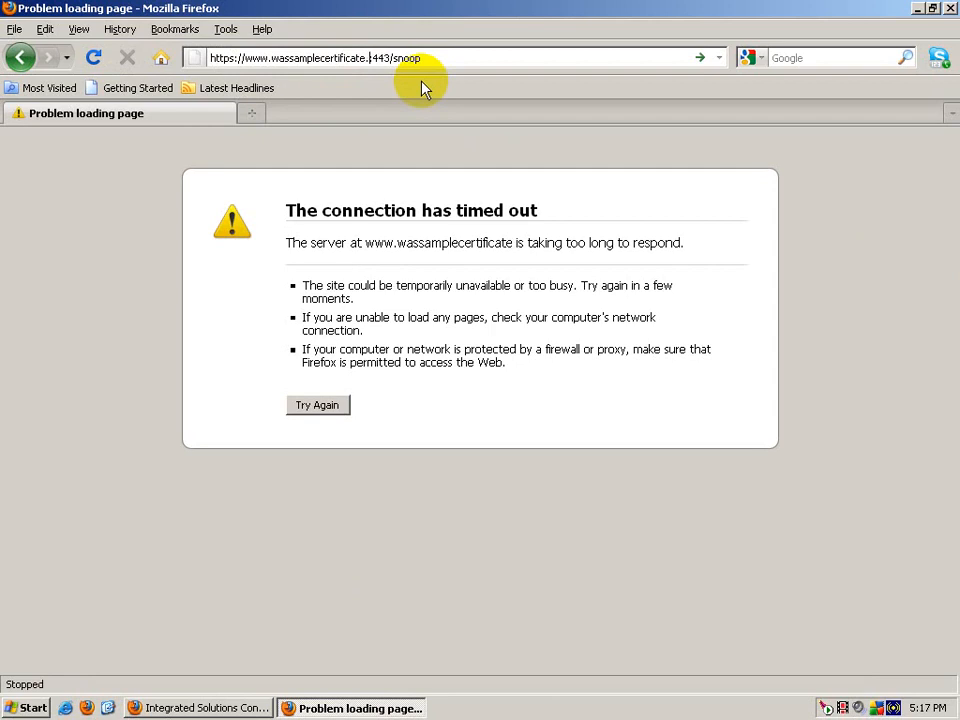
{"action": "key", "text": "Return"}
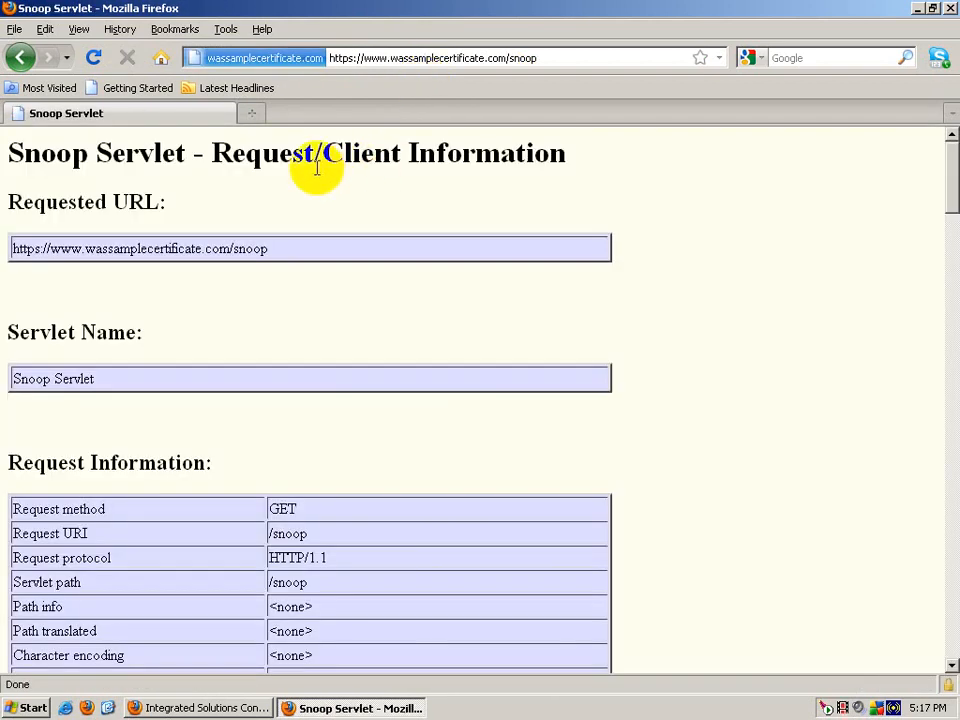
Step: Highlight the Snoop Servlet heading and select the entire web address
{"action": "left_click_drag", "start_coordinate": [228, 158], "coordinate": [527, 160]}
{"action": "left_click", "coordinate": [527, 160]}
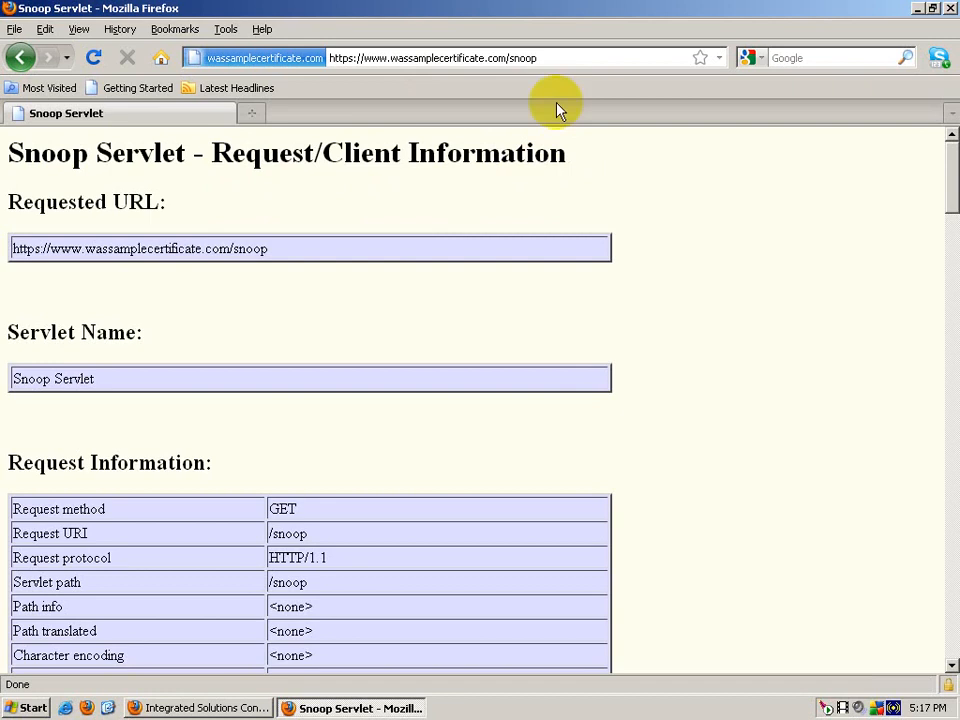
{"action": "left_click_drag", "start_coordinate": [566, 57], "coordinate": [409, 58]}
{"action": "double_click", "coordinate": [582, 57]}
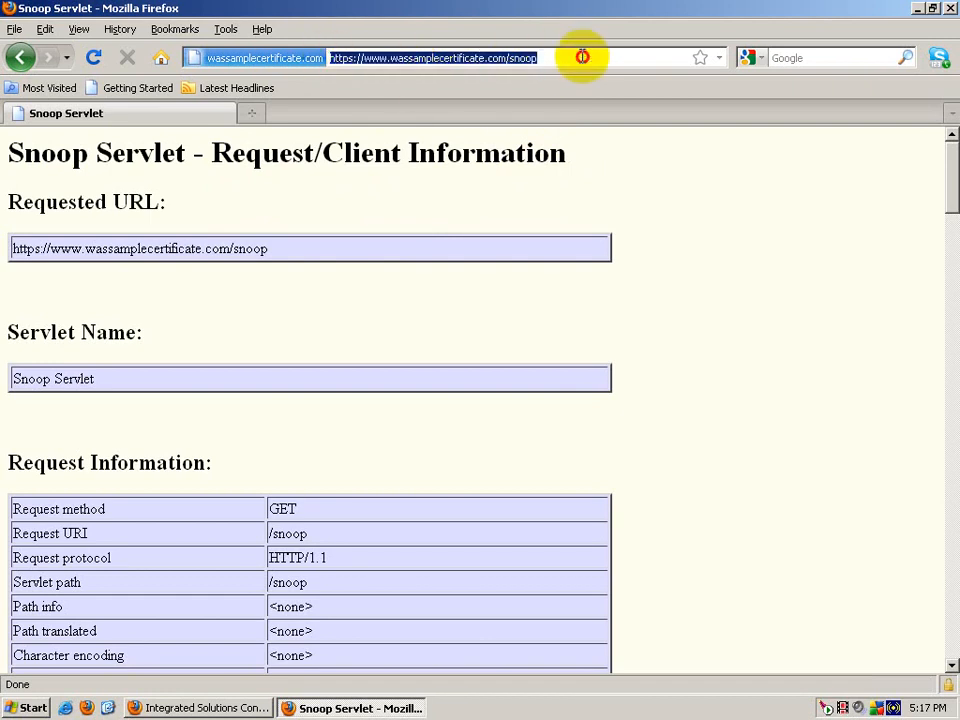
{"action": "type", "text": "http"}
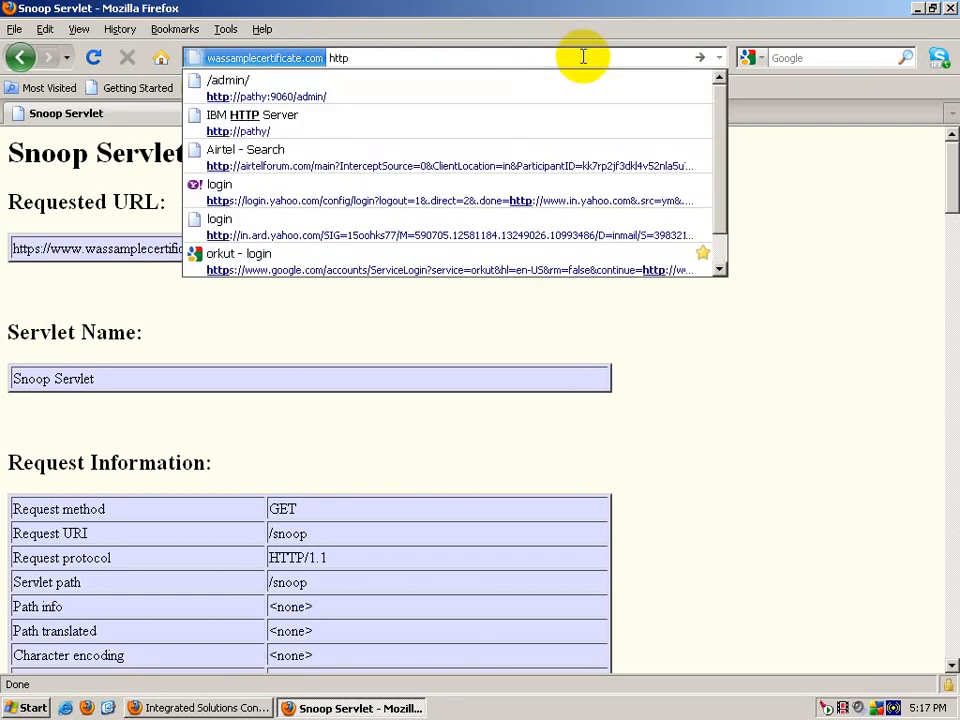
{"action": "type", "text": "s://"}
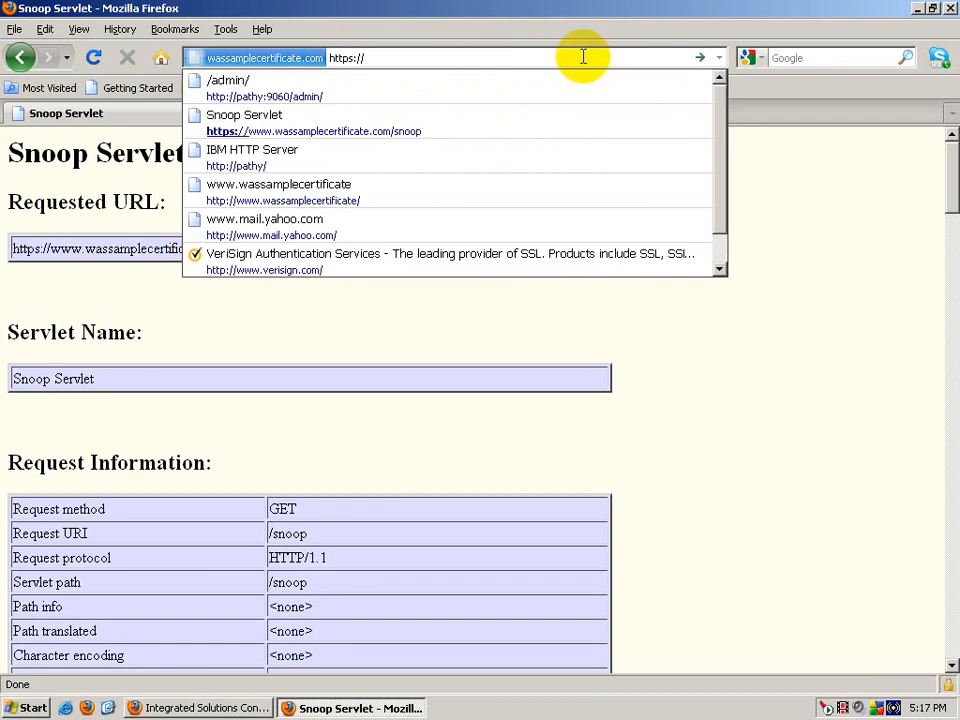
{"action": "type", "text": "www.wass"}
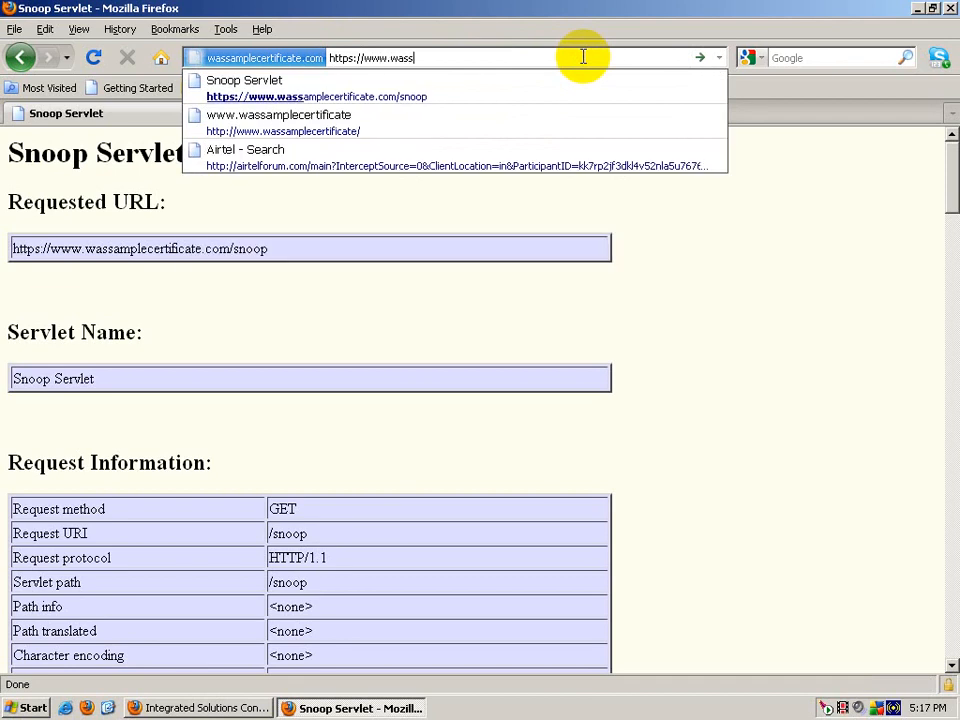
{"action": "type", "text": "amplec"}
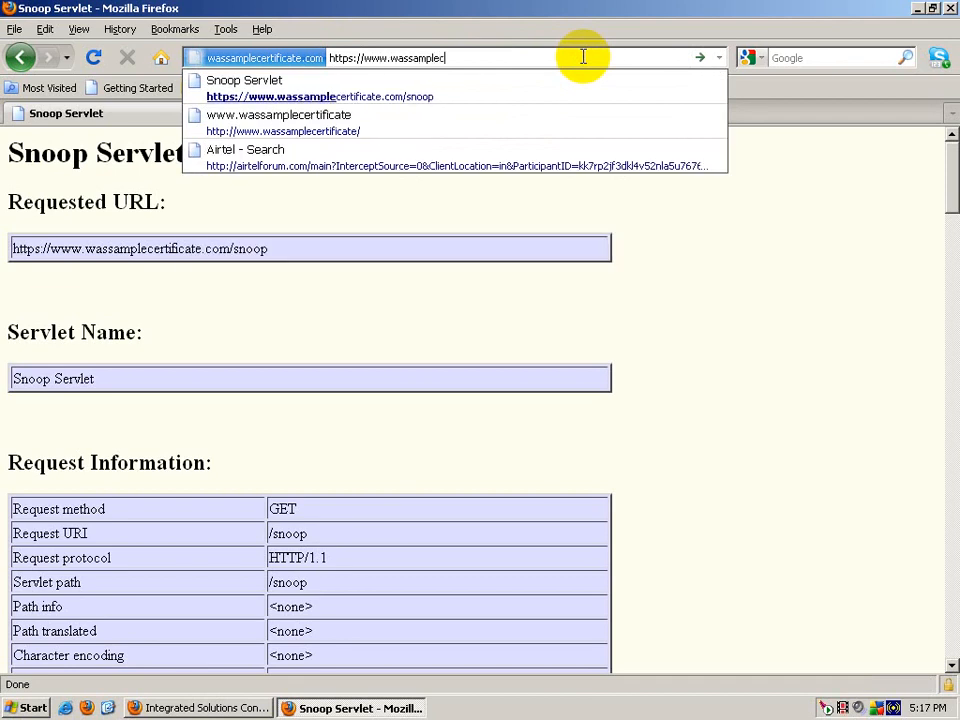
{"action": "type", "text": "ertificate.co"}
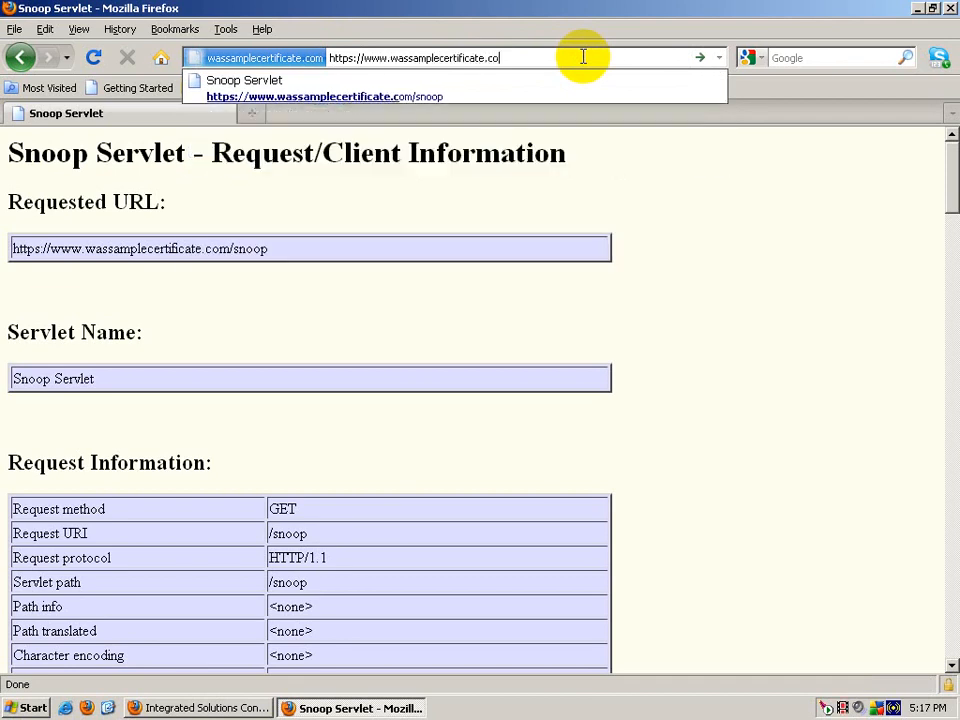
{"action": "type", "text": "m:"}
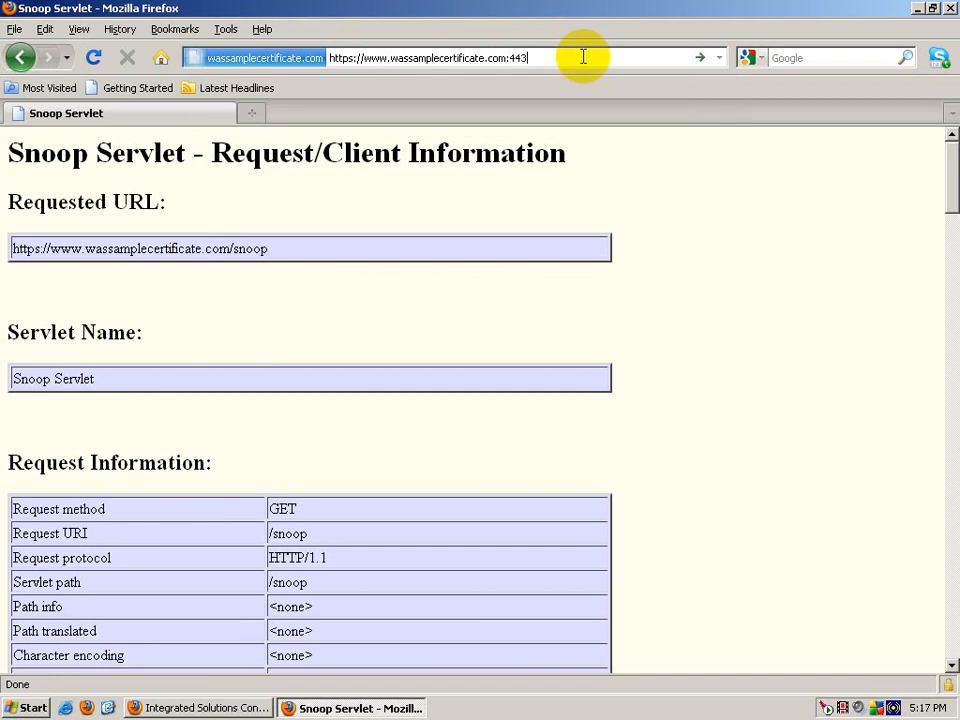
{"action": "type", "text": "443"}
{"action": "key", "text": "Return"}
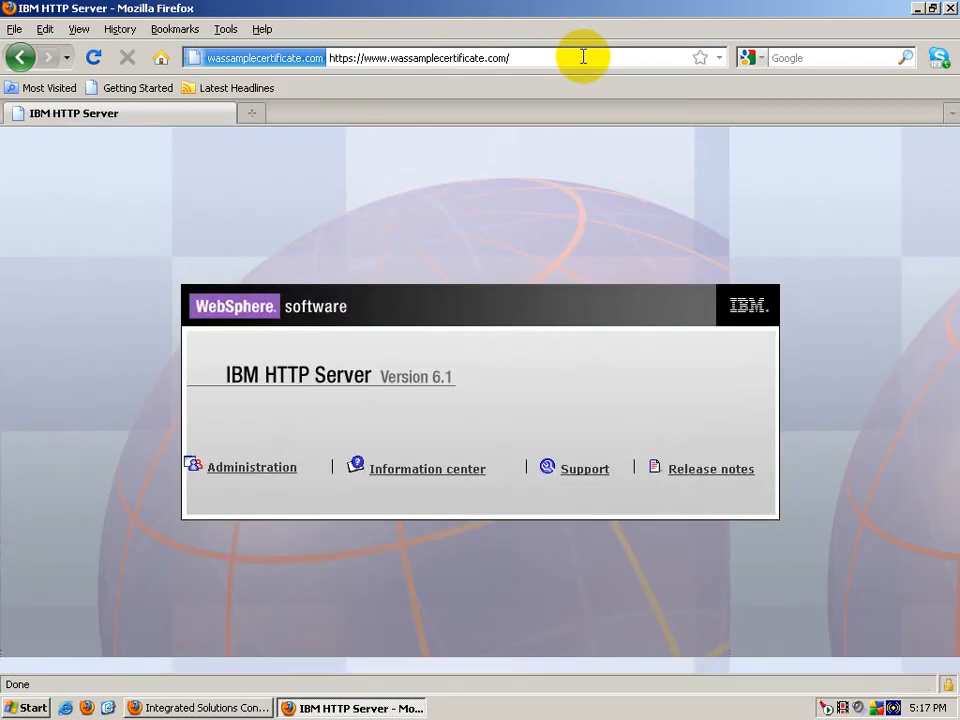
{"action": "left_click", "coordinate": [583, 57]}
{"action": "left_click", "coordinate": [555, 58]}
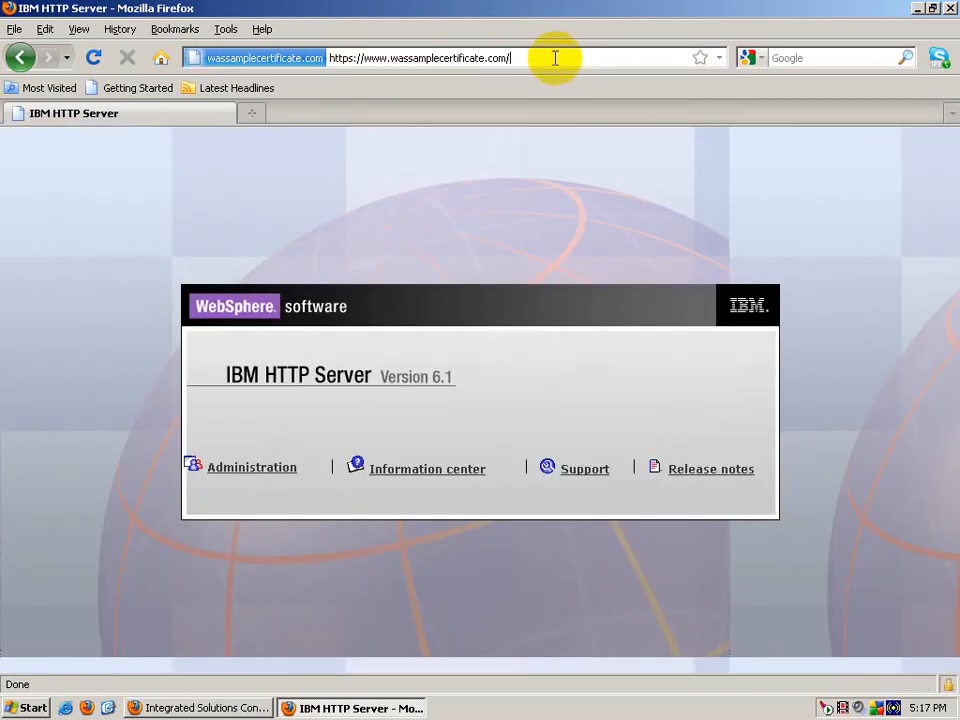
{"action": "type", "text": "snoop"}
{"action": "key", "text": "Return"}
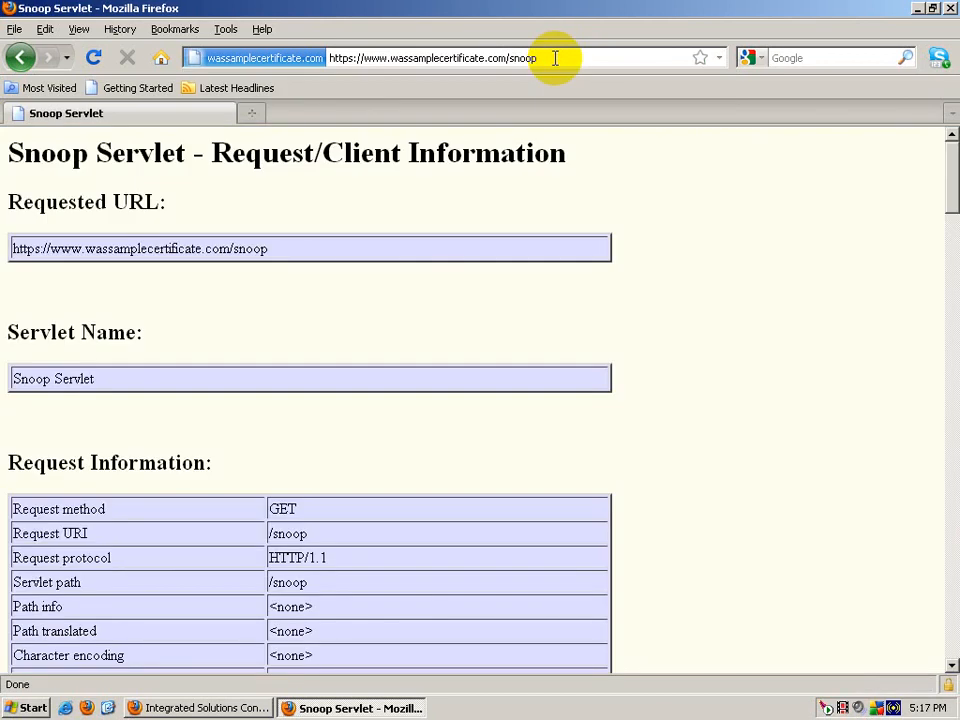
Step: Check that the Snoop output reports Server port 443
{"action": "scroll", "coordinate": [677, 540], "scroll_direction": "down", "scroll_amount": 7}
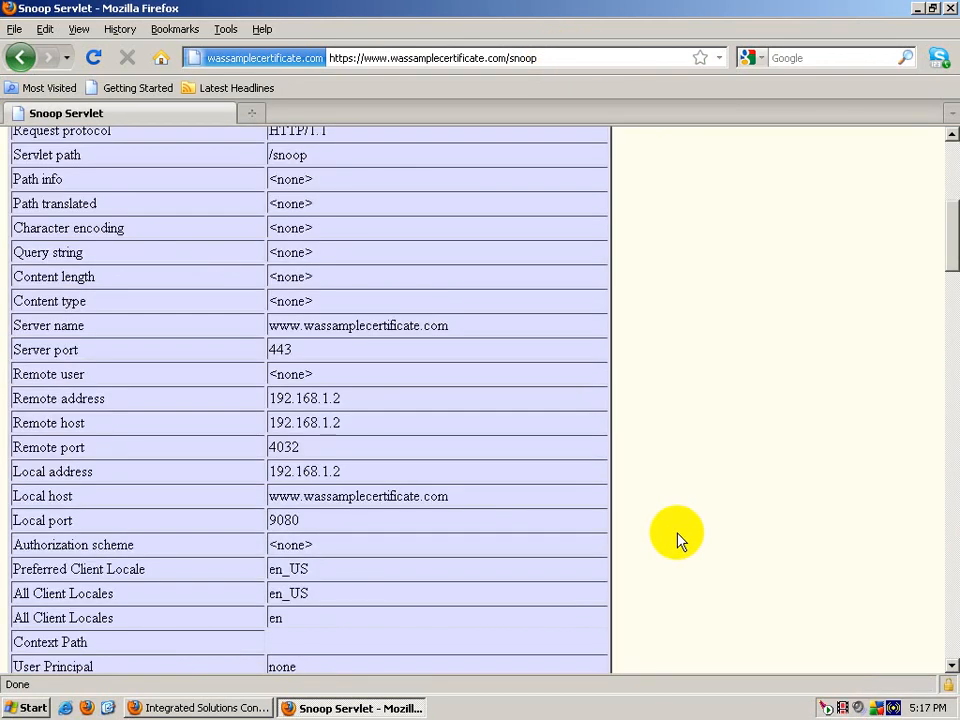
{"action": "scroll", "coordinate": [677, 540], "scroll_direction": "down", "scroll_amount": 4}
{"action": "scroll", "coordinate": [677, 540], "scroll_direction": "up", "scroll_amount": 4}
{"action": "mouse_move", "coordinate": [20, 349]}
{"action": "left_mouse_down"}
{"action": "mouse_move", "coordinate": [101, 360]}
{"action": "mouse_move", "coordinate": [345, 353]}
{"action": "mouse_move", "coordinate": [13, 353]}
{"action": "left_mouse_up"}
{"action": "left_click", "coordinate": [304, 353]}
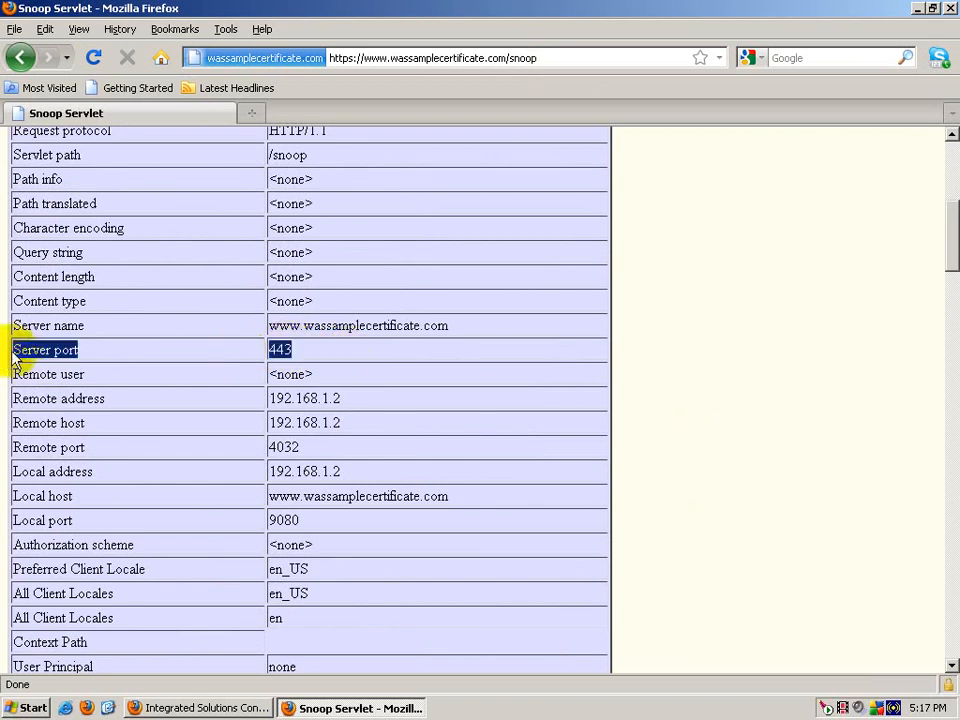
{"action": "scroll", "coordinate": [449, 570], "scroll_direction": "down", "scroll_amount": 10}
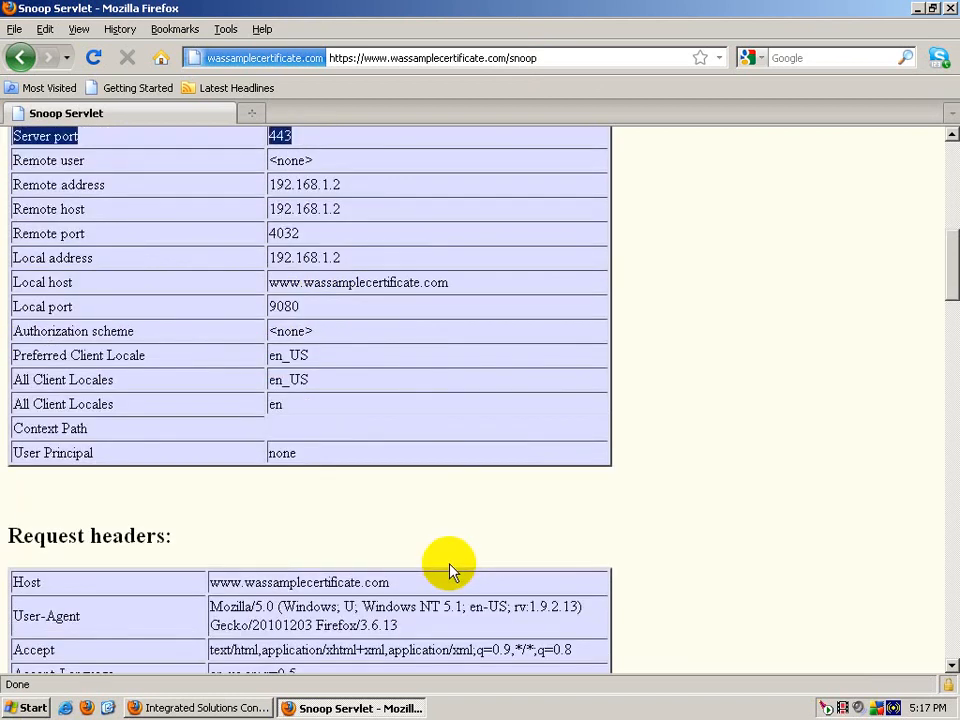
{"action": "scroll", "coordinate": [449, 570], "scroll_direction": "down", "scroll_amount": 5}
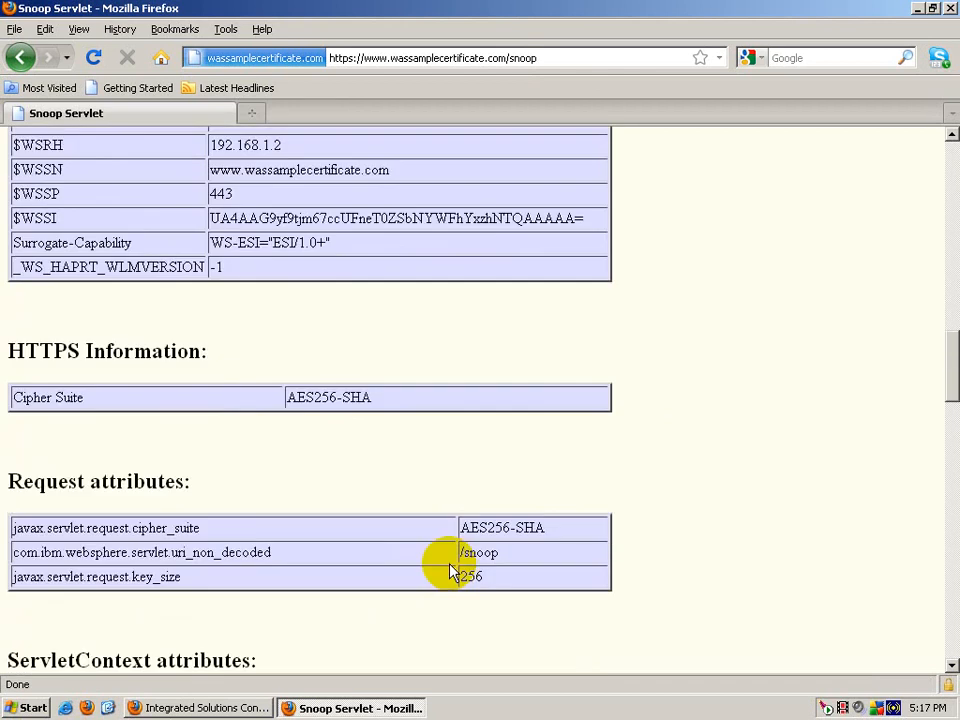
{"action": "scroll", "coordinate": [449, 570], "scroll_direction": "up", "scroll_amount": 15}
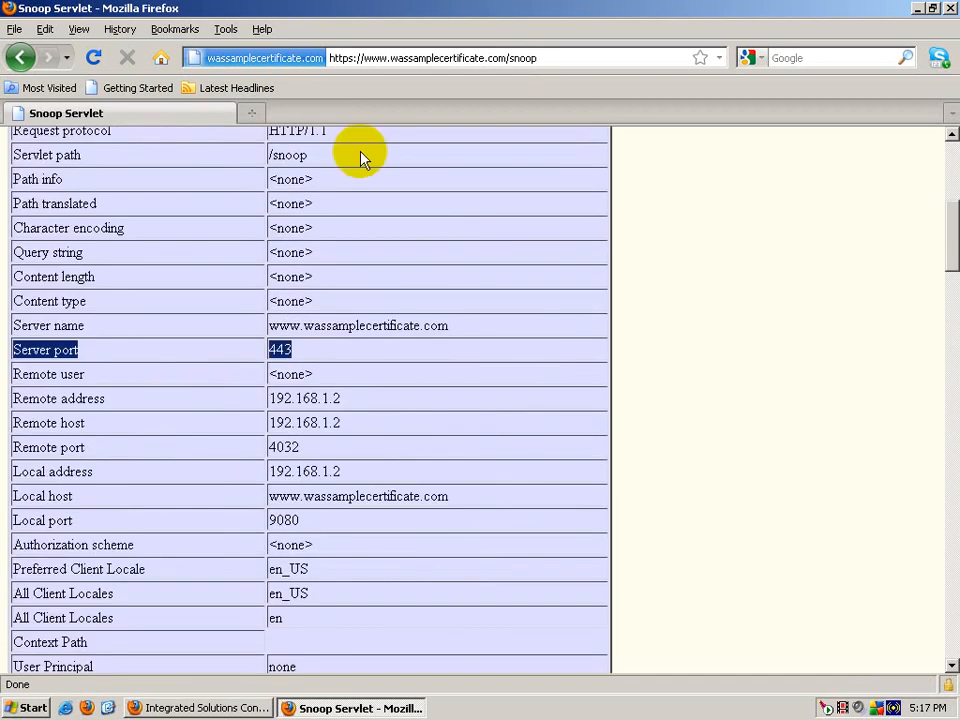
Step: Reload the Snoop page over plain http and note Server port 80
{"action": "left_click", "coordinate": [339, 54]}
{"action": "left_click", "coordinate": [351, 57]}
{"action": "key", "text": "BackSpace"}
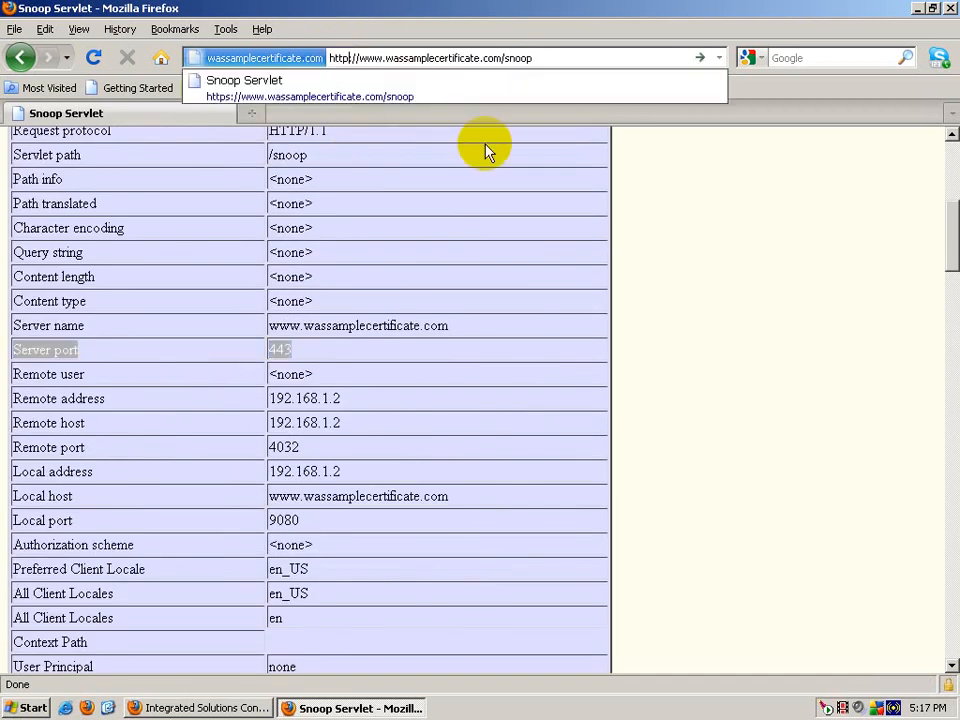
{"action": "key", "text": "Return"}
{"action": "scroll", "coordinate": [476, 294], "scroll_direction": "down", "scroll_amount": 7}
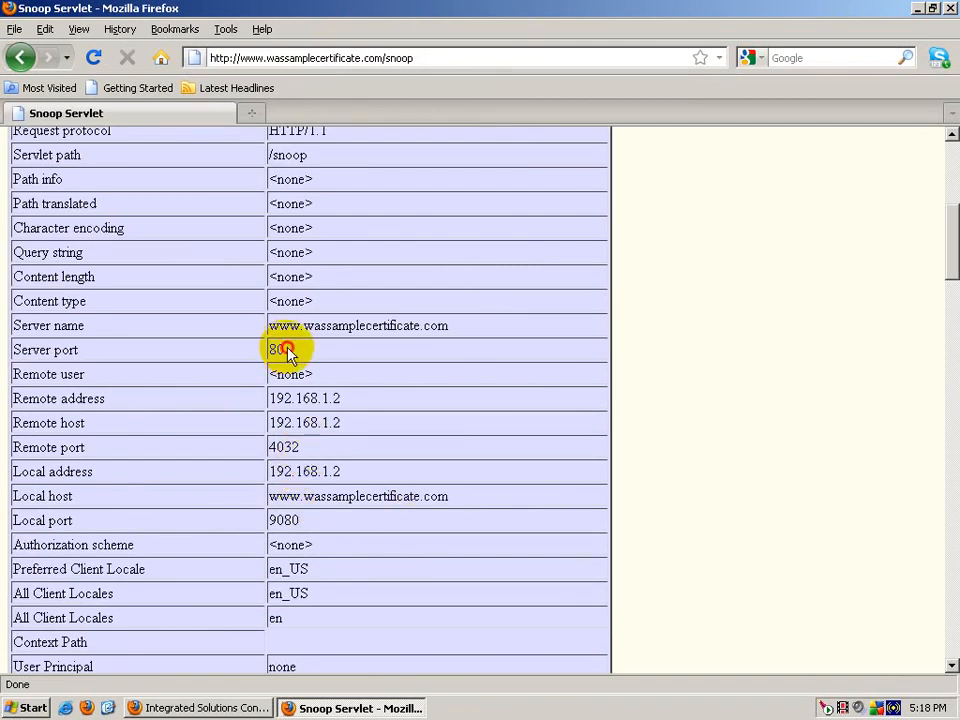
{"action": "left_click_drag", "start_coordinate": [300, 360], "coordinate": [12, 357]}
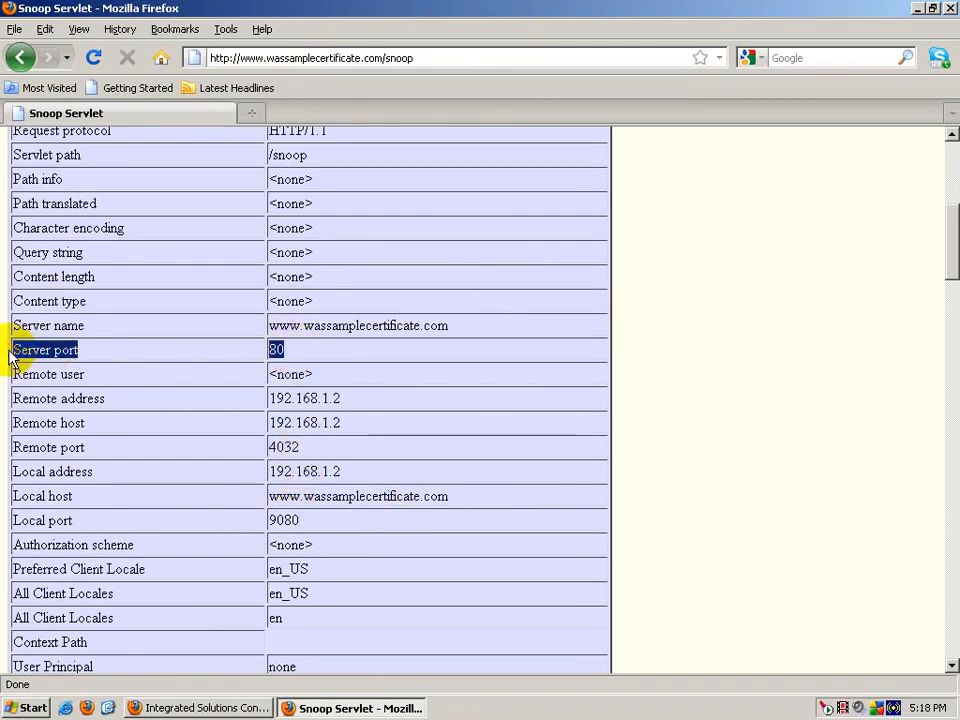
Step: Restore https in the address and reload the Snoop page securely
{"action": "left_click", "coordinate": [185, 55]}
{"action": "left_click", "coordinate": [185, 55]}
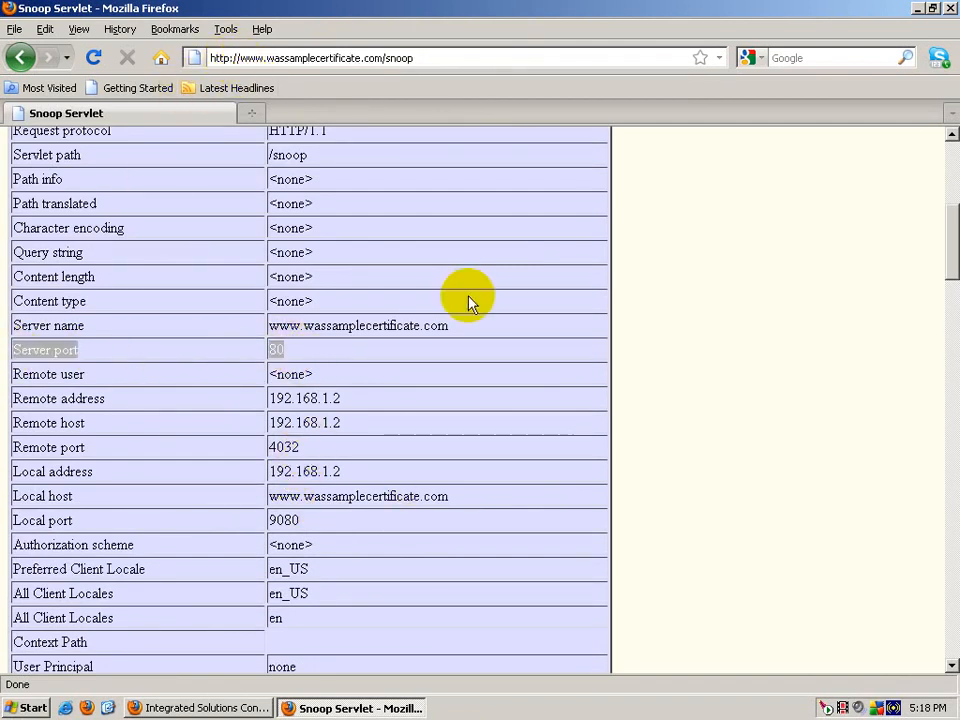
{"action": "type", "text": "s"}
{"action": "key", "text": "Return"}
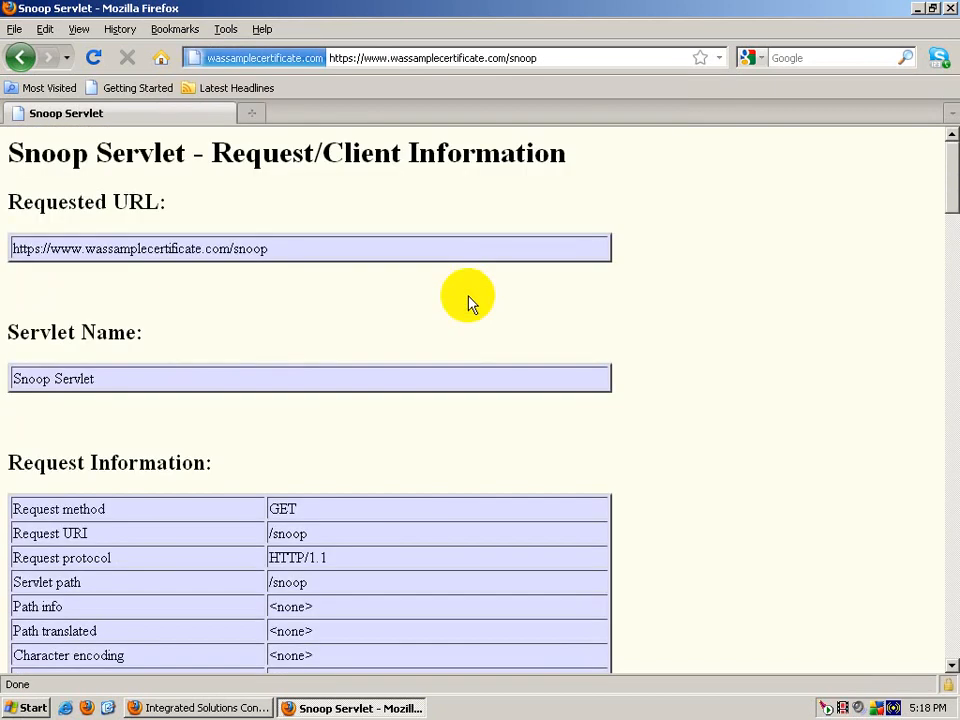
Step: Scroll the Snoop output to confirm cipher suite AES256-SHA with key size 256
{"action": "scroll", "coordinate": [588, 462], "scroll_direction": "down", "scroll_amount": 15}
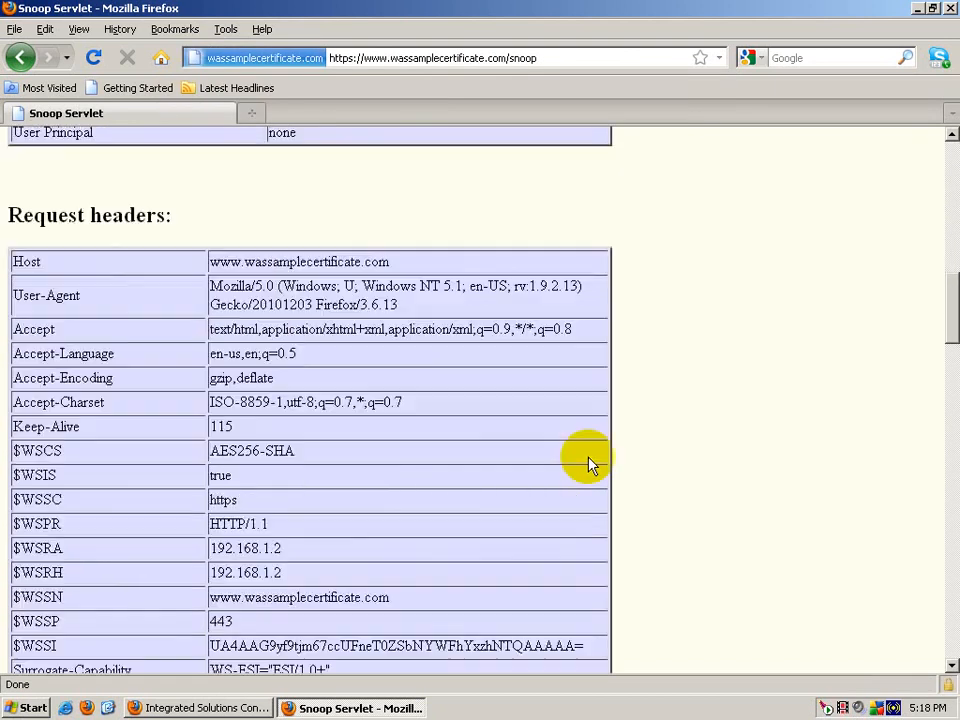
{"action": "scroll", "coordinate": [588, 462], "scroll_direction": "down", "scroll_amount": 20}
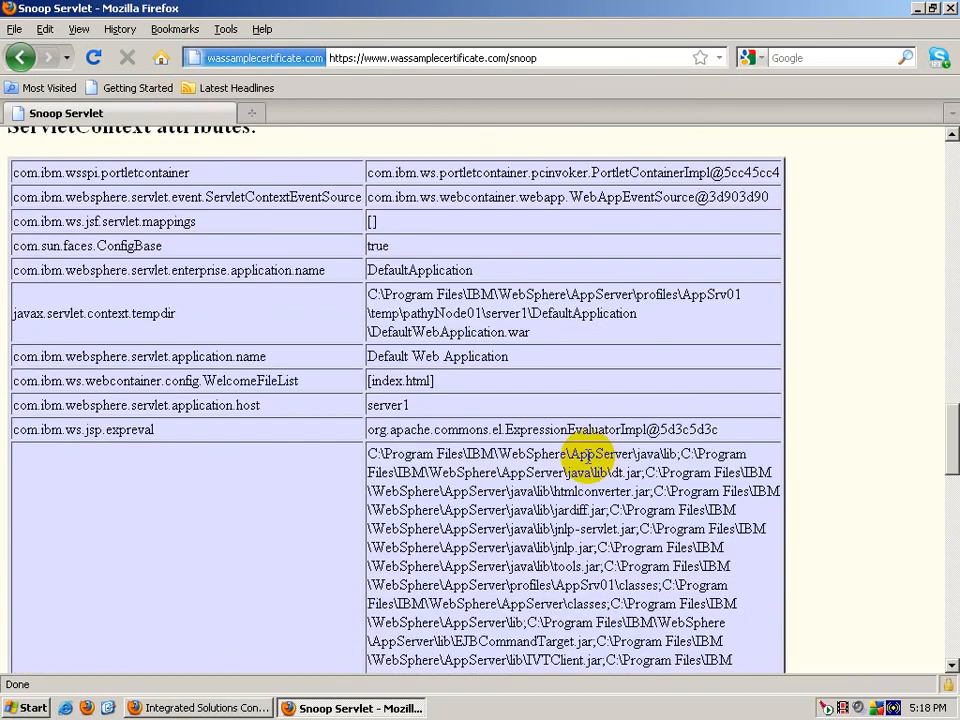
{"action": "scroll", "coordinate": [588, 460], "scroll_direction": "down", "scroll_amount": 10}
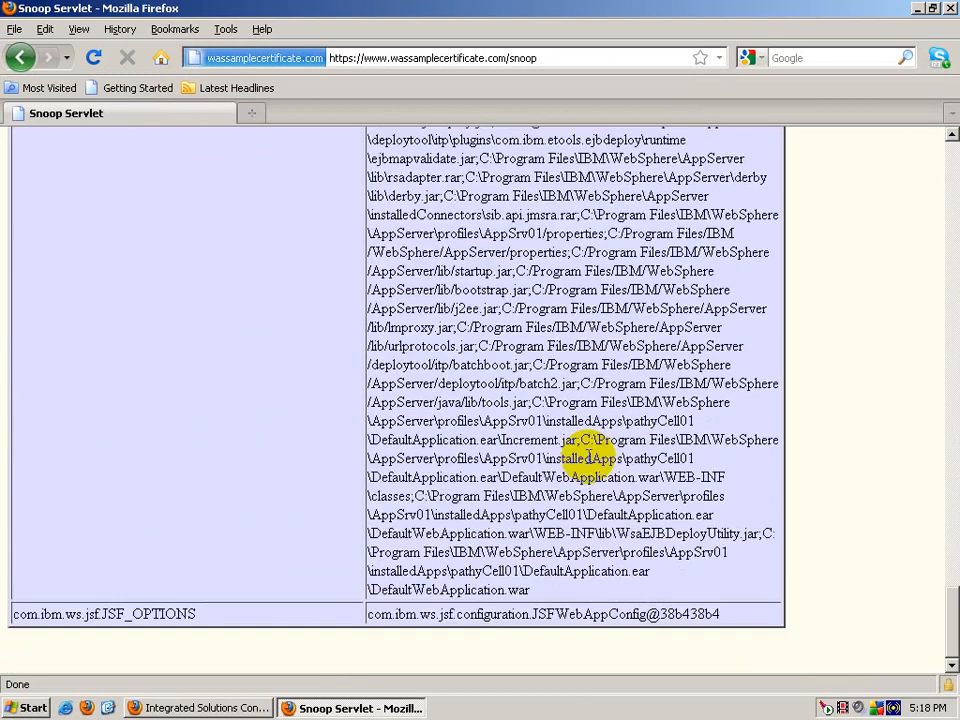
{"action": "scroll", "coordinate": [588, 460], "scroll_direction": "up", "scroll_amount": 20}
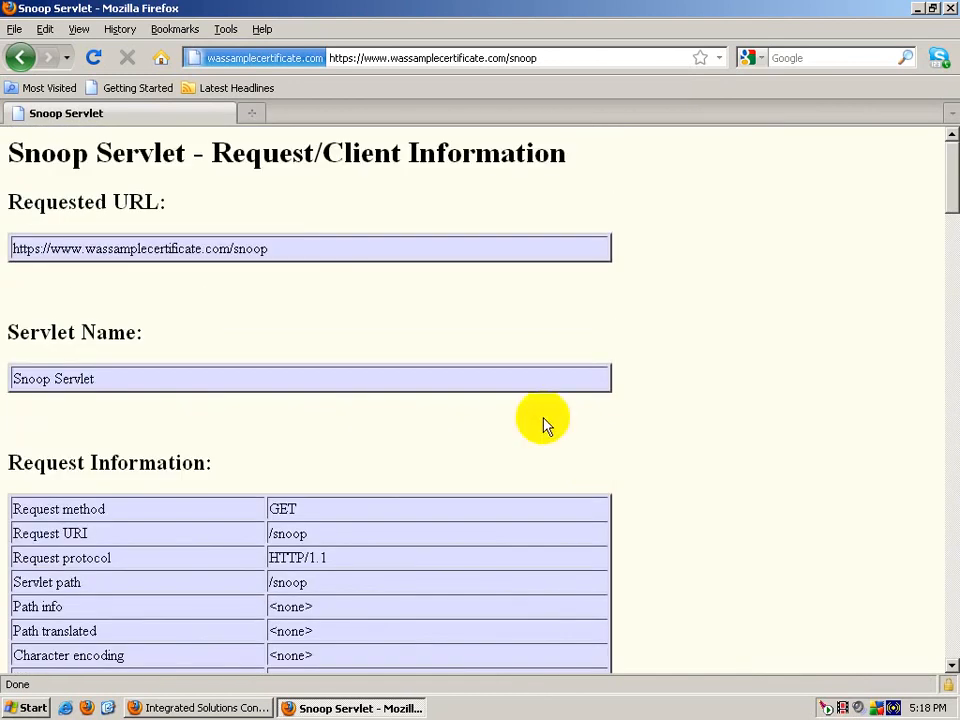
{"action": "left_click_drag", "start_coordinate": [30, 158], "coordinate": [608, 154]}
{"action": "left_click", "coordinate": [600, 152]}
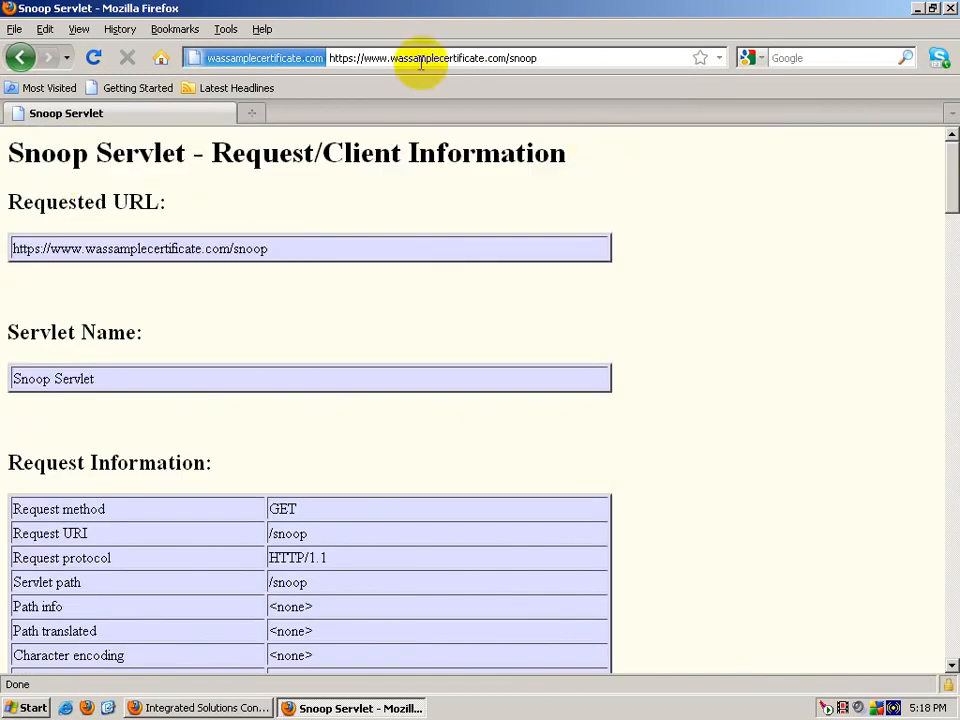
{"action": "left_click", "coordinate": [350, 56]}
{"action": "left_click", "coordinate": [352, 57]}
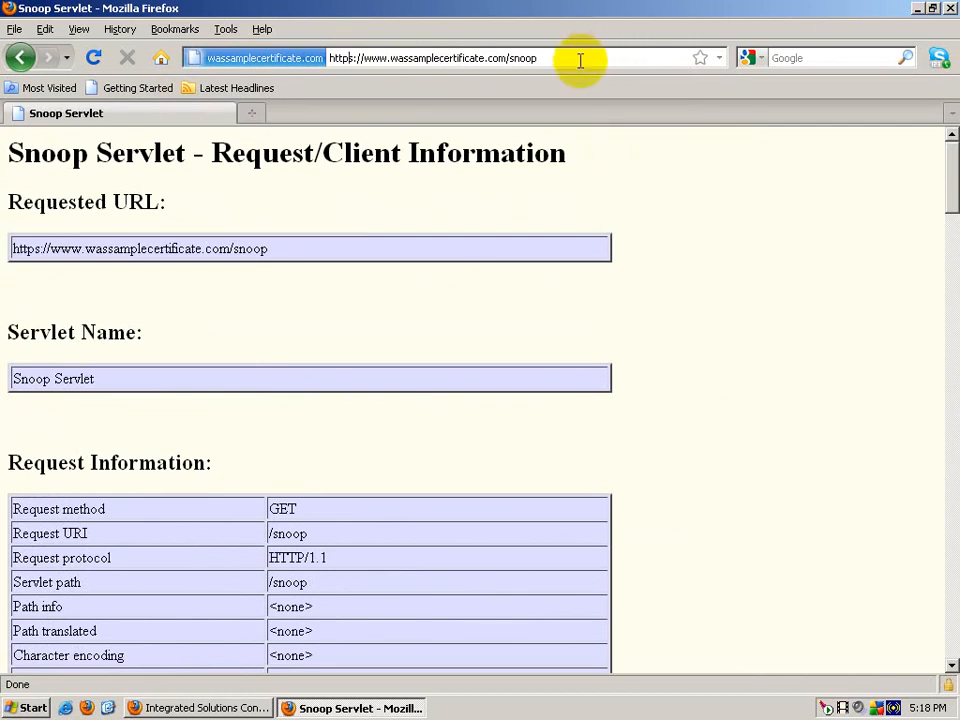
{"action": "left_click_drag", "start_coordinate": [510, 58], "coordinate": [344, 58]}
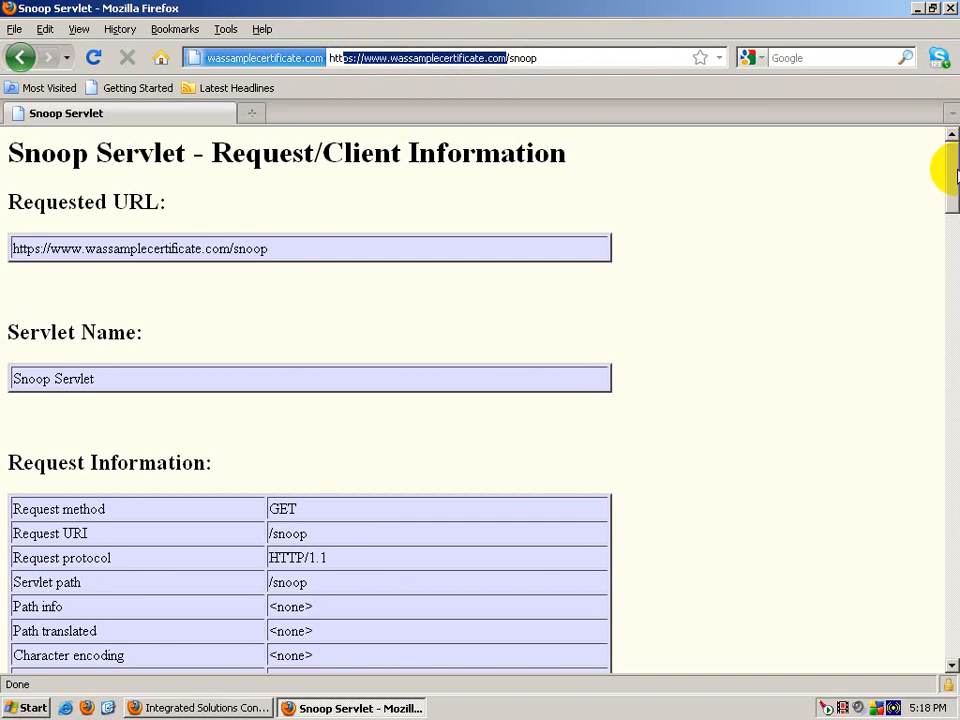
{"action": "left_click", "coordinate": [330, 52]}
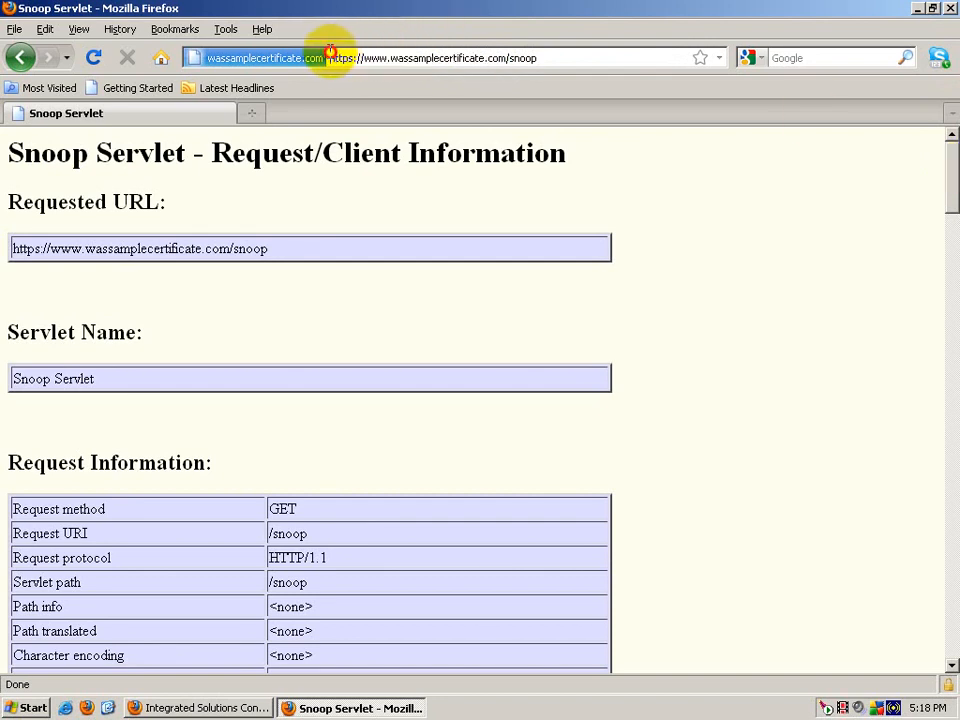
{"action": "left_click_drag", "start_coordinate": [330, 52], "coordinate": [285, 57]}
{"action": "left_click", "coordinate": [579, 56]}
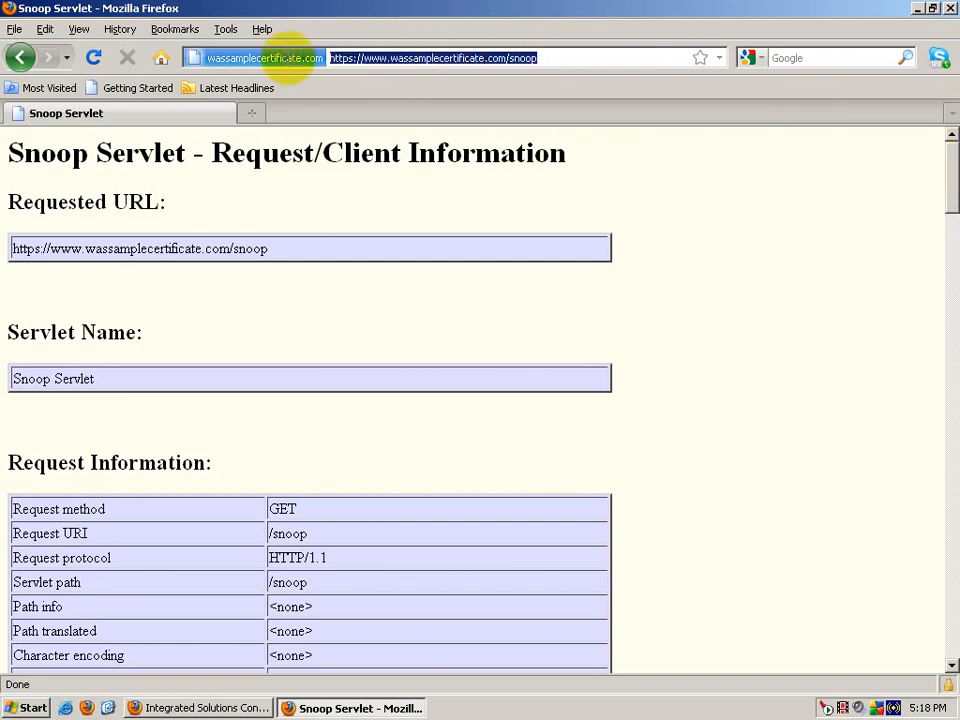
{"action": "left_click", "coordinate": [671, 306]}
{"action": "left_click_drag", "start_coordinate": [8, 152], "coordinate": [439, 707]}
{"action": "left_click", "coordinate": [579, 536]}
Step: Minimize the Snoop Servlet window to return to the Application servers page
{"action": "scroll", "coordinate": [579, 540], "scroll_direction": "up", "scroll_amount": 20}
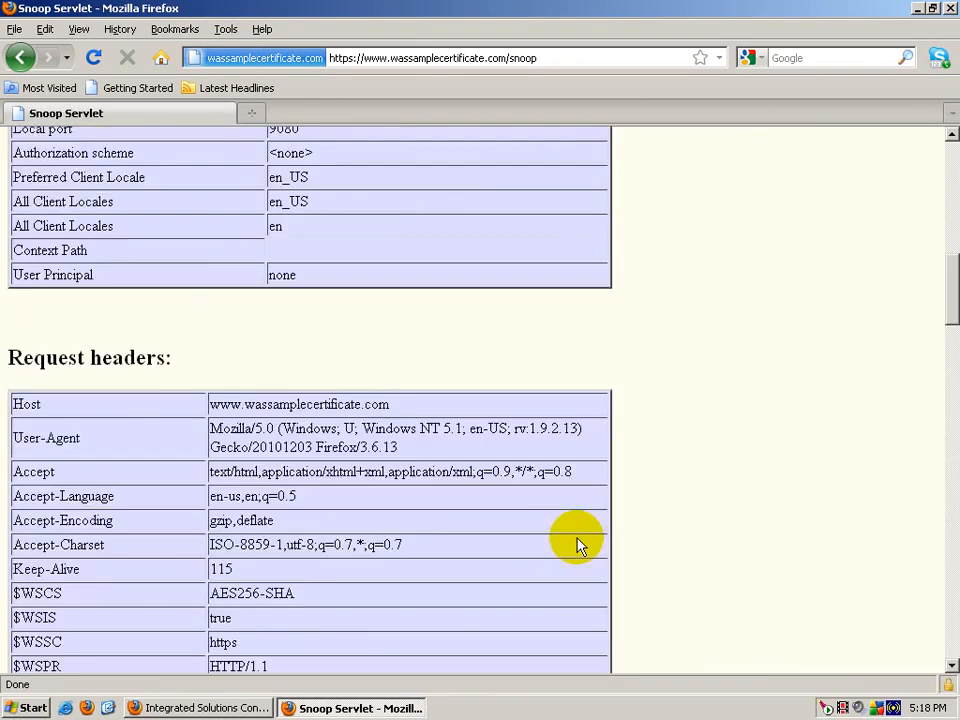
{"action": "scroll", "coordinate": [576, 543], "scroll_direction": "up", "scroll_amount": 15}
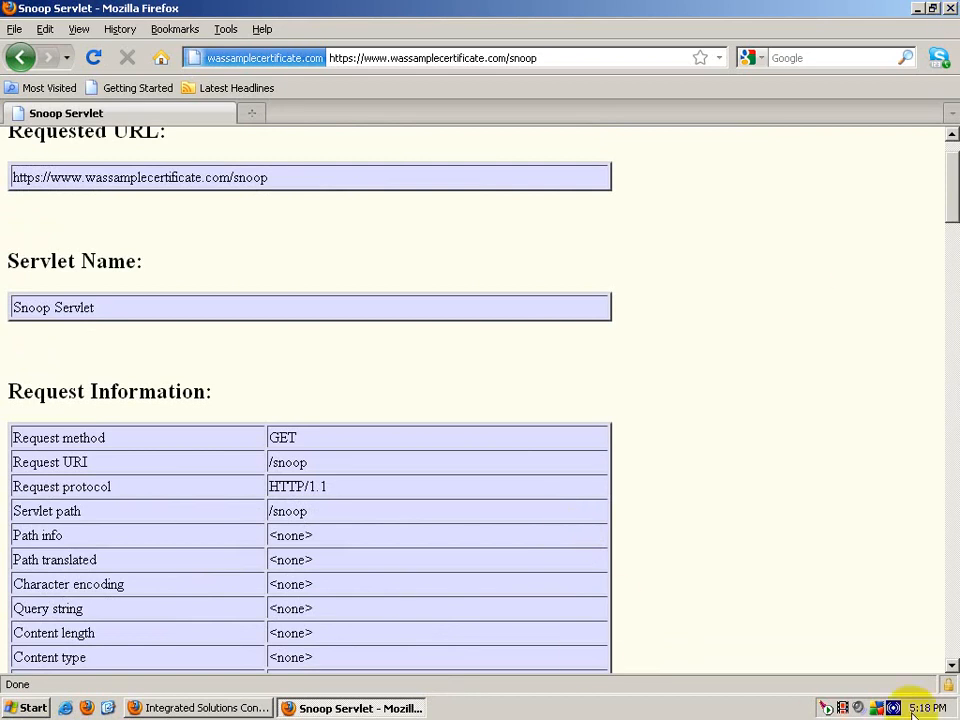
{"action": "left_click", "coordinate": [919, 9]}
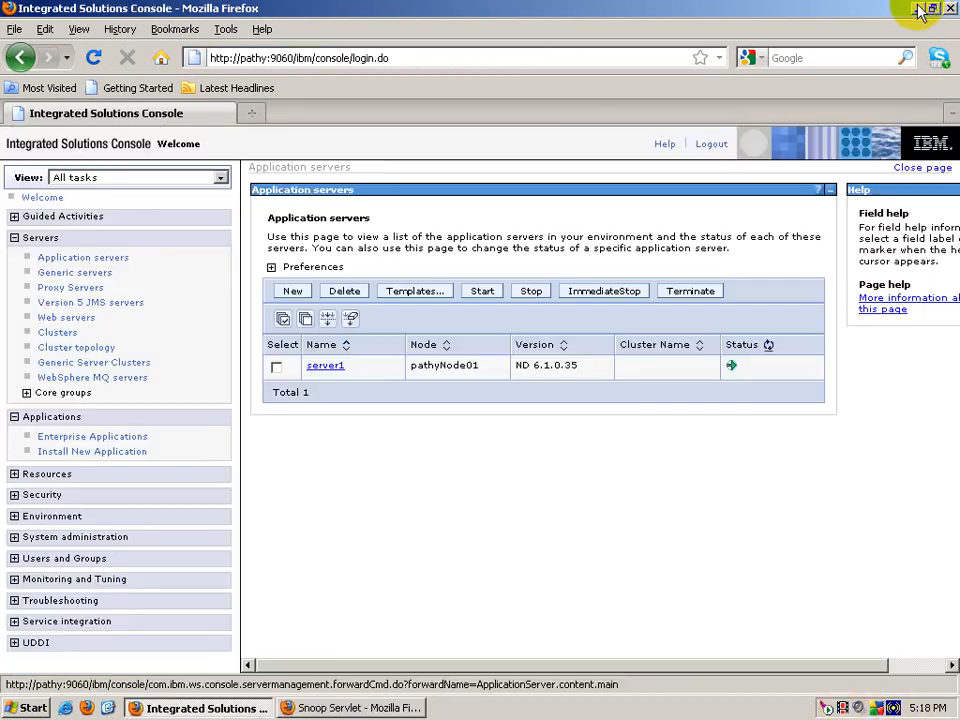